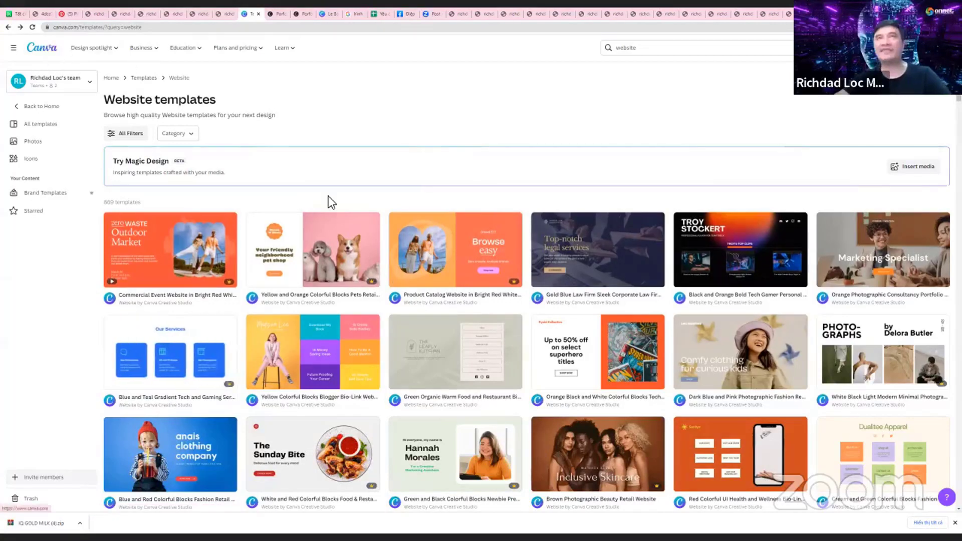
Return to the home page and search the template library for "logo"
click(49, 50)
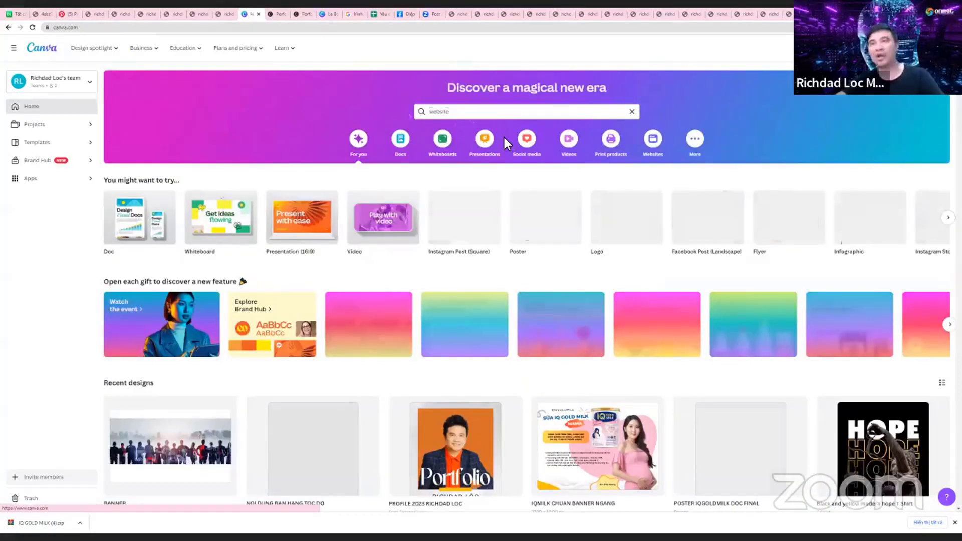
text(logo)
key(Return)
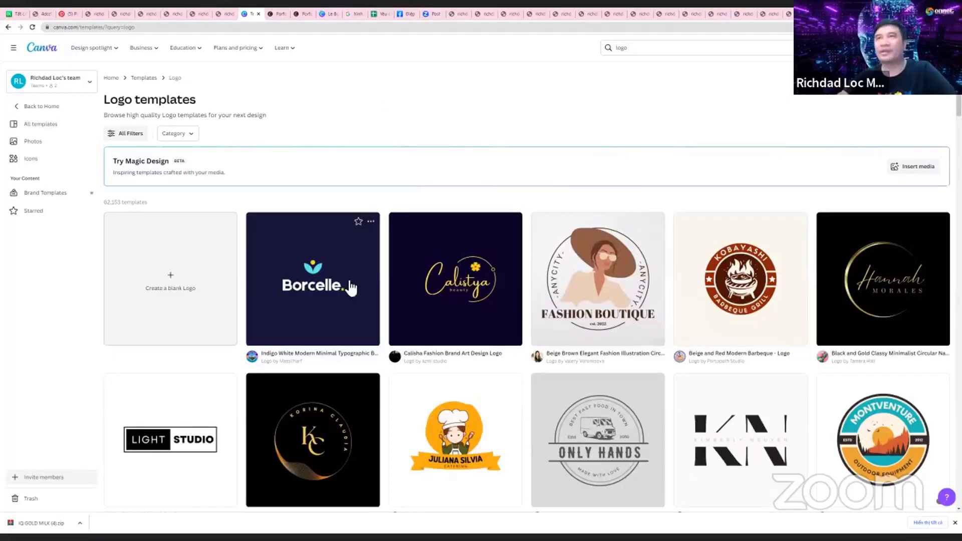
Browse the logo templates and open the indigo and white Borcelle logo for customization
scroll(510, 304, down, 3)
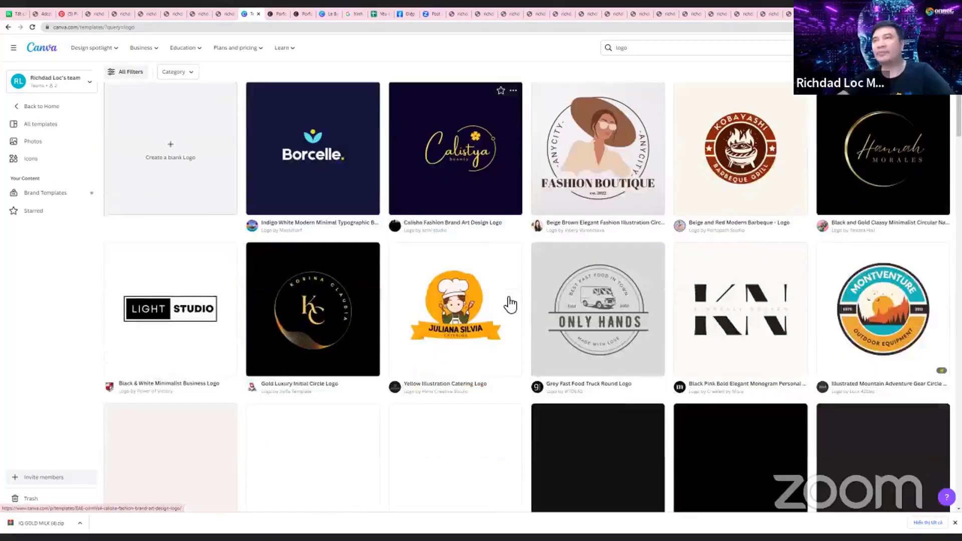
scroll(510, 304, down, 4)
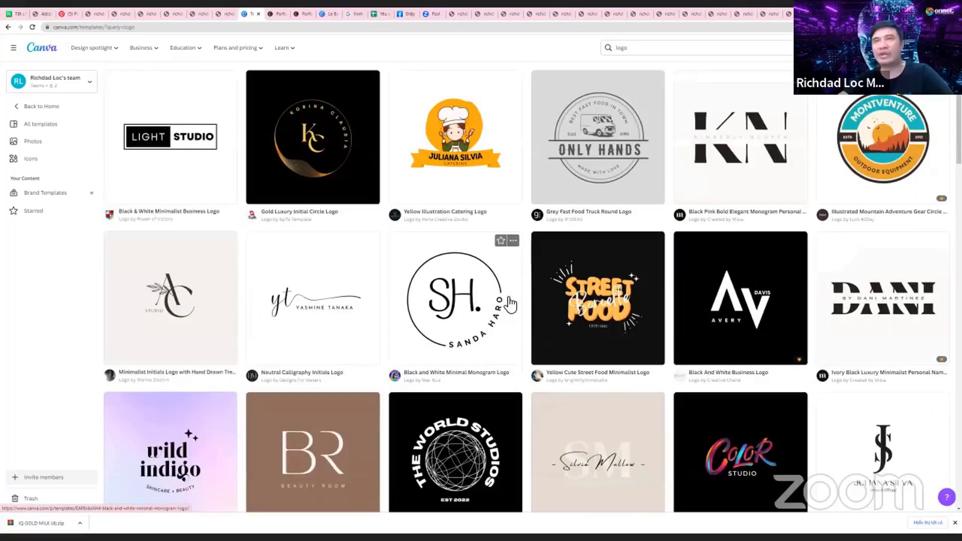
scroll(510, 304, down, 3)
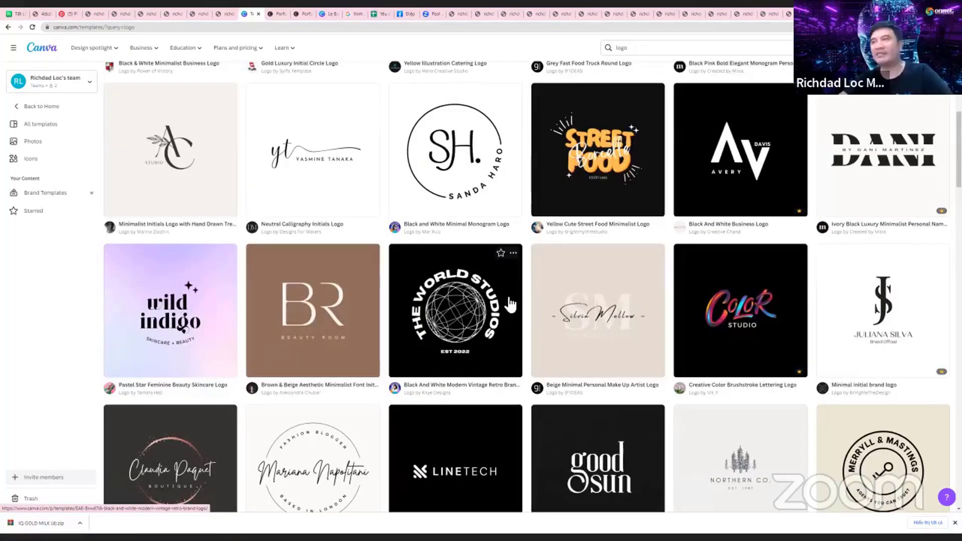
scroll(510, 304, up, 2)
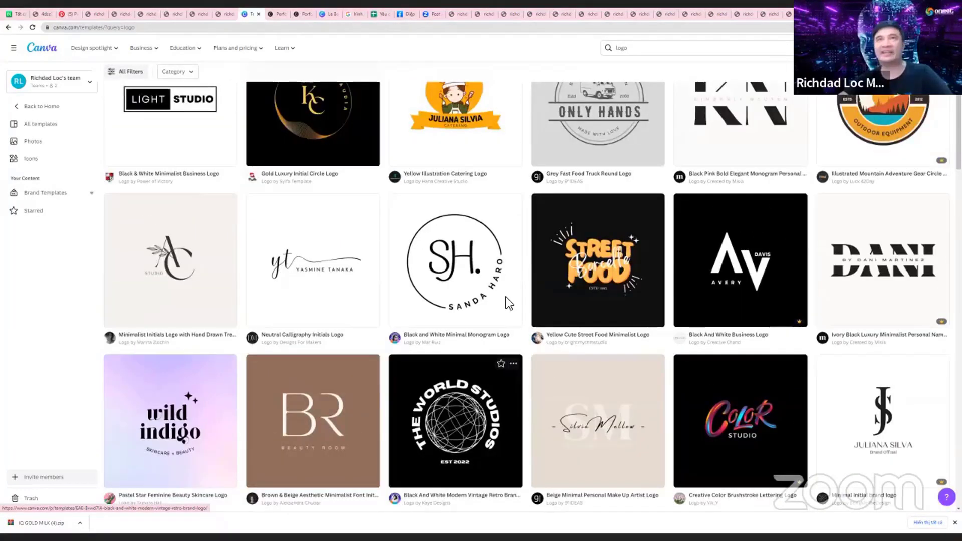
scroll(851, 176, up, 6)
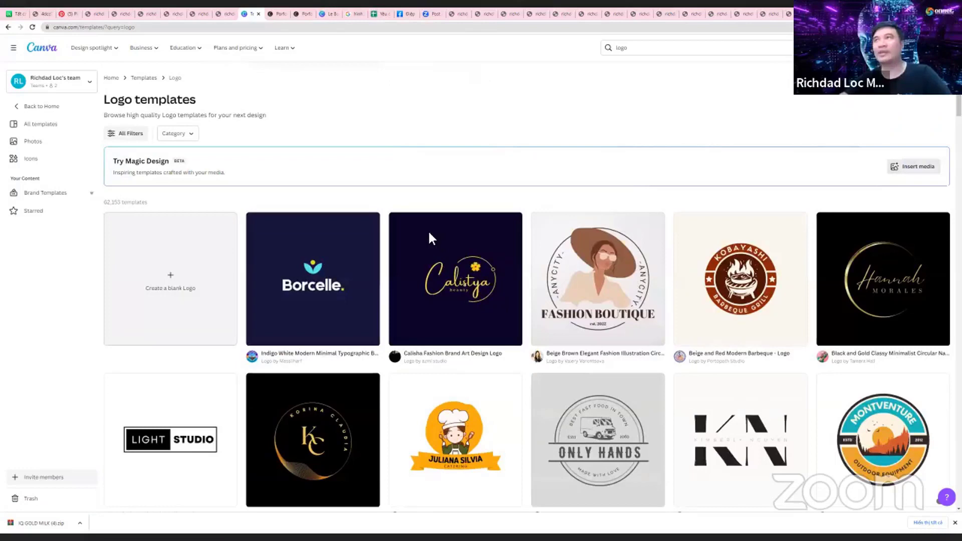
click(904, 170)
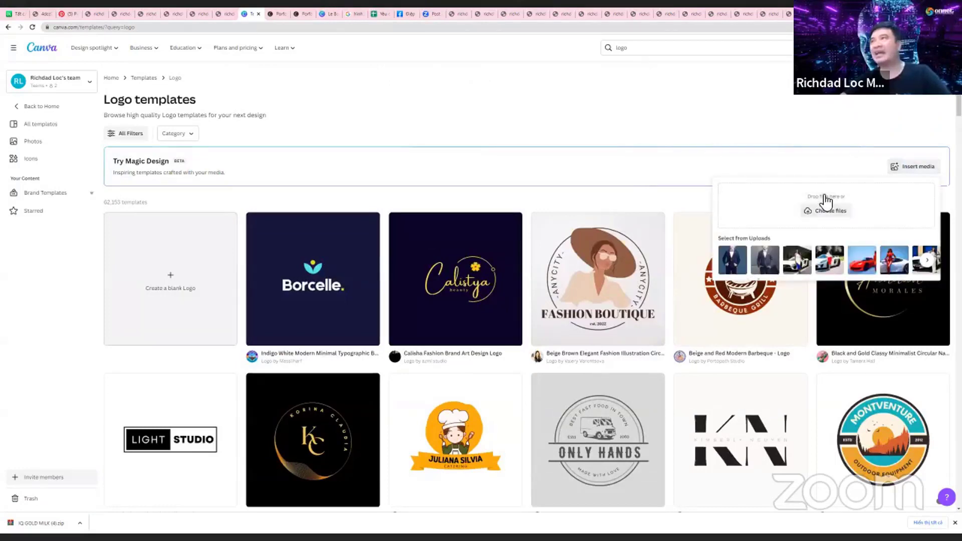
click(318, 119)
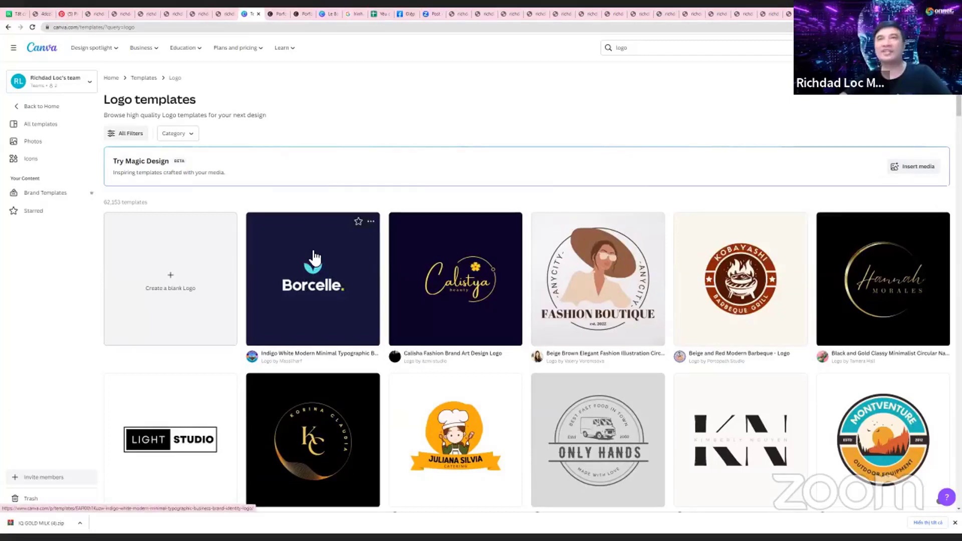
click(314, 257)
click(625, 142)
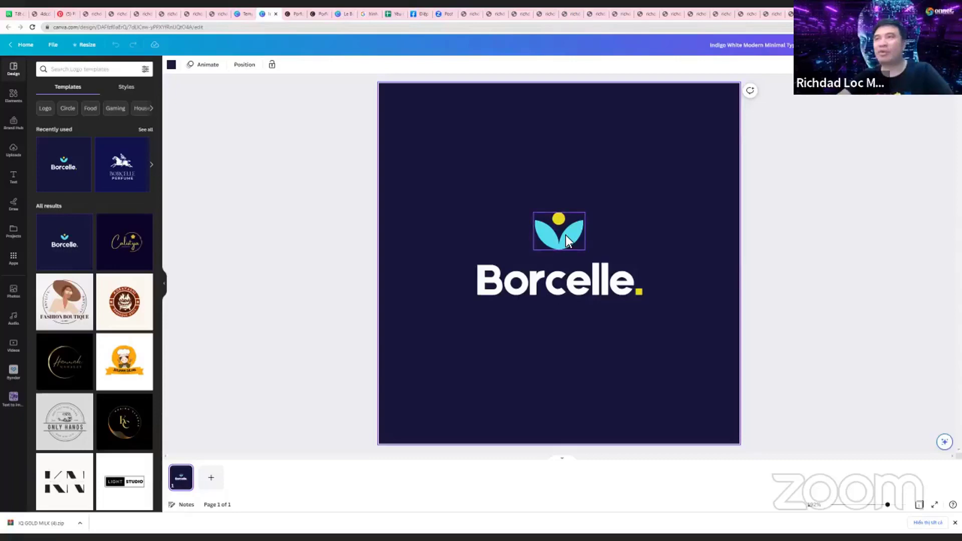
Move the original Borcelle logo higher on the page and place copies of its leaf icon and wordmark in the lower half
drag(540, 238, 561, 313)
click(527, 273)
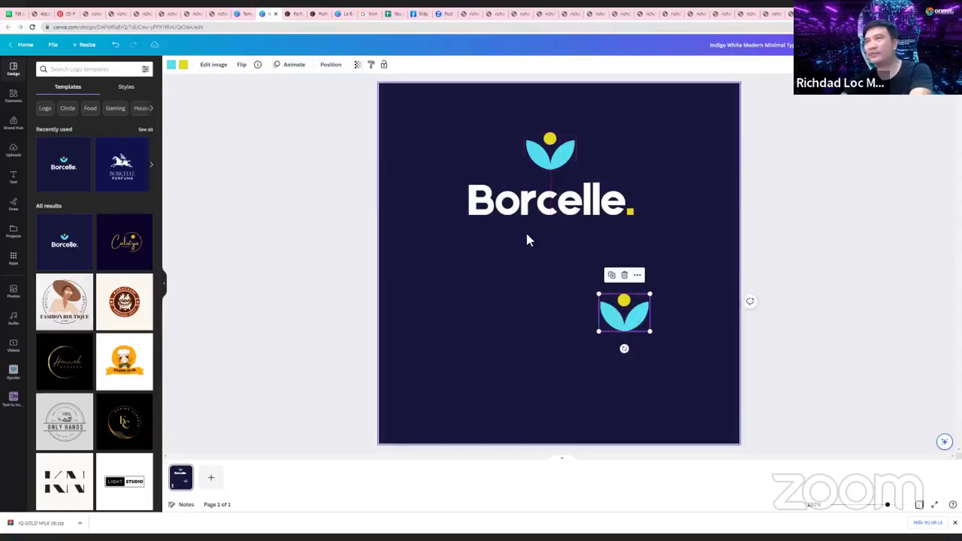
drag(509, 223, 562, 375)
click(359, 266)
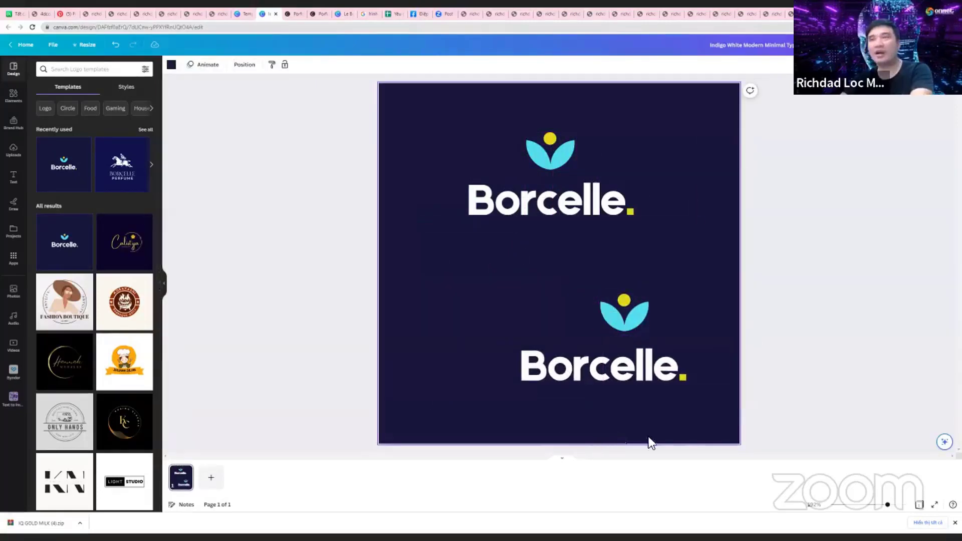
Add a second page and apply the first layout of the Neutral Calligraphy Initials Logo template to it
click(564, 462)
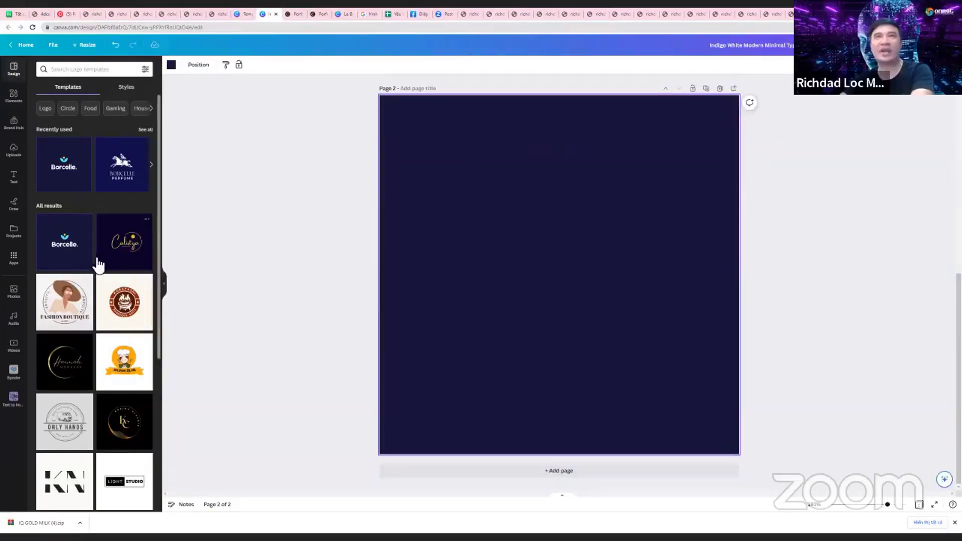
scroll(109, 350, down, 2)
scroll(109, 351, down, 4)
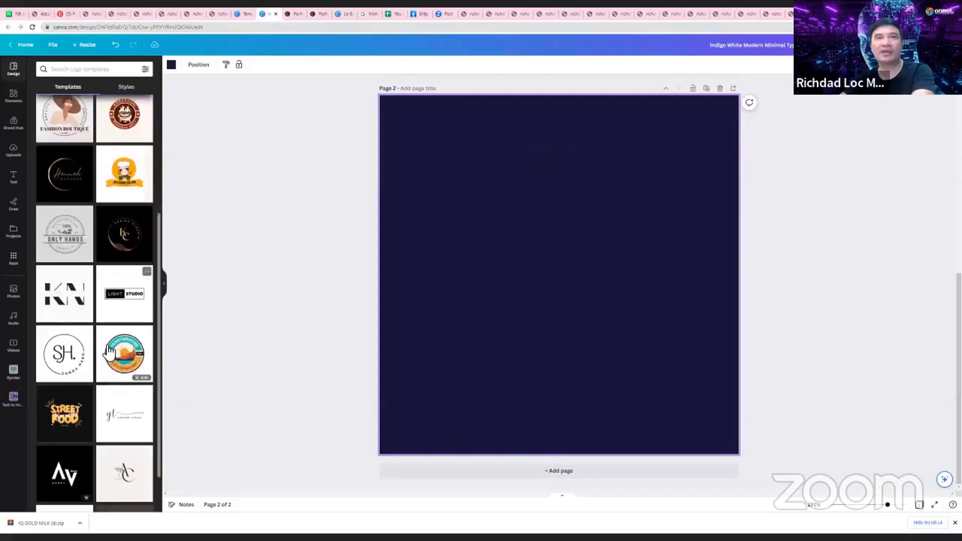
click(125, 363)
click(80, 150)
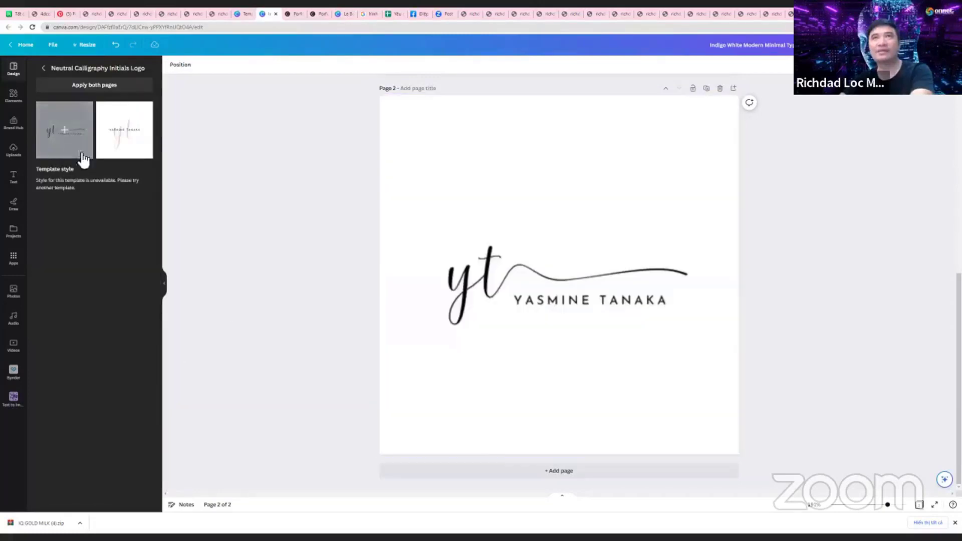
Copy the small capitals name line from page 2 to just beneath the upper Borcelle wordmark on page 1 and colour it white
click(606, 302)
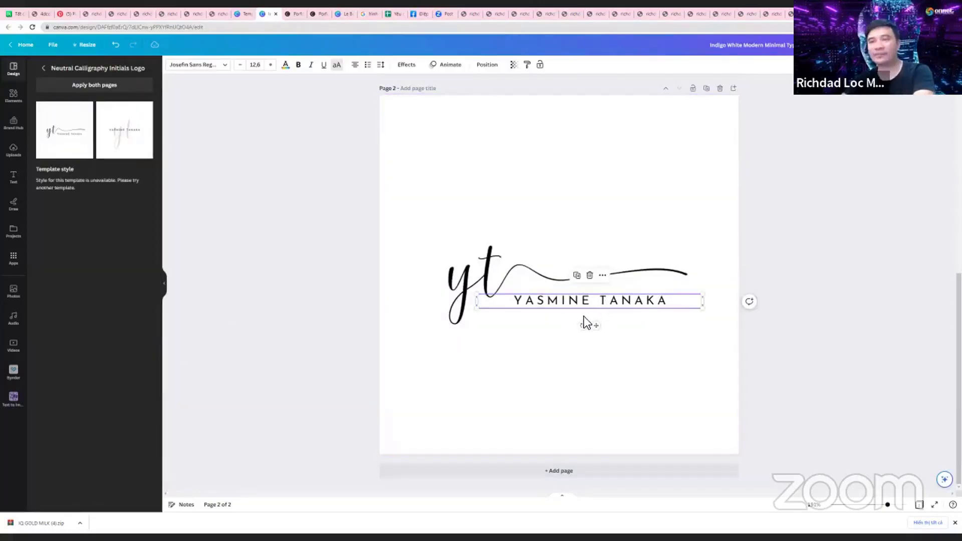
scroll(562, 347, up, 3)
scroll(561, 345, up, 3)
key(ctrl+v)
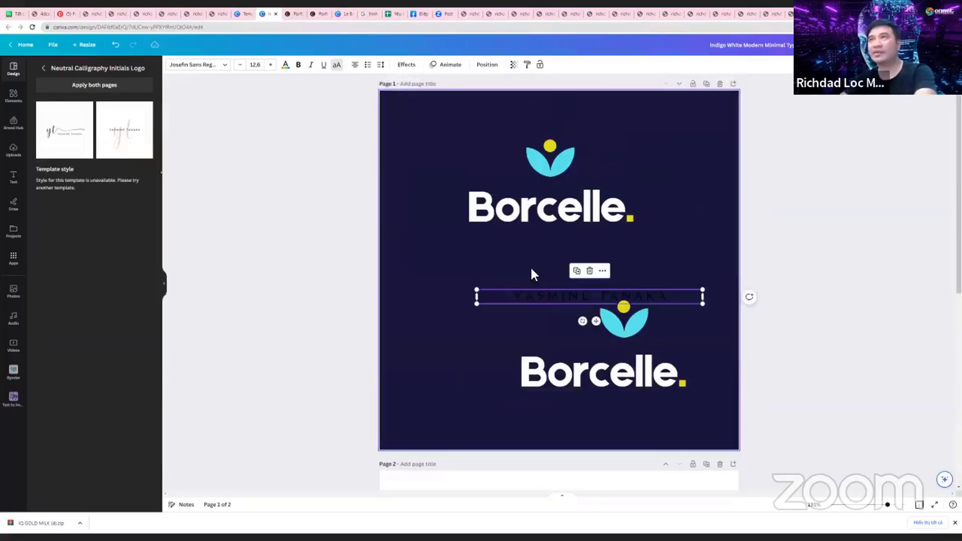
drag(535, 293, 517, 242)
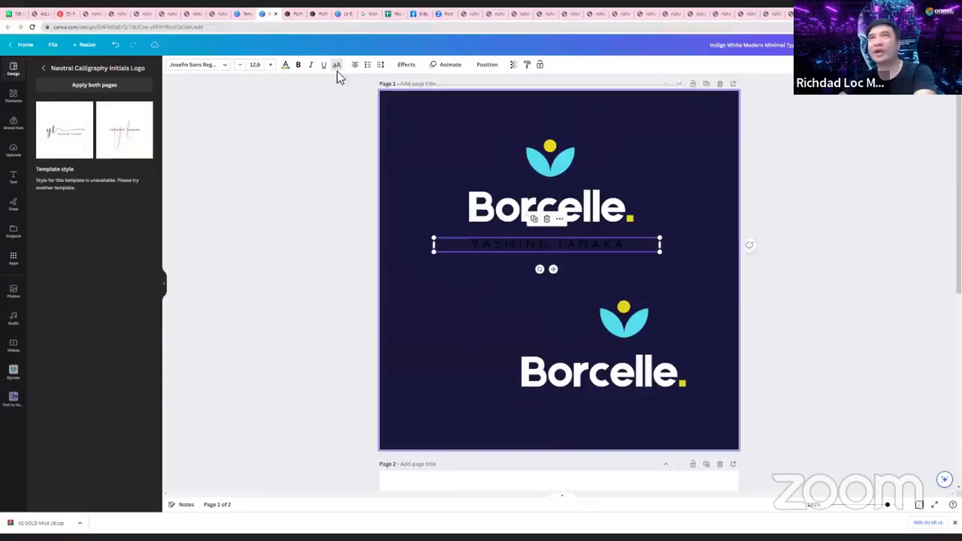
click(285, 65)
click(145, 111)
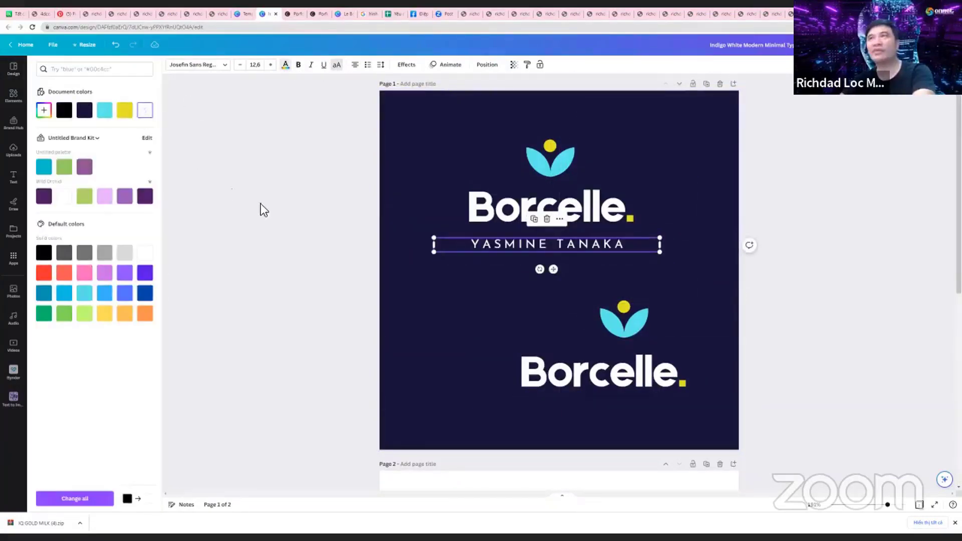
Replace the text of the line beneath the upper Borcelle wordmark with "YOUR SLOGAN HERE"
click(454, 240)
double_click(494, 250)
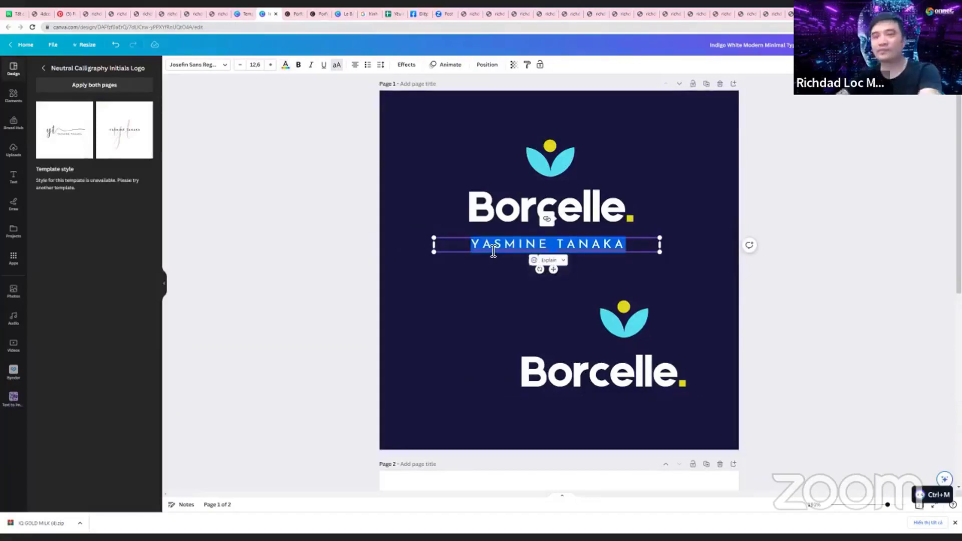
key(BackSpace)
text(Y)
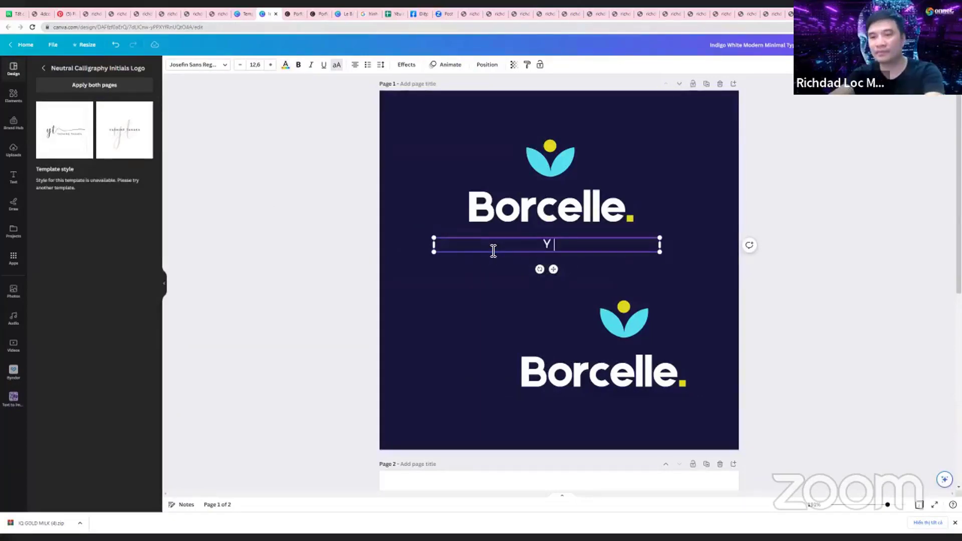
text(OUR SLOGA)
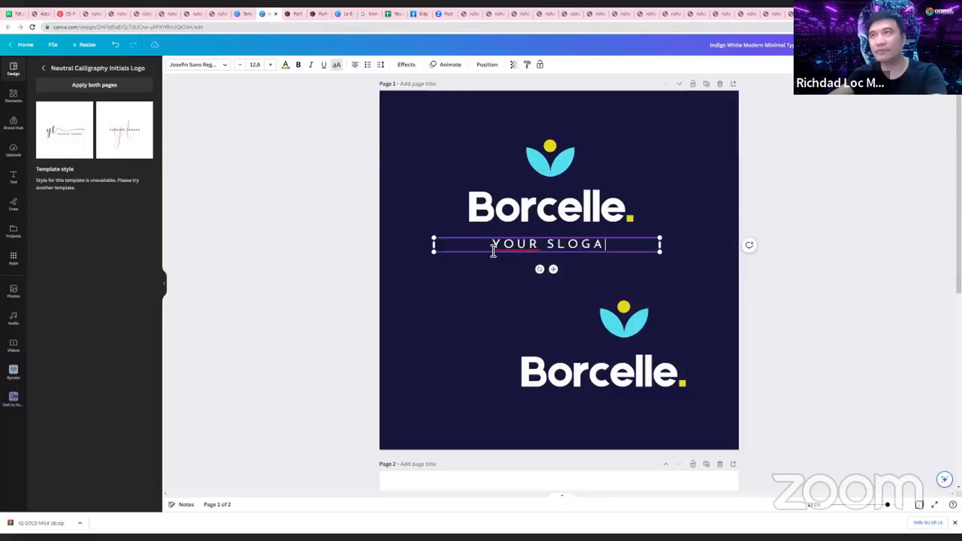
text(N HE)
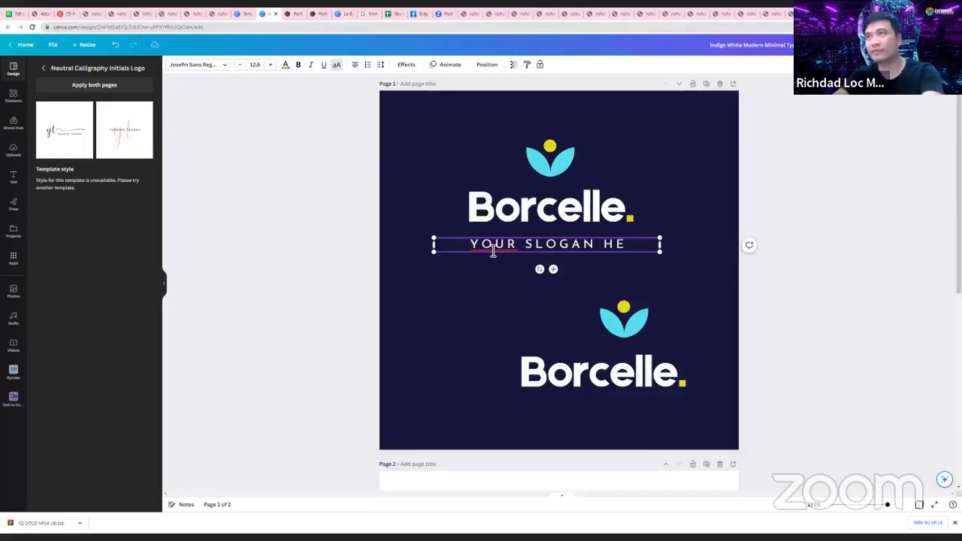
text(RE4)
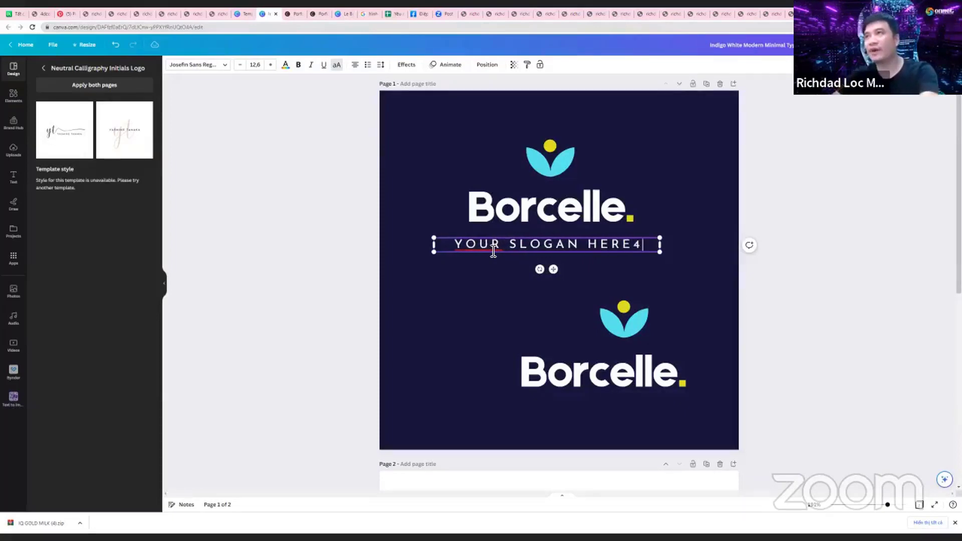
key(BackSpace)
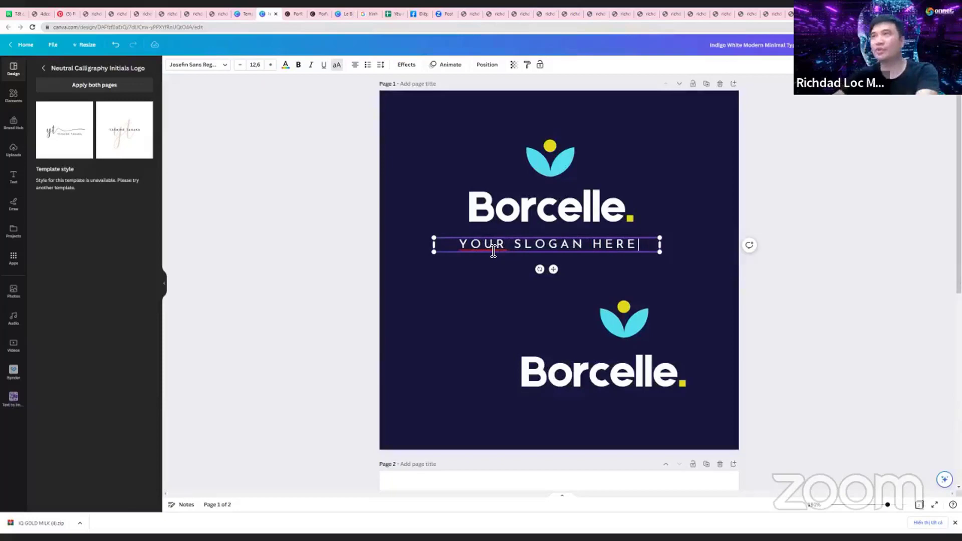
Move the upper leaf icon down so it sits closer above the Borcelle wordmark
click(611, 217)
right_click(571, 171)
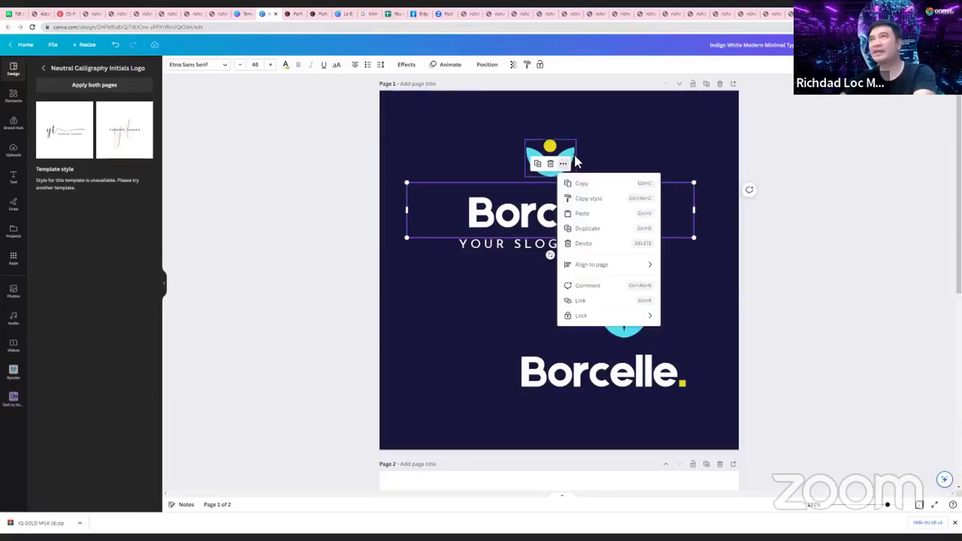
click(571, 171)
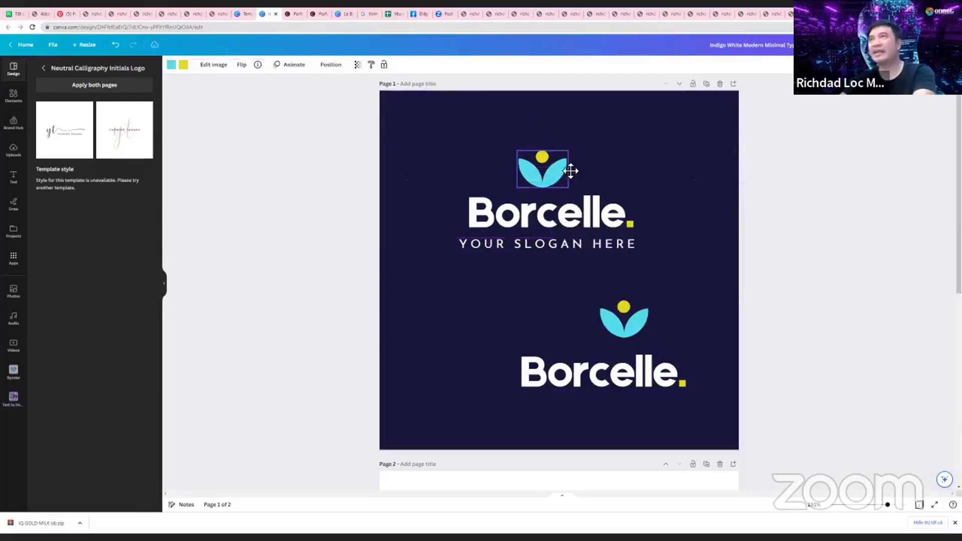
click(439, 214)
drag(531, 173, 417, 142)
key(ctrl+z)
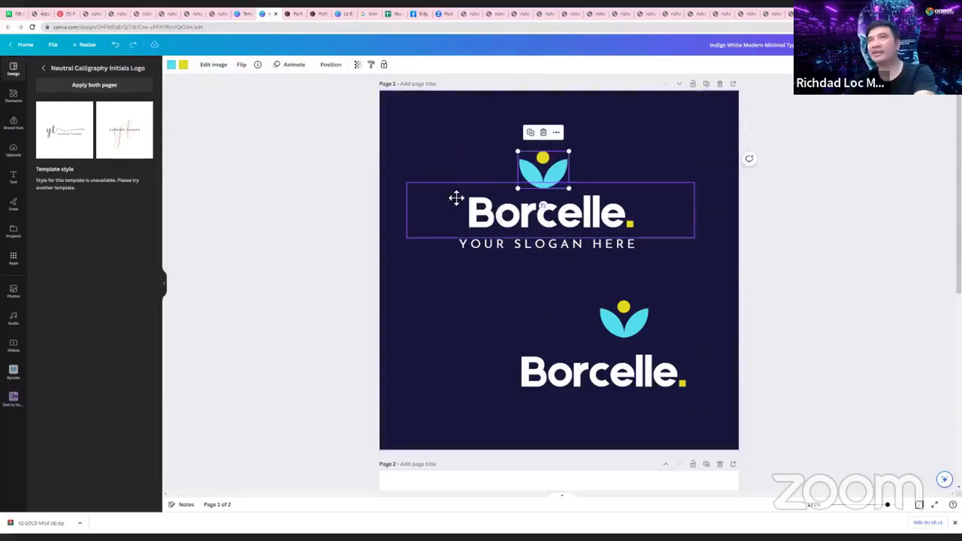
drag(455, 197, 386, 166)
key(ctrl+z)
drag(461, 243, 481, 248)
click(445, 322)
drag(627, 326, 524, 341)
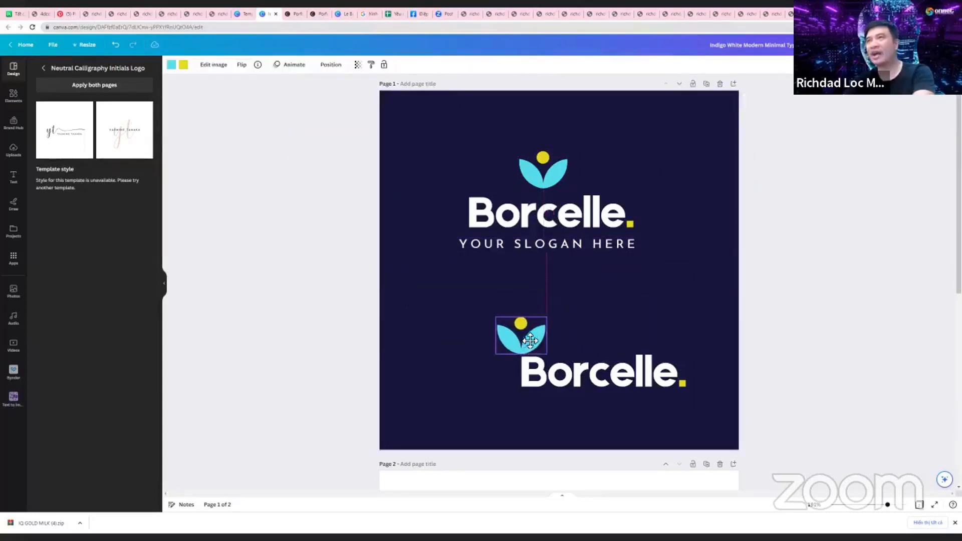
Tilt the upper leaf icon over the right end of its wordmark and move that whole logo with its slogan to the page's top edge
drag(547, 177, 629, 224)
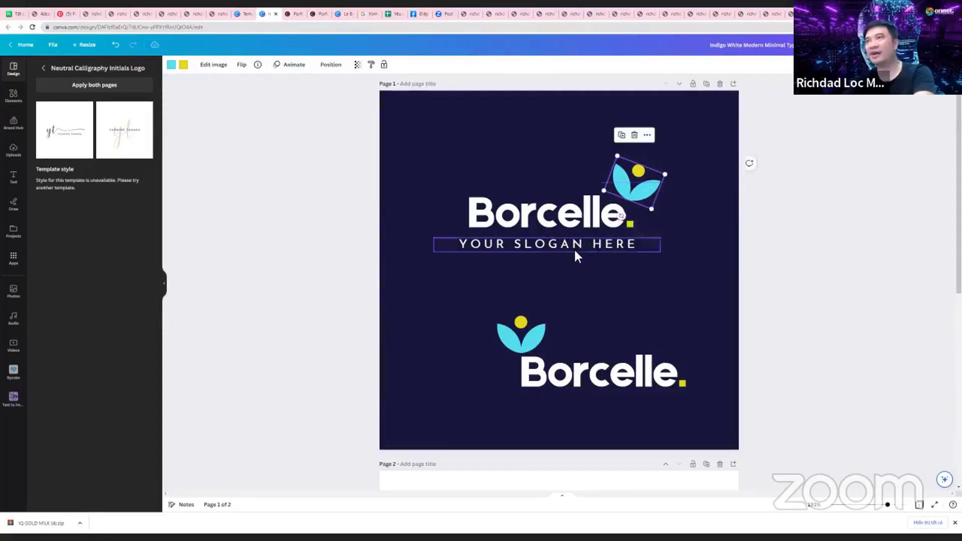
drag(434, 133, 605, 248)
drag(601, 225, 597, 164)
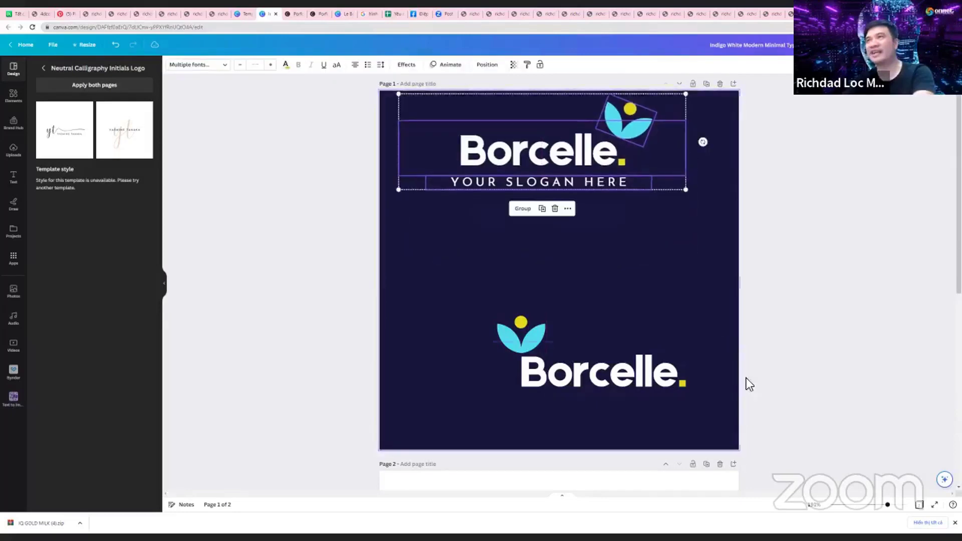
Arrange the lower logo mid-page with the leaf icon centred above the wordmark and a copy of the slogan line beneath it
drag(740, 405, 560, 286)
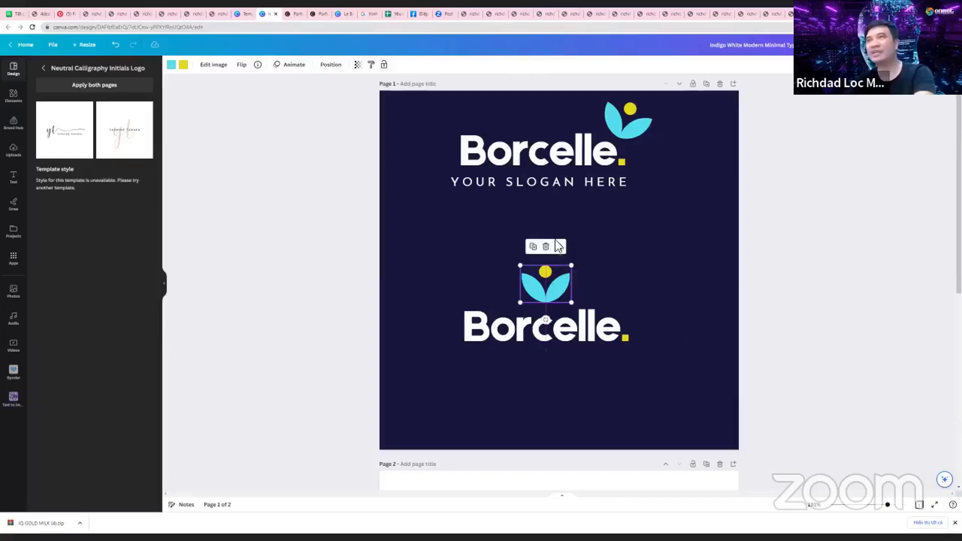
drag(539, 182, 548, 363)
drag(618, 418, 528, 291)
drag(528, 291, 548, 278)
Move the upper logo, including its tilted icon and slogan, down to sit just above the lower logo
drag(641, 210, 411, 116)
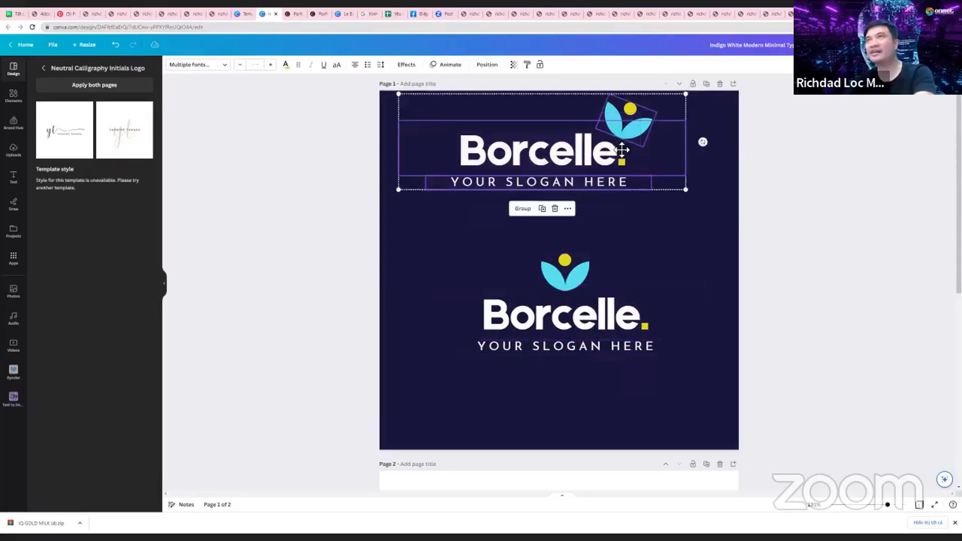
drag(617, 135, 633, 177)
click(680, 382)
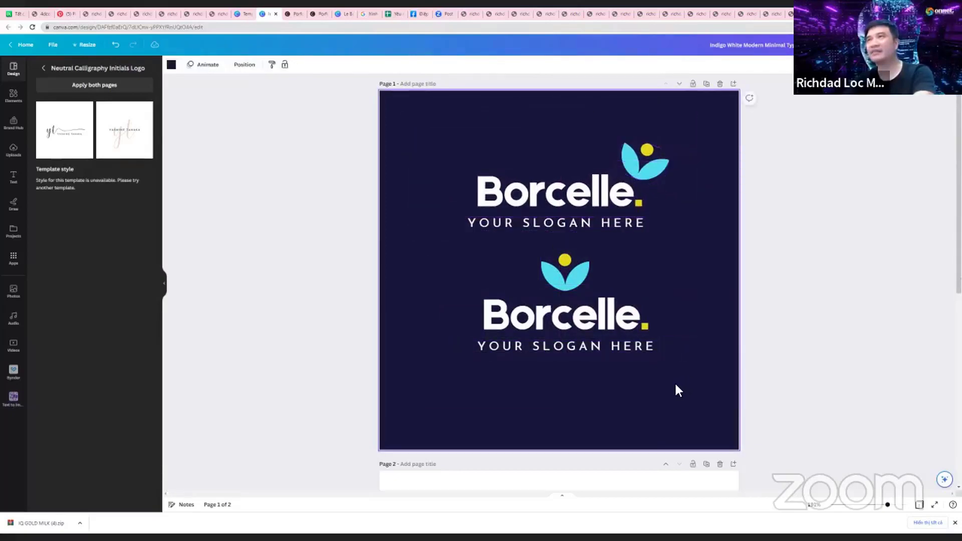
Scale both Borcelle logos, including their icons and slogans, down together to a slightly smaller size
drag(406, 114, 648, 377)
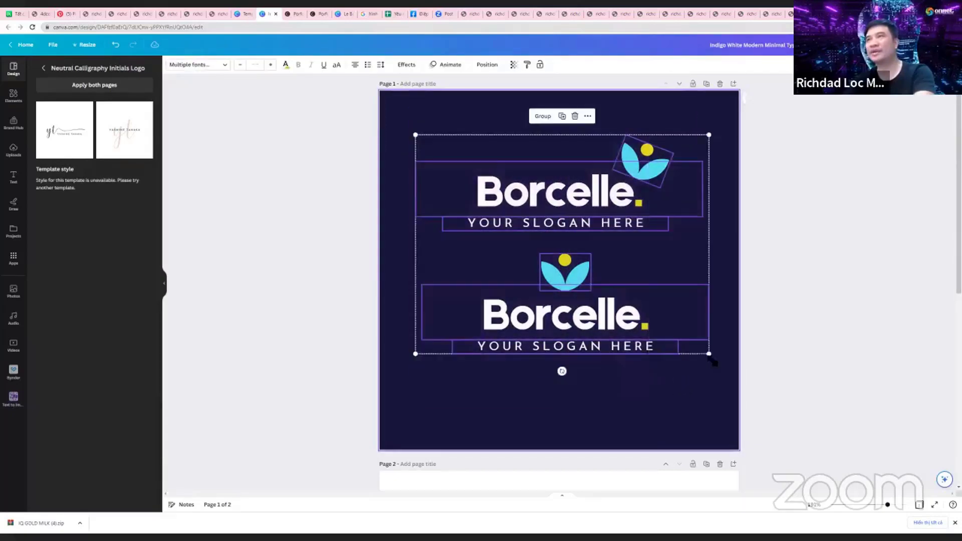
drag(710, 356, 608, 288)
click(635, 318)
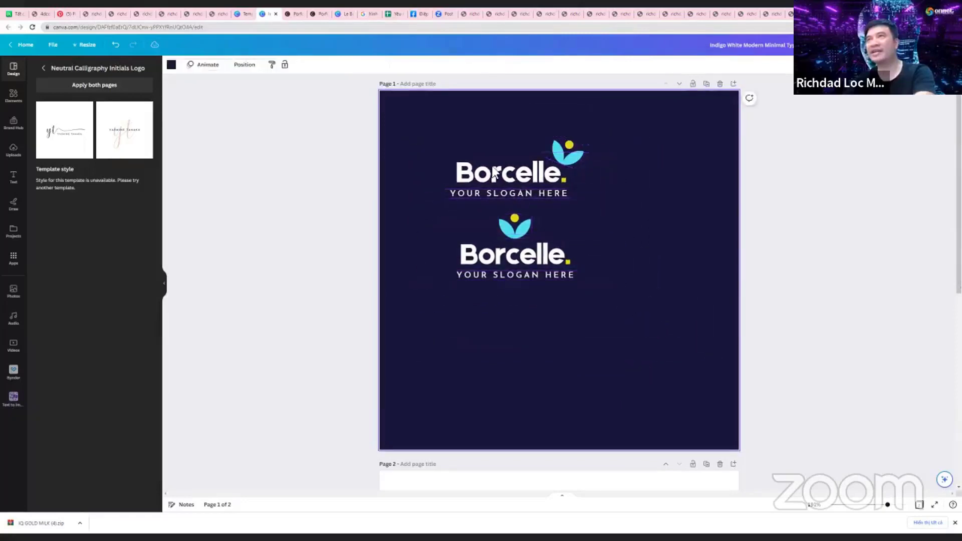
drag(400, 122, 670, 340)
click(651, 361)
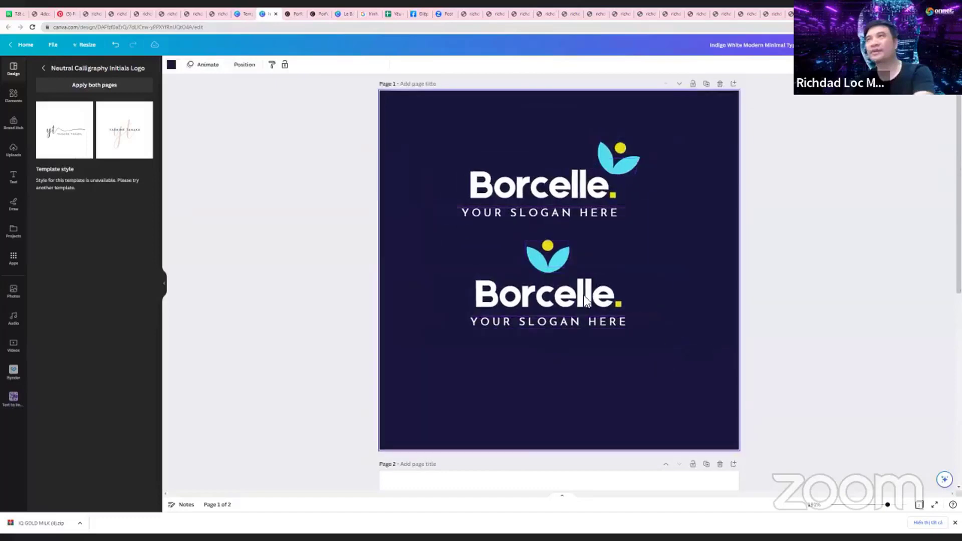
Change the upper logo's wordmark text to "Youme", keeping the yellow dot after it
drag(430, 126, 596, 221)
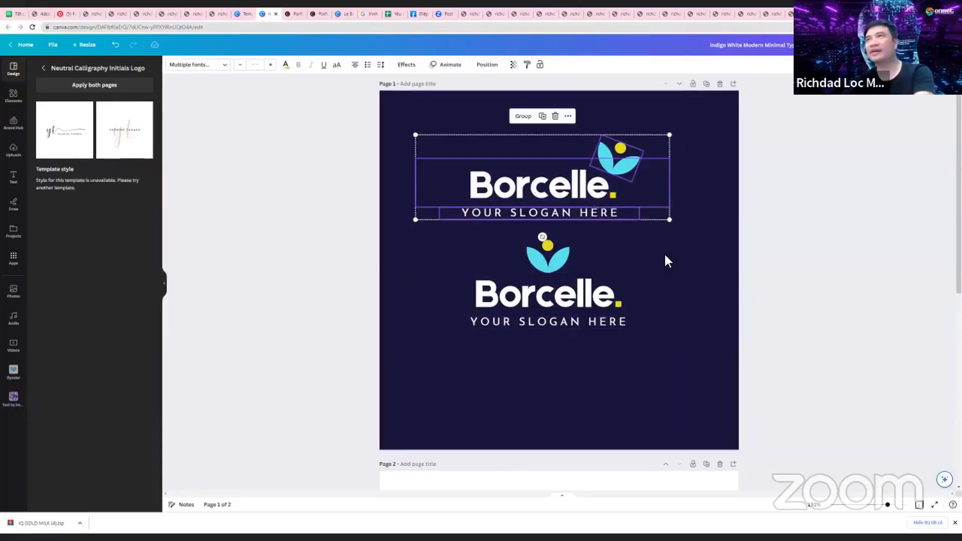
click(537, 196)
double_click(532, 185)
click(532, 186)
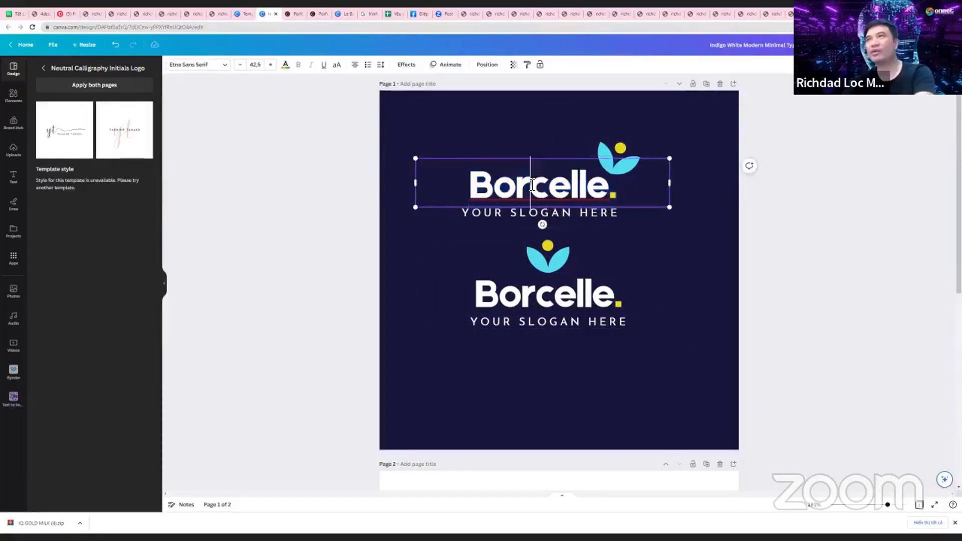
double_click(522, 187)
text(Youi.)
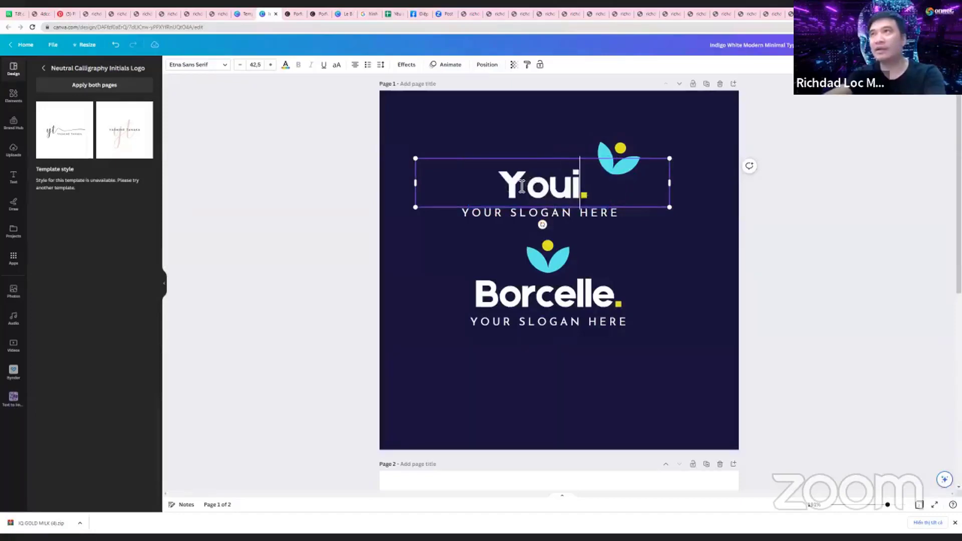
key(BackSpace)
text(me)
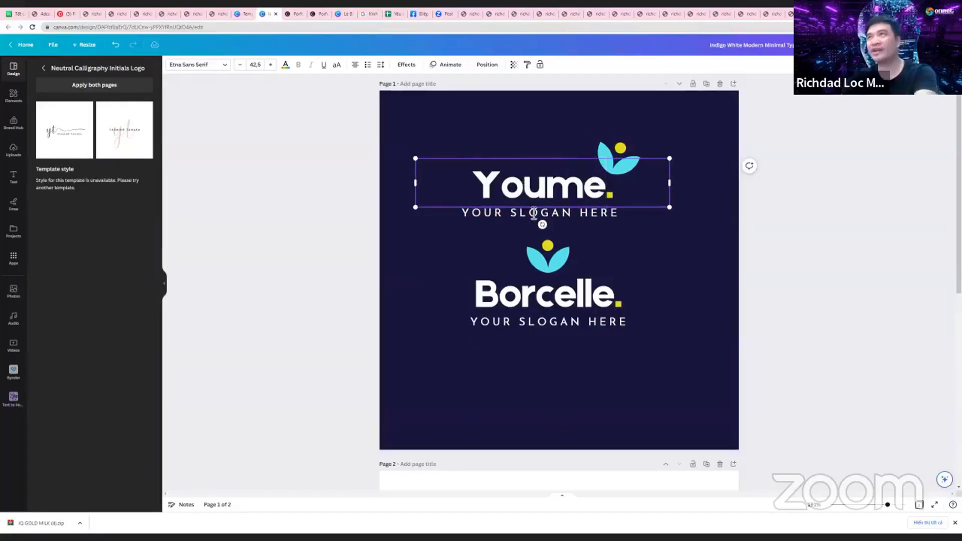
click(650, 389)
Replace the lower logo's wordmark with the word "Youme" copied from the upper logo
click(527, 200)
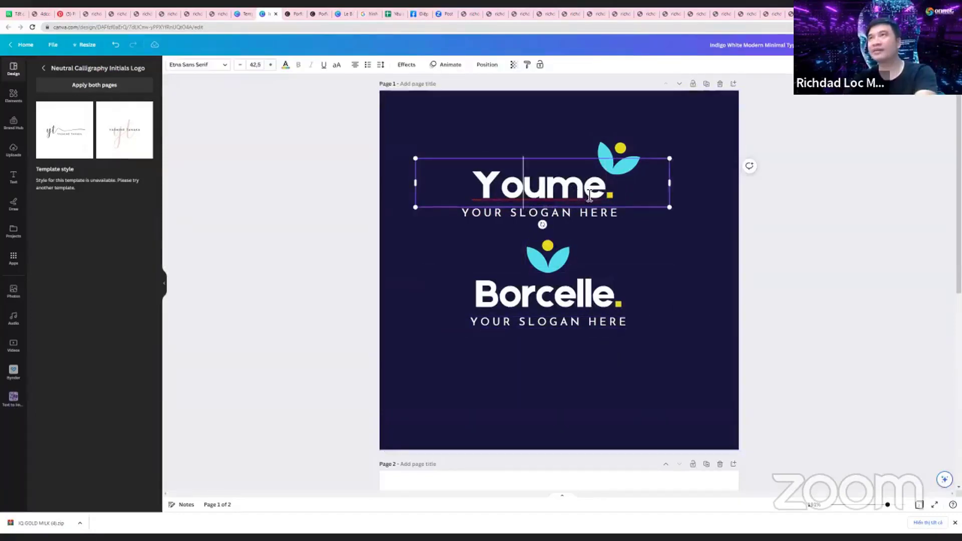
double_click(476, 185)
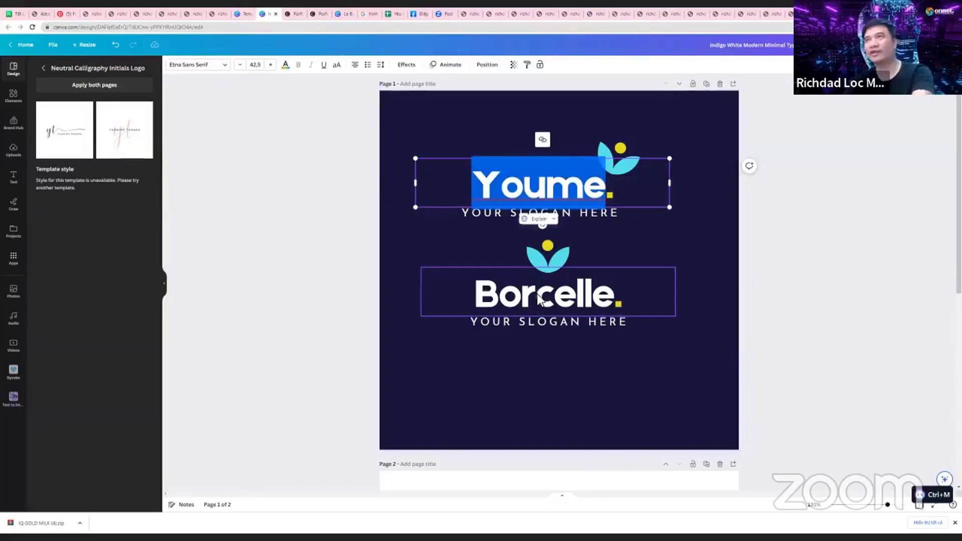
key(ctrl+c)
double_click(601, 293)
key(ctrl+v)
click(602, 381)
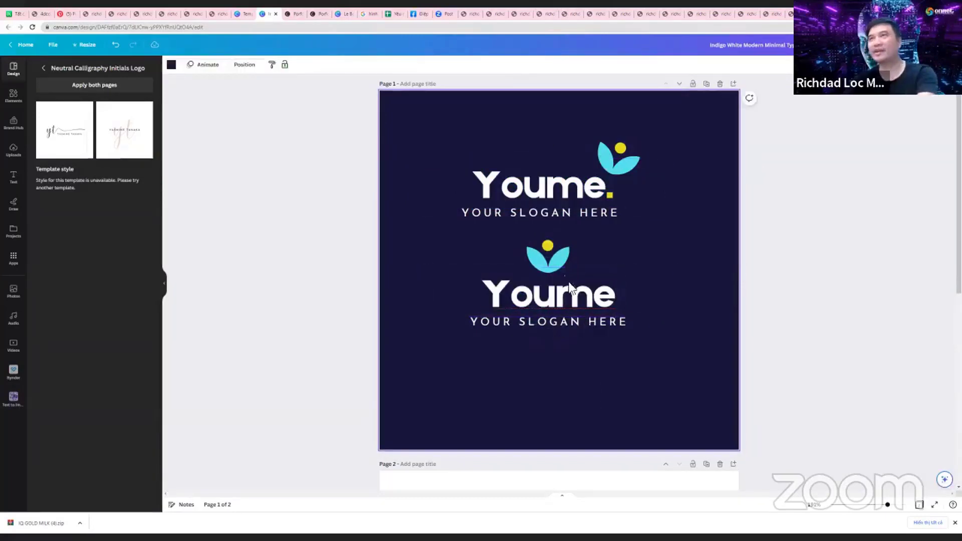
Nudge the upper logo's slogan line up so it sits closer beneath its wordmark
click(563, 260)
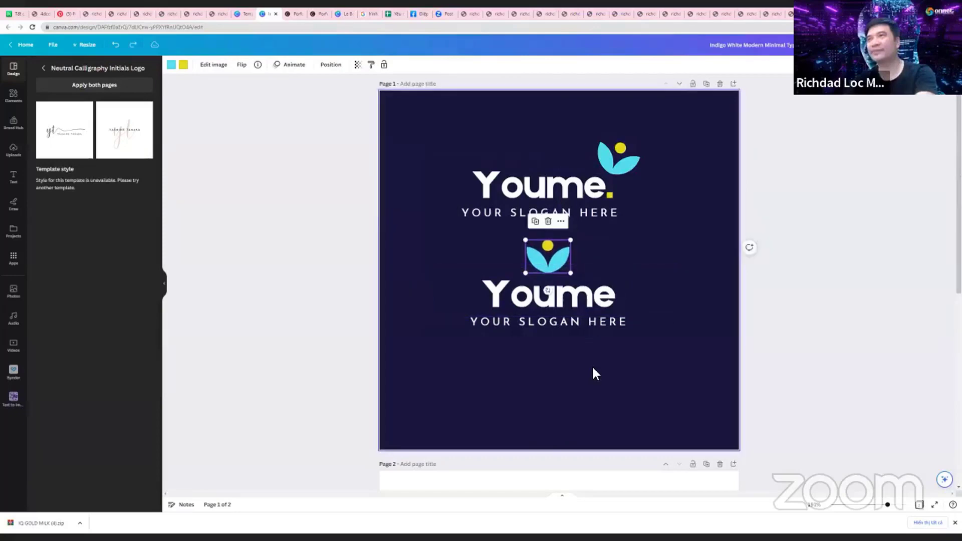
click(494, 213)
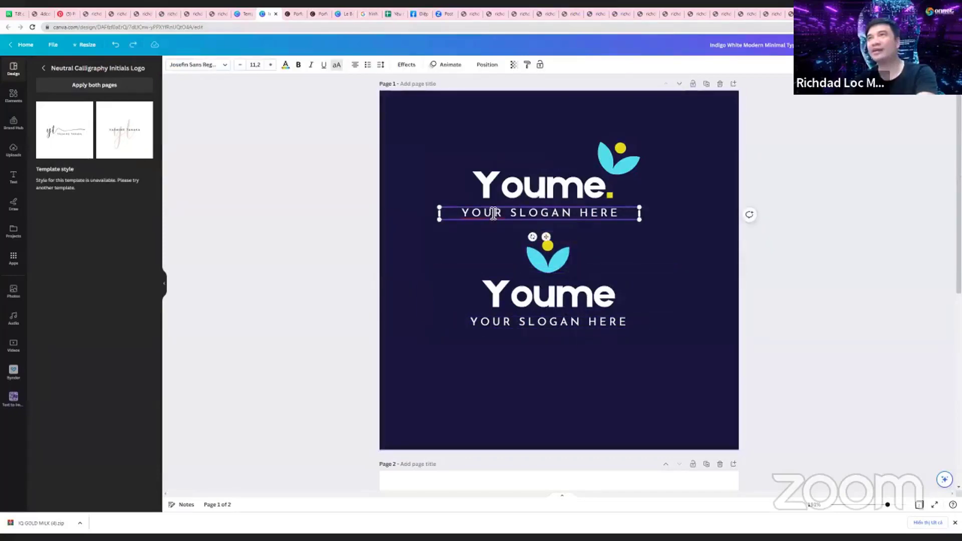
click(494, 213)
click(615, 290)
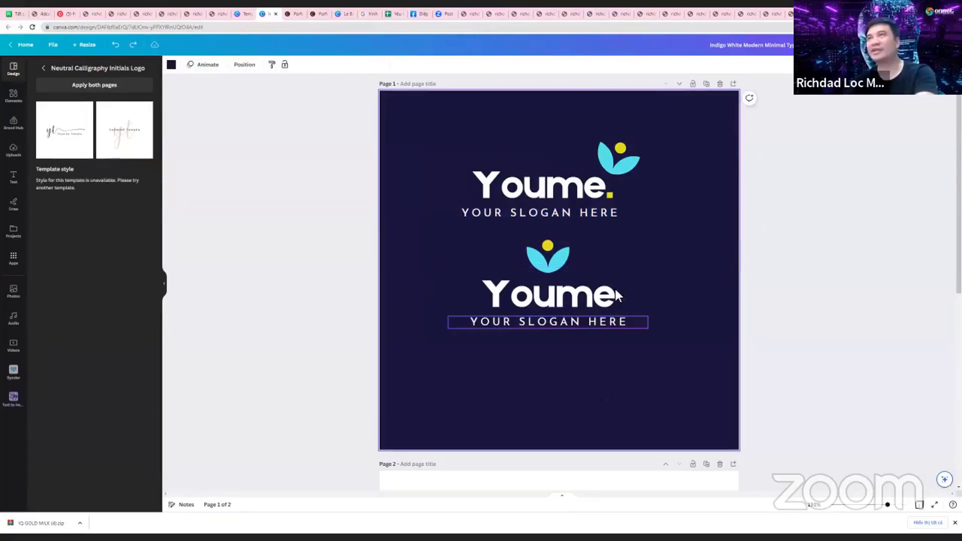
click(580, 213)
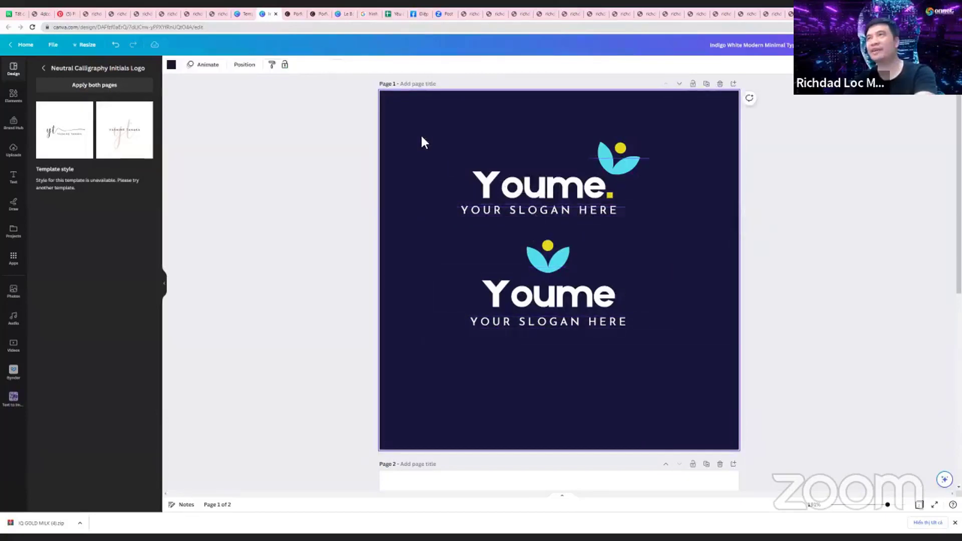
Move the upper logo up the page and bring the lower logo up beneath it, with its leaf icon closer to the wordmark
drag(421, 139, 647, 217)
drag(594, 193, 587, 184)
drag(608, 198, 606, 200)
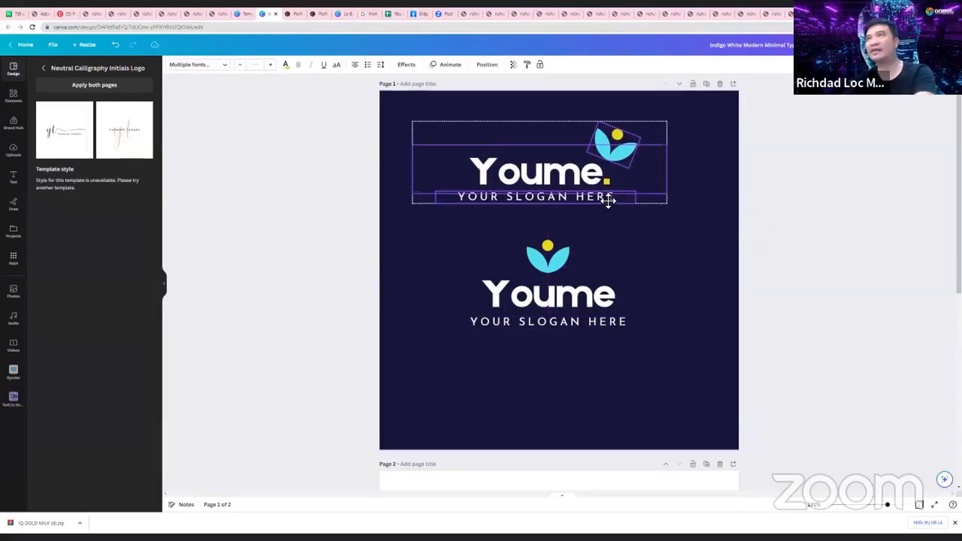
drag(650, 386, 566, 374)
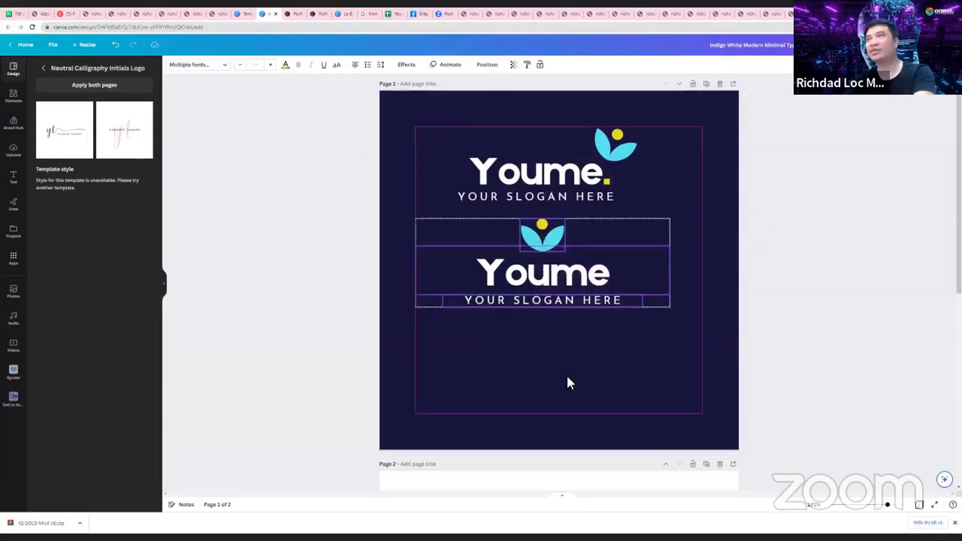
click(549, 245)
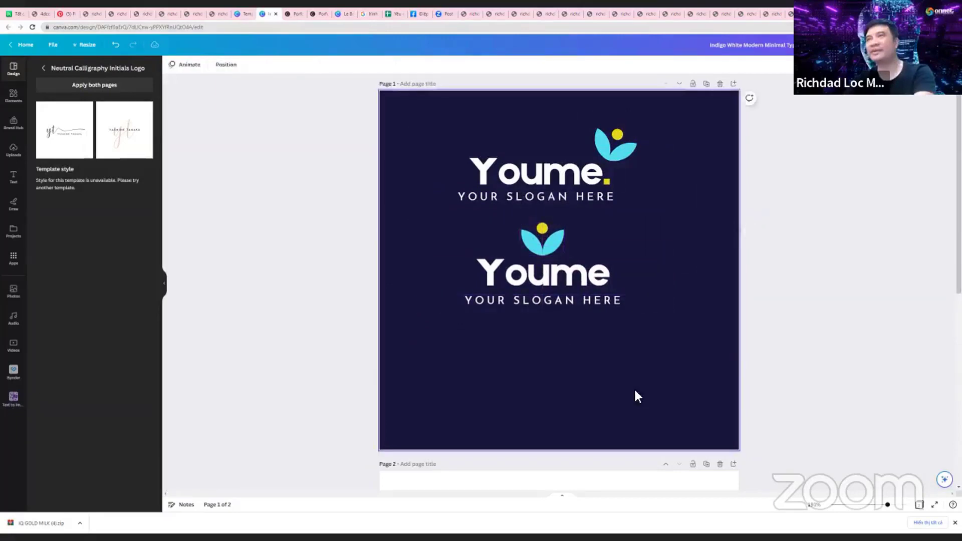
Duplicate the lower logo with its icon and slogan, placing the copy near the bottom of the page
drag(634, 388, 536, 252)
key(ctrl+d)
click(682, 345)
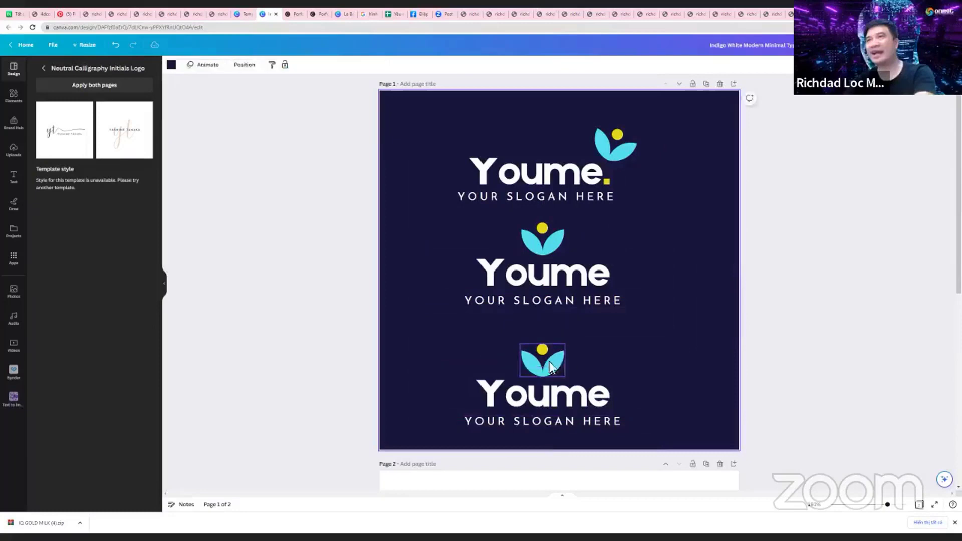
Shrink the third logo's leaf icon, tilt it to the right and set it on the final "e" of the wordmark
drag(549, 362, 611, 359)
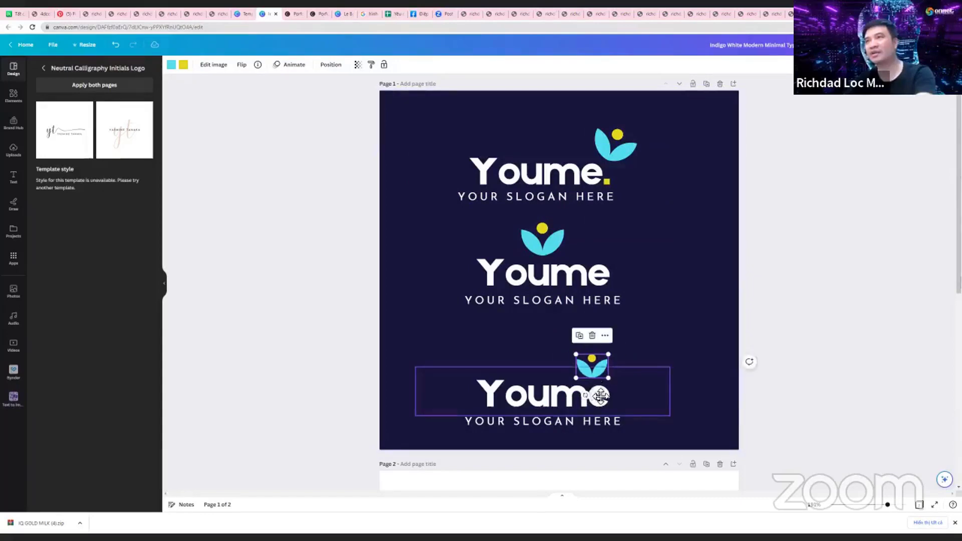
drag(584, 396, 612, 383)
click(690, 380)
Recolour the leaves of the third logo's tilted icon to white, leaving its dot yellow
click(607, 382)
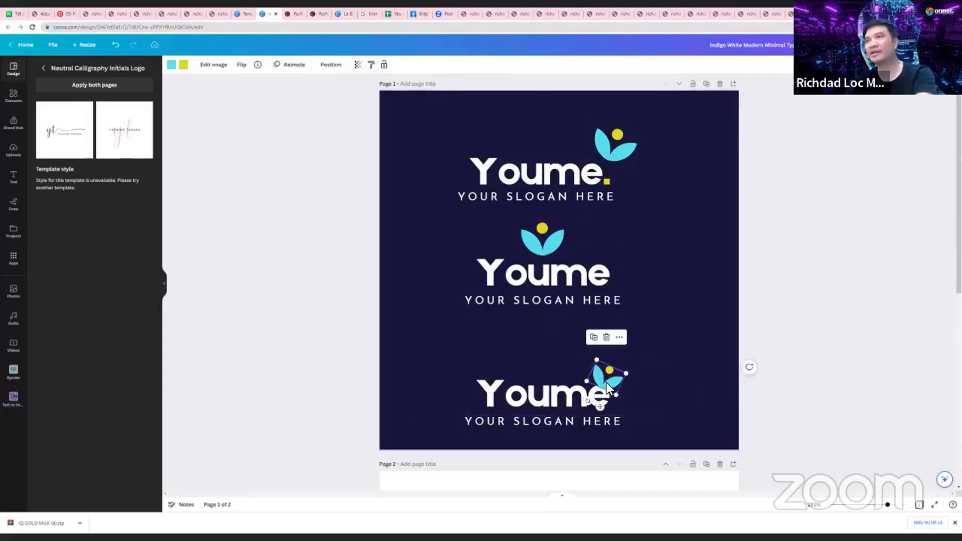
click(171, 64)
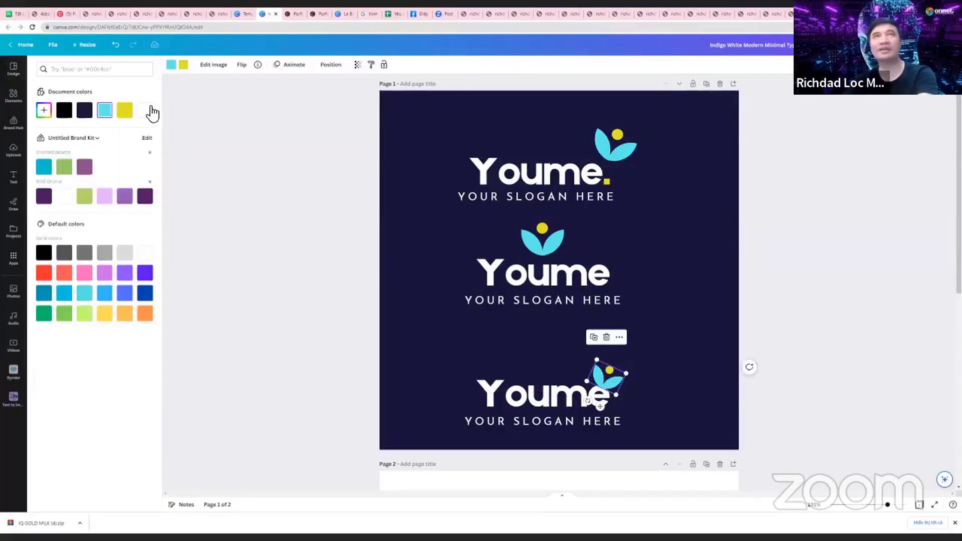
click(146, 112)
click(783, 362)
click(781, 361)
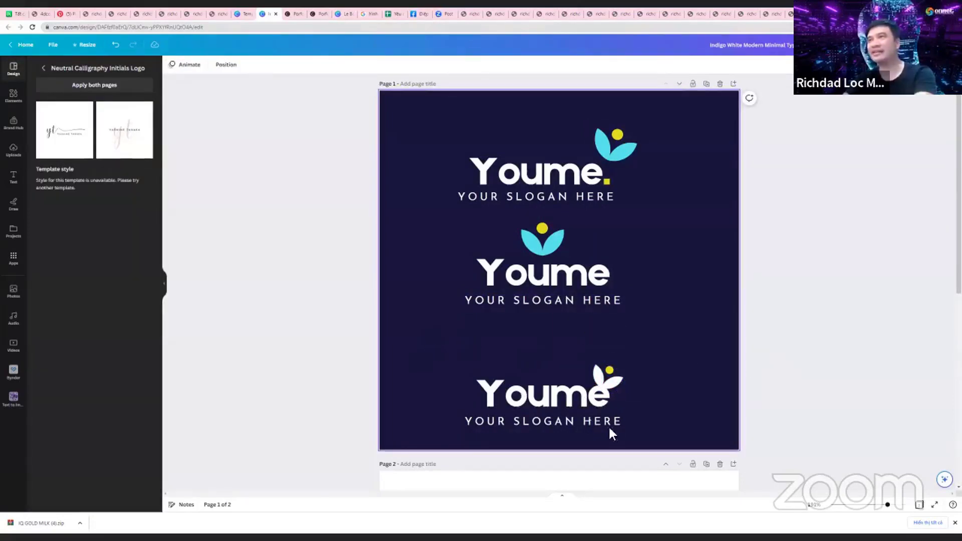
Move the third logo up close beneath the second and shift all three logos up toward the page's top edge
drag(610, 429, 605, 379)
click(602, 377)
drag(672, 419, 413, 315)
drag(400, 123, 651, 401)
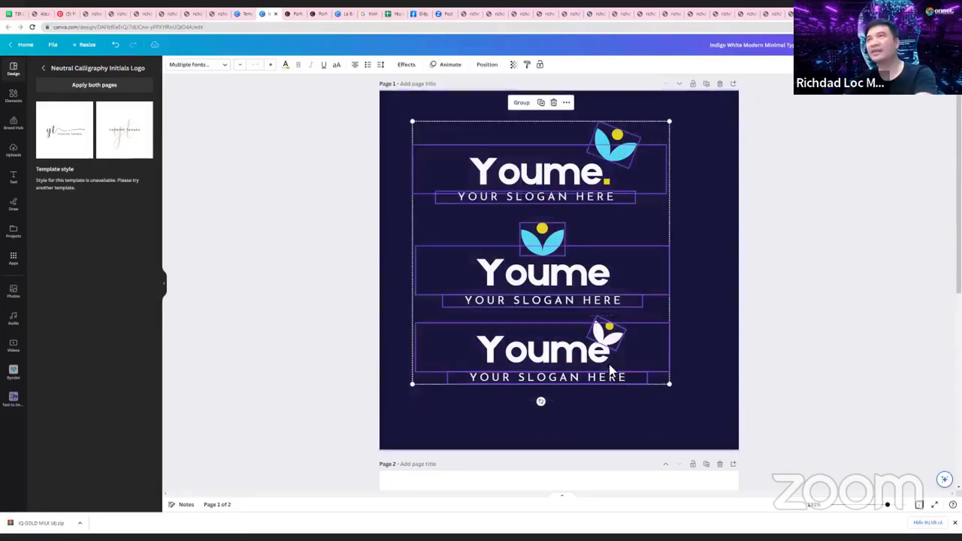
drag(610, 365, 610, 337)
Place a duplicate of the white-leaf logo with its slogan directly beneath the third logo
drag(666, 394, 411, 286)
drag(519, 314, 526, 385)
click(757, 383)
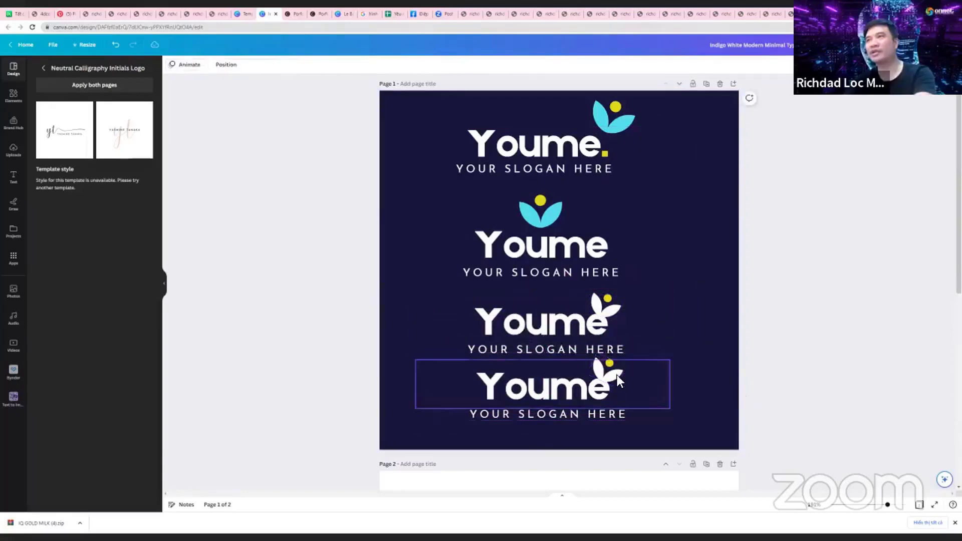
Set the fourth logo's white leaf icon on top of the letter "o" and shift that whole logo slightly down
drag(617, 375, 523, 372)
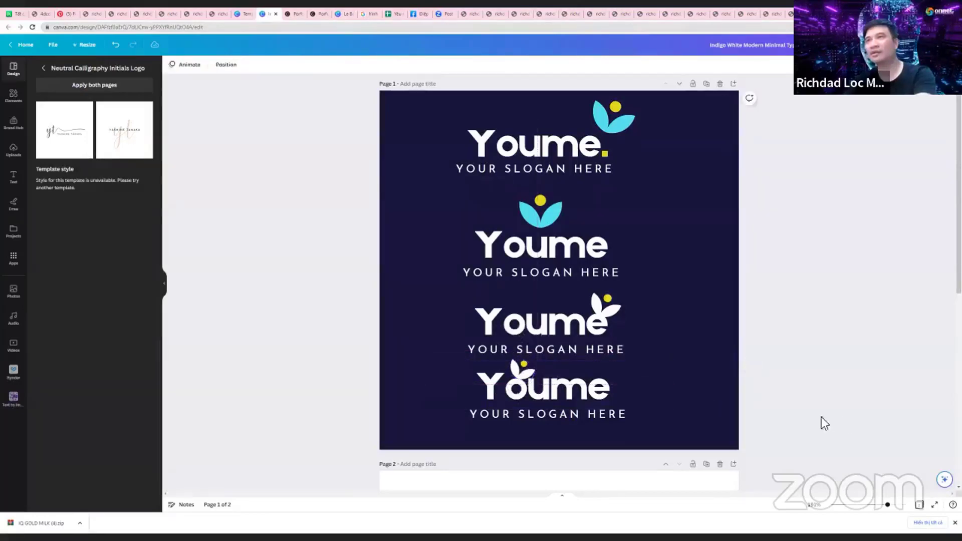
click(826, 419)
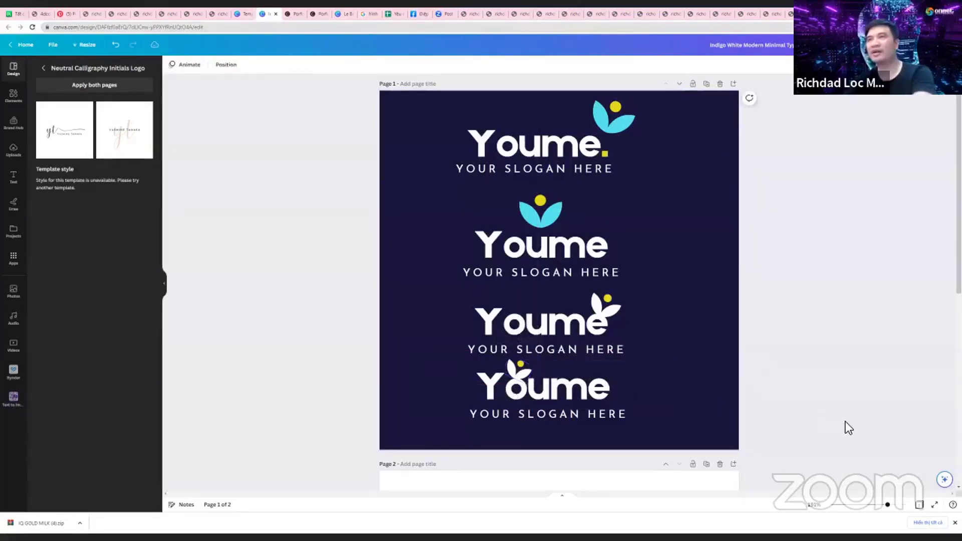
drag(524, 386, 527, 391)
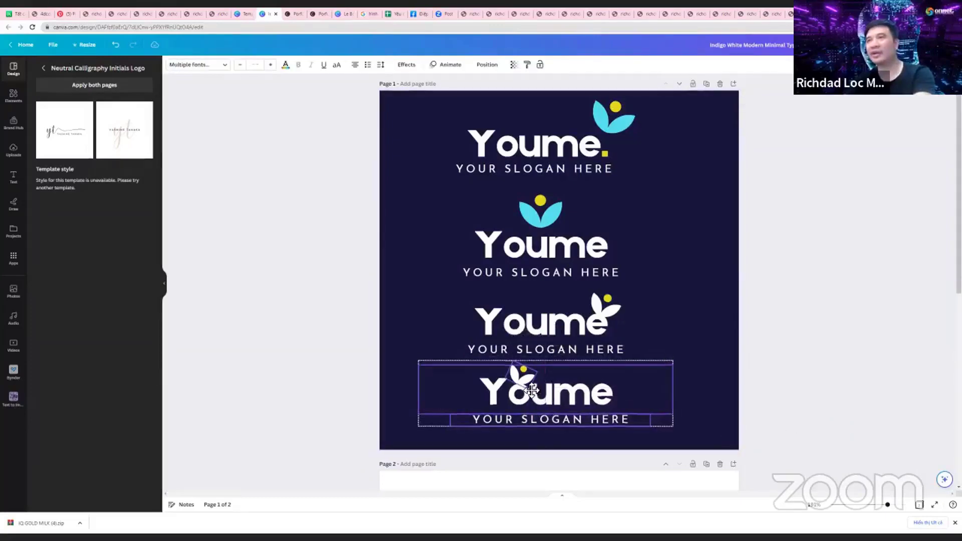
click(880, 413)
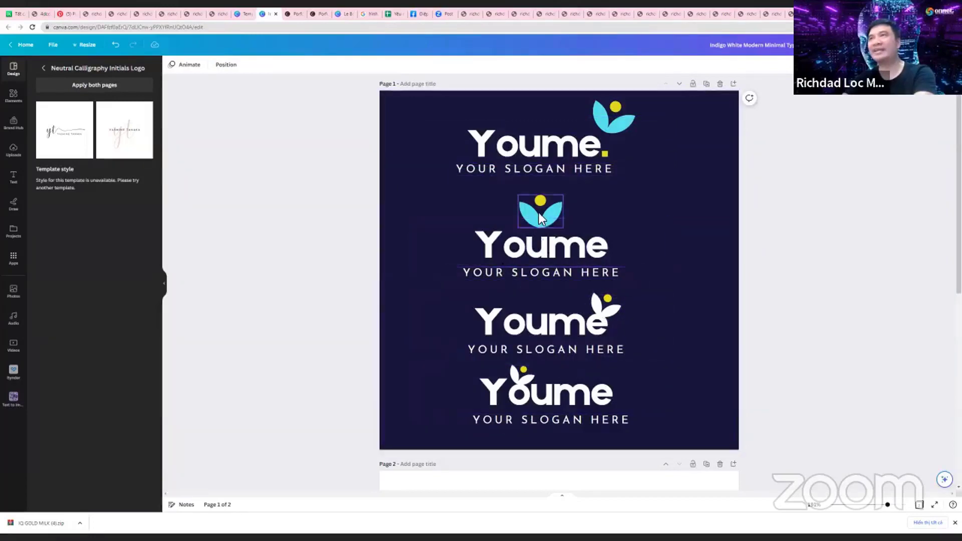
Try a much smaller wordmark centred between the second logo's icon and slogan, and undo the change
click(598, 257)
drag(667, 218, 553, 242)
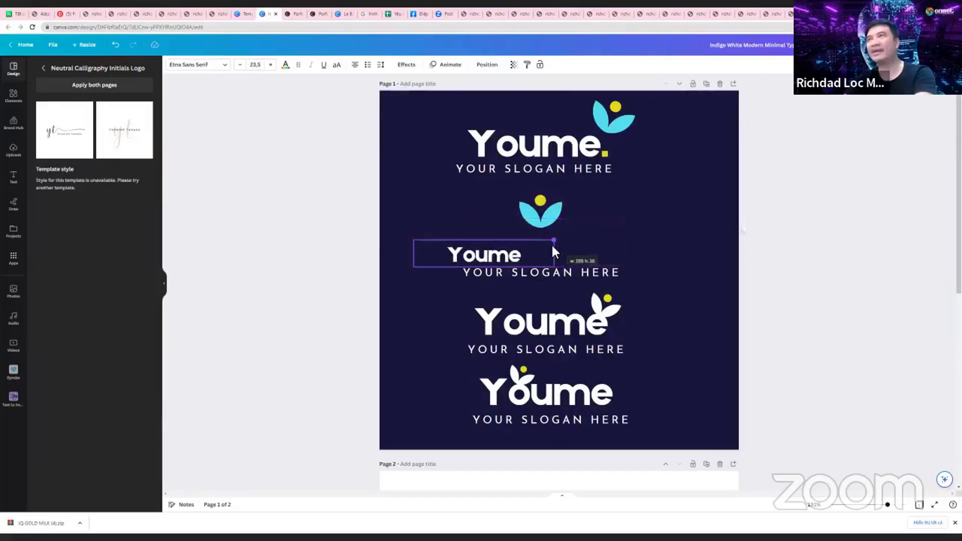
drag(488, 252, 551, 244)
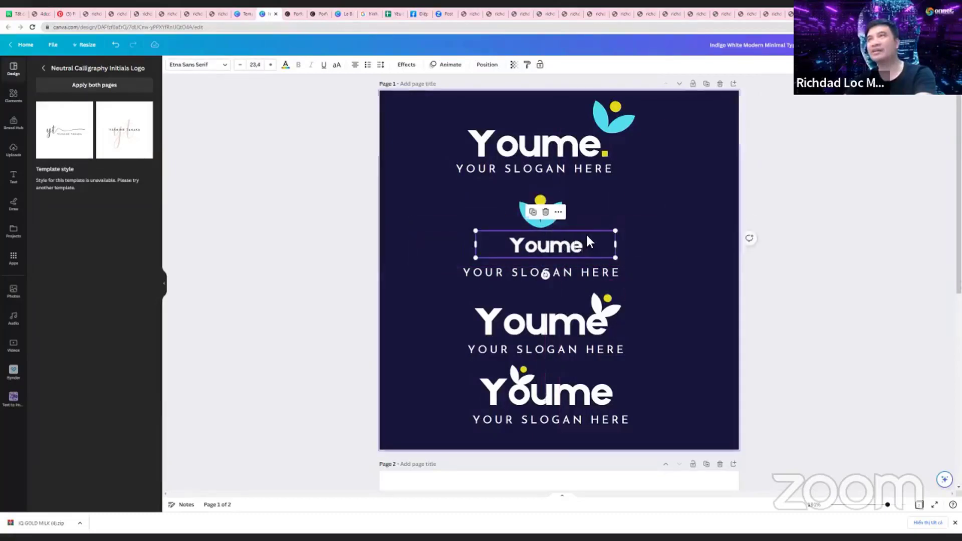
key(ctrl+z)
key(ctrl+z)
click(386, 203)
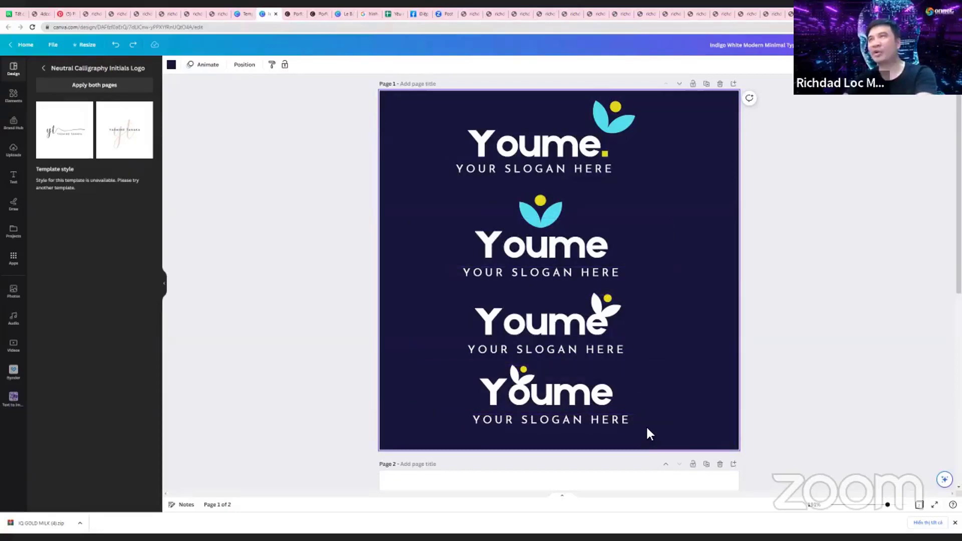
Copy the first logo with its tilted icon and slogan onto a new blank third page and move it toward the page's centre
scroll(647, 430, up, 1)
drag(640, 183, 640, 181)
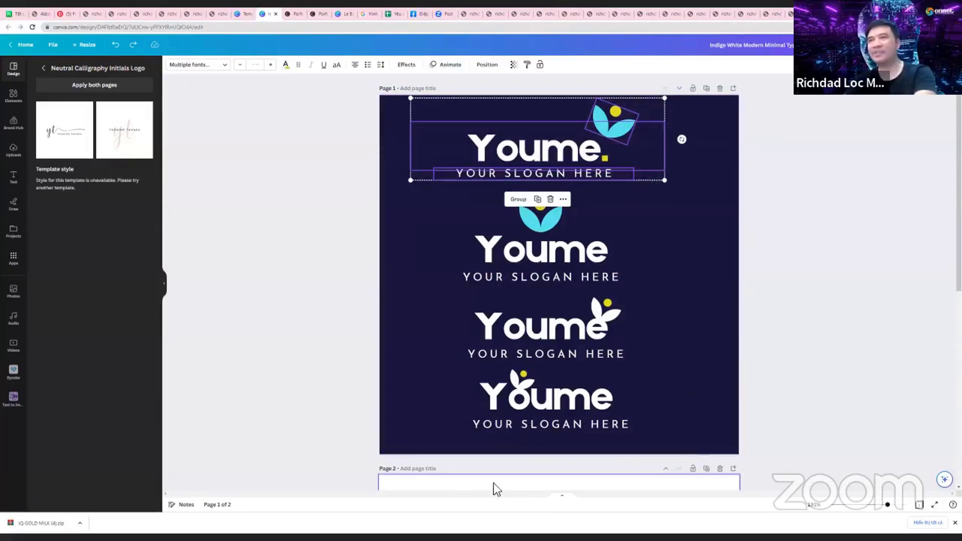
click(563, 498)
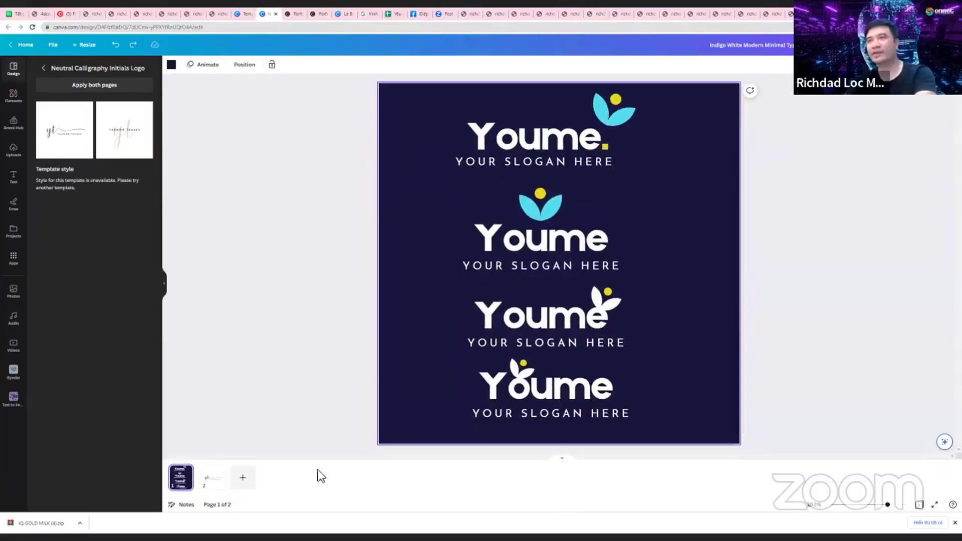
click(241, 478)
key(ctrl+v)
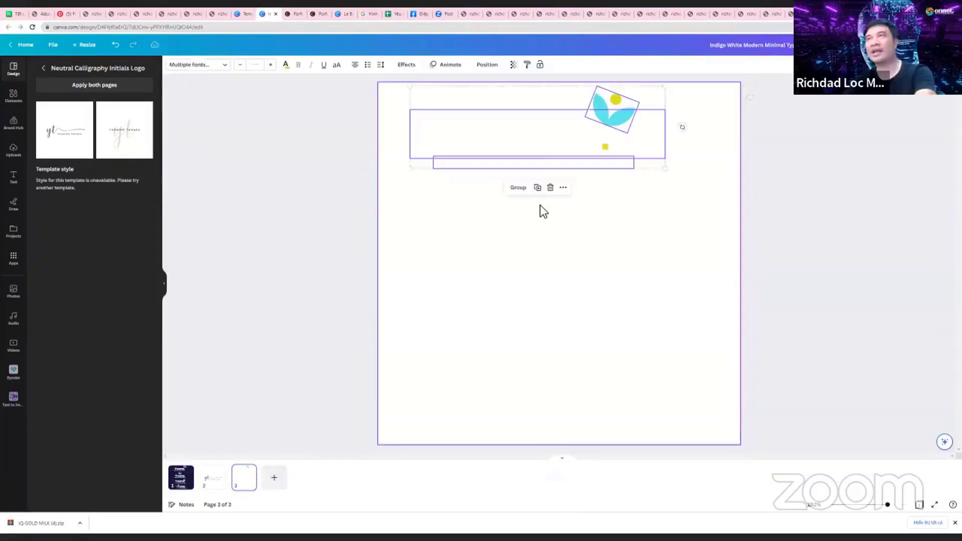
drag(539, 208, 543, 271)
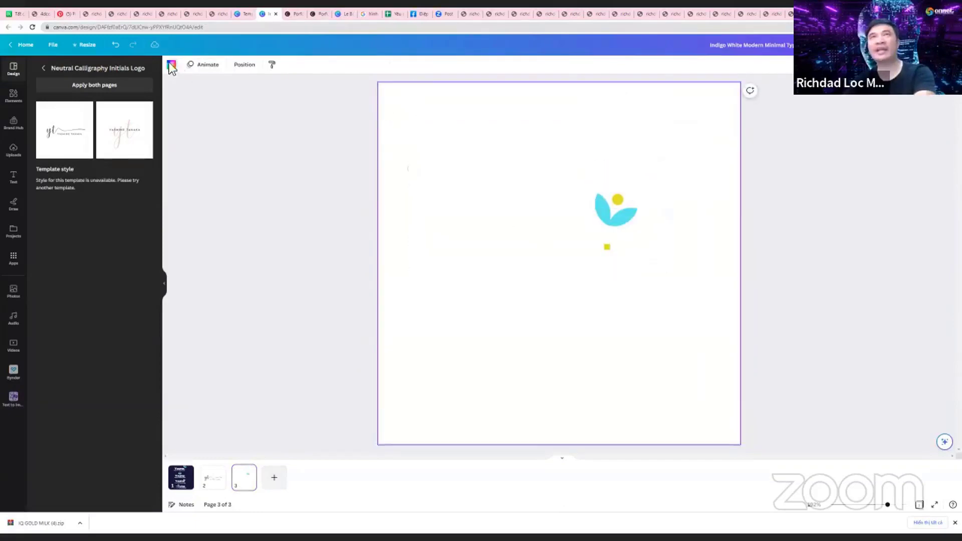
Set the third page's background to black and move the logo with its icon and slogan up the page
click(171, 65)
click(64, 110)
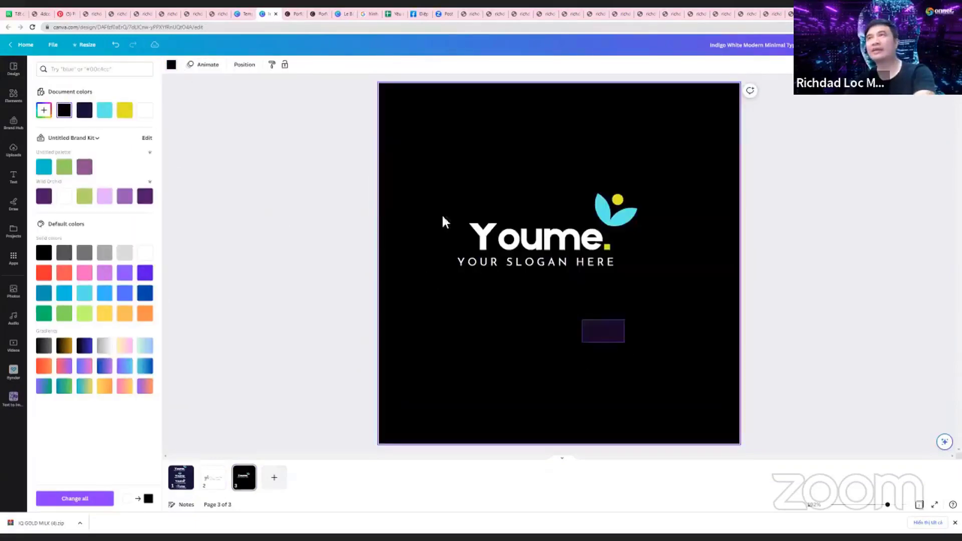
drag(550, 236, 552, 189)
click(516, 319)
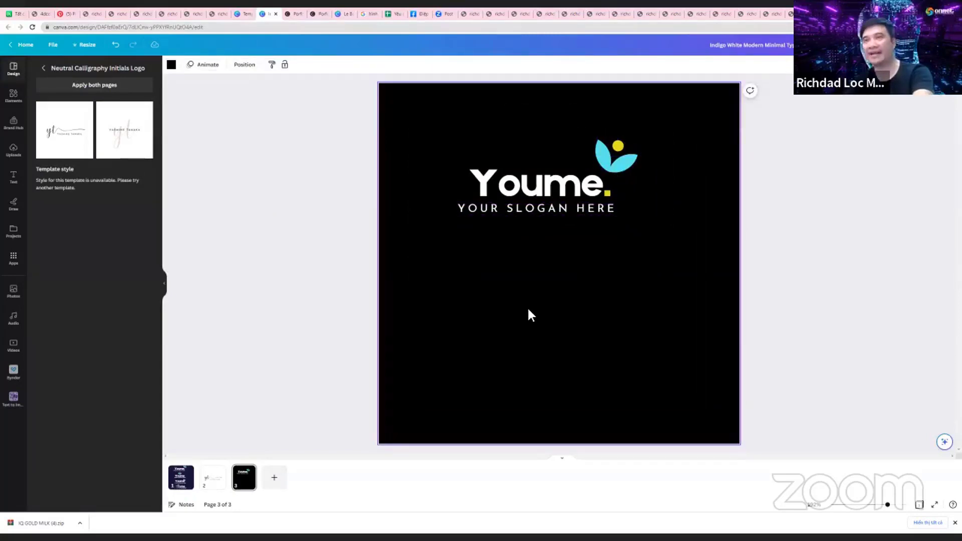
Draw a rectangle about 349 by 150 around the logo, send it behind the logo elements and adjust its position to frame them
key(r)
drag(563, 293, 472, 213)
drag(595, 192, 665, 199)
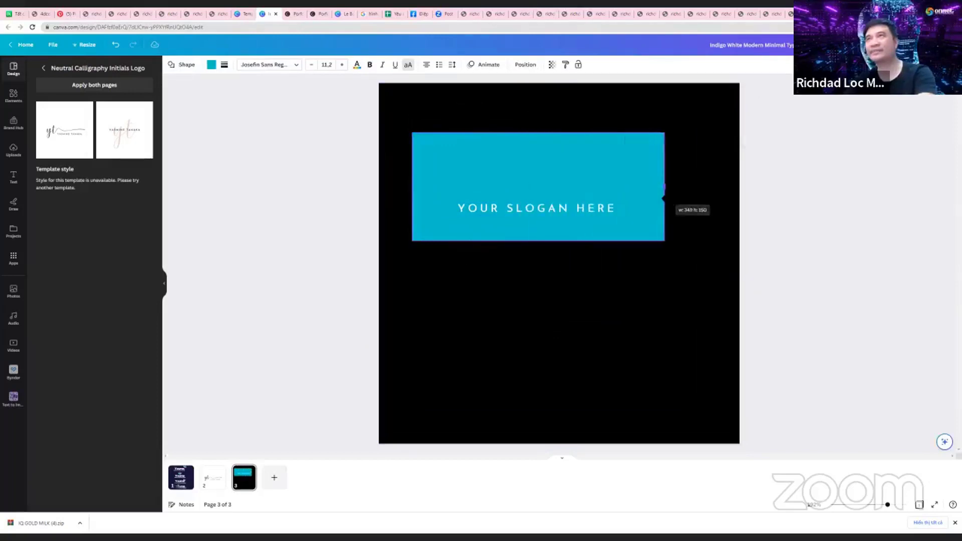
key(ctrl+bracketleft)
key(ctrl+bracketleft)
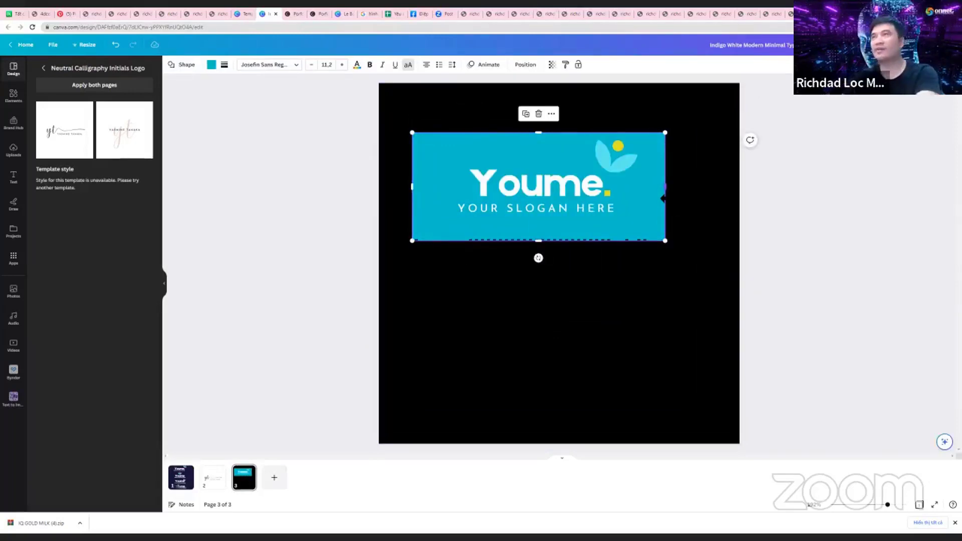
drag(471, 139, 467, 136)
Fill the rectangle behind the logo with black and return the page background to white
click(212, 65)
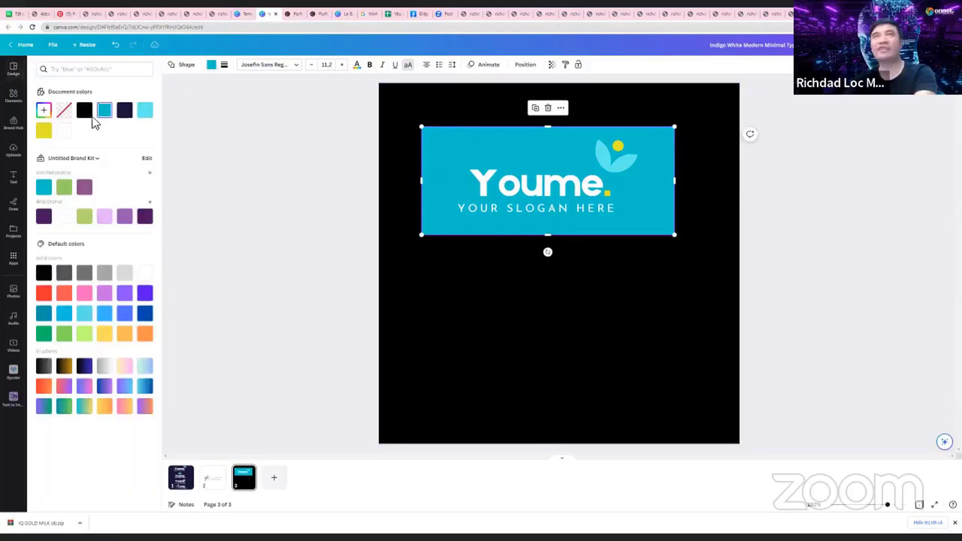
click(145, 333)
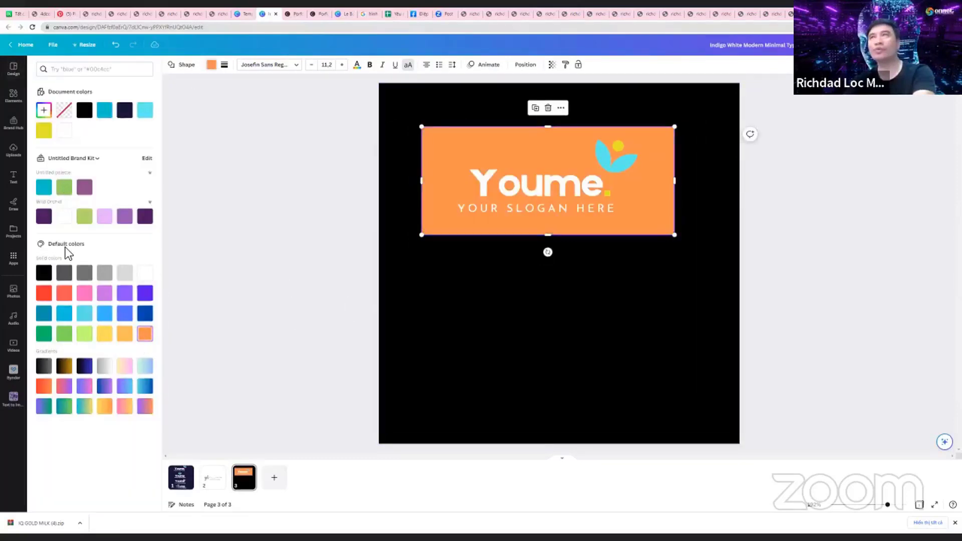
click(50, 275)
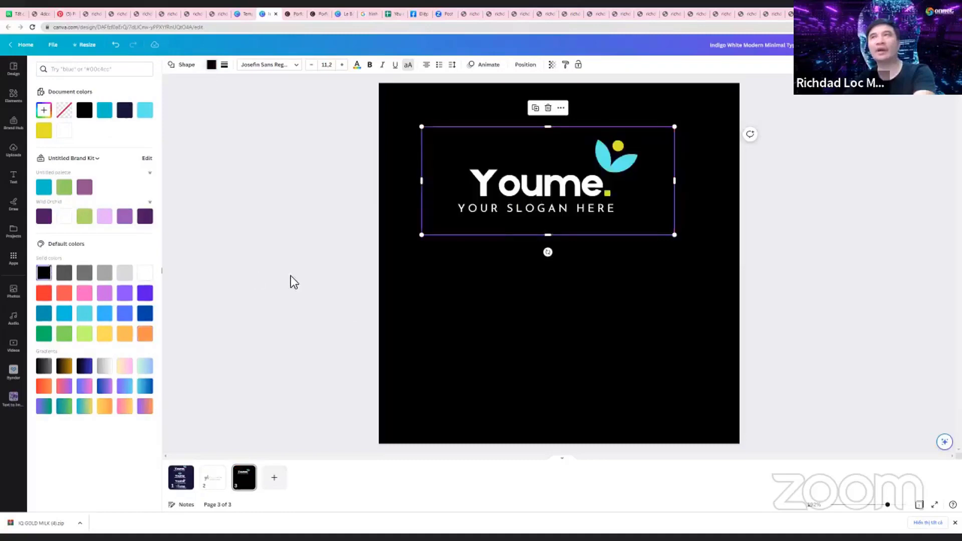
click(464, 305)
key(ctrl+z)
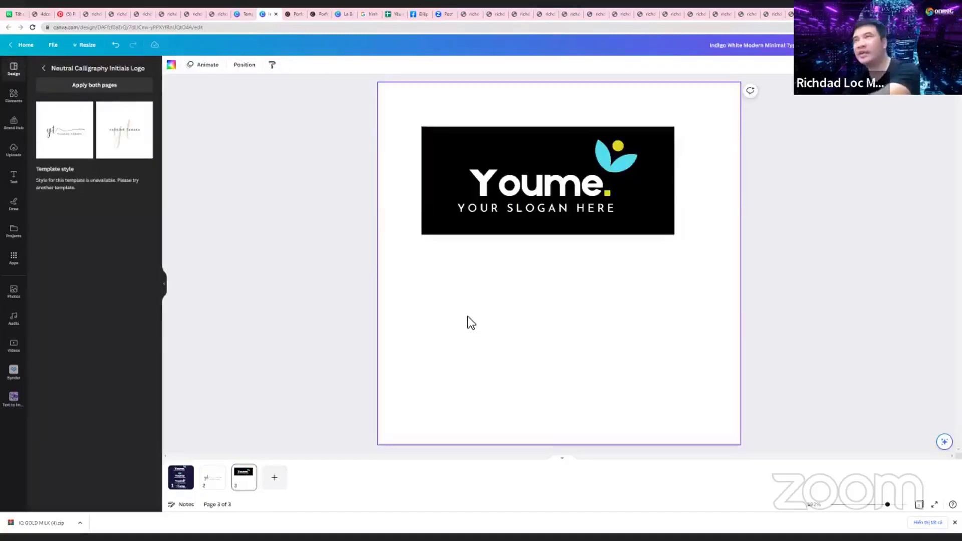
drag(561, 301, 432, 138)
drag(490, 147, 494, 142)
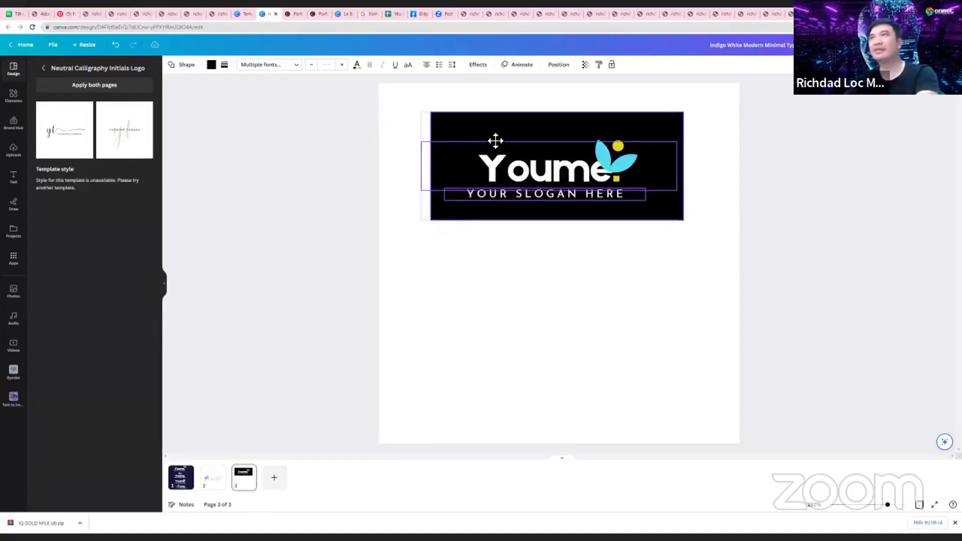
key(ctrl+z)
Move the black panel with its complete logo slightly up and place a duplicate directly beneath it
click(386, 107)
drag(386, 108, 651, 241)
drag(607, 203, 615, 185)
click(636, 275)
drag(635, 275, 507, 146)
drag(512, 229, 498, 251)
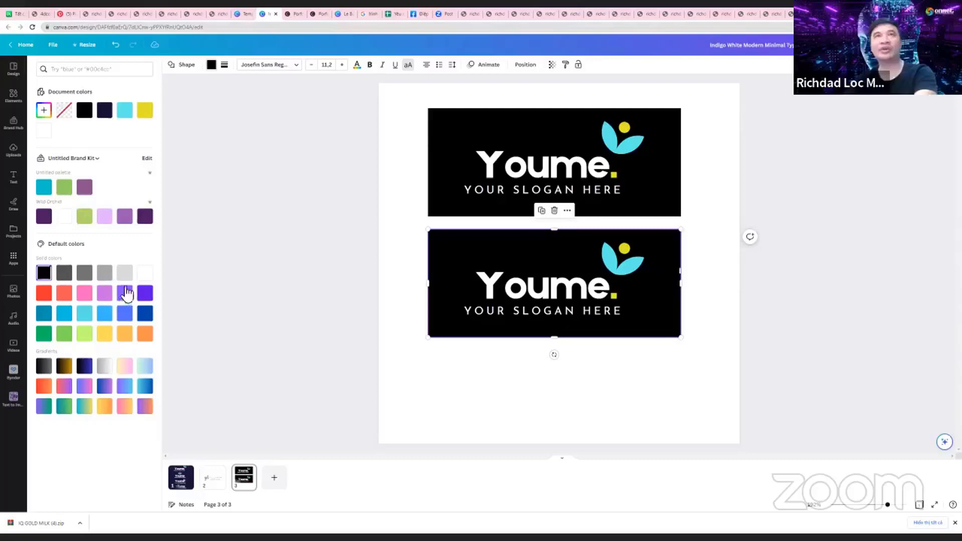
Give the lower panel a grey-to-white gradient and colour its wordmark and slogan dark navy
click(104, 366)
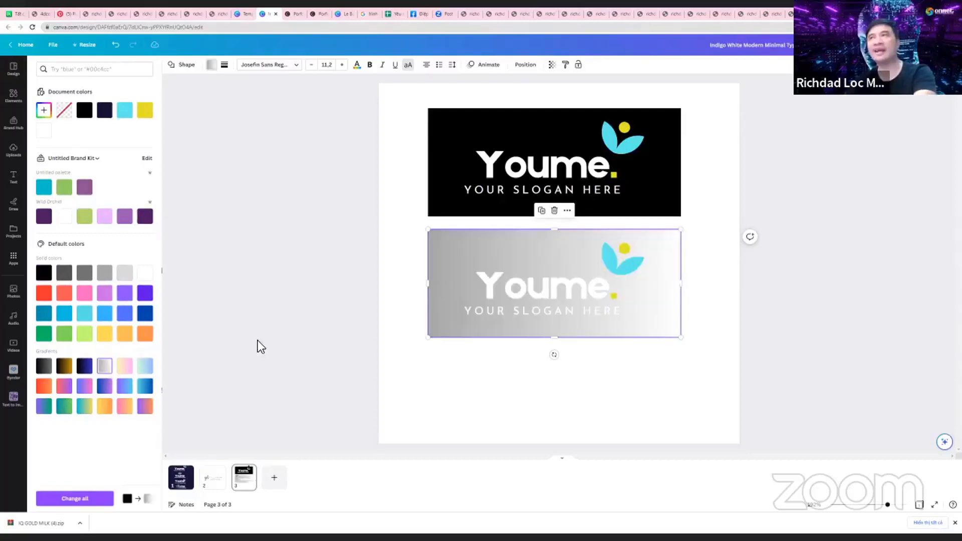
click(529, 281)
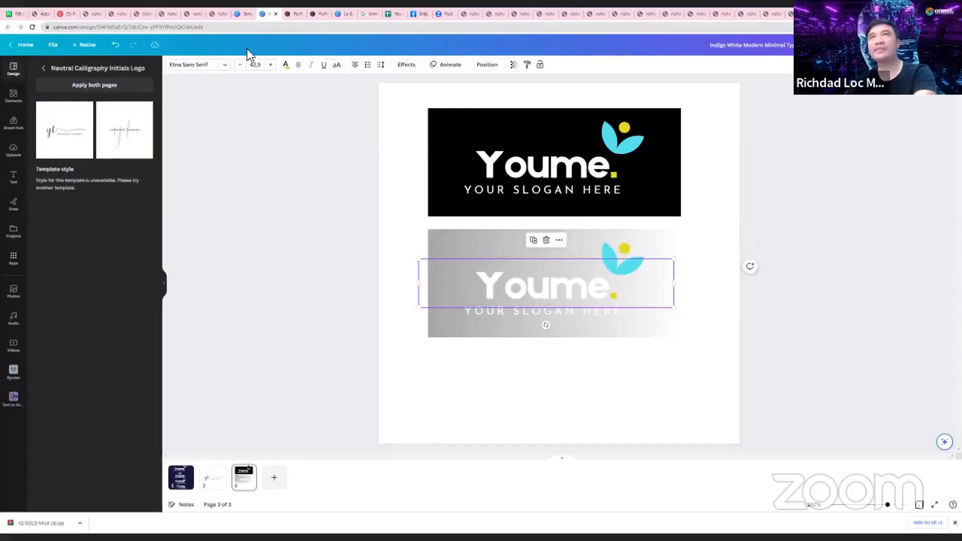
click(285, 65)
click(83, 111)
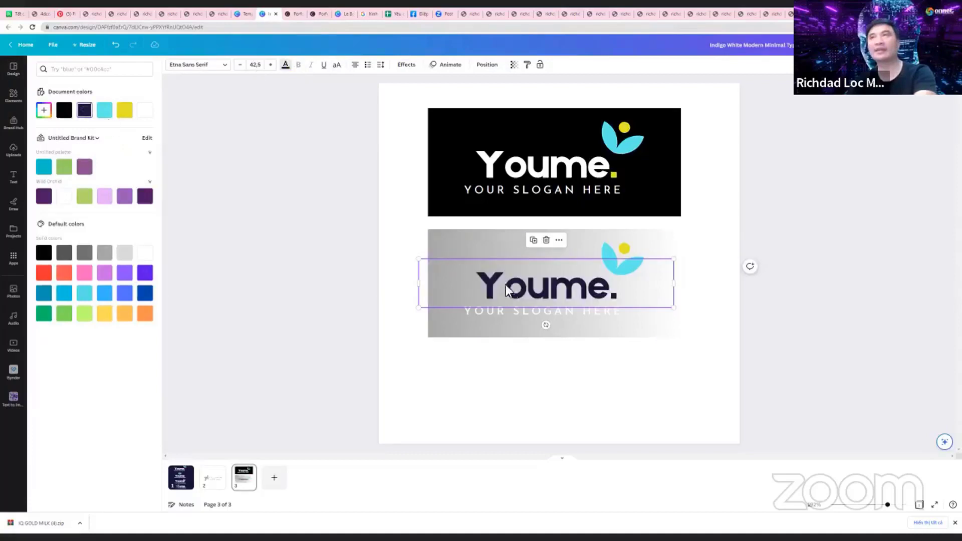
click(506, 313)
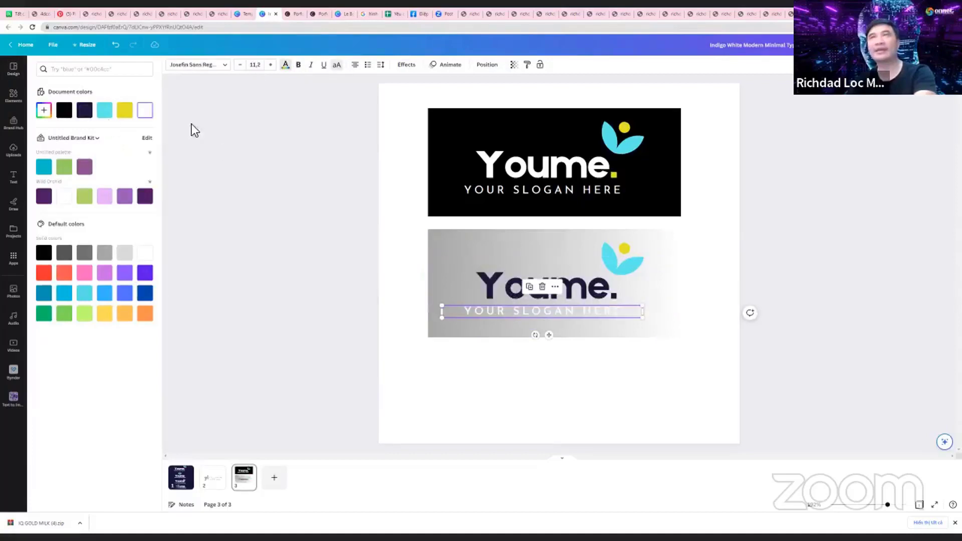
click(86, 116)
click(321, 191)
Replace the lower panel's gradient with a solid white fill
click(618, 153)
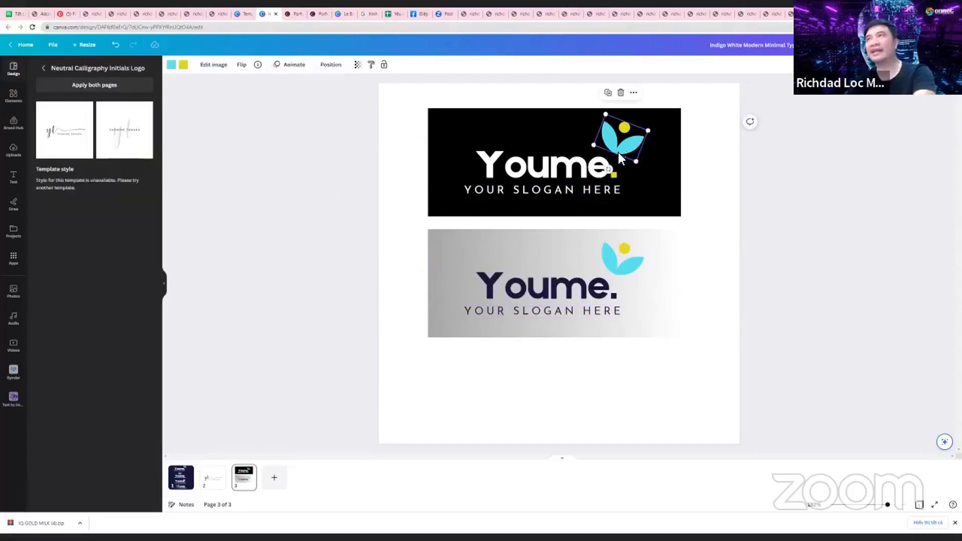
click(627, 262)
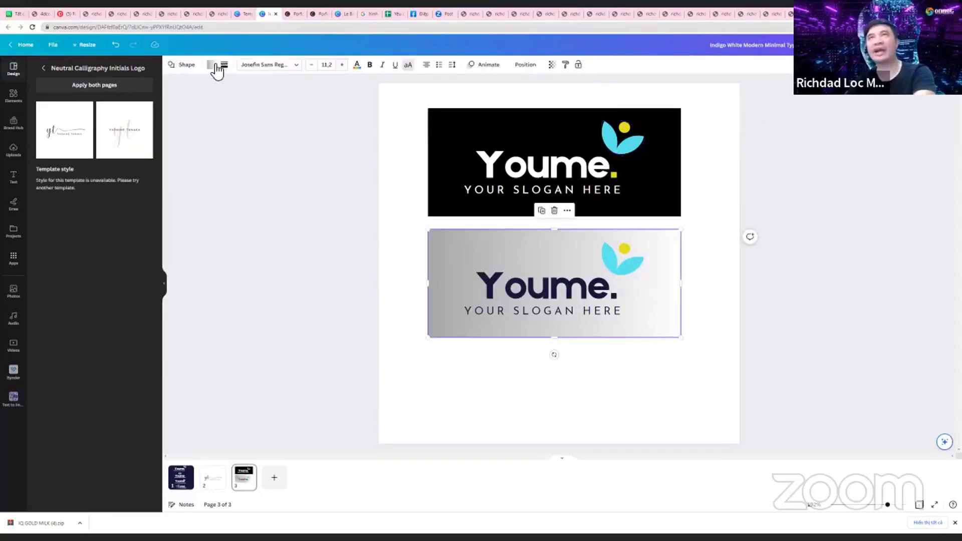
click(211, 65)
click(65, 216)
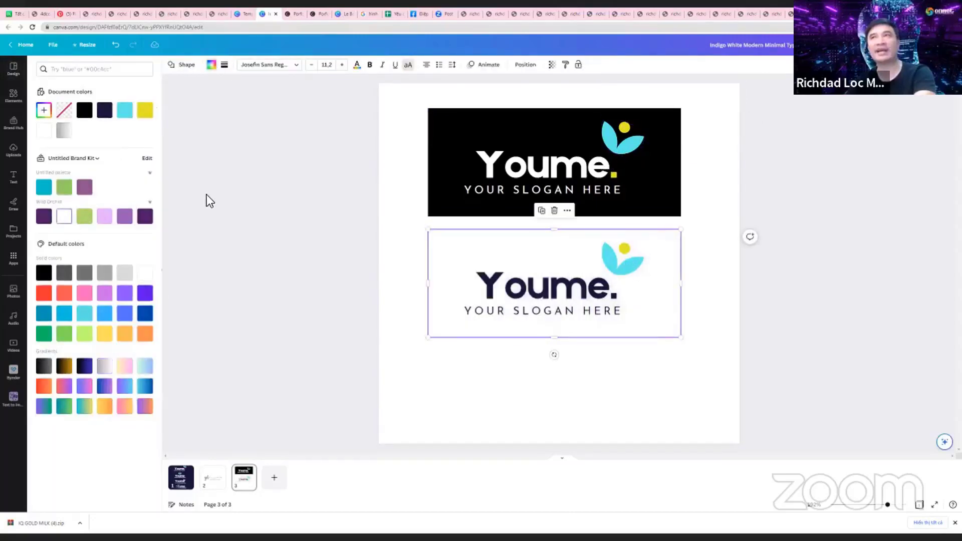
click(207, 194)
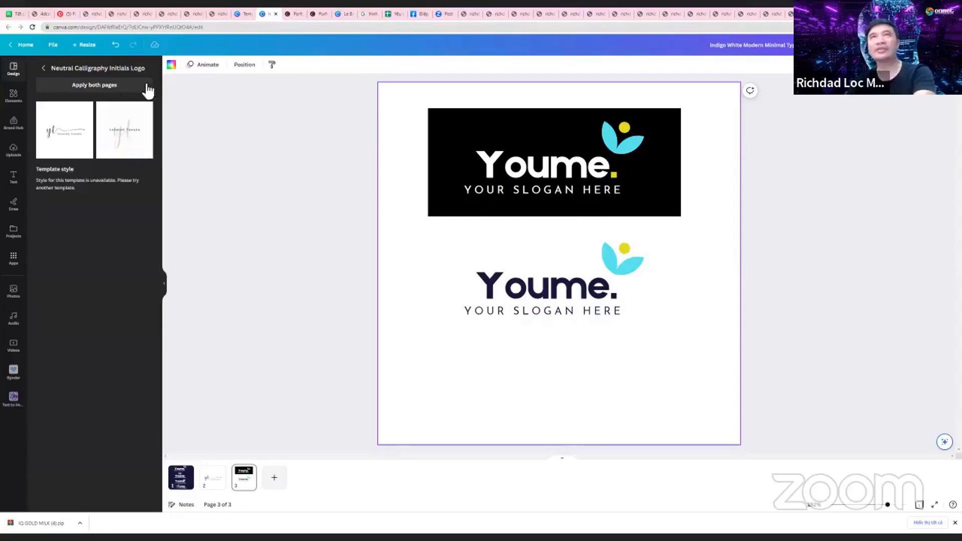
Set the page background to light grey and nudge the lower logo's leaf icon slightly down
click(171, 64)
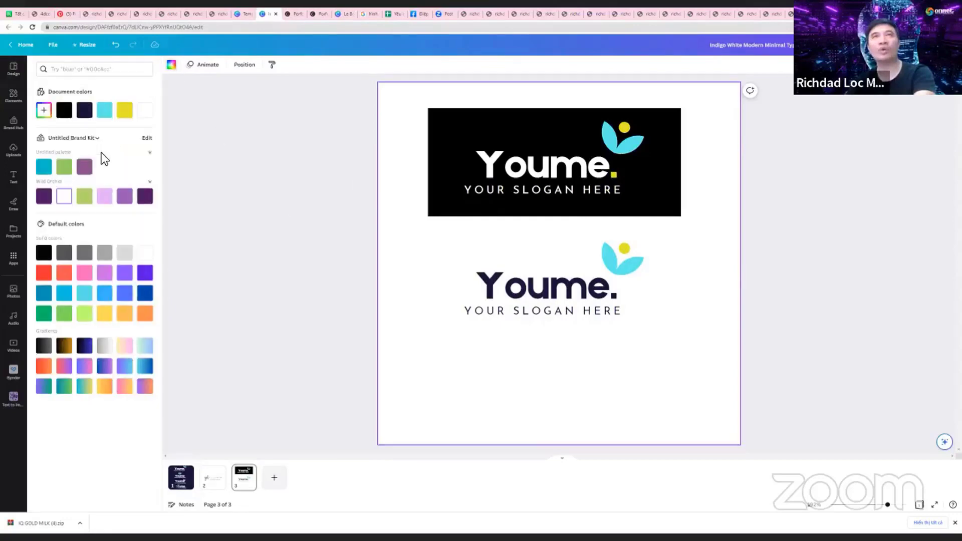
click(122, 258)
click(173, 166)
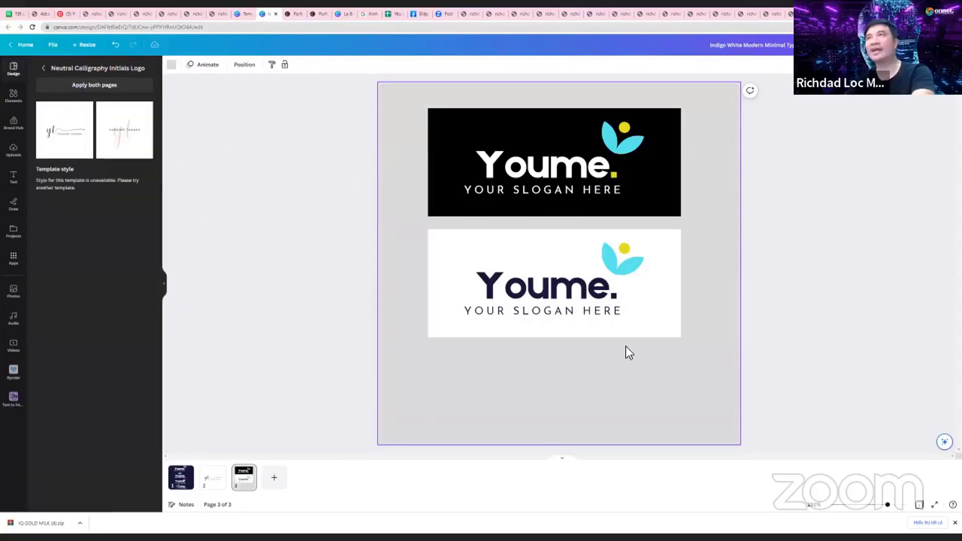
drag(630, 274, 632, 278)
Recolour the upper logo's icon with light orange leaves and a yellow dot
click(620, 150)
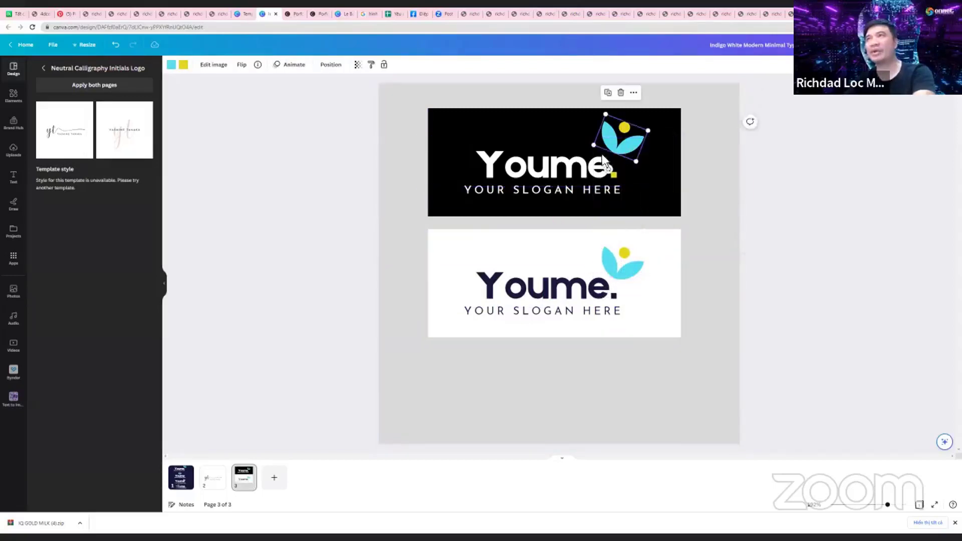
click(172, 65)
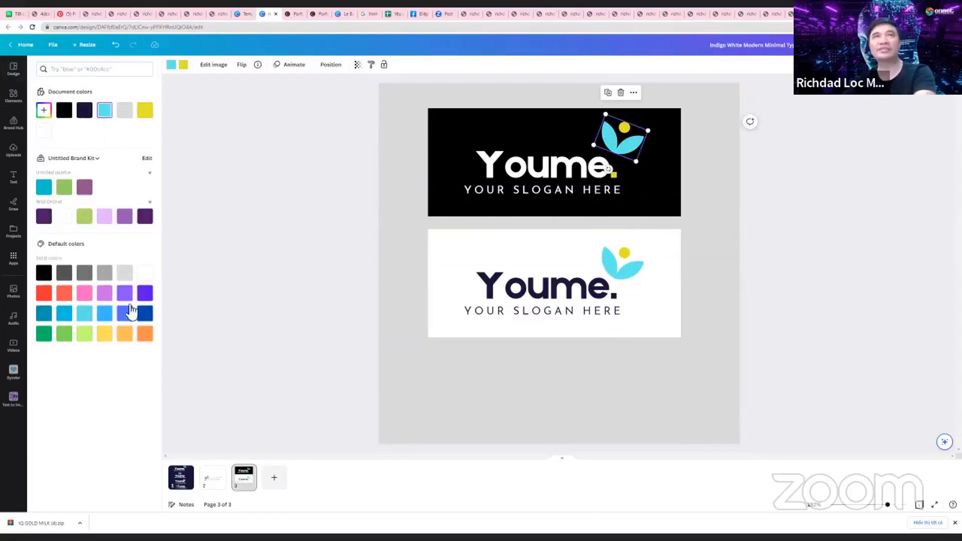
click(125, 334)
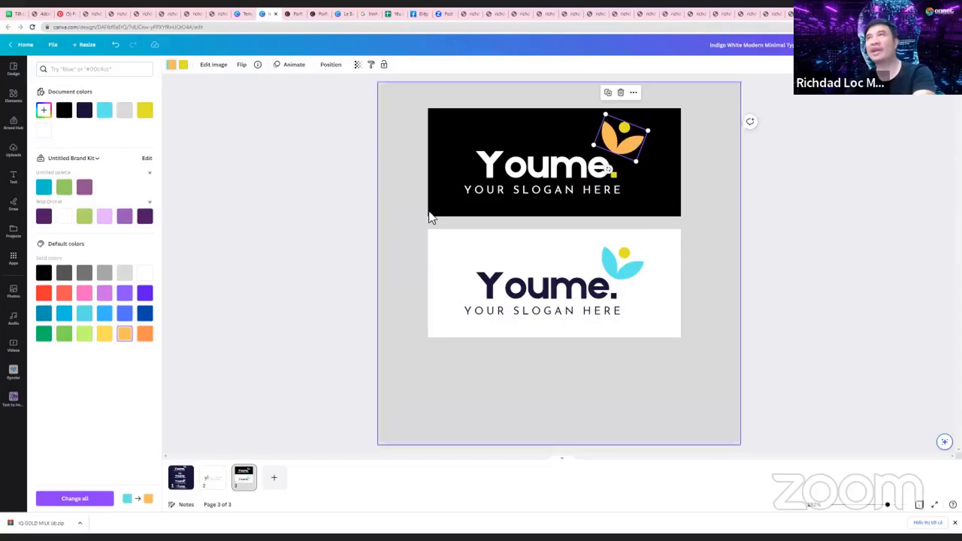
click(183, 65)
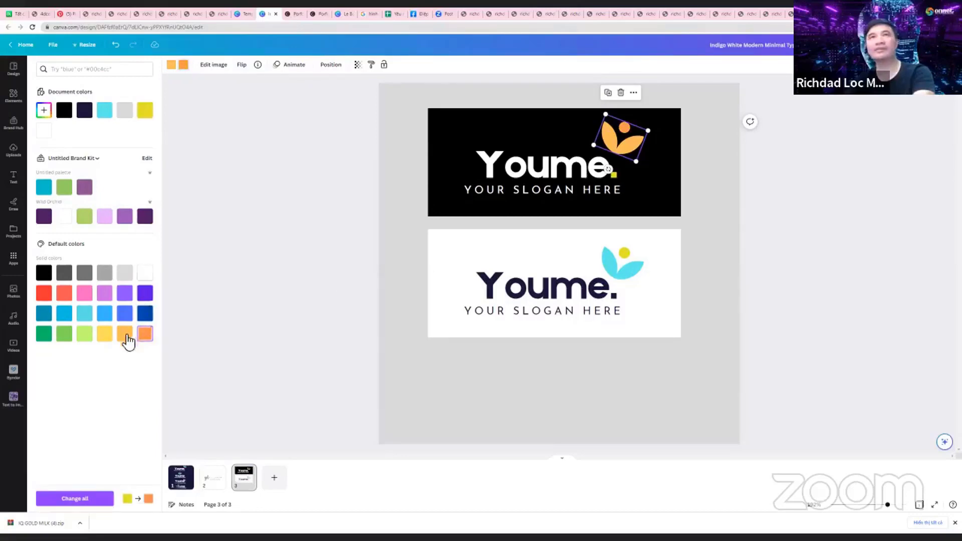
click(236, 299)
Recolour the lower logo's icon to match, with light orange leaves and a yellow dot
click(622, 264)
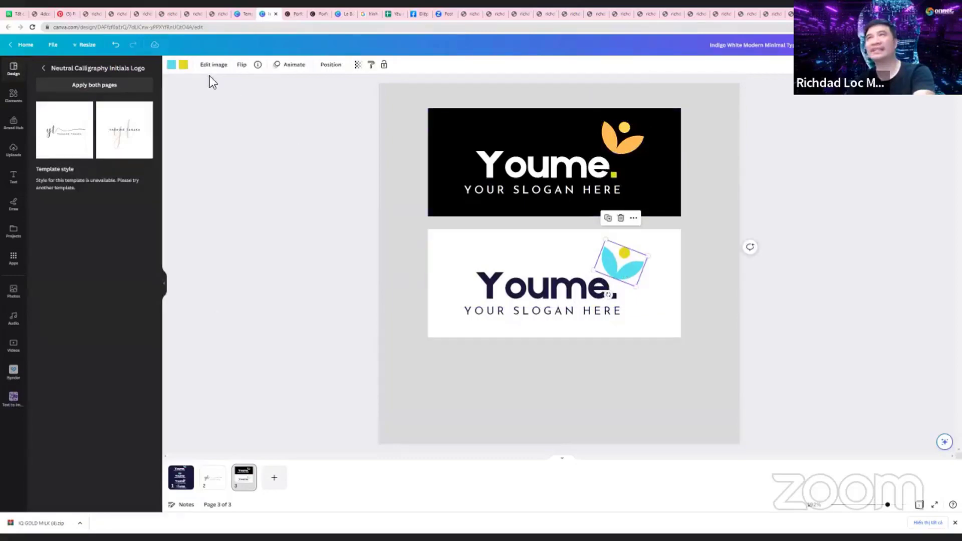
click(183, 67)
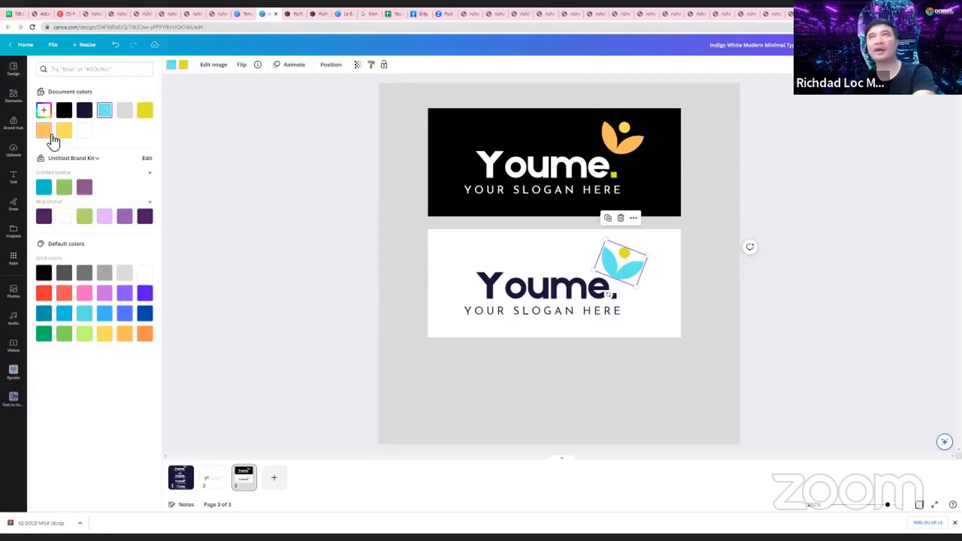
click(49, 133)
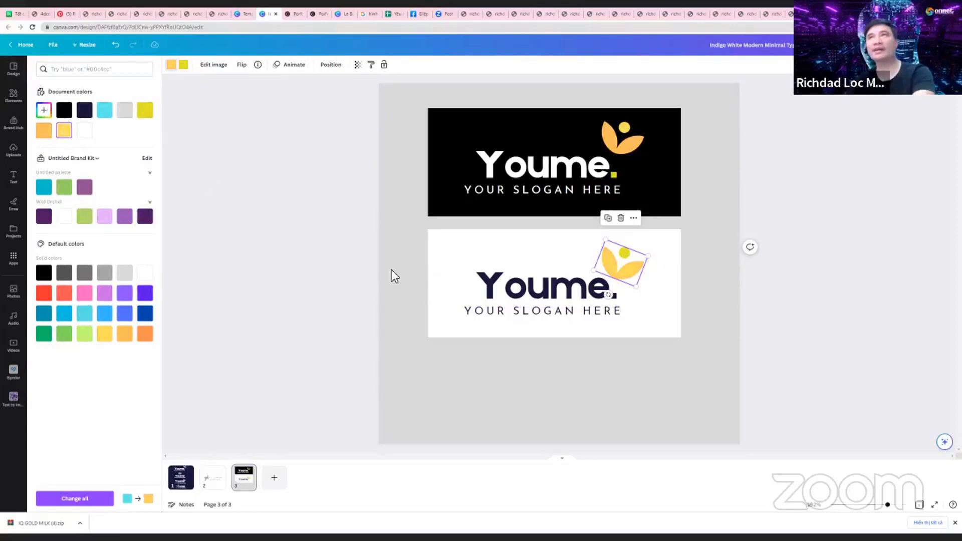
click(184, 65)
click(684, 376)
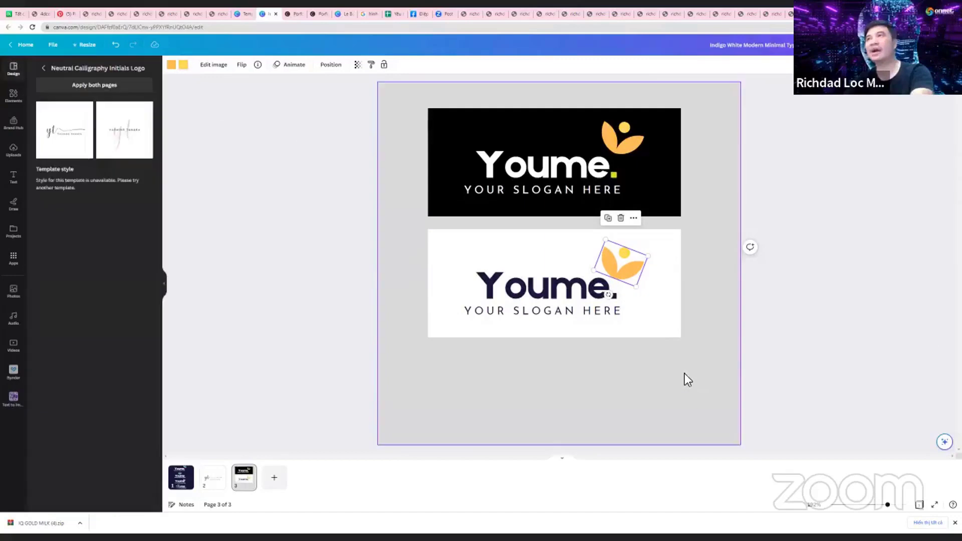
click(647, 318)
click(659, 387)
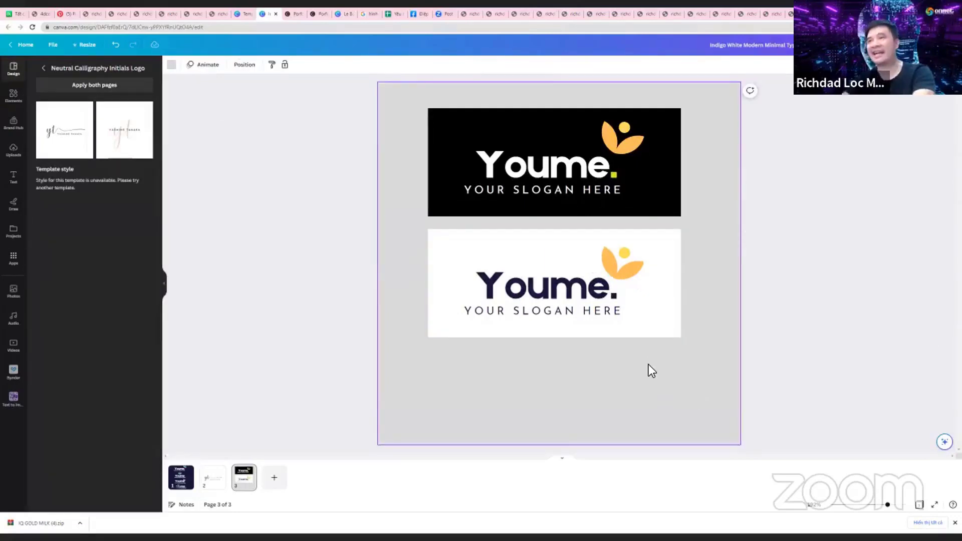
click(458, 123)
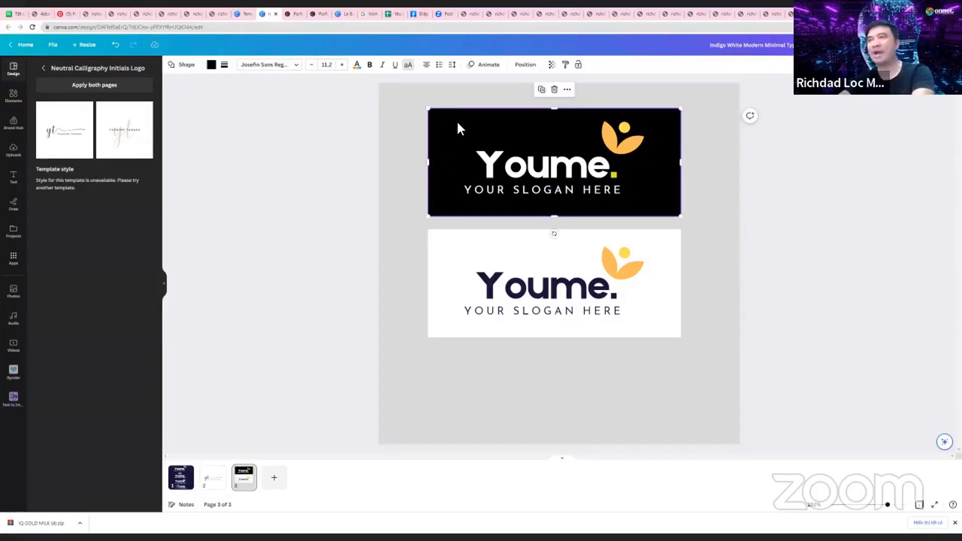
click(411, 132)
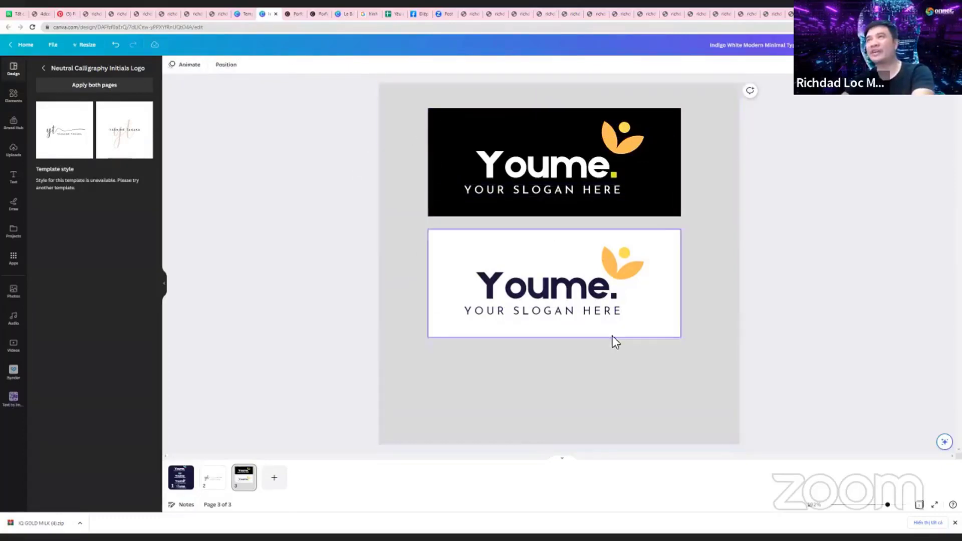
drag(681, 375, 653, 349)
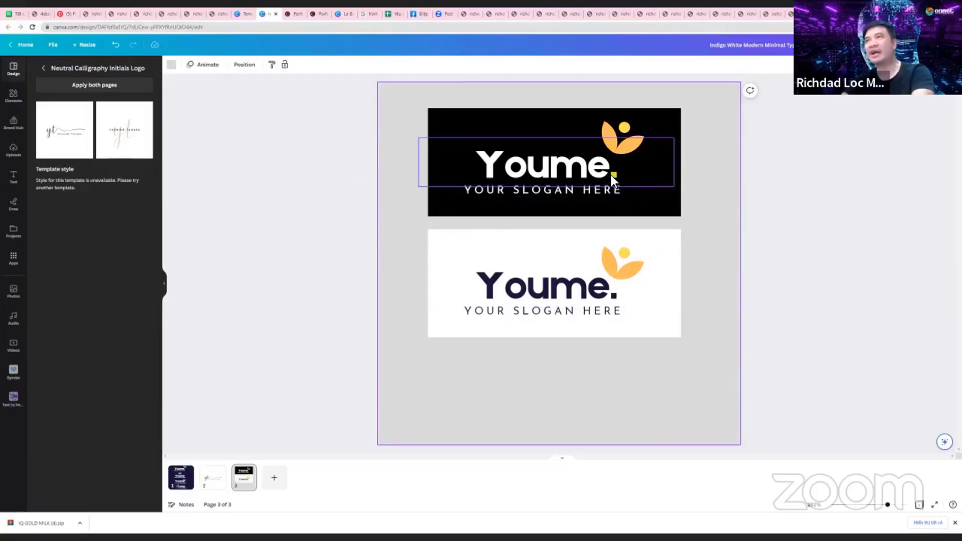
Colour only the period at the end of the lower logo's wordmark yellow
double_click(617, 298)
drag(619, 299, 615, 300)
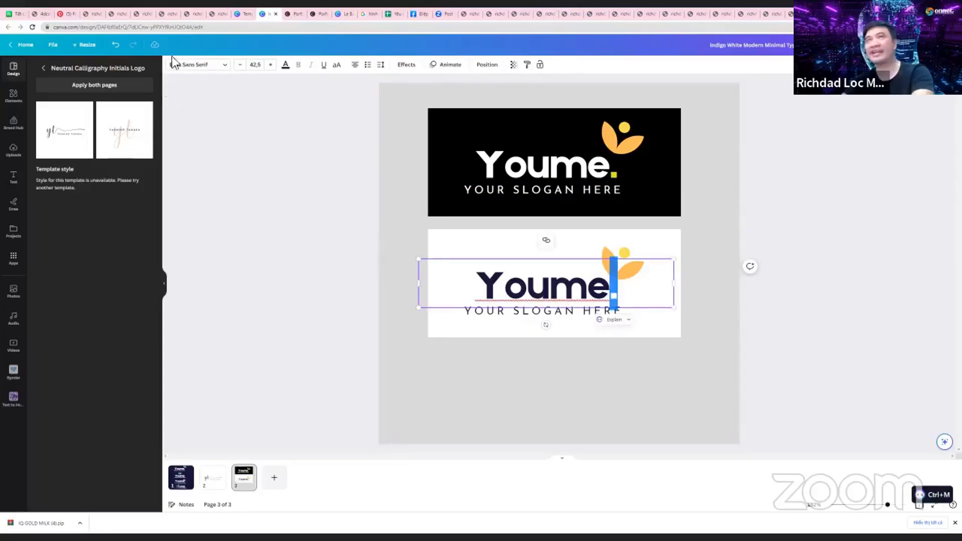
click(286, 65)
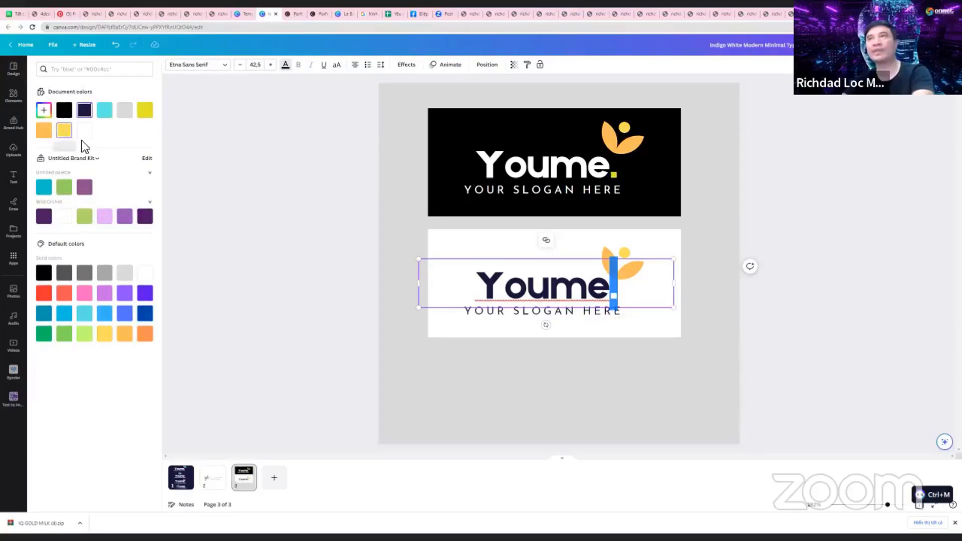
click(815, 352)
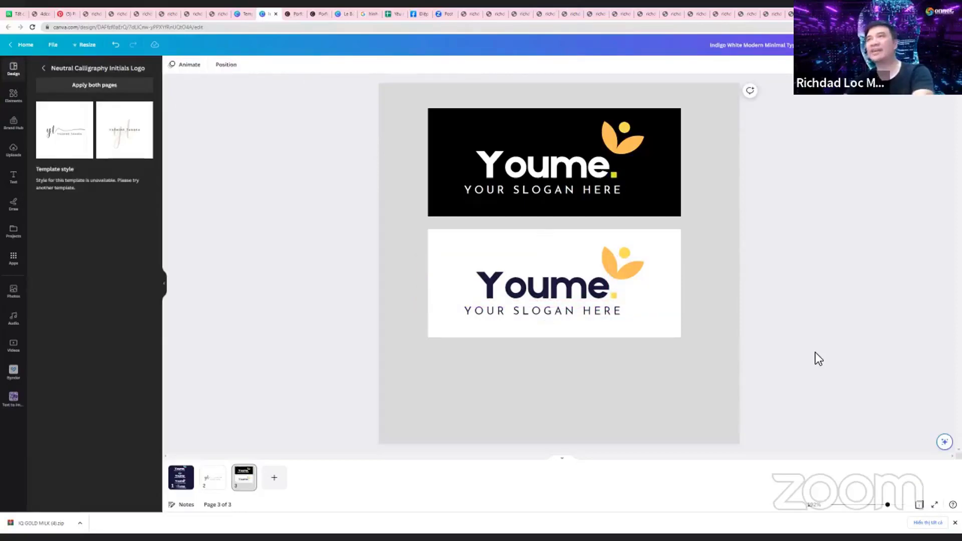
Move the white logo panel slightly closer to the black one, then enlarge both panels together with their logos around the page's centre
mouse_move(464, 234)
mouse_down()
mouse_move(466, 243)
mouse_move(465, 231)
mouse_up()
click(856, 321)
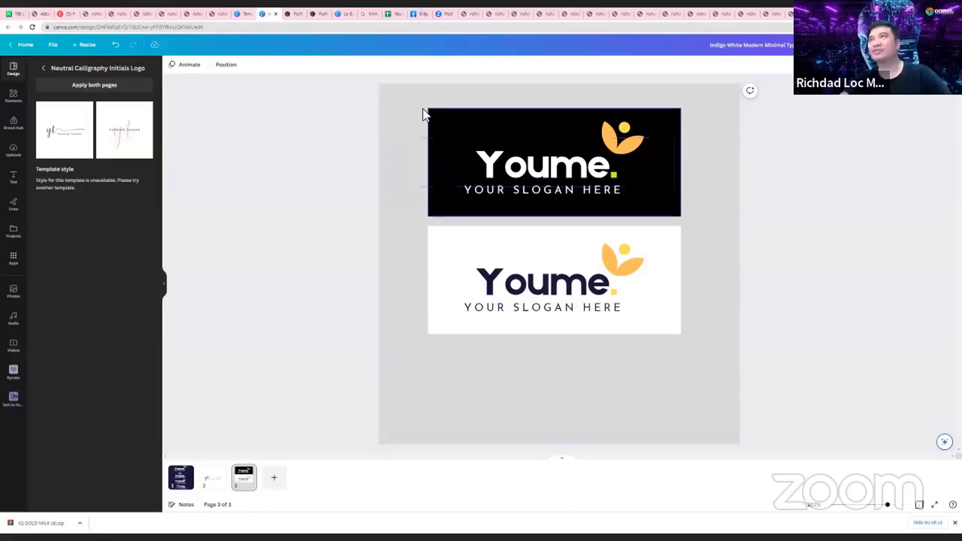
drag(411, 96, 663, 356)
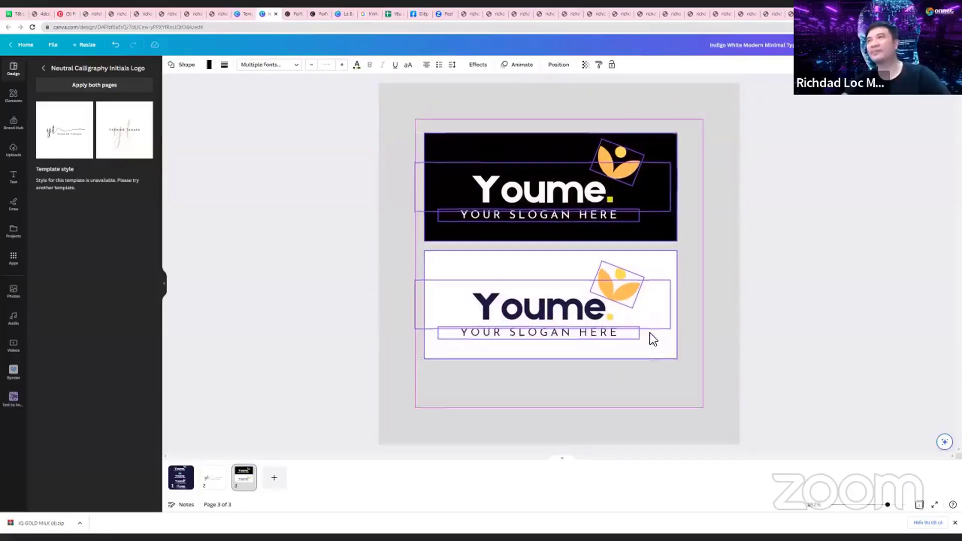
drag(703, 109, 664, 141)
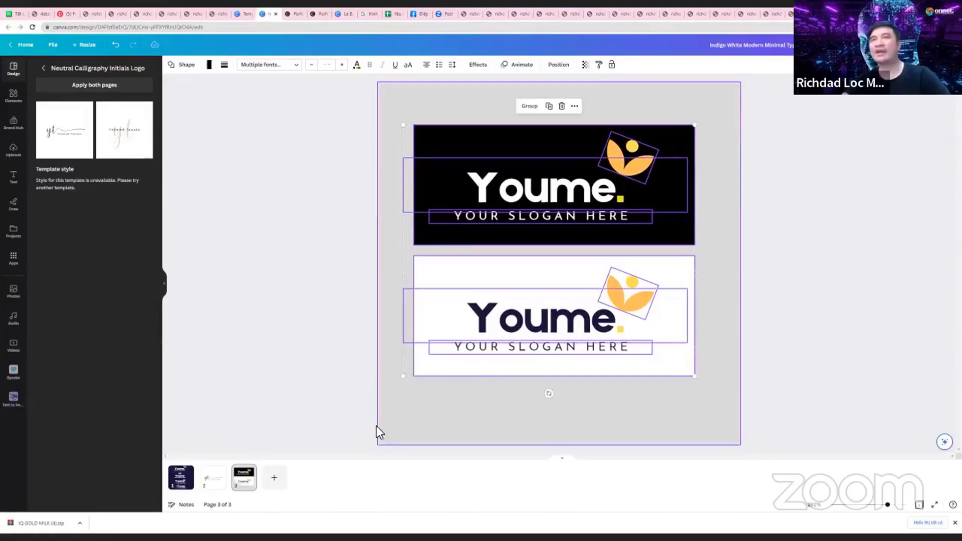
Add a fourth page to the design and search the photo library for "logo google"
click(279, 480)
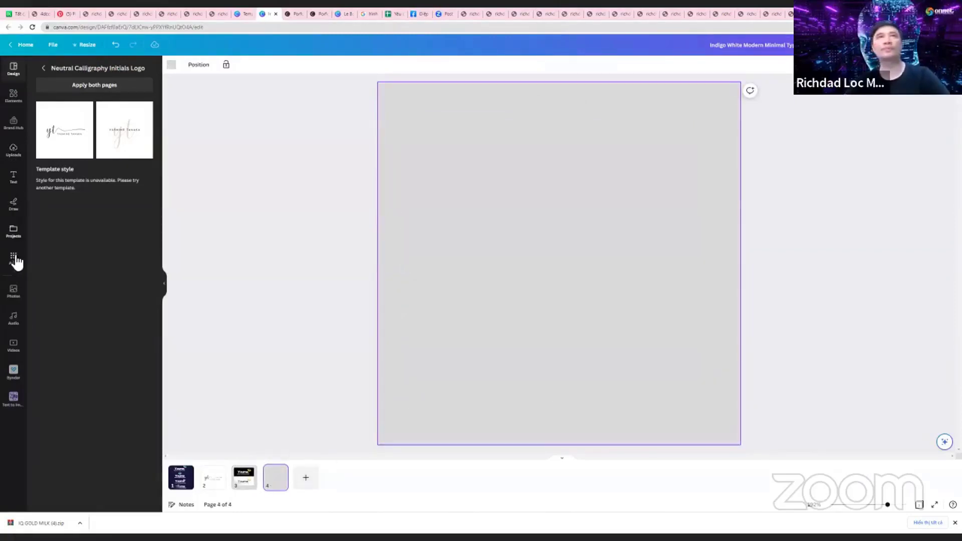
click(15, 291)
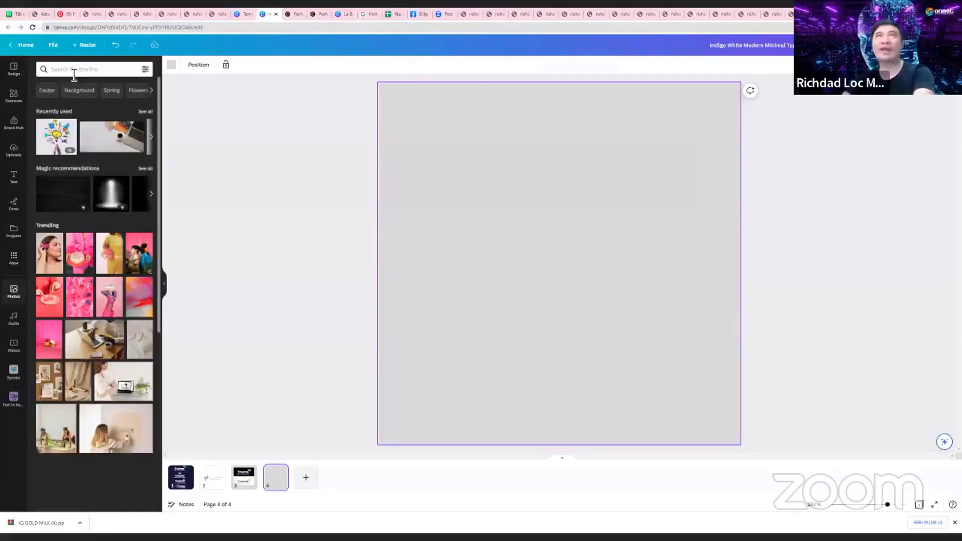
click(80, 74)
text(logo)
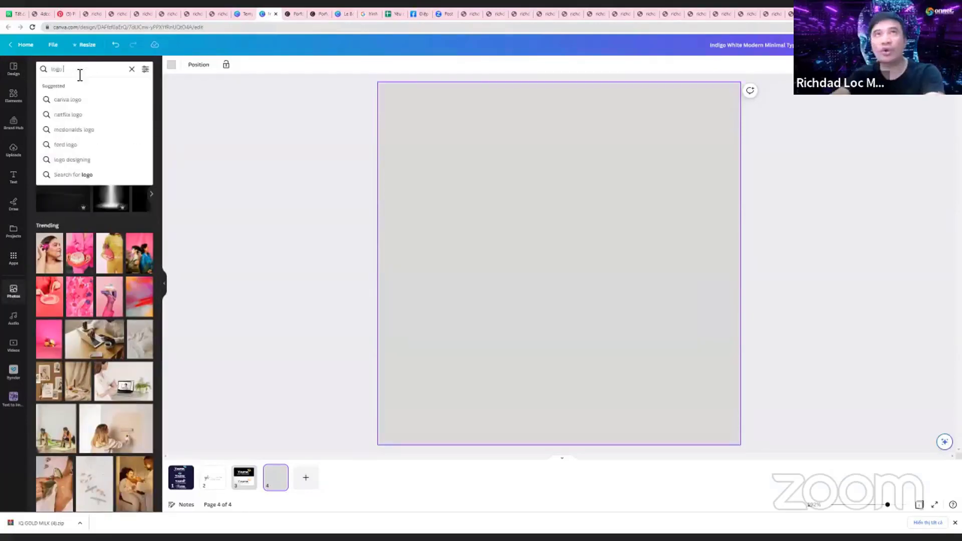
text( gooog)
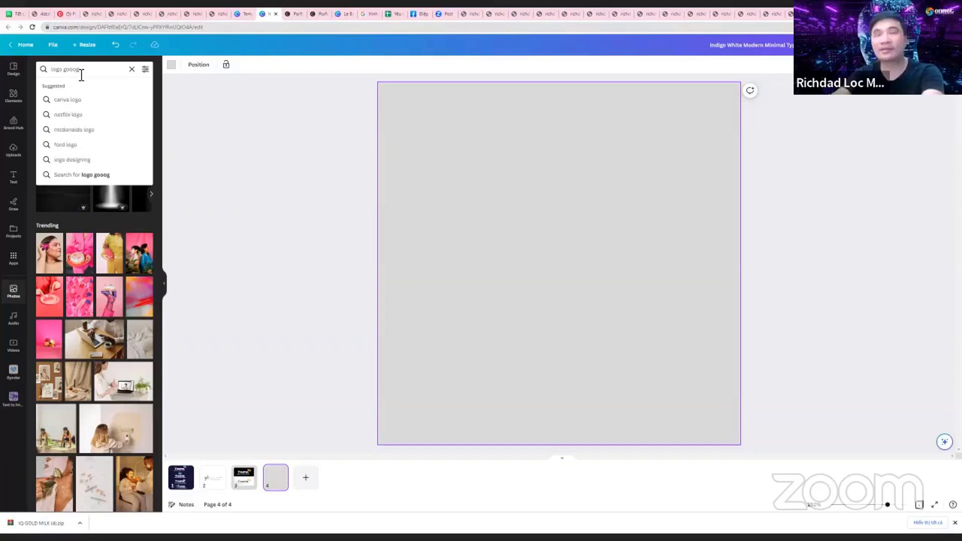
text(le)
key(Return)
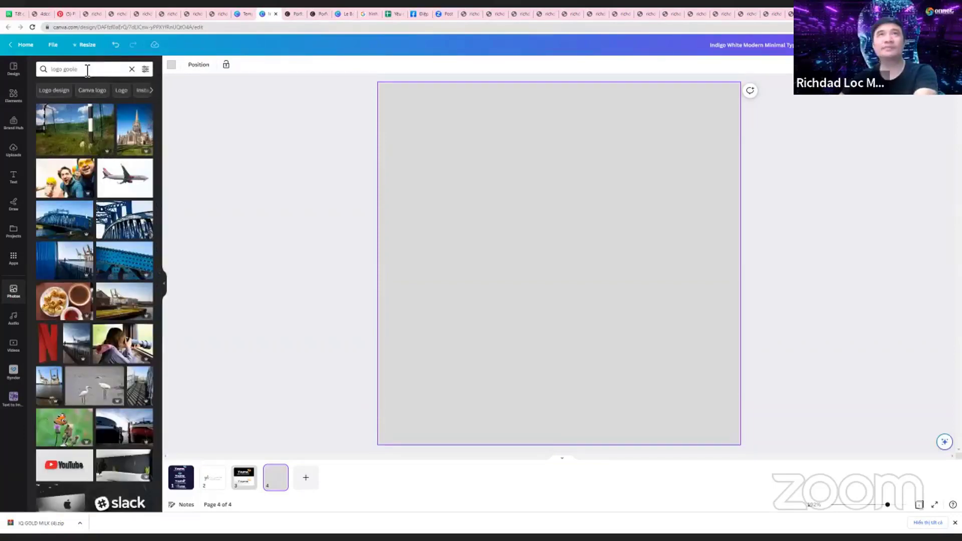
click(81, 70)
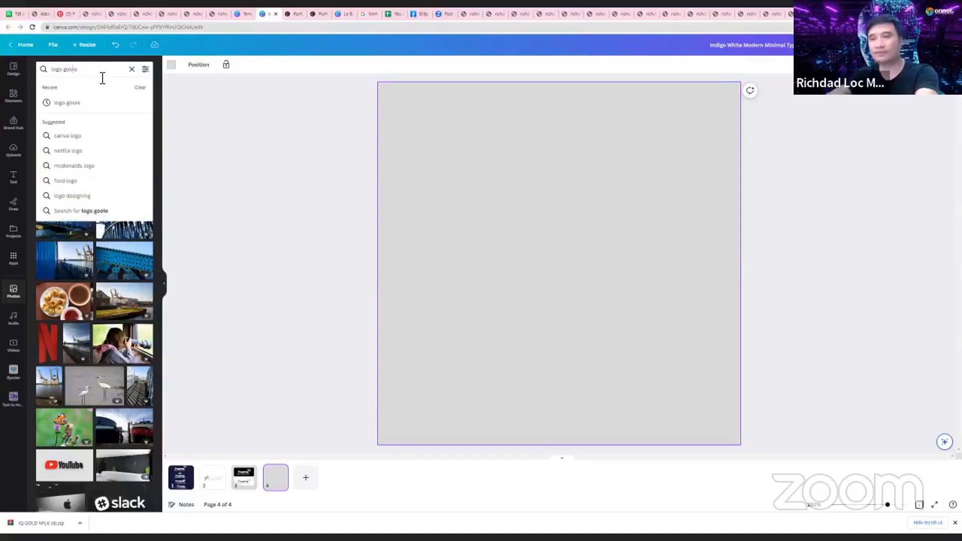
key(BackSpace)
key(BackSpace)
text(gle)
key(Return)
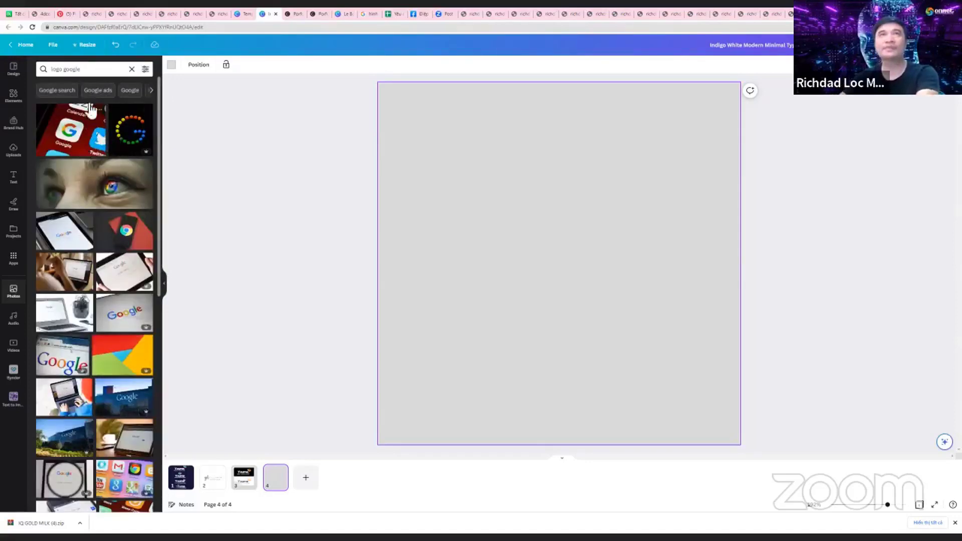
Search Google Images for "logo google" in a new browser tab and copy the Wikipedia Google logo image
triple_click(95, 71)
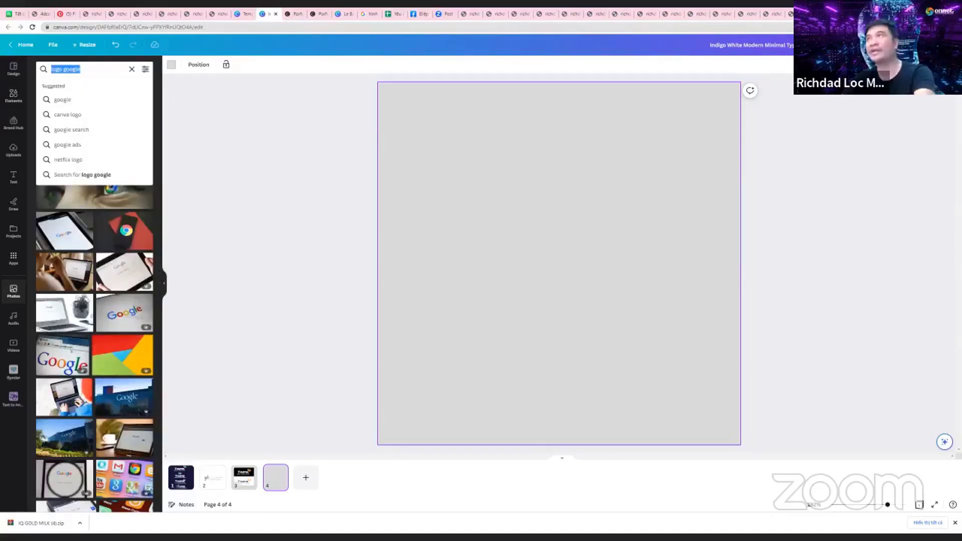
key(ctrl+c)
key(ctrl+t)
key(ctrl+v)
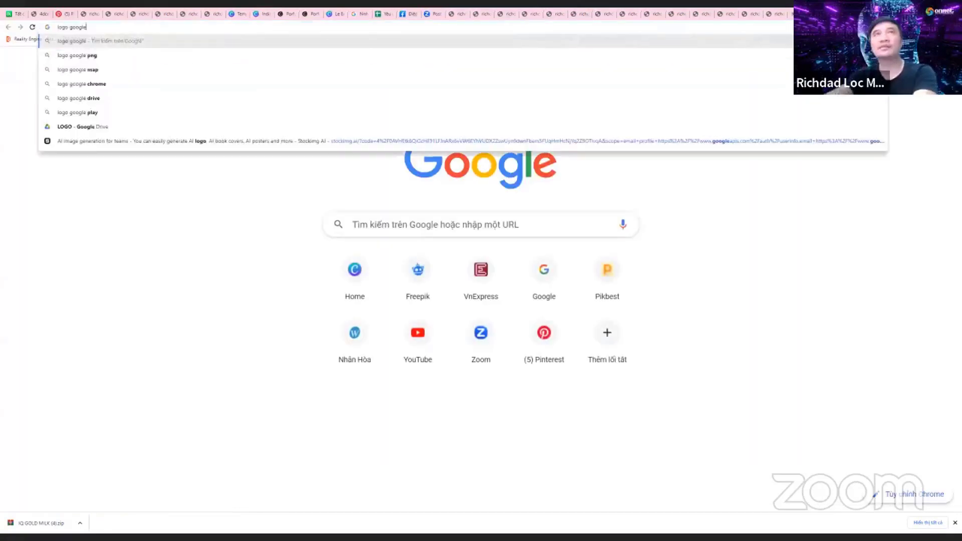
key(Return)
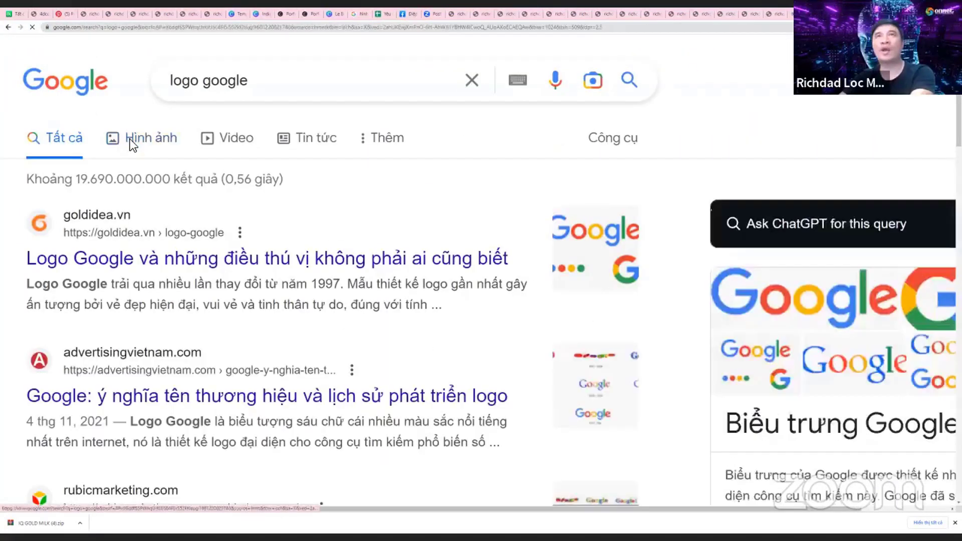
click(132, 138)
click(301, 361)
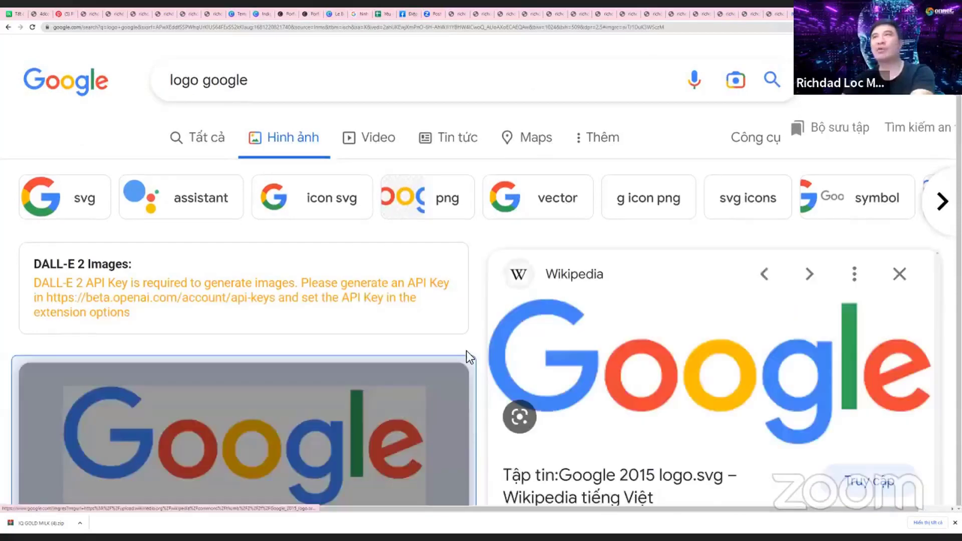
right_click(571, 361)
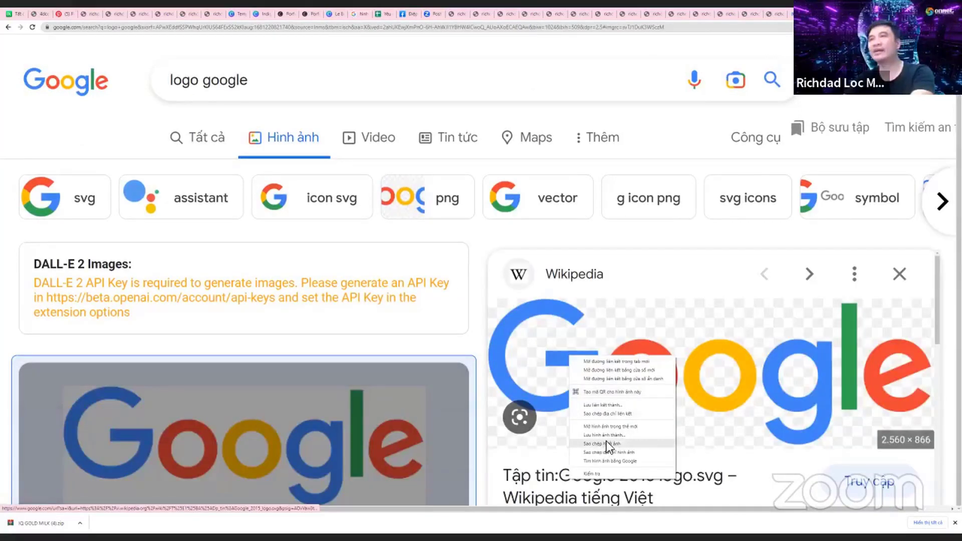
click(606, 441)
Return to the Canva design, make the fourth page's background white and paste the Google logo near its centre
click(263, 14)
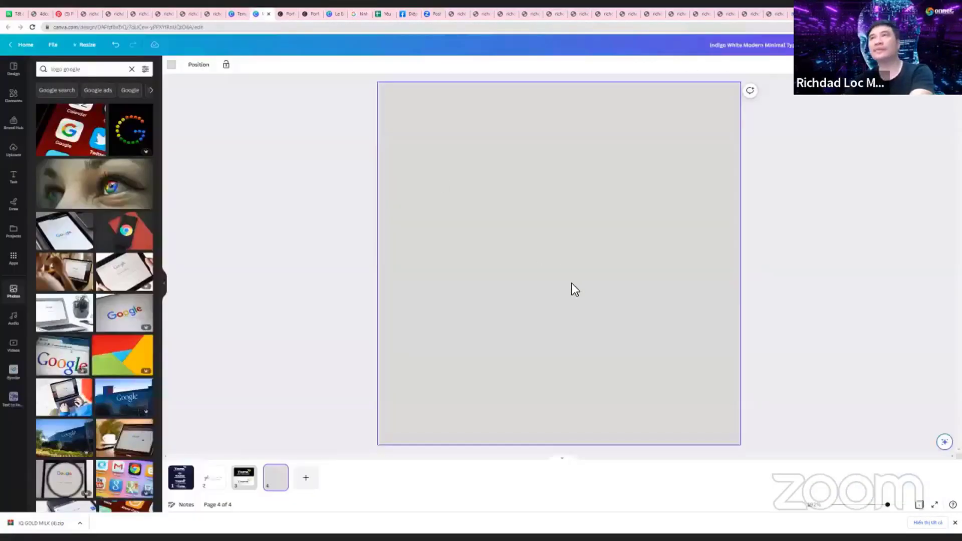
click(171, 65)
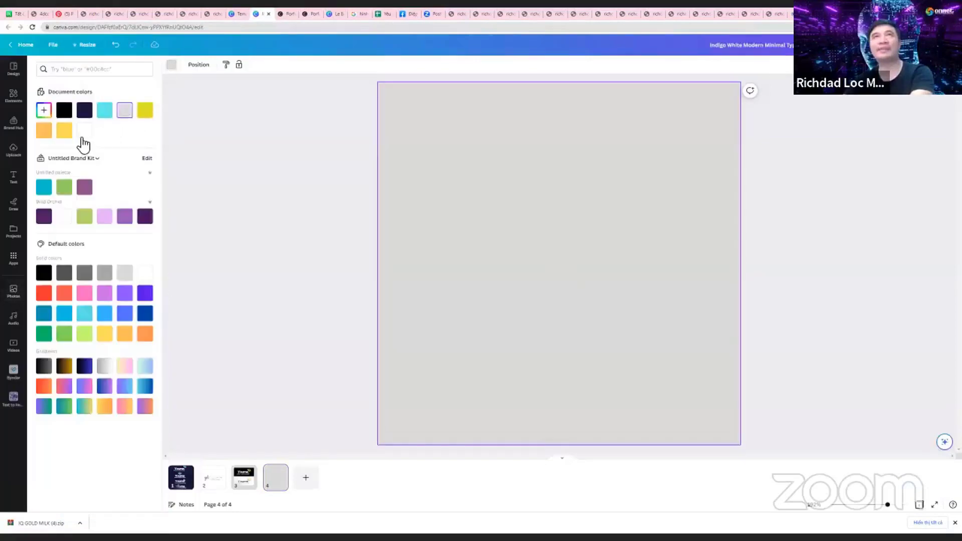
click(86, 131)
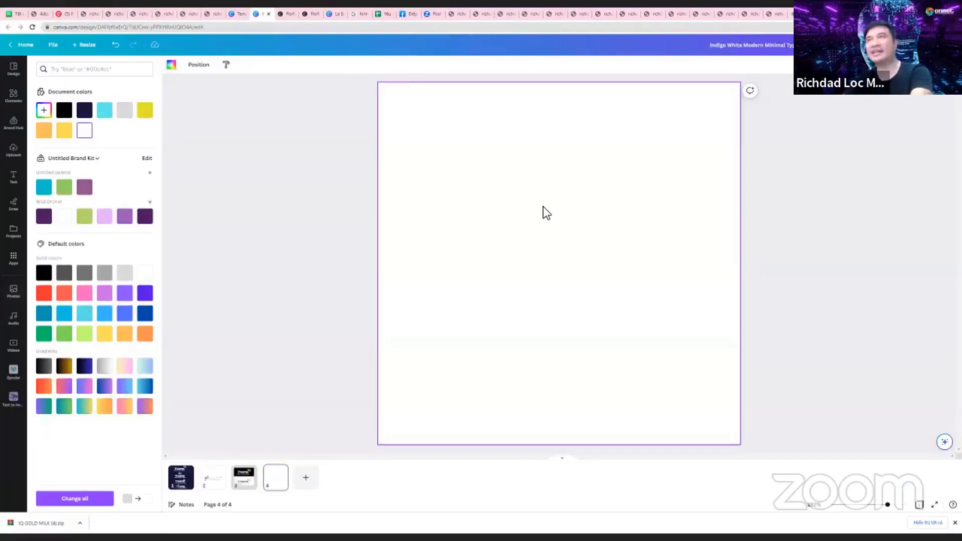
key(ctrl+v)
drag(549, 257, 558, 267)
Duplicate the white Google logo page and set the copy's background to black (#000000)
click(280, 471)
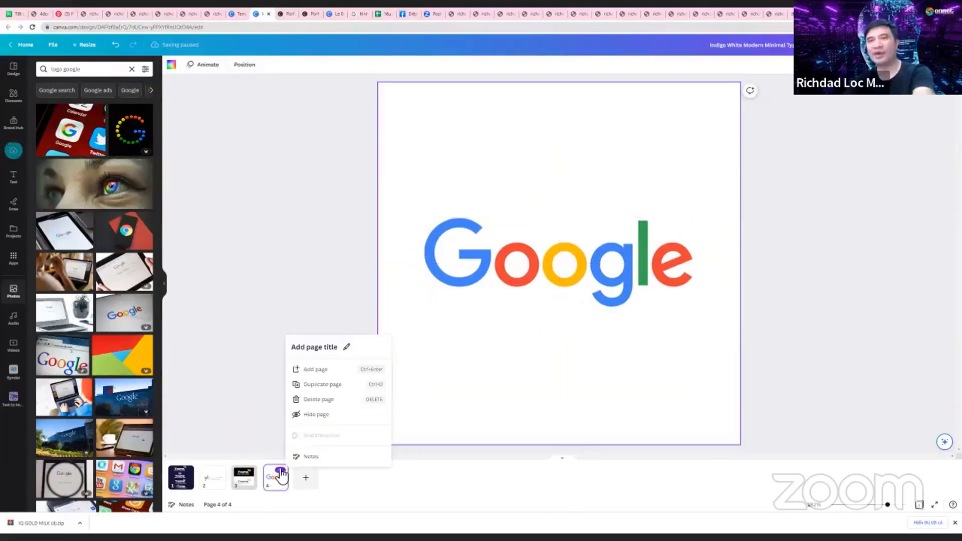
key(ctrl+d)
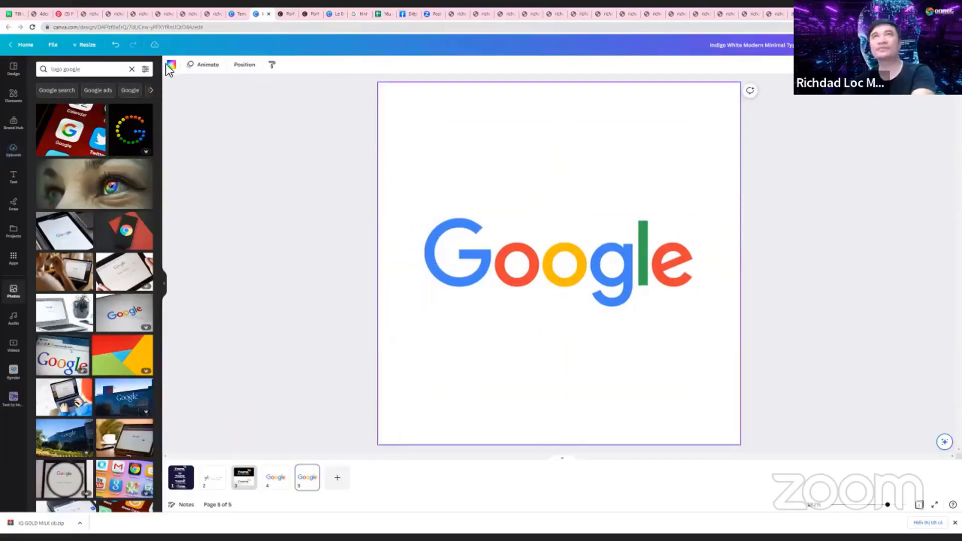
click(171, 65)
click(64, 110)
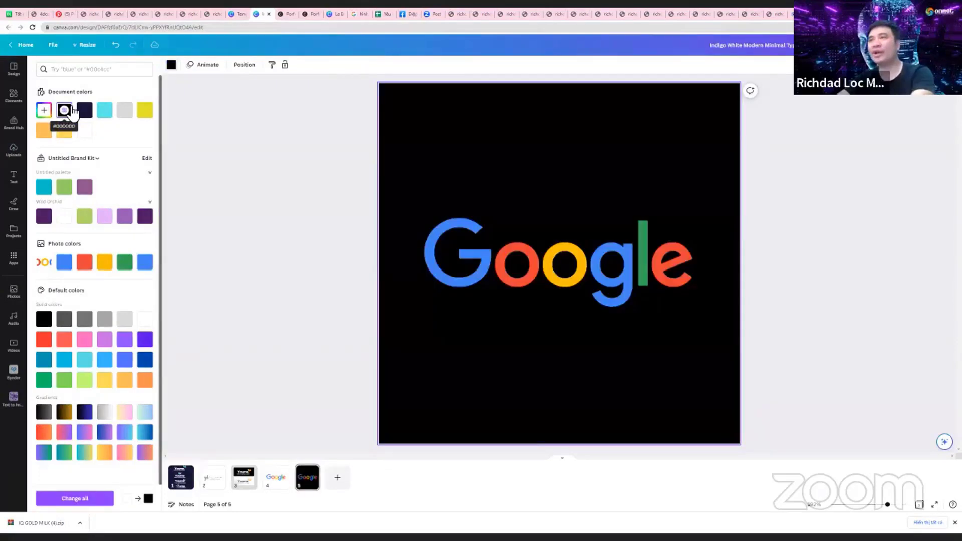
Duplicate the black Google logo page and set the copy's background to a custom dark navy blue (#042A5D), trying red and brighter blue first
click(306, 483)
key(ctrl+d)
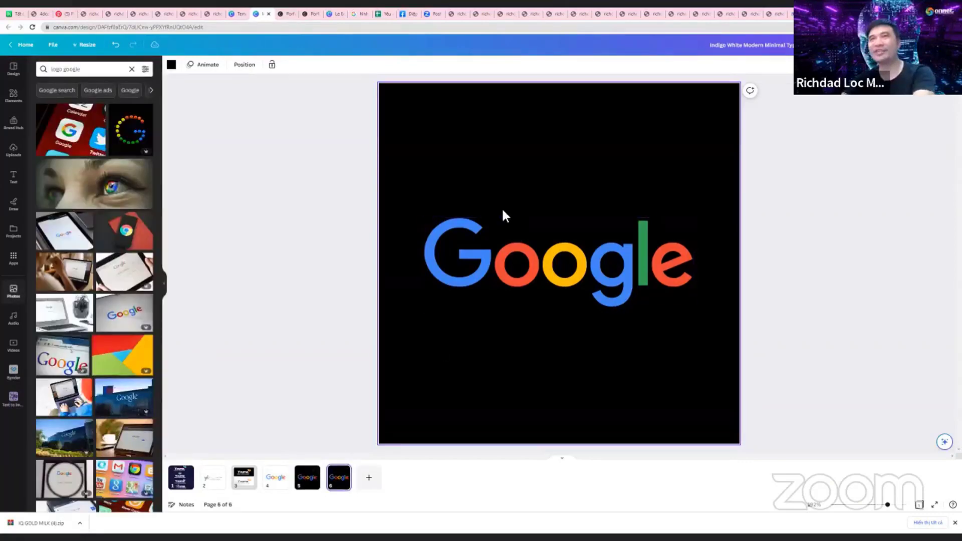
click(171, 65)
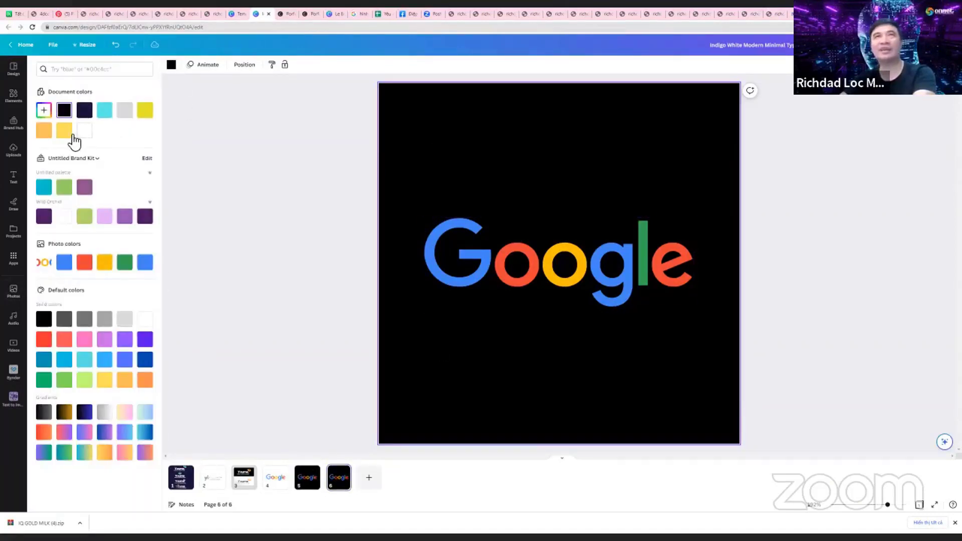
click(85, 267)
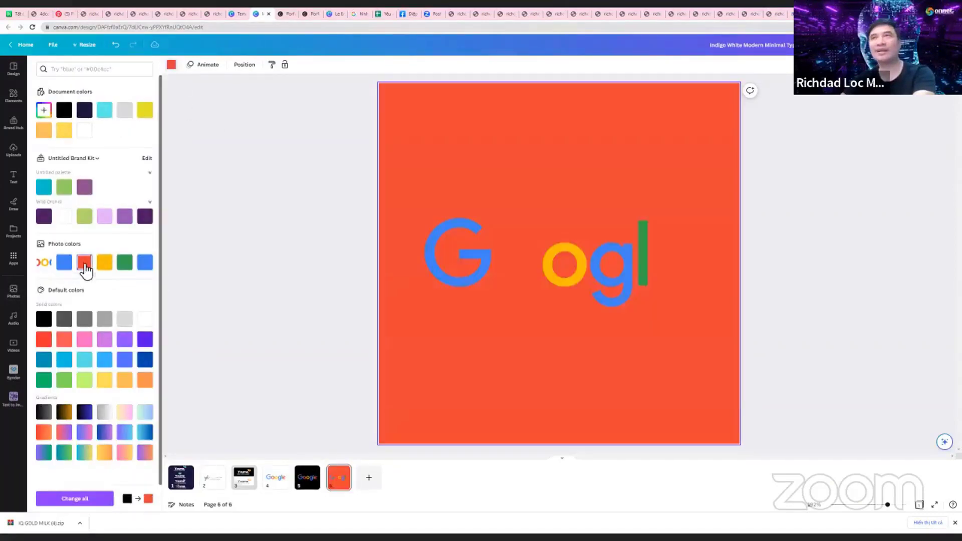
click(145, 360)
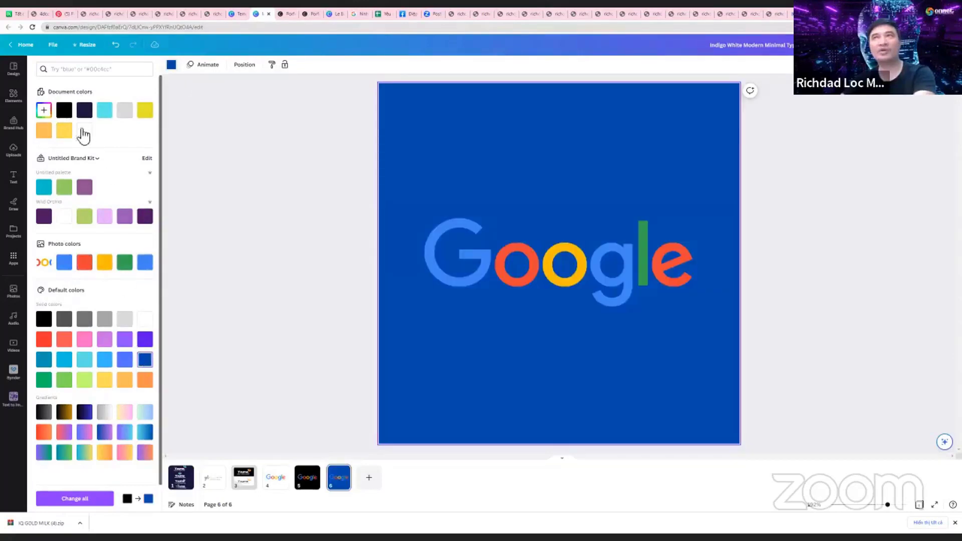
click(44, 110)
drag(118, 182, 136, 175)
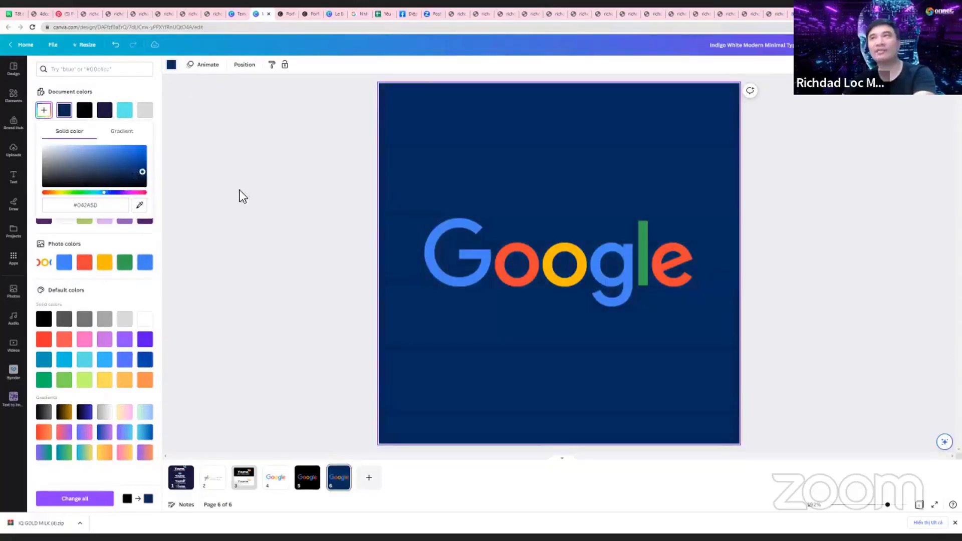
click(306, 192)
click(306, 191)
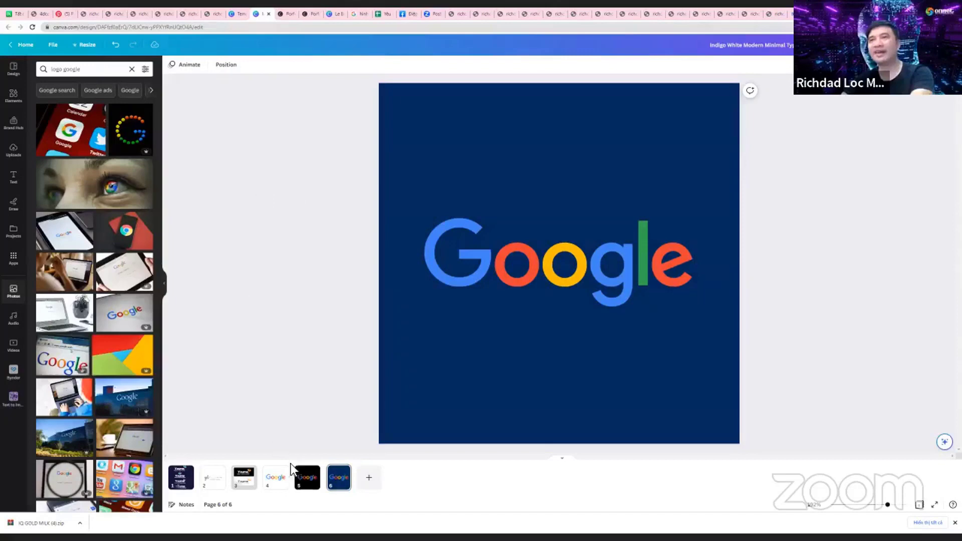
Compare the Google logo pages, then duplicate the white one and set the copy's background to light grey
click(299, 484)
click(279, 486)
click(303, 486)
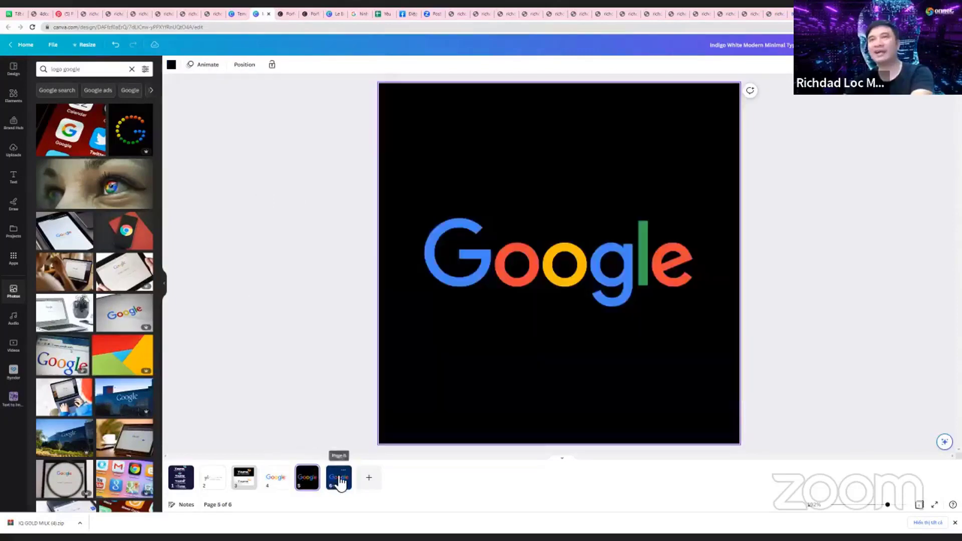
click(340, 482)
click(289, 486)
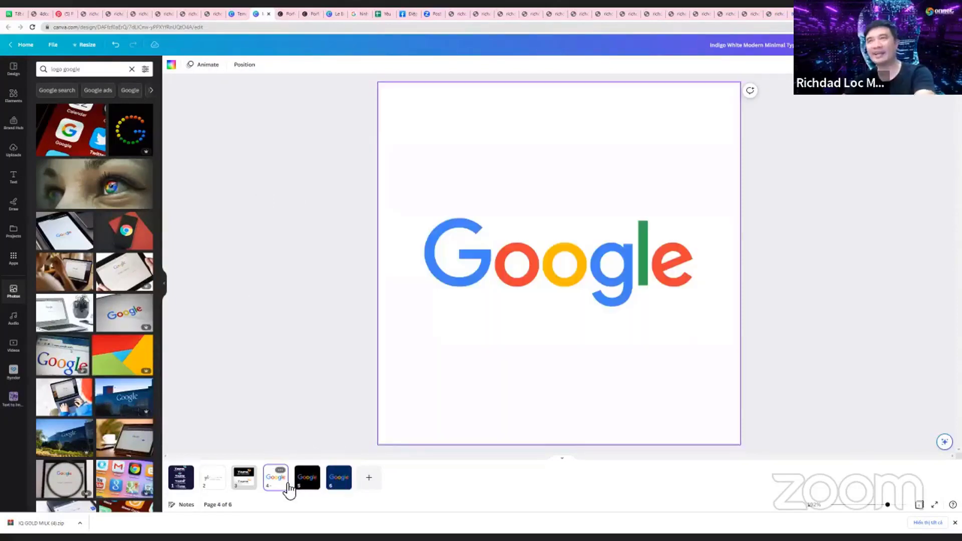
key(ctrl+d)
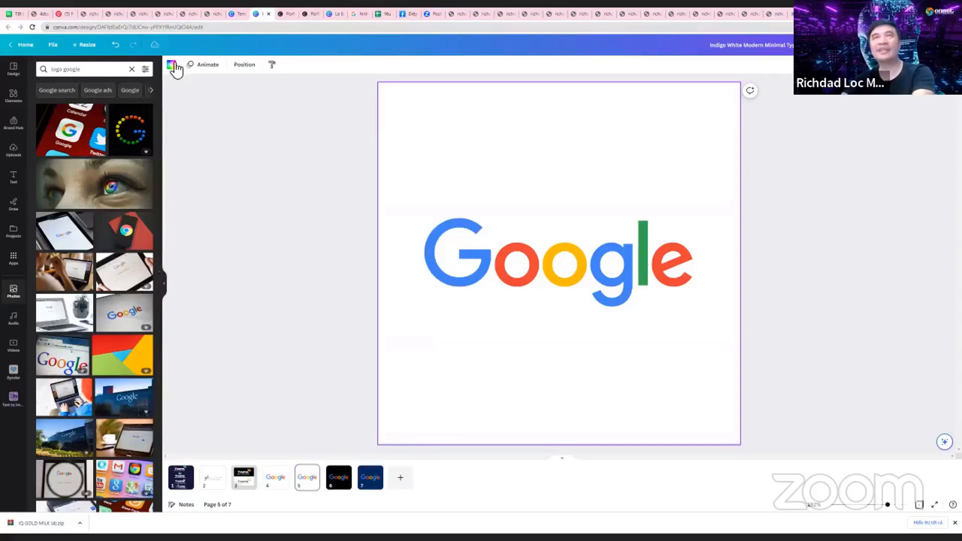
click(173, 65)
click(125, 319)
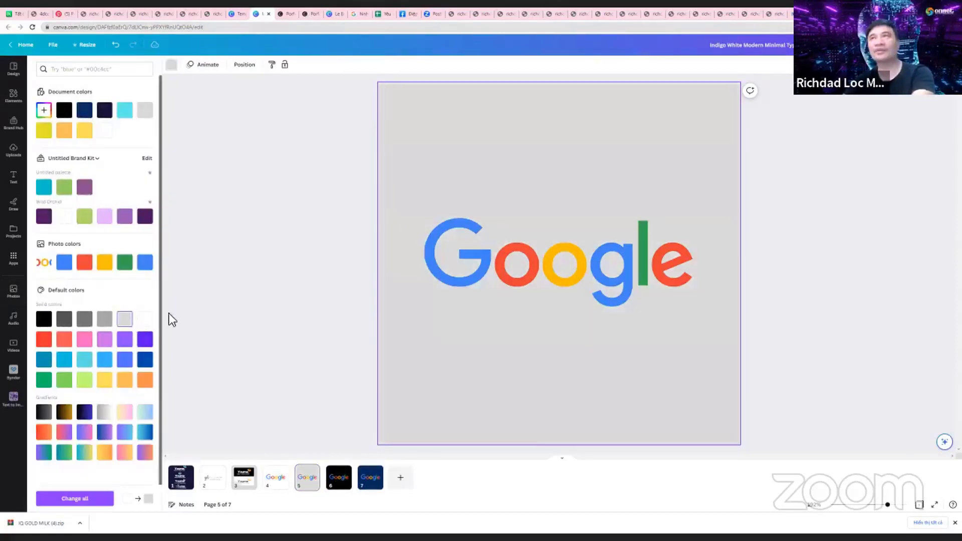
click(217, 268)
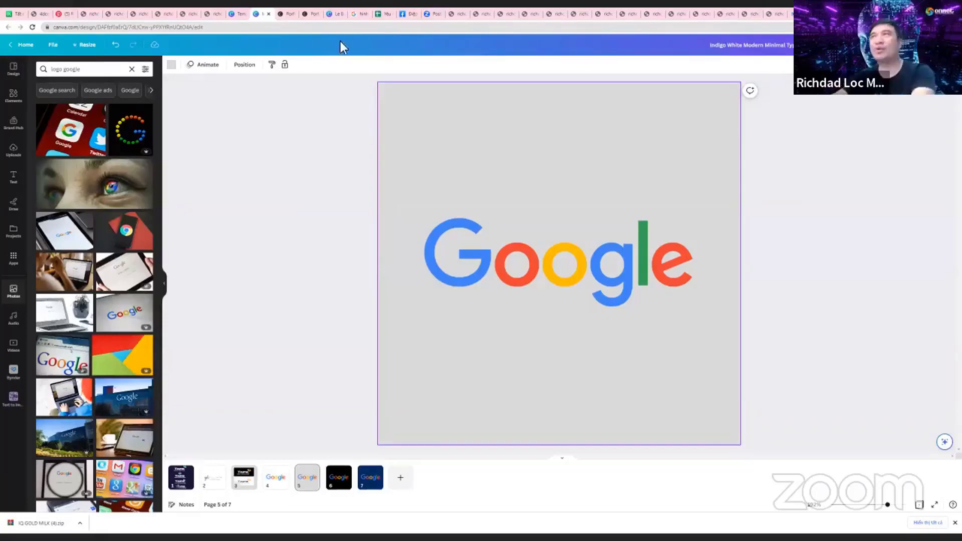
Search Google Images for "cocacola" in a new browser tab
key(ctrl+t)
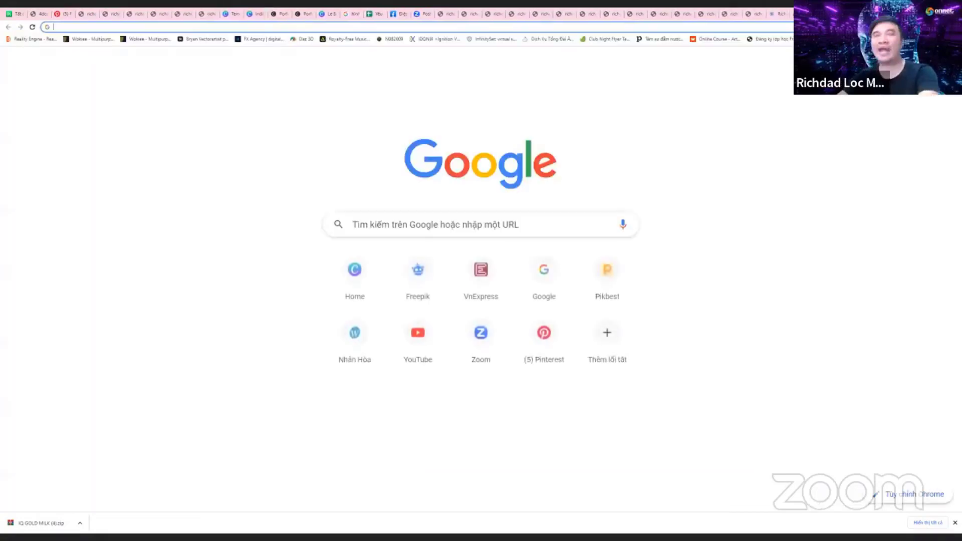
text(coca)
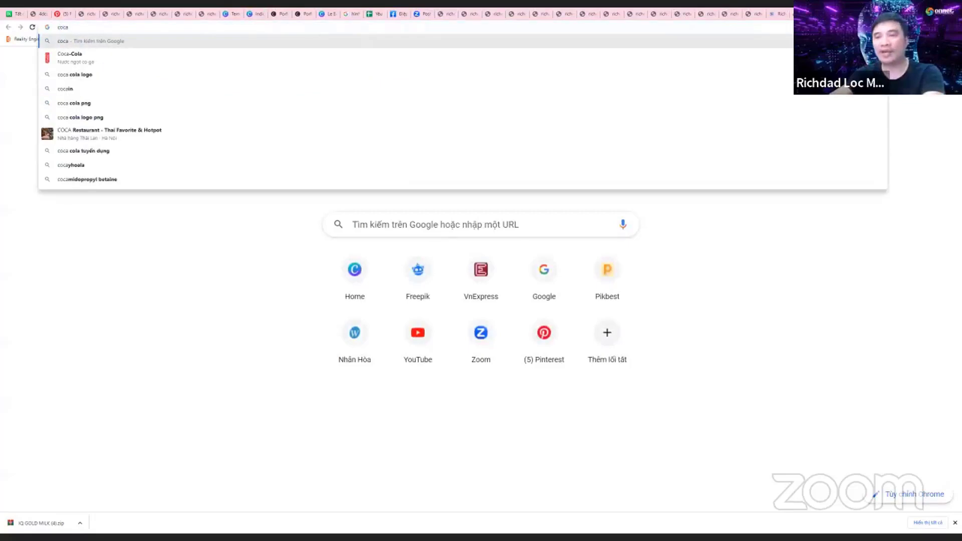
text(c)
text(ola)
key(Return)
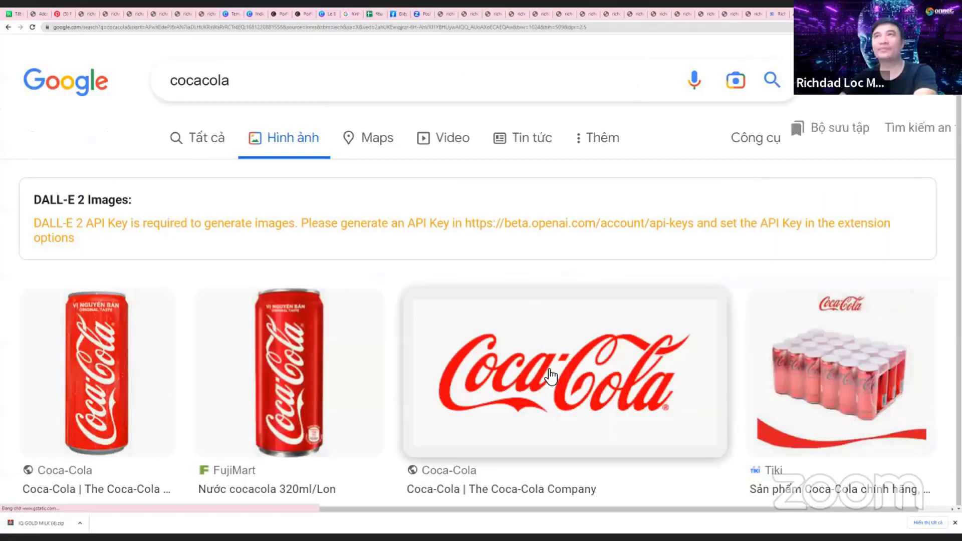
Copy the red Coca-Cola logo image from the search results and paste it onto a new page of the Canva design
click(548, 375)
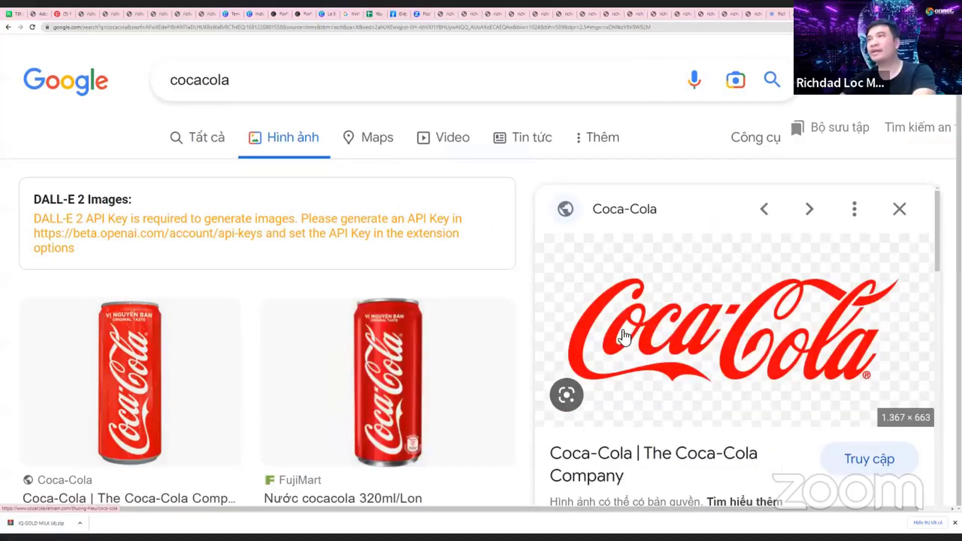
right_click(622, 331)
click(646, 409)
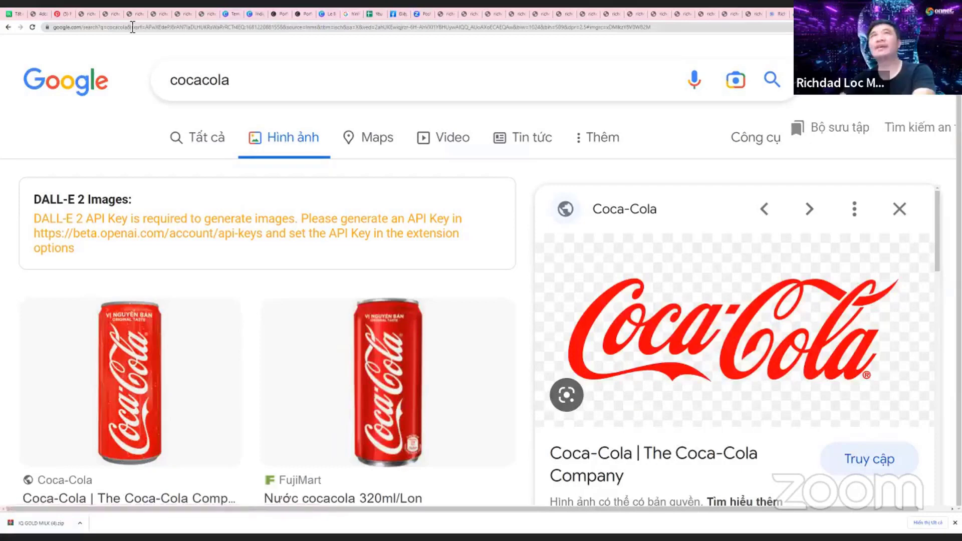
click(260, 16)
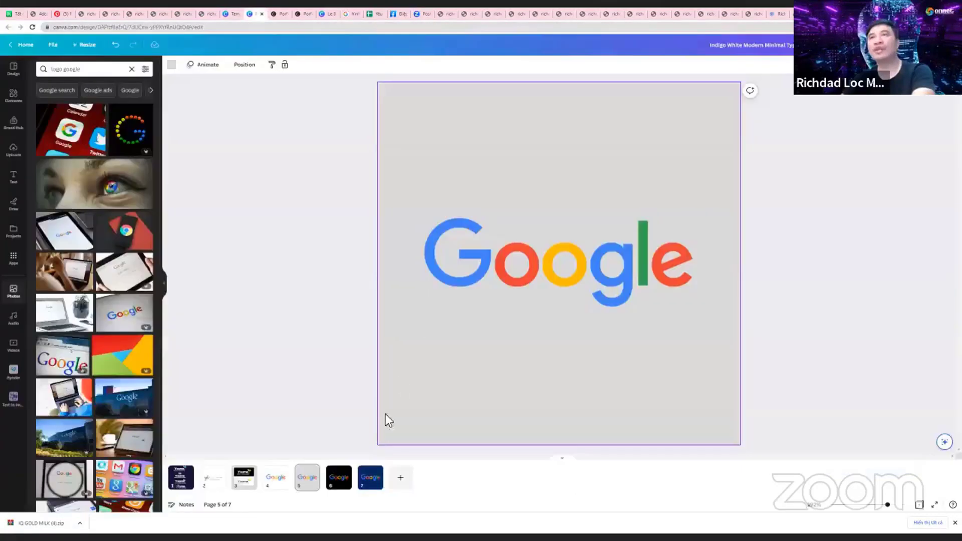
click(401, 476)
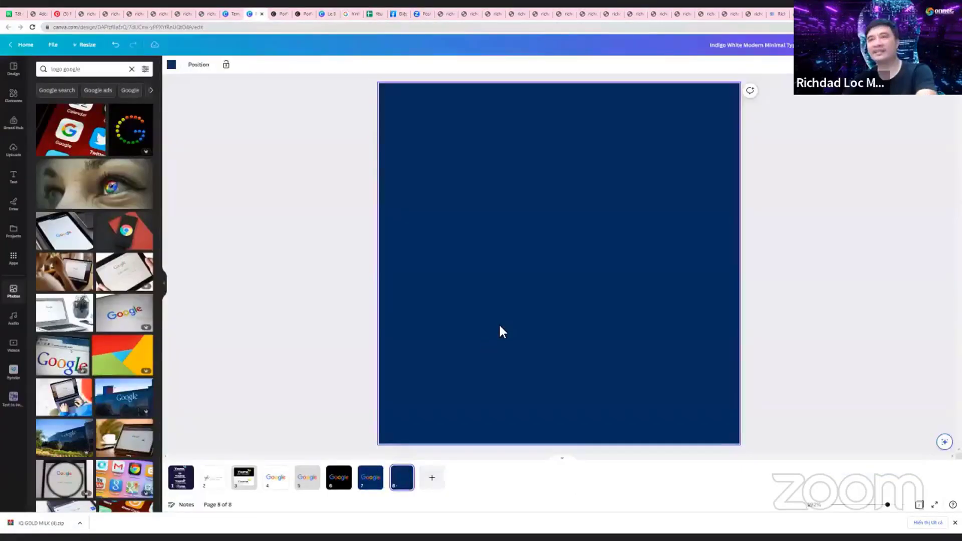
key(ctrl+v)
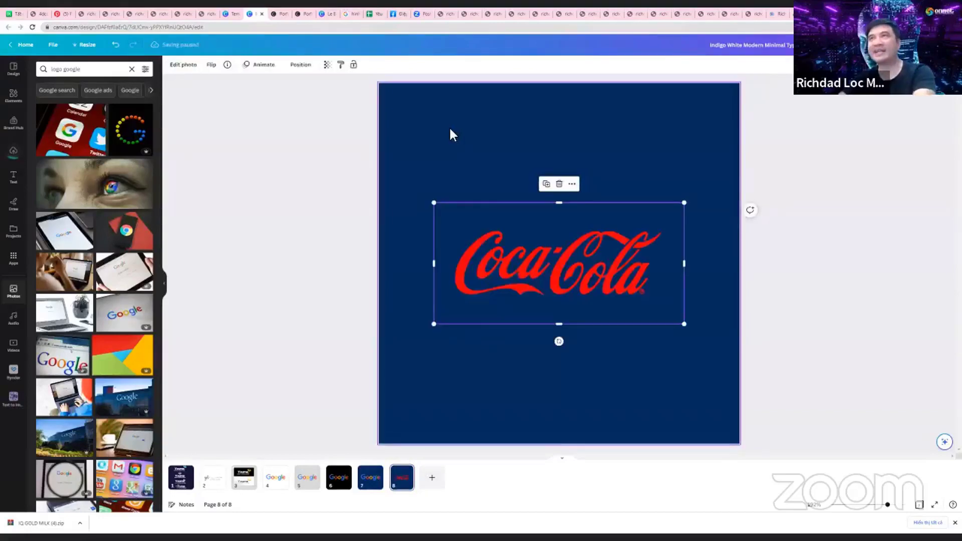
Set the background of the Coca-Cola logo page to white
click(449, 125)
click(170, 64)
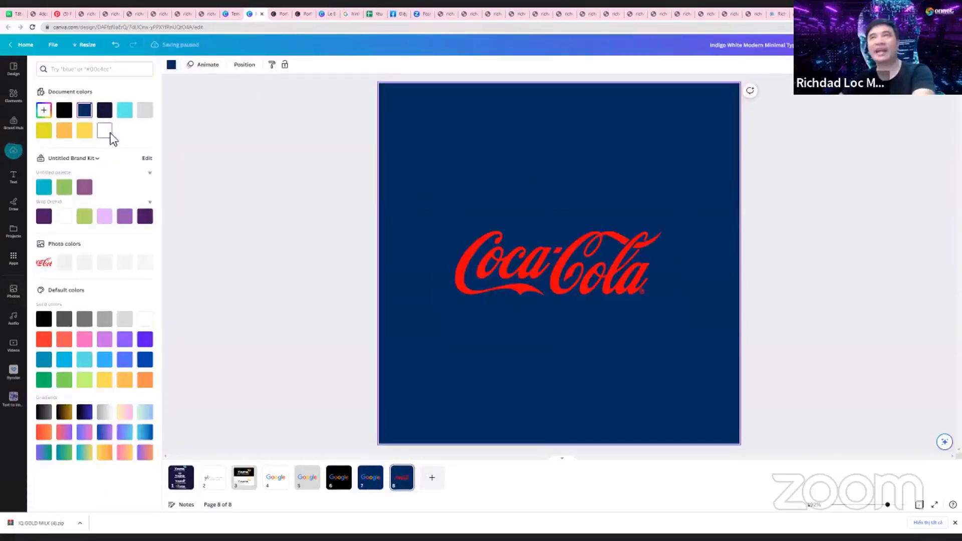
click(107, 130)
click(253, 211)
Duplicate the white Coca-Cola page, set the copy's background to black and compare the two pages
click(401, 479)
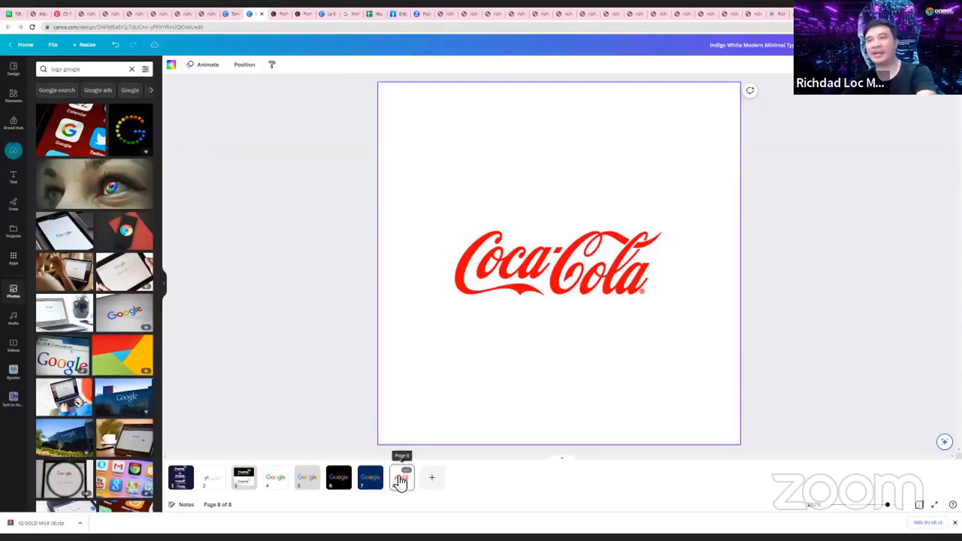
key(ctrl+d)
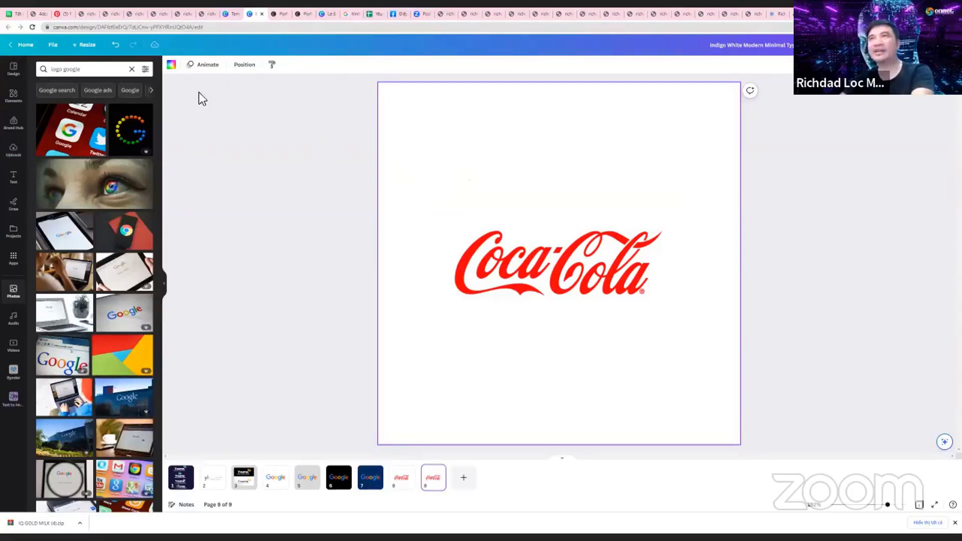
click(171, 65)
click(65, 107)
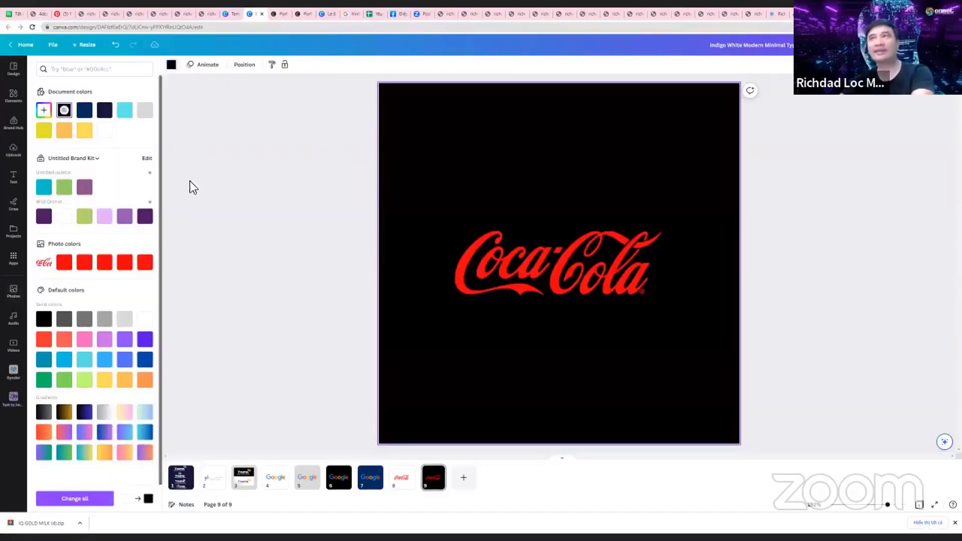
click(199, 183)
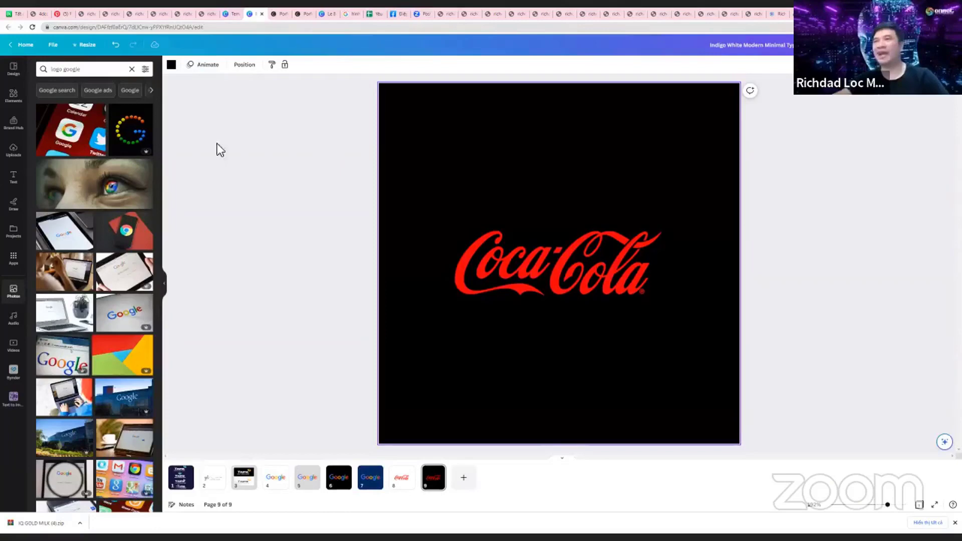
click(404, 484)
click(423, 484)
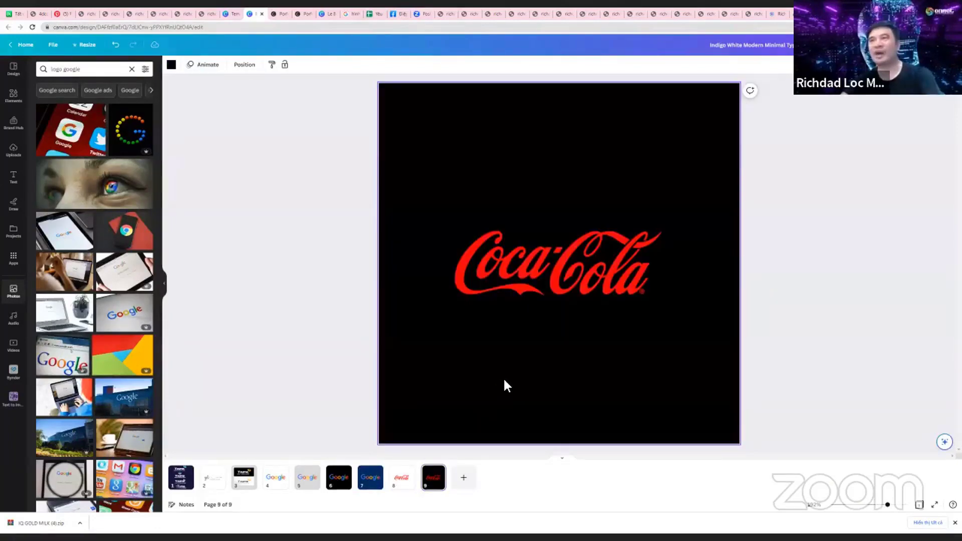
Set the copied Coca-Cola page's background to the red sampled from the logo photo
click(171, 64)
click(128, 264)
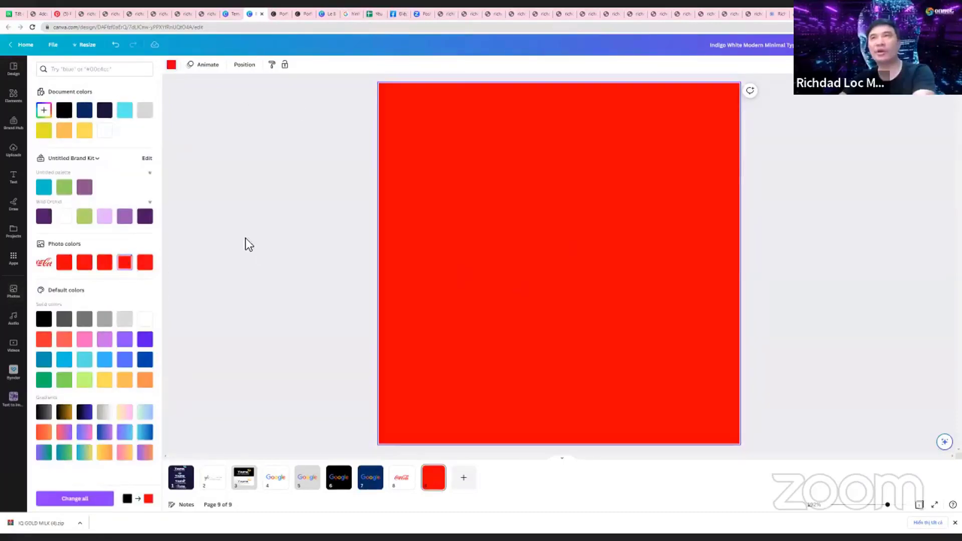
click(247, 242)
Turn the logo on the red page white: Saturation to its minimum, Vibrance and Whites to 100, and Brightness raised strongly
click(500, 270)
click(189, 65)
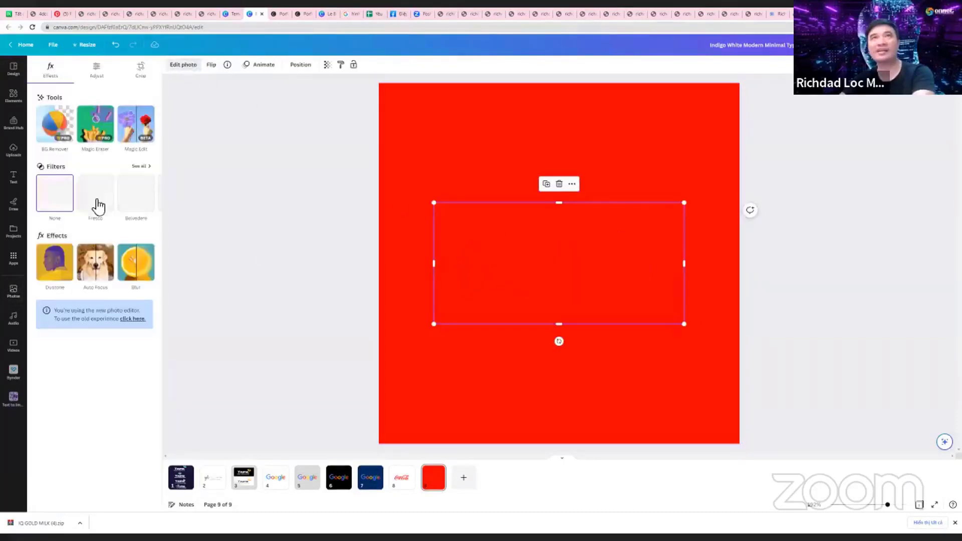
click(99, 76)
scroll(141, 338, down, 1)
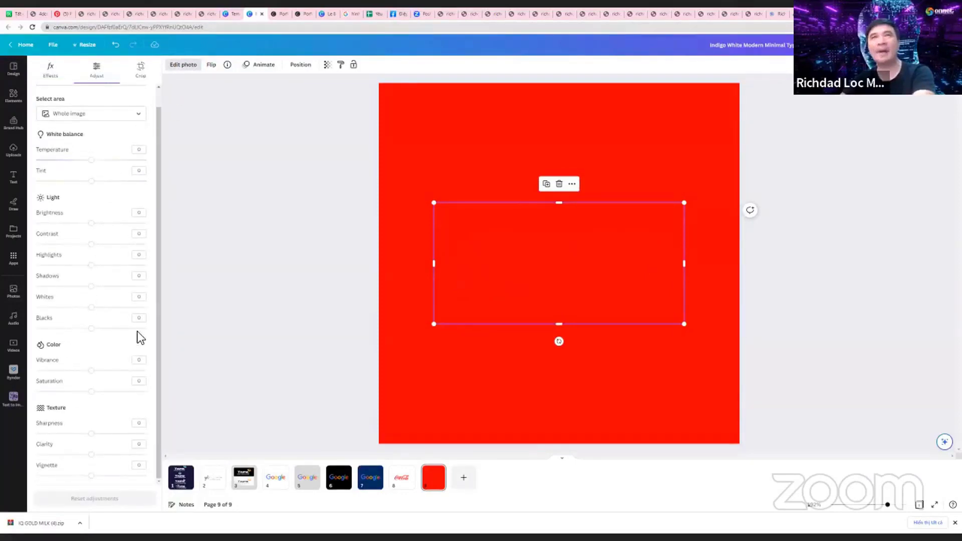
drag(92, 390, 36, 392)
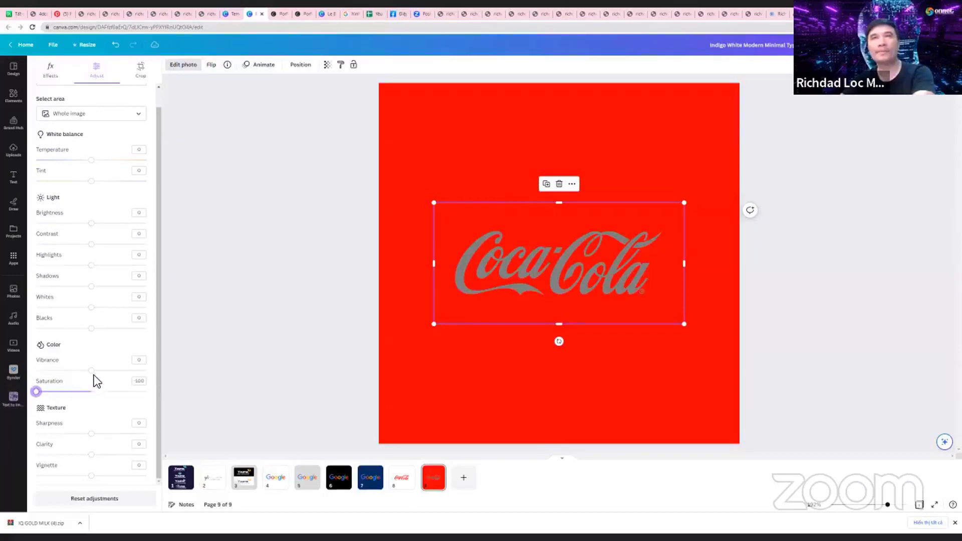
drag(91, 371, 172, 378)
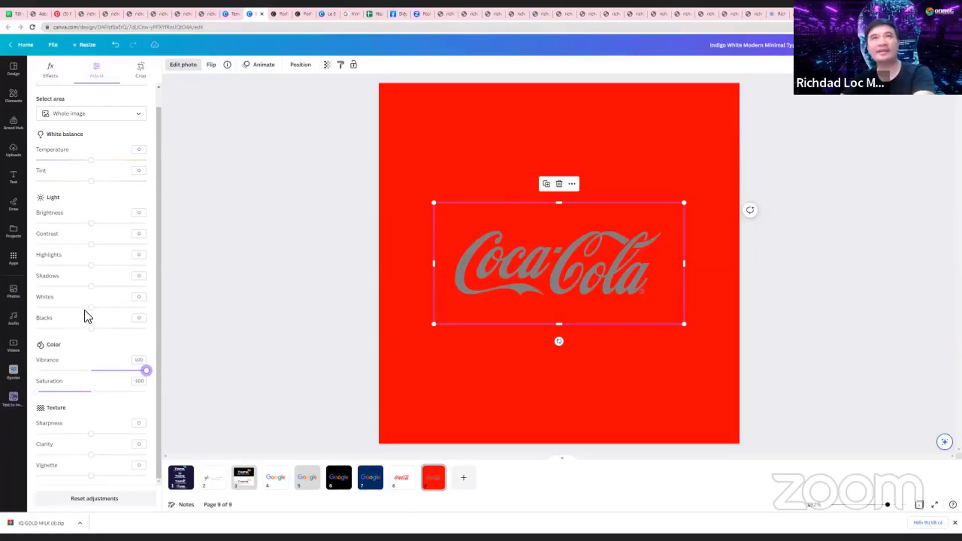
drag(91, 308, 161, 298)
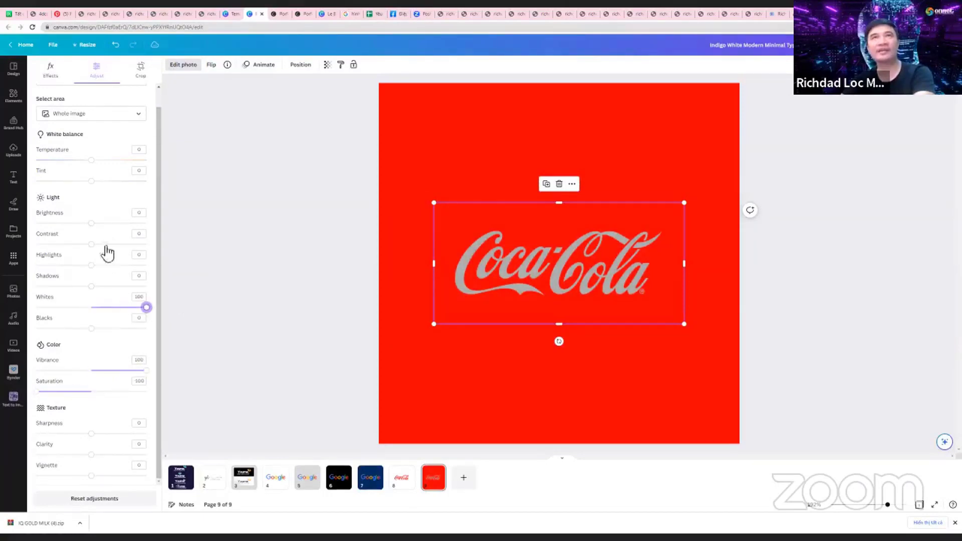
drag(97, 223, 182, 229)
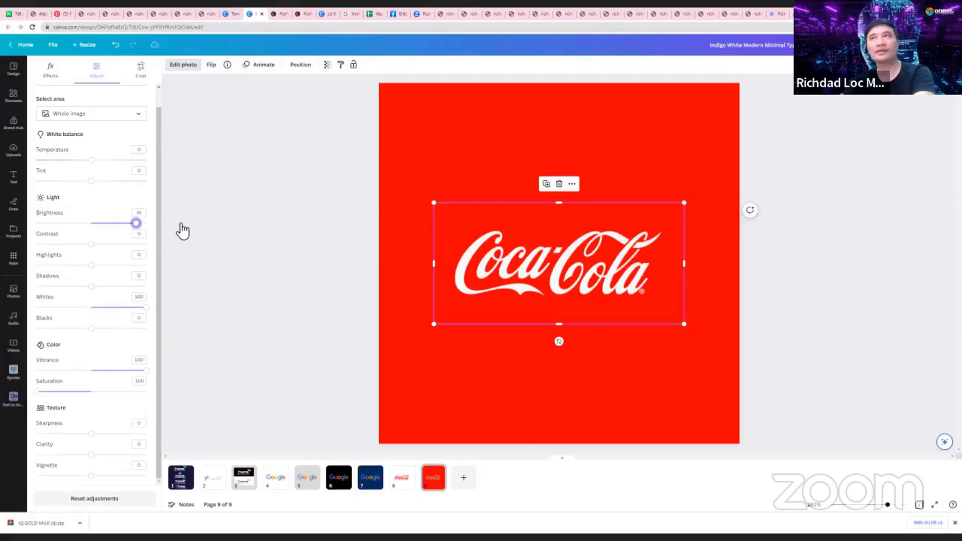
click(306, 241)
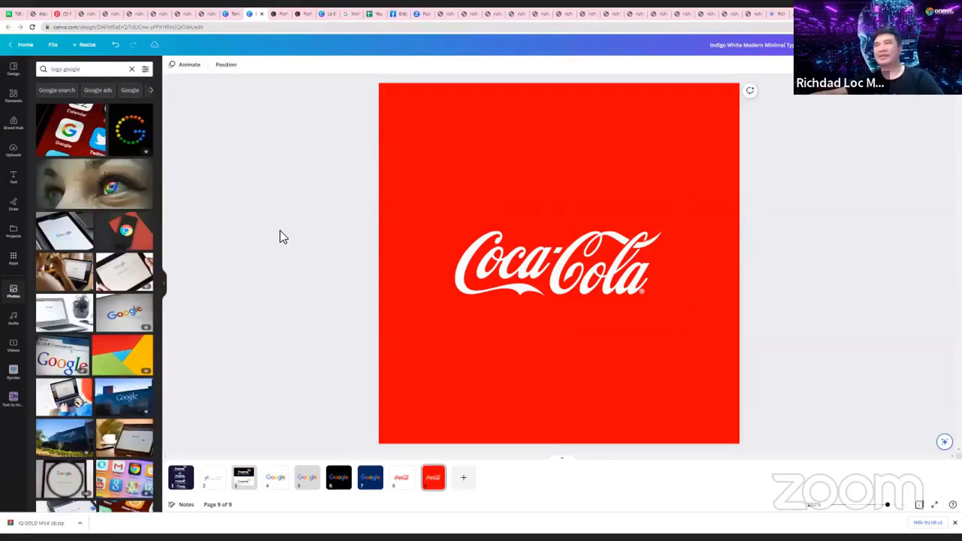
Compare the red-on-white Coca-Cola page with the white-on-red version by alternating between the two pages
click(396, 481)
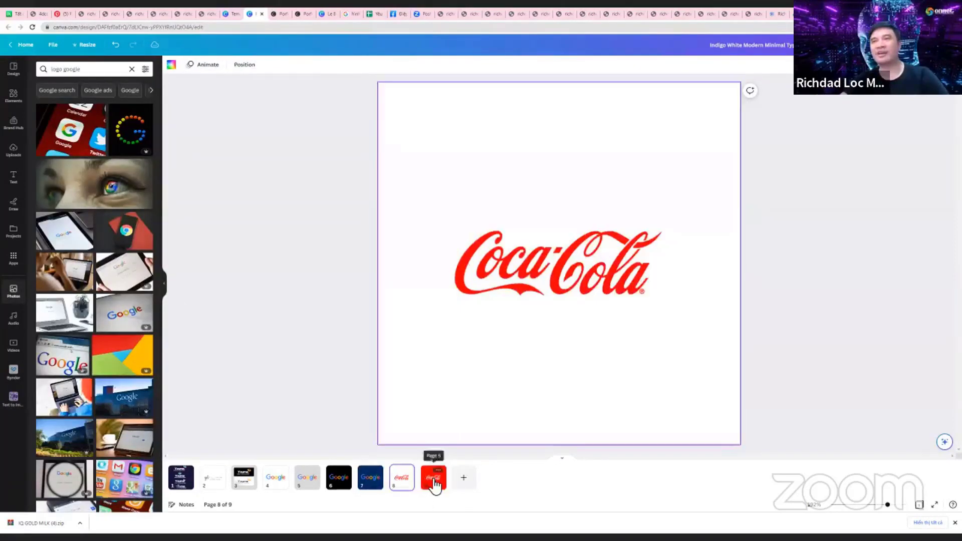
click(431, 481)
click(409, 481)
click(428, 484)
click(404, 484)
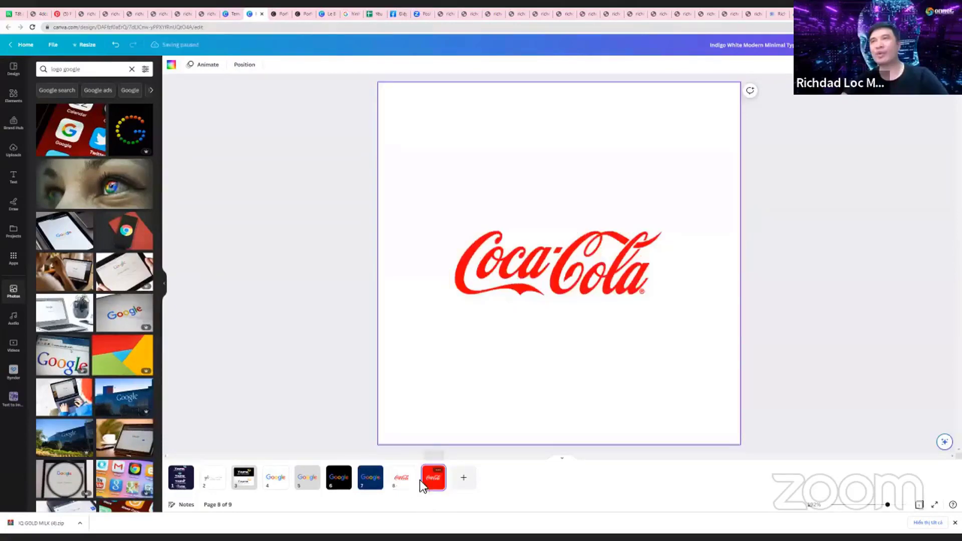
click(425, 480)
click(408, 482)
click(438, 483)
click(408, 484)
click(433, 484)
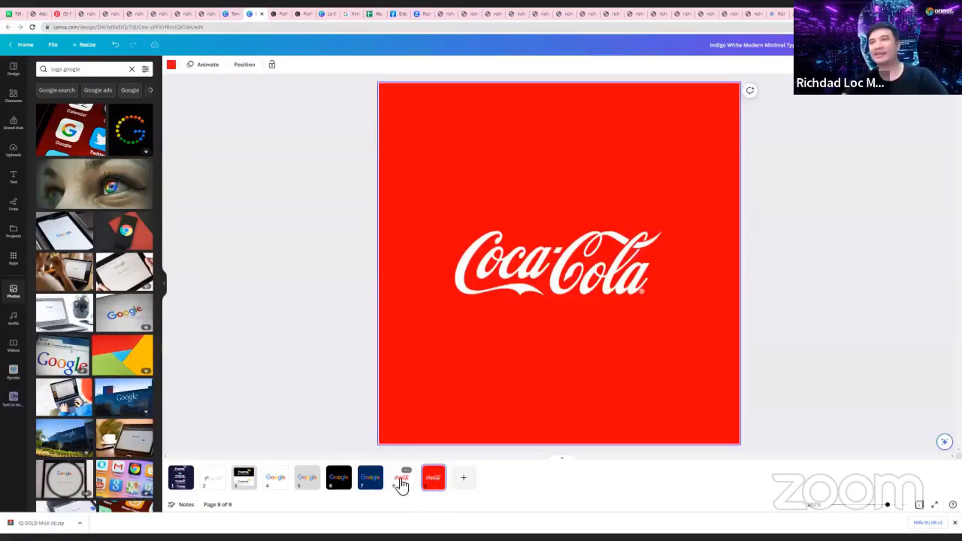
click(407, 483)
click(429, 484)
click(406, 483)
click(430, 485)
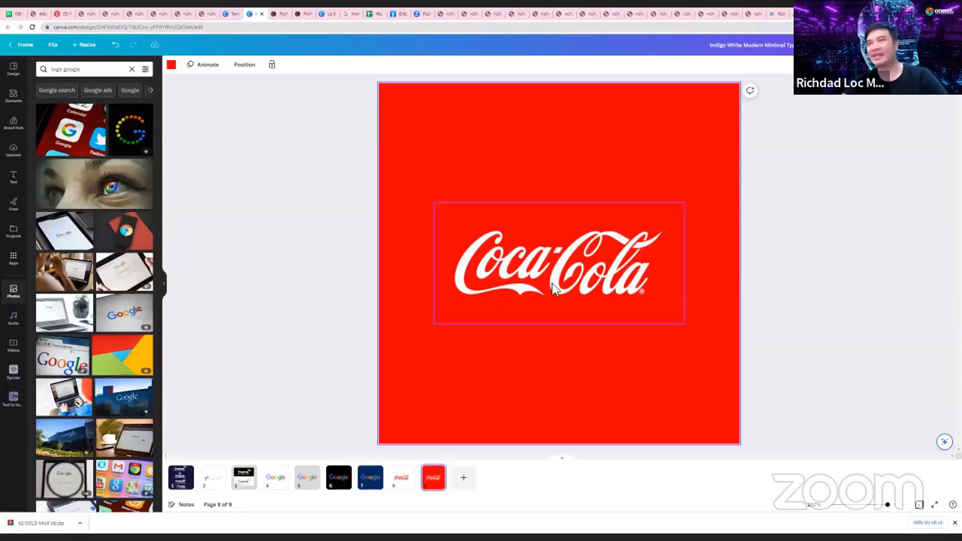
click(410, 485)
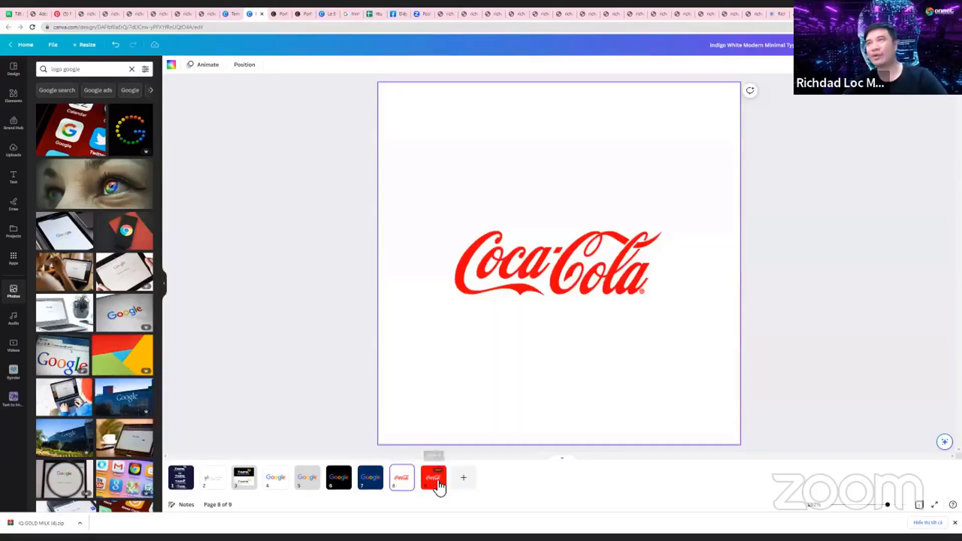
click(436, 485)
click(408, 486)
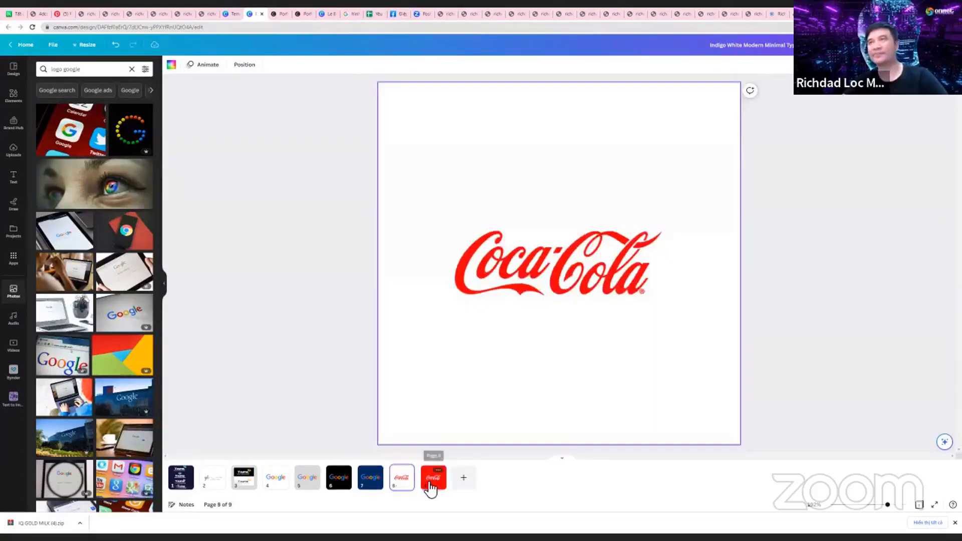
click(431, 487)
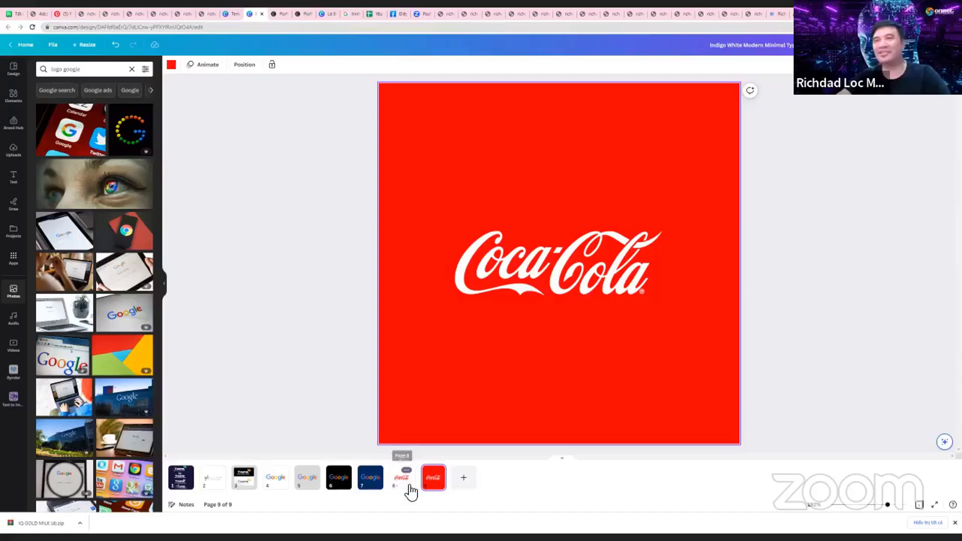
click(408, 487)
click(439, 484)
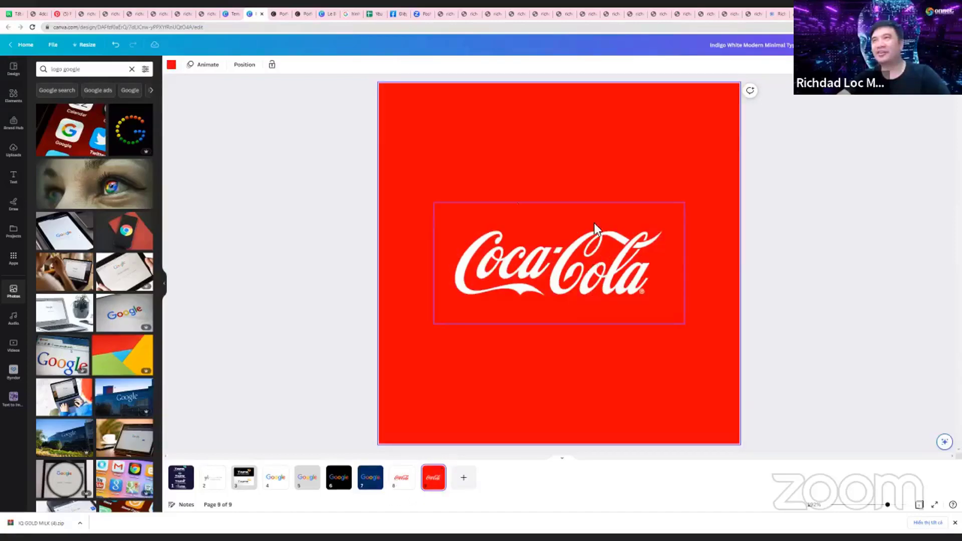
click(537, 295)
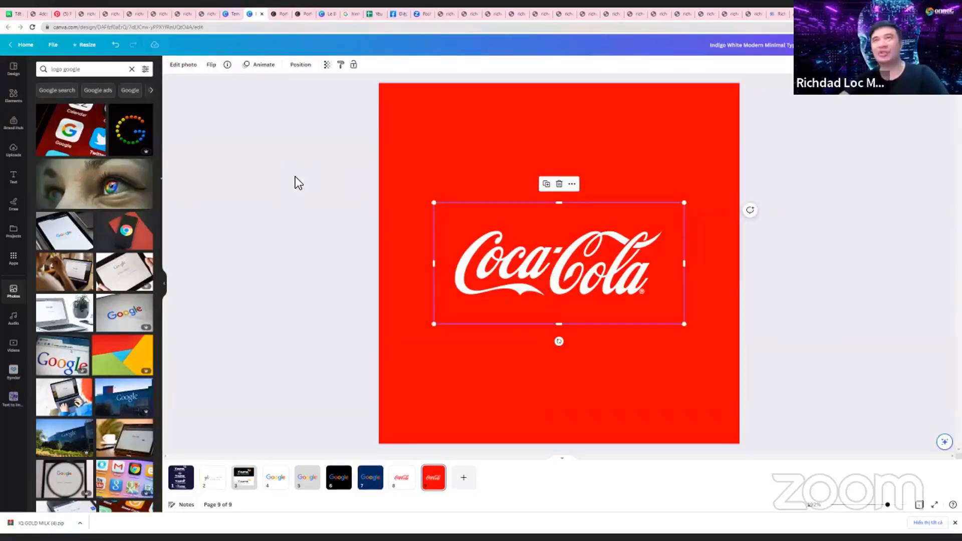
click(403, 478)
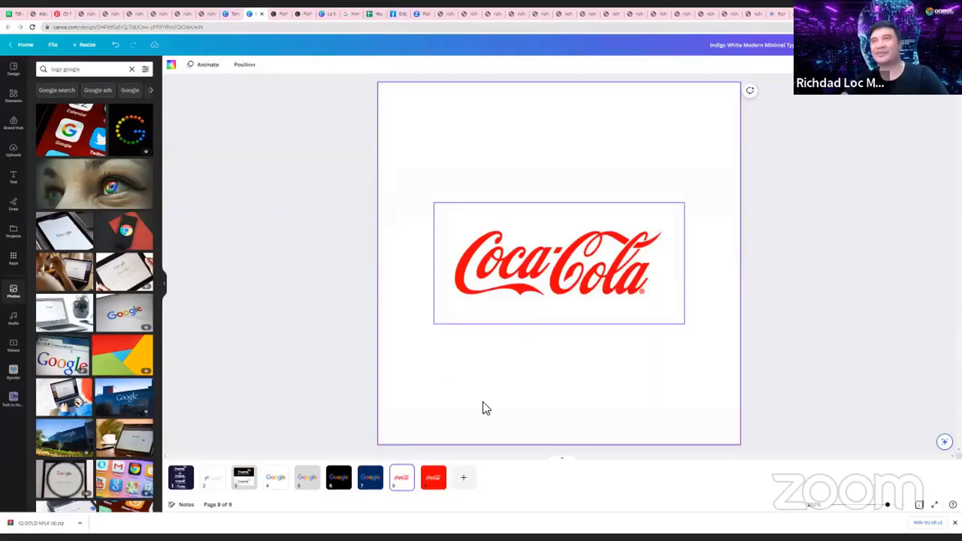
click(434, 479)
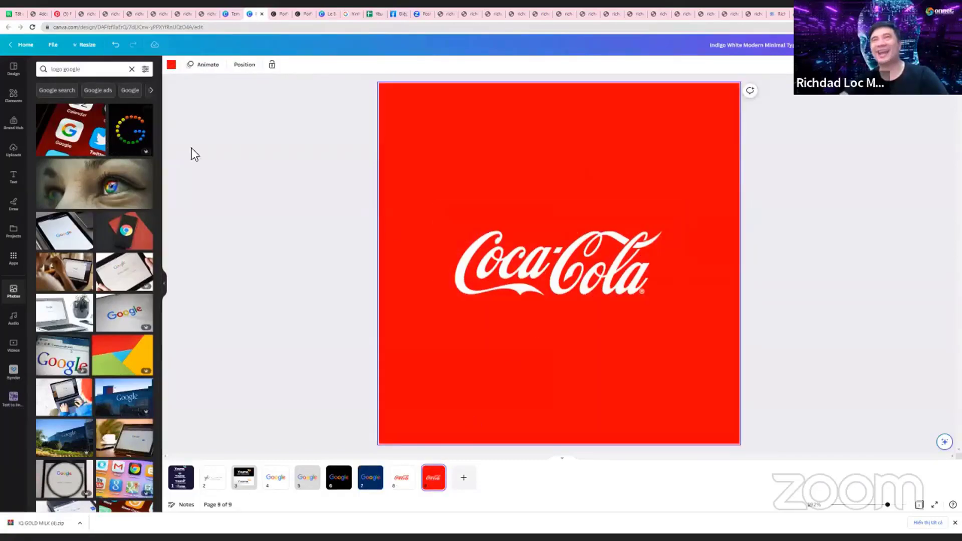
click(488, 266)
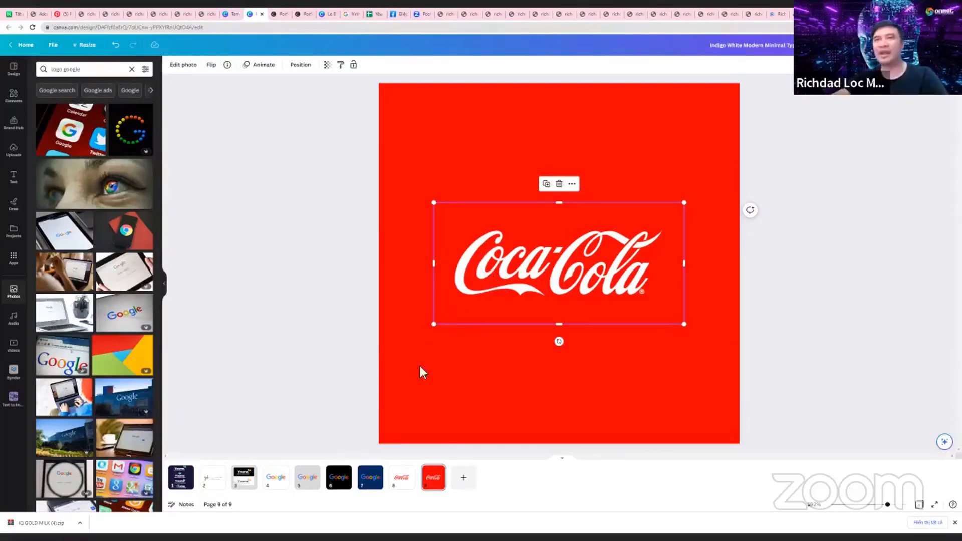
Review the white Google page and the Youme black-and-white logo page against both Coca-Cola pages
click(275, 482)
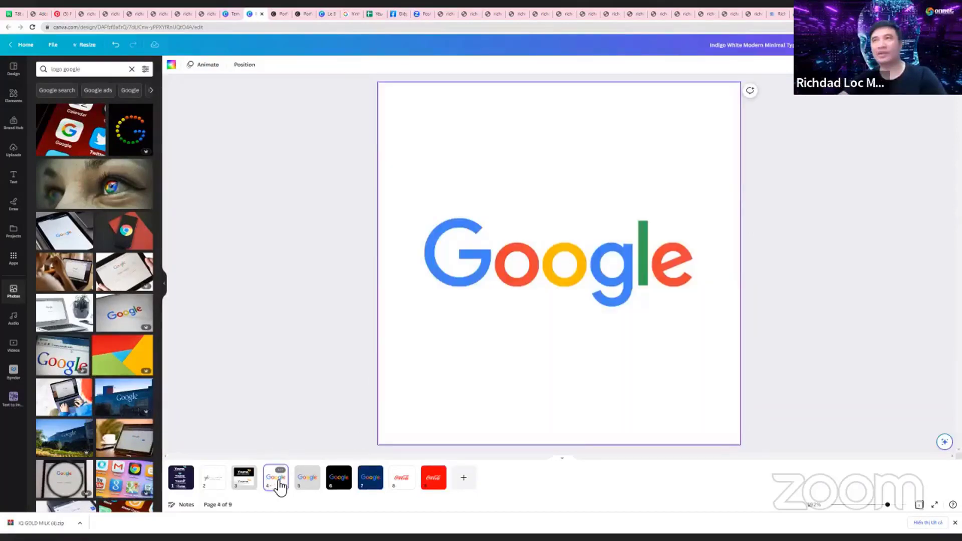
click(244, 481)
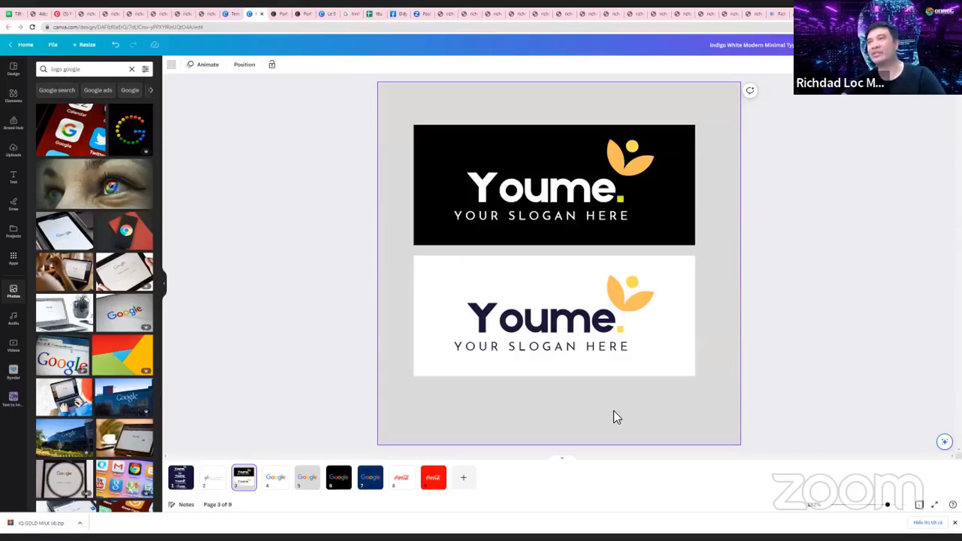
click(405, 482)
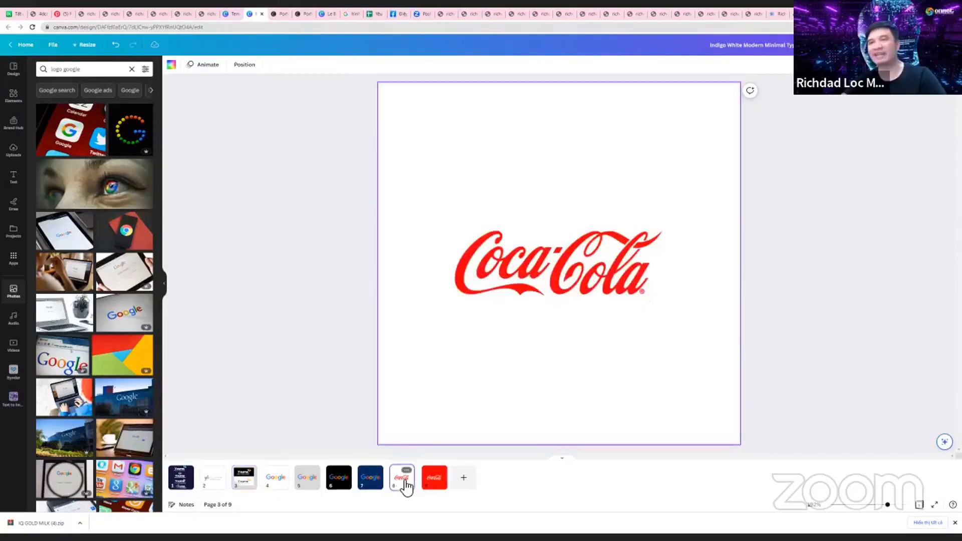
click(427, 482)
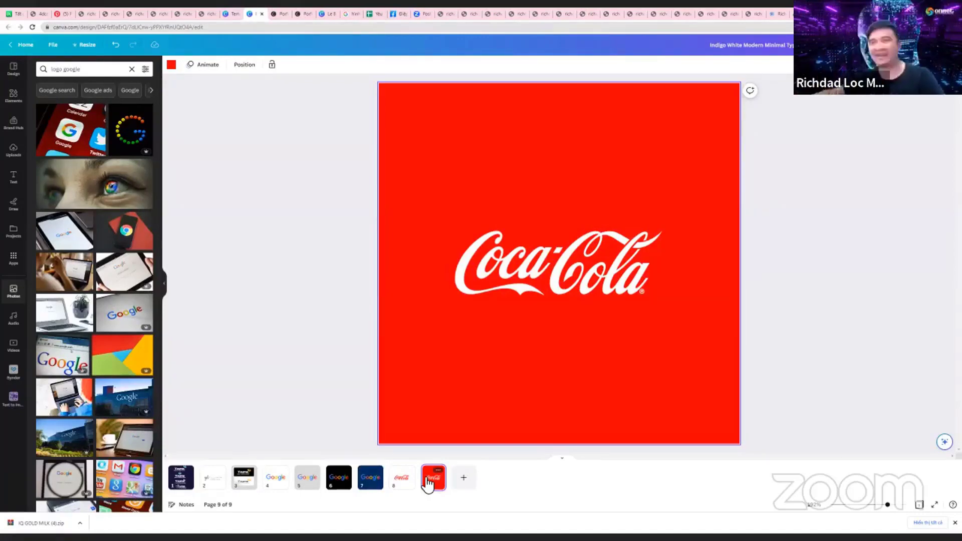
Review the Youme logo page, the Google pages on each background, and both Coca-Cola pages in turn
click(543, 270)
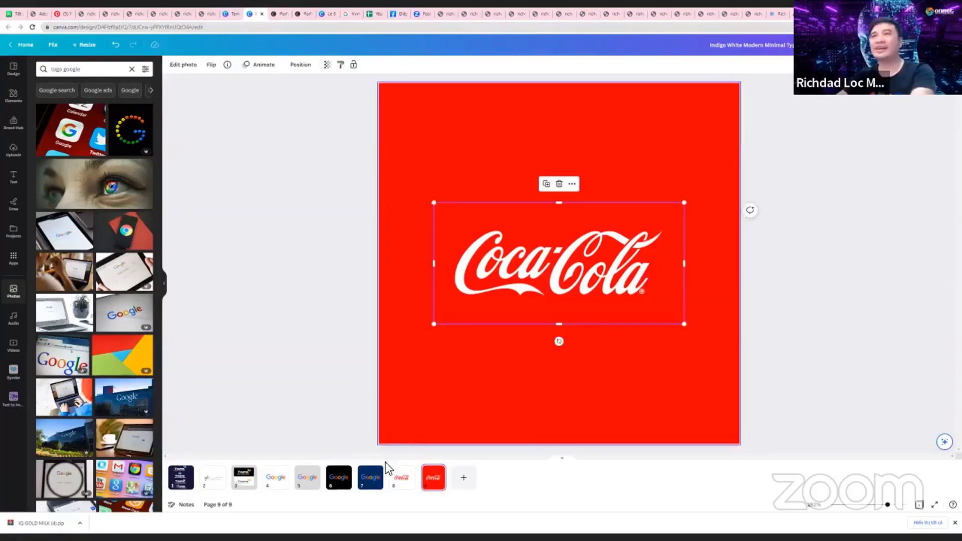
click(399, 485)
click(248, 487)
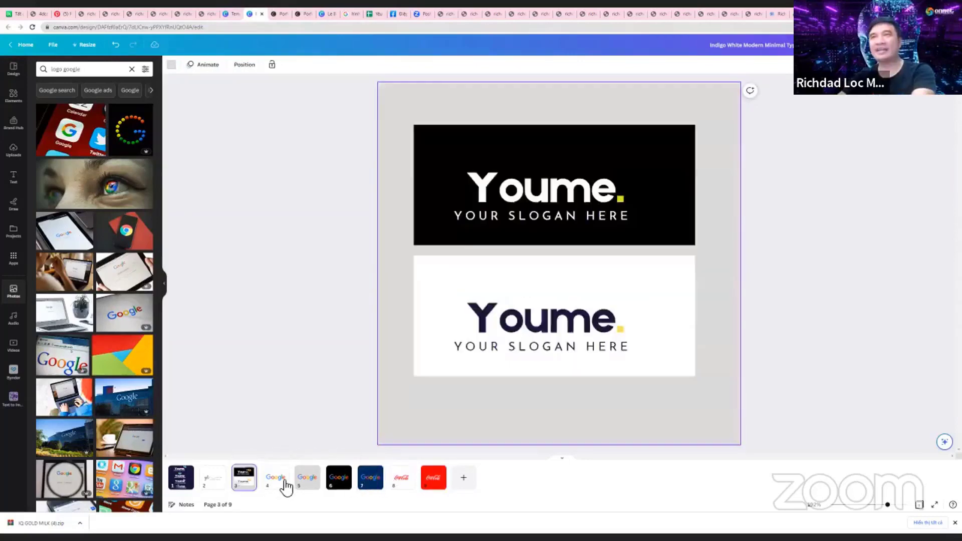
click(284, 485)
click(307, 485)
click(339, 485)
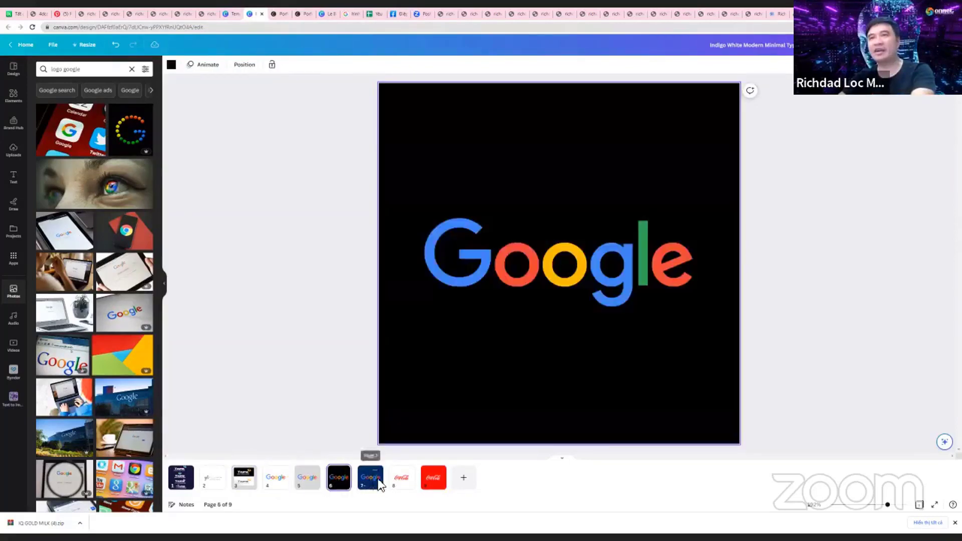
click(370, 484)
click(401, 485)
click(439, 482)
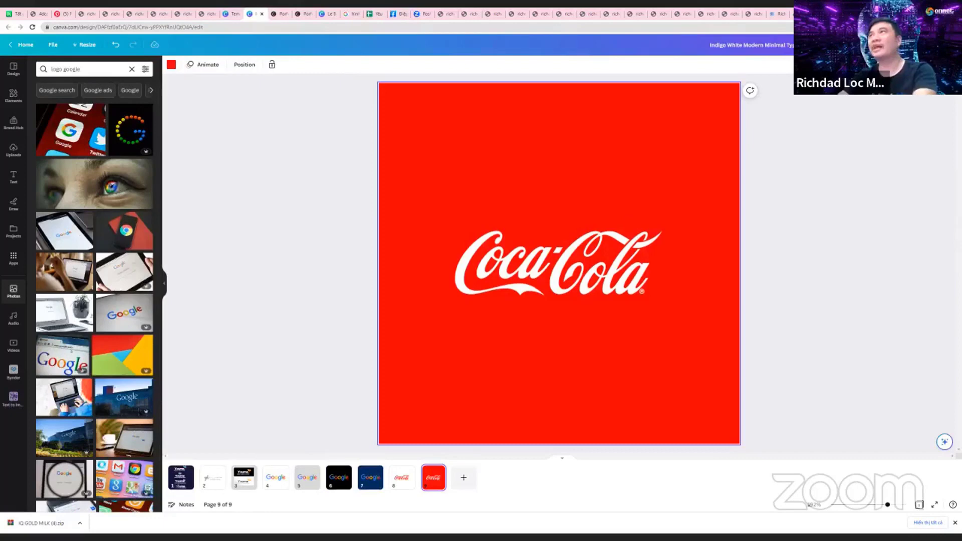
Open ChatGPT in a new browser tab through OpenAI's Introducing ChatGPT page
key(ctrl+t)
text(ch)
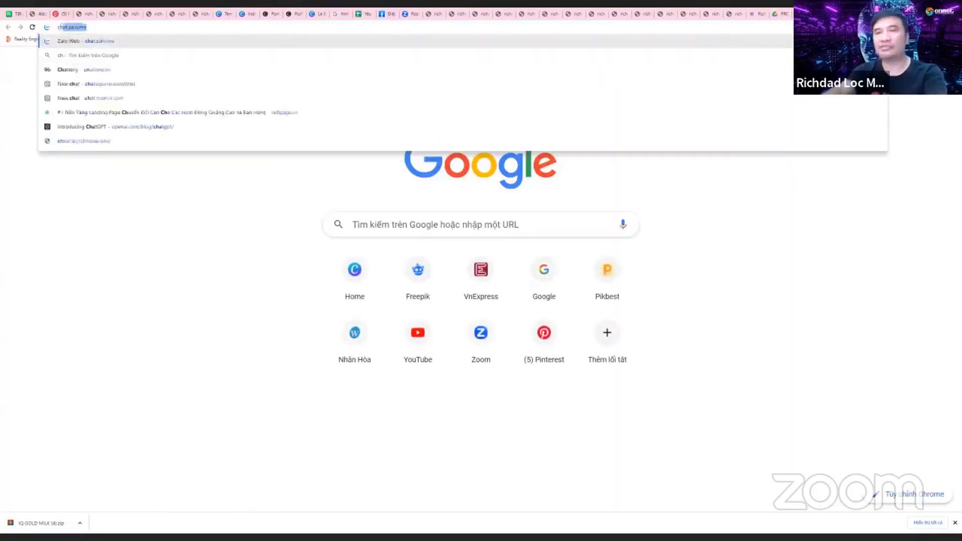
text(atgp)
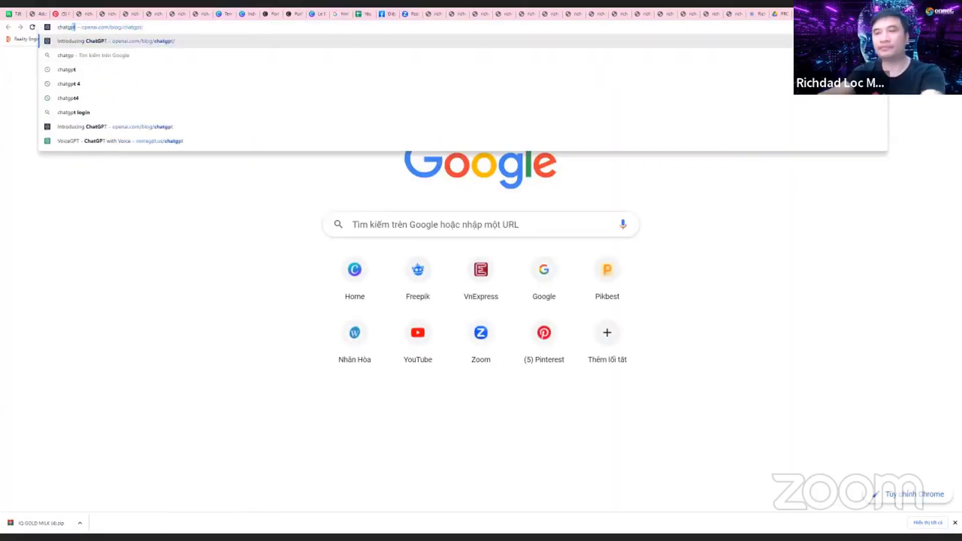
key(Return)
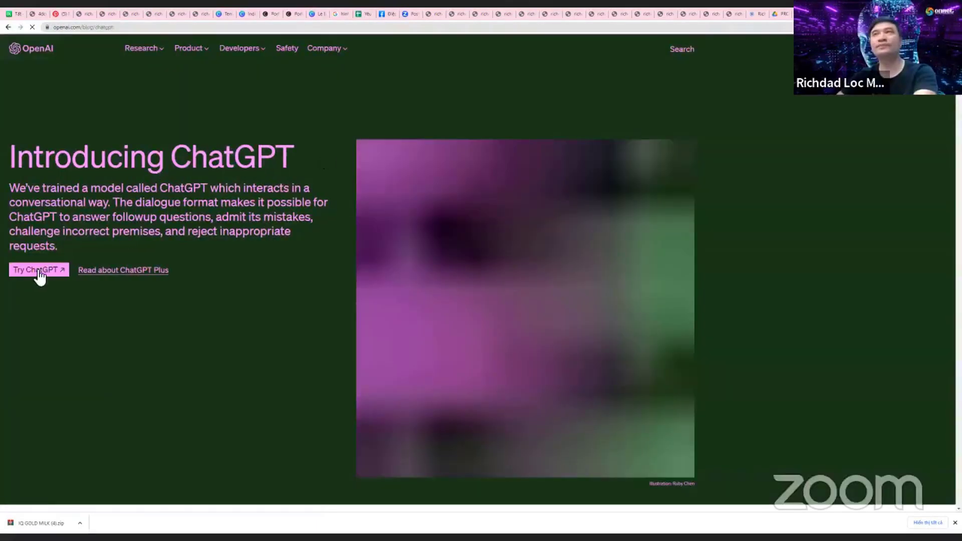
click(40, 273)
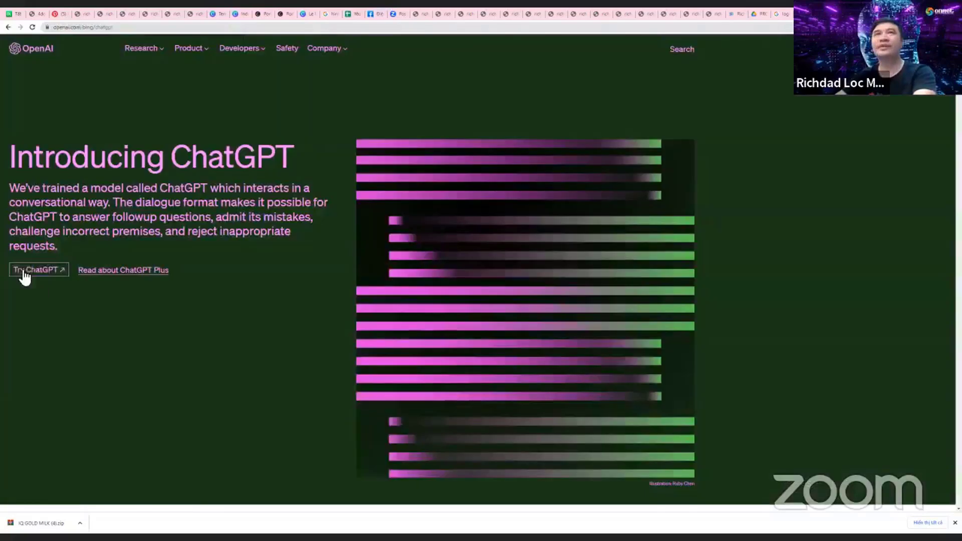
click(22, 272)
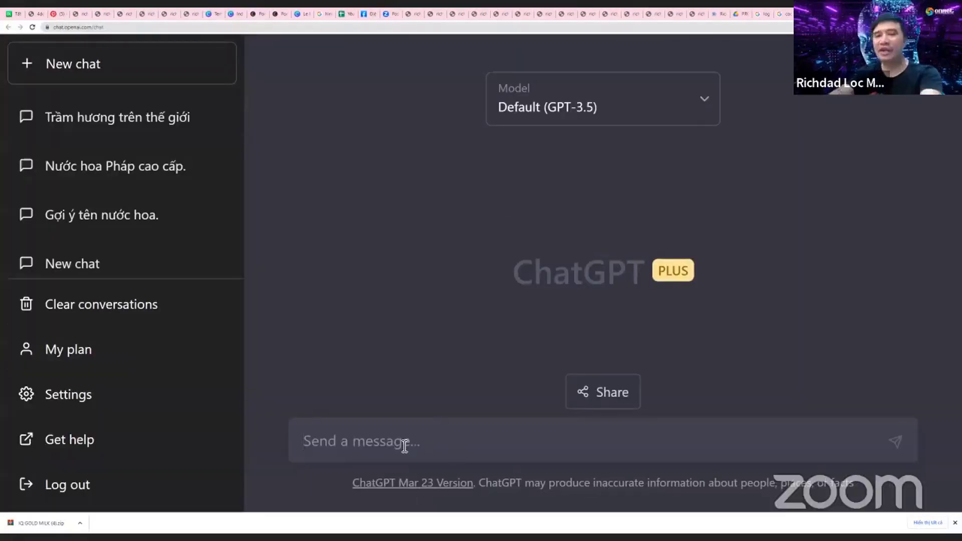
Draft the ChatGPT prompt "gợi ý đặt tên chăn ga gối nệm" without sending it
text(gowij)
key(BackSpace)
key(BackSpace)
key(BackSpace)
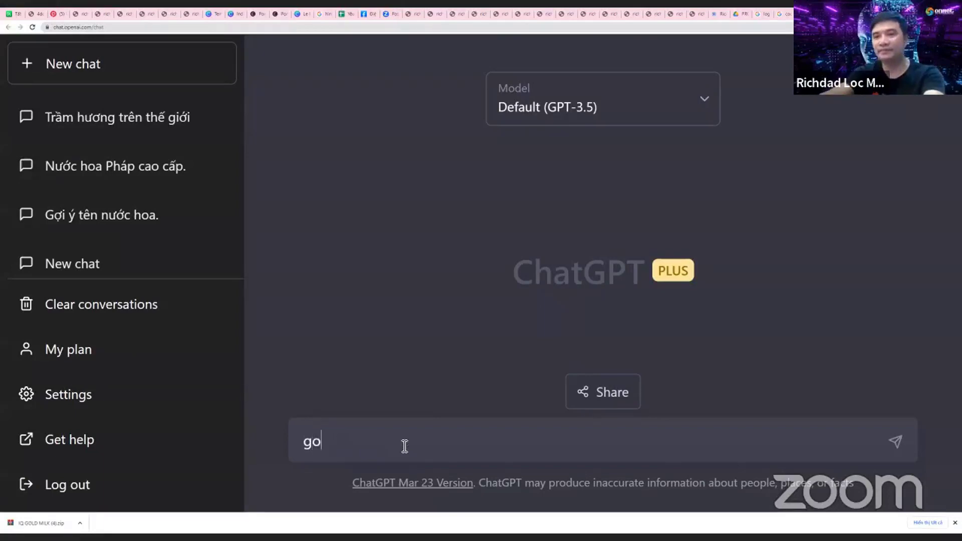
text(wij)
key(BackSpace)
key(BackSpace)
key(BackSpace)
key(BackSpace)
text(o)
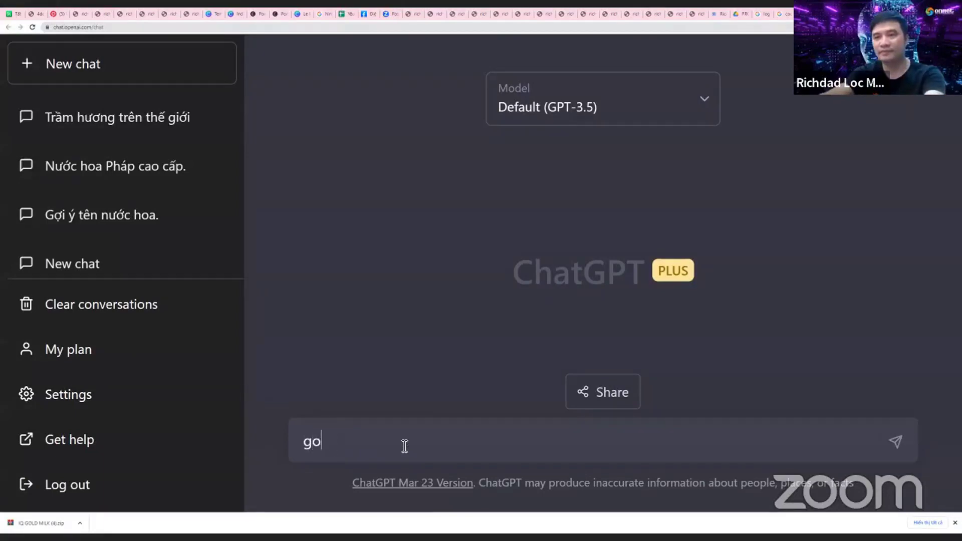
text(wij ys ddatwj teen)
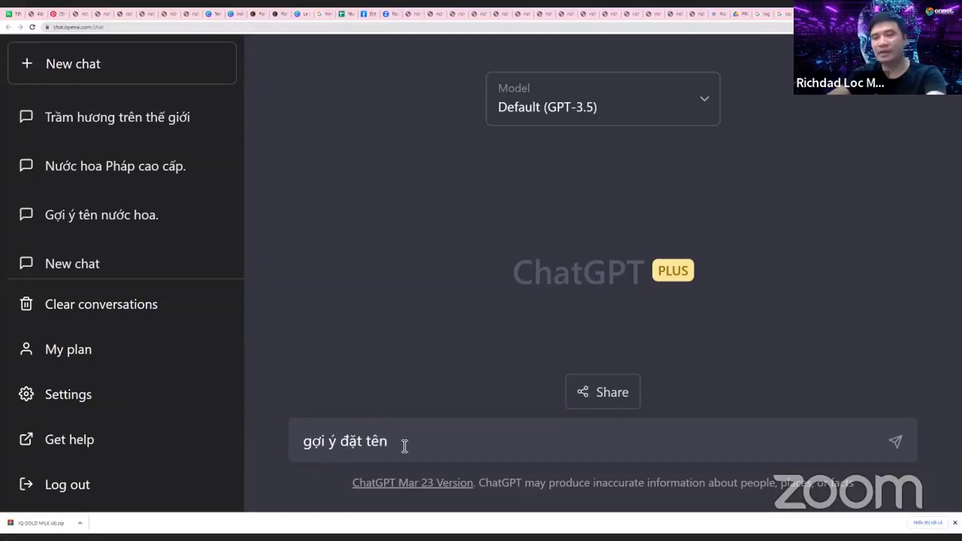
text( chawn ga goois neemj)
key(shift+Return)
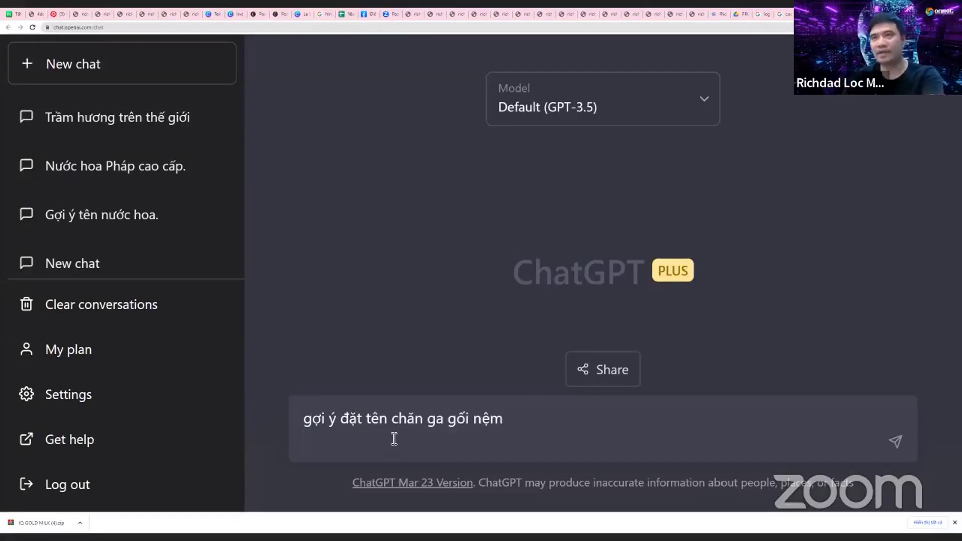
Insert "10" before "tên" and "thương hiệu" after it in the drafted prompt
click(366, 421)
text(10)
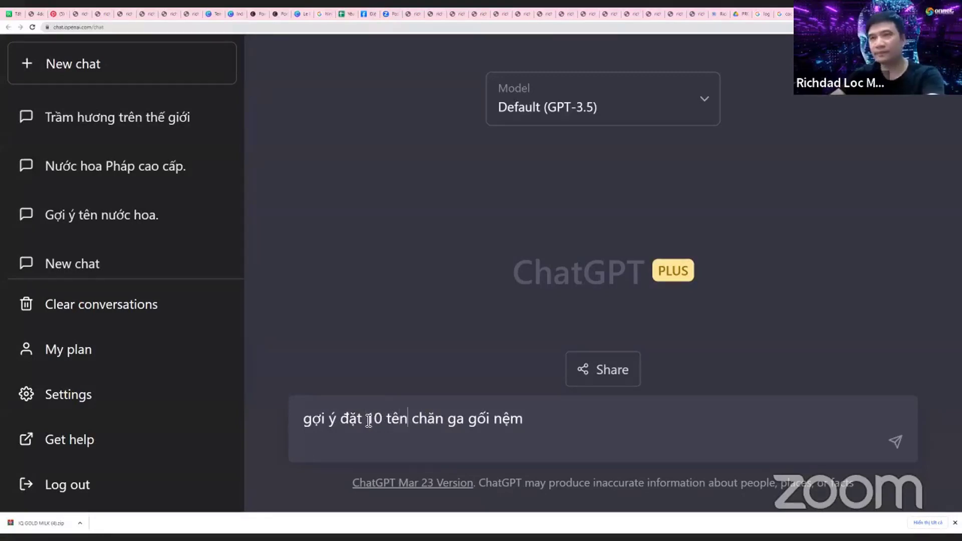
key(Right)
key(Right)
key(Right)
text(thuwowng hieeuj)
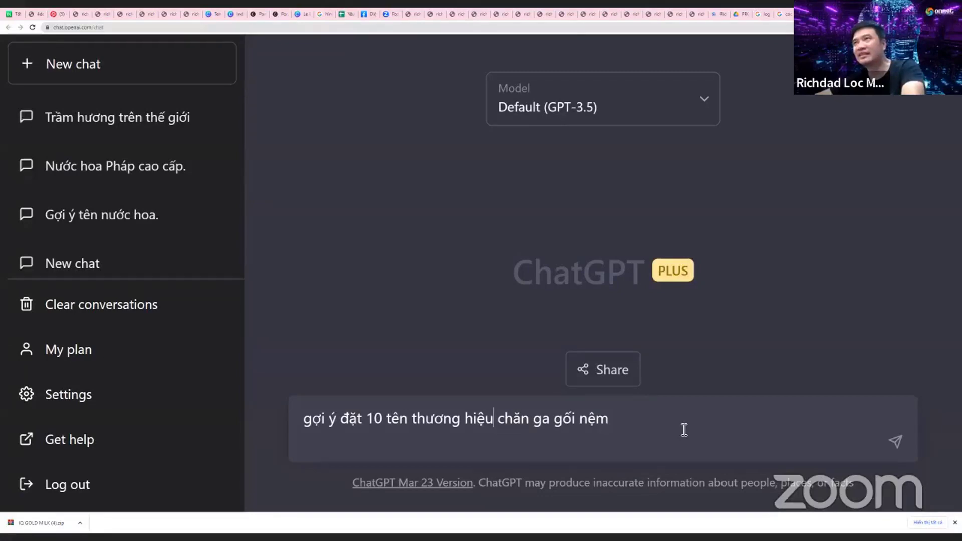
Append "hàn quốc bằng tiếng anh" to the drafted prompt and send it
click(627, 422)
text(hàn qy)
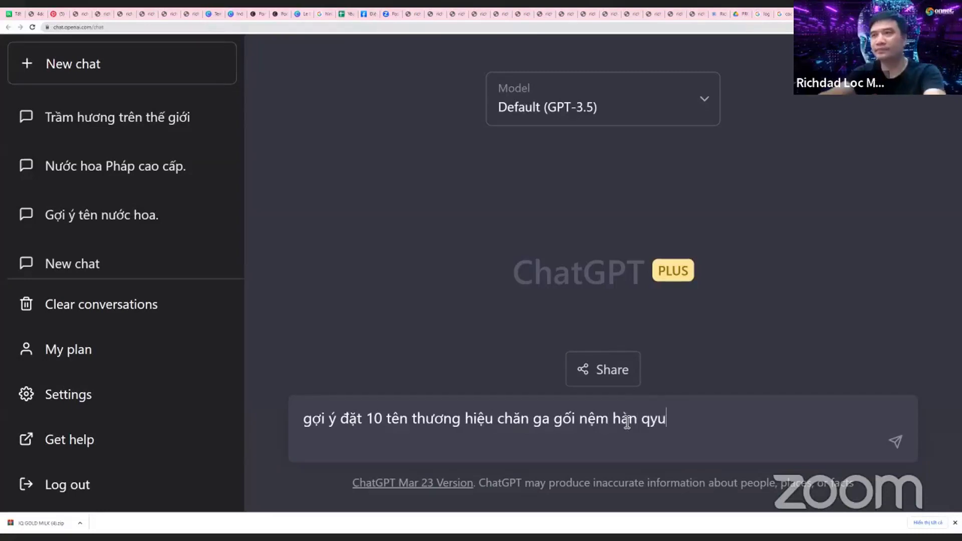
key(BackSpace)
text(uóc)
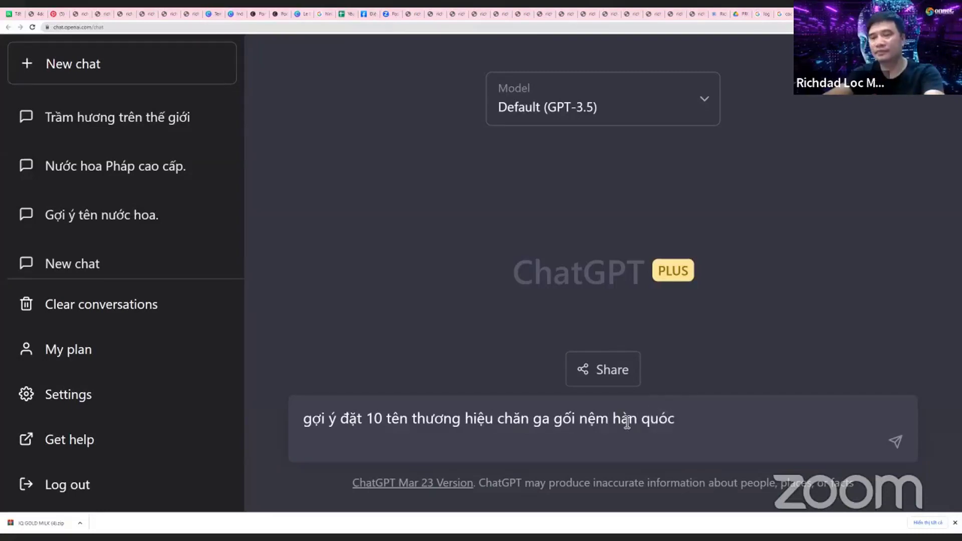
text(o bằng tir)
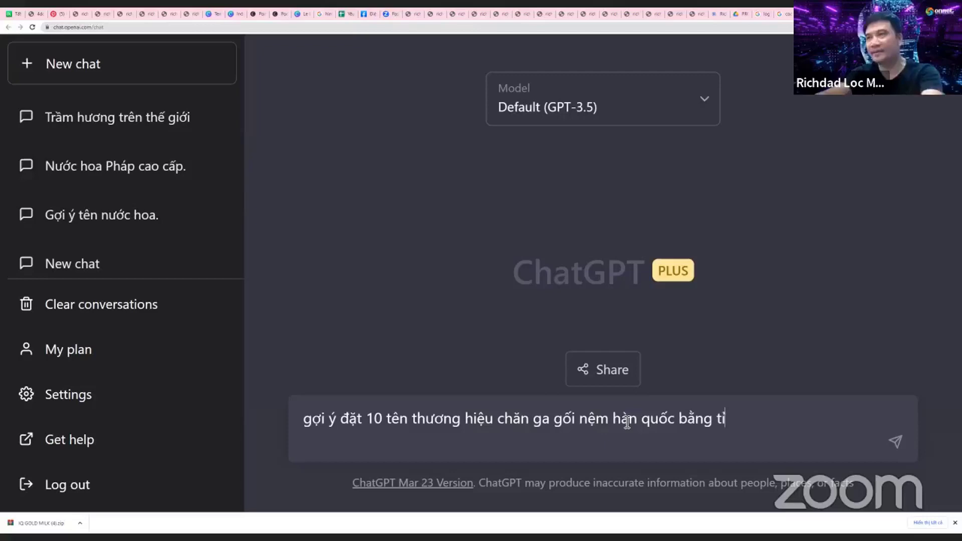
key(BackSpace)
text(ếng anh)
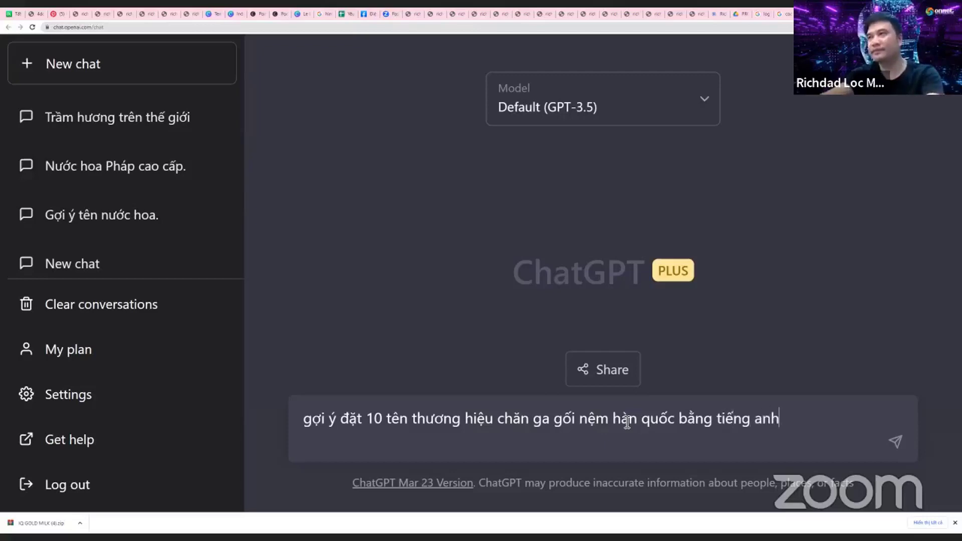
key(Return)
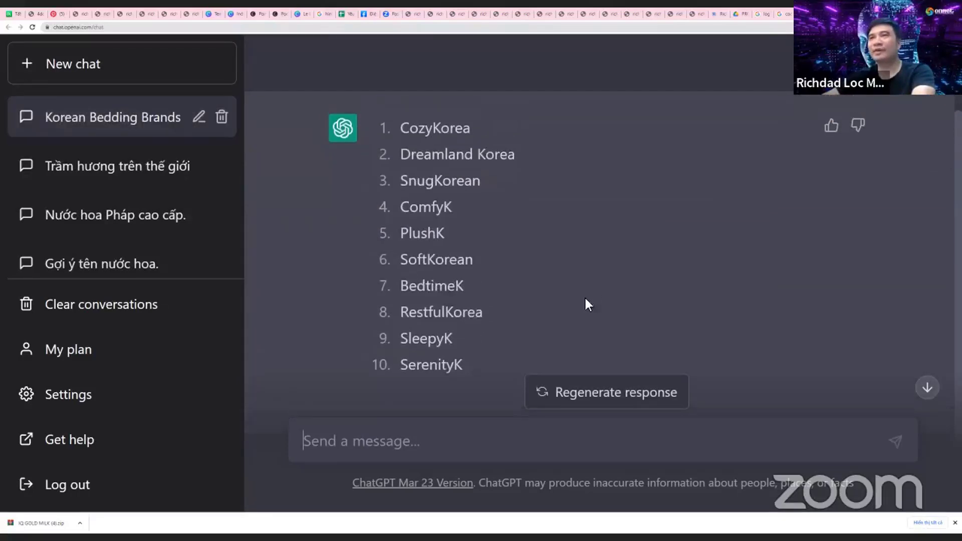
Copy the full list of suggested bedding brand names, from CozyKorea to SerenityK
drag(461, 379, 305, 70)
key(ctrl+c)
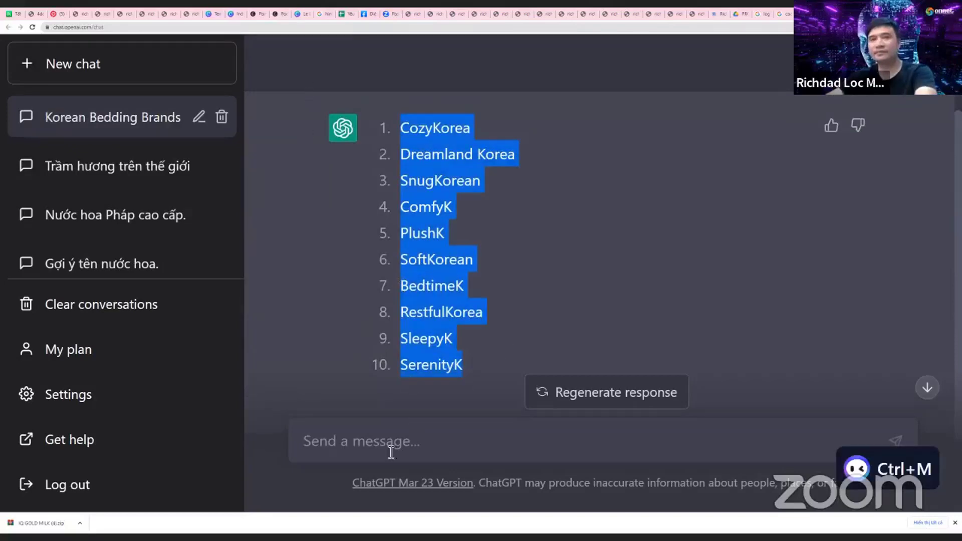
click(361, 453)
text(viết)
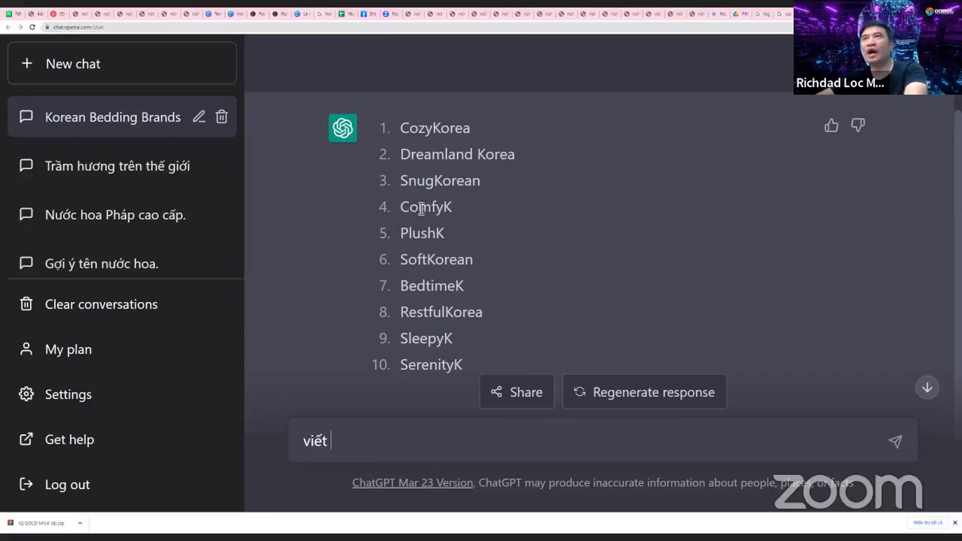
drag(409, 129, 441, 130)
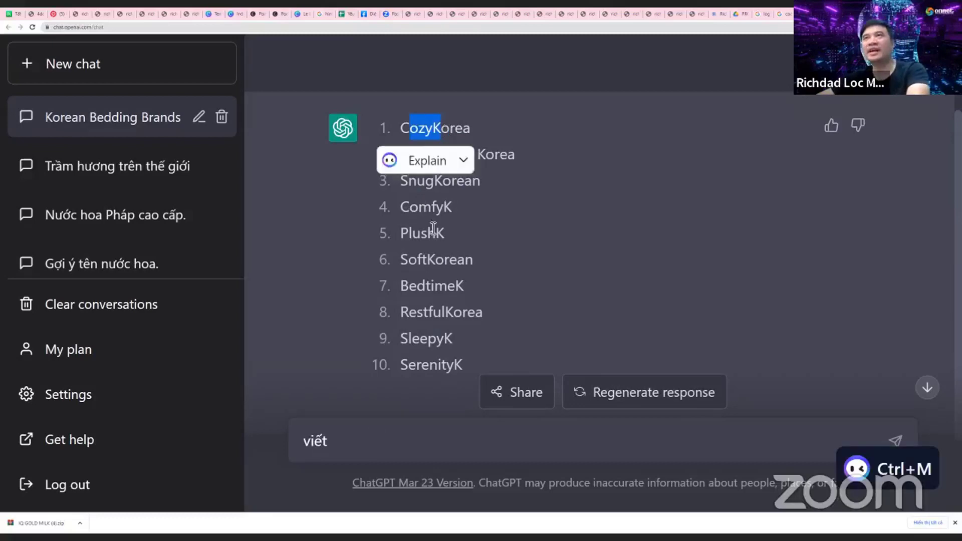
click(415, 239)
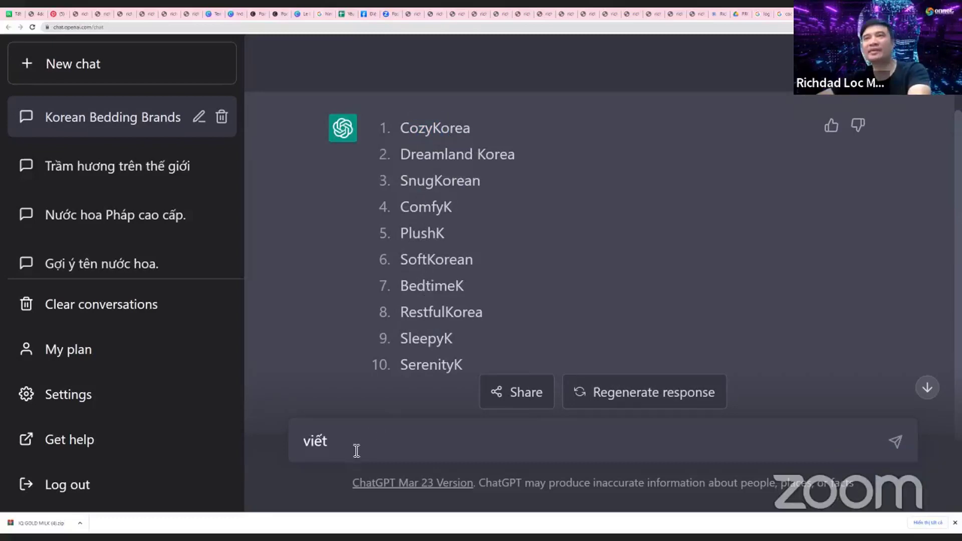
Replace the draft with the follow-up "chưa hay viết tên gắn với câu chuyện cổ tích" and send it
drag(354, 451, 275, 435)
text(chưa ha)
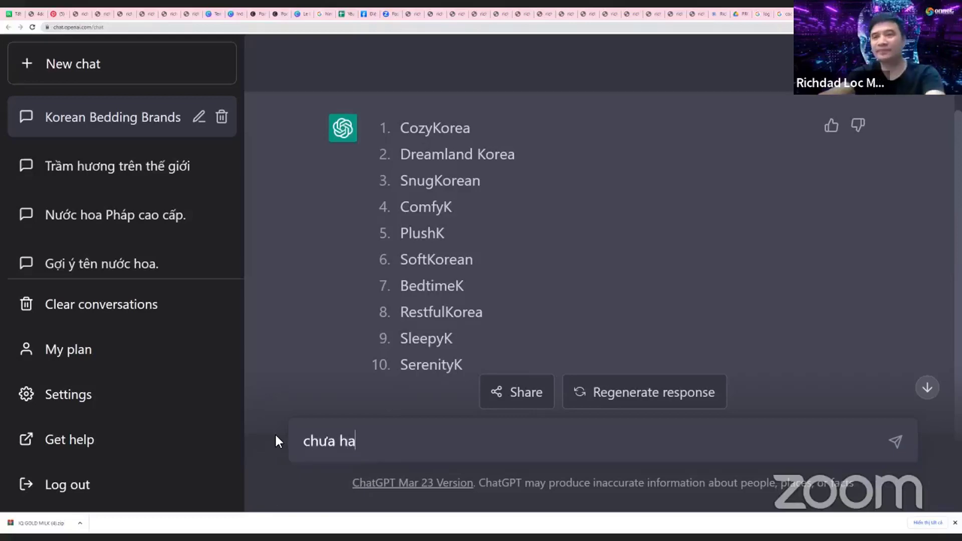
text(y viết tên)
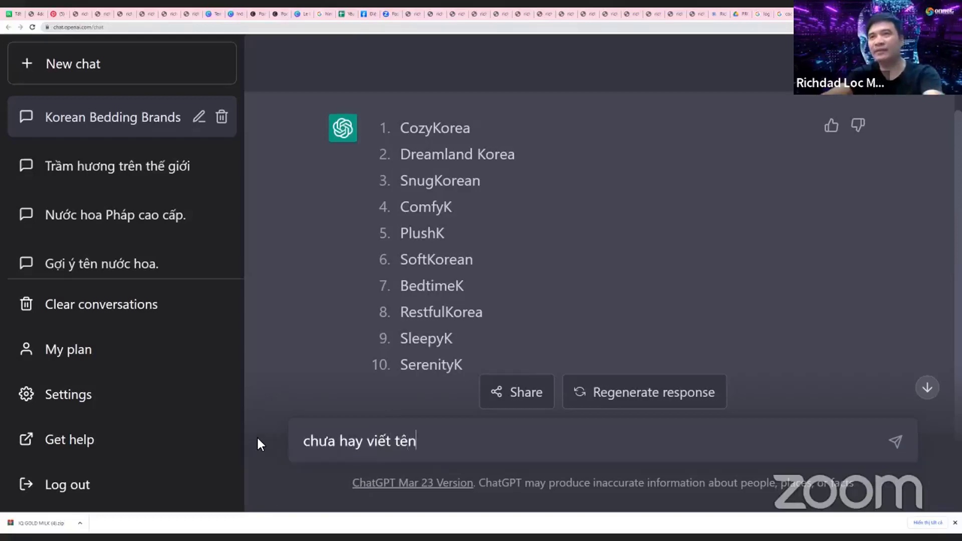
text( gắn với câu chu)
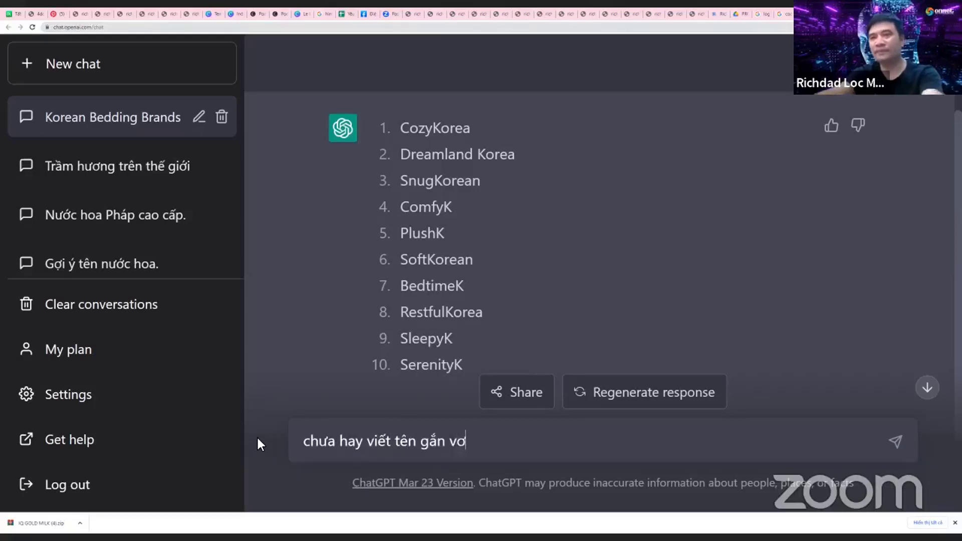
text(yên)
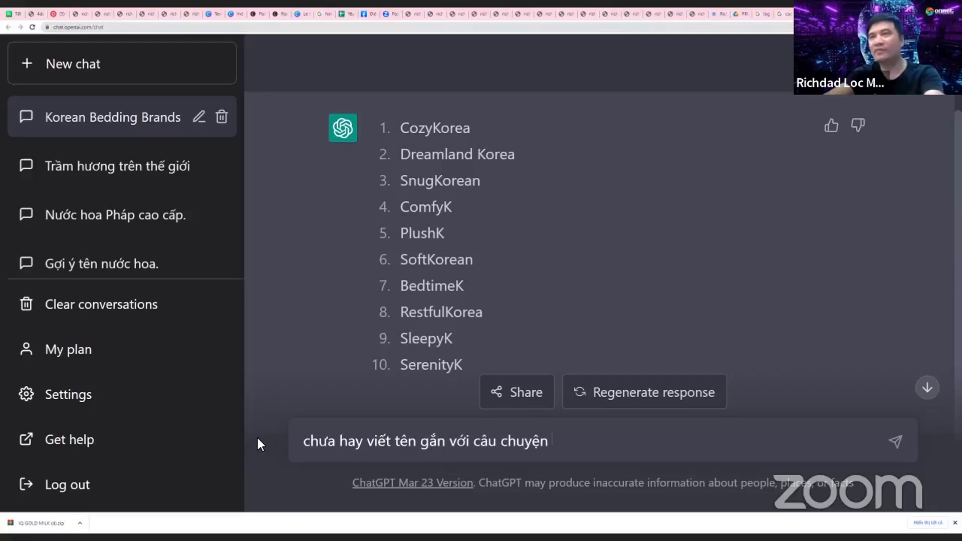
text( cổ tích)
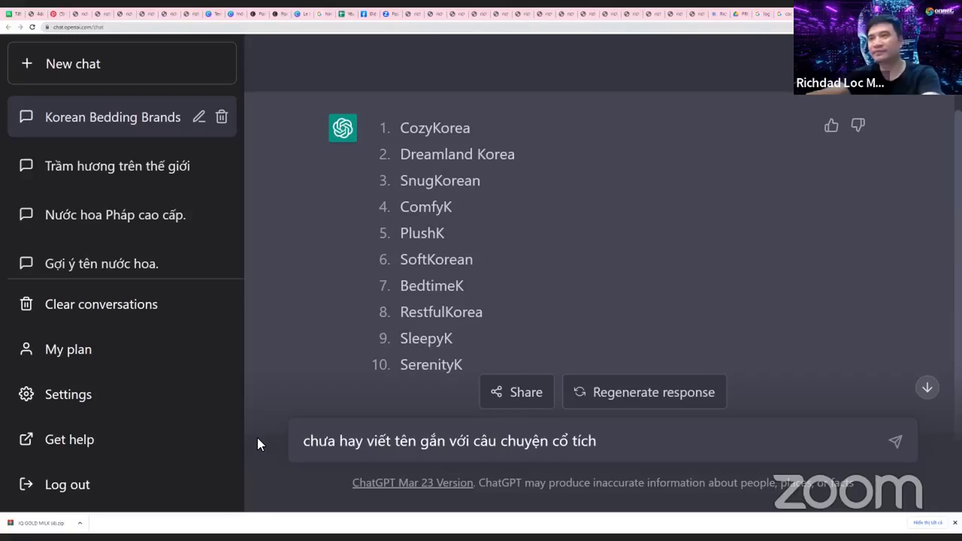
key(Return)
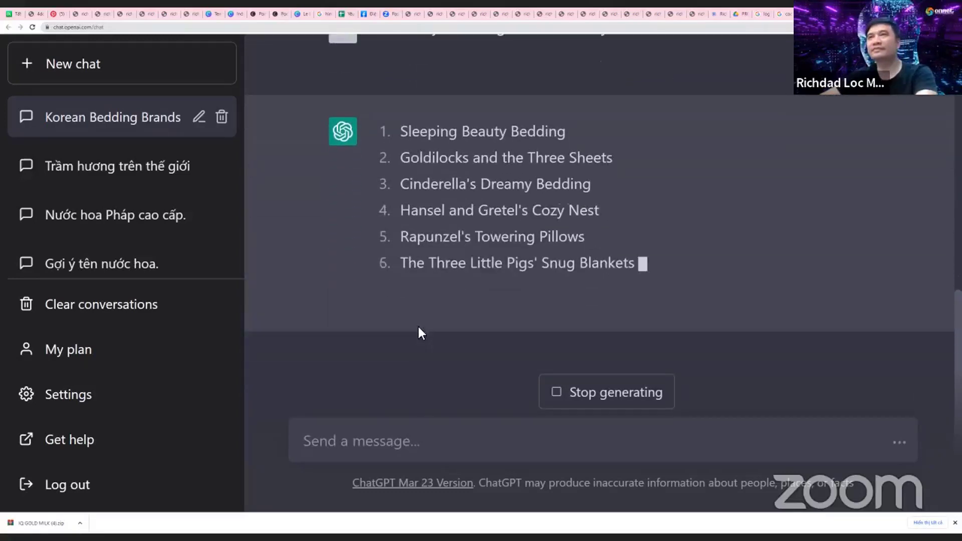
Send the follow-up request "tên thật ngắn gọn, 2 từ thôi" for very short two-word names
scroll(422, 340, up, 1)
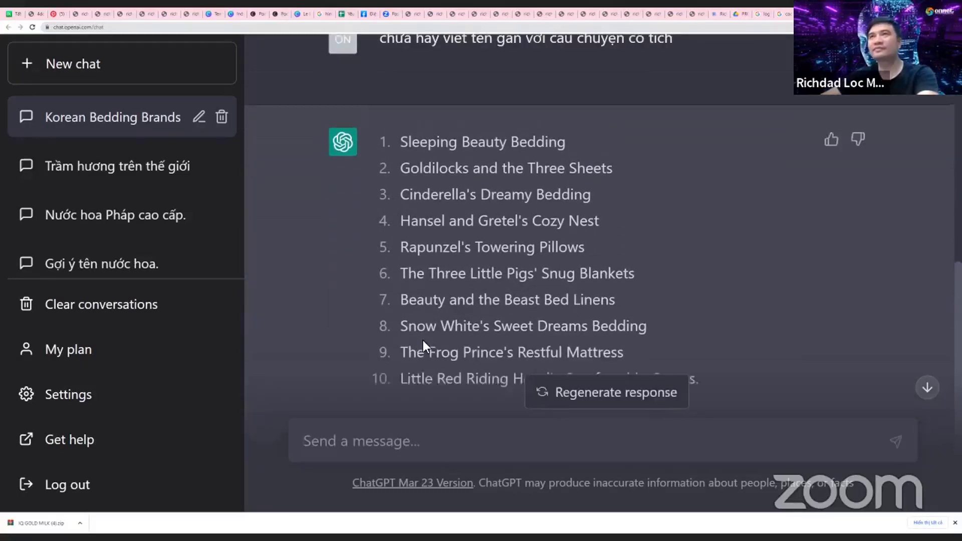
scroll(421, 338, down, 2)
text(tên)
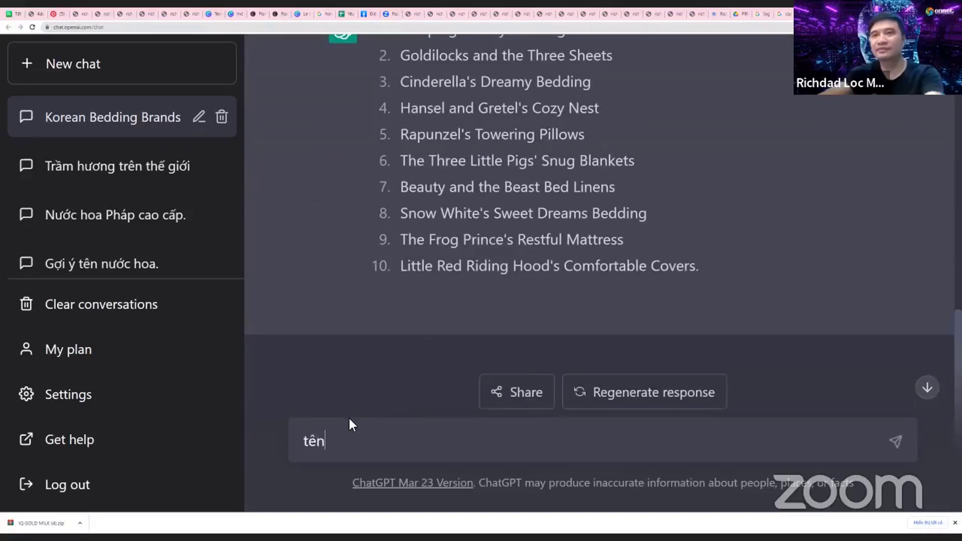
text( thật nagwns)
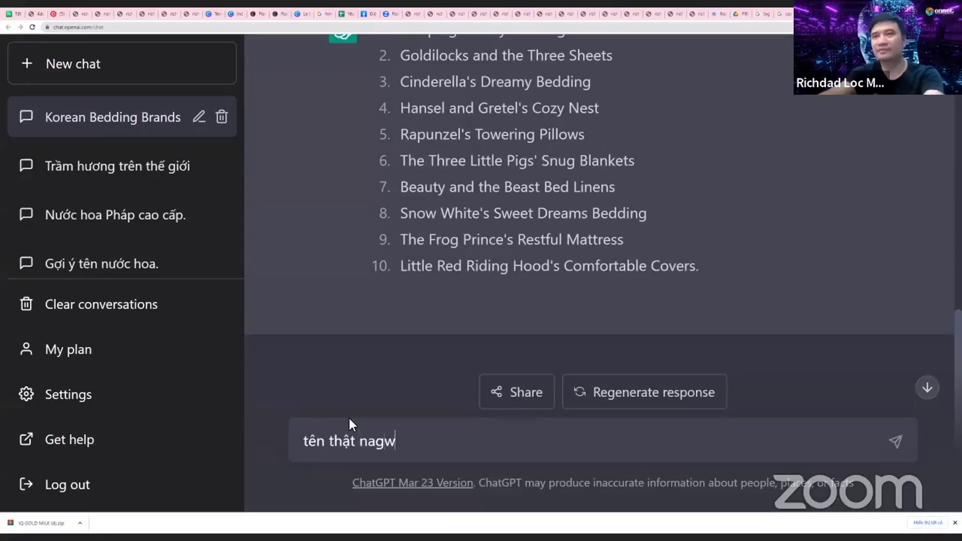
key(BackSpace)
key(BackSpace)
key(BackSpace)
key(BackSpace)
key(BackSpace)
text(g)
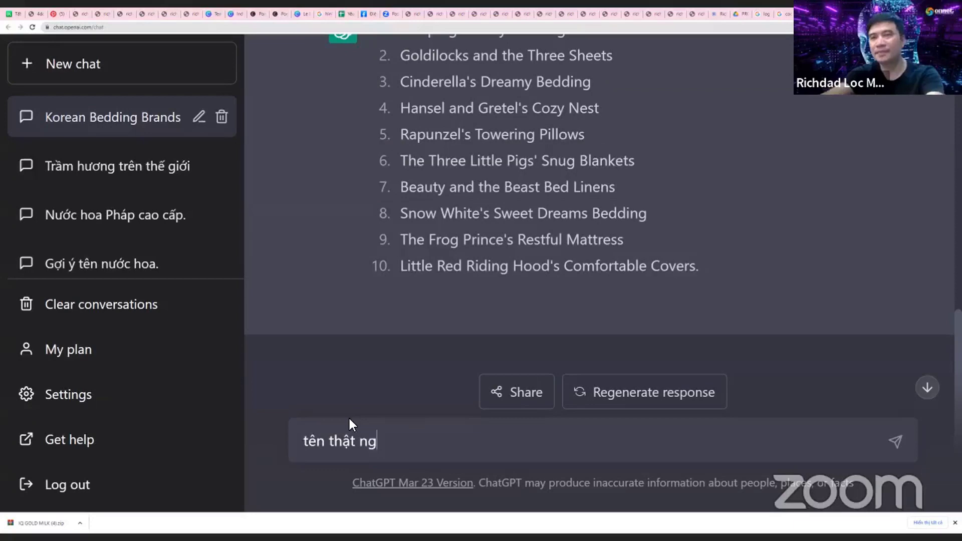
text(ắn gonj, 2 tuwf th)
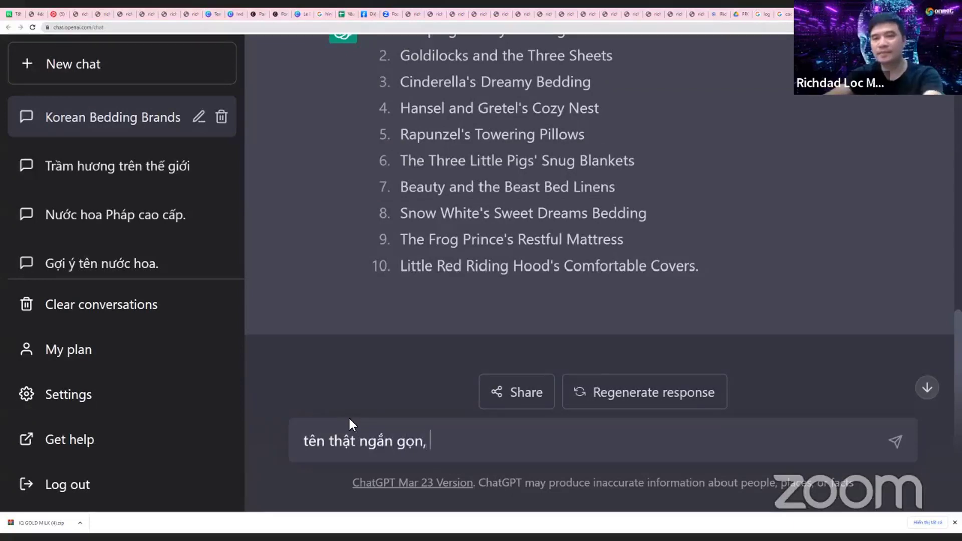
text(ooi)
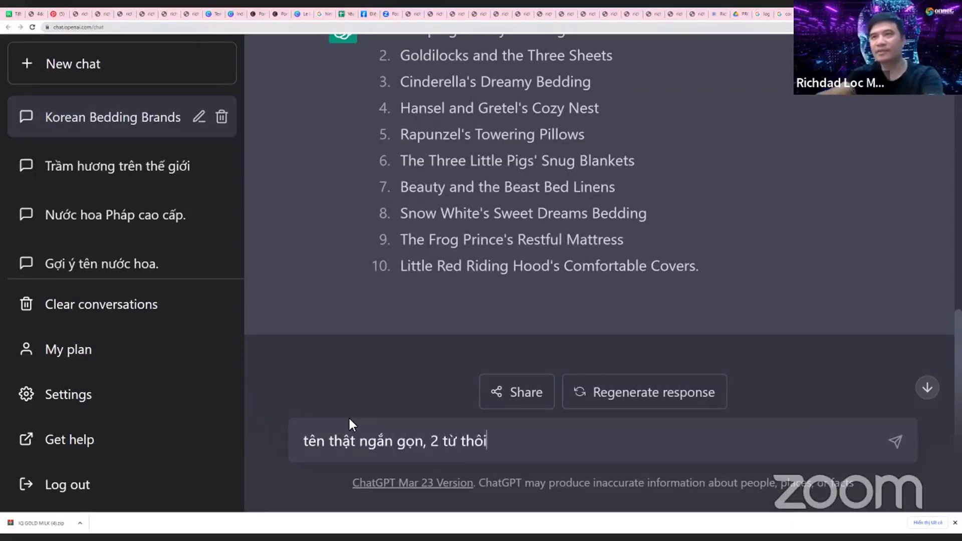
key(Return)
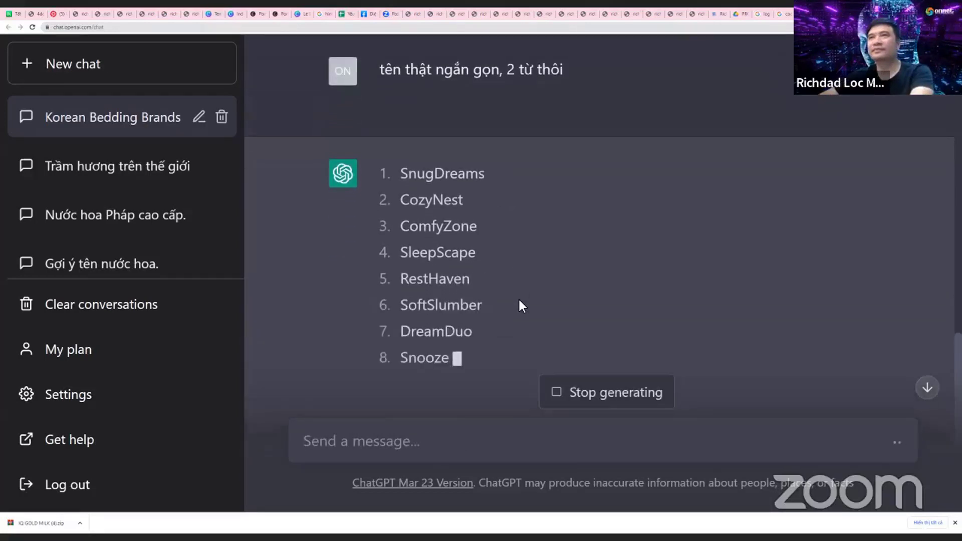
Examine the short brand name suggestions and compare them with the earlier fairy-tale names
scroll(519, 306, down, 2)
scroll(519, 305, up, 8)
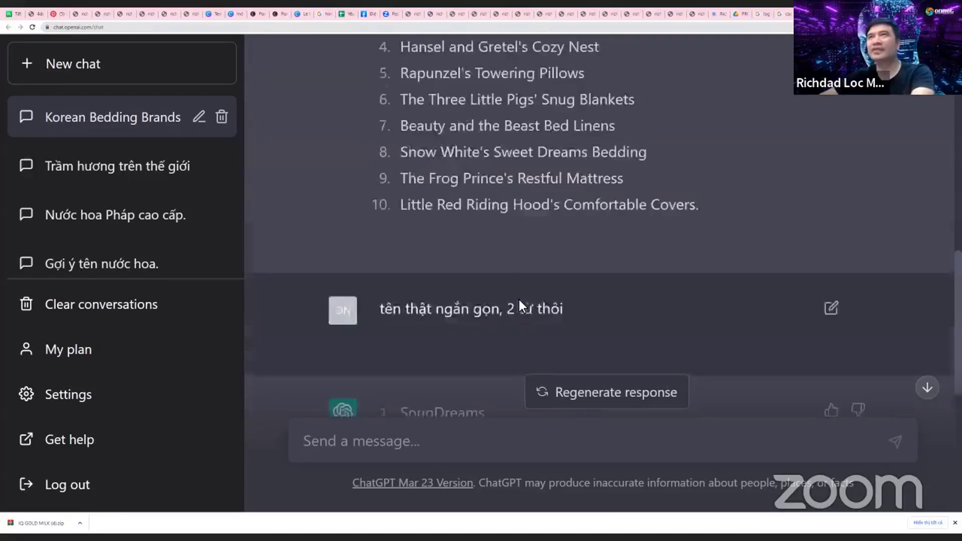
scroll(519, 300, up, 5)
scroll(518, 298, down, 11)
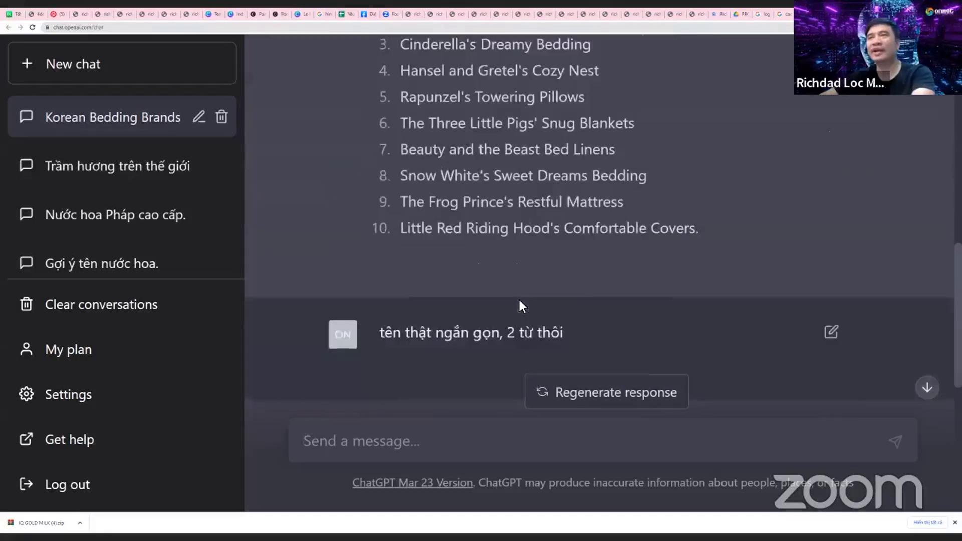
scroll(519, 300, down, 3)
scroll(519, 300, up, 2)
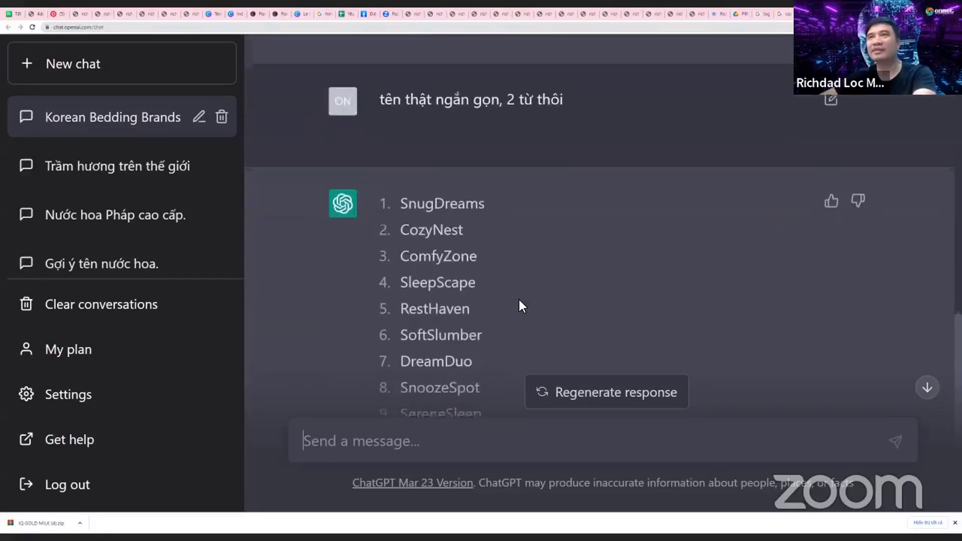
scroll(519, 300, down, 1)
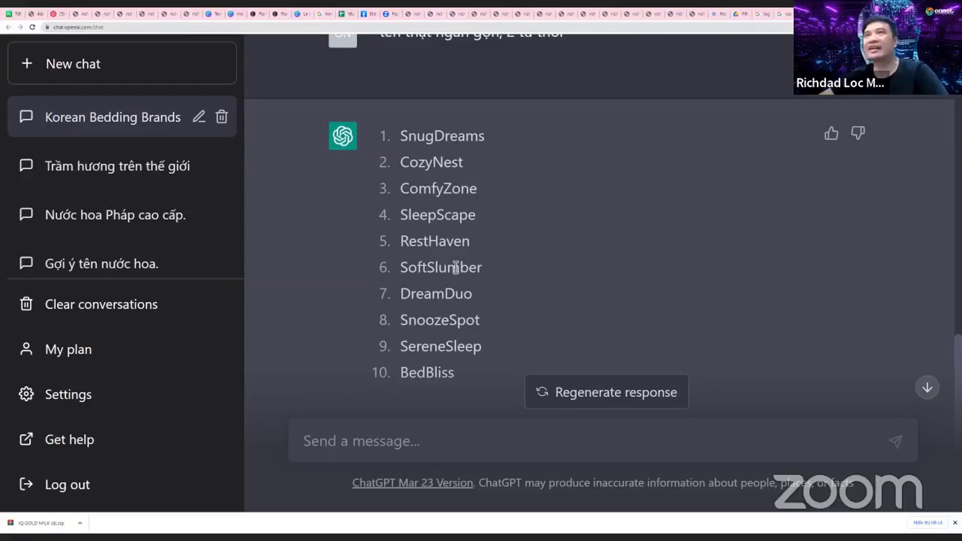
scroll(456, 267, down, 1)
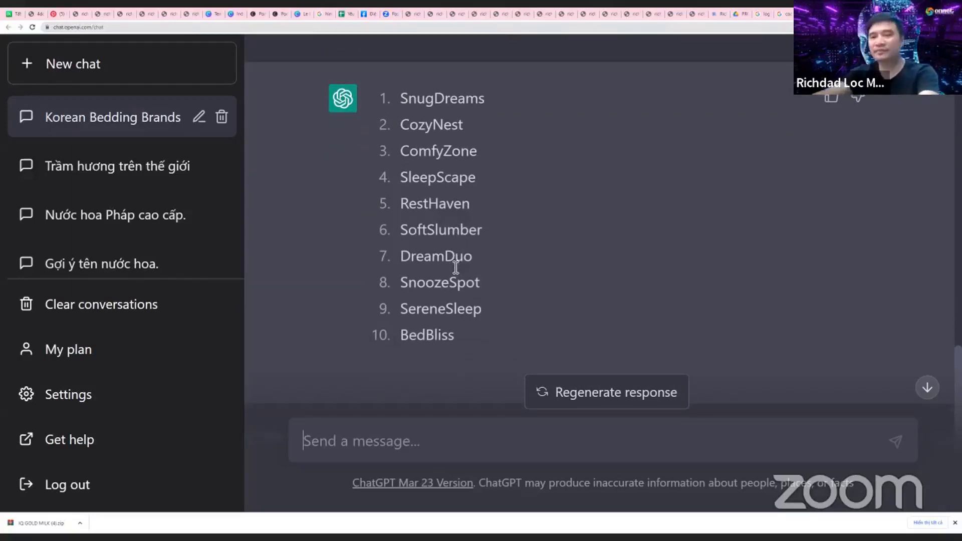
text(gợi ý tiếp 10 tên)
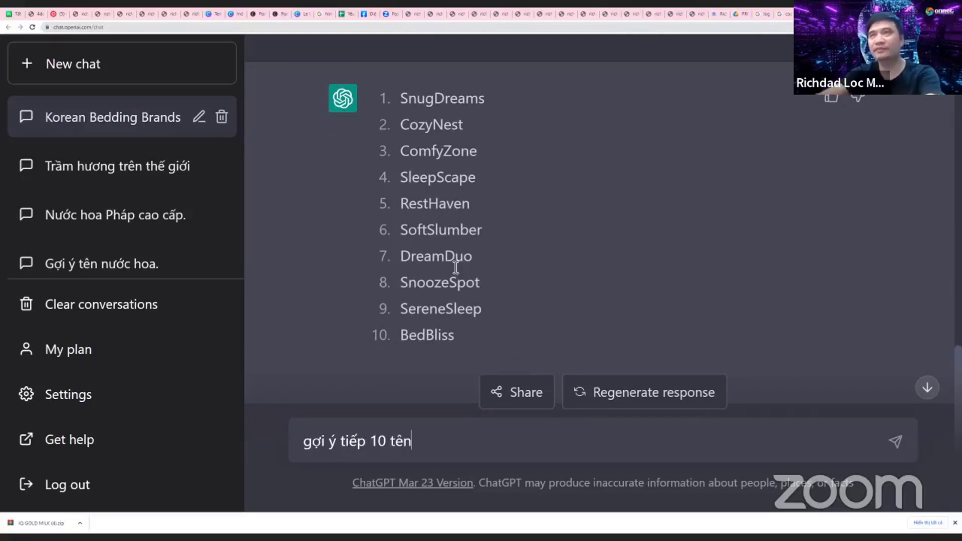
text( gắn với câu chuye)
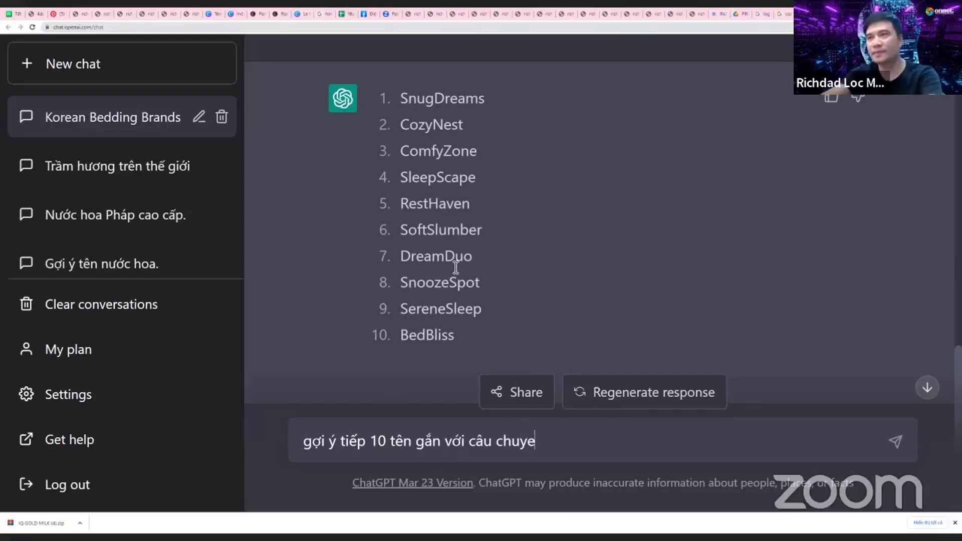
key(BackSpace)
text(ện cổ tích, h)
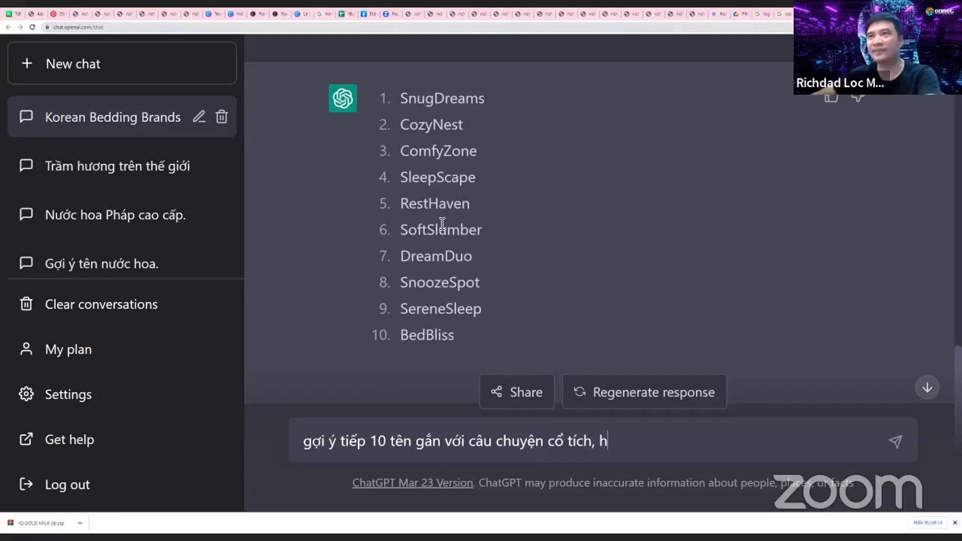
Copy the suggested name SereneSleep and replace the whole drafted message with it
drag(486, 316, 390, 308)
key(ctrl+c)
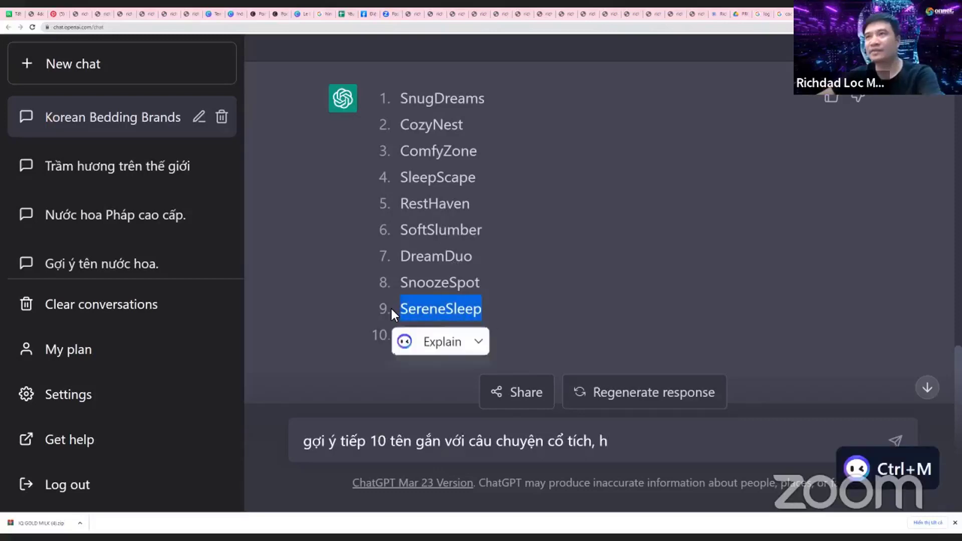
click(424, 444)
key(ctrl+a)
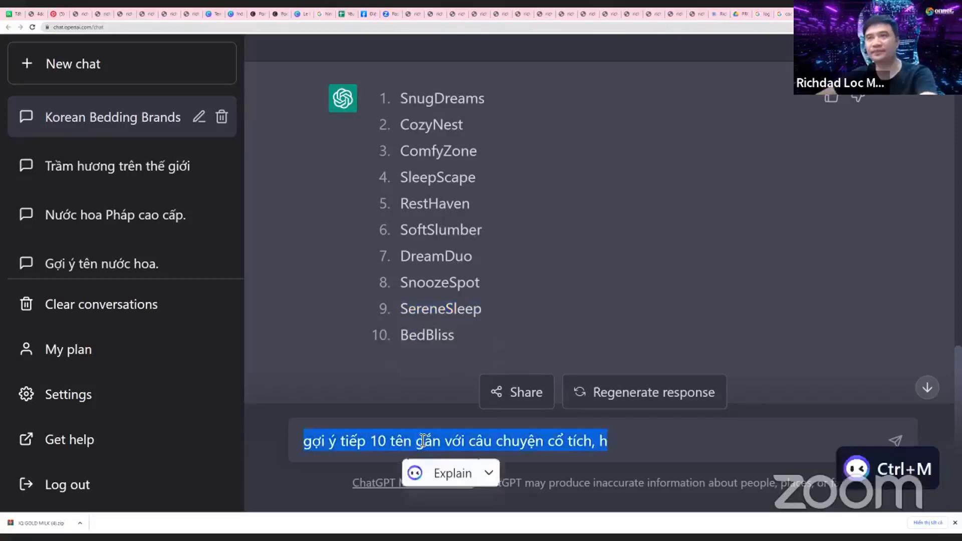
key(ctrl+v)
Insert "viết slogan cho thương hiệu" before SereneSleep in the drafted message and send it
click(303, 441)
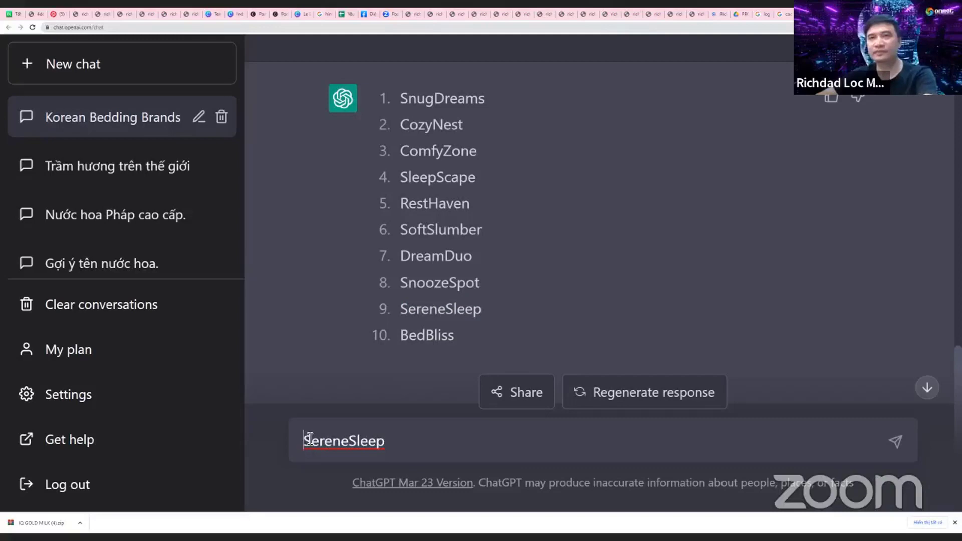
text(vềiết slog)
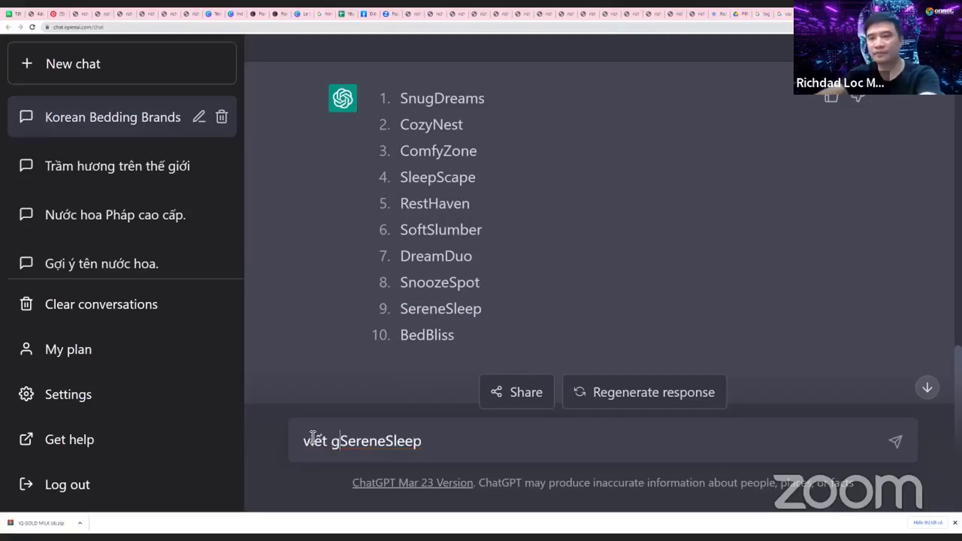
text(an cho )
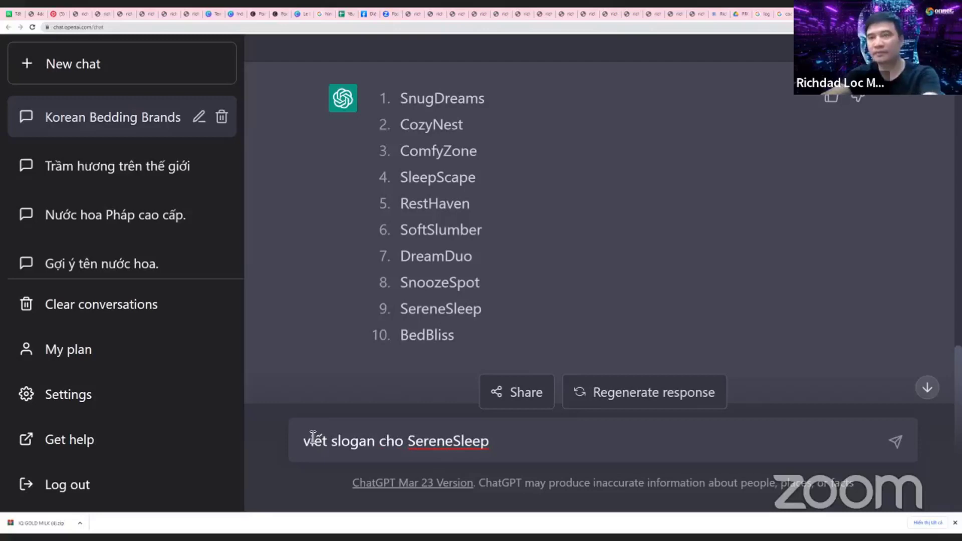
text(thương hiệu)
key(Return)
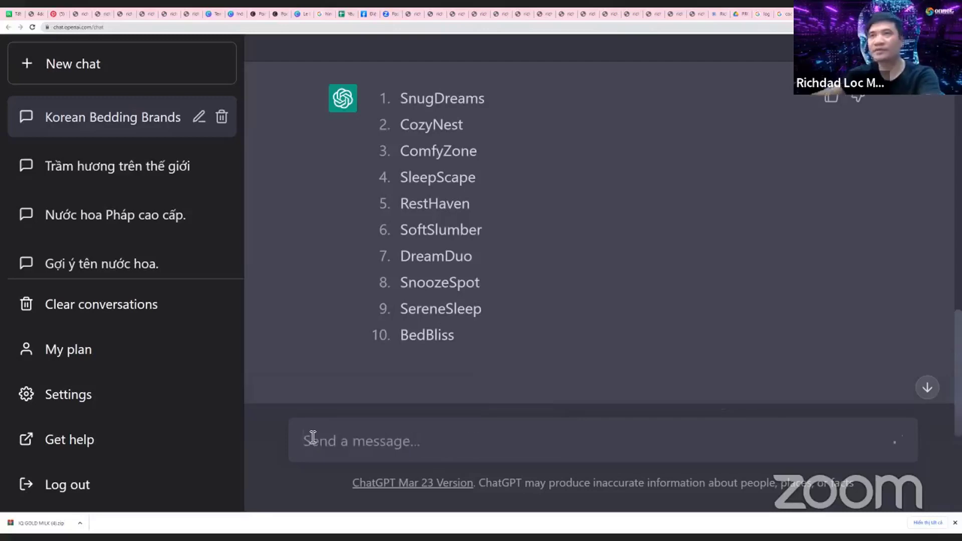
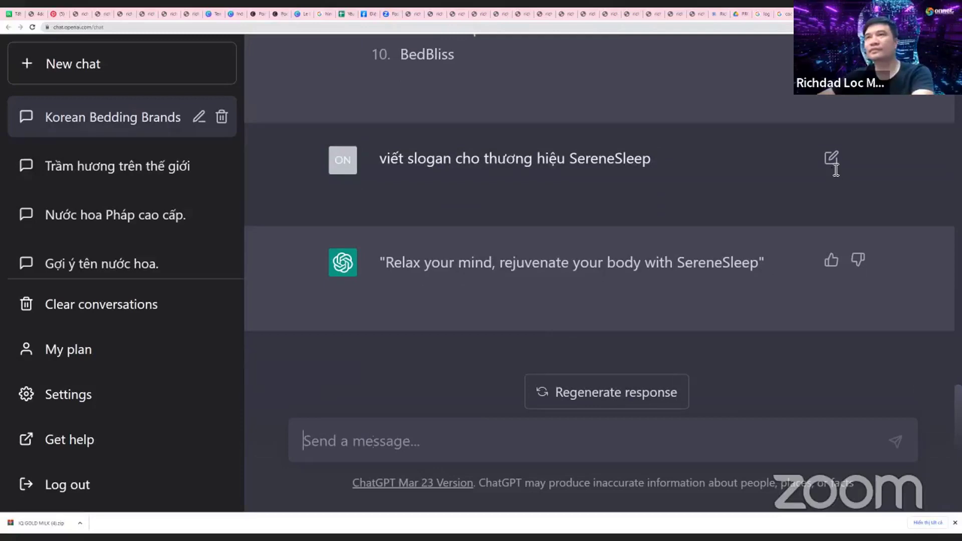
text(nga)
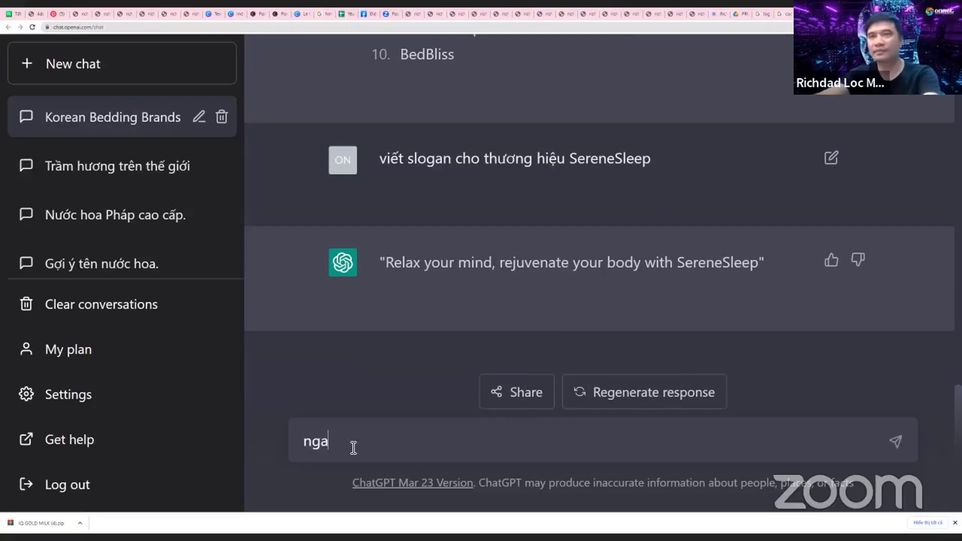
key(BackSpace)
key(BackSpace)
key(BackSpace)
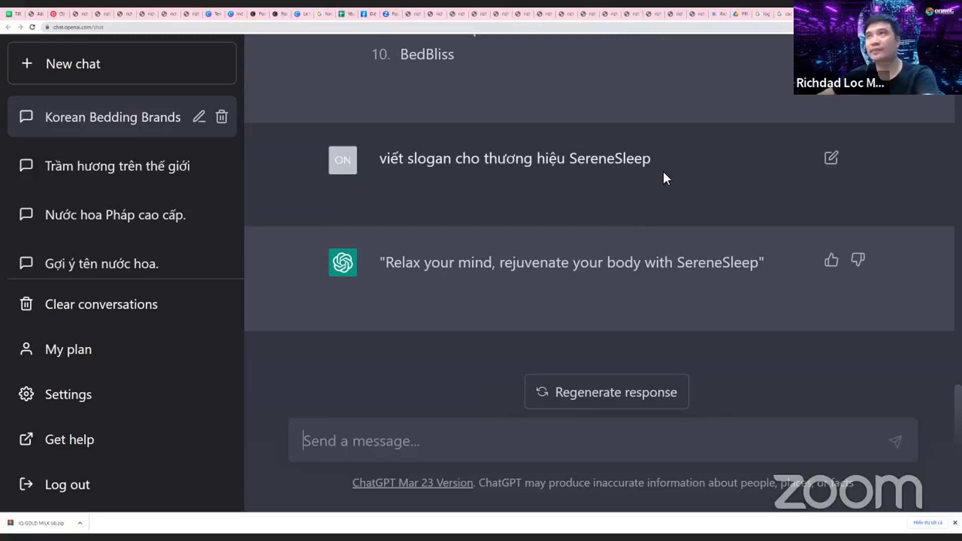
Copy the SereneSleep slogan request into a new message, append "thật ngắn gọn" and send it
drag(663, 172, 375, 165)
key(ctrl+c)
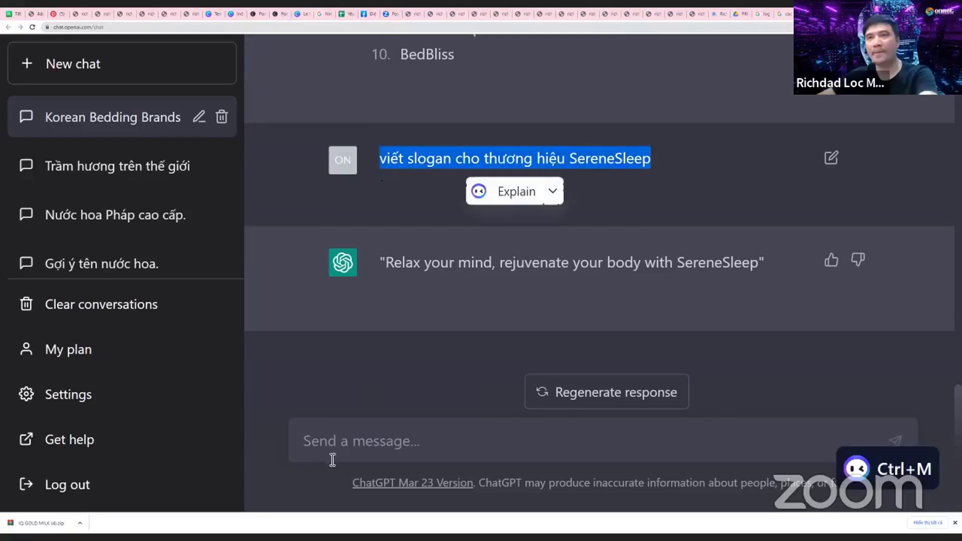
click(332, 460)
key(ctrl+v)
text(tha)
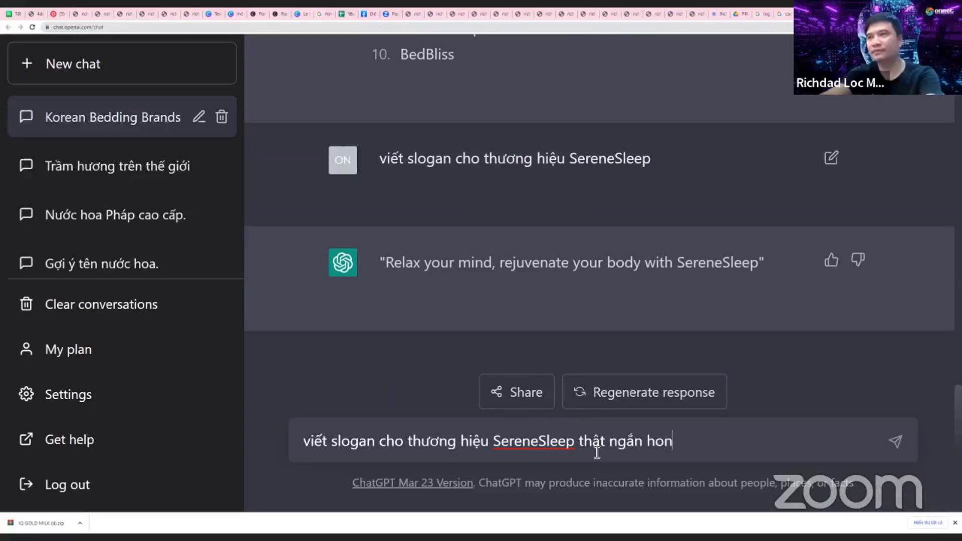
key(Return)
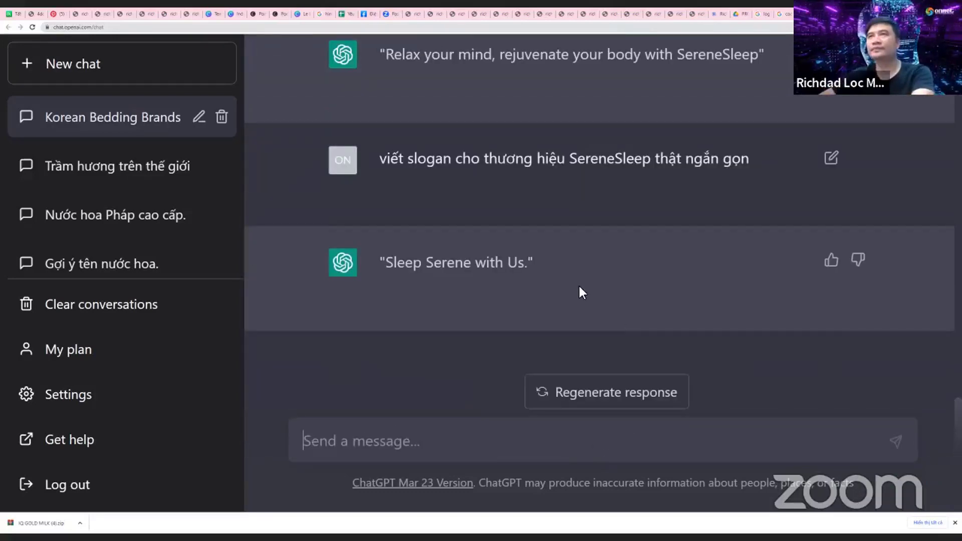
Send the follow-up "thêm 5 gợi ý nữa" to request five more slogans
text(th)
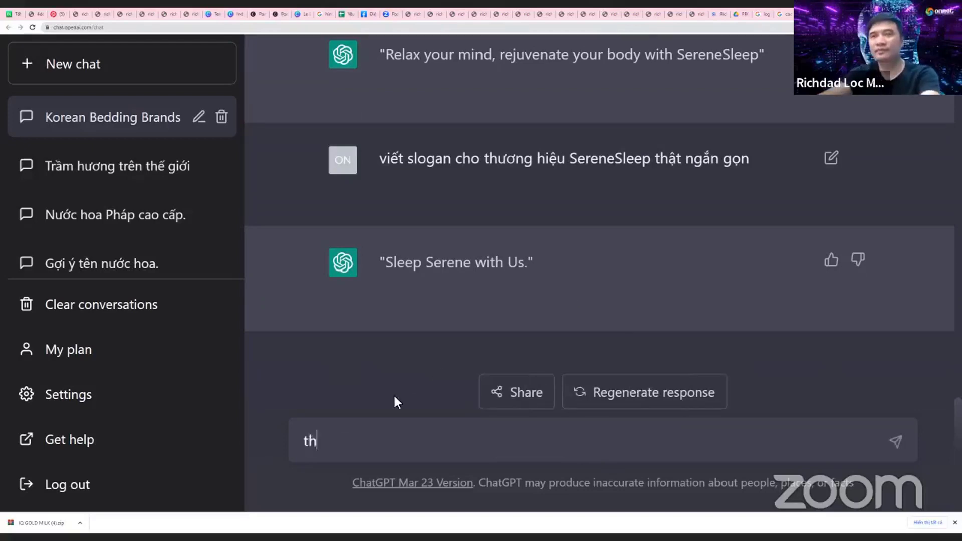
text(êm 5 gợi ý nu)
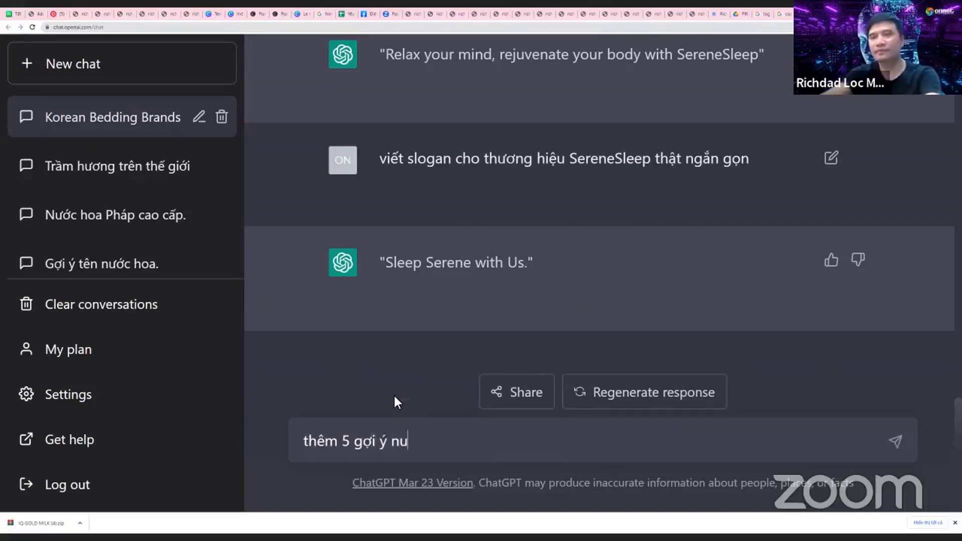
key(BackSpace)
text(ữa)
key(Return)
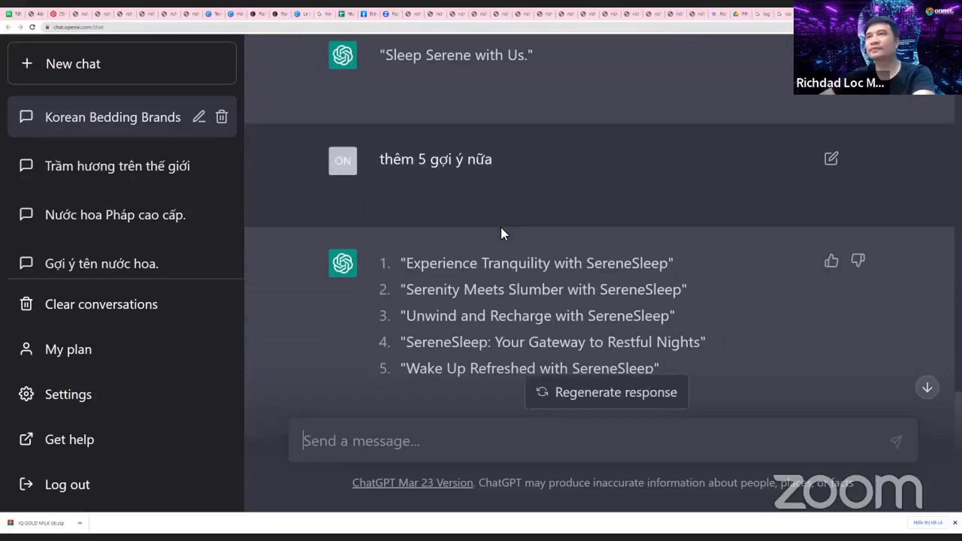
Select the brand name SereneSleep in the short-slogan request and switch to the Canva logo design
scroll(500, 225, down, 2)
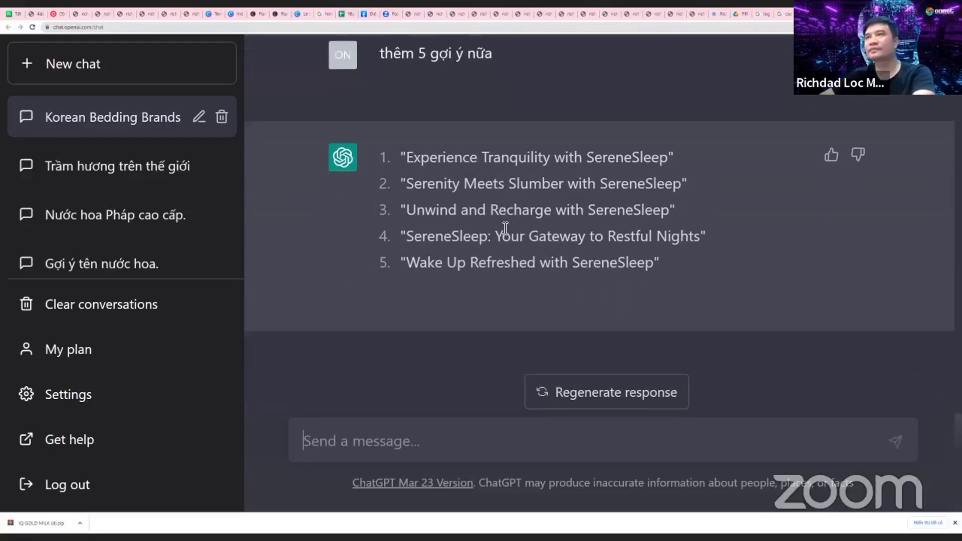
scroll(501, 227, up, 5)
scroll(501, 225, up, 1)
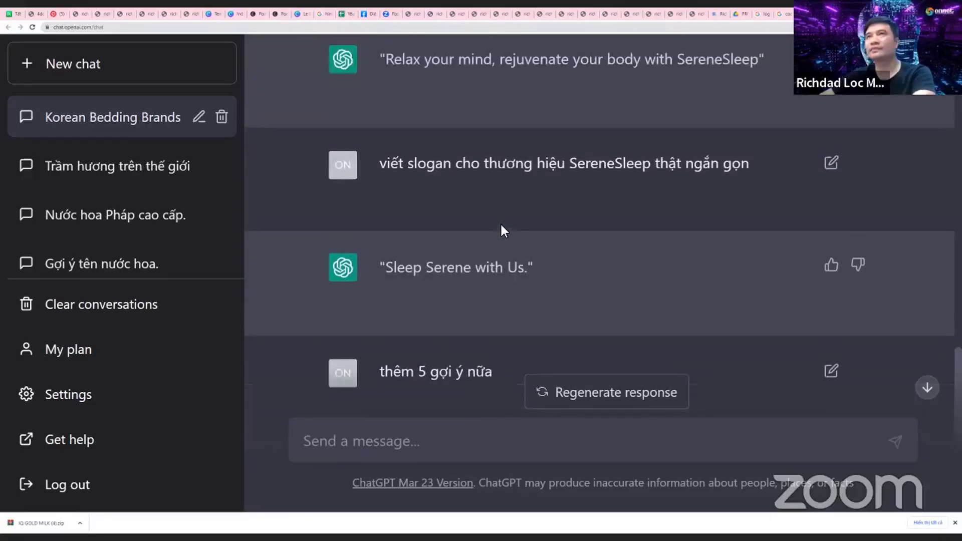
scroll(501, 225, up, 2)
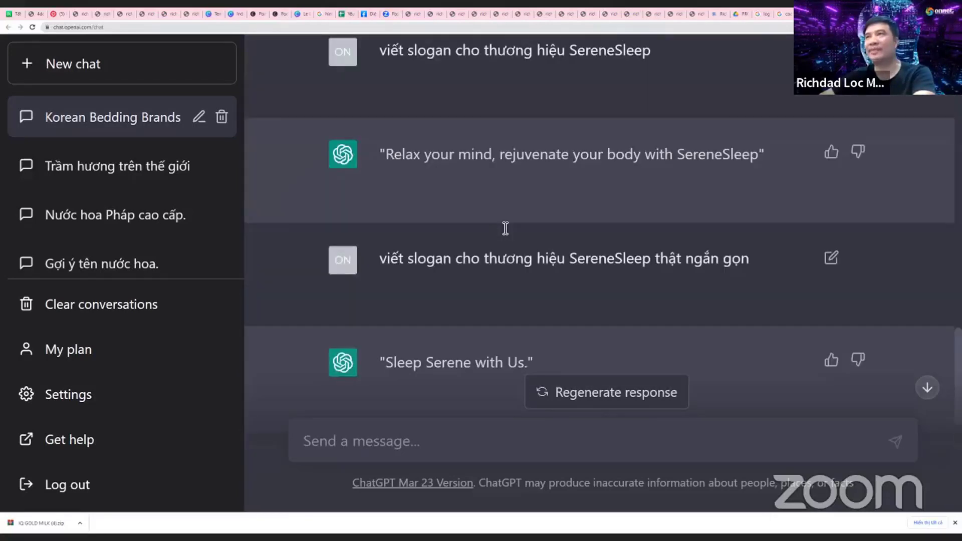
drag(655, 261, 574, 258)
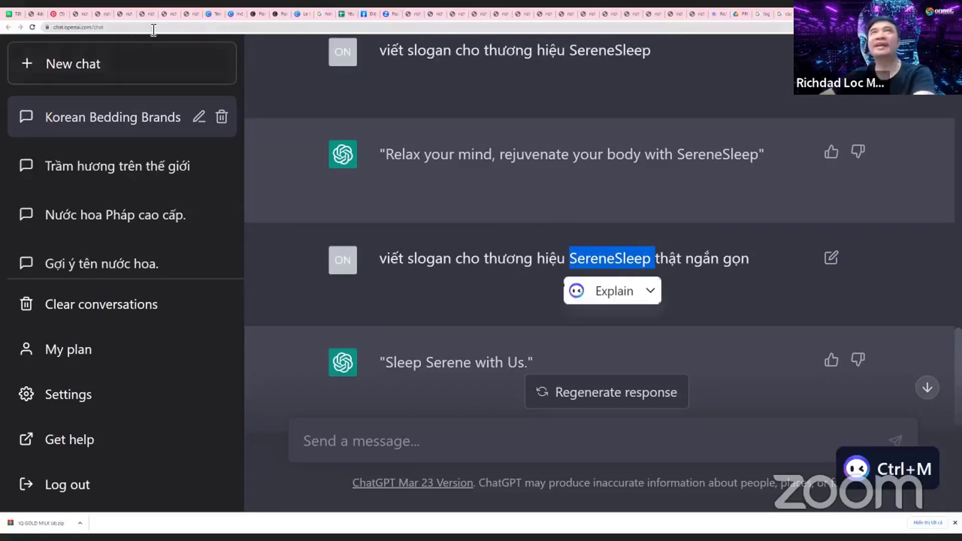
click(236, 13)
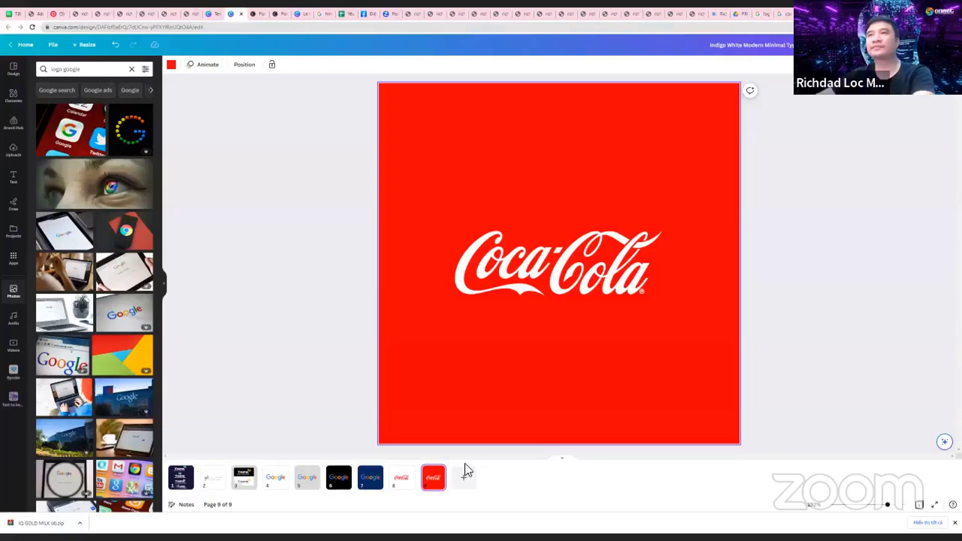
Add a new page after the red Coca-Cola page and set its background to white
click(464, 479)
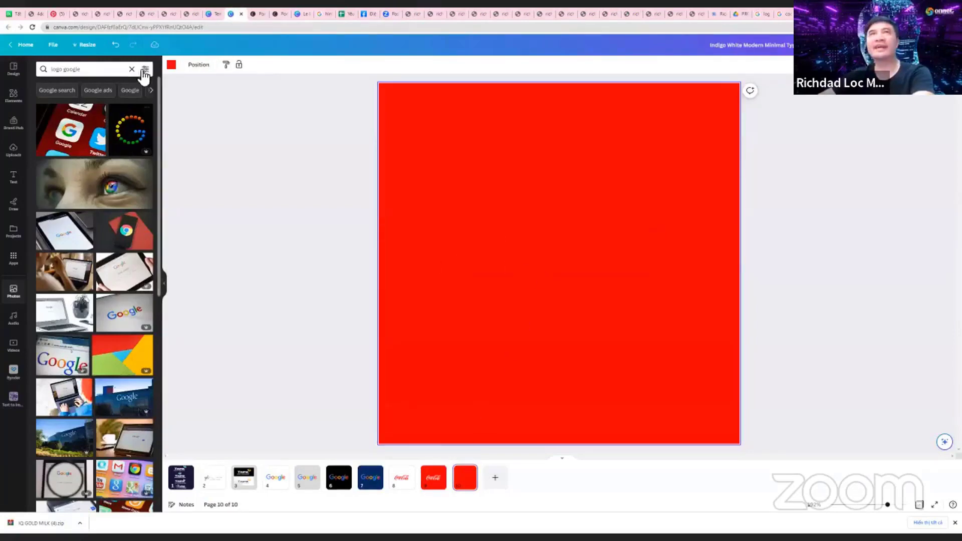
click(172, 69)
click(123, 131)
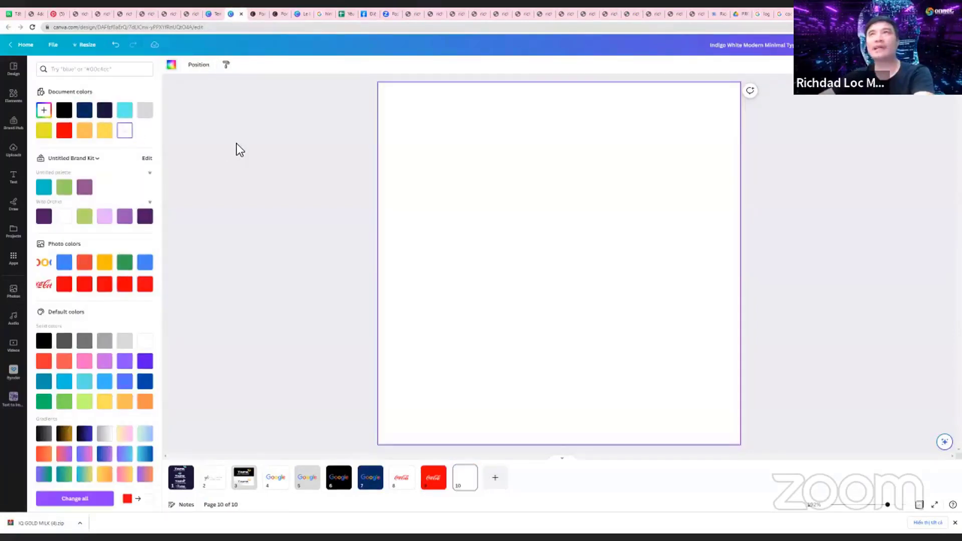
Place the text SERENESLEEP twice on the white page, one copy above the other
click(512, 226)
text(SERENESLEEP)
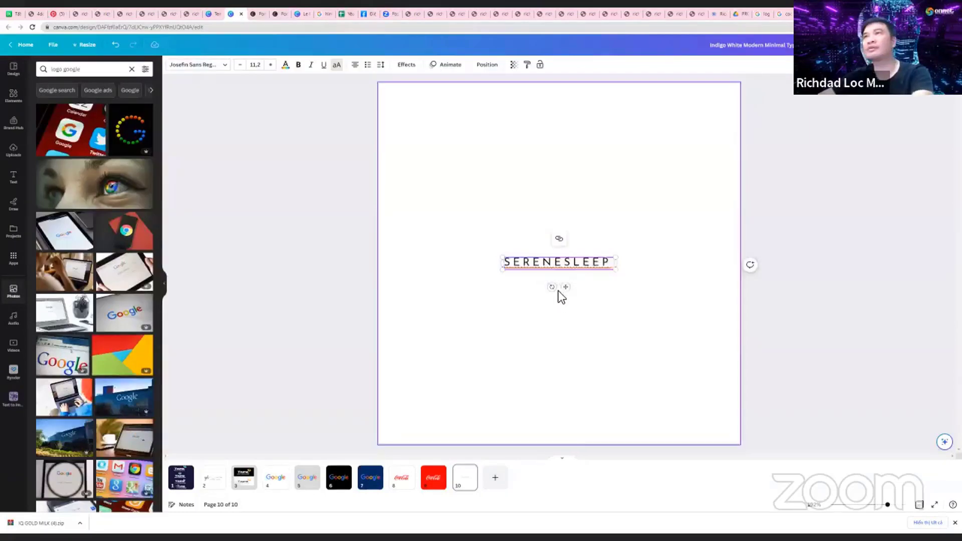
drag(557, 265, 539, 239)
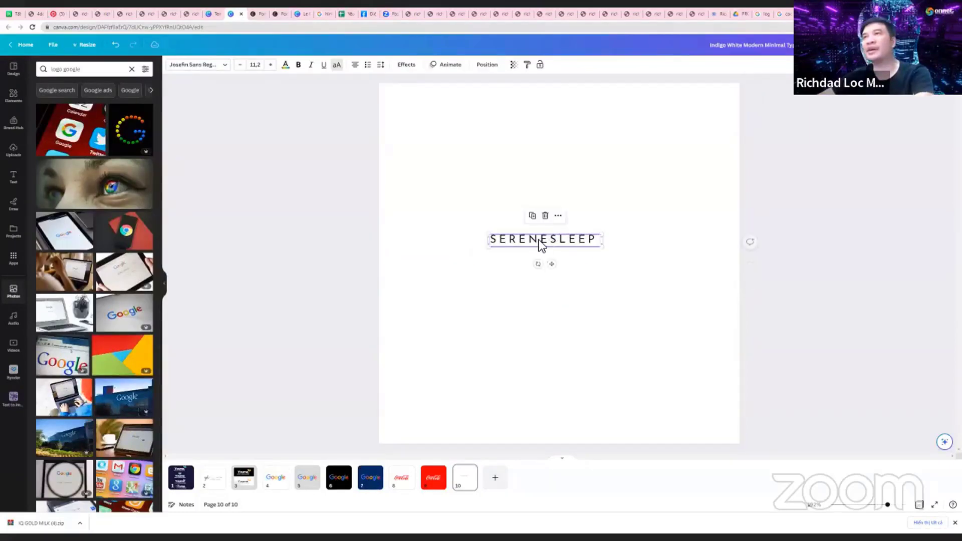
click(516, 315)
text(SERENESLEEP)
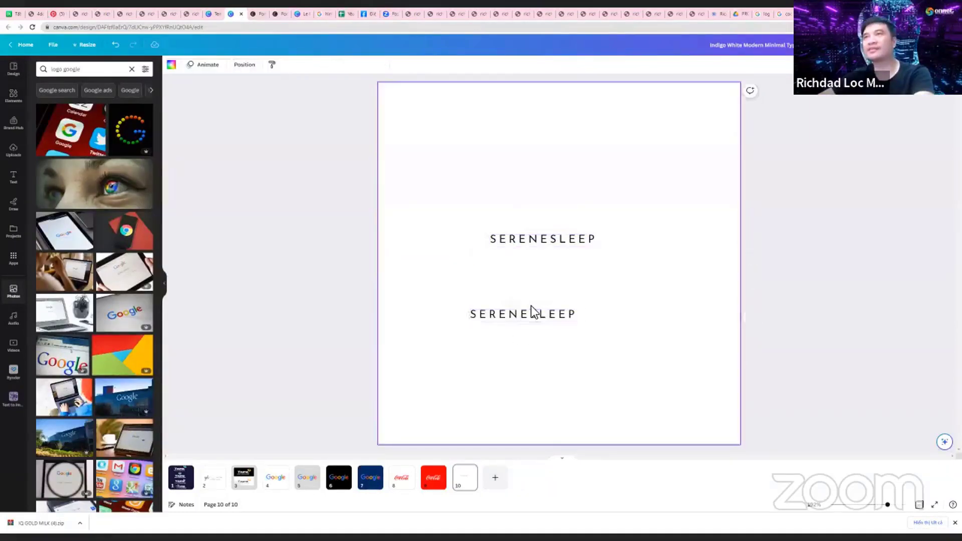
Insert a space in the lower brand name so that it reads SERENE SLEEP
click(527, 314)
double_click(527, 315)
click(530, 315)
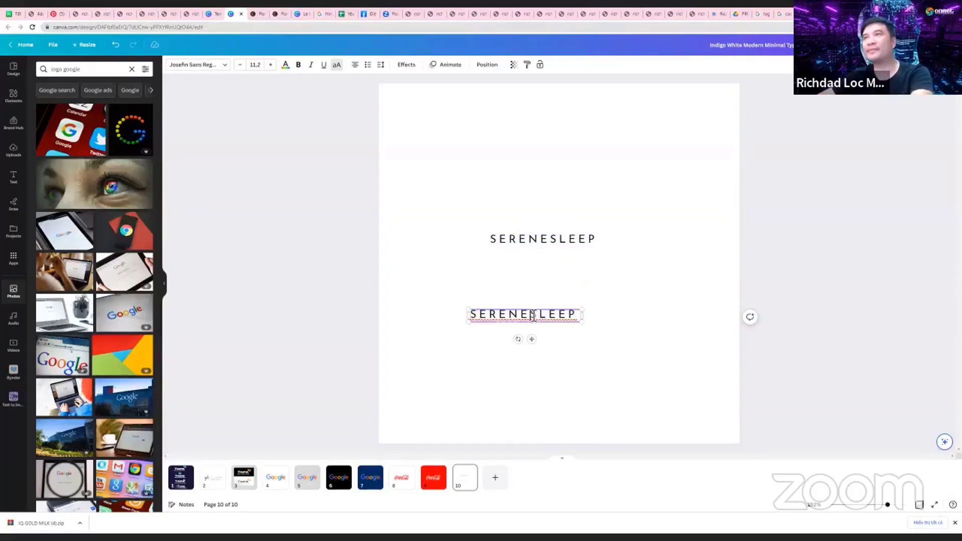
click(626, 285)
Delete the unspaced SERENESLEEP text, move SERENE SLEEP up in its place and enlarge it to font size 20.6
click(543, 245)
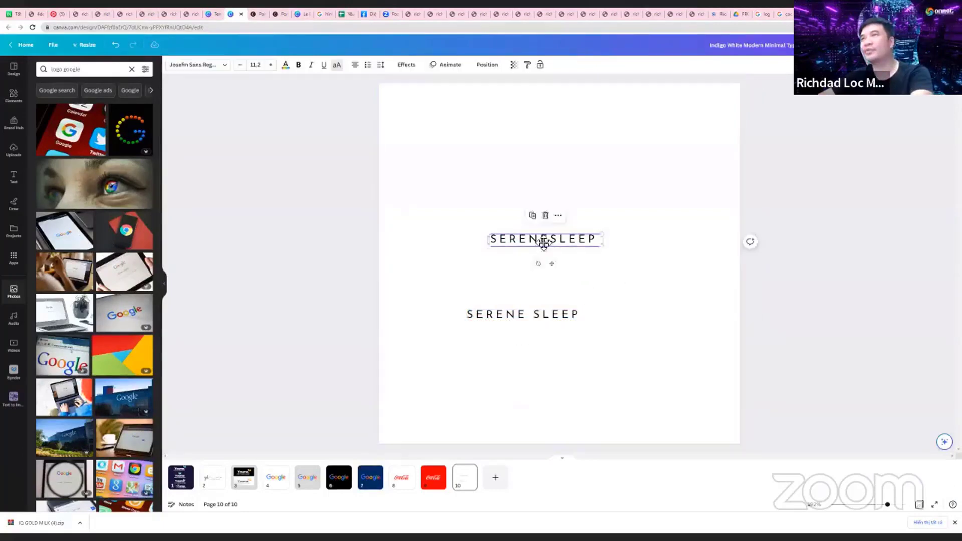
drag(543, 245, 493, 258)
key(Delete)
drag(516, 317, 514, 259)
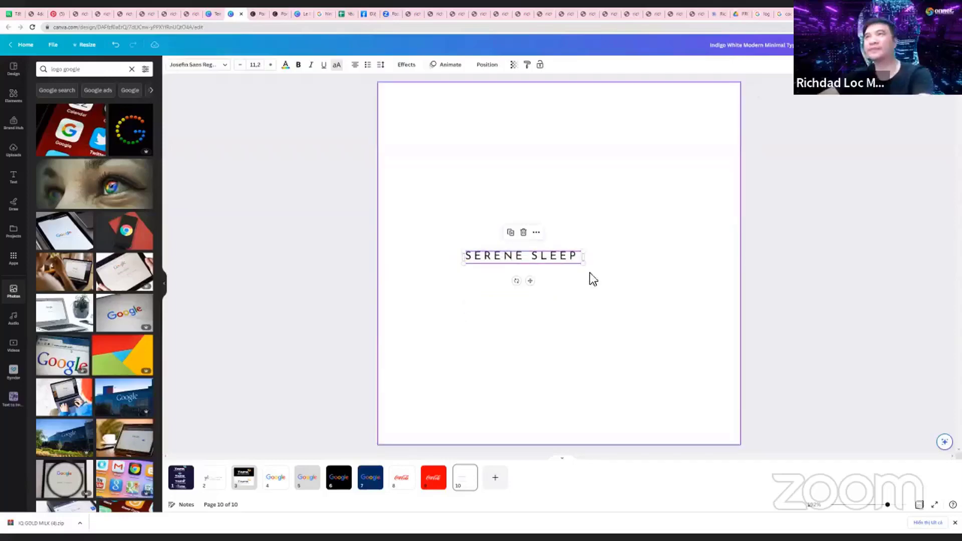
drag(584, 263, 569, 240)
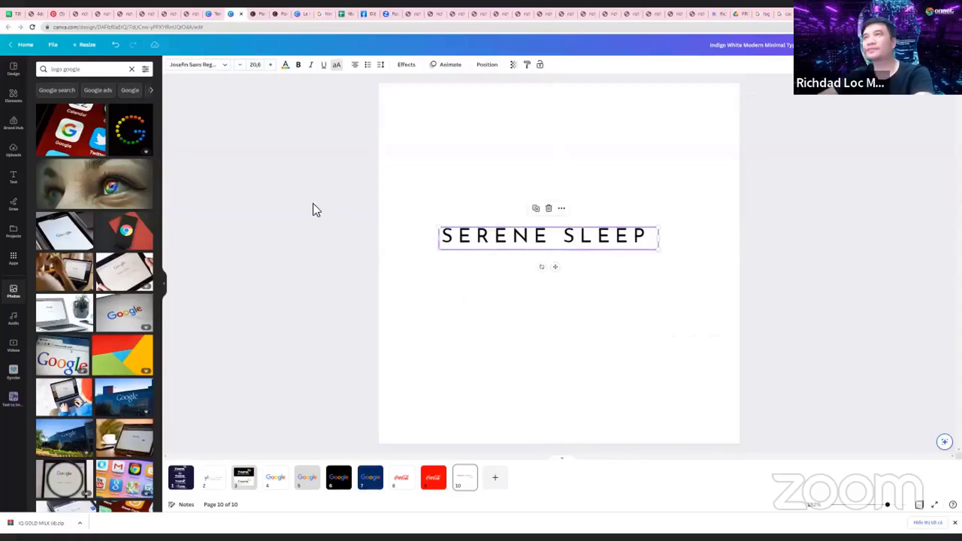
Return to the full list of logo templates, browse it and open the template search
click(13, 69)
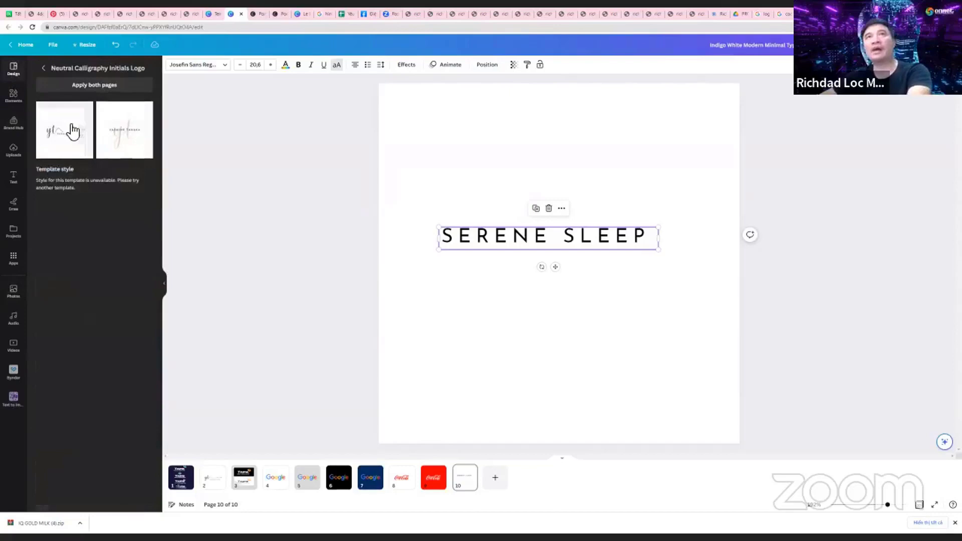
click(45, 68)
scroll(119, 279, down, 2)
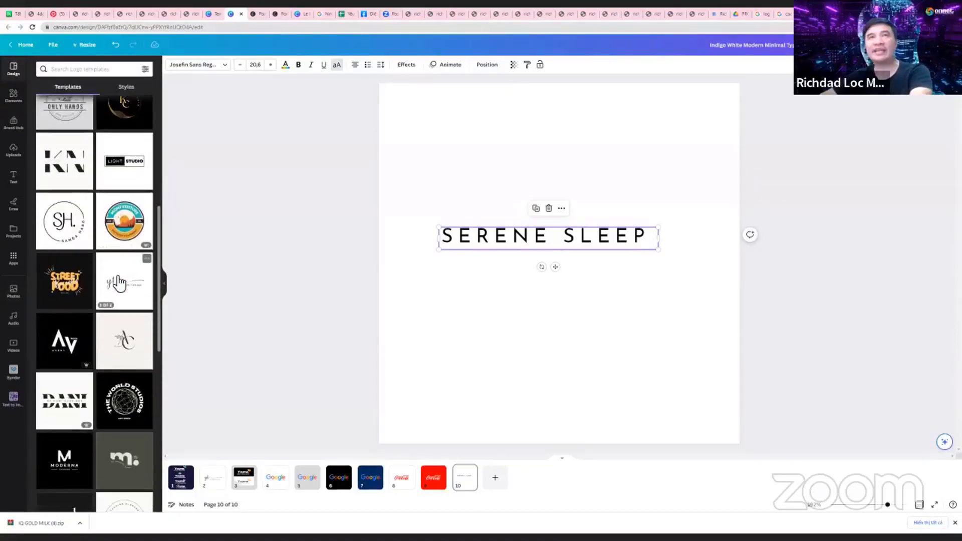
scroll(61, 155, up, 3)
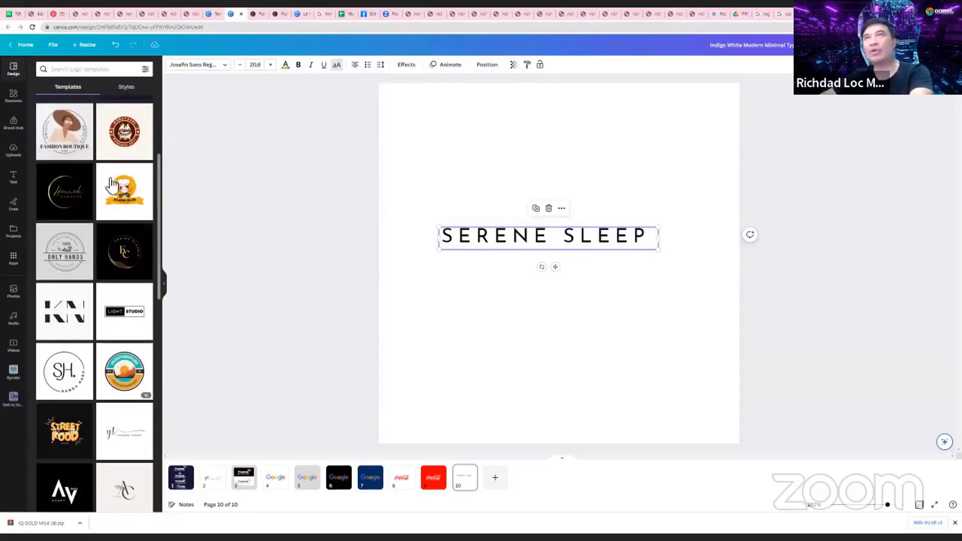
click(81, 69)
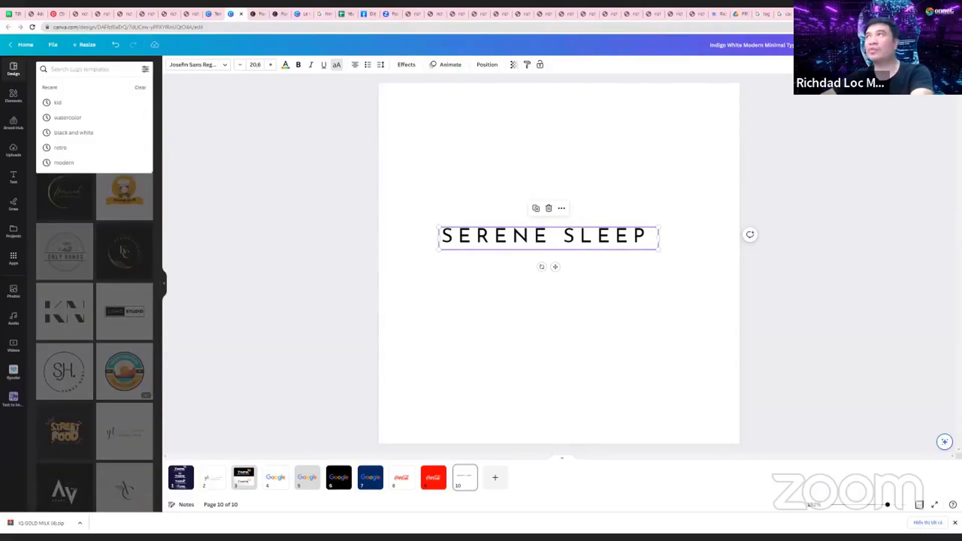
Open Google's translator in a new browser tab, translate "đệm" from Vietnamese to English and copy the translation
key(ctrl+t)
text(tr)
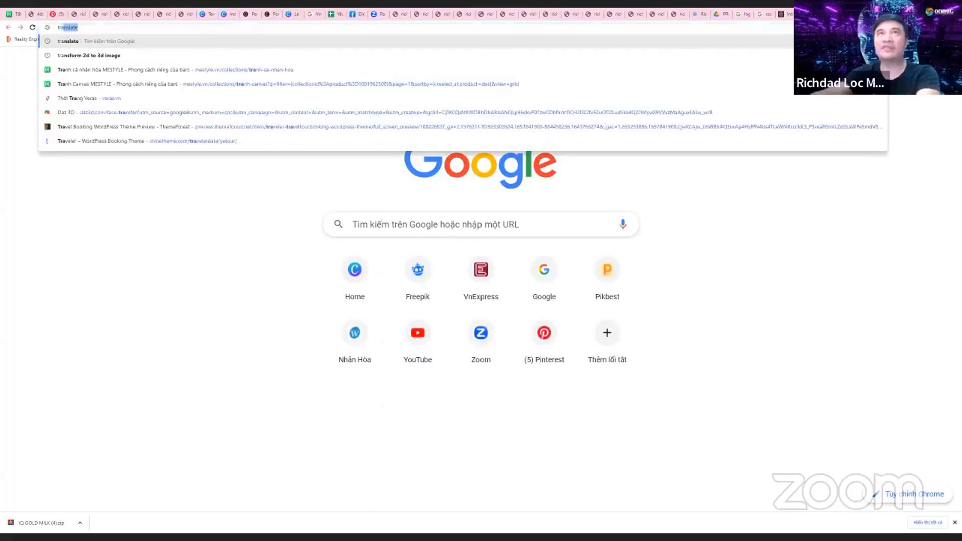
key(Return)
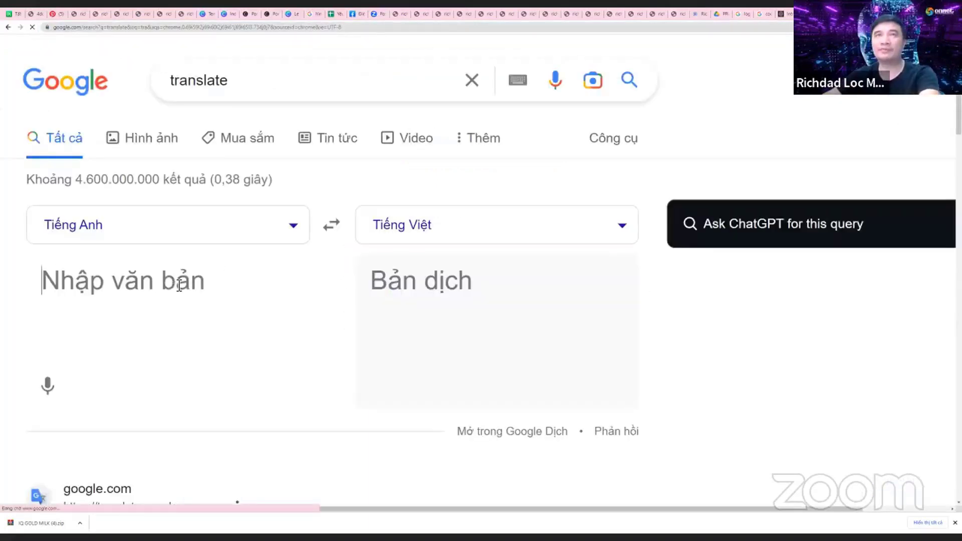
text(đệm)
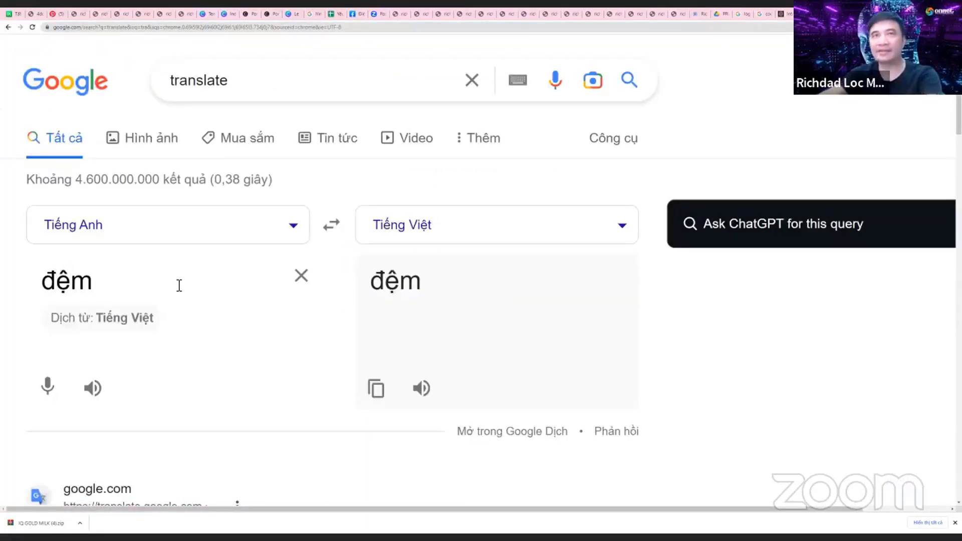
click(127, 315)
drag(491, 283, 337, 293)
key(ctrl+c)
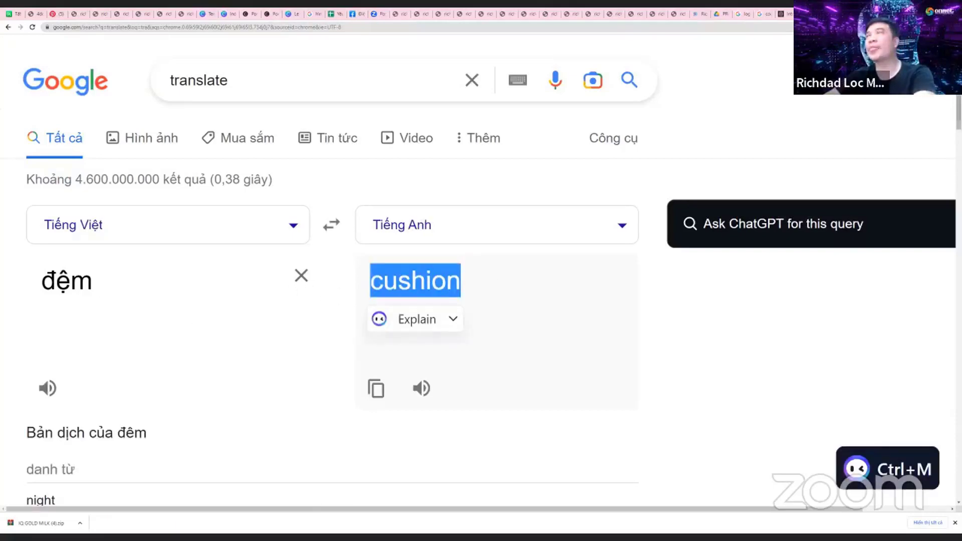
Switch back to the Canva design and search the logo templates for "cushion"
click(288, 14)
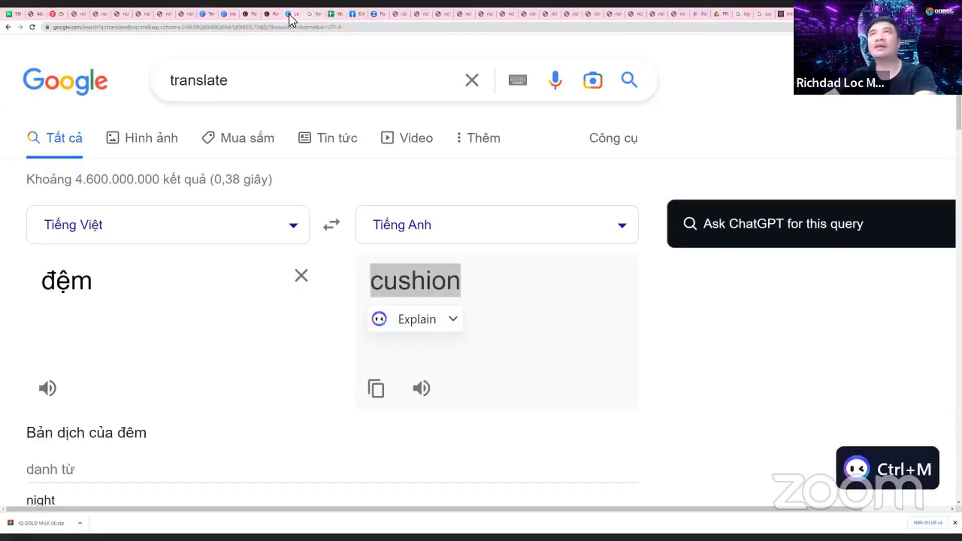
click(233, 16)
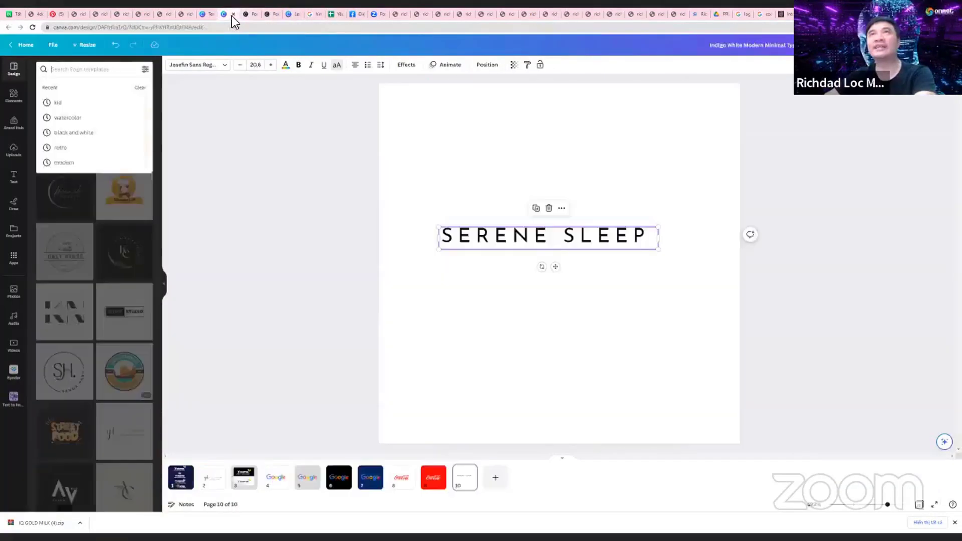
click(93, 69)
key(ctrl+v)
key(Return)
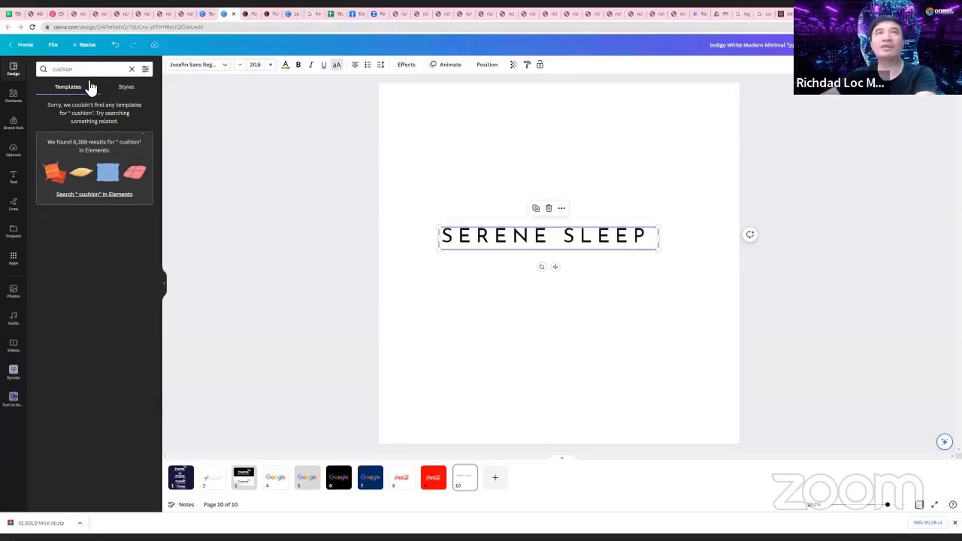
Replace the template search term with "fashion" and run the search
click(87, 70)
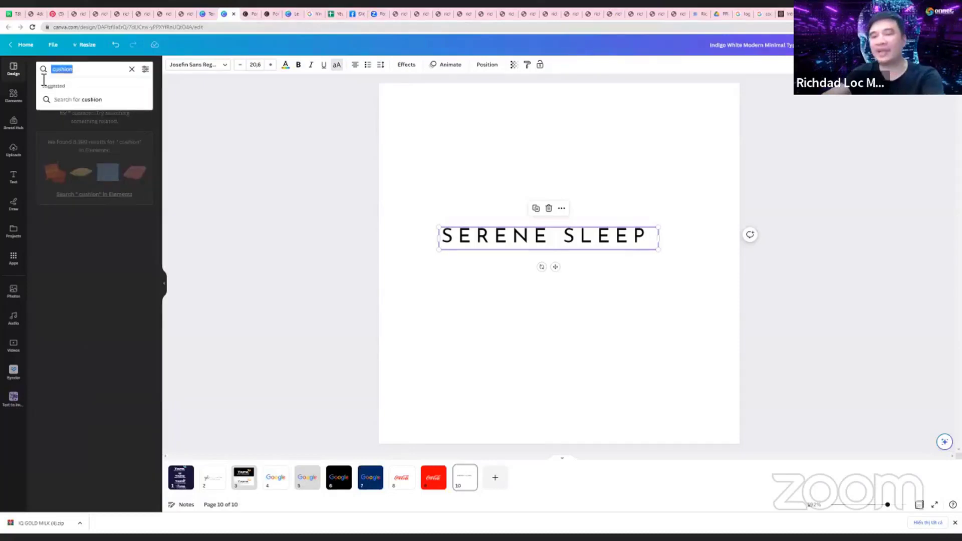
text(fhas)
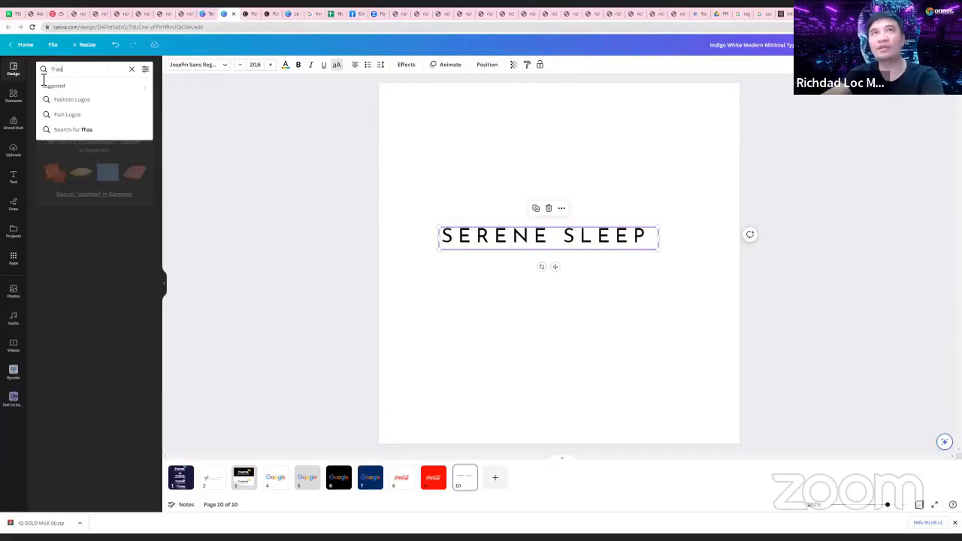
key(BackSpace)
text(ashion)
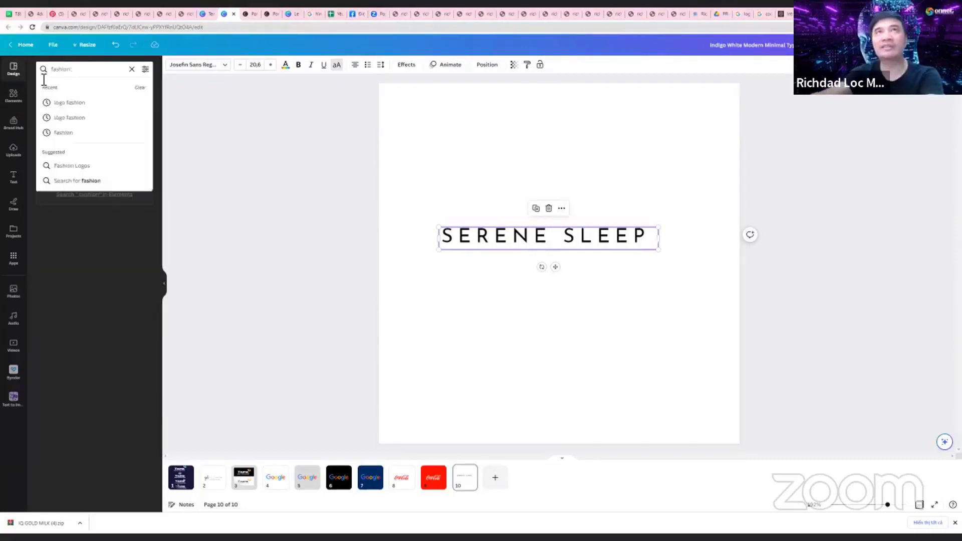
key(Return)
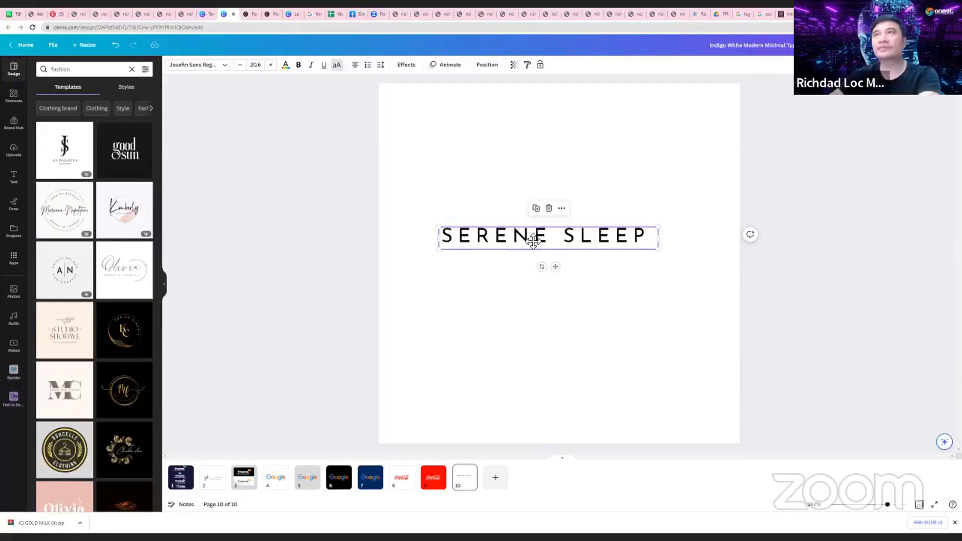
Replace the current page with the "good sun" logo template and delete its dark background photo
drag(533, 241, 533, 309)
click(129, 155)
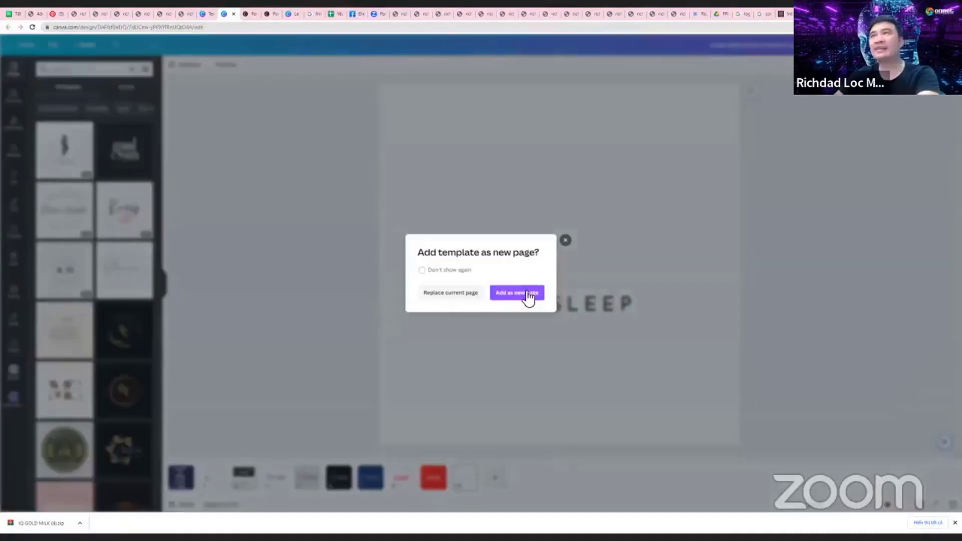
click(449, 294)
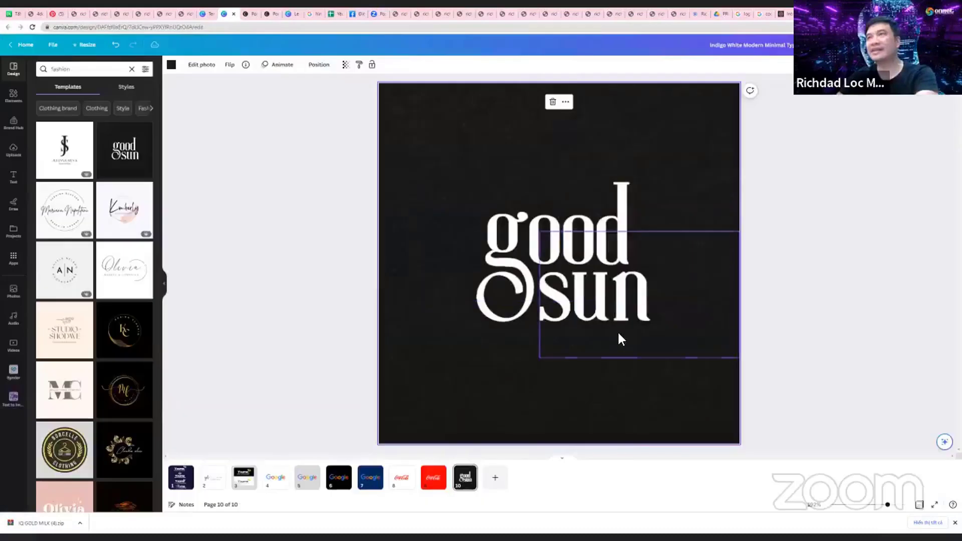
click(453, 364)
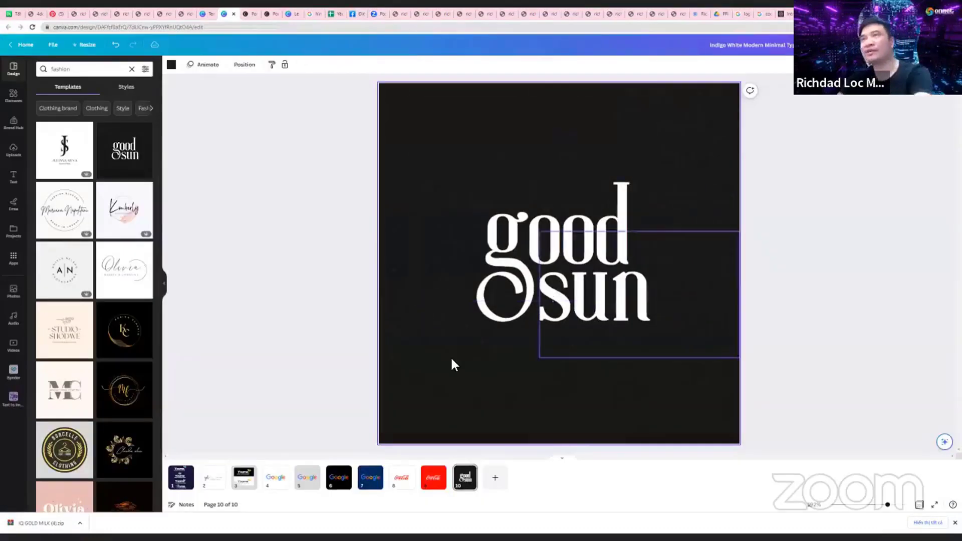
key(Delete)
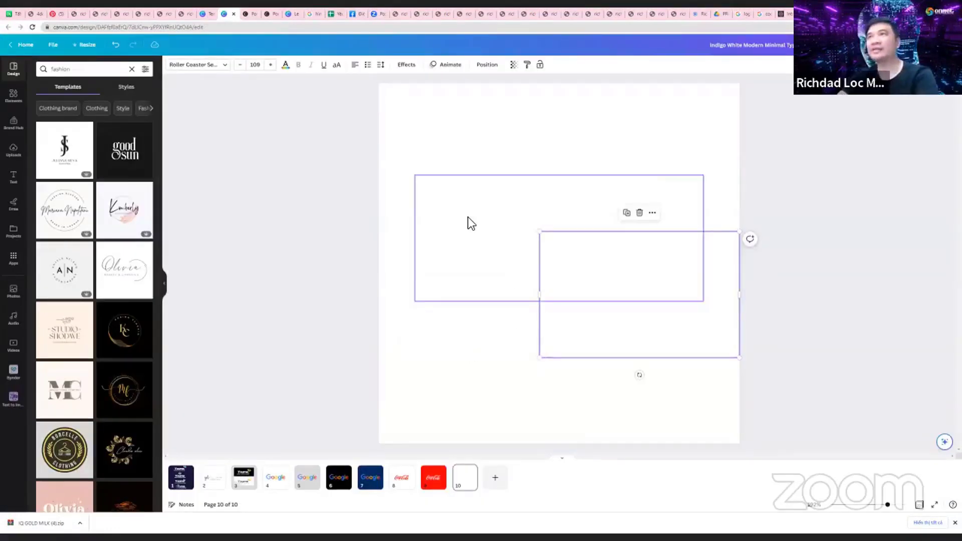
Select both words of the "good sun" logo and set their text colour to black
click(471, 223)
shift+click(587, 280)
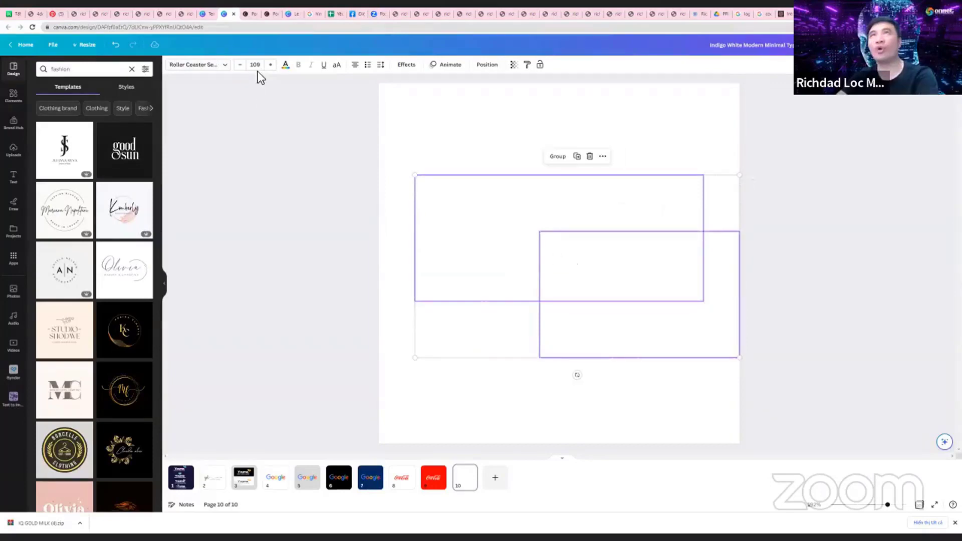
click(286, 66)
click(64, 110)
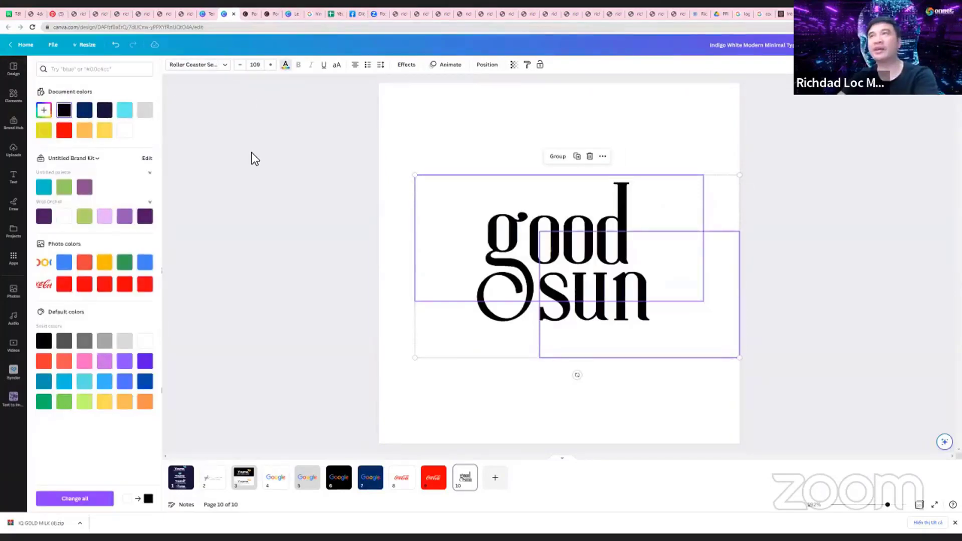
click(251, 152)
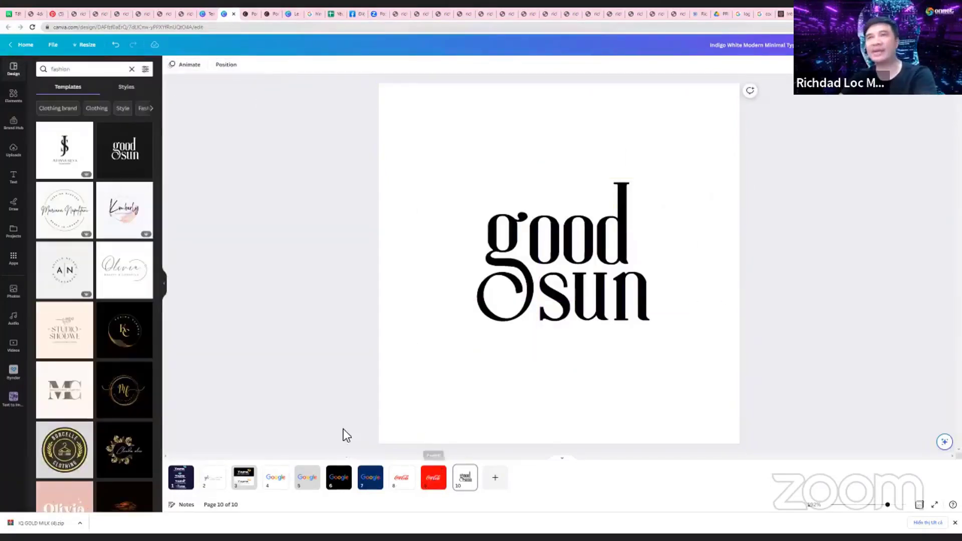
Copy the brand name SereneSleep from the ChatGPT conversation and return to the "good sun" logo in Canva
double_click(556, 235)
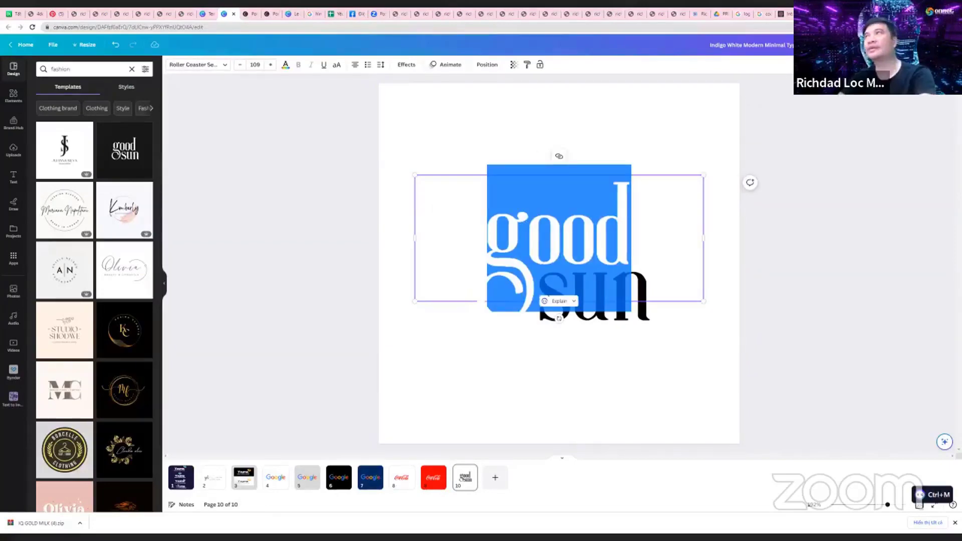
key(ctrl+Tab)
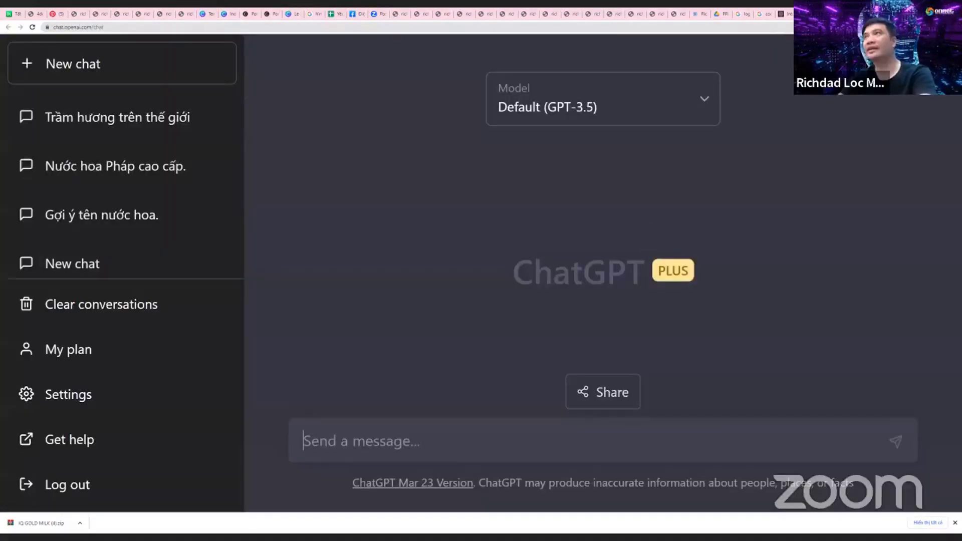
key(ctrl+Tab)
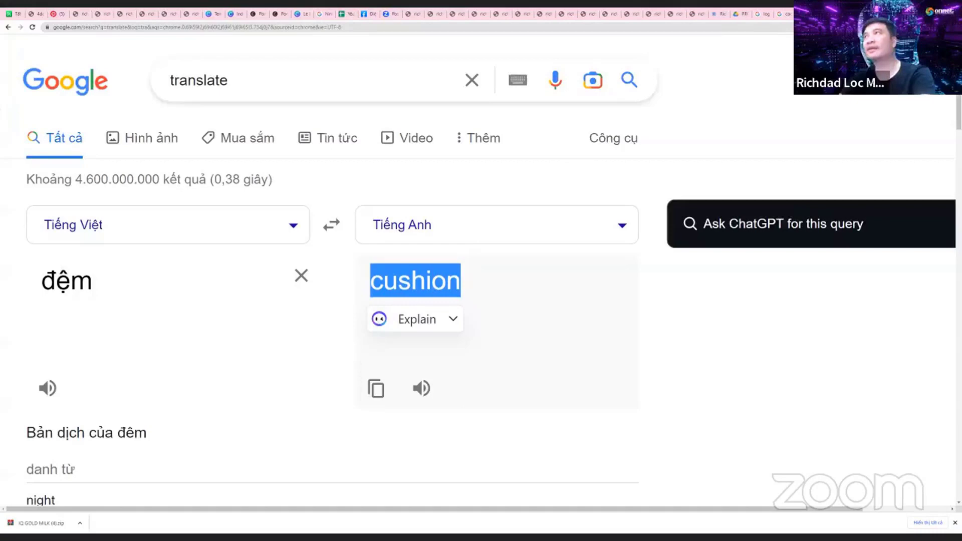
key(ctrl+shift+Tab)
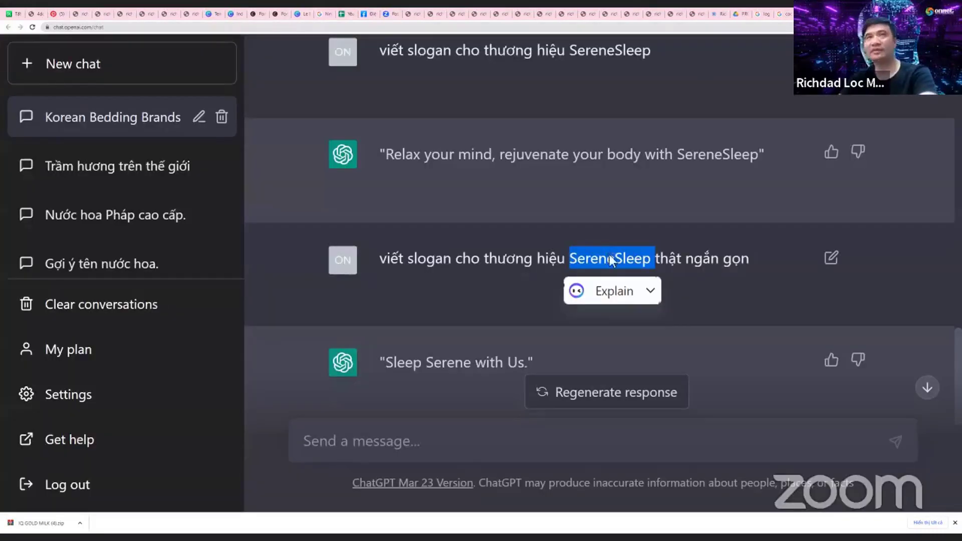
click(235, 14)
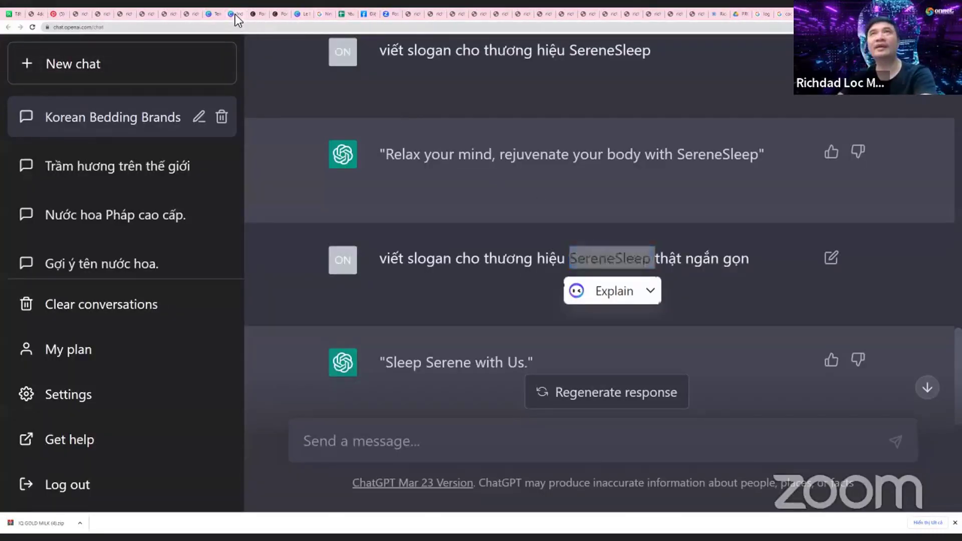
Replace "good" with Serene and "sun" with Sleep, splitting the brand name across the two logo text boxes
double_click(507, 248)
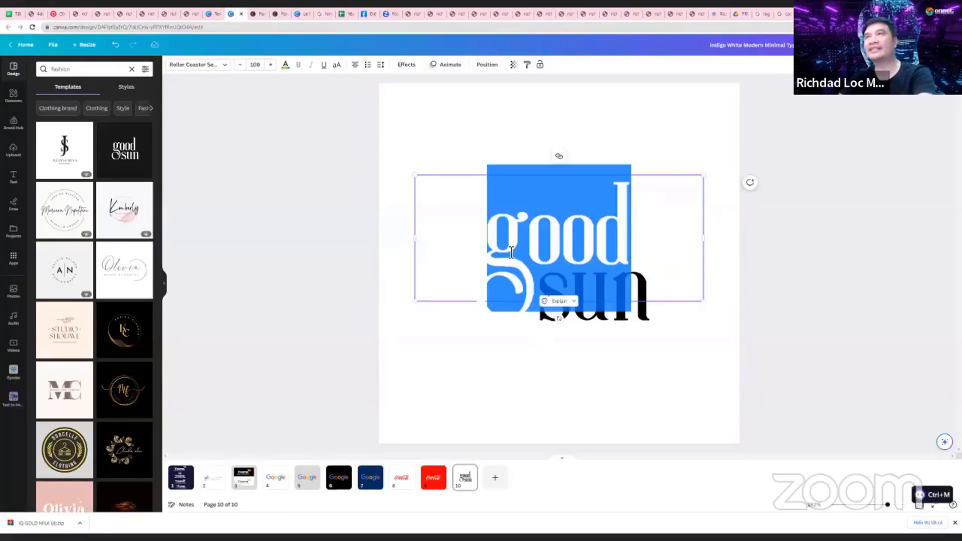
text(SereneSleep)
key(Up)
key(shift+End)
key(ctrl+c)
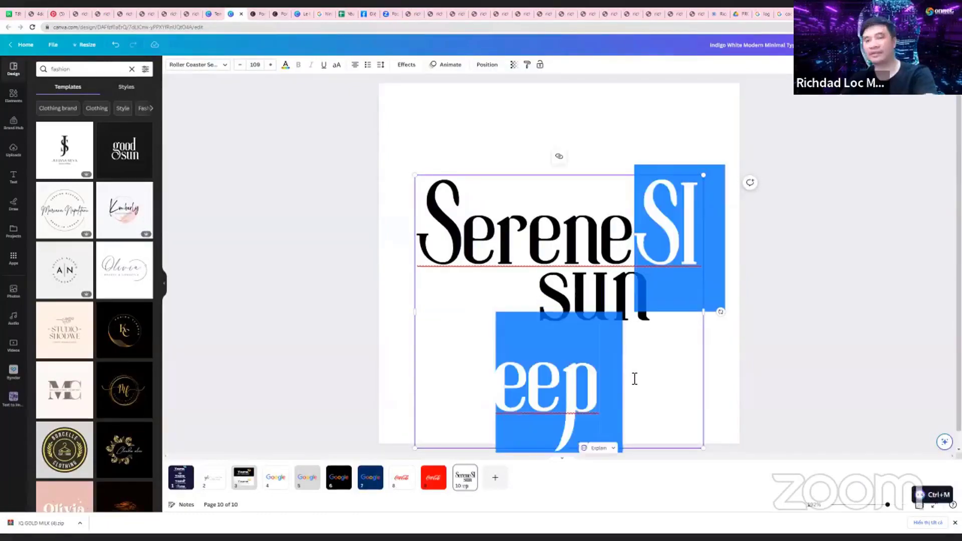
key(BackSpace)
click(573, 322)
double_click(573, 323)
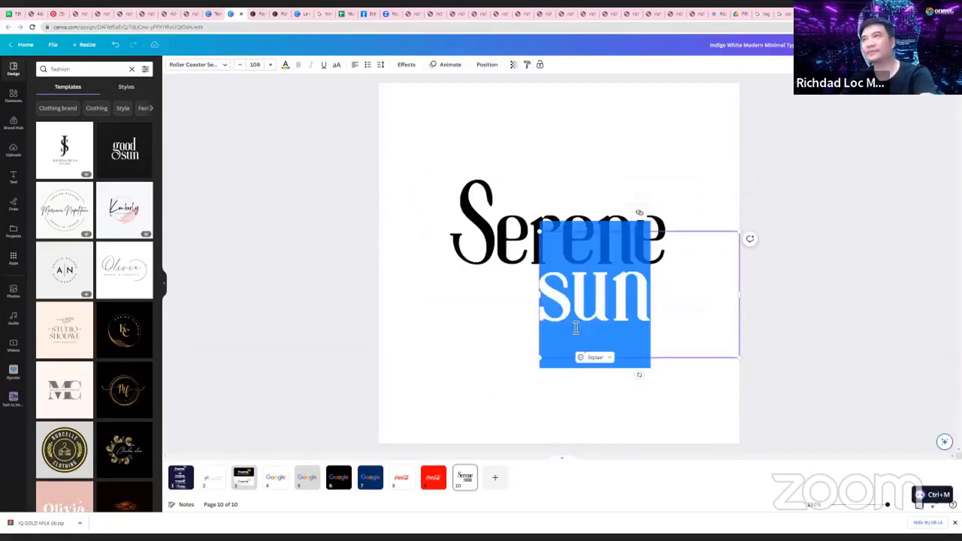
key(ctrl+v)
Shrink the word Serene to font size 94.5 and arrange it stacked above Sleep
click(831, 342)
drag(638, 320, 626, 346)
drag(513, 219, 650, 222)
drag(619, 343, 562, 314)
drag(661, 258, 568, 273)
drag(722, 211, 682, 227)
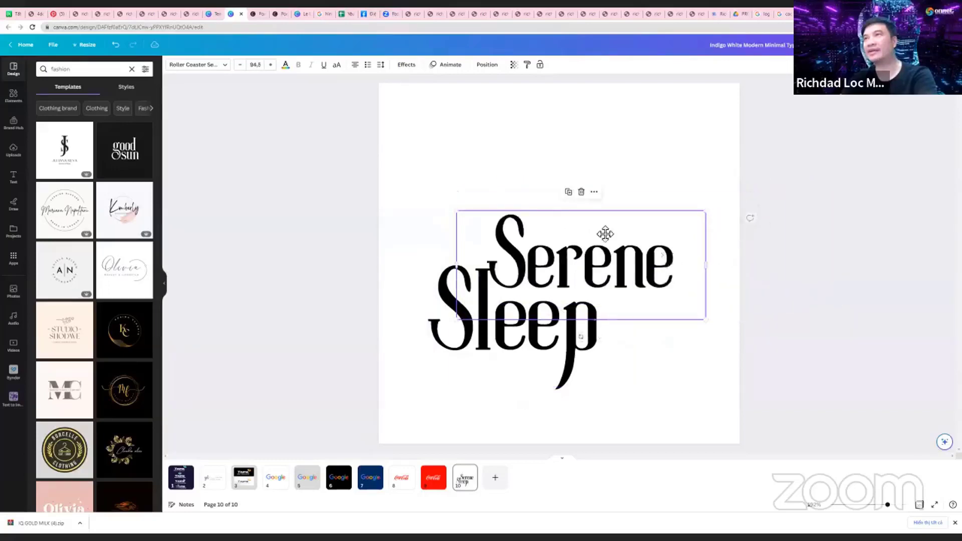
Rearrange Serene and Sleep side by side in the lower half of the page
drag(605, 234, 510, 191)
drag(584, 335, 740, 246)
click(501, 221)
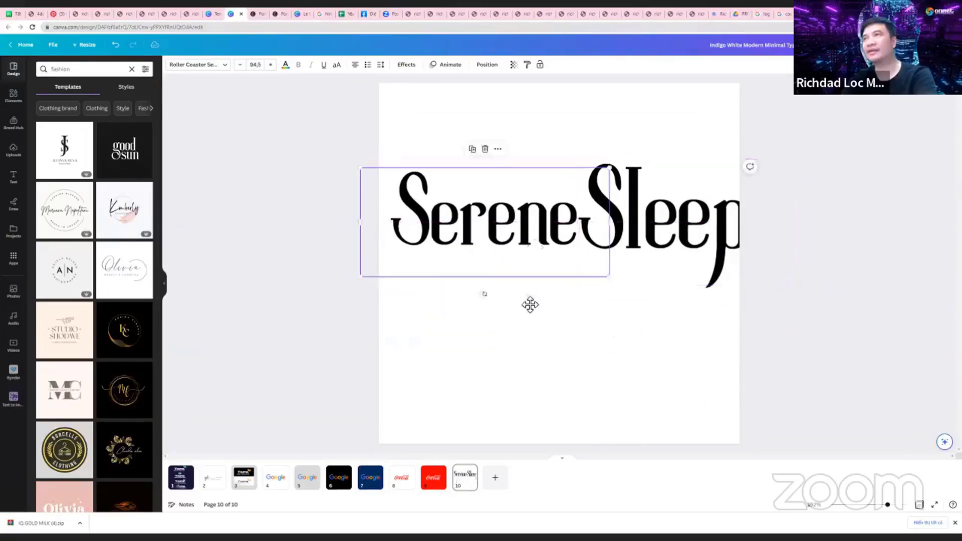
drag(530, 305, 524, 412)
drag(658, 227, 667, 365)
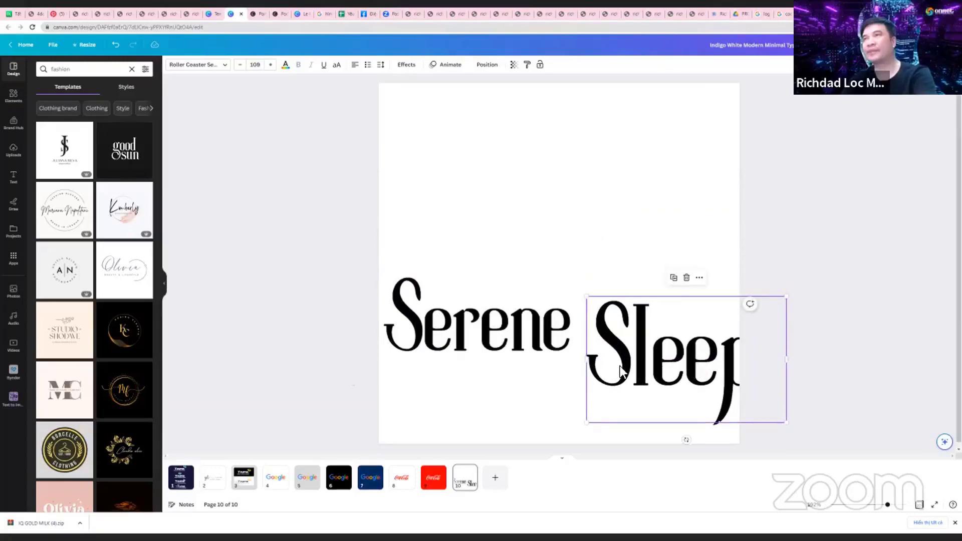
Duplicate the word Serene and replace the copy's text with Sleep so both words share the same size
click(506, 347)
key(ctrl+d)
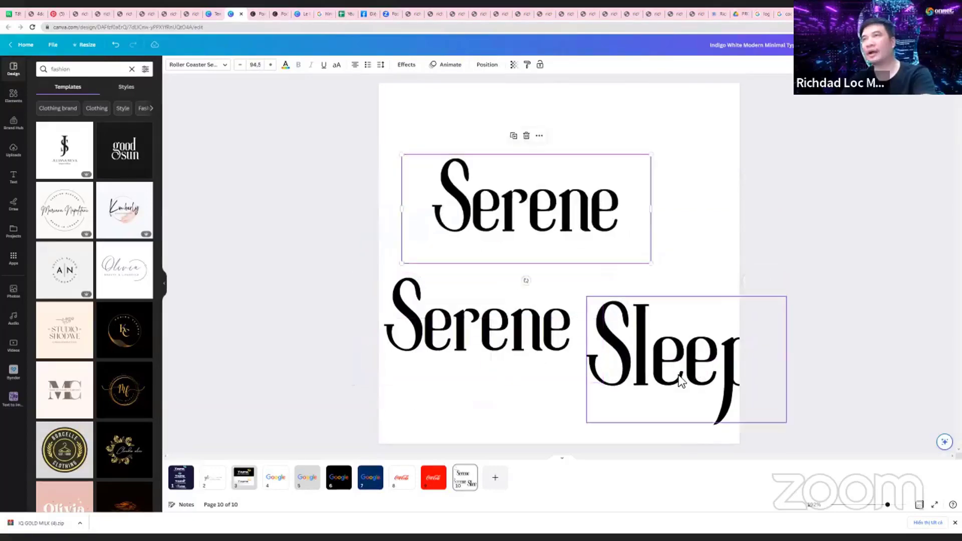
double_click(669, 369)
key(ctrl+c)
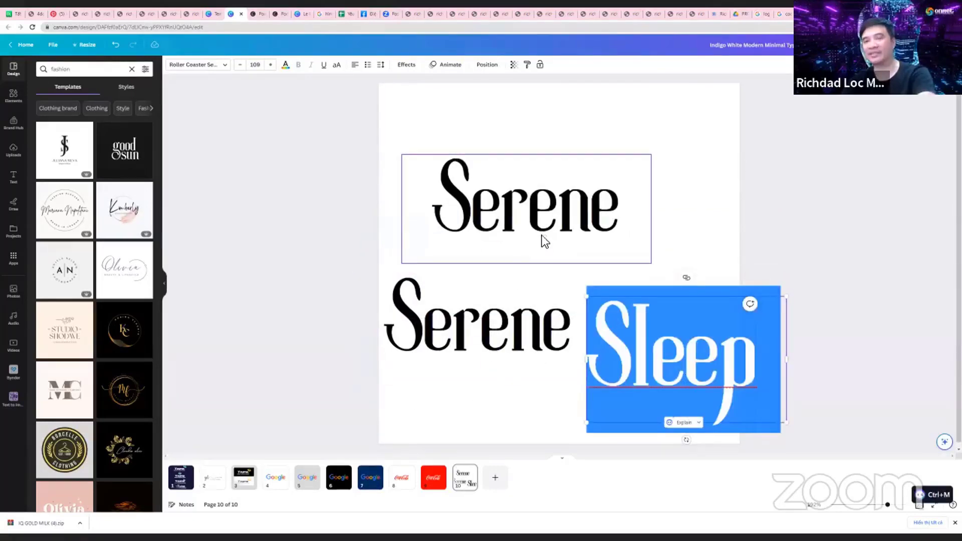
double_click(528, 205)
key(ctrl+v)
Delete the larger original Sleep and place the new Sleep directly after Serene
click(689, 356)
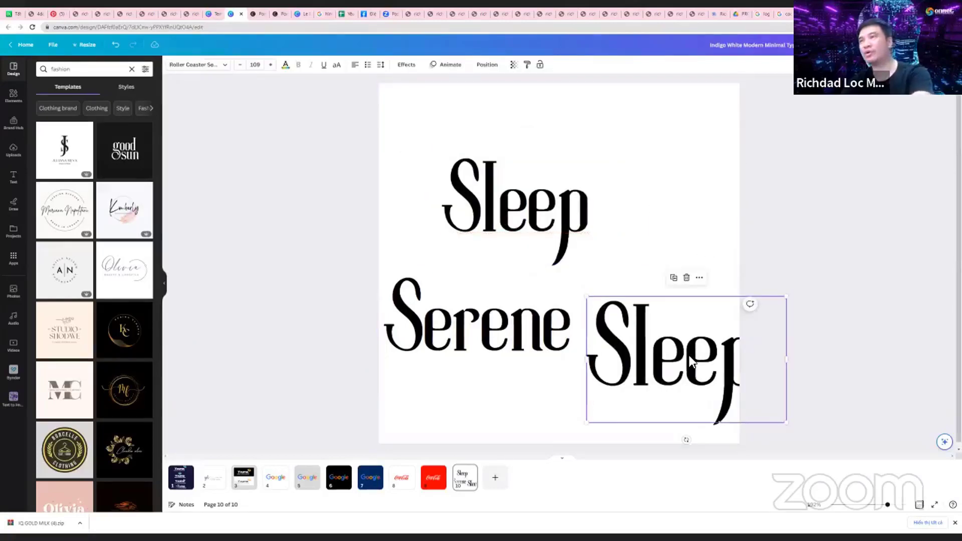
key(Delete)
drag(537, 216, 668, 337)
Align Serene and Sleep by their middles, scale both to font size 69.1 and move them to the page centre
key(ctrl+a)
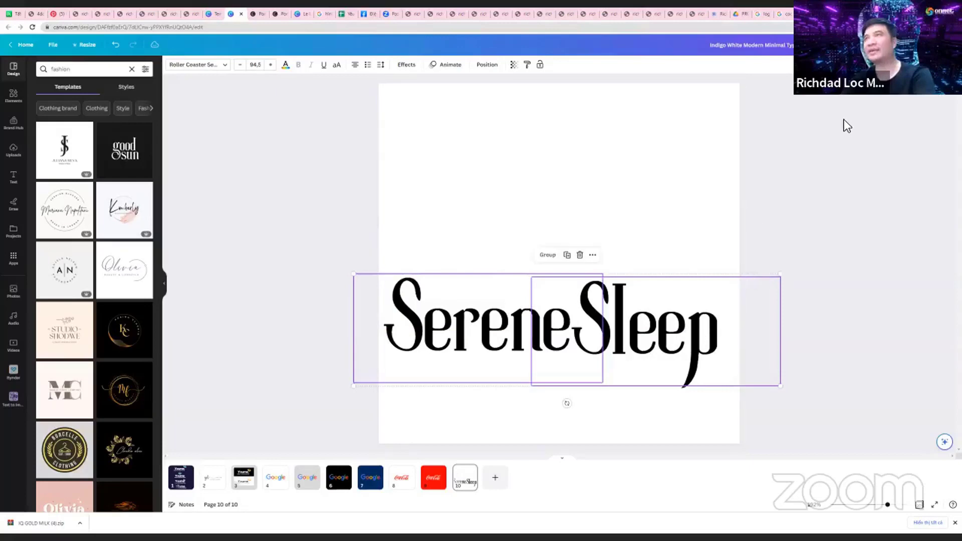
click(487, 65)
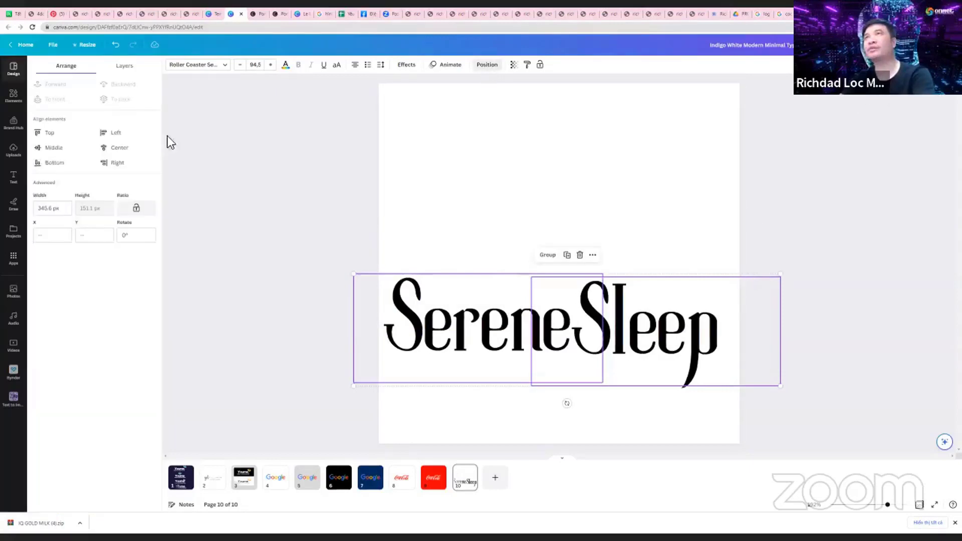
click(50, 148)
drag(358, 281, 476, 311)
drag(646, 355, 586, 294)
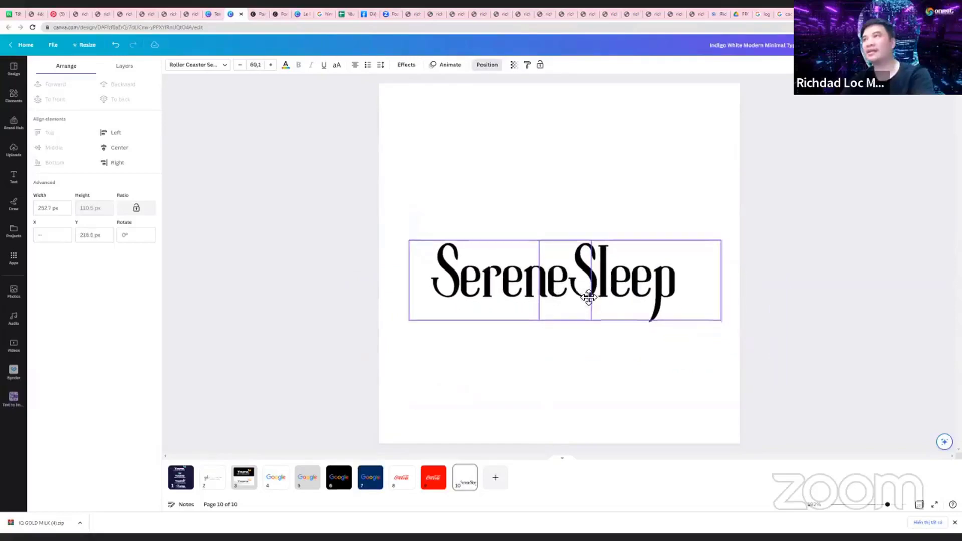
click(831, 392)
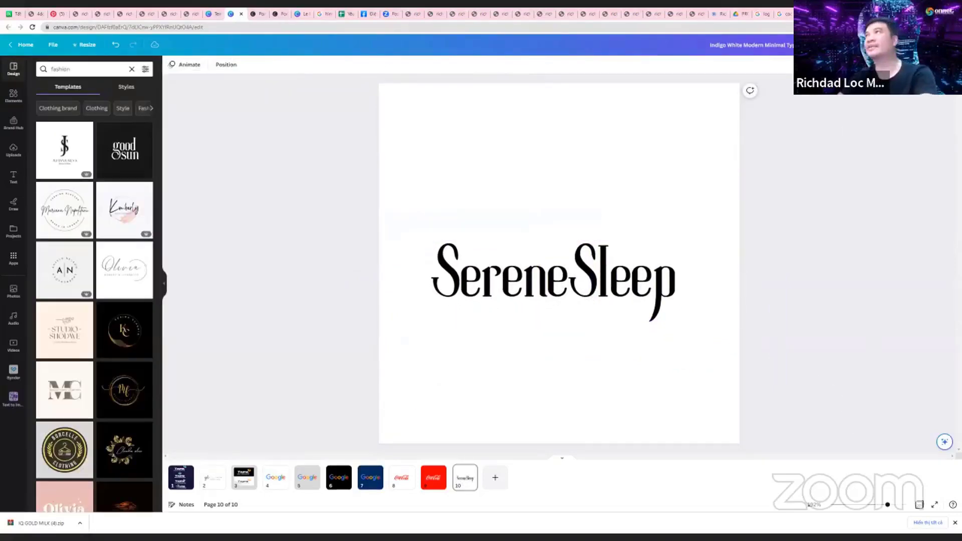
Switch to ChatGPT and reuse the earlier slogan prompt to send "viết slogan cho thương hiệu SereneSleep thật ngắn gọn 5 từ"
click(832, 14)
scroll(518, 313, down, 5)
scroll(518, 314, down, 1)
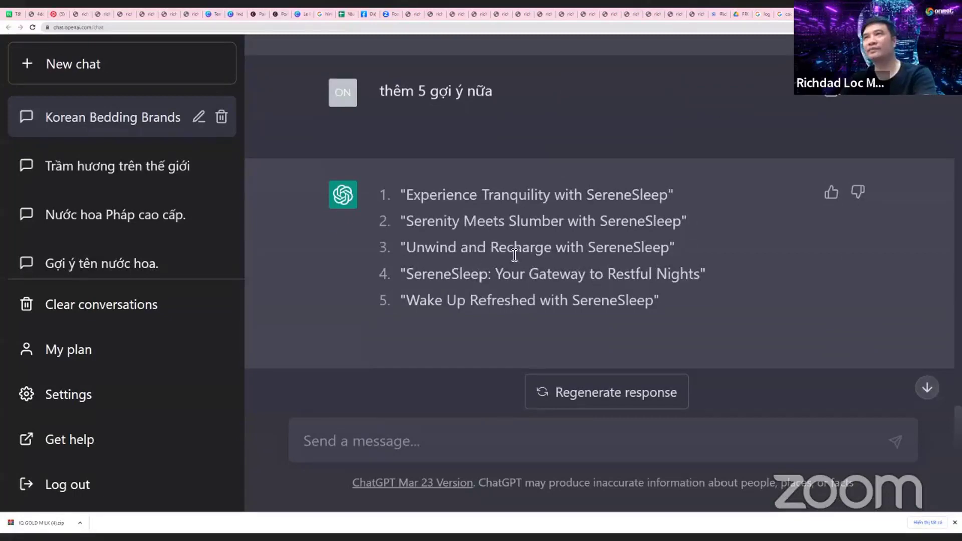
scroll(514, 256, up, 7)
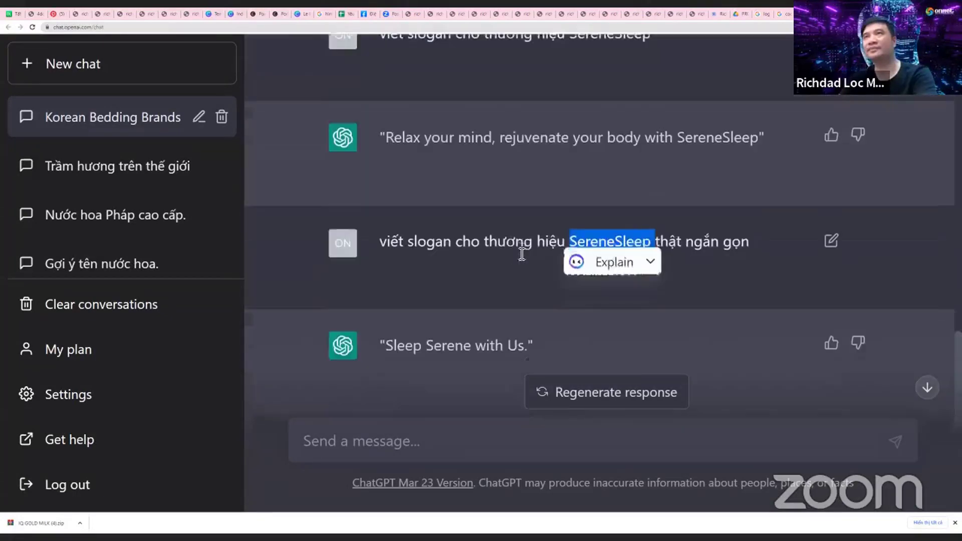
drag(387, 259, 750, 268)
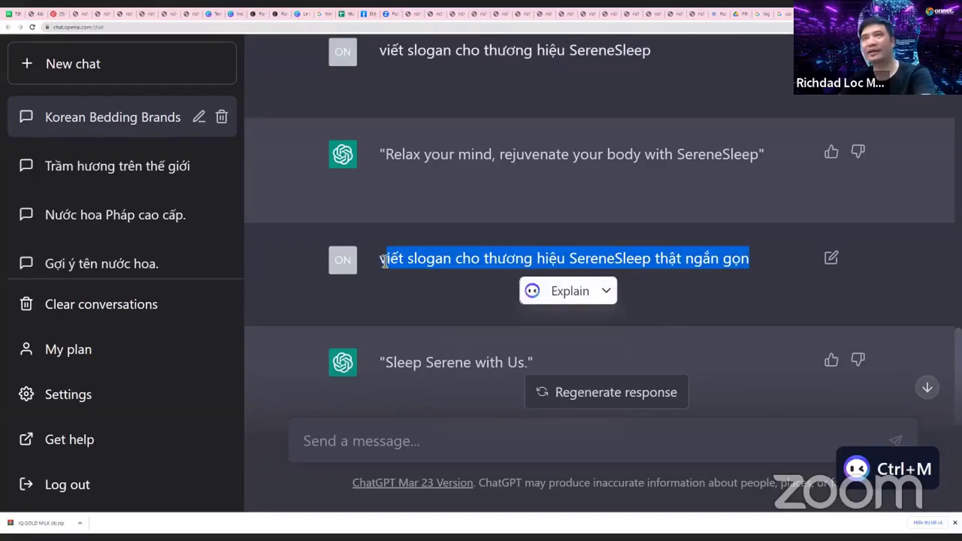
scroll(716, 294, down, 5)
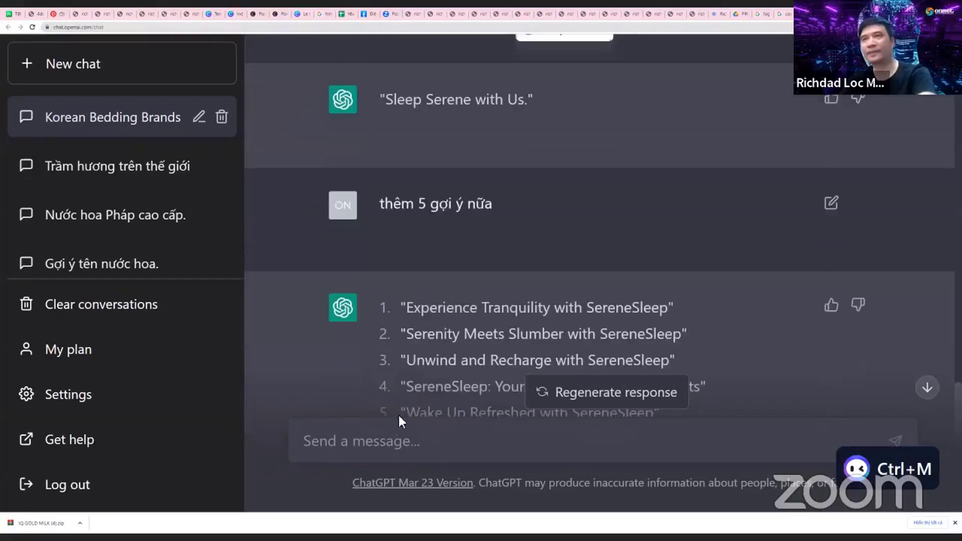
click(371, 443)
key(ctrl+v)
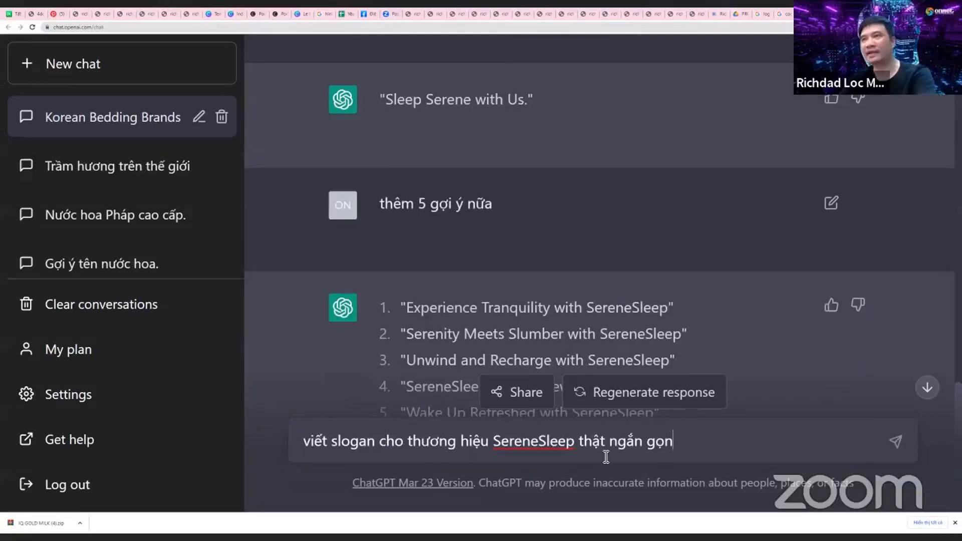
text(5 từ)
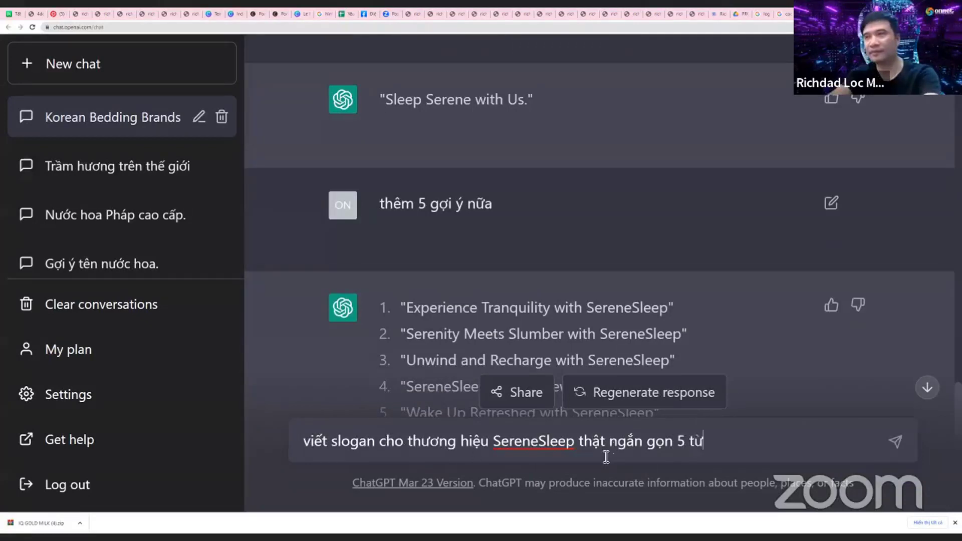
key(Return)
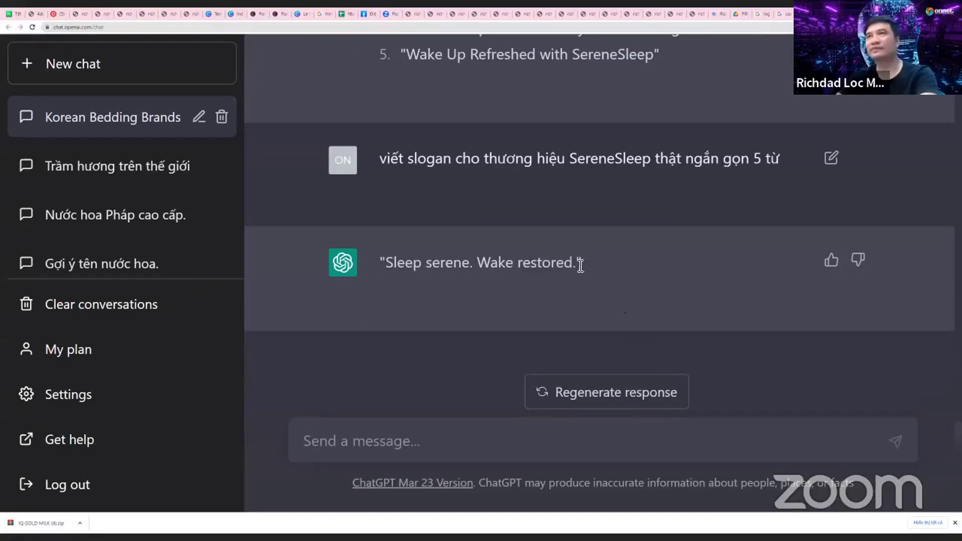
Copy "Wake restored." from the ChatGPT reply, paste it below the Canva logo and enlarge it to font size 14
drag(580, 265, 486, 270)
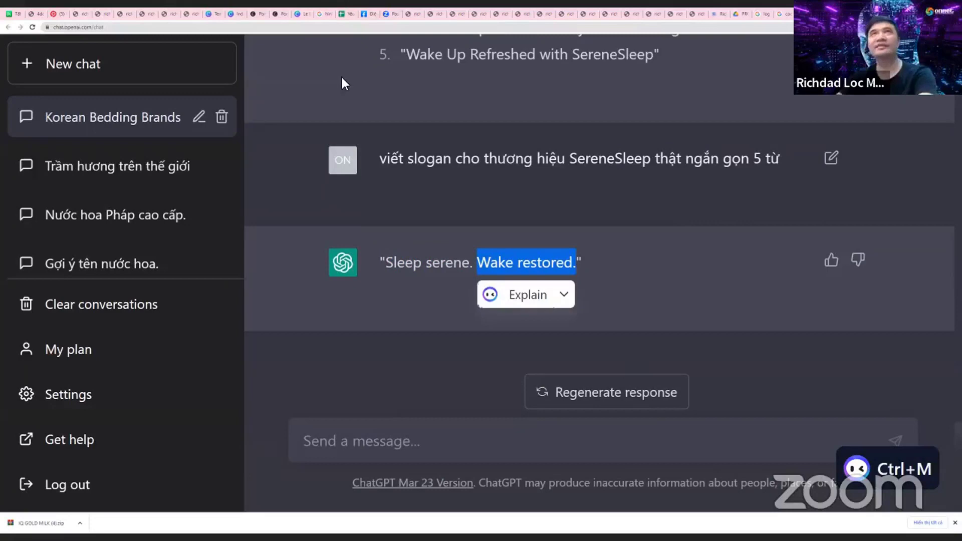
click(241, 16)
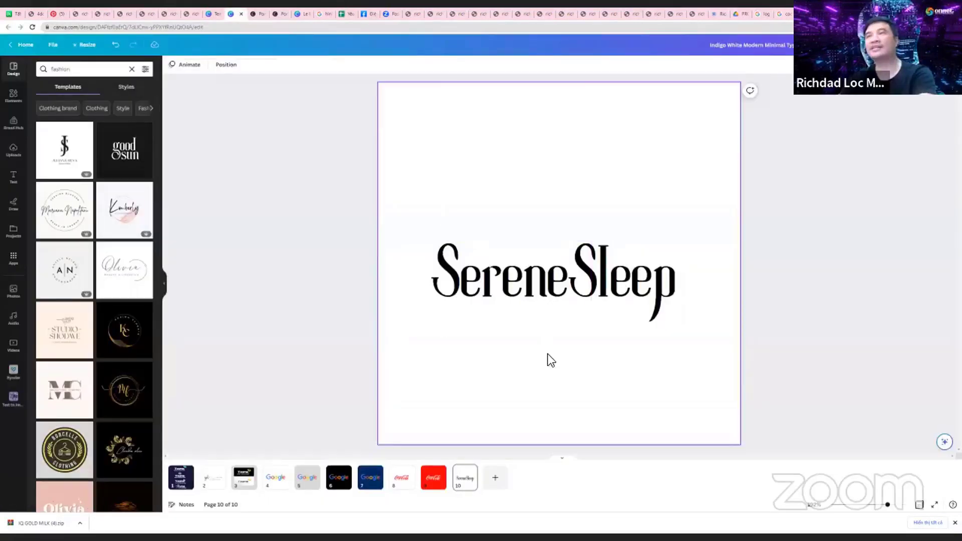
key(ctrl+v)
drag(551, 268, 510, 350)
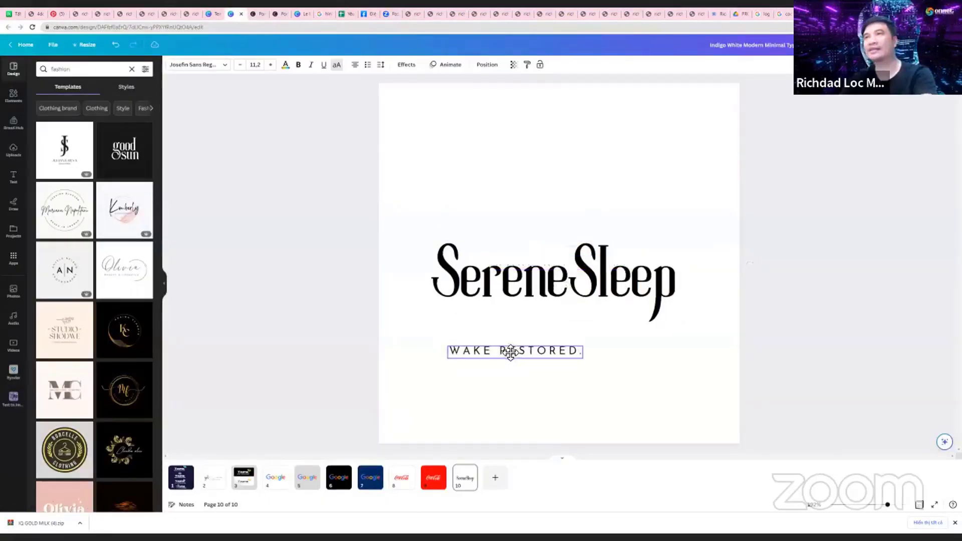
mouse_move(587, 348)
mouse_down()
mouse_move(619, 337)
mouse_move(596, 337)
mouse_up()
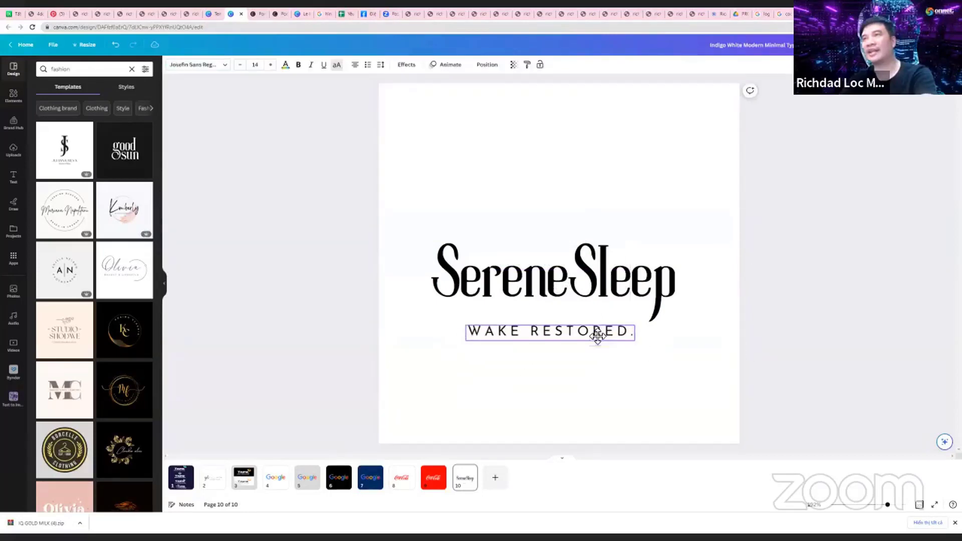
Remove the full stop from WAKE RESTORED, enlarge it to font size 14.6 and tuck it close under SereneSleep
double_click(633, 331)
click(635, 335)
text(®)
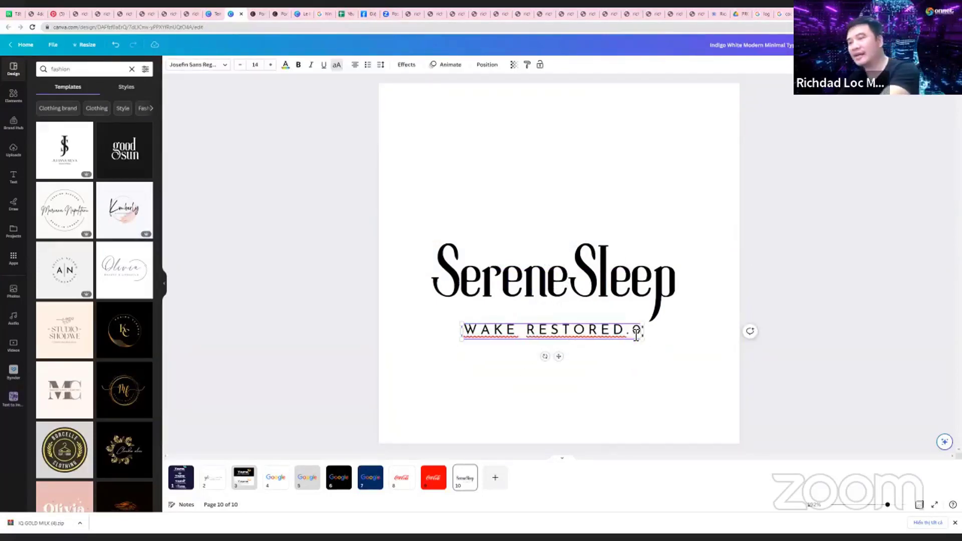
drag(636, 332, 573, 314)
key(BackSpace)
click(658, 359)
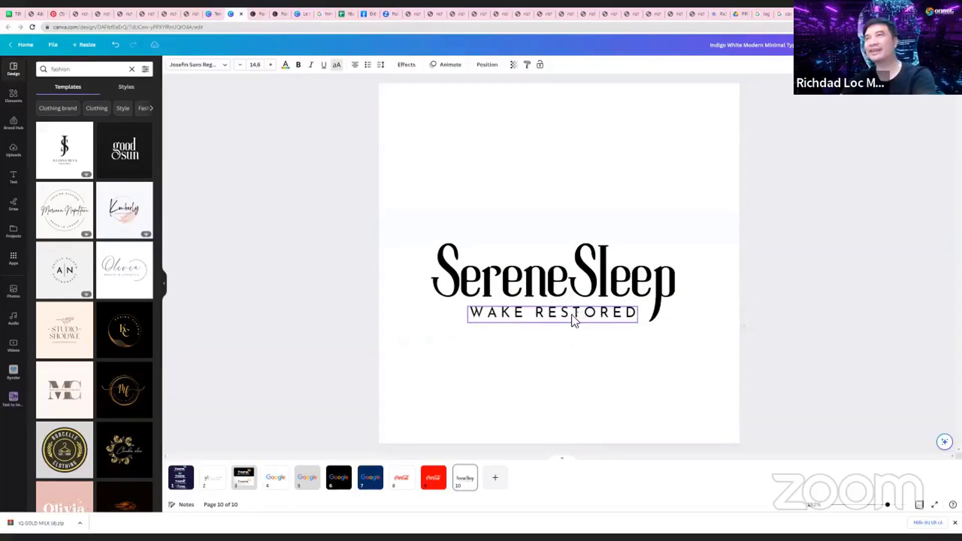
Shift Sleep slightly away from Serene and nudge the slogan to fit, moving the whole logo slightly lower on the page
click(700, 369)
drag(644, 281, 649, 281)
click(621, 377)
click(539, 318)
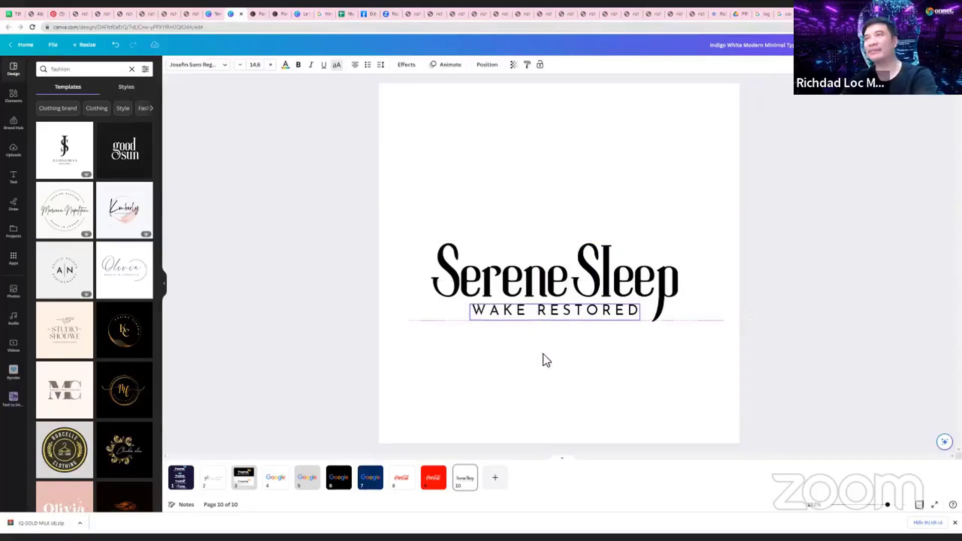
click(543, 354)
drag(404, 199, 646, 344)
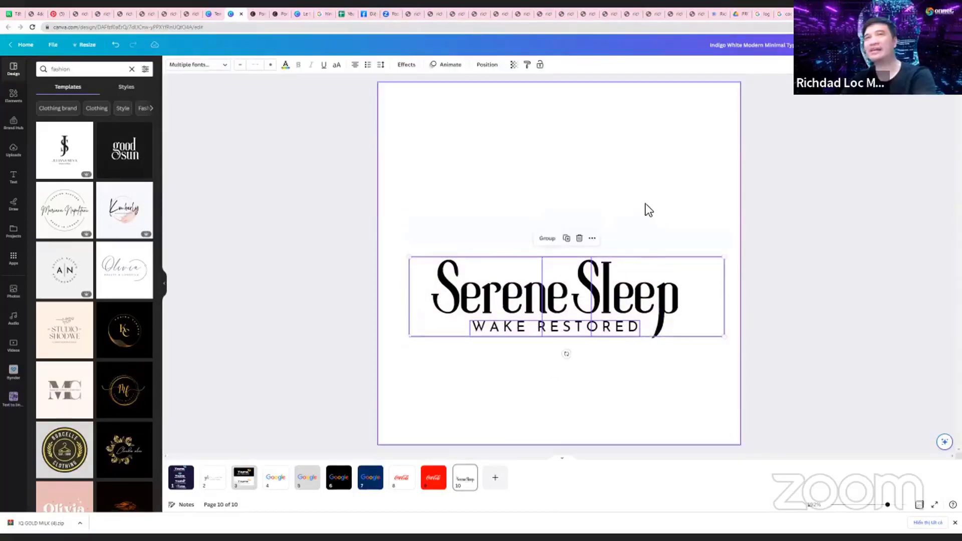
Search the elements library for "sleep" and show all matching graphics
click(646, 209)
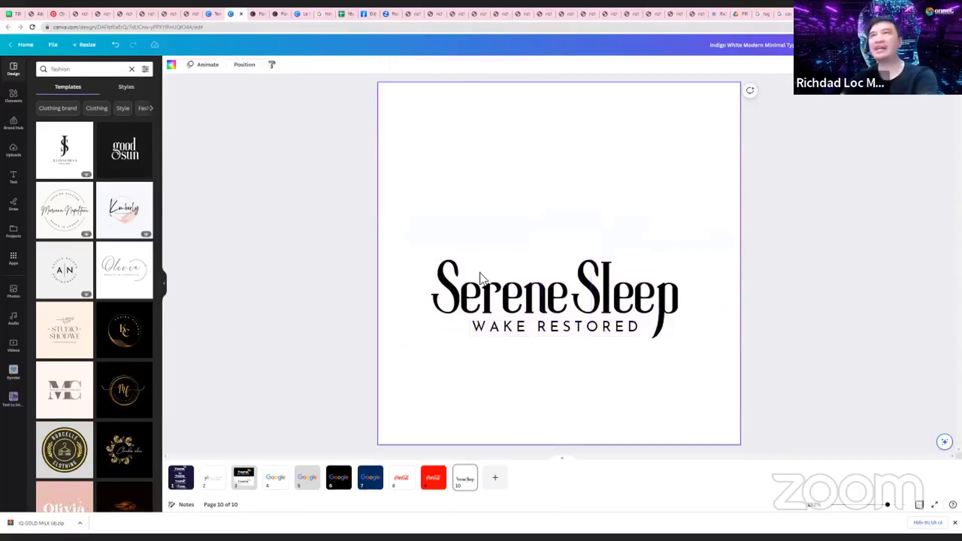
click(13, 95)
click(84, 70)
text(sleep)
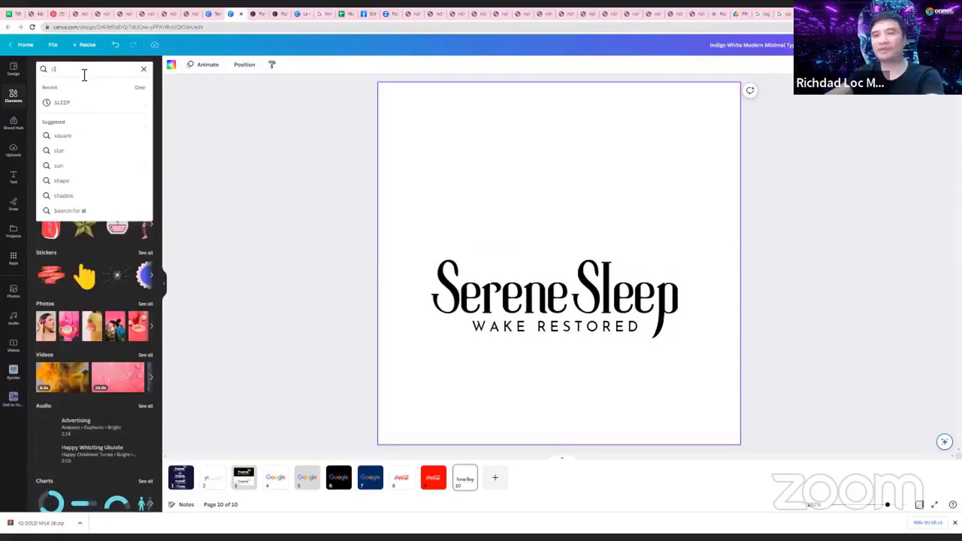
key(Return)
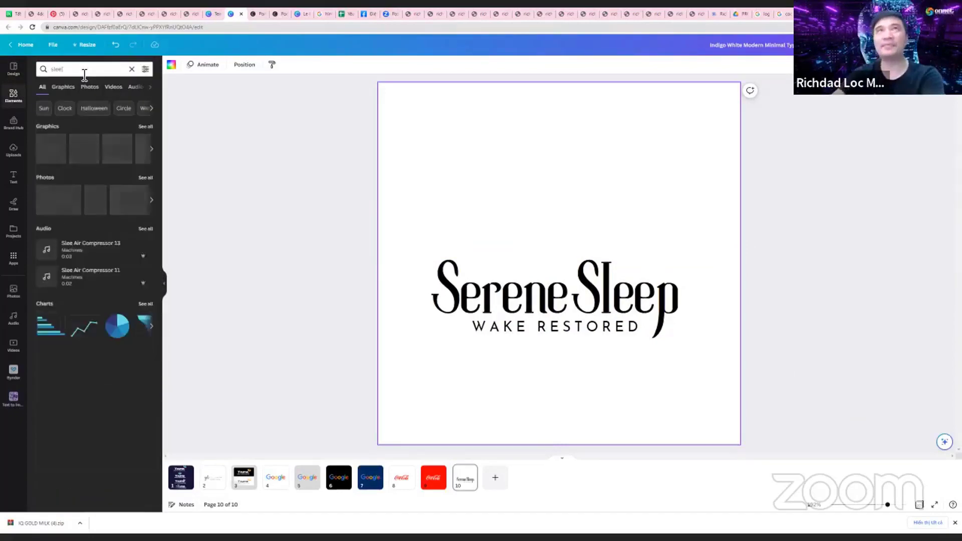
click(84, 70)
key(Return)
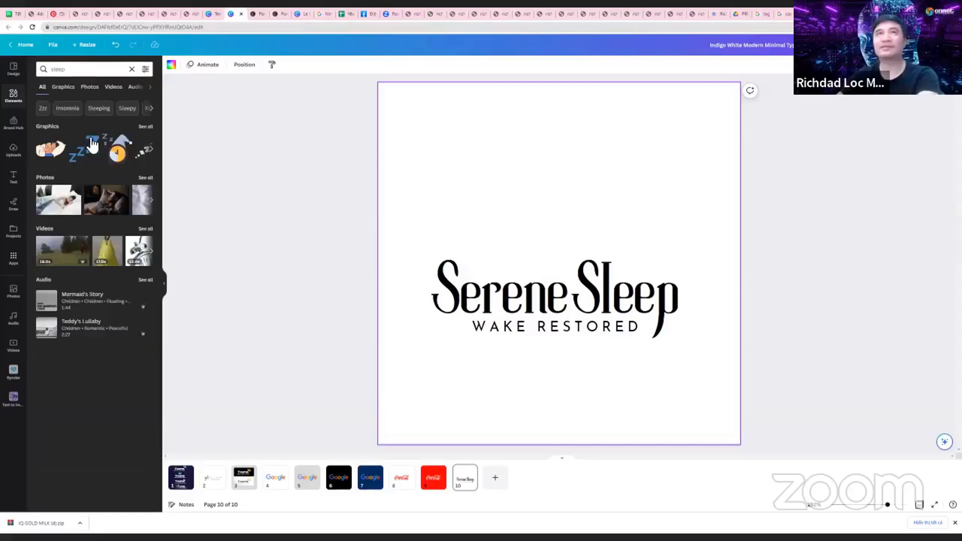
click(144, 127)
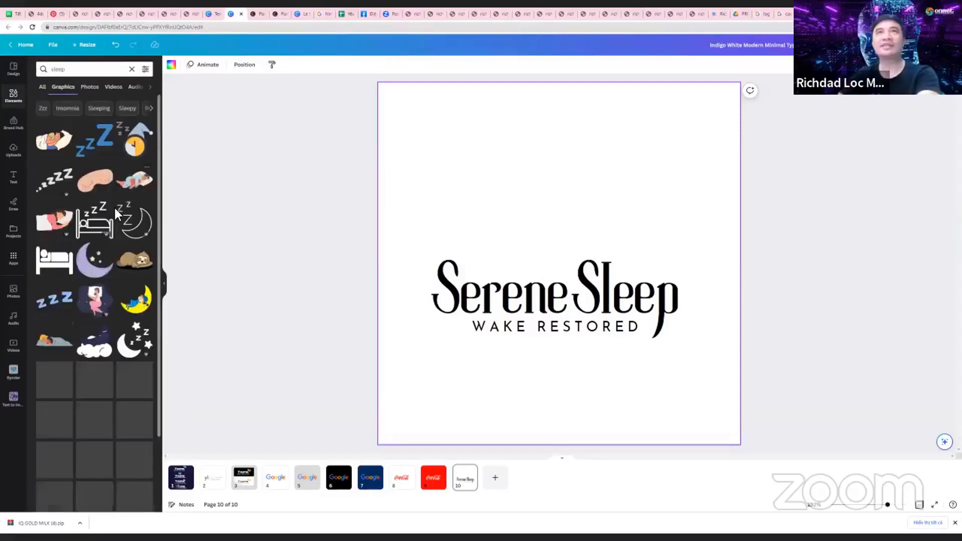
Browse the sleep graphics for a symbol that suits the Serene Sleep logo
scroll(112, 202, down, 5)
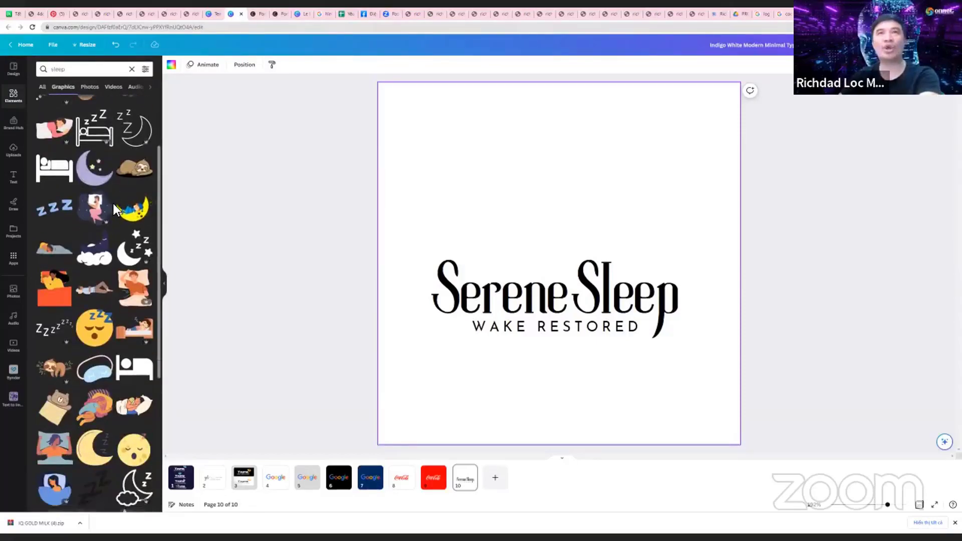
scroll(112, 202, down, 2)
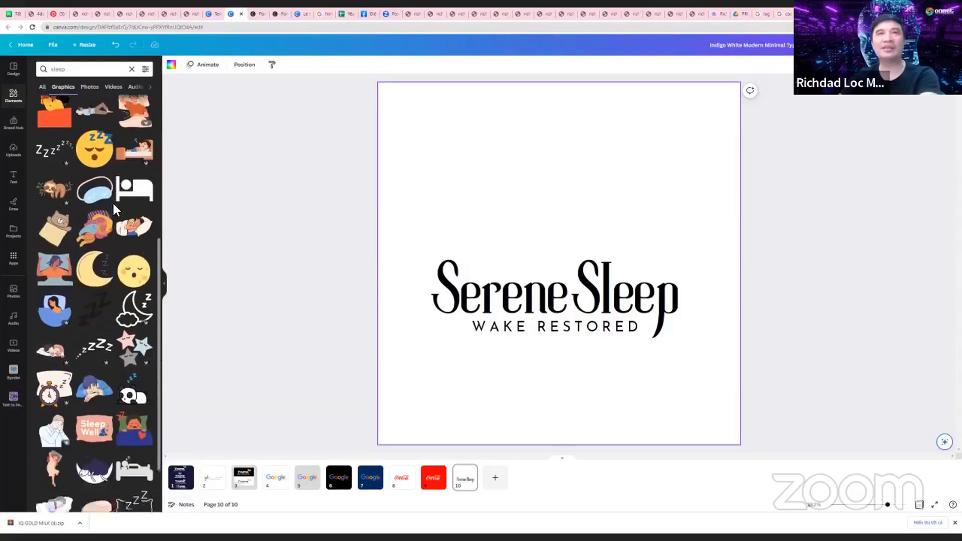
scroll(111, 219, down, 5)
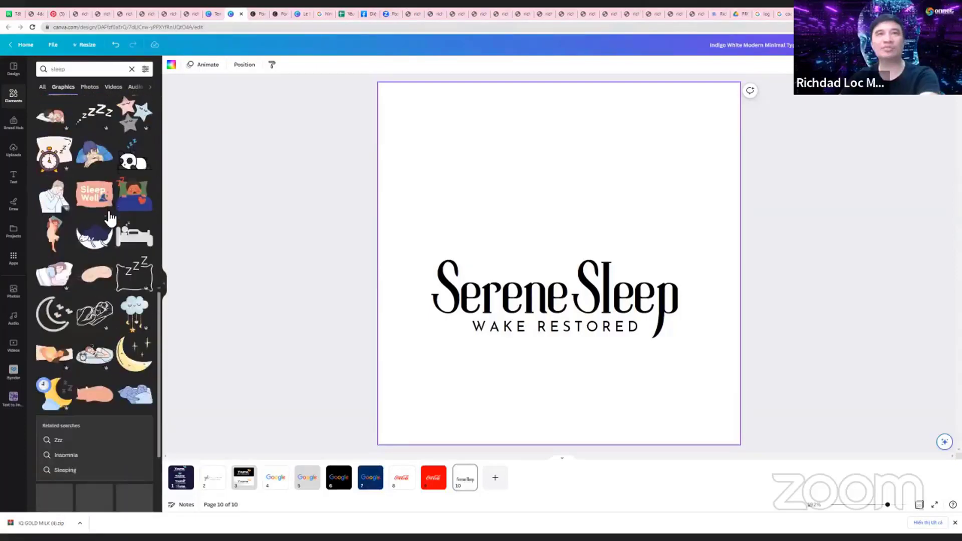
scroll(110, 219, down, 4)
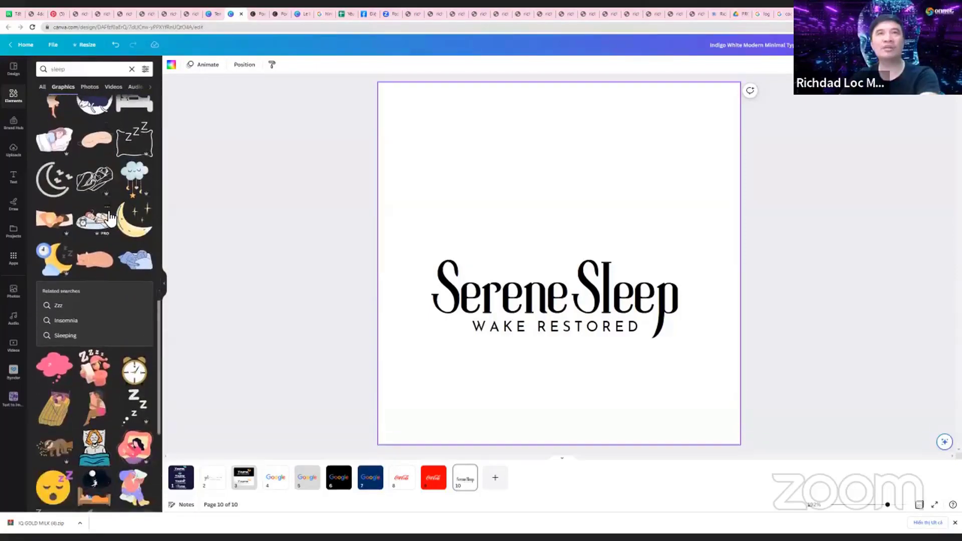
scroll(110, 219, down, 4)
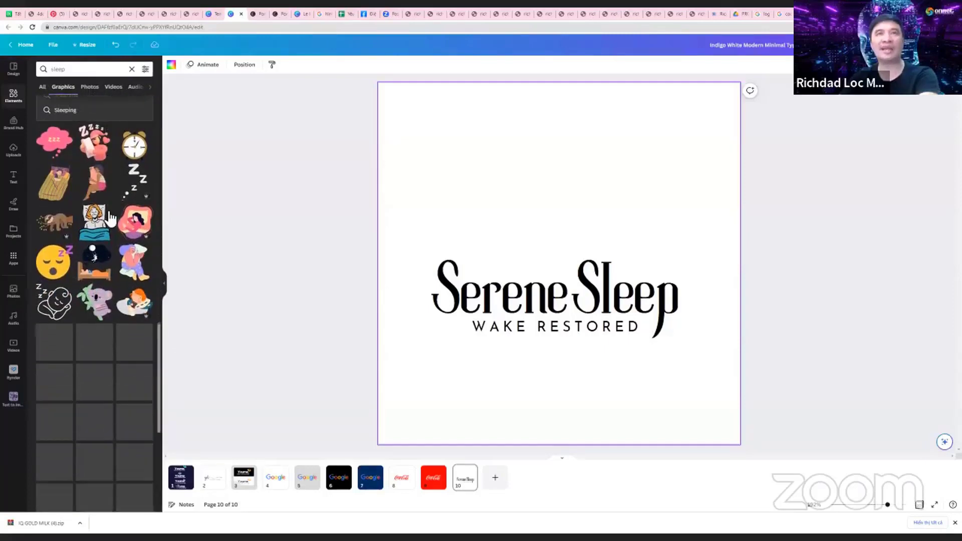
scroll(108, 214, down, 3)
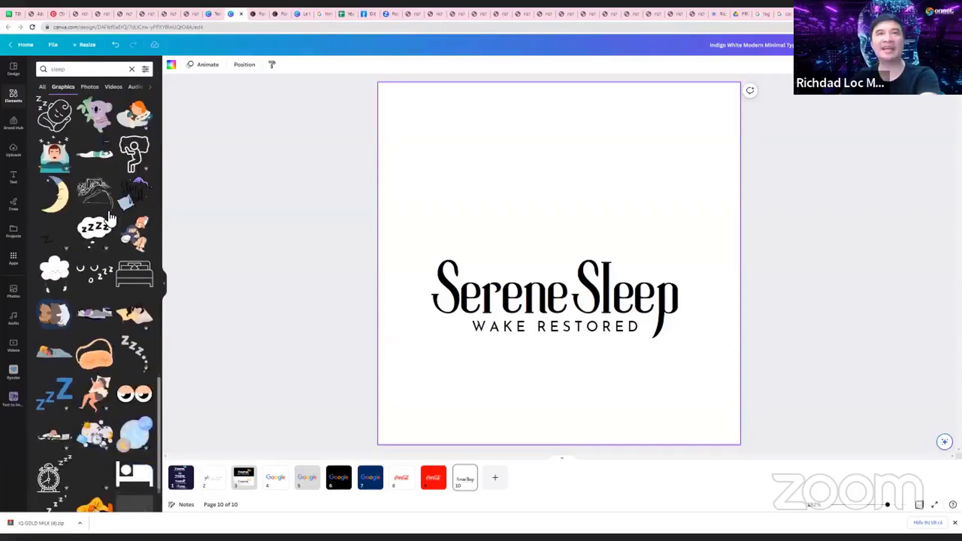
scroll(110, 219, down, 7)
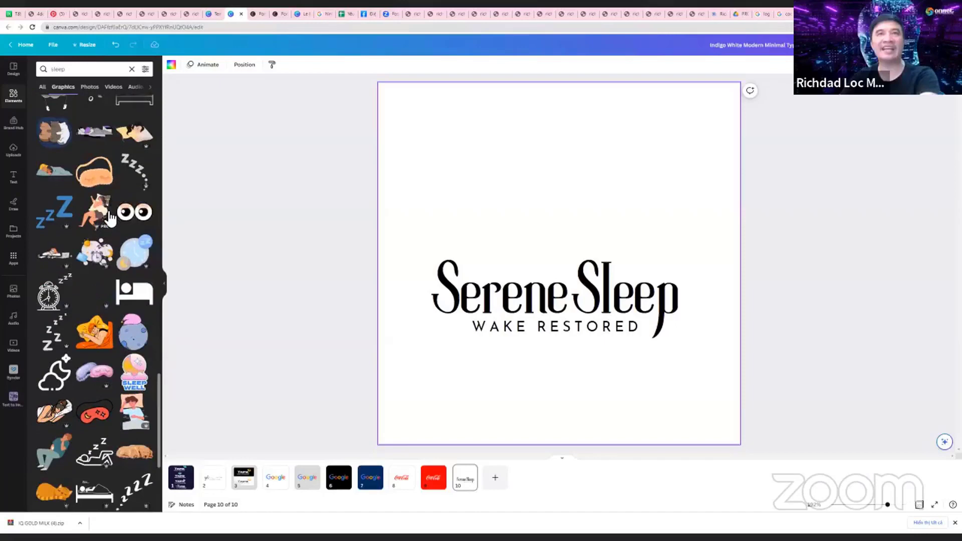
scroll(110, 219, down, 5)
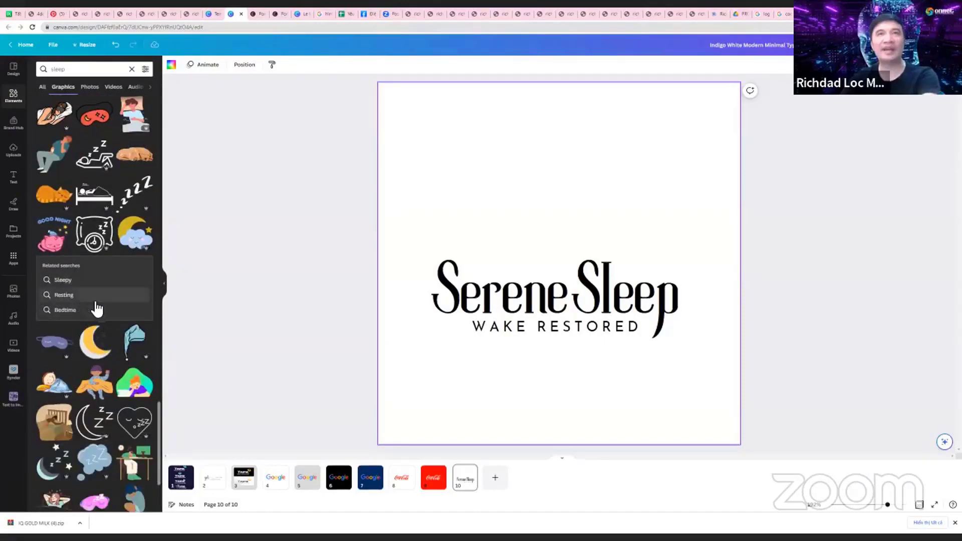
scroll(109, 341, down, 6)
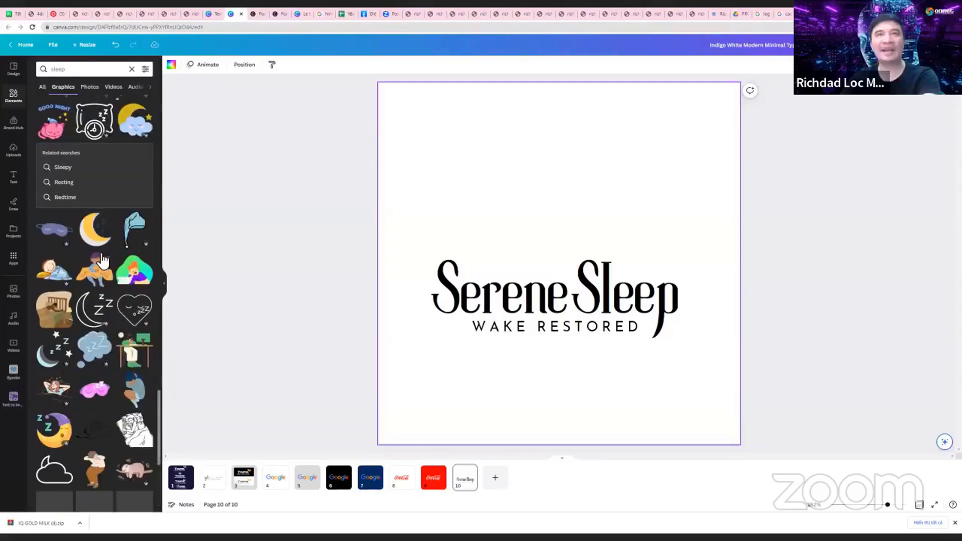
scroll(103, 260, down, 3)
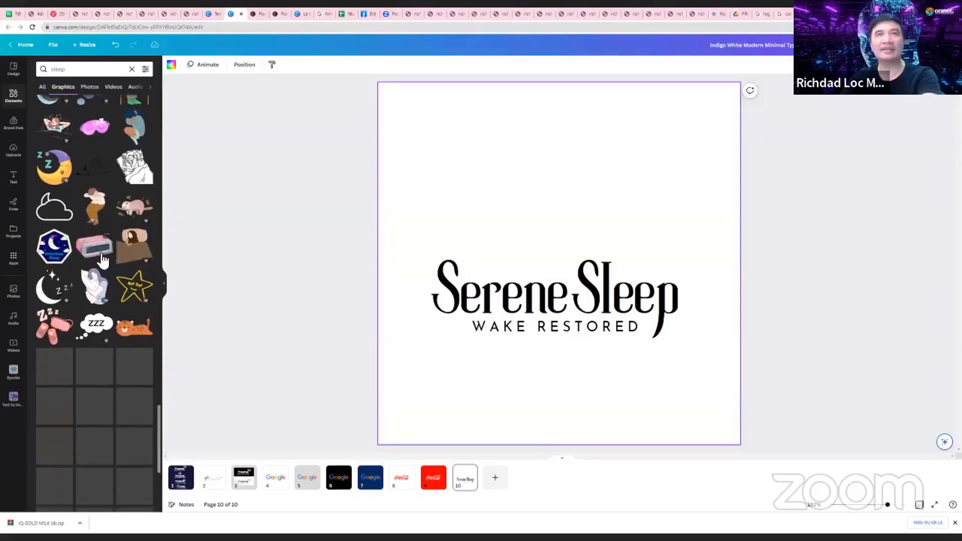
scroll(101, 256, down, 2)
scroll(102, 256, down, 5)
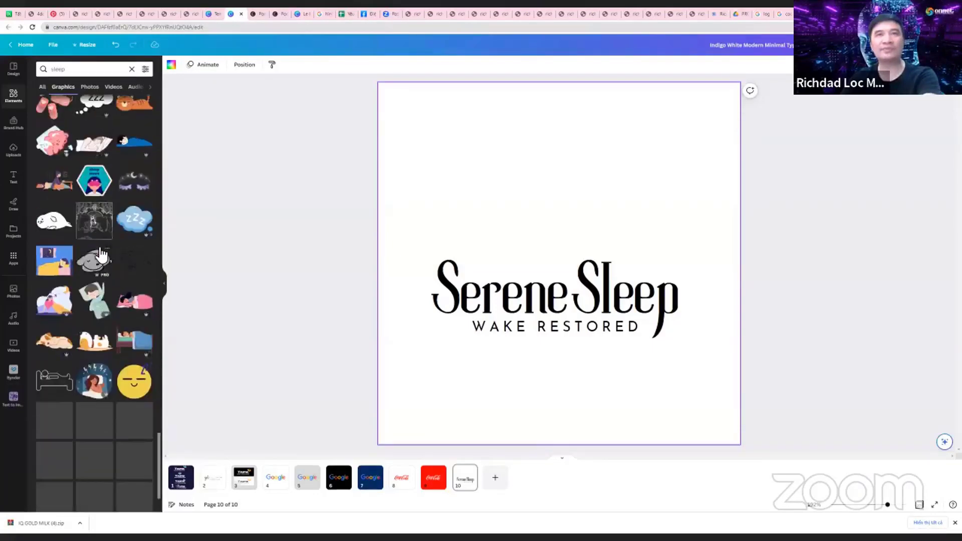
scroll(102, 255, down, 5)
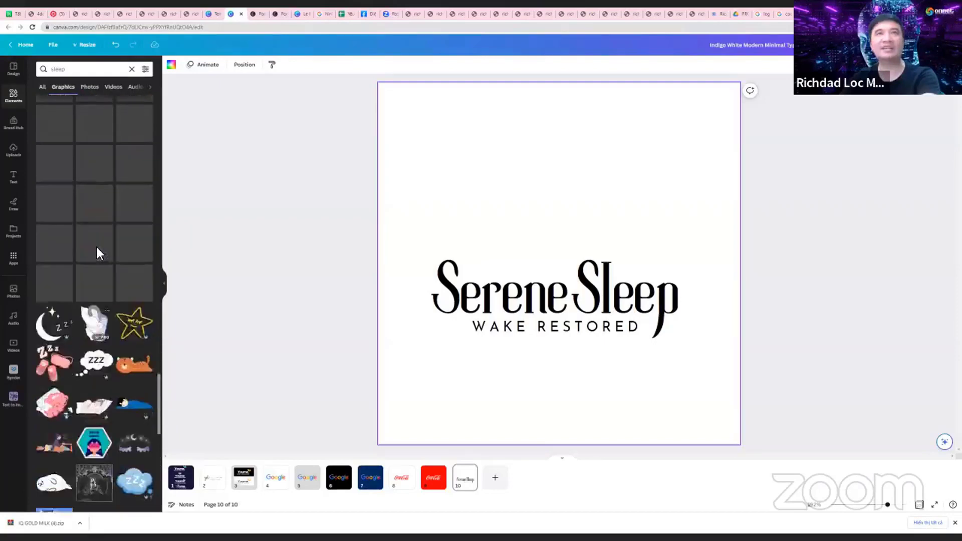
scroll(101, 255, up, 3)
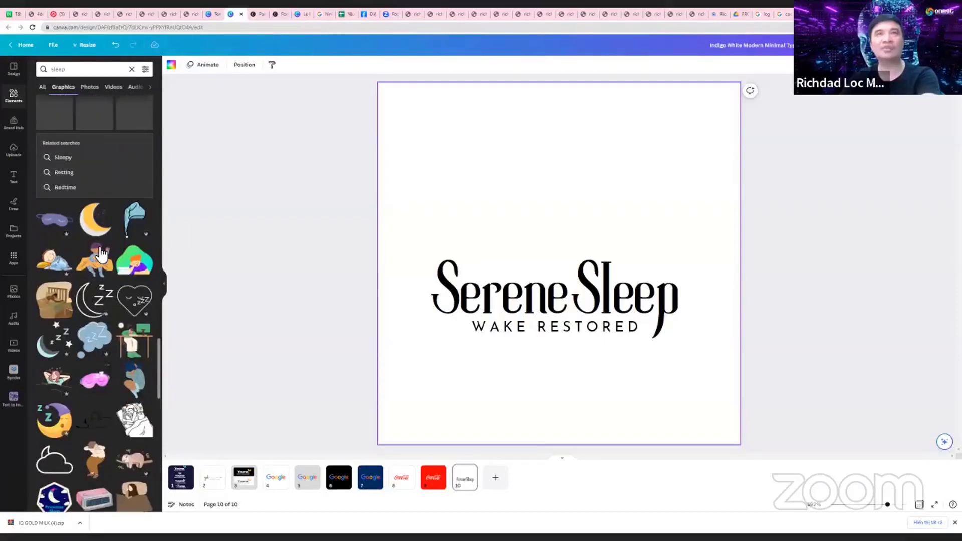
Try the yellow crescent moon graphic with Zs above the Serene Sleep text and delete it
click(95, 219)
drag(569, 226, 554, 157)
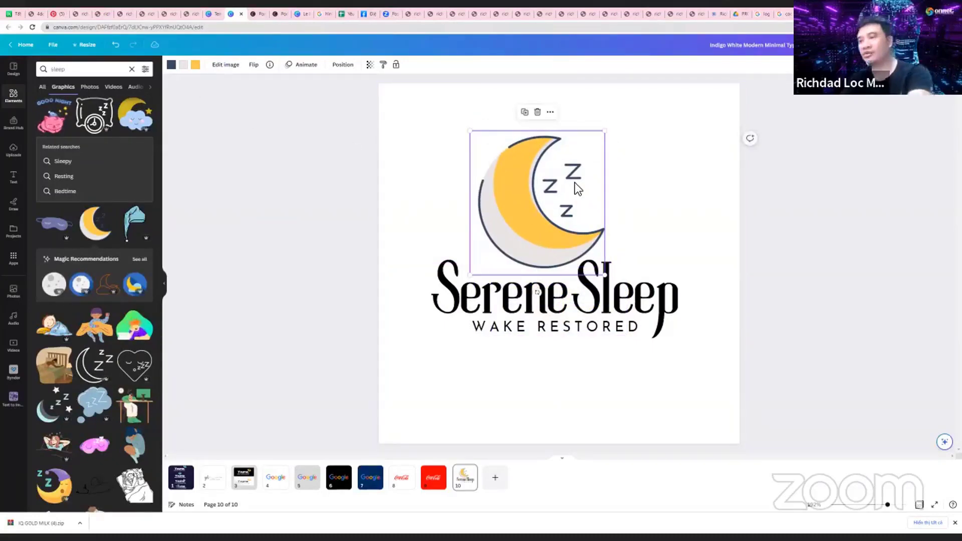
key(Delete)
Look back through the earlier sleep graphics for another suitable logo symbol
scroll(89, 295, up, 5)
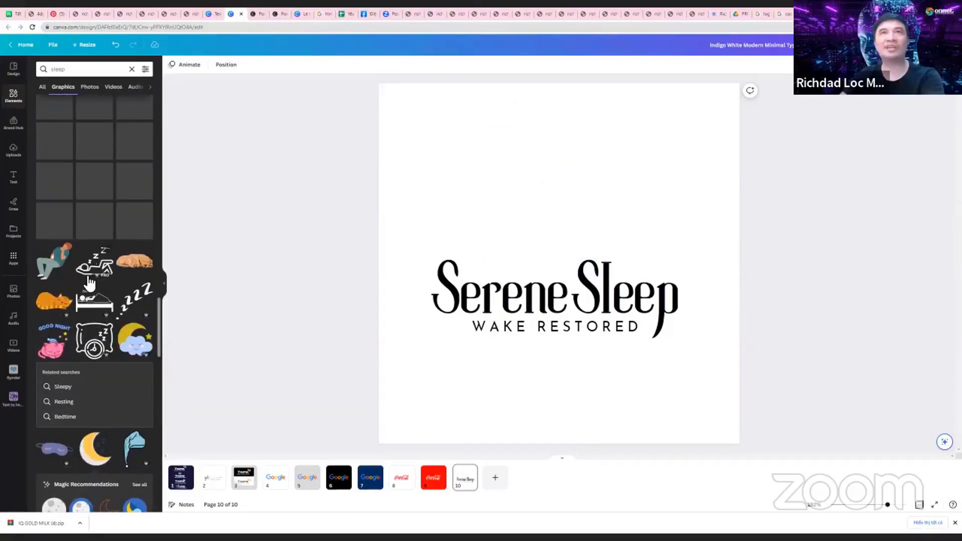
scroll(87, 286, up, 4)
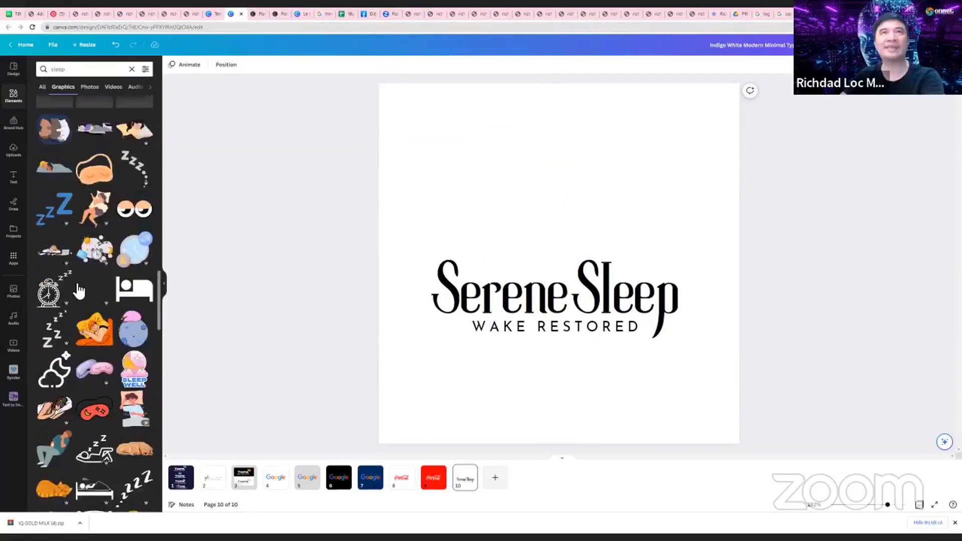
scroll(78, 290, up, 4)
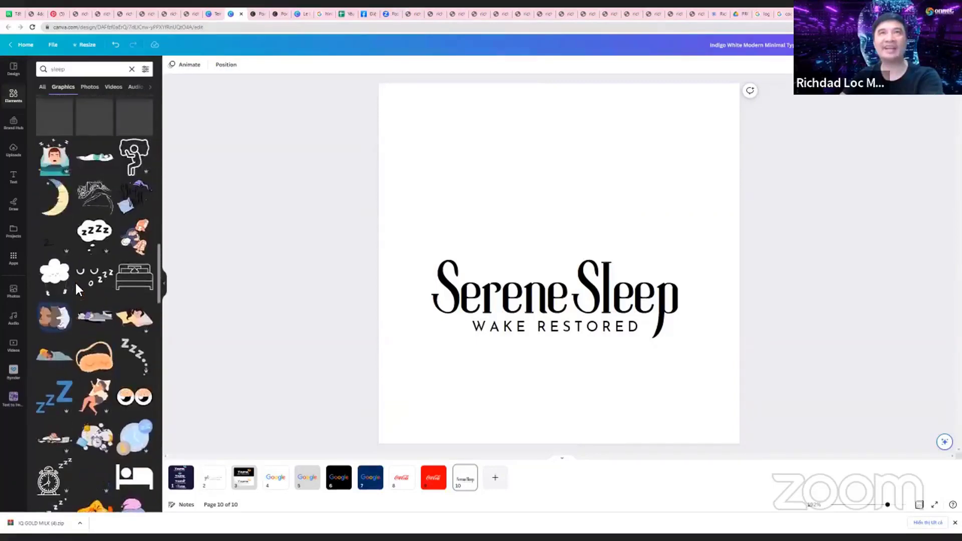
scroll(76, 288, up, 3)
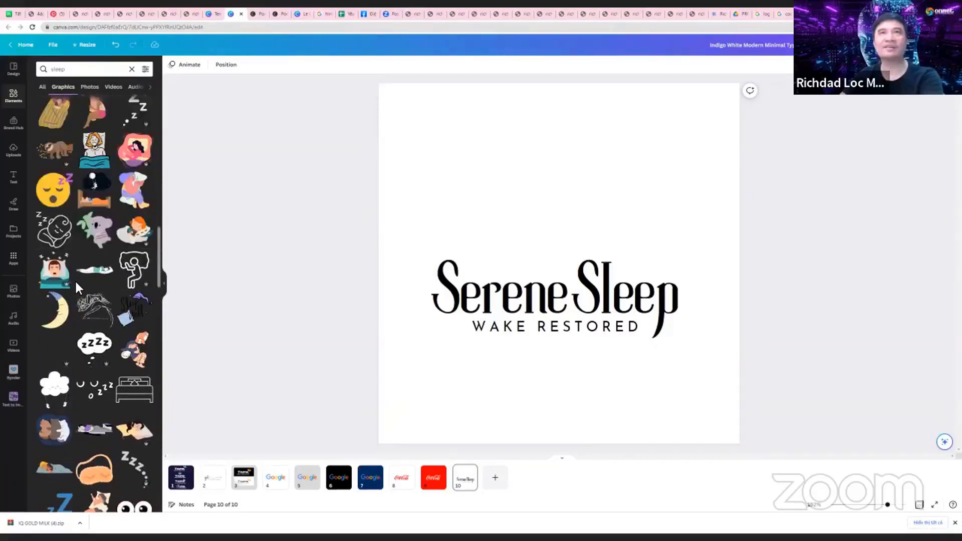
scroll(76, 280, up, 5)
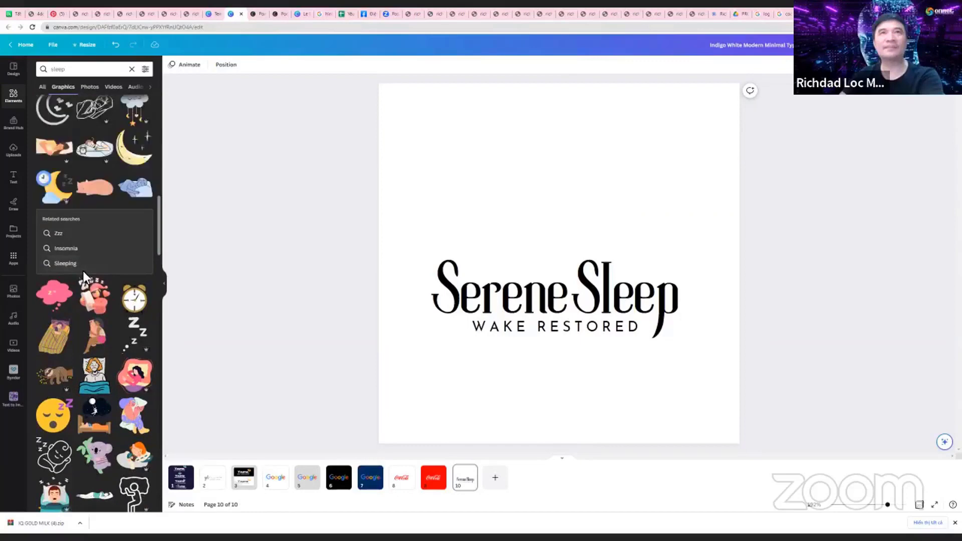
scroll(86, 269, up, 3)
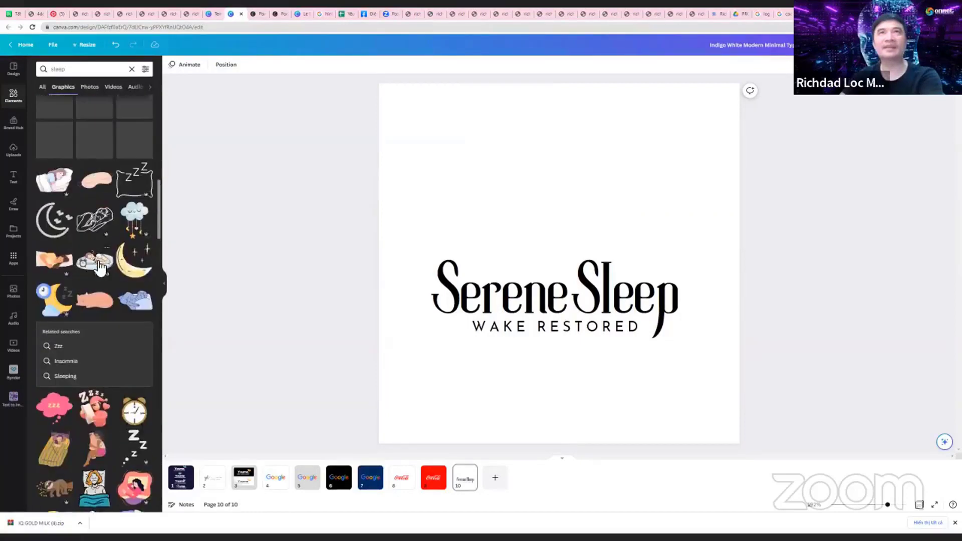
scroll(64, 231, up, 8)
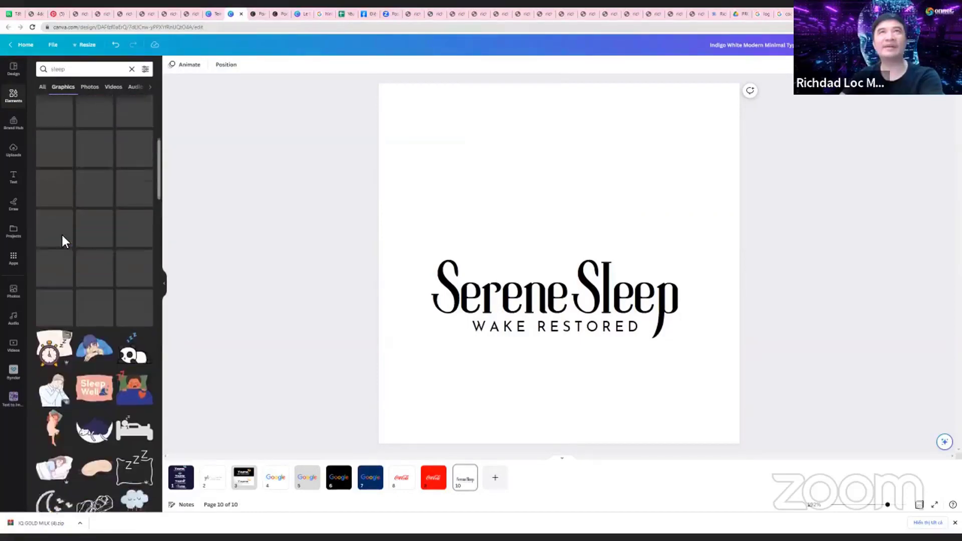
scroll(66, 243, up, 5)
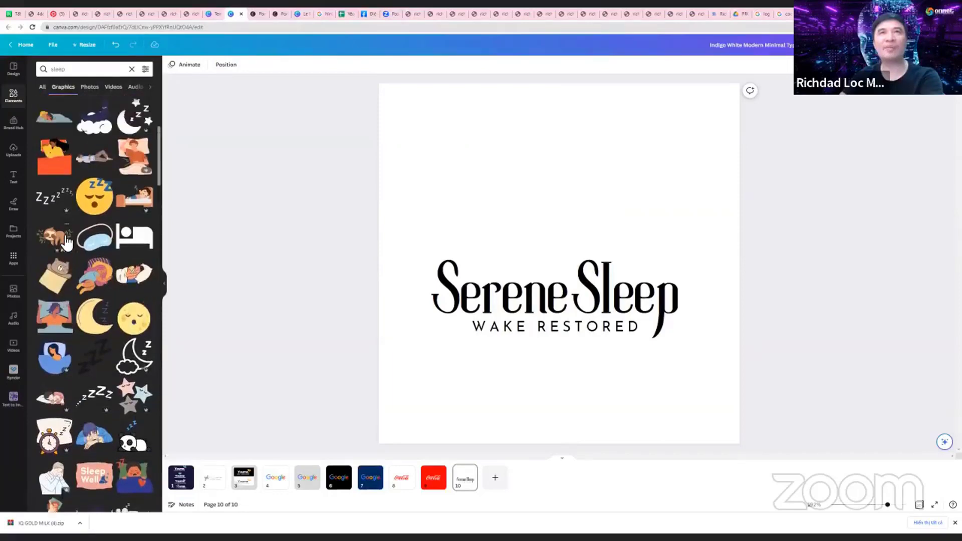
scroll(66, 243, up, 3)
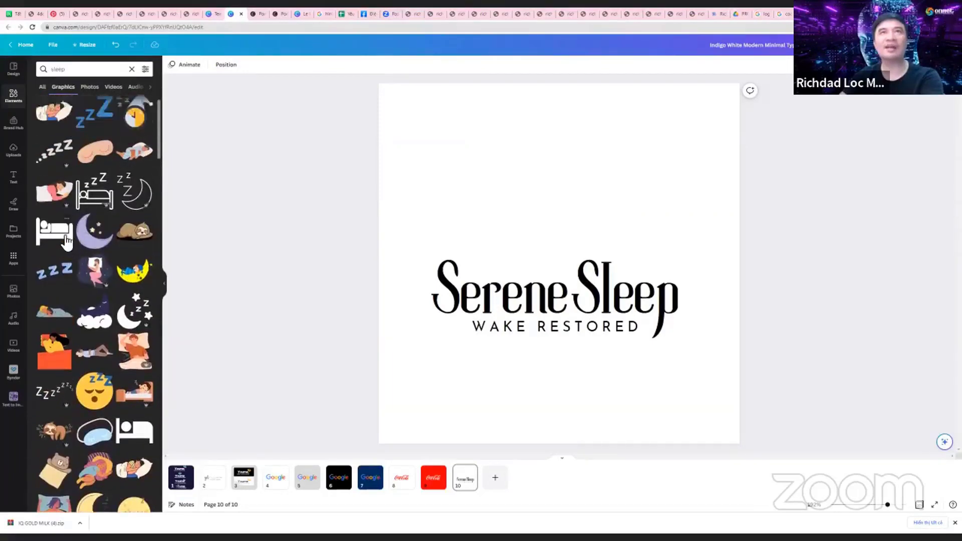
Search the graphics for "moon"
click(10, 85)
text(moon)
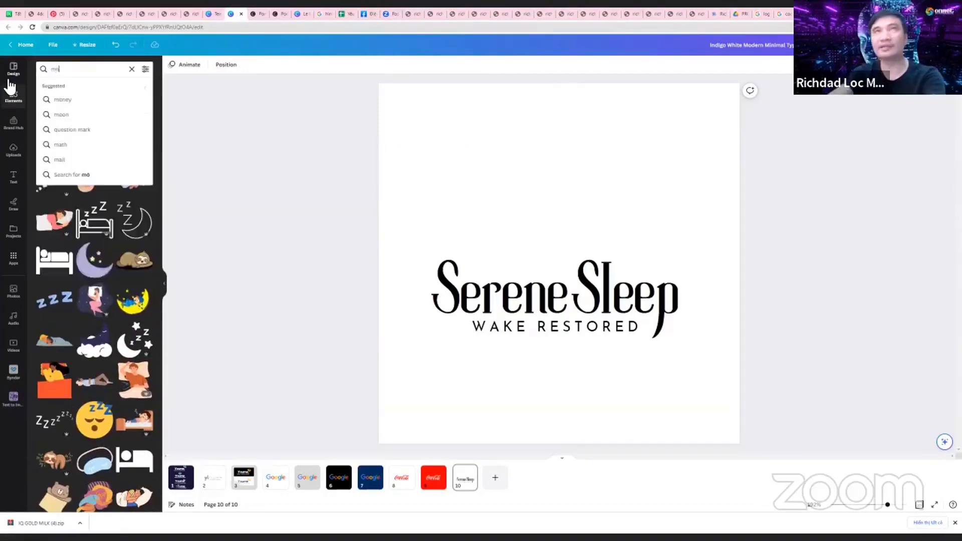
key(Return)
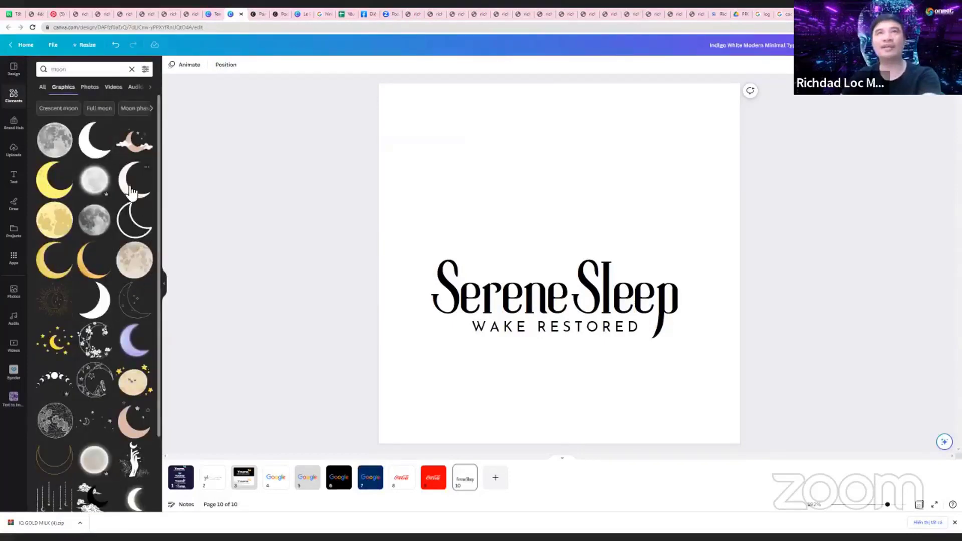
Try the off-white crescent moon graphic on the Serene Sleep logo page
click(131, 192)
drag(689, 125, 546, 233)
click(213, 232)
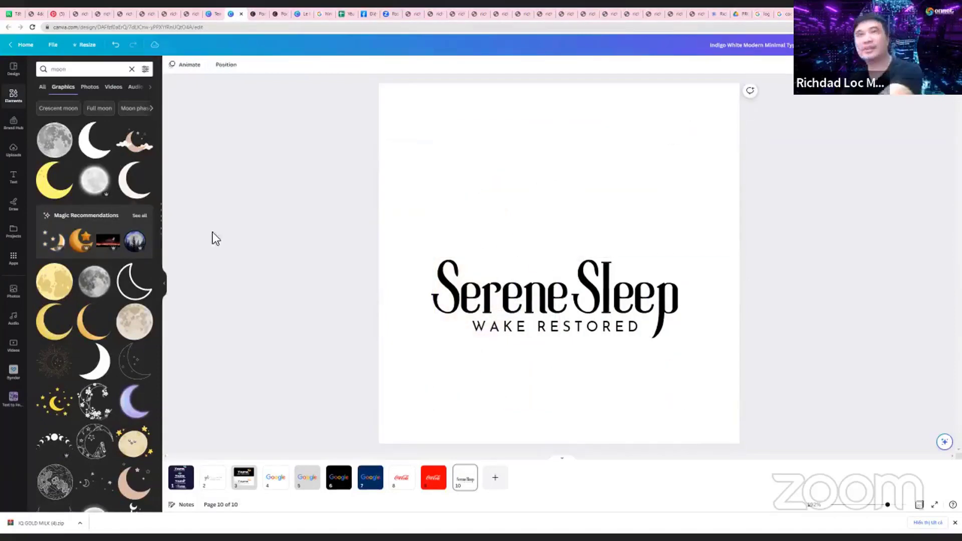
Add the solid white crescent moon graphic above the Serene Sleep text and recolor it black
click(93, 175)
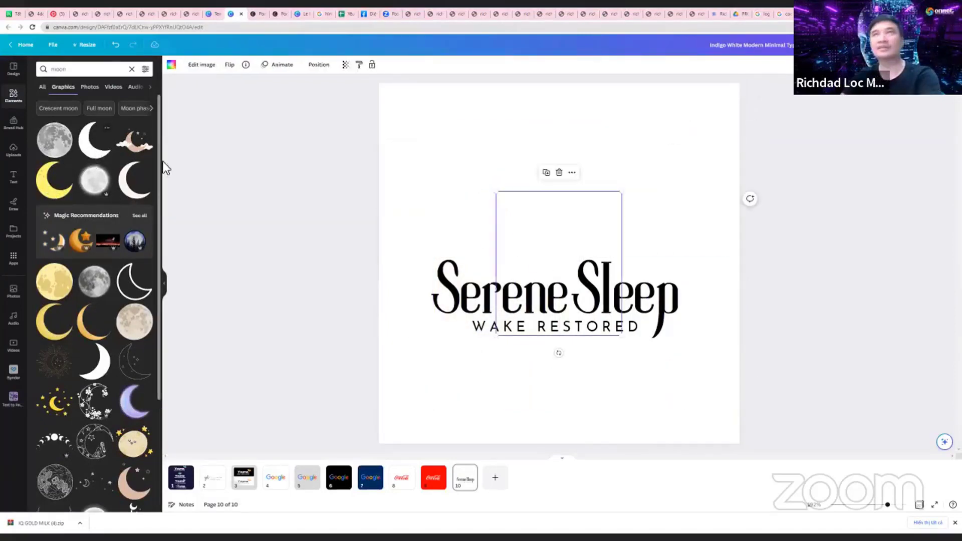
drag(524, 200, 509, 158)
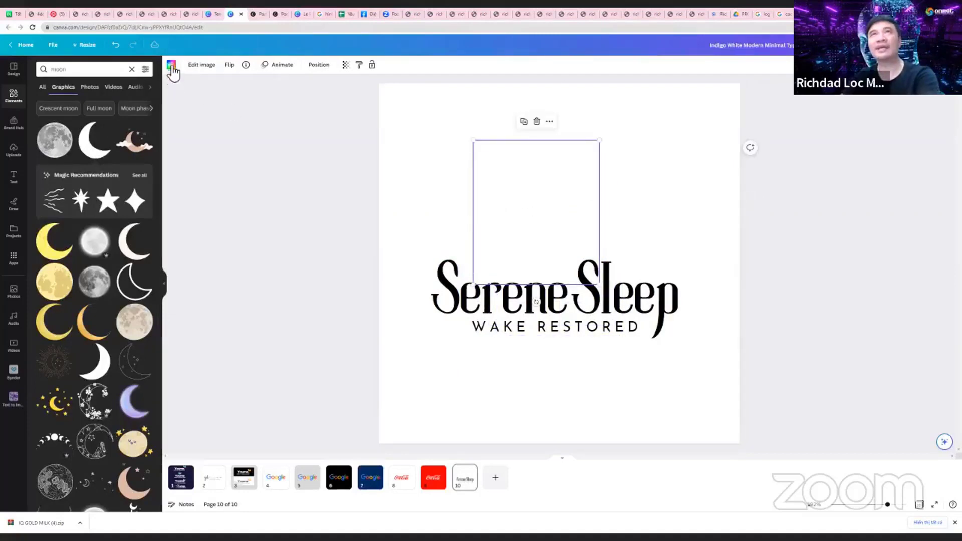
click(171, 66)
click(69, 116)
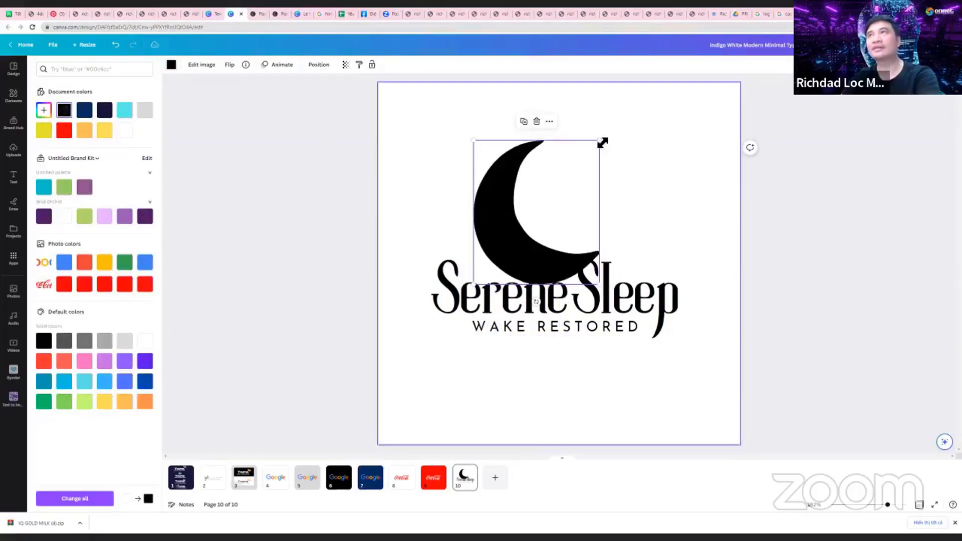
Shrink the black crescent moon and place it directly above the word "Sleep"
drag(599, 141, 549, 198)
drag(517, 235, 645, 215)
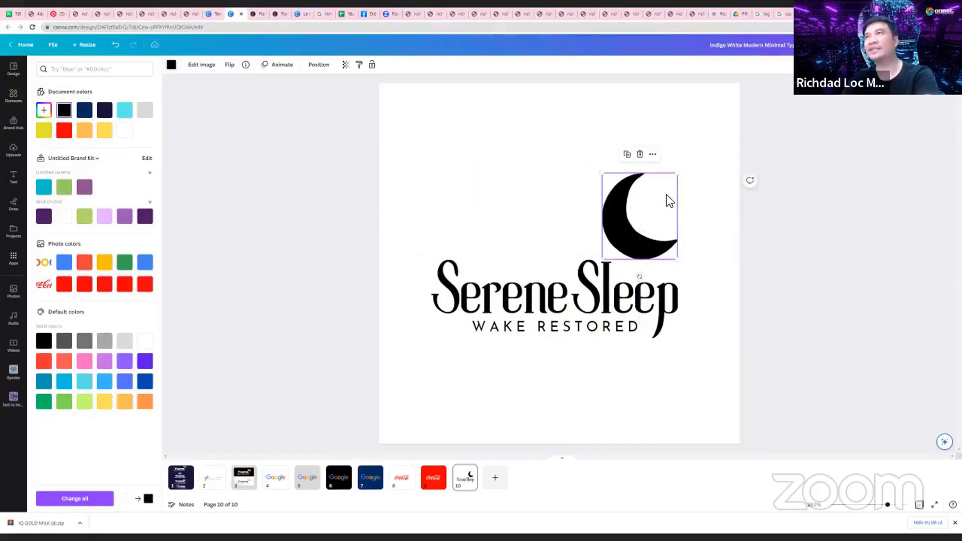
Shrink the black crescent moon above "Sleep" and overlay a duplicate of it, slightly offset to the right
drag(677, 174, 669, 189)
drag(639, 222, 559, 231)
drag(581, 200, 646, 236)
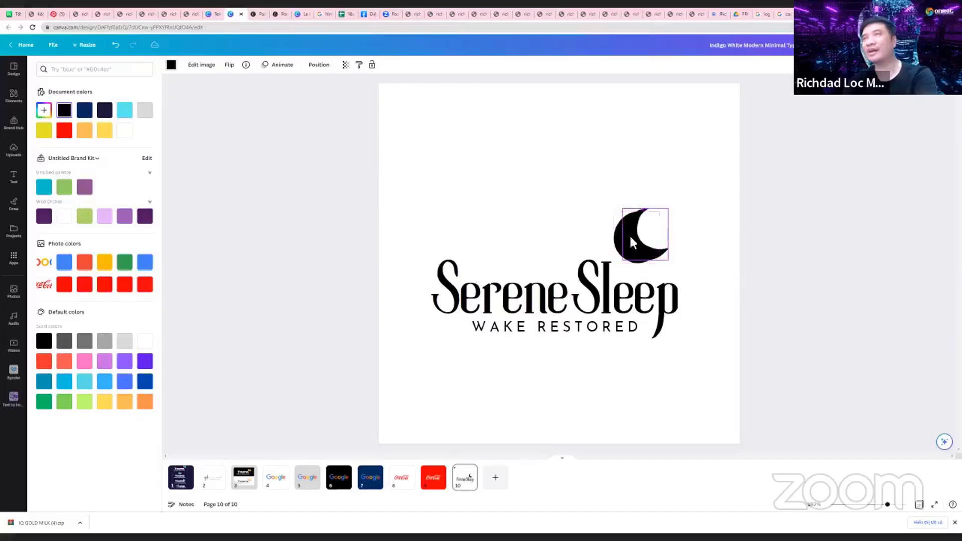
Recolor the front moon orange and line it up over the black moon behind it
click(171, 65)
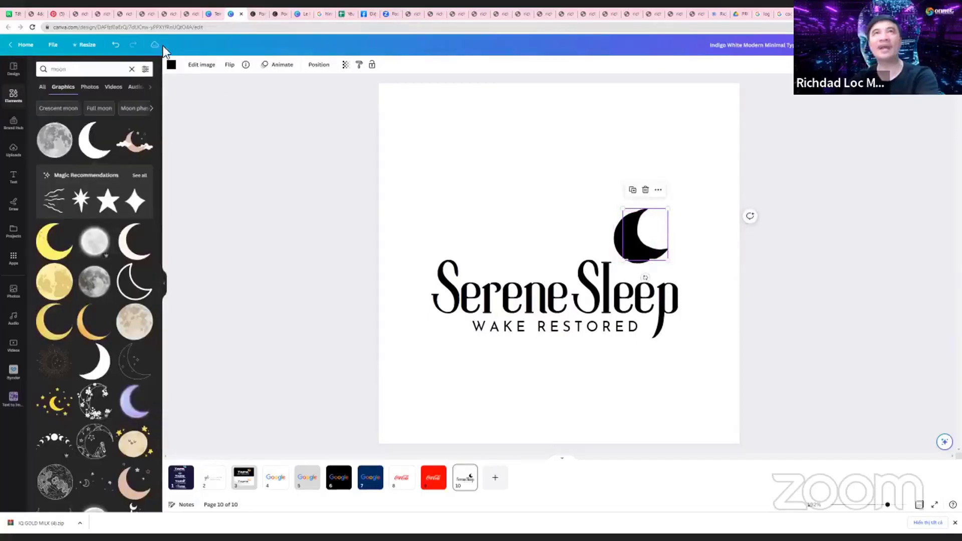
click(172, 65)
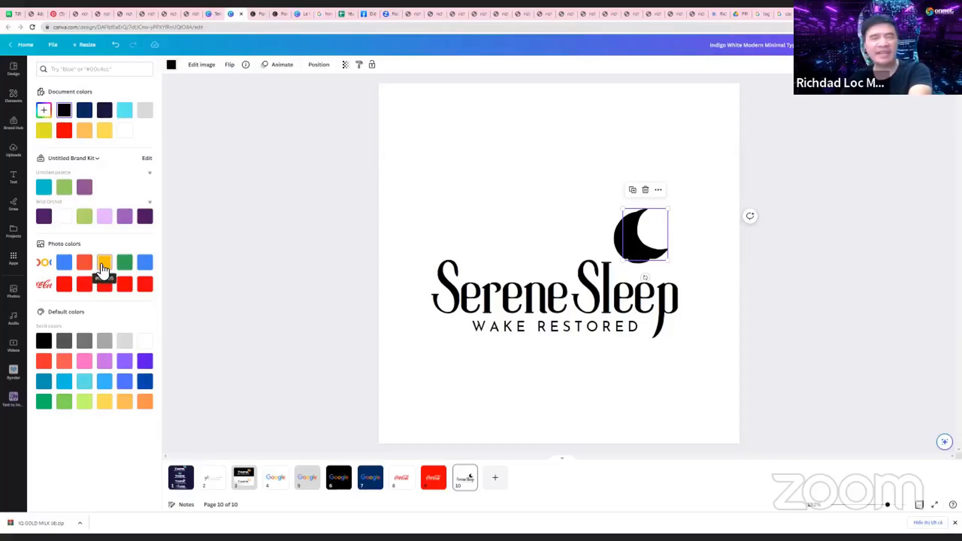
click(126, 385)
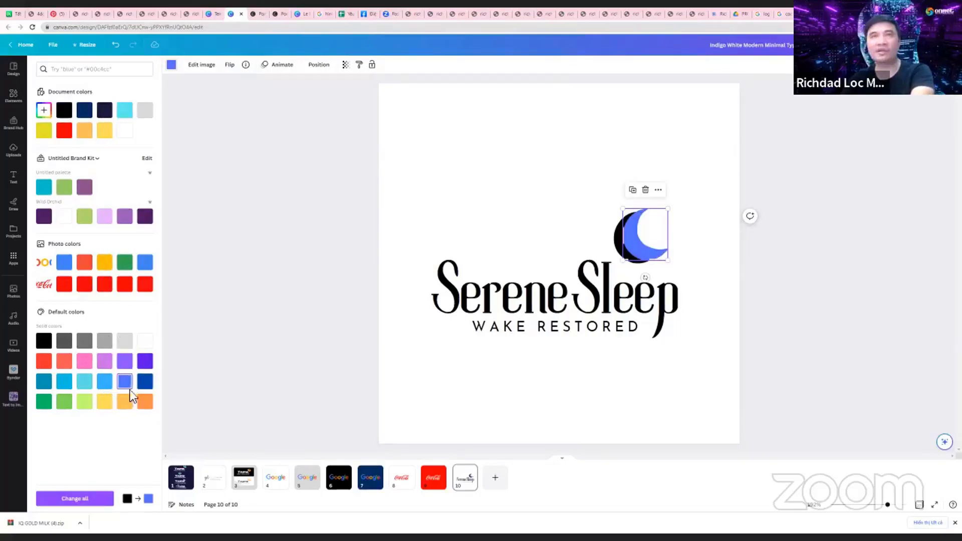
click(146, 402)
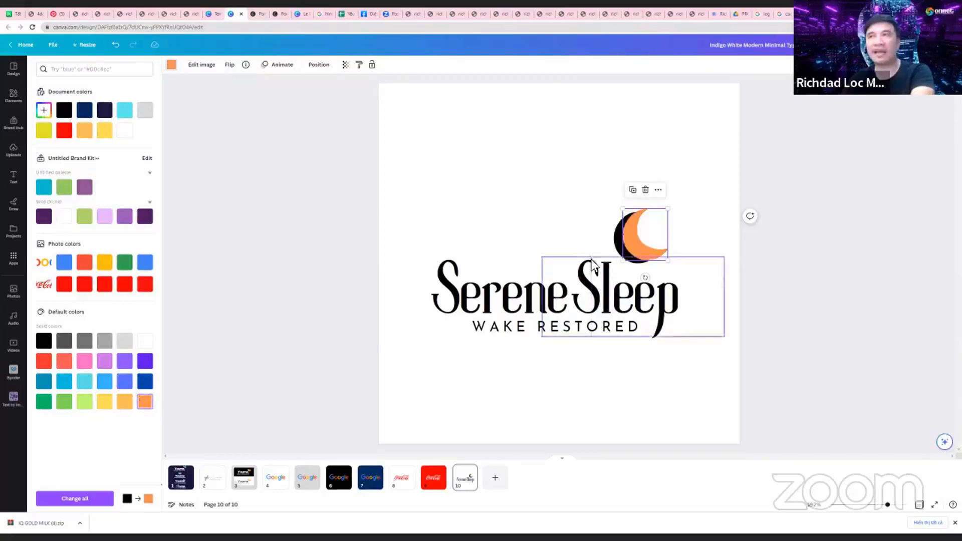
drag(638, 241, 642, 246)
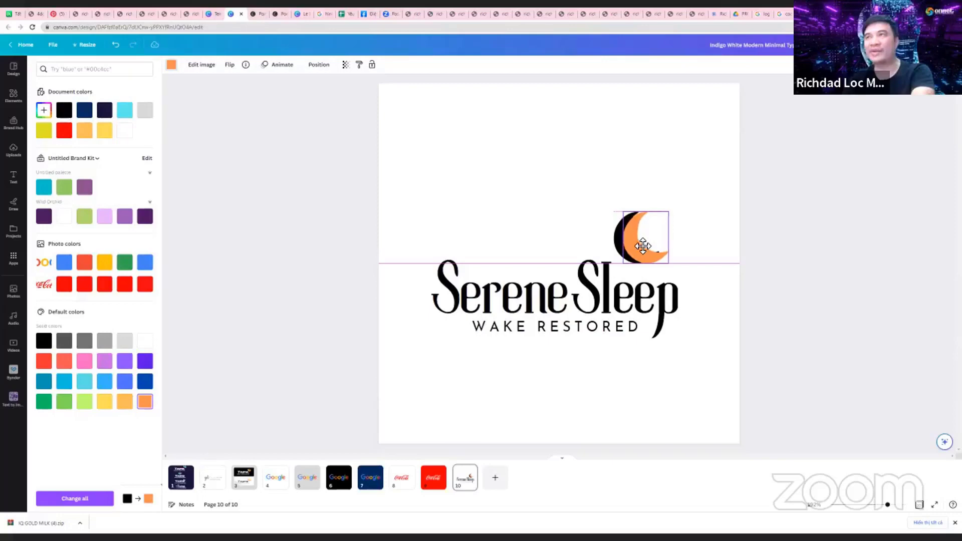
drag(643, 246, 643, 245)
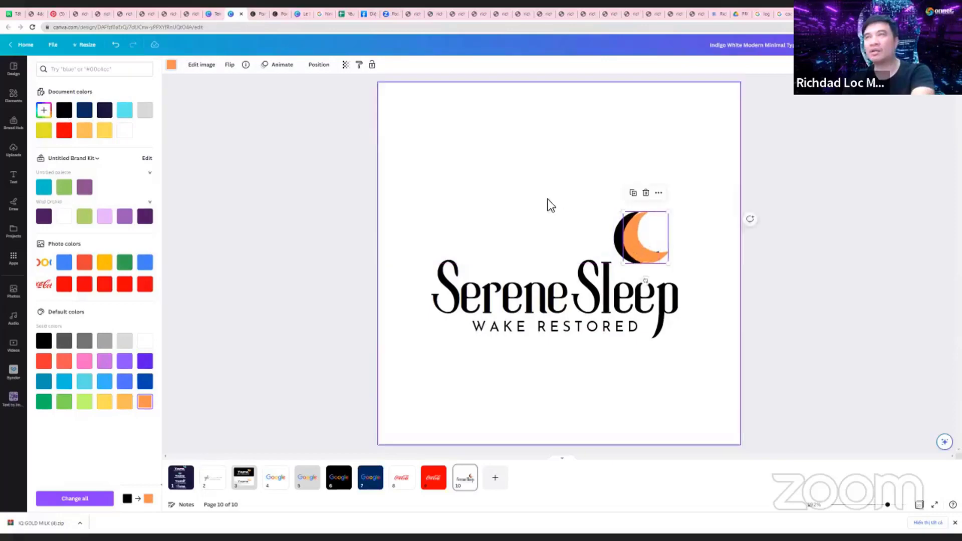
Try green and dark navy on the front moon, then set it back to orange
click(533, 189)
click(635, 242)
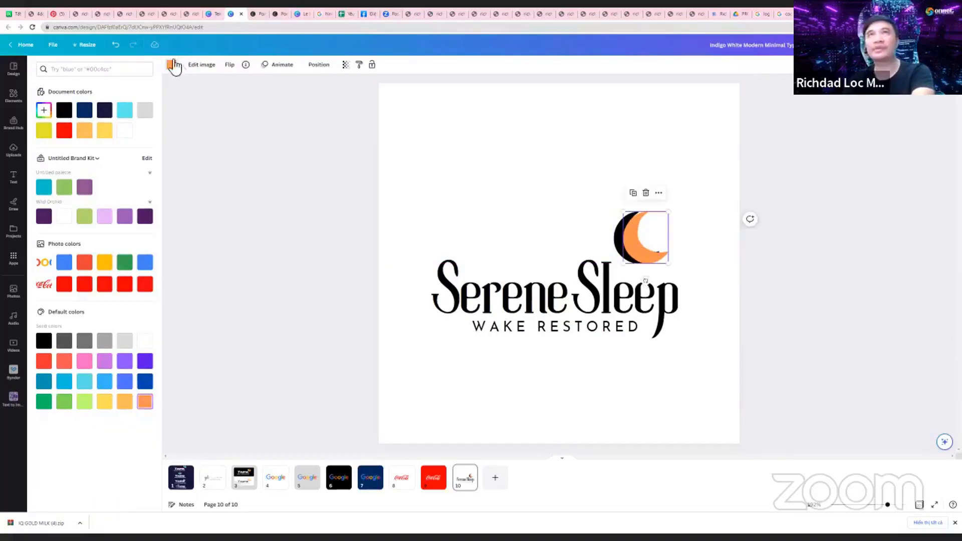
click(126, 262)
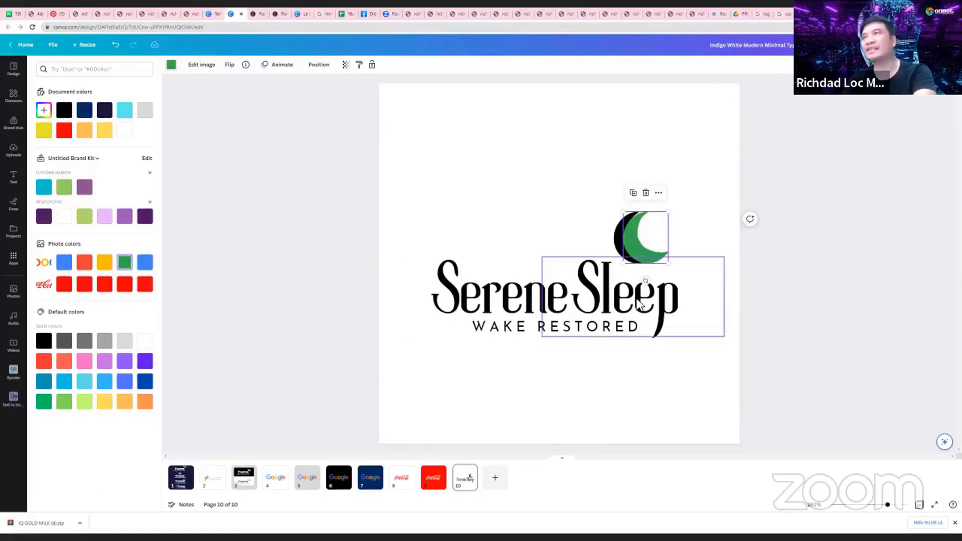
click(171, 64)
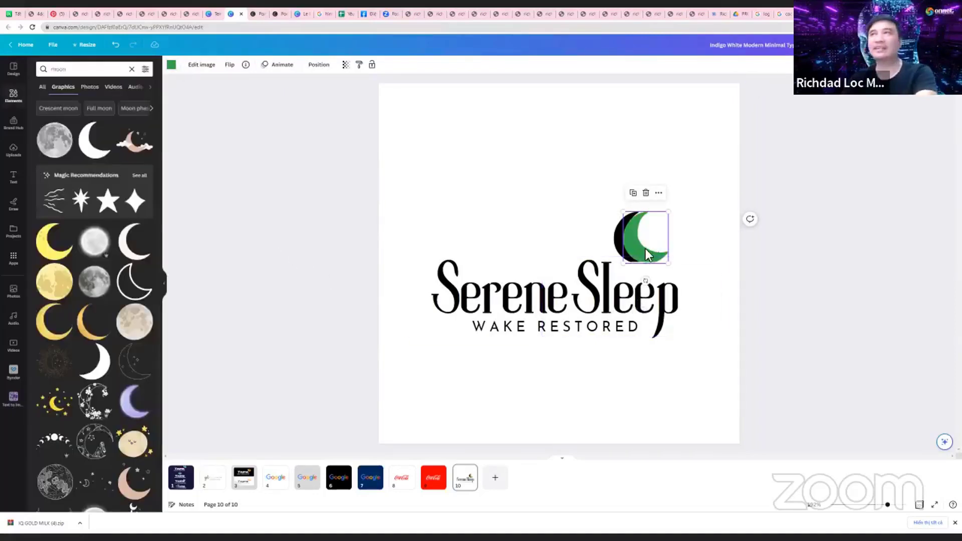
click(171, 66)
click(105, 111)
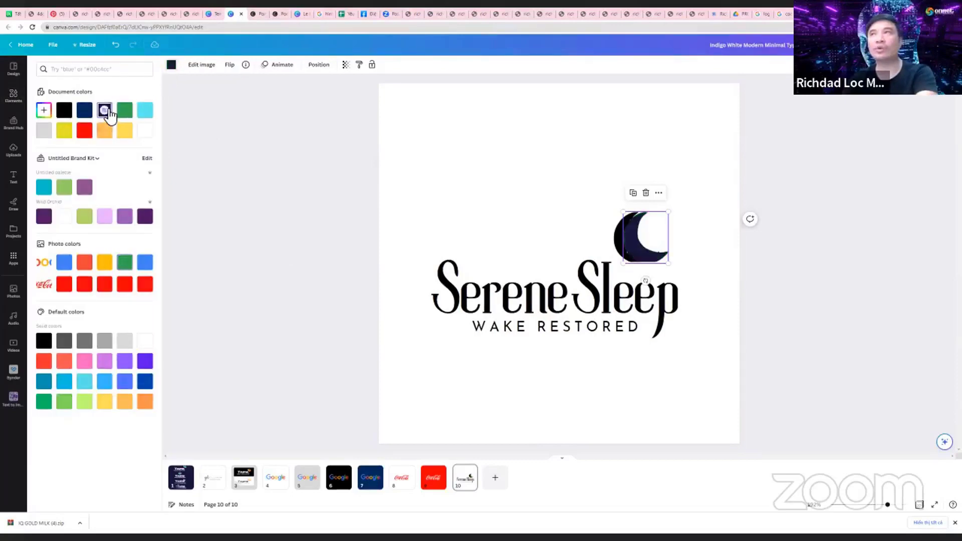
click(145, 402)
click(203, 263)
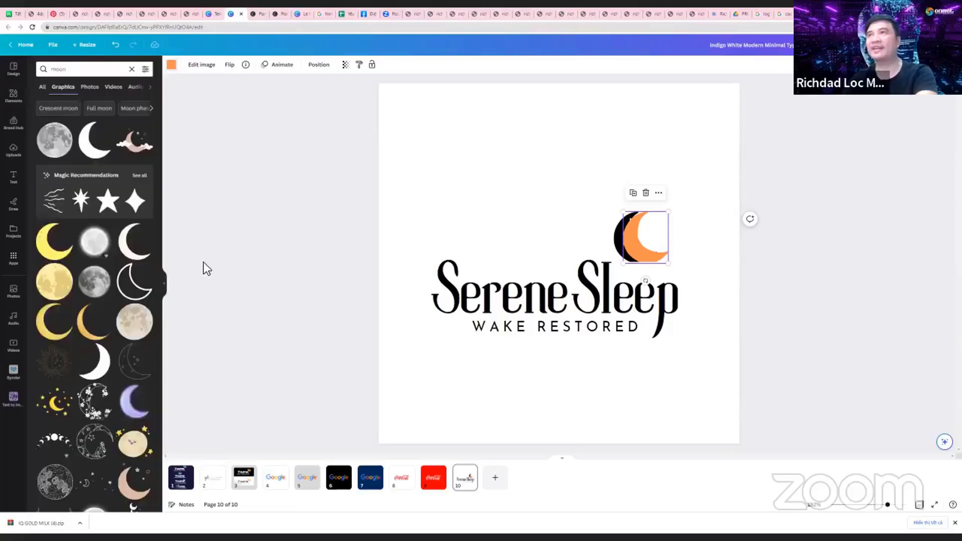
Nudge the orange moon slightly up and to the left over the black moon
click(180, 229)
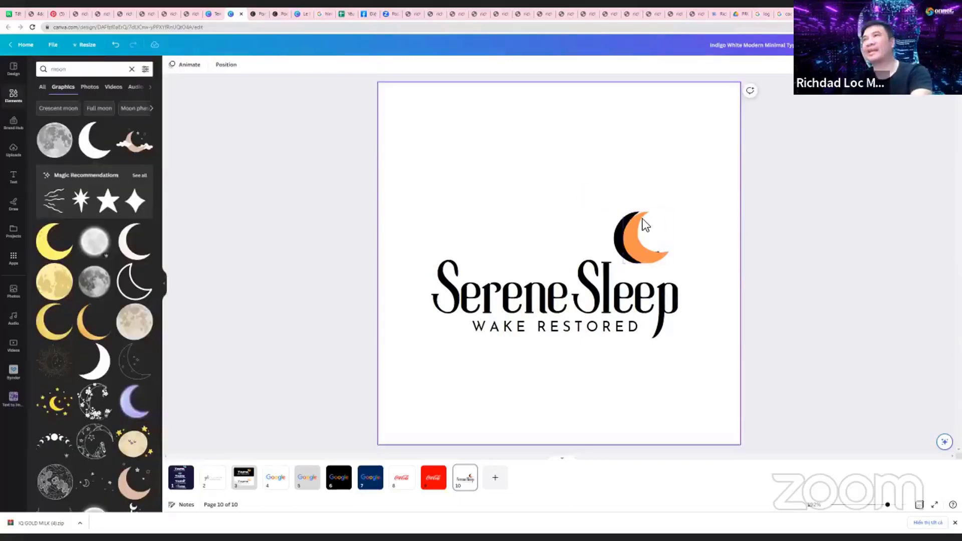
drag(642, 233, 644, 242)
click(539, 169)
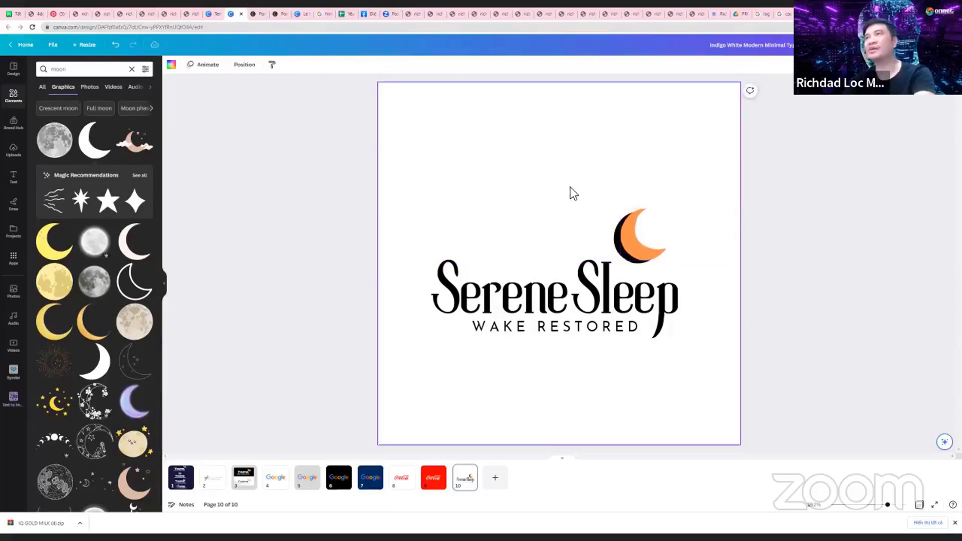
Move the complete logo with its moon and tagline to the upper part of the page and shrink it slightly
click(545, 290)
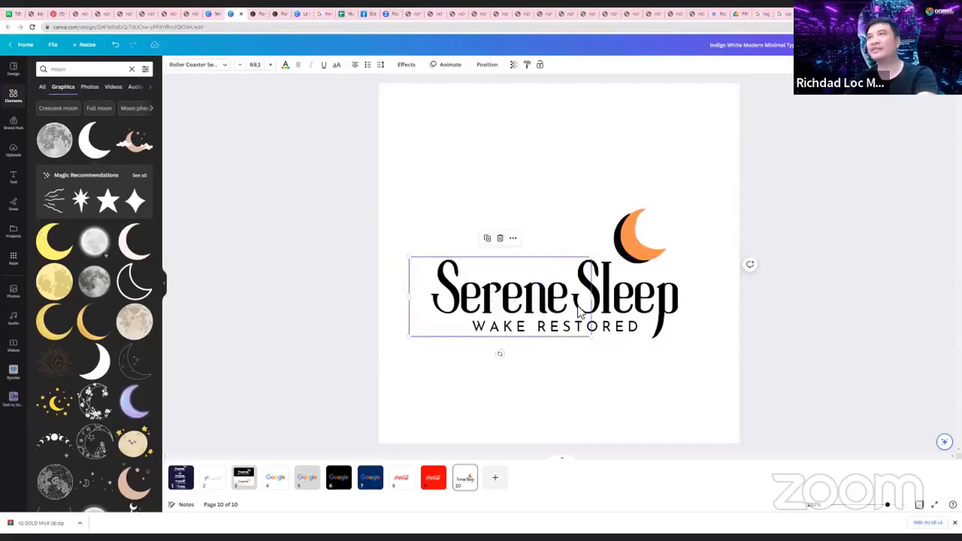
drag(680, 391, 468, 209)
drag(558, 234, 552, 156)
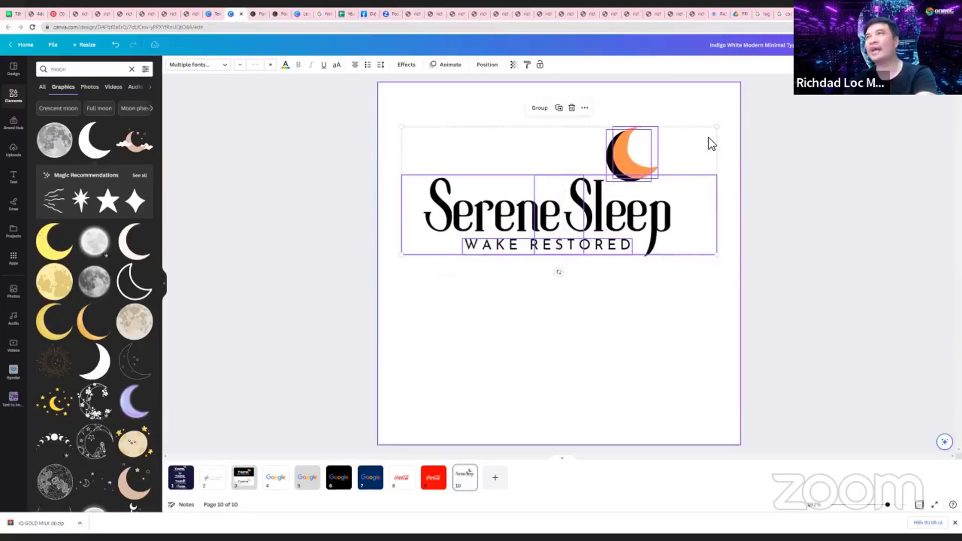
drag(714, 128, 666, 150)
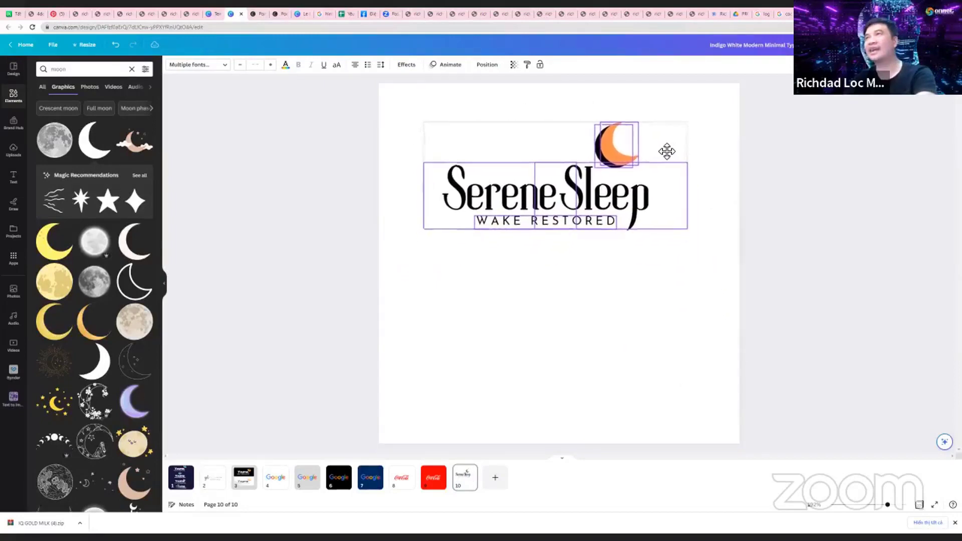
click(629, 234)
Duplicate the complete Serene Sleep logo and place the copy directly below the original
drag(661, 259, 430, 141)
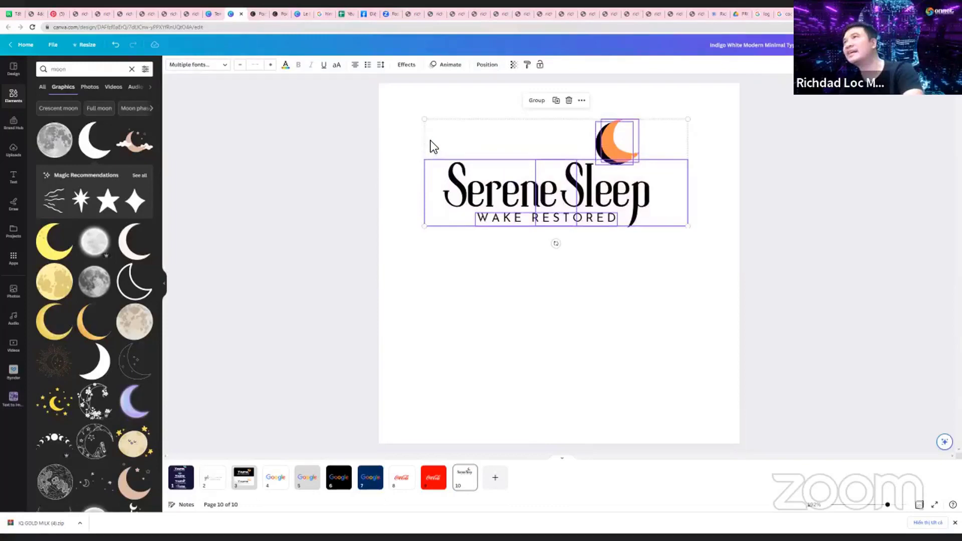
click(629, 287)
drag(665, 279, 447, 140)
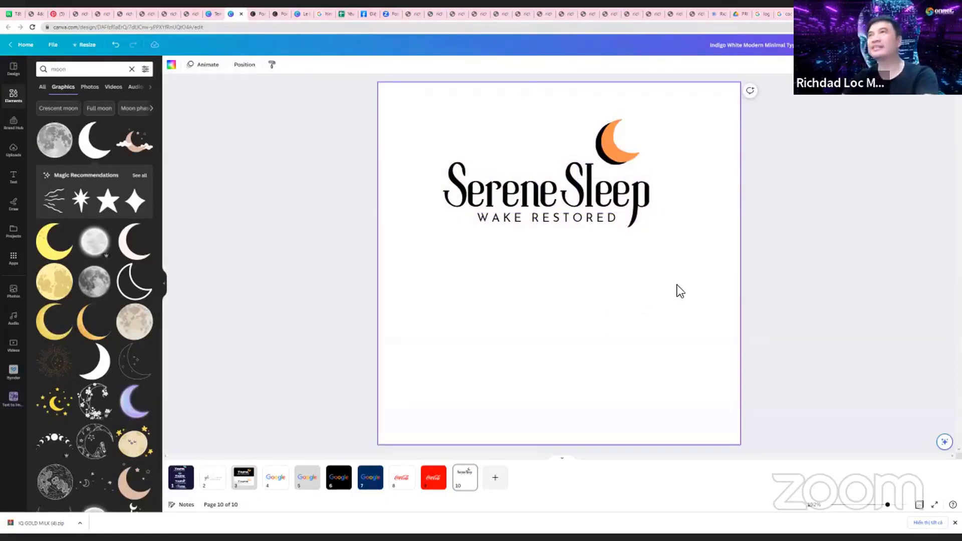
drag(678, 284, 396, 136)
drag(581, 165, 581, 297)
click(763, 343)
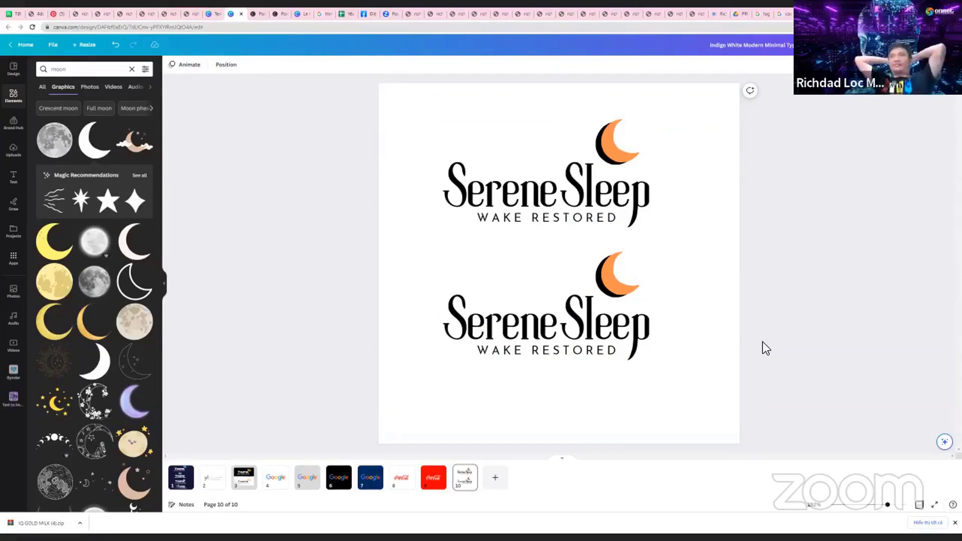
Recolor the word "Serene" in the upper logo a deeper, more saturated orange than the moon
click(512, 191)
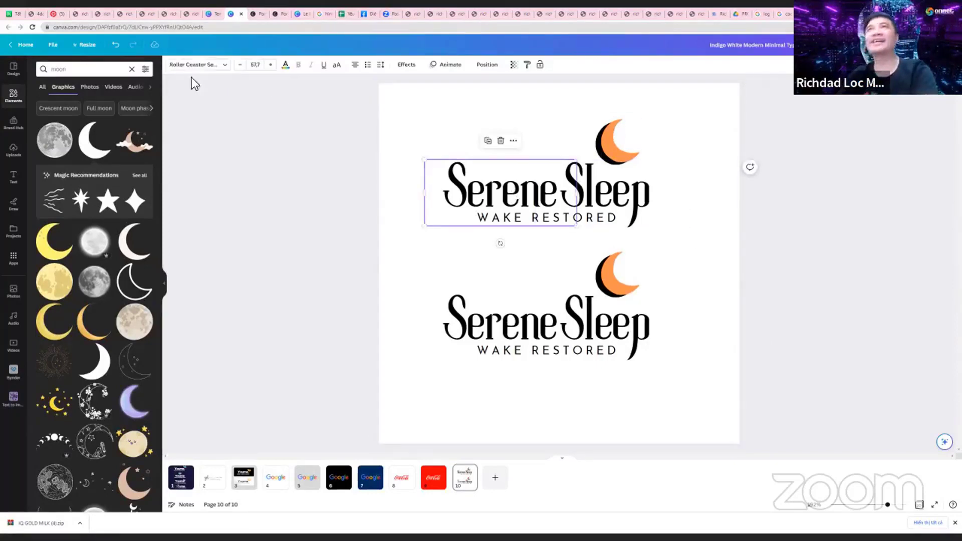
click(286, 65)
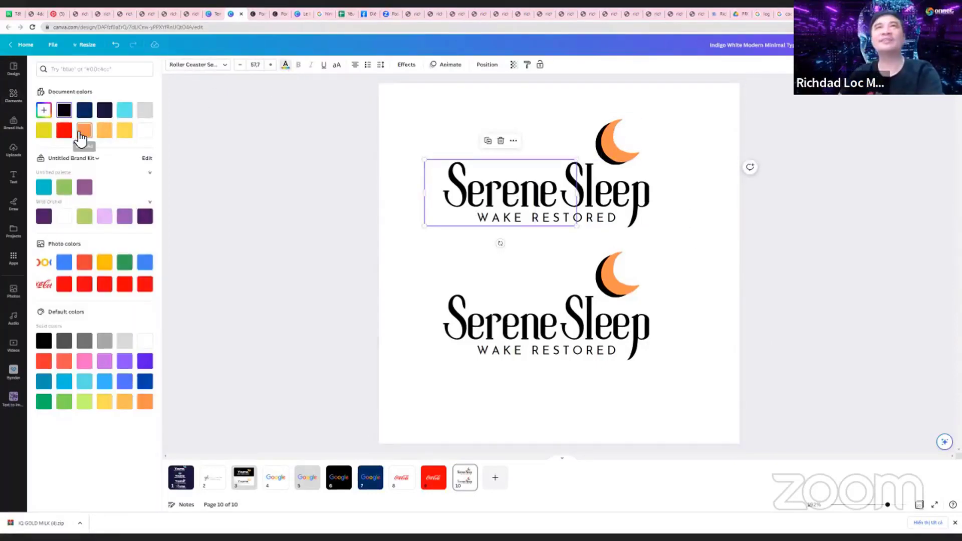
click(84, 131)
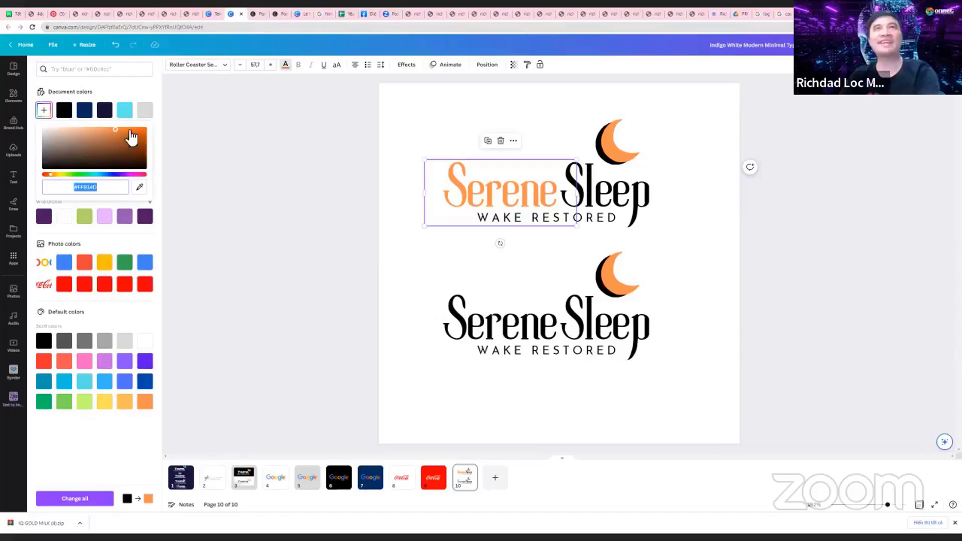
click(134, 130)
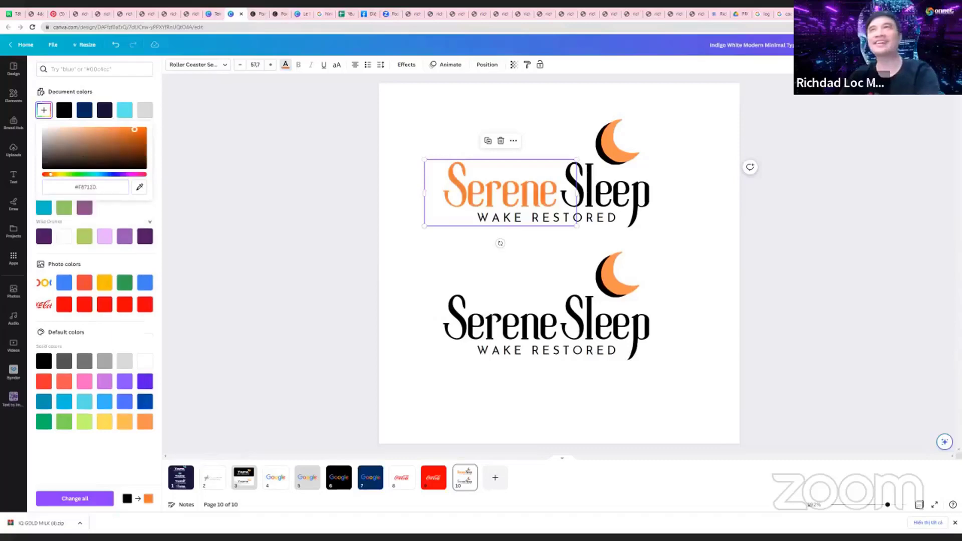
click(295, 187)
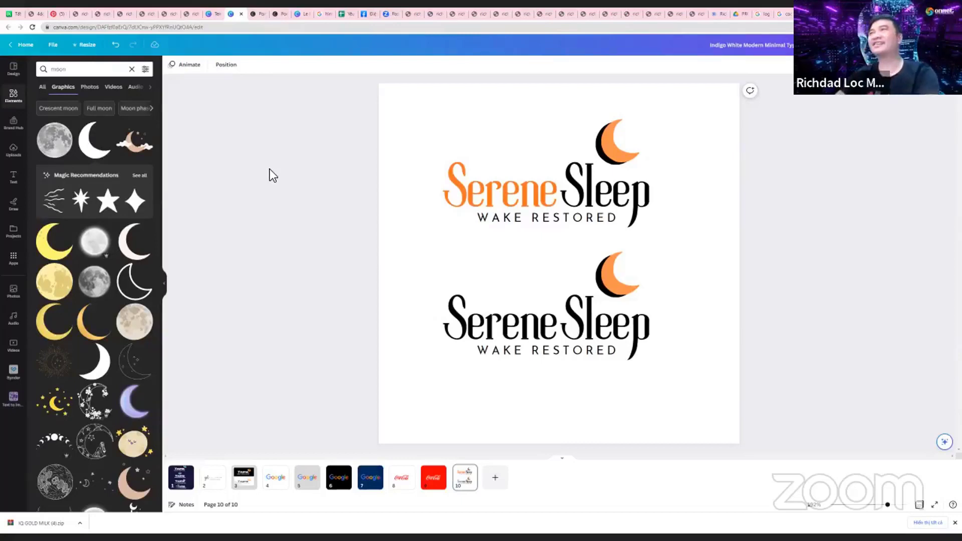
Apply the same deeper orange to the word "Serene" in the lower logo
click(483, 331)
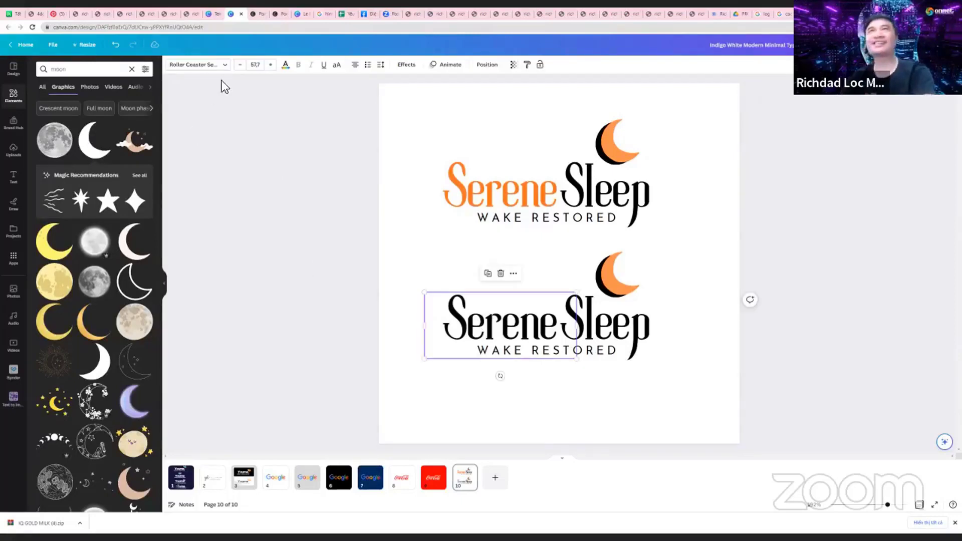
click(285, 65)
click(86, 138)
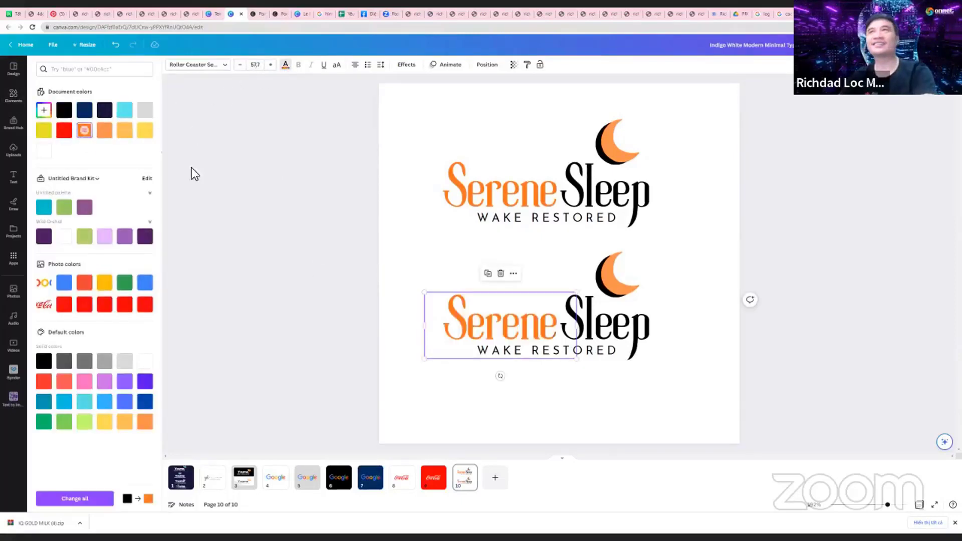
click(245, 169)
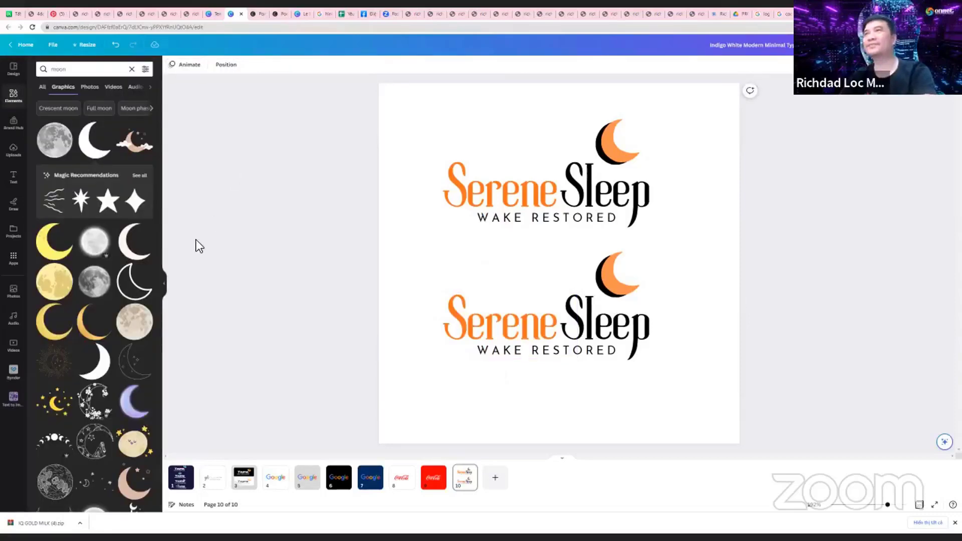
Undo the orange recoloring of "Serene" in both logos and delete the lower logo copy
click(482, 184)
key(ctrl+z)
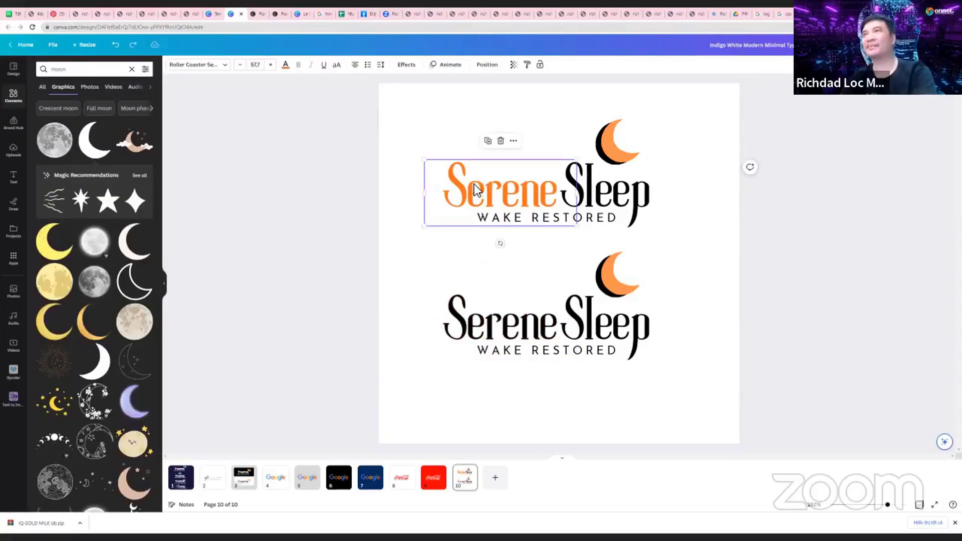
key(ctrl+z)
click(312, 187)
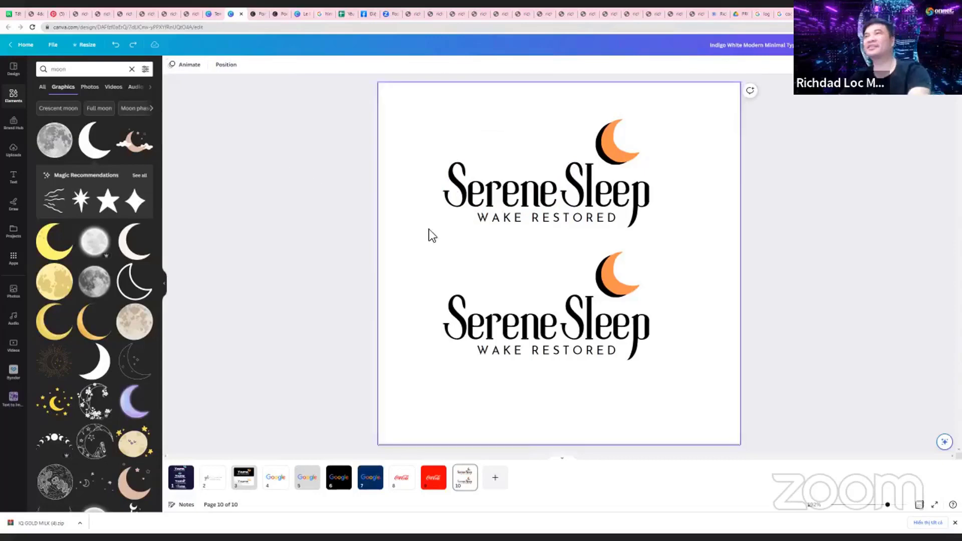
drag(370, 263, 678, 362)
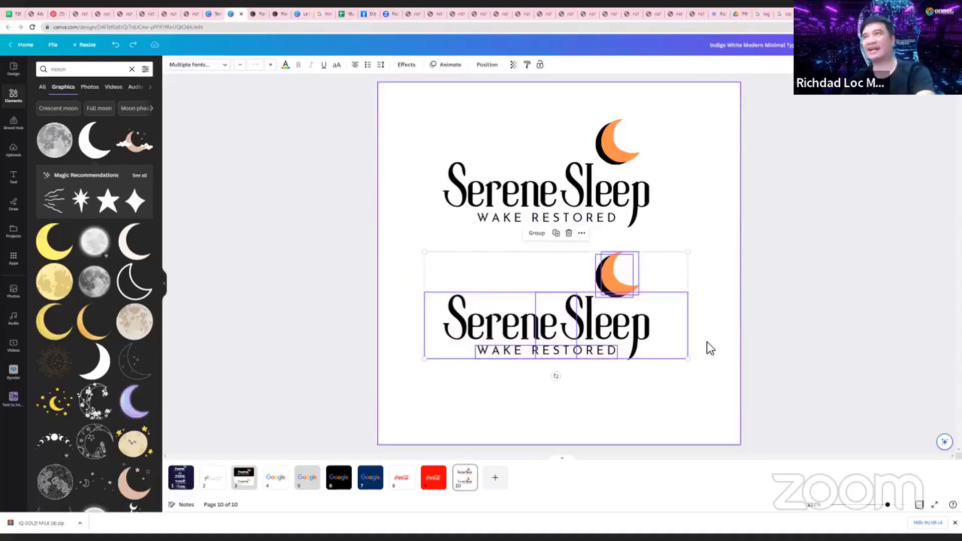
key(Delete)
Enlarge the remaining Serene Sleep logo and center it horizontally, slightly above the middle of the page
drag(713, 314, 515, 151)
drag(559, 178, 566, 269)
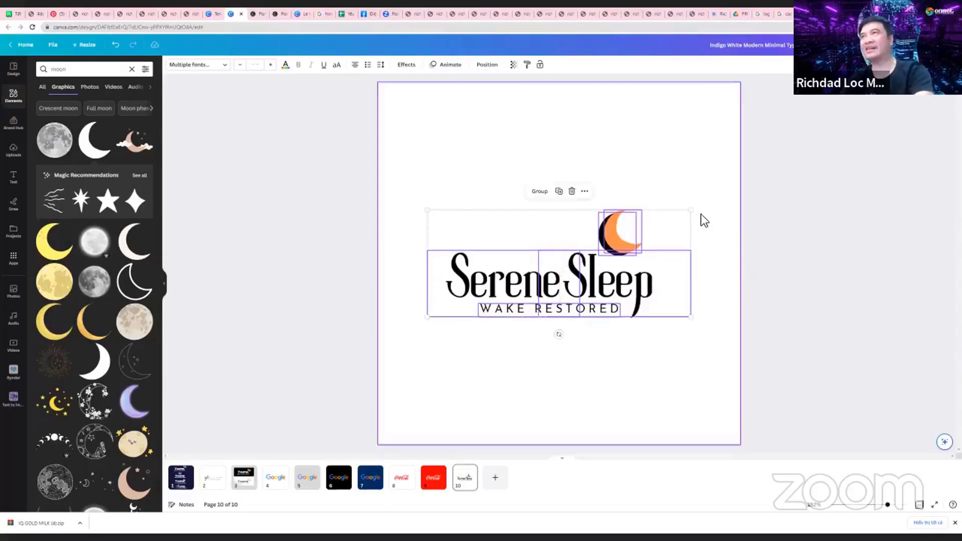
drag(690, 211, 717, 191)
drag(676, 253, 661, 230)
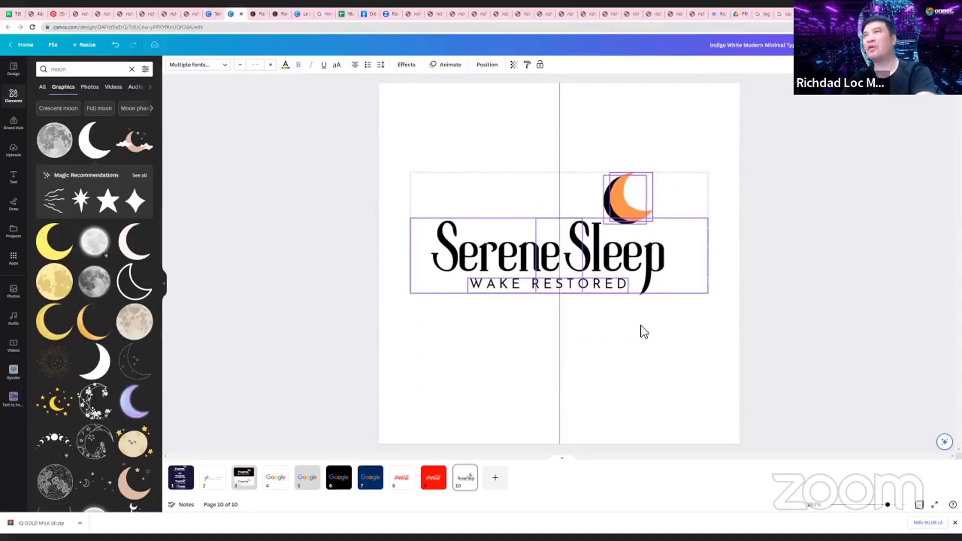
click(643, 341)
drag(713, 323, 402, 182)
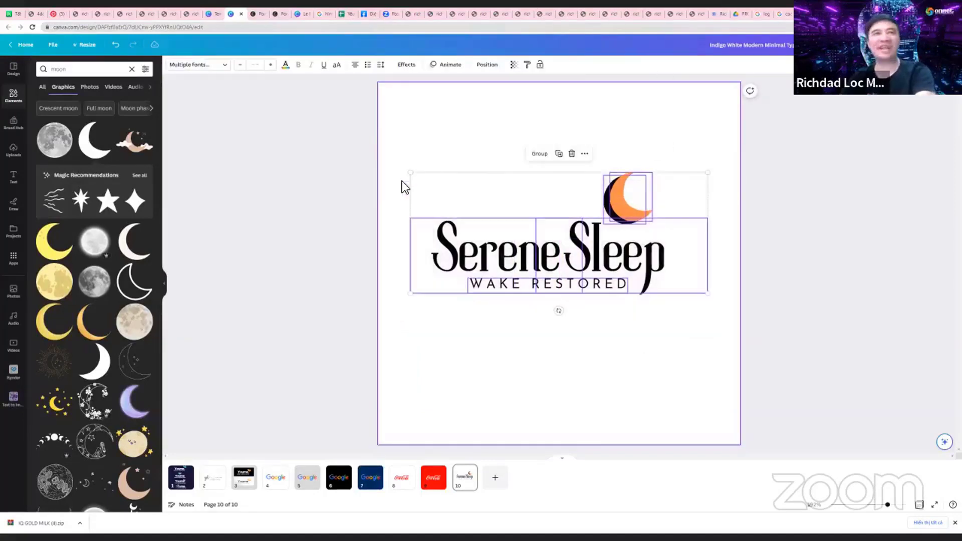
click(533, 330)
click(466, 482)
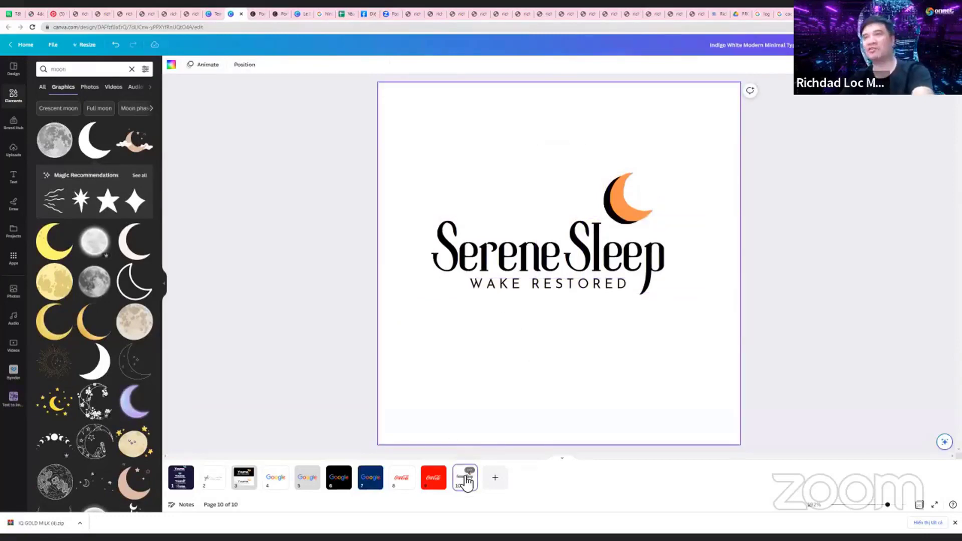
Duplicate the Serene Sleep logo page and set the copy's background to black
key(ctrl+d)
click(500, 406)
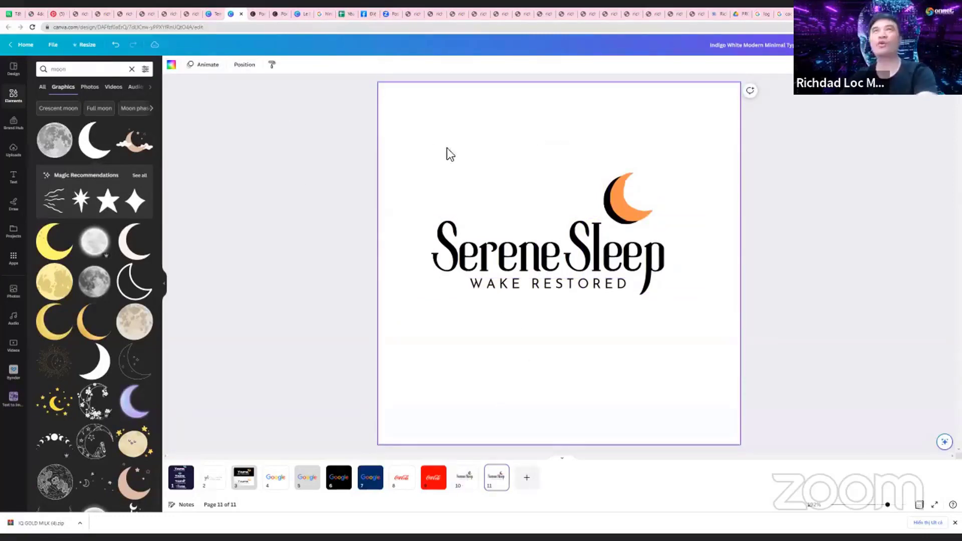
click(171, 66)
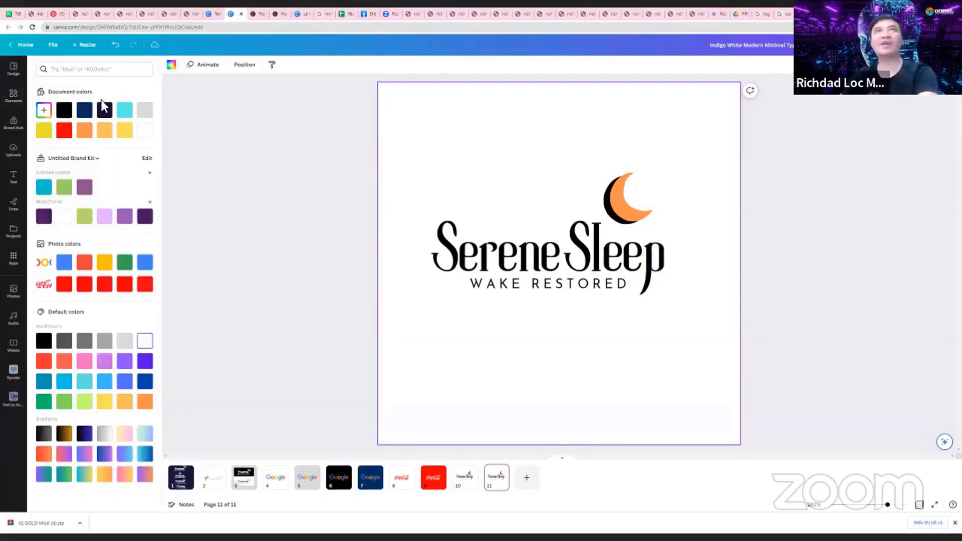
click(64, 110)
Recolor the words "Serene" and "Sleep" and the tagline "Wake Restored" white on the black page
click(532, 251)
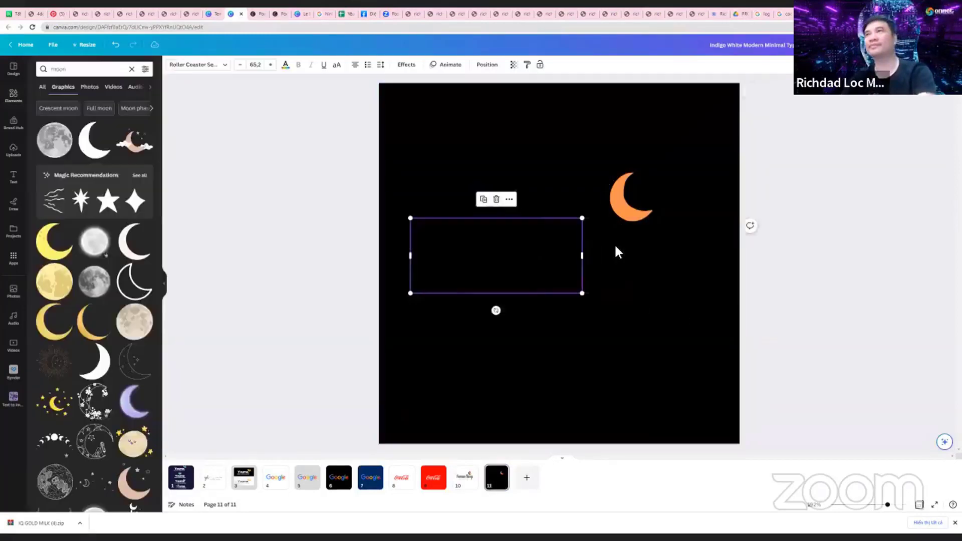
click(284, 65)
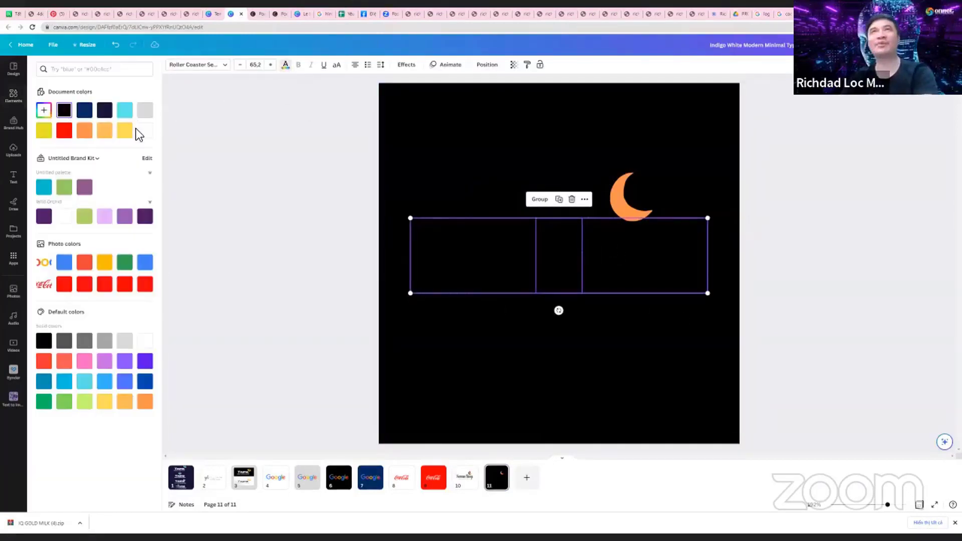
click(144, 131)
click(538, 287)
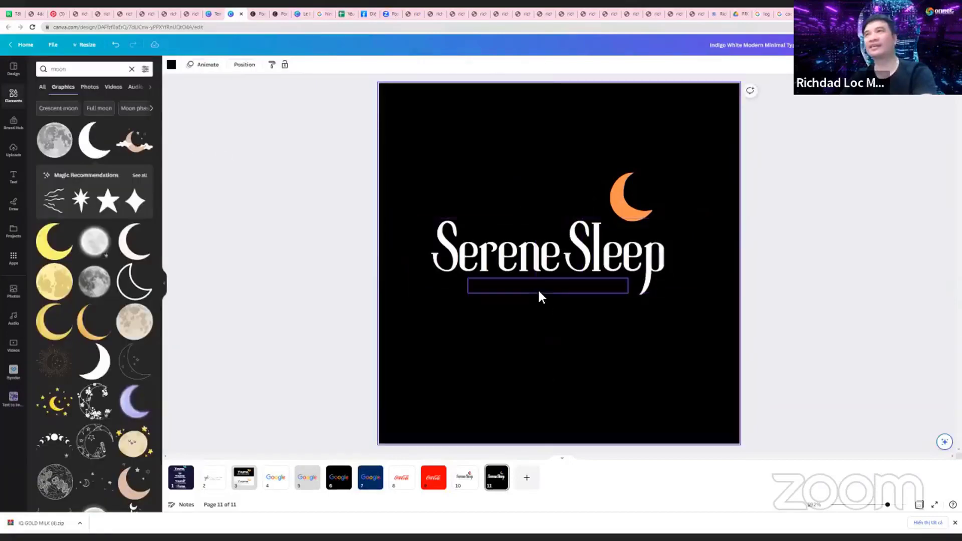
click(285, 66)
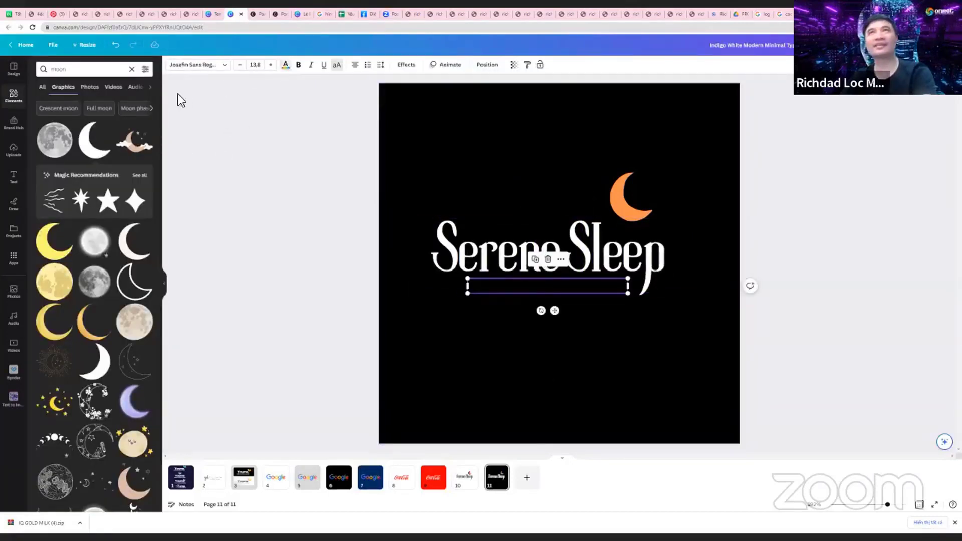
click(145, 131)
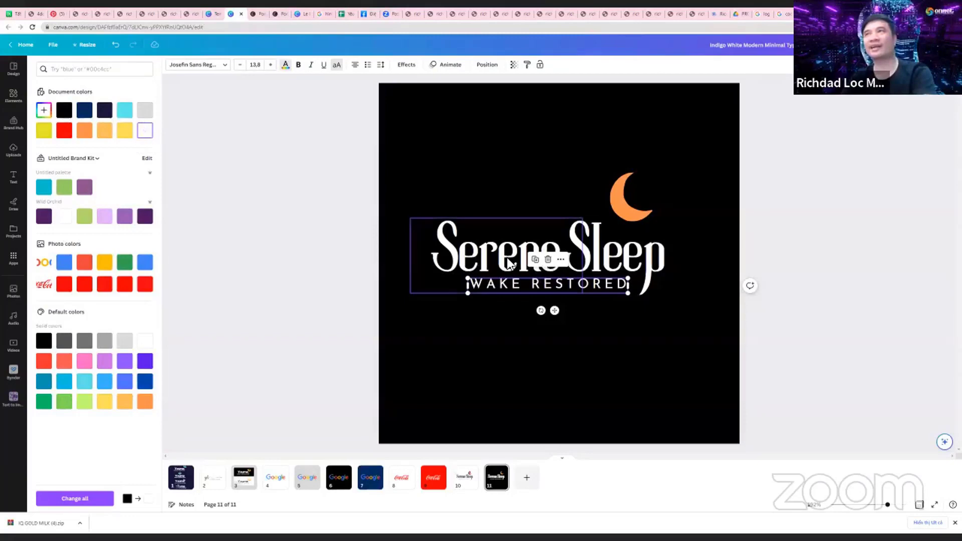
Recolor the black crescent behind the orange moon white on the black page
click(605, 197)
click(606, 196)
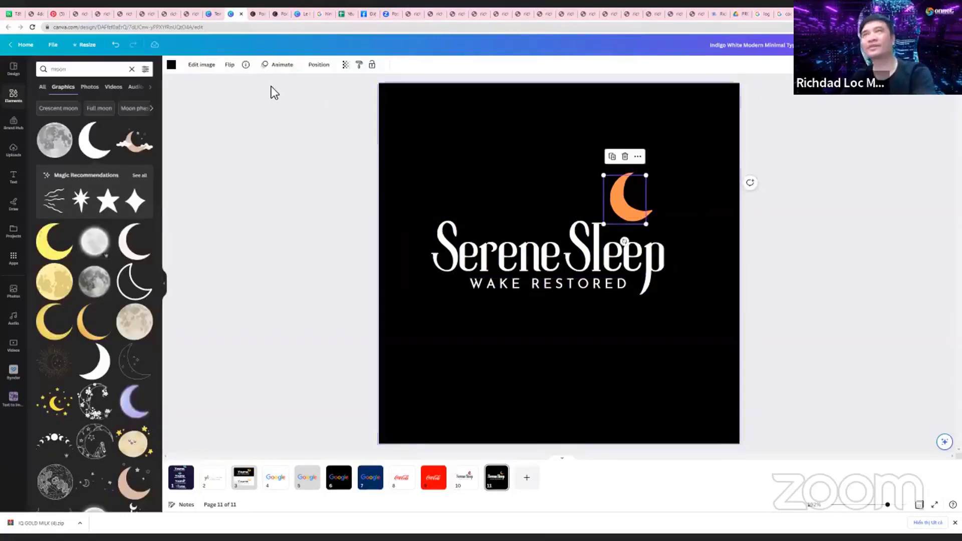
click(171, 64)
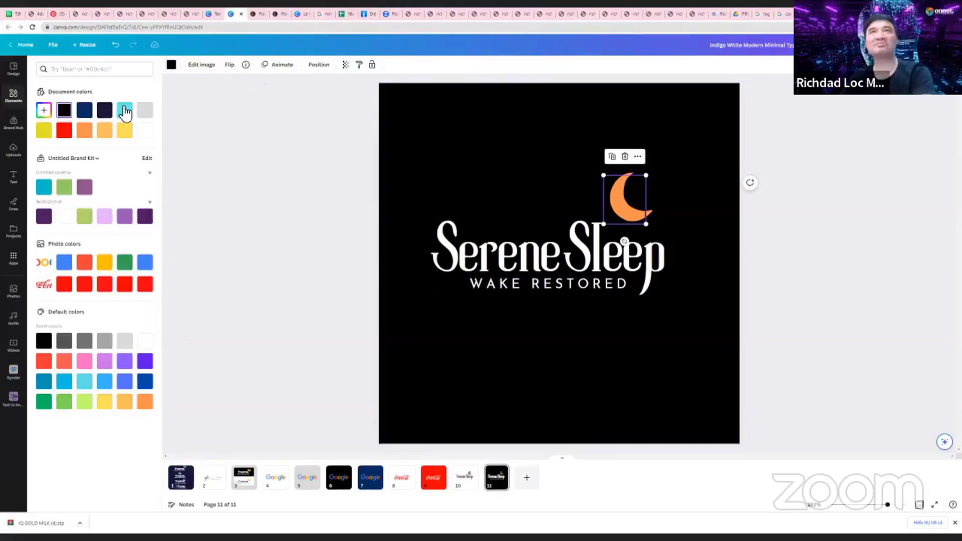
click(143, 132)
key(Escape)
click(260, 129)
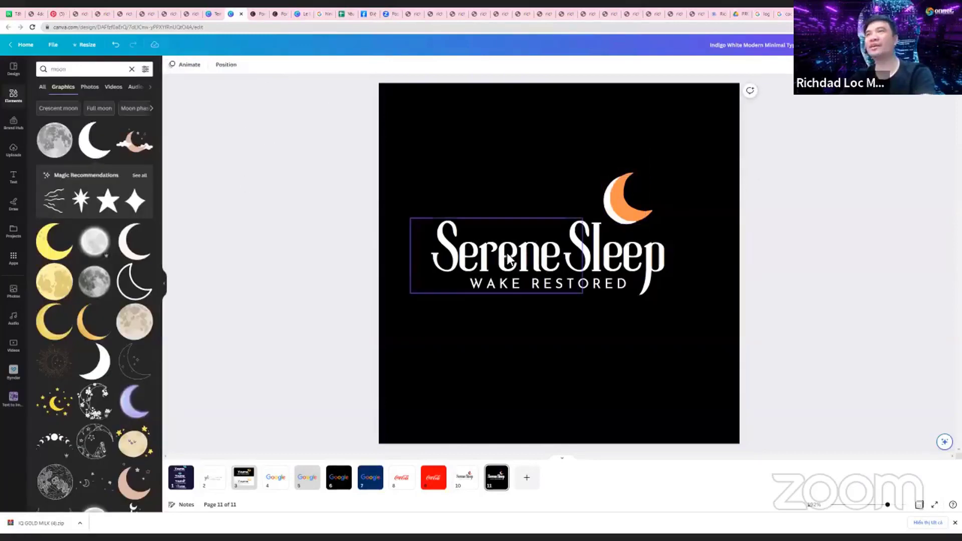
Recolor the words "Serene" and "Sleep" on the black page the same orange as the moon
click(491, 251)
click(253, 278)
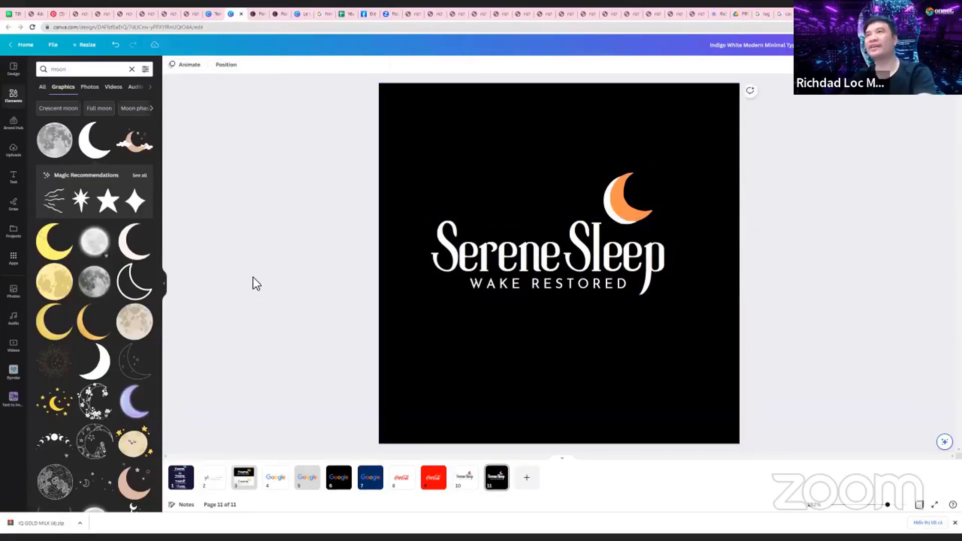
click(581, 243)
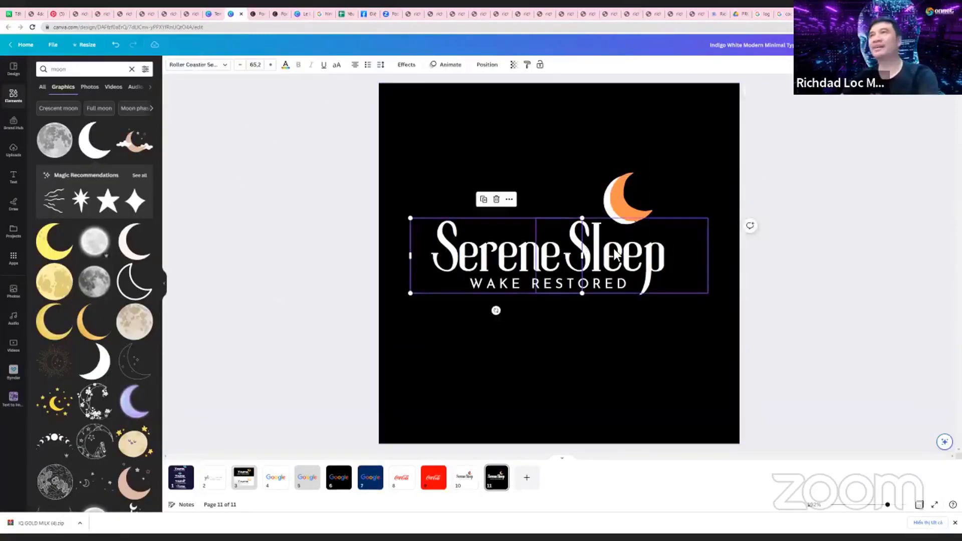
click(285, 65)
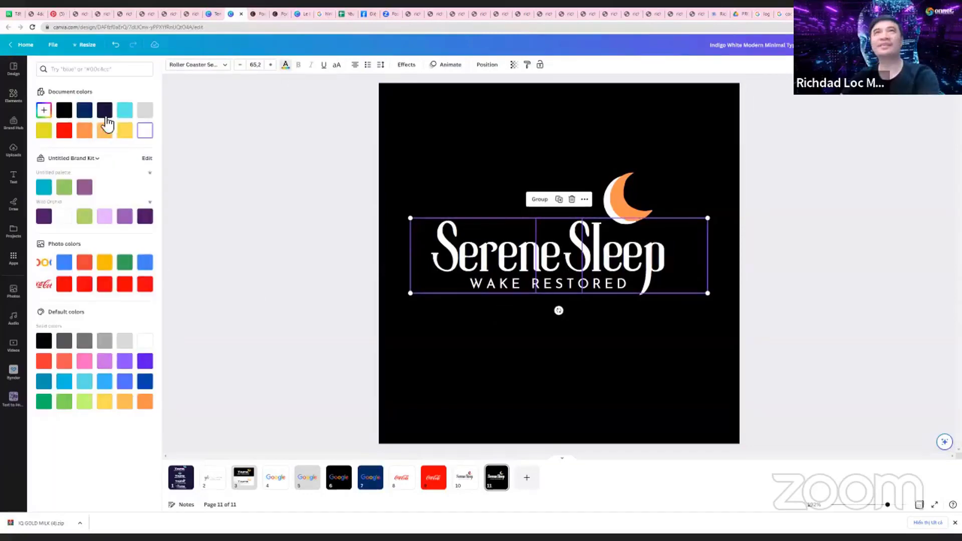
click(84, 130)
click(206, 131)
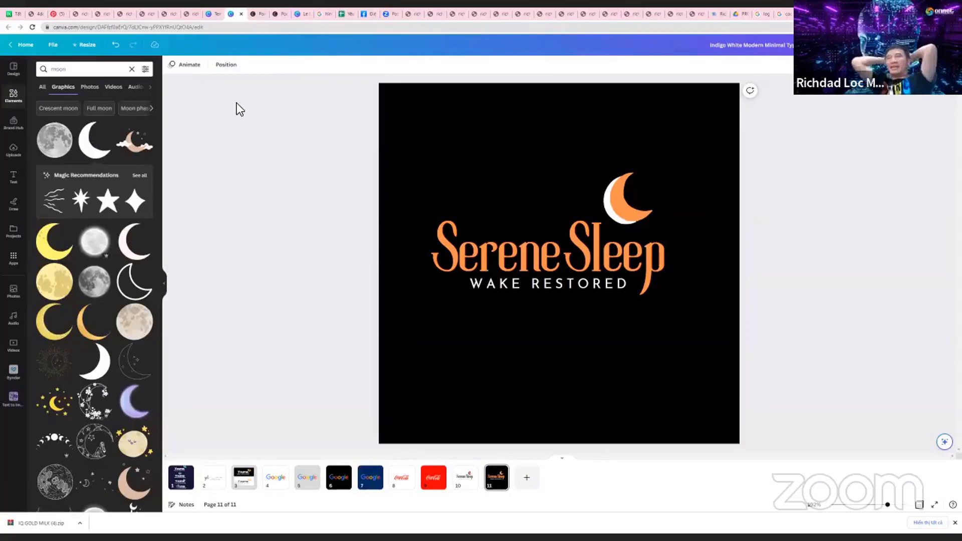
Recolor "Serene" and "Sleep" on the white page the moon's orange, and duplicate that page
click(468, 481)
click(499, 256)
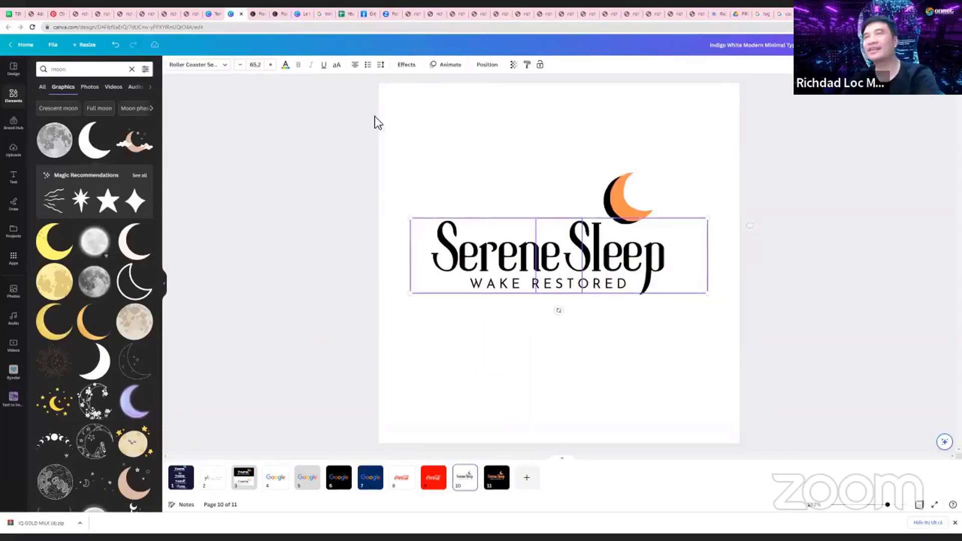
click(286, 65)
click(83, 131)
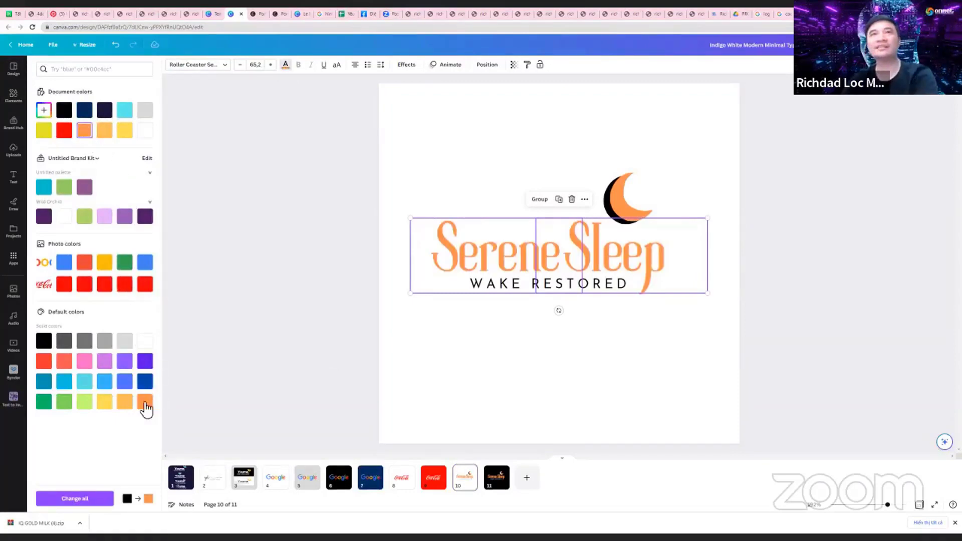
click(260, 322)
click(467, 484)
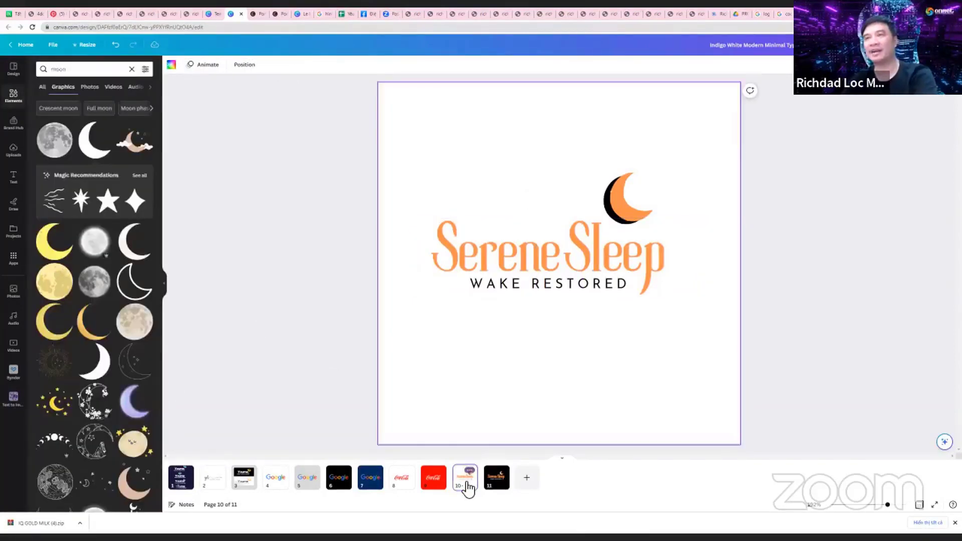
key(ctrl+d)
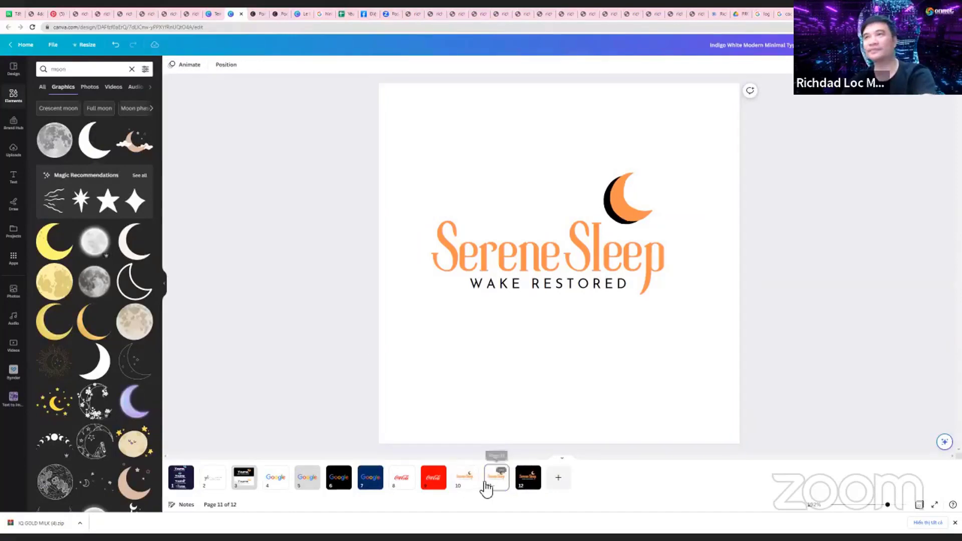
Recolor "Serene" and "Sleep" black on page 10, the first of the two white logo pages
click(465, 477)
click(496, 248)
shift+click(654, 267)
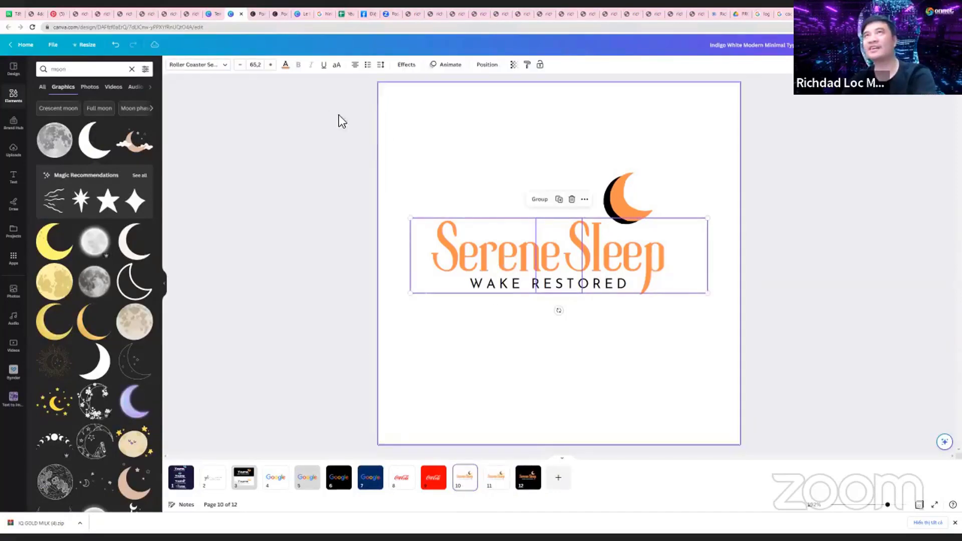
click(287, 67)
click(70, 109)
key(Escape)
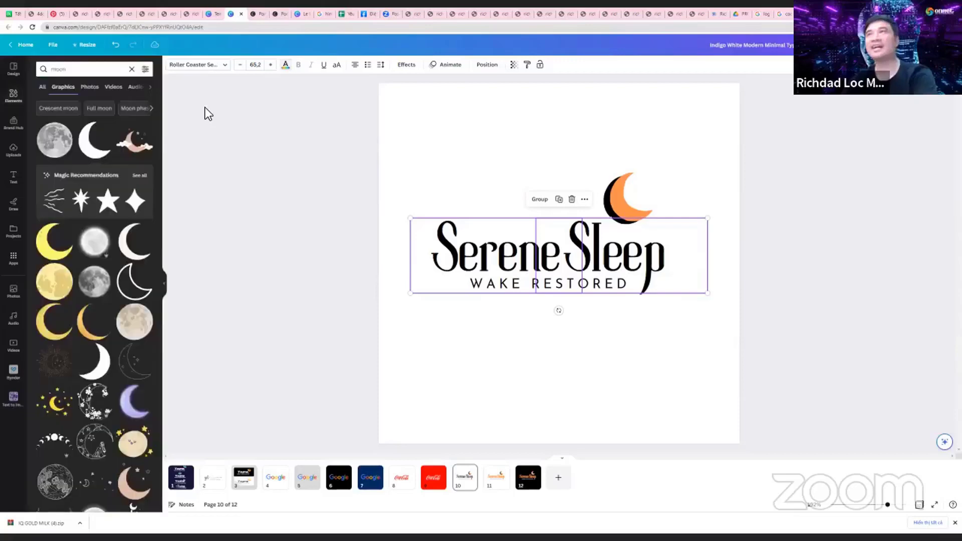
click(207, 112)
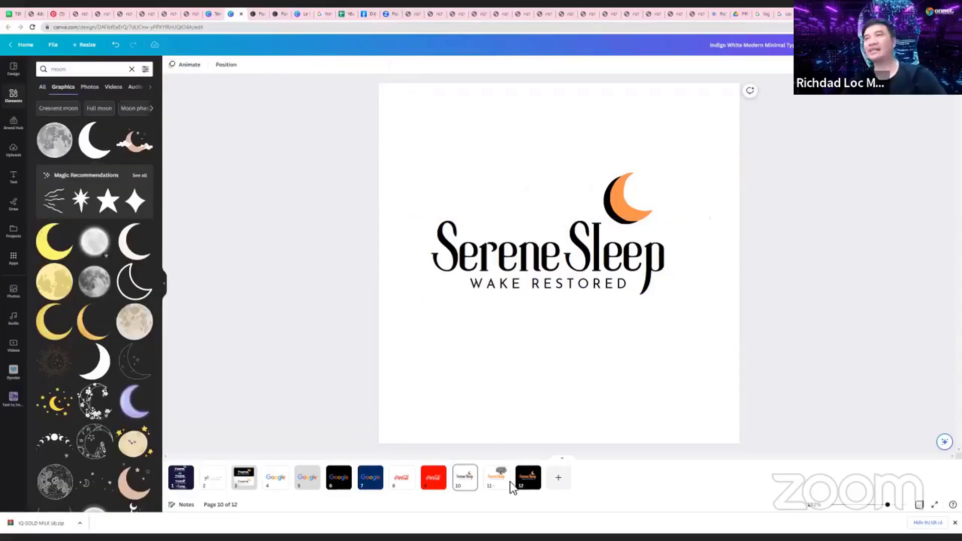
Compare the three Serene Sleep versions: black lettering on white, orange lettering on white, and orange lettering on black
click(491, 482)
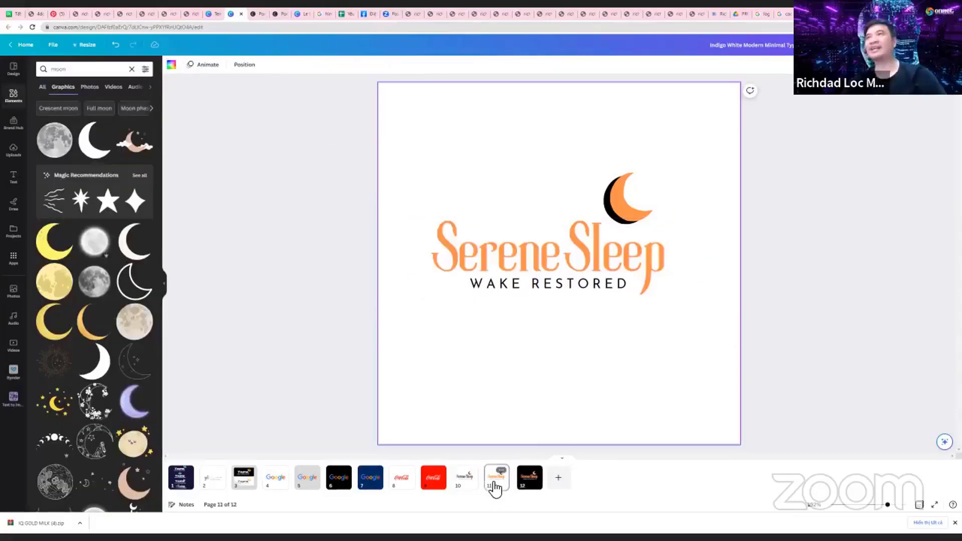
click(522, 478)
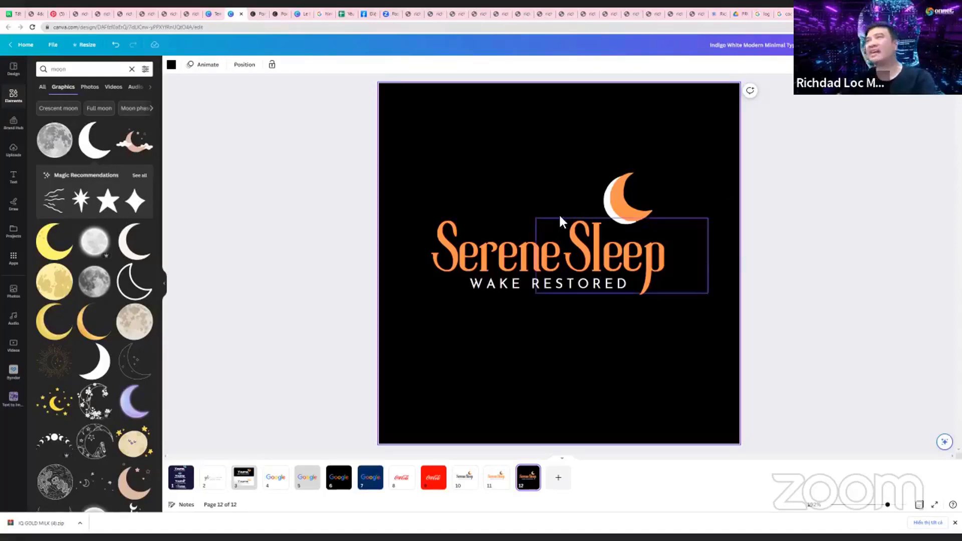
click(501, 483)
click(466, 484)
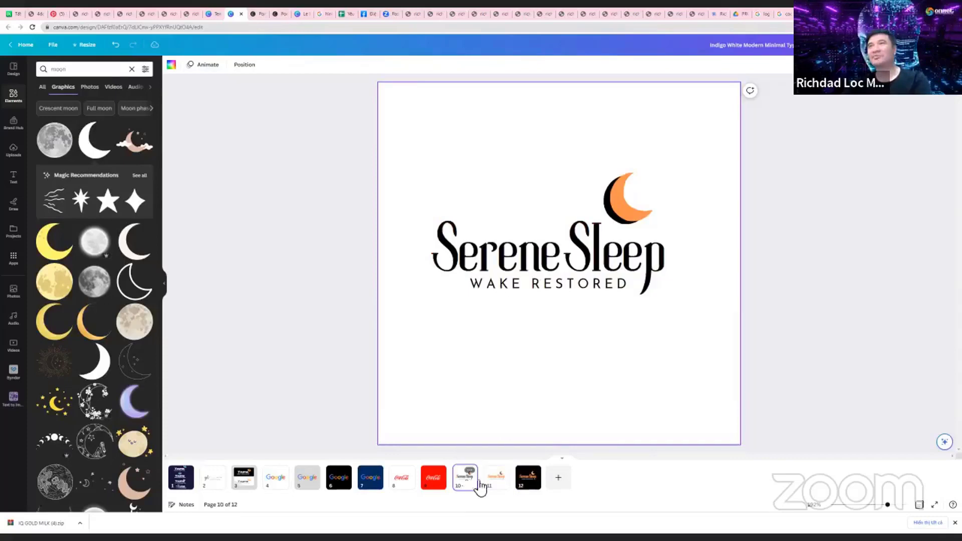
click(527, 482)
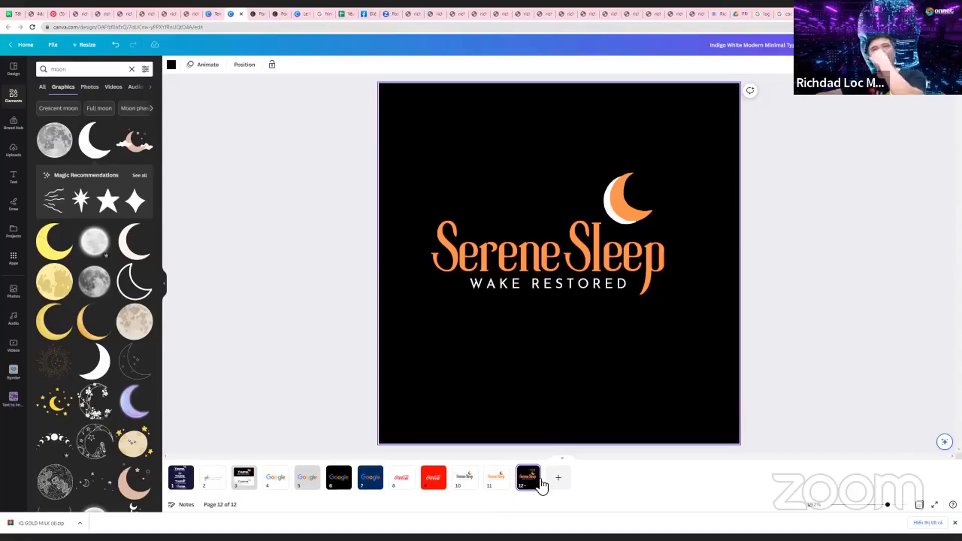
click(483, 284)
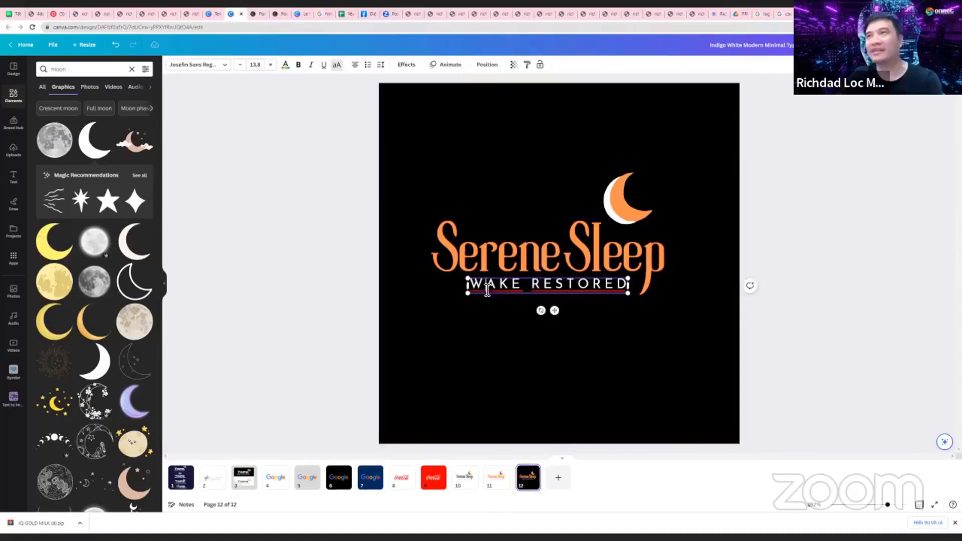
click(793, 372)
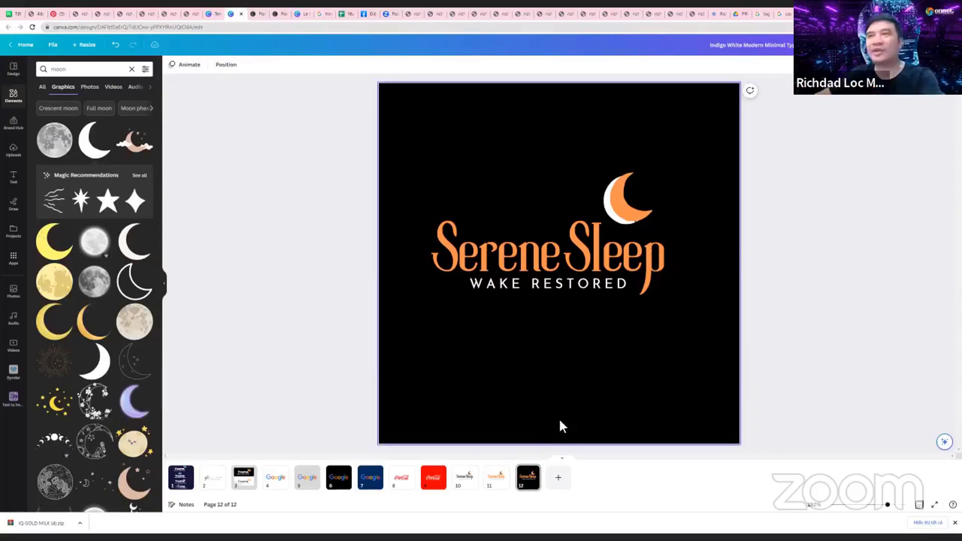
click(466, 478)
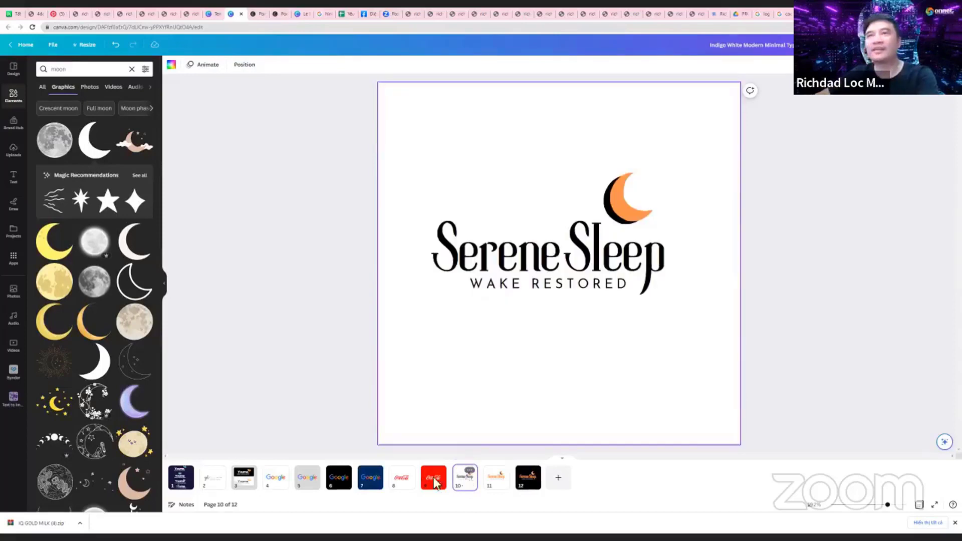
Delete pages 1 to 9 so the design contains only the three Serene Sleep pages
click(180, 477)
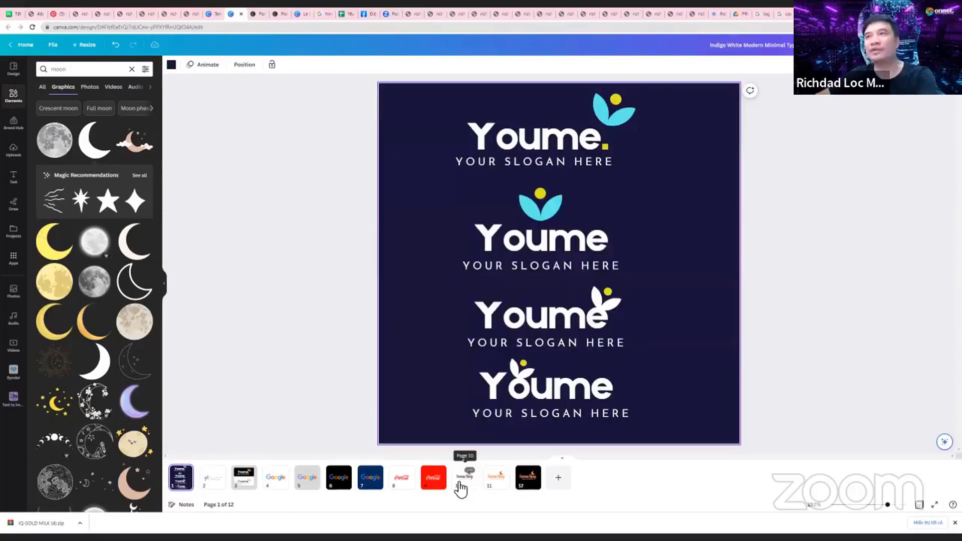
click(434, 477)
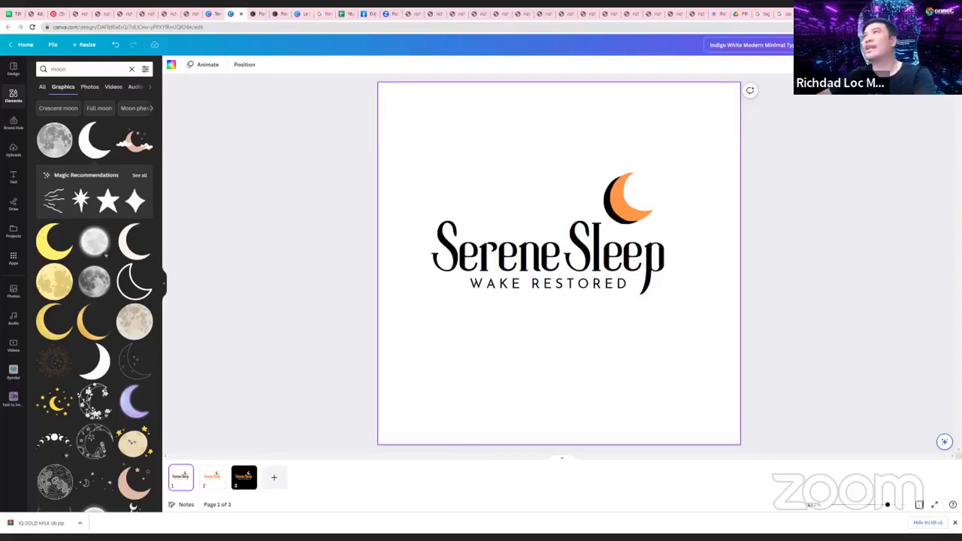
click(626, 250)
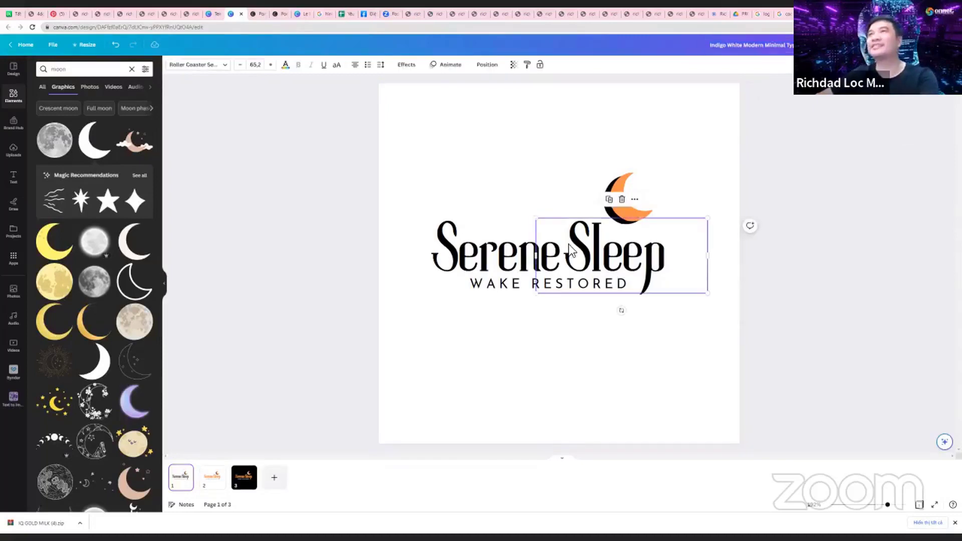
shift+click(487, 253)
click(487, 253)
key(Escape)
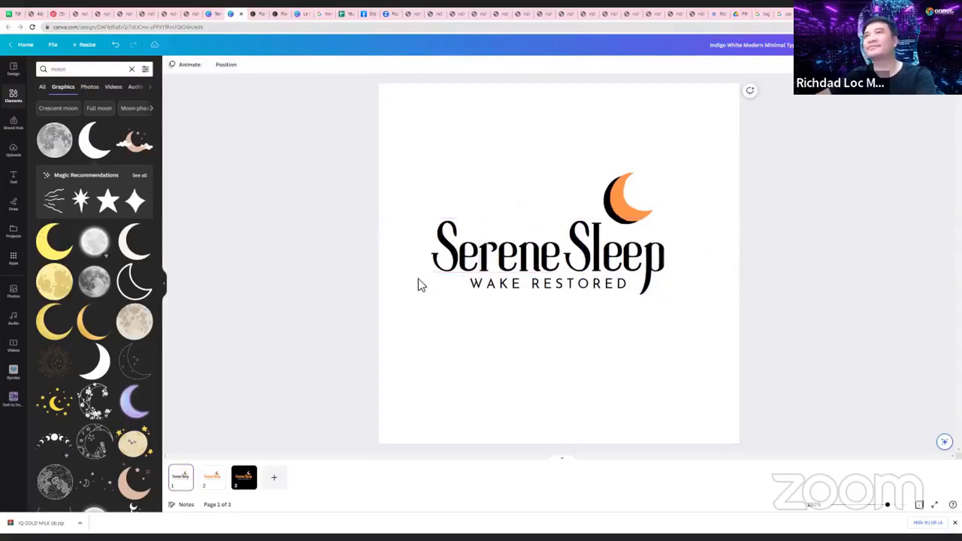
click(459, 263)
double_click(459, 263)
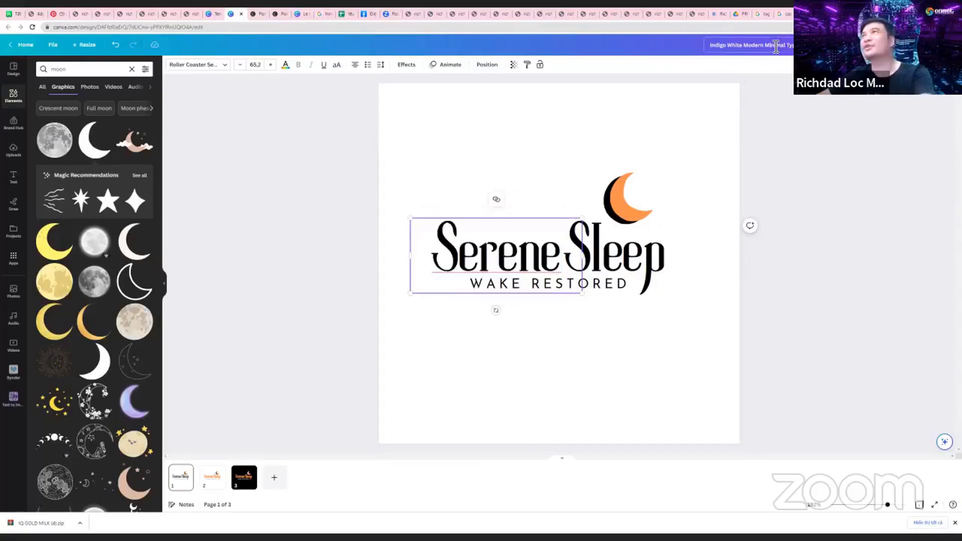
shift+click(631, 255)
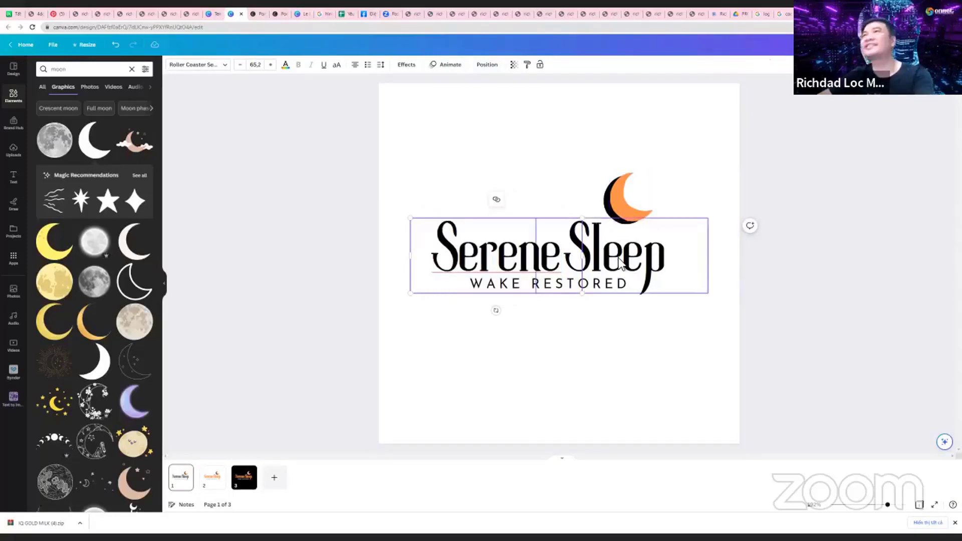
double_click(631, 256)
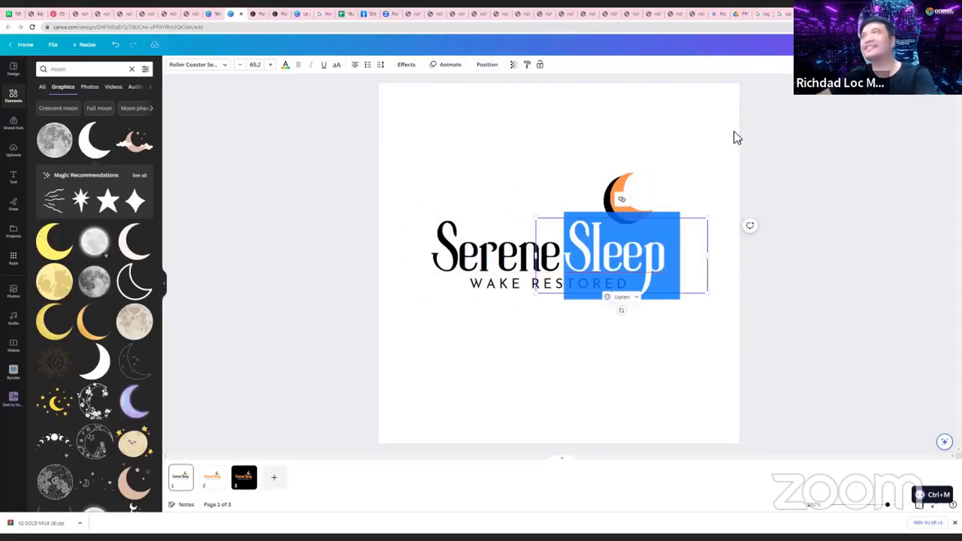
key(Escape)
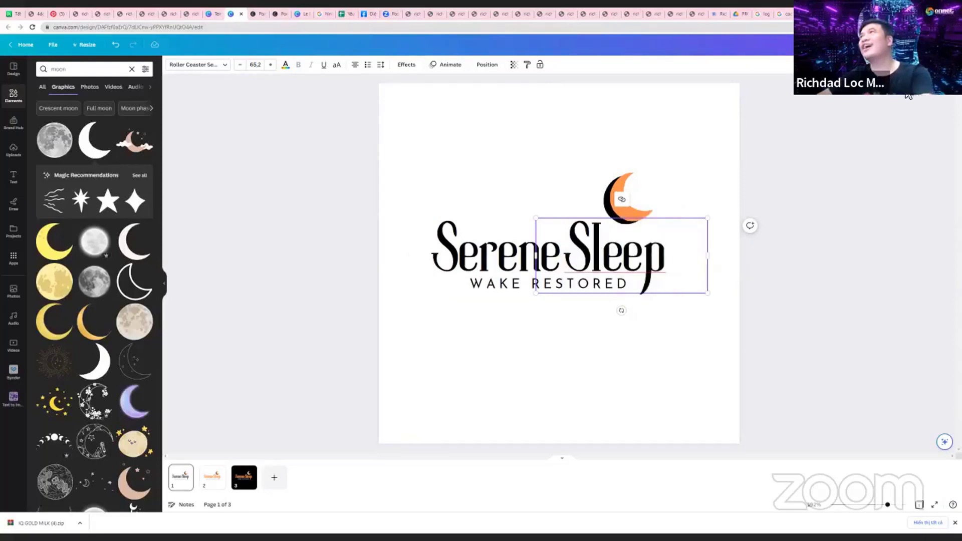
key(Escape)
Share the design with anyone who has the link, with editing rights, and copy the collaboration link
click(932, 44)
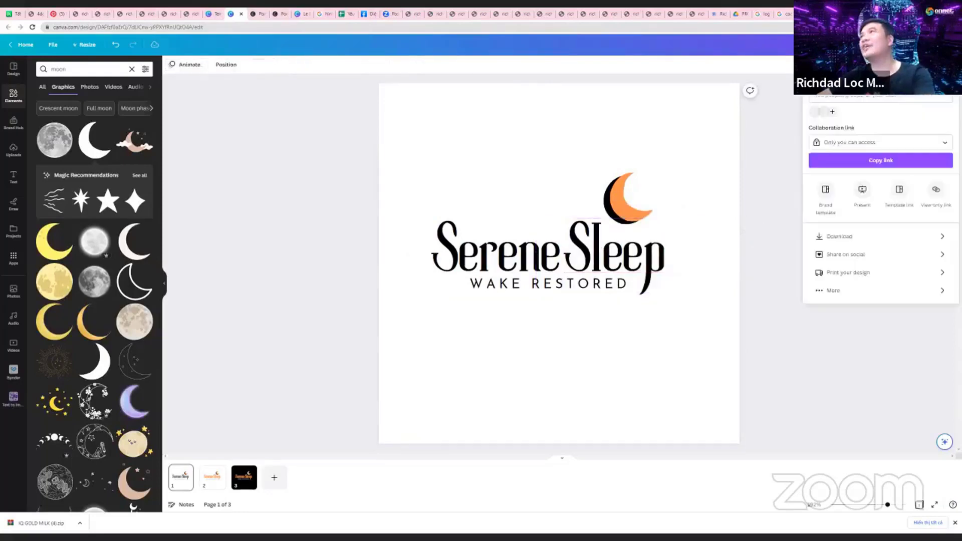
click(858, 157)
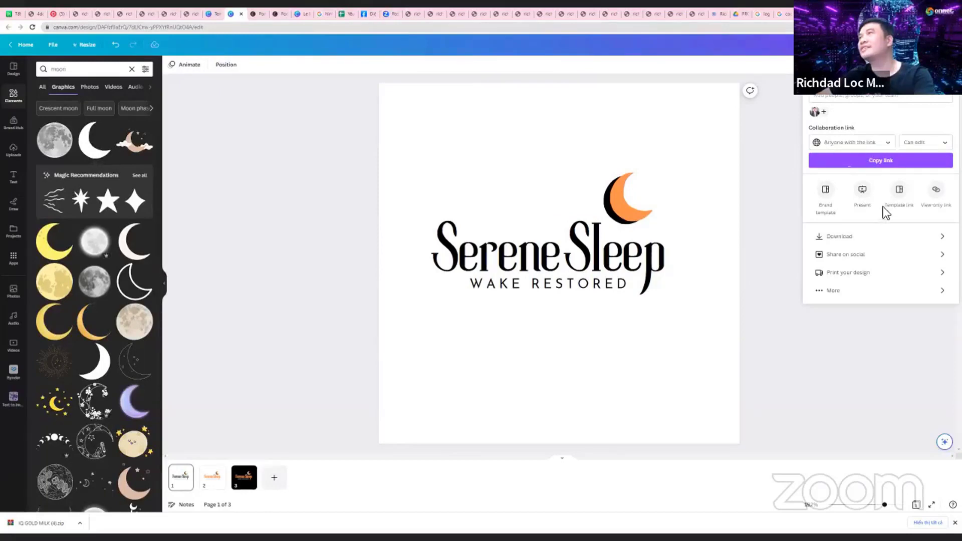
click(904, 162)
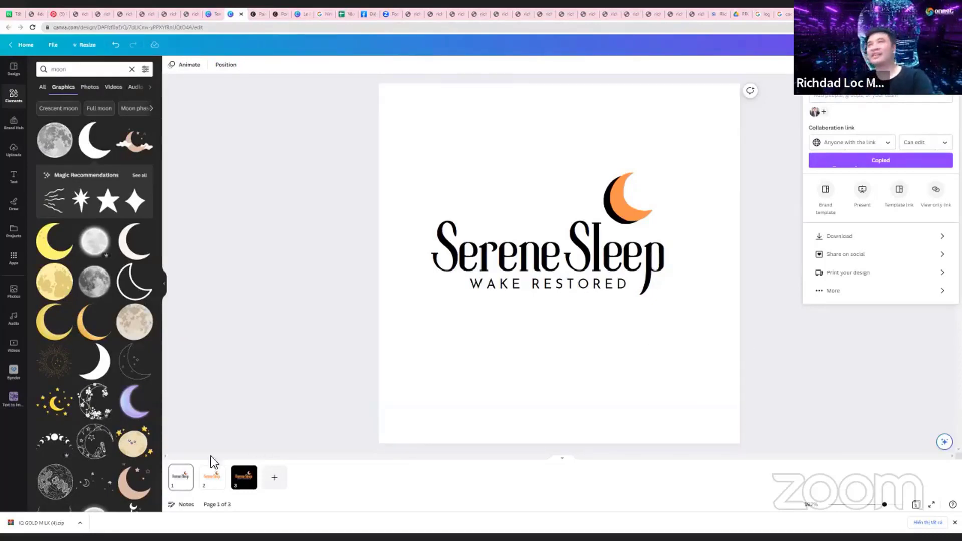
Look through the three logo pages again, ending on the black-background version
click(244, 478)
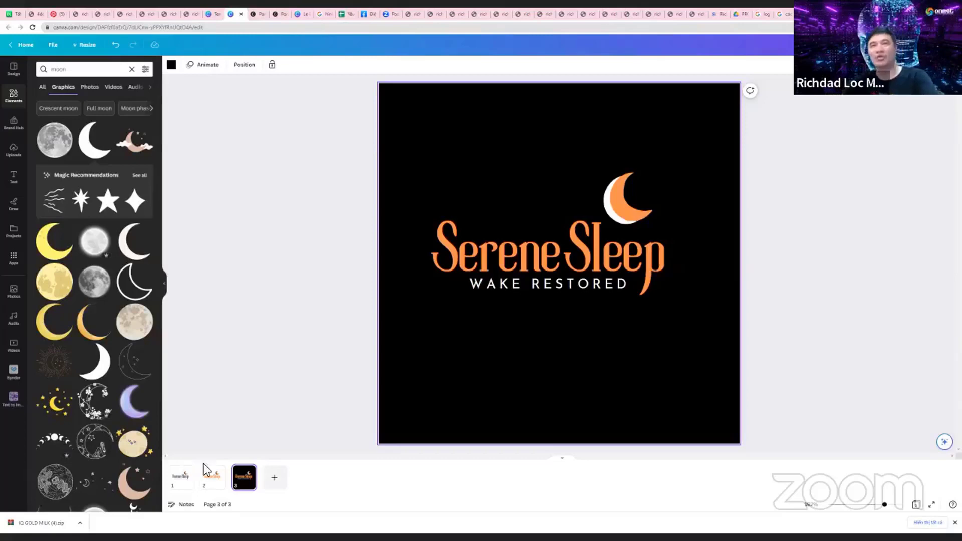
click(175, 482)
click(214, 482)
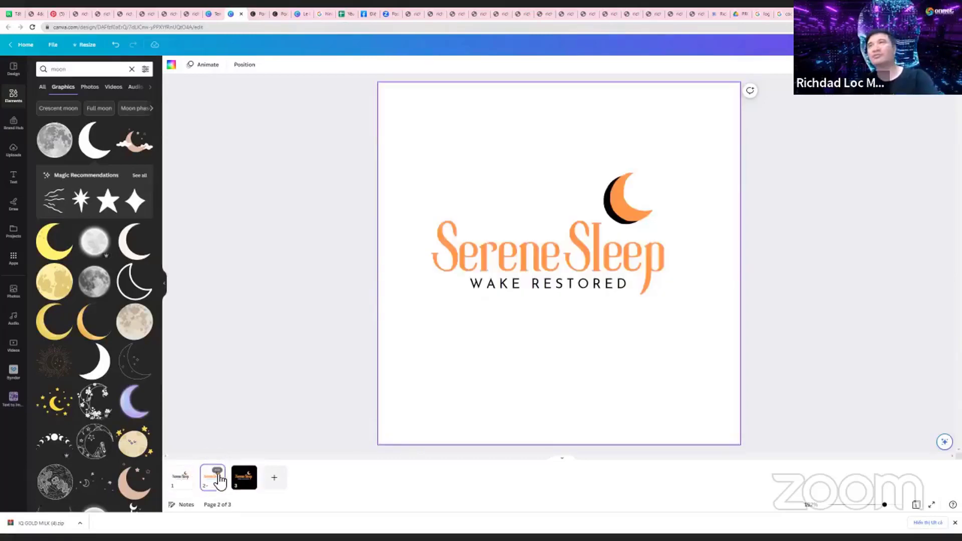
click(181, 481)
click(213, 479)
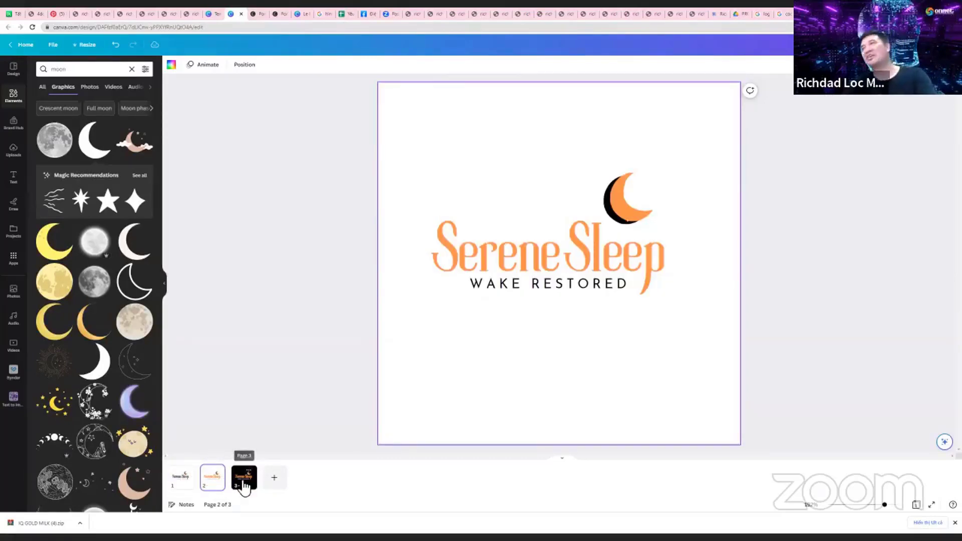
click(244, 479)
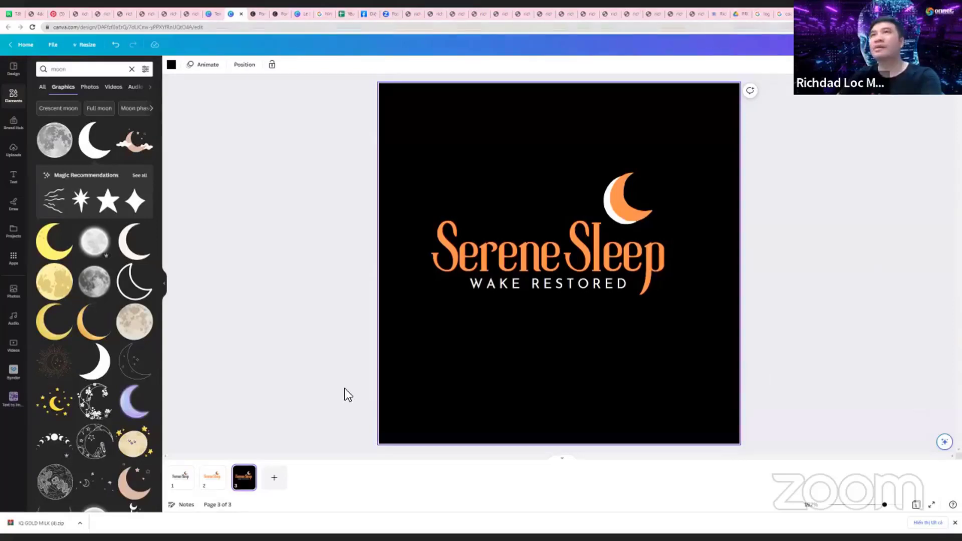
Switch to ChatGPT and send in a new chat "Gợi ý 10 tên thương hiệu đào tạo kỹ năng cho trẻ gắn liền với tương tác xã hội"
key(ctrl+Tab)
click(125, 64)
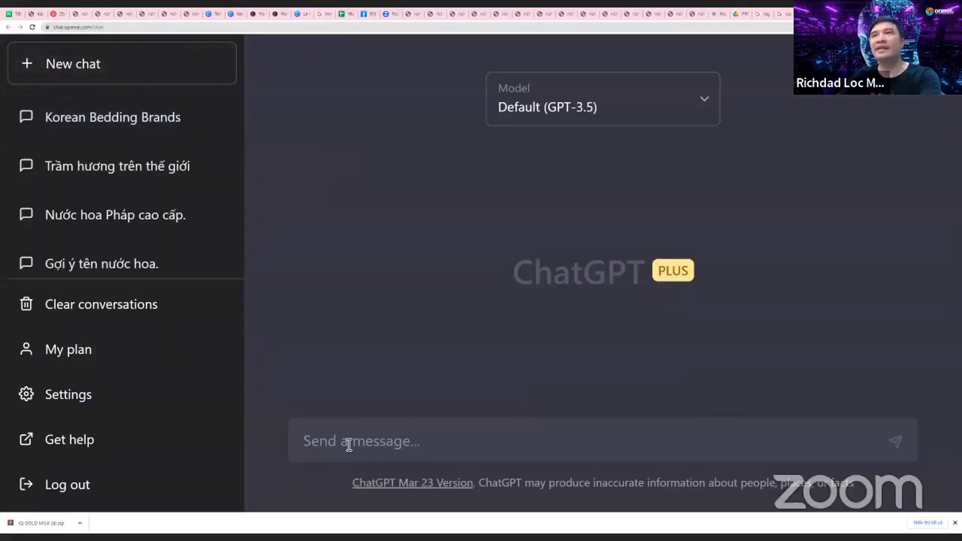
text(Gợi ý)
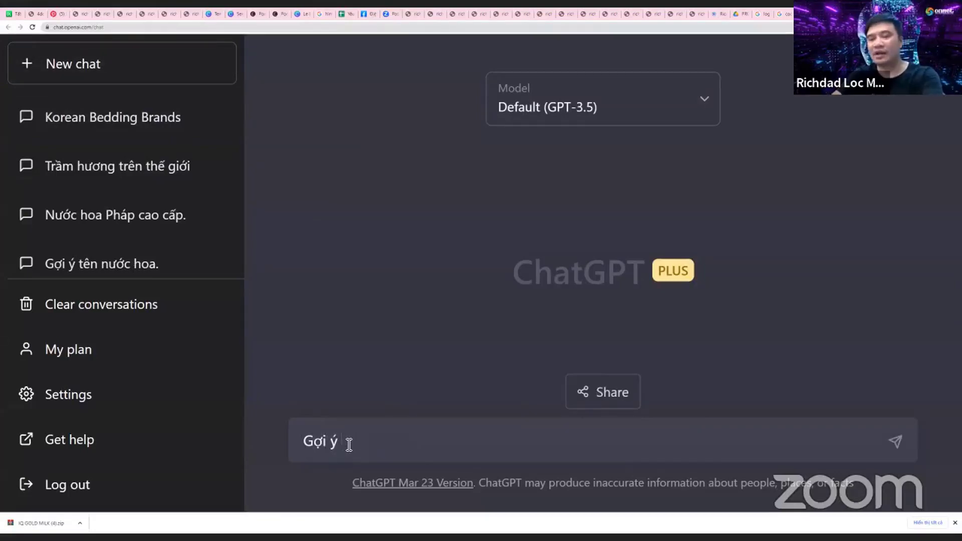
text( 10 tiề)
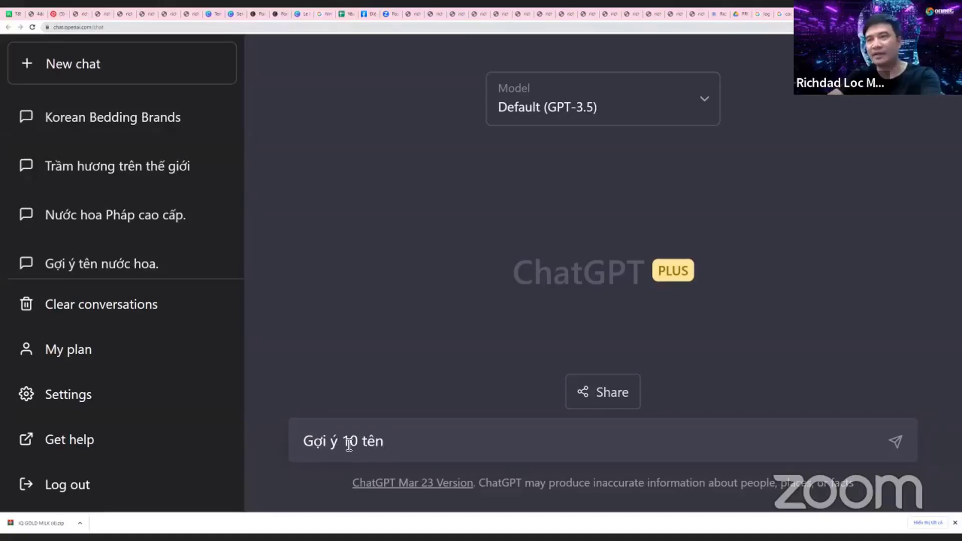
text( thương)
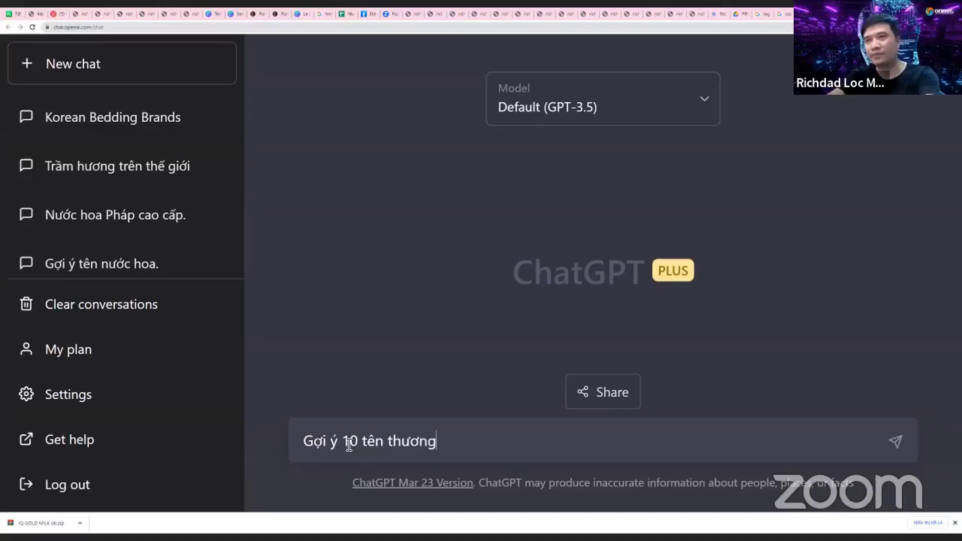
text( hiệu đao)
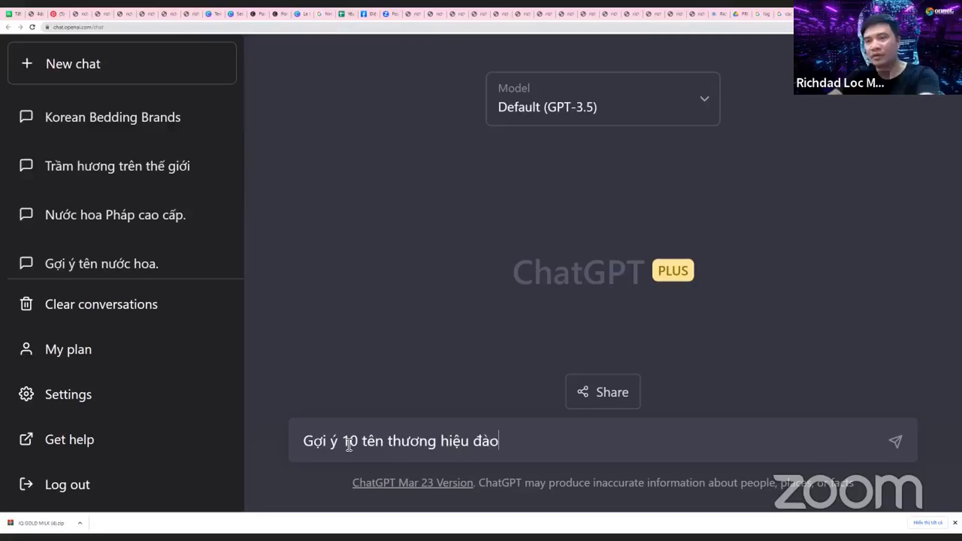
text( taqooj)
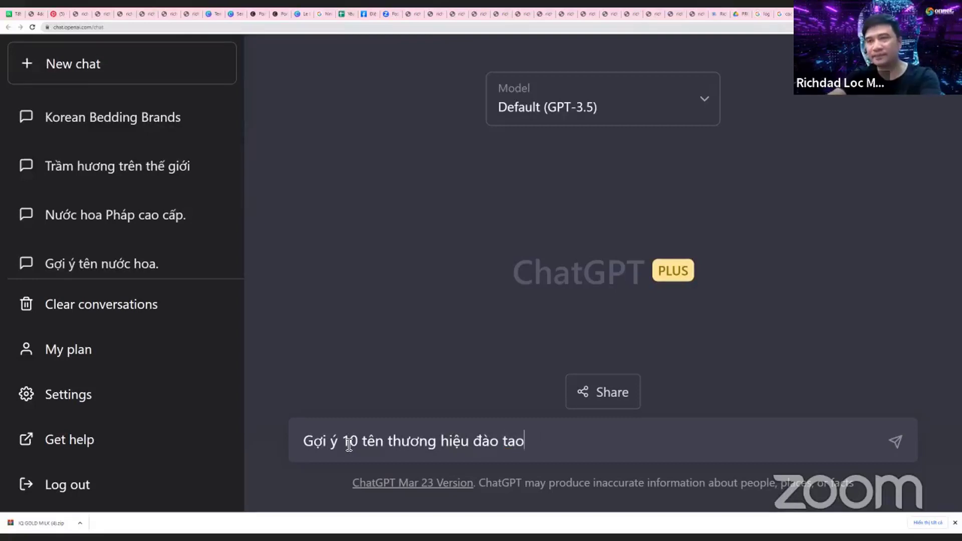
text( kỹ năn)
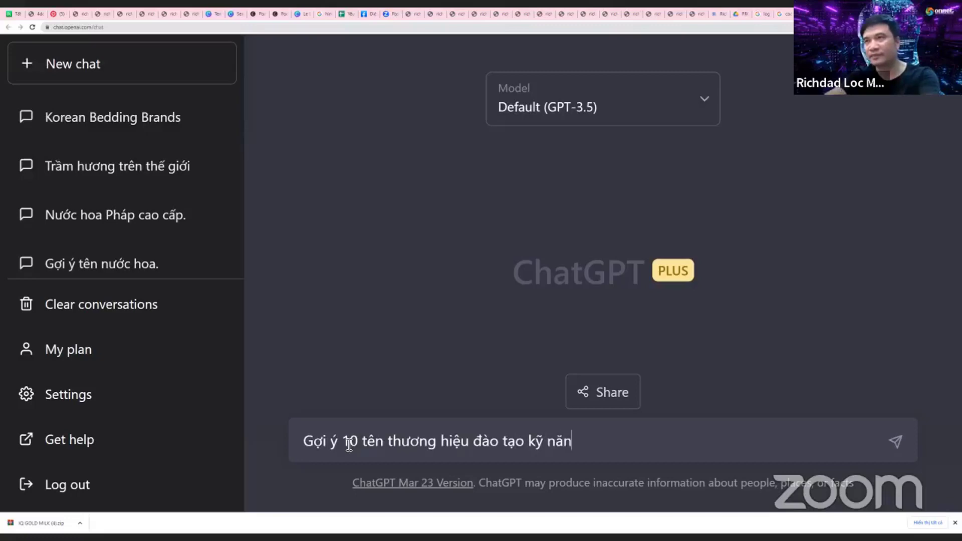
text(g cho tre)
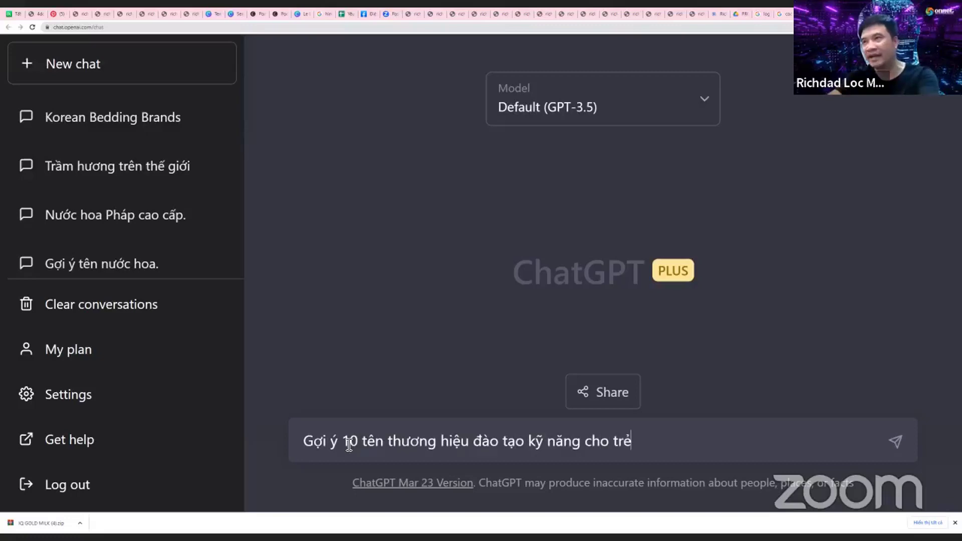
text( gắn )
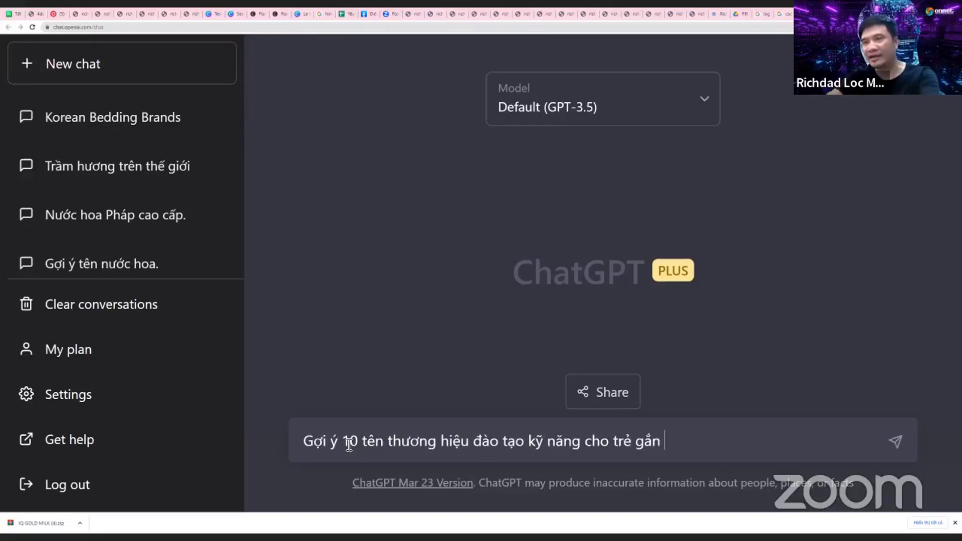
text(lien vbow)
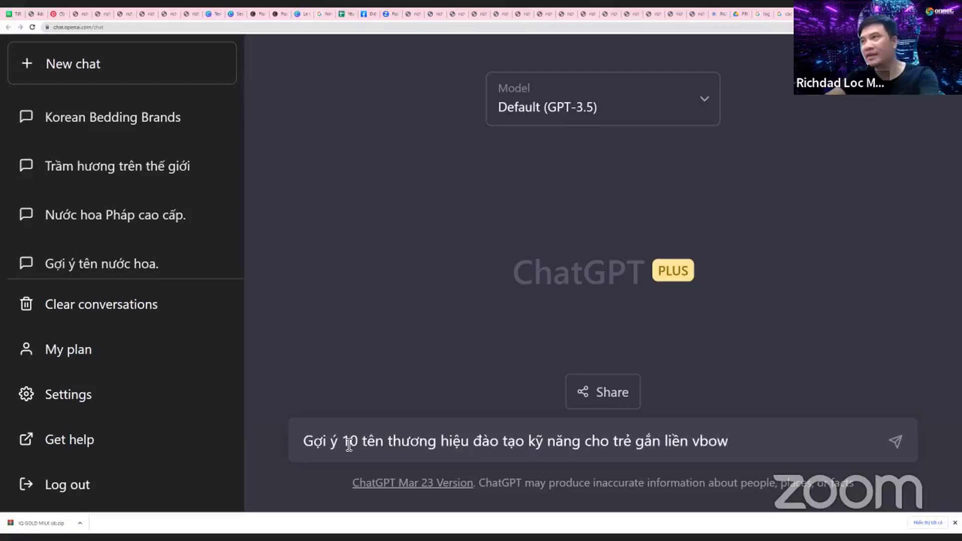
key(BackSpace)
key(BackSpace)
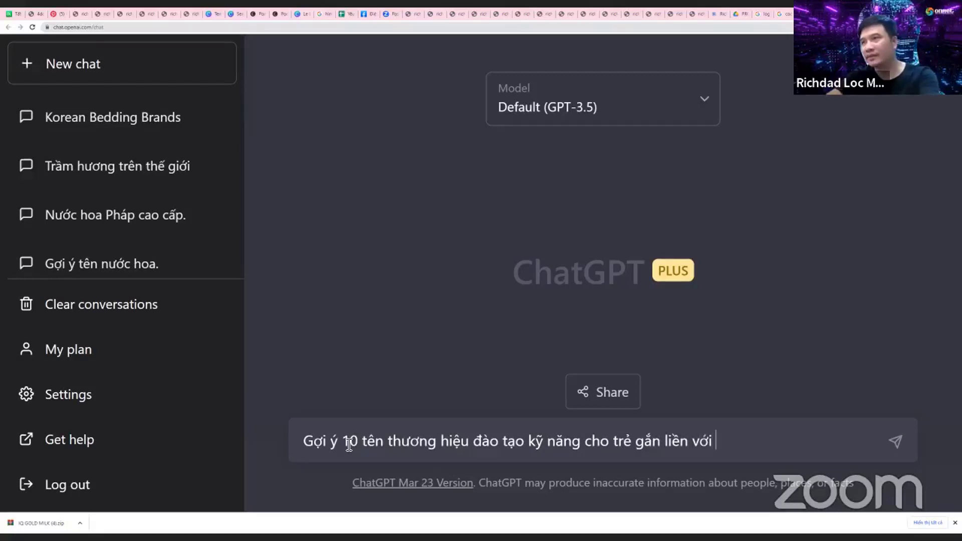
text(ới tương ta)
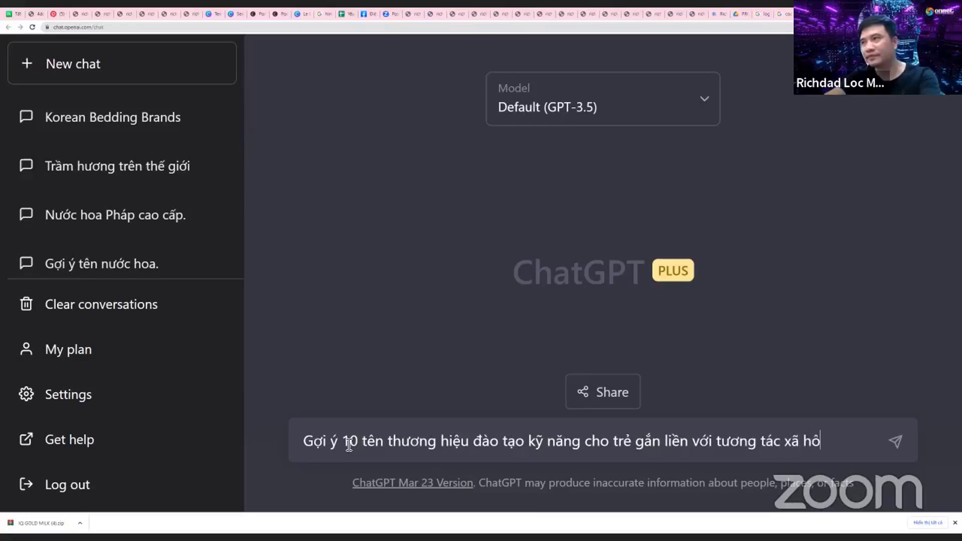
key(Return)
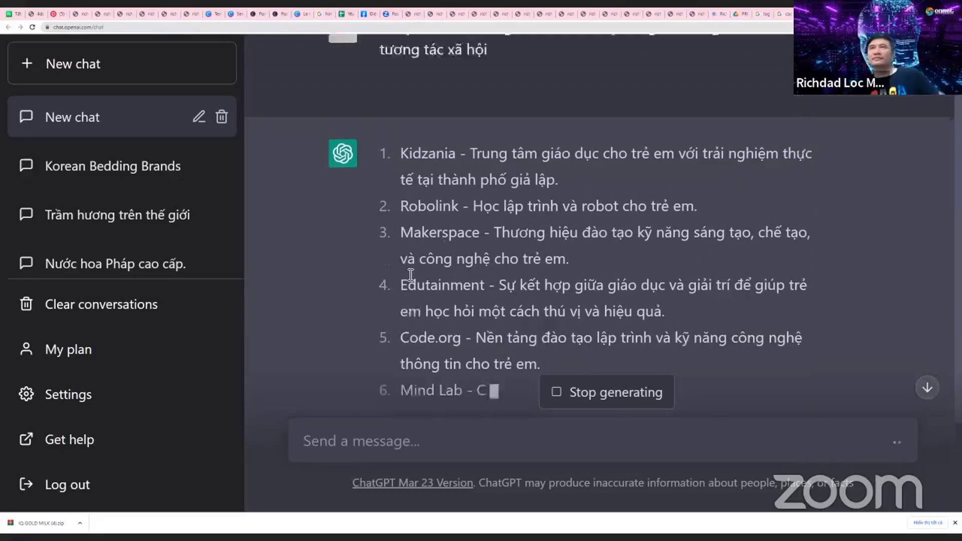
Copy the text of the sent prompt into the message box for reuse
scroll(411, 275, up, 3)
drag(384, 106, 504, 131)
key(ctrl+c)
click(395, 443)
key(ctrl+v)
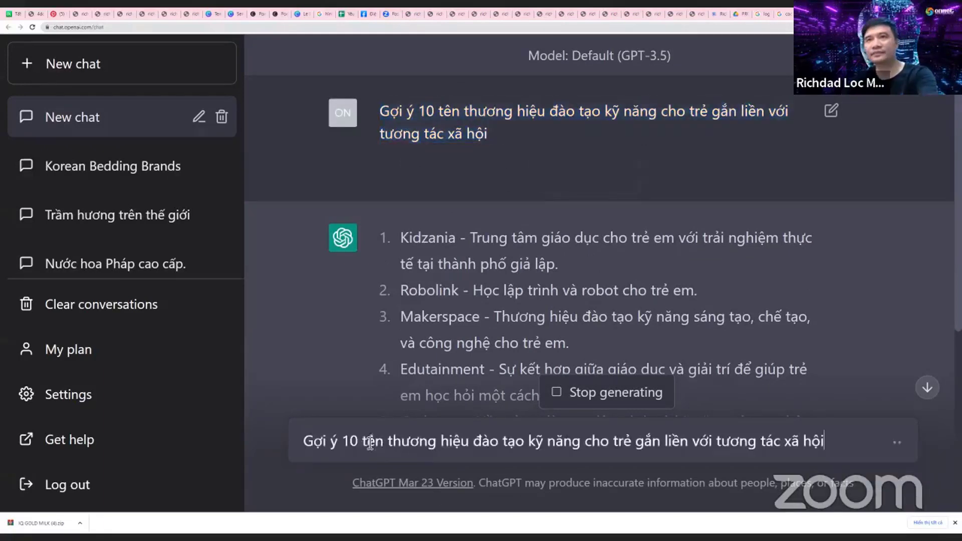
Insert "đặt" before "tên" in the copied prompt, append "bằng tiếng anh" at its end, and send it
click(362, 443)
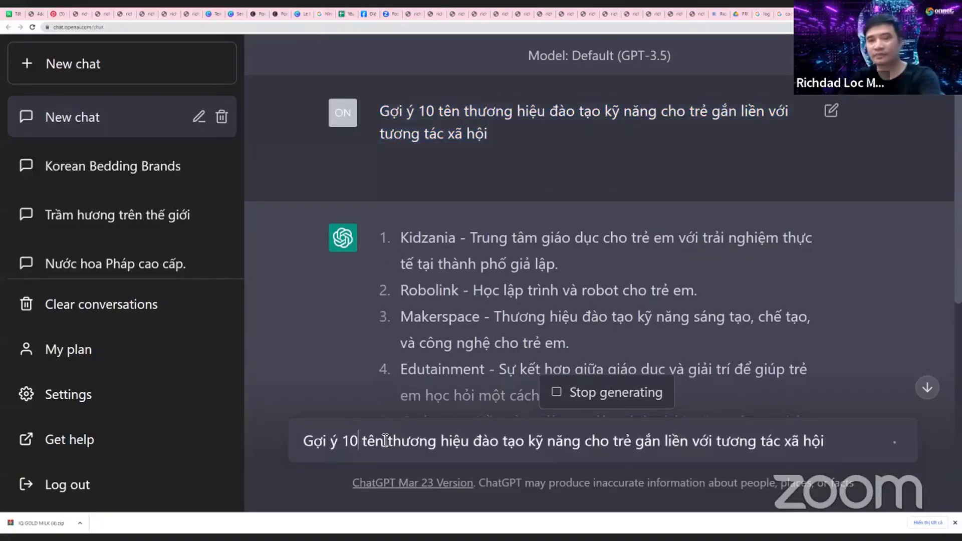
text(đặt)
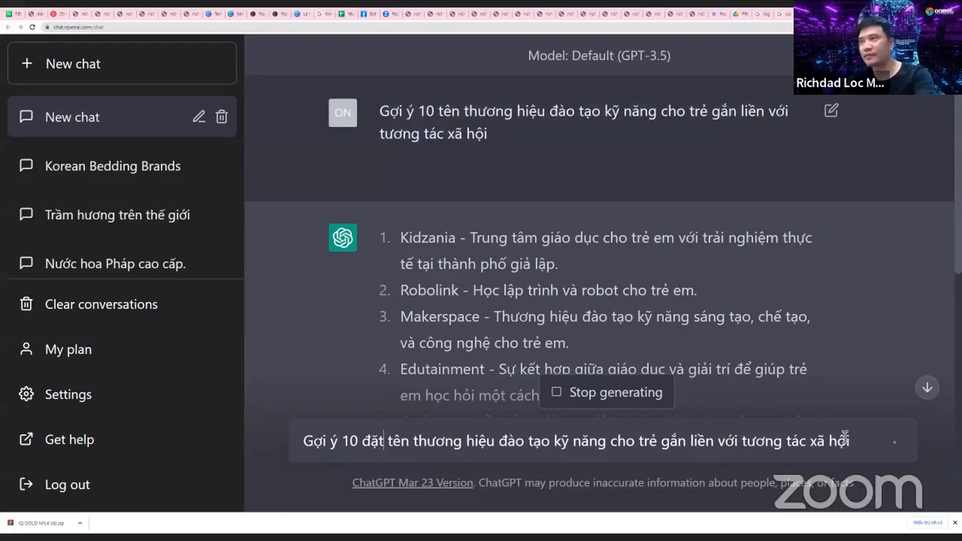
click(860, 441)
text(bằng)
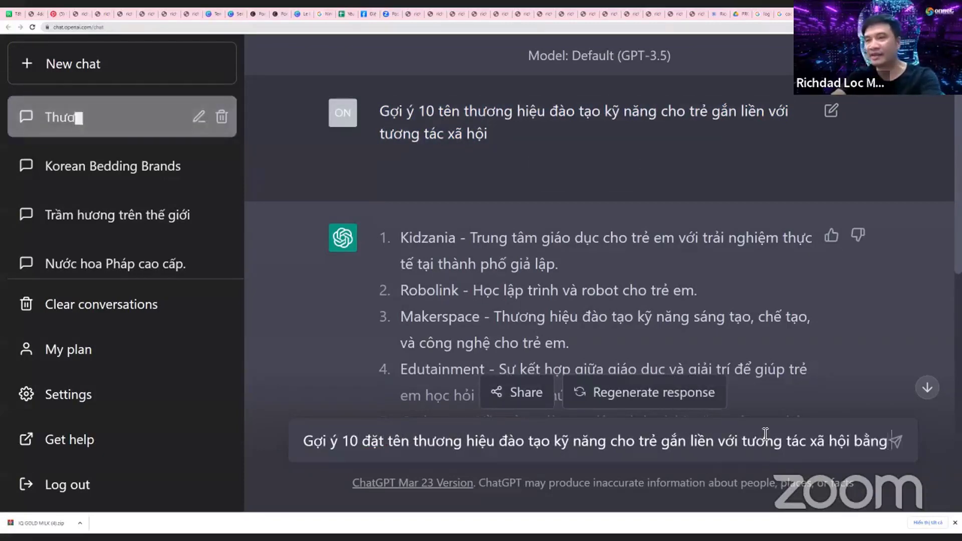
text( tiếng an)
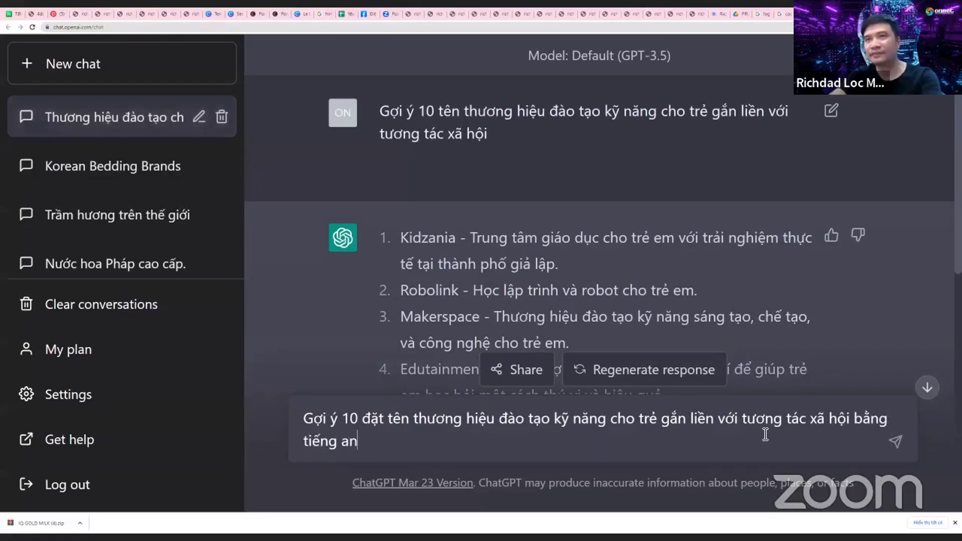
text(h)
key(Return)
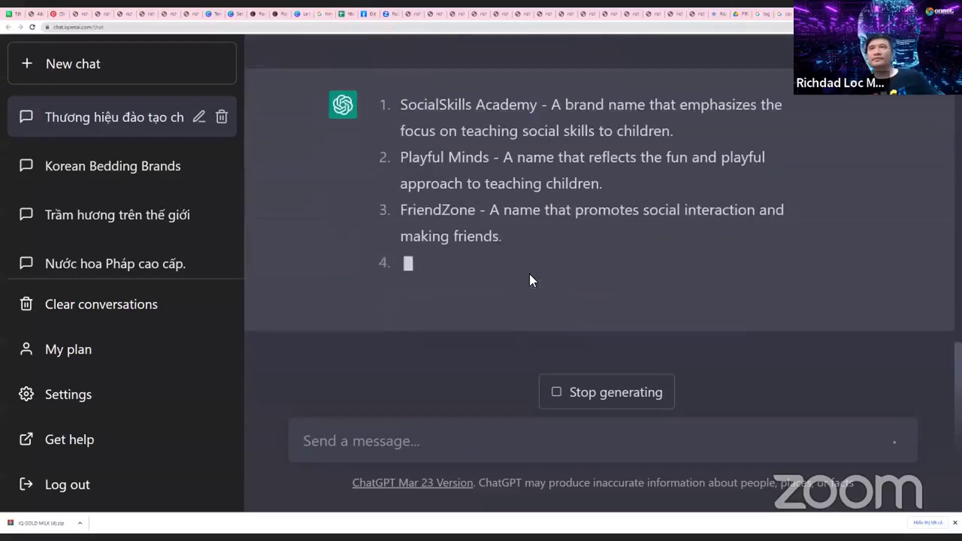
Read through the suggested English brand names for children's social skills training
scroll(528, 272, up, 2)
scroll(528, 272, down, 2)
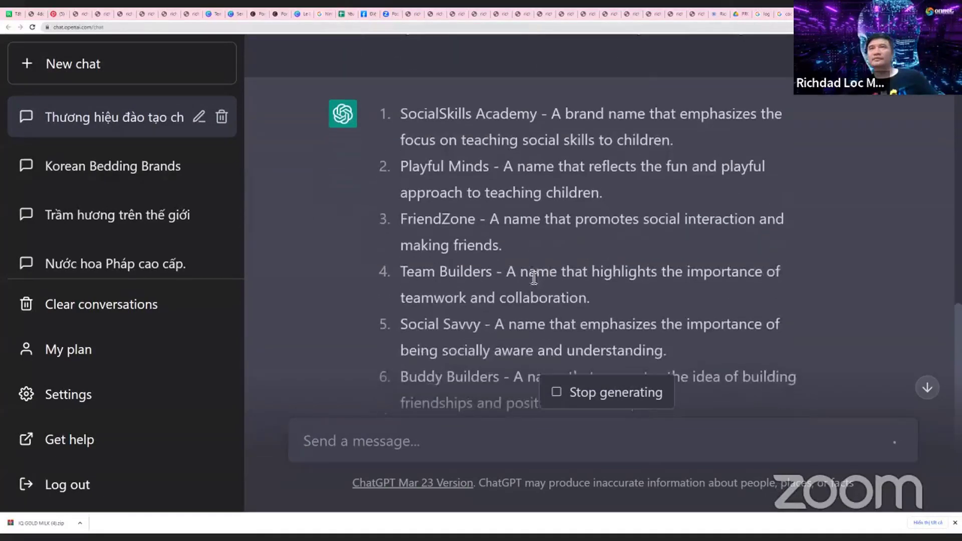
scroll(532, 277, down, 1)
scroll(530, 274, up, 1)
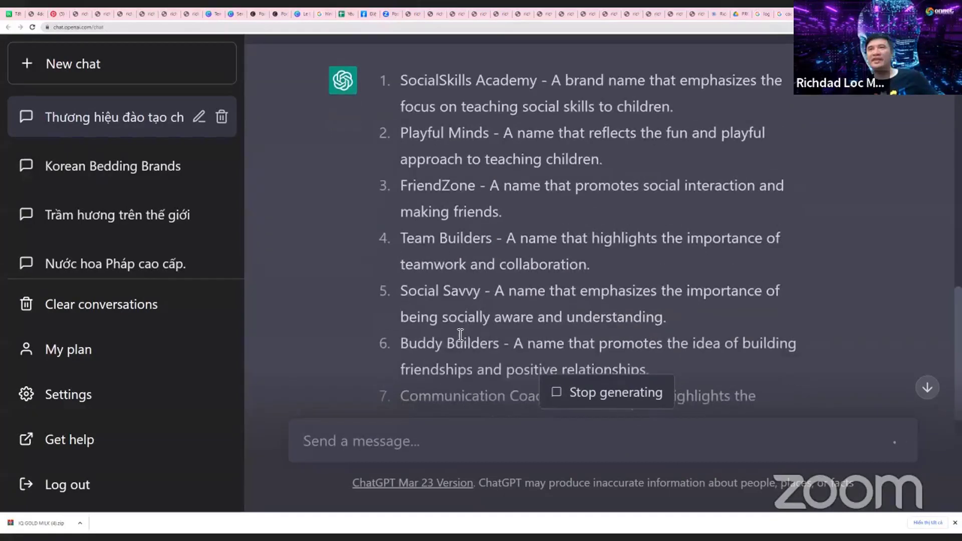
scroll(441, 343, down, 3)
scroll(439, 345, up, 5)
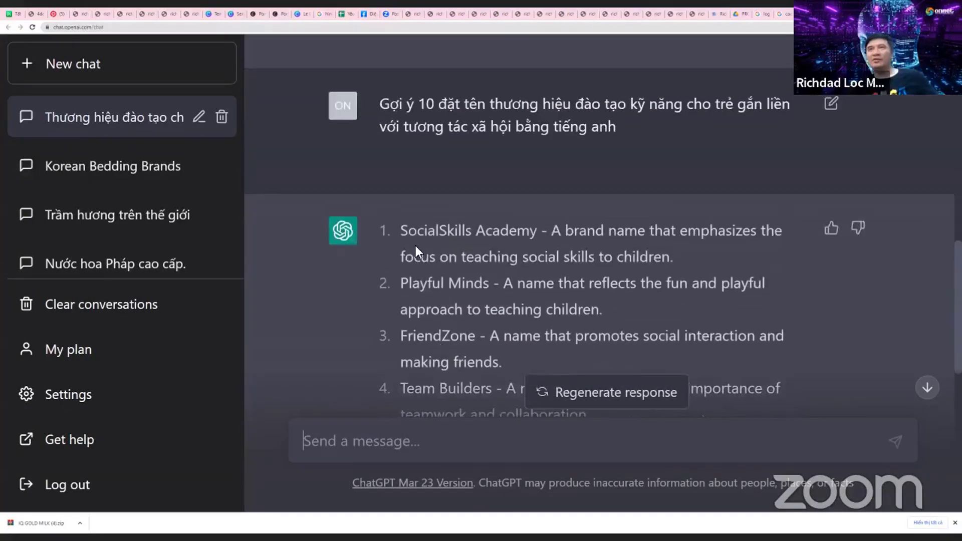
Go over the full list of ten suggested English names and their explanations again, comparing the first entries with the last
scroll(479, 261, down, 1)
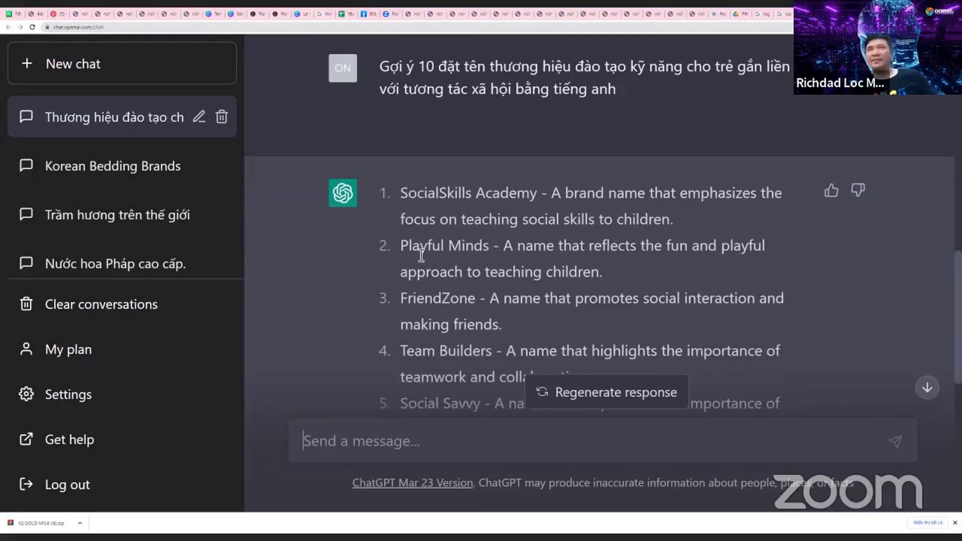
scroll(465, 256, down, 1)
scroll(461, 260, down, 3)
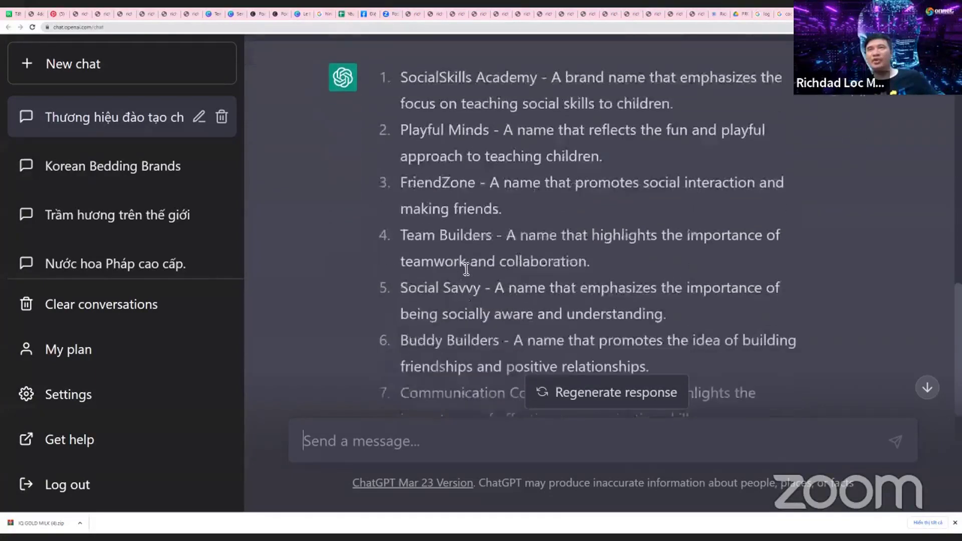
scroll(450, 273, down, 1)
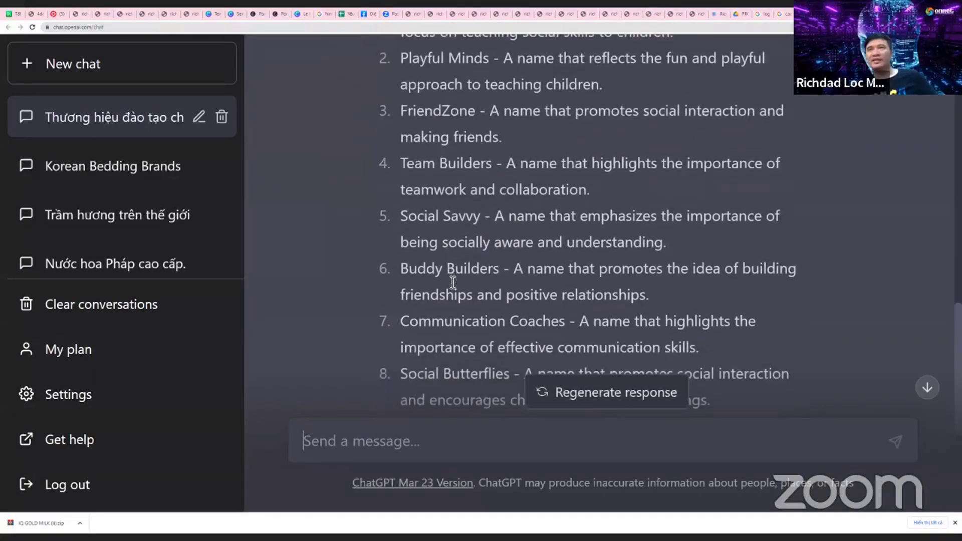
scroll(450, 279, down, 1)
scroll(449, 279, down, 4)
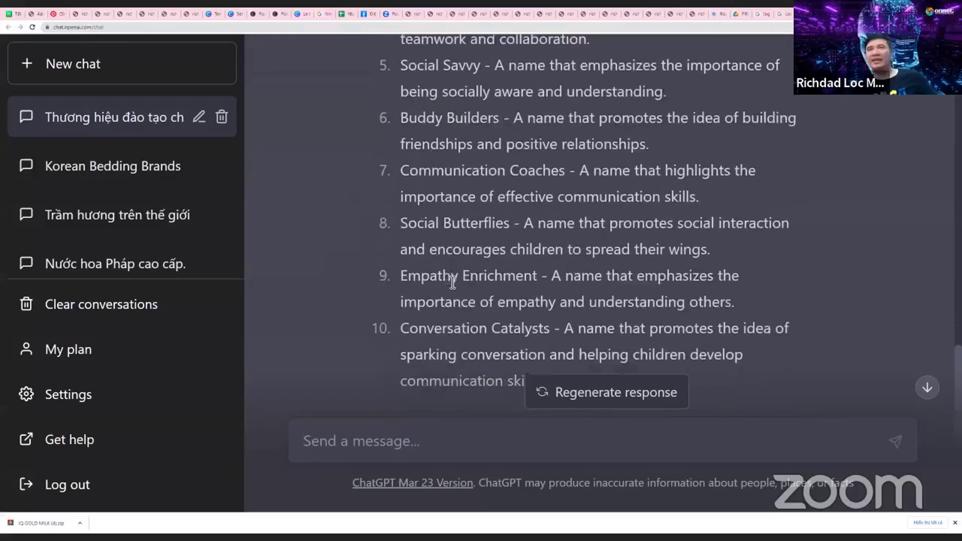
scroll(451, 281, up, 5)
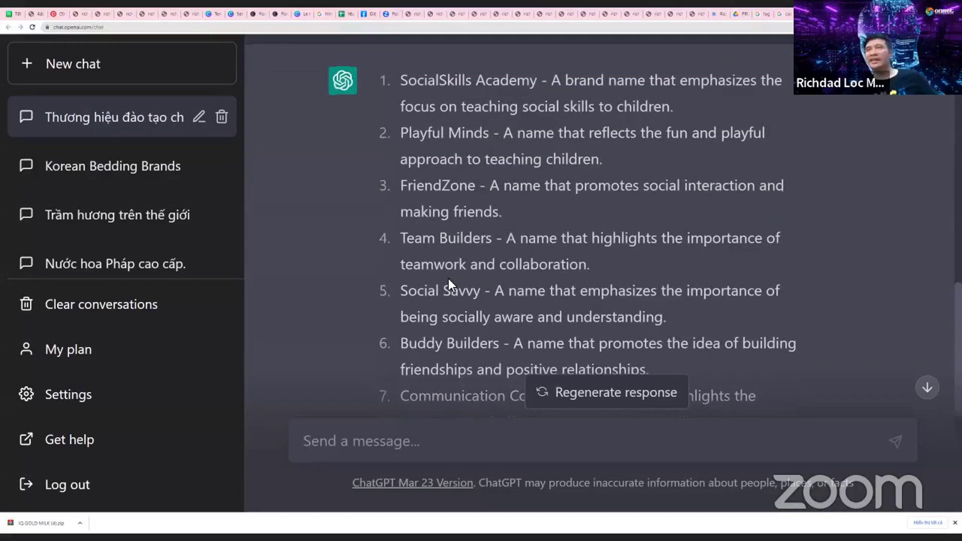
scroll(452, 283, up, 1)
scroll(451, 282, down, 1)
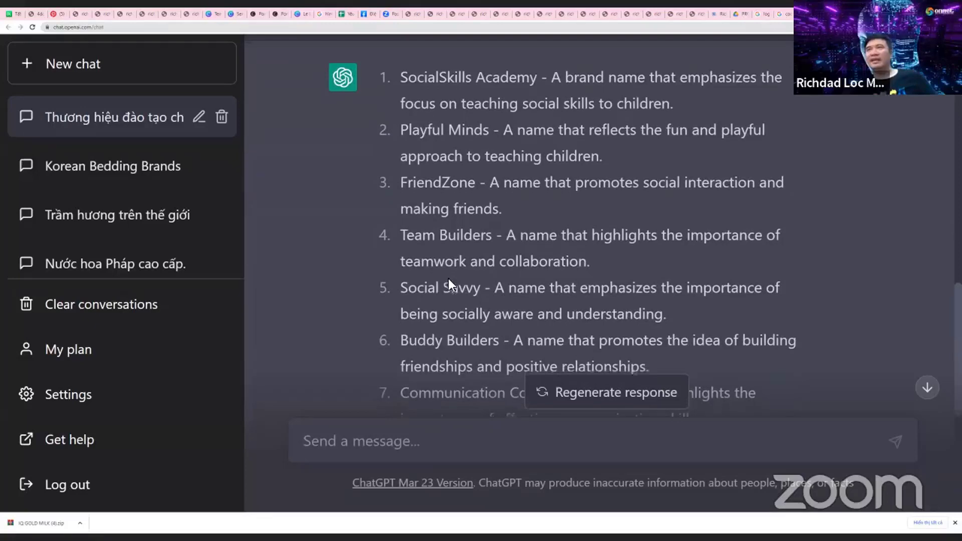
scroll(449, 279, down, 2)
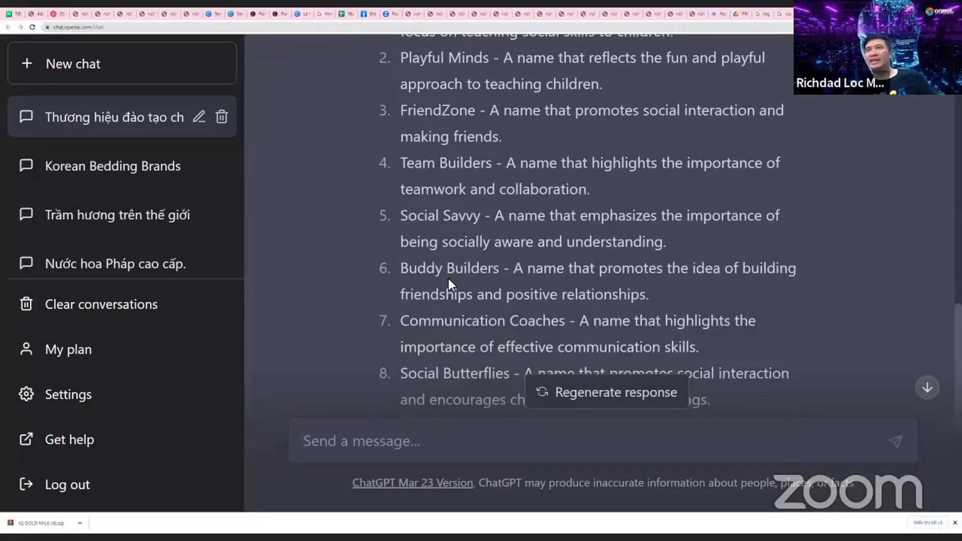
scroll(449, 278, down, 4)
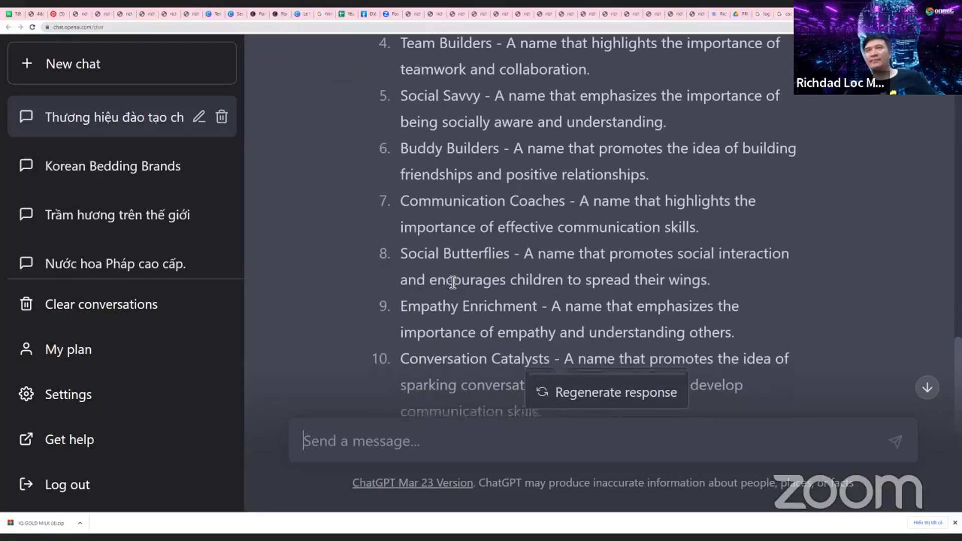
scroll(448, 279, up, 7)
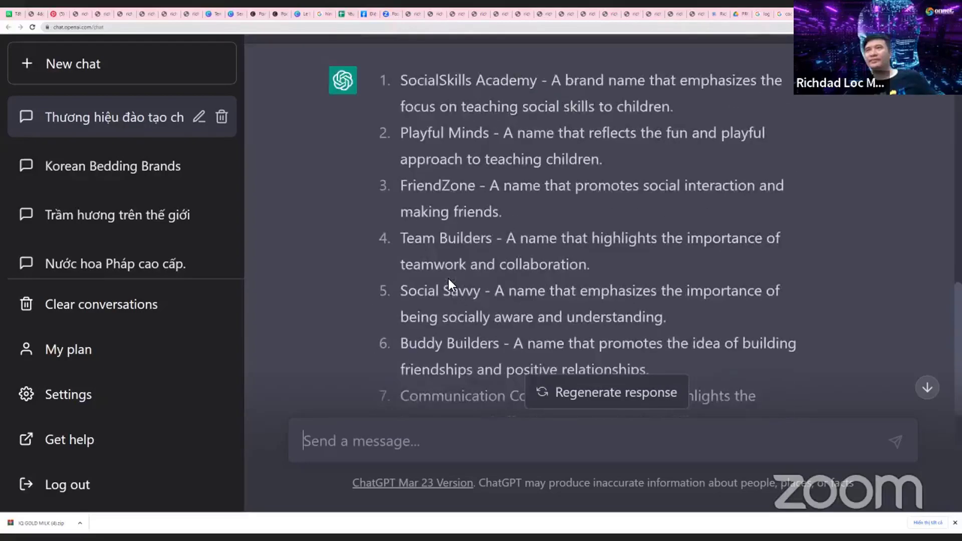
scroll(452, 282, down, 2)
scroll(451, 276, up, 2)
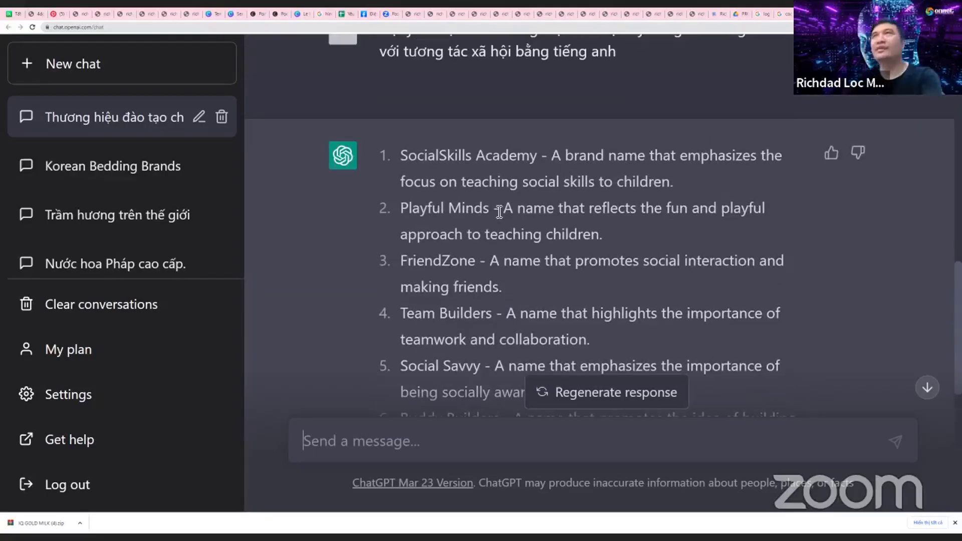
scroll(500, 201, up, 2)
scroll(500, 212, down, 9)
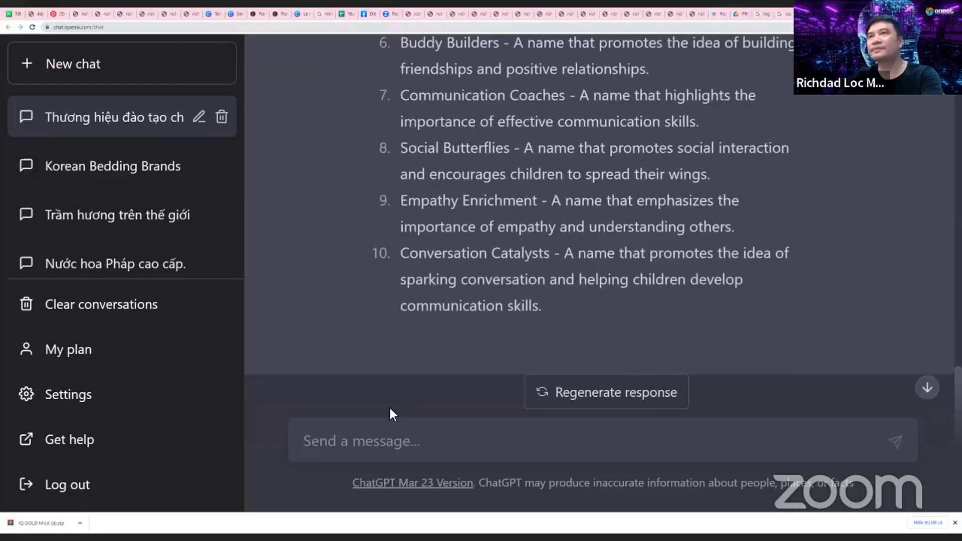
Send the follow-up prompt "gợi ý thêm 10 tên gắn liền với biểu tượng thiên nhiên" in the same chat
text(gợi ý)
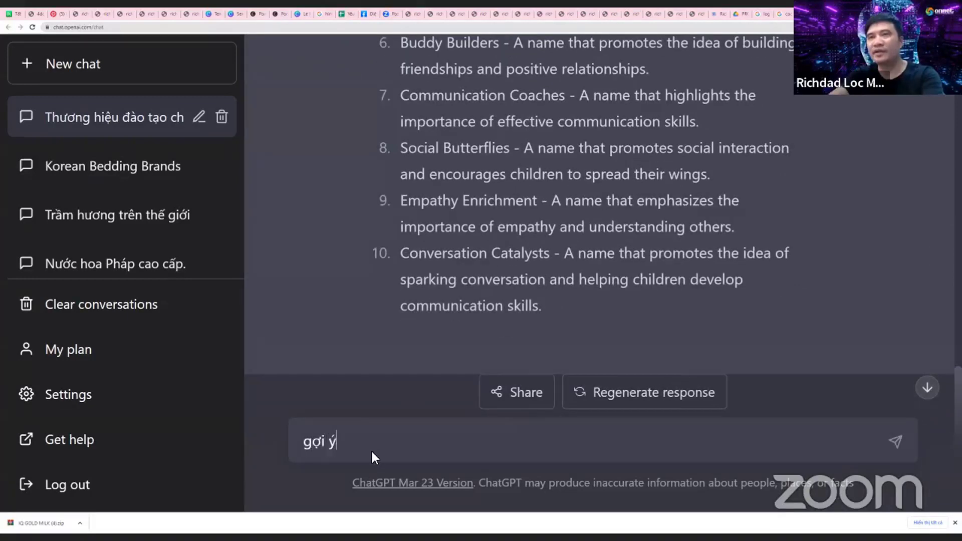
text( thêm 10 )
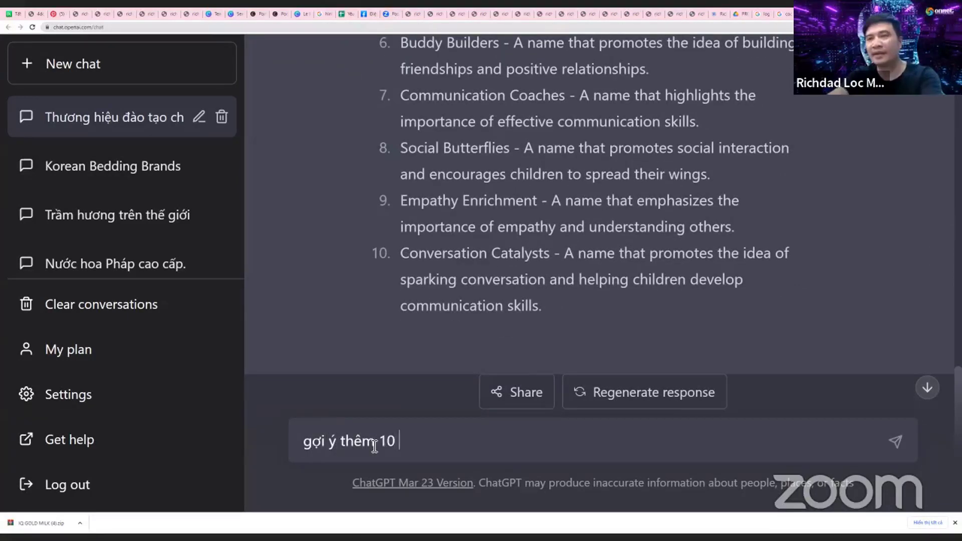
text(tên gắn lie)
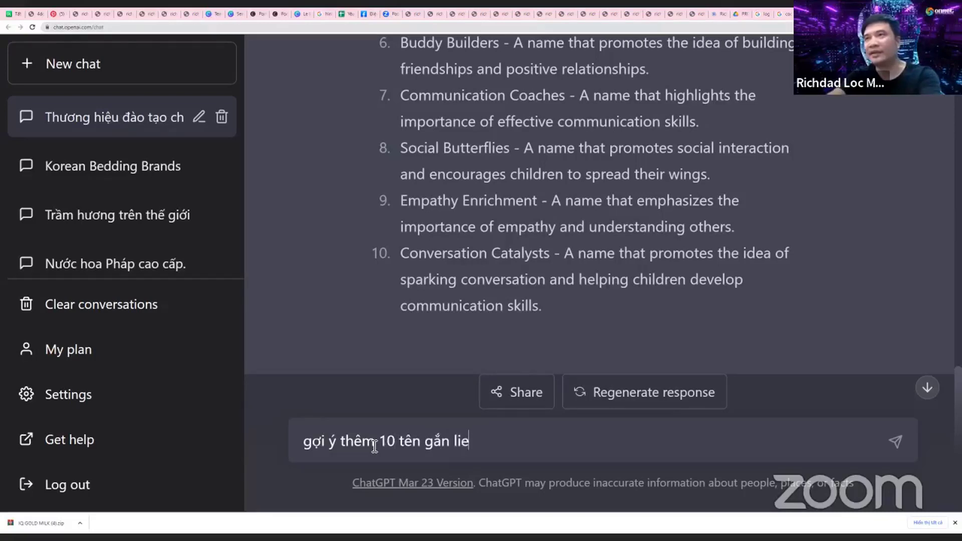
key(BackSpace)
text(ền với)
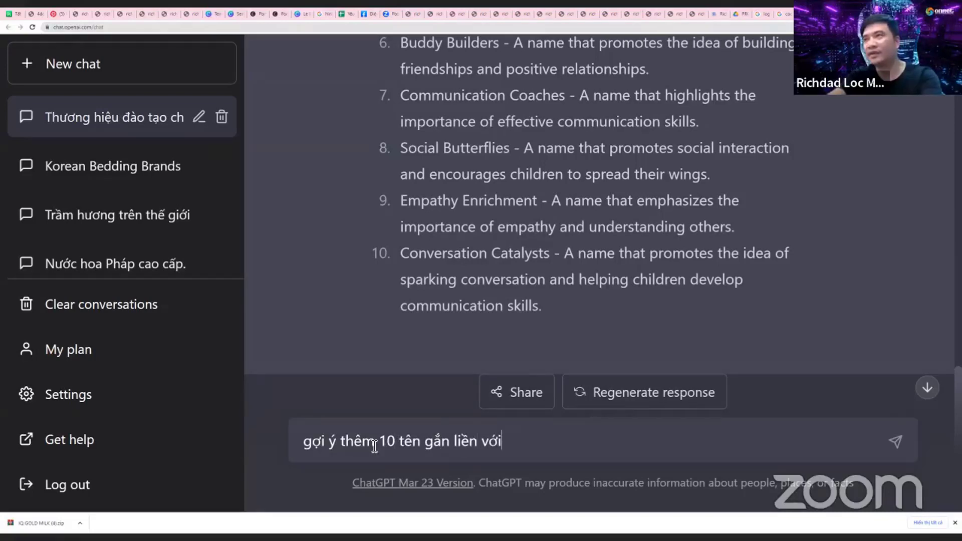
text( b)
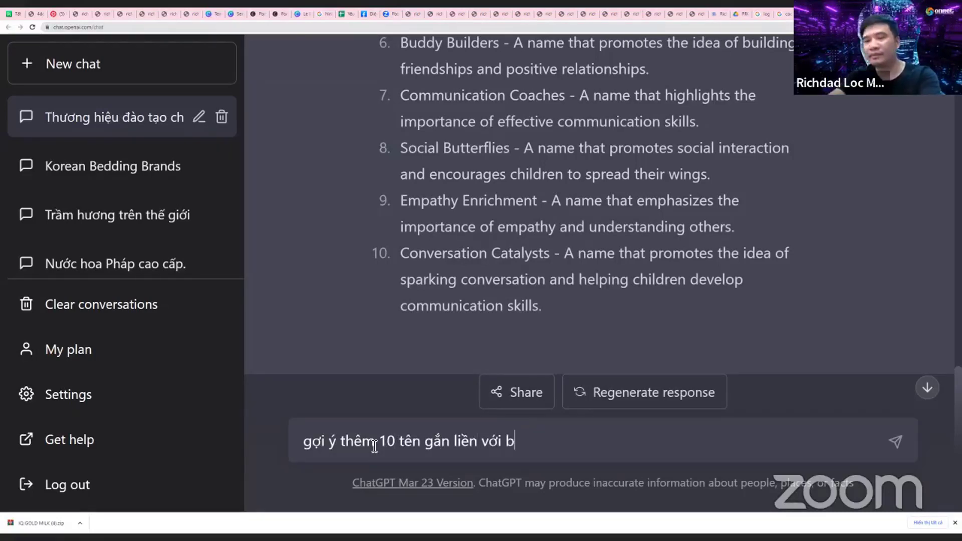
text(iểu t)
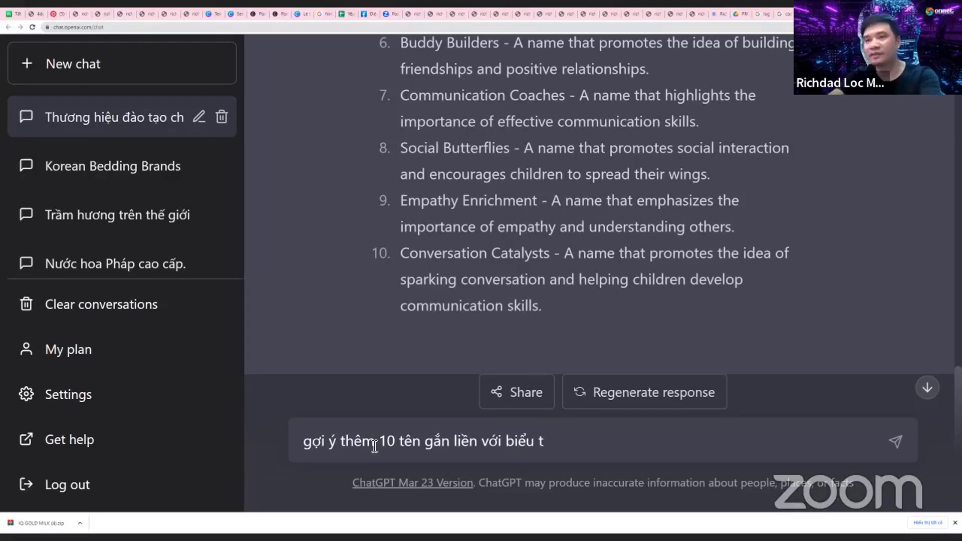
text(iượng)
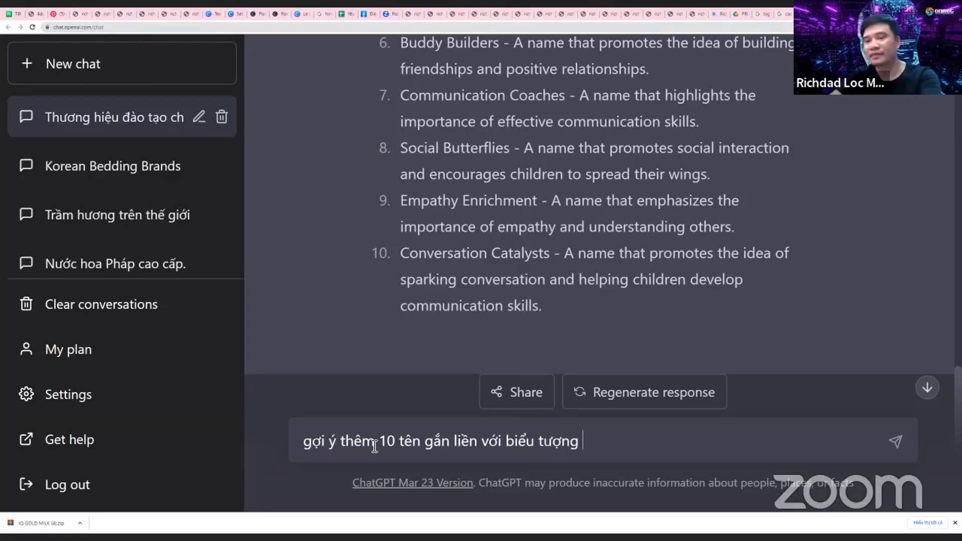
text( thiên nhiên)
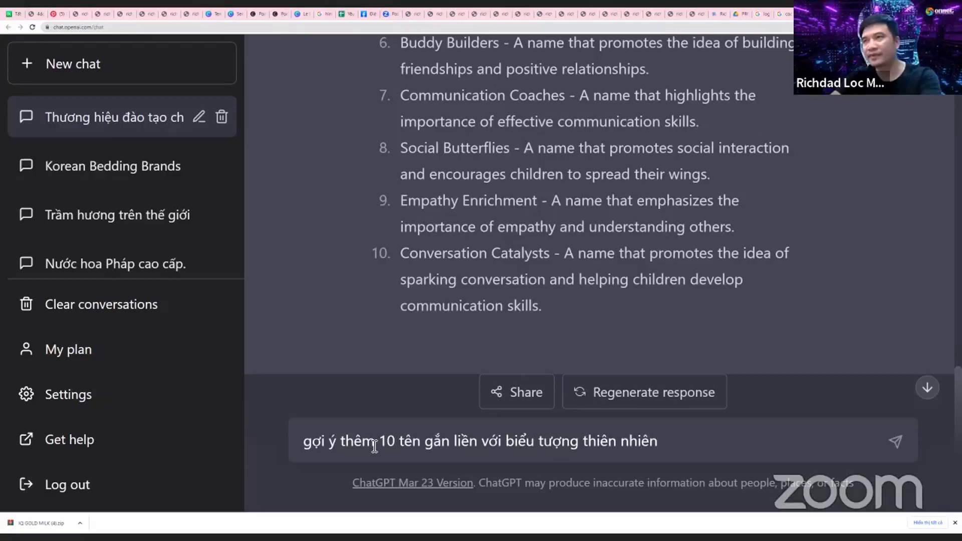
key(Return)
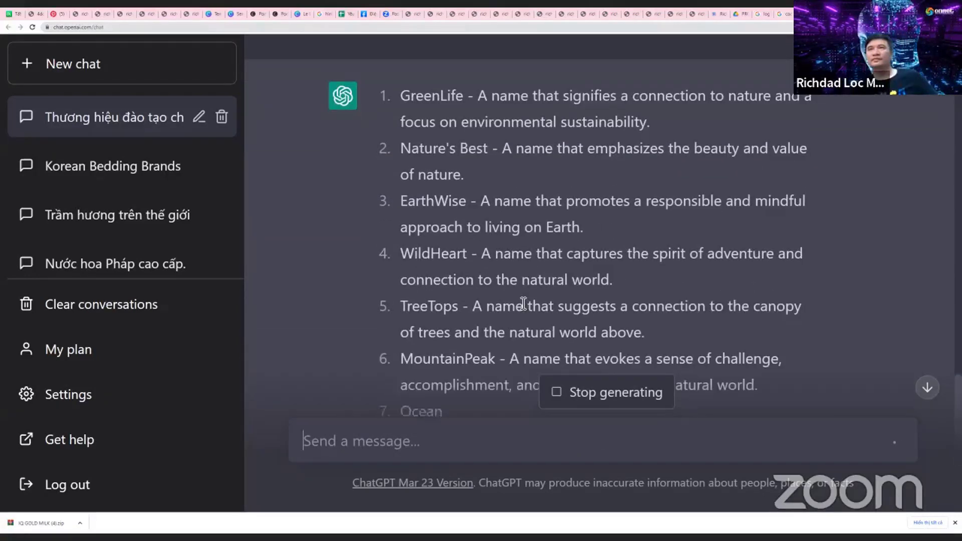
Copy the sent nature-symbol prompt into the message box for reuse
scroll(523, 303, up, 5)
drag(589, 228, 752, 221)
key(ctrl+c)
click(412, 257)
click(378, 453)
key(ctrl+v)
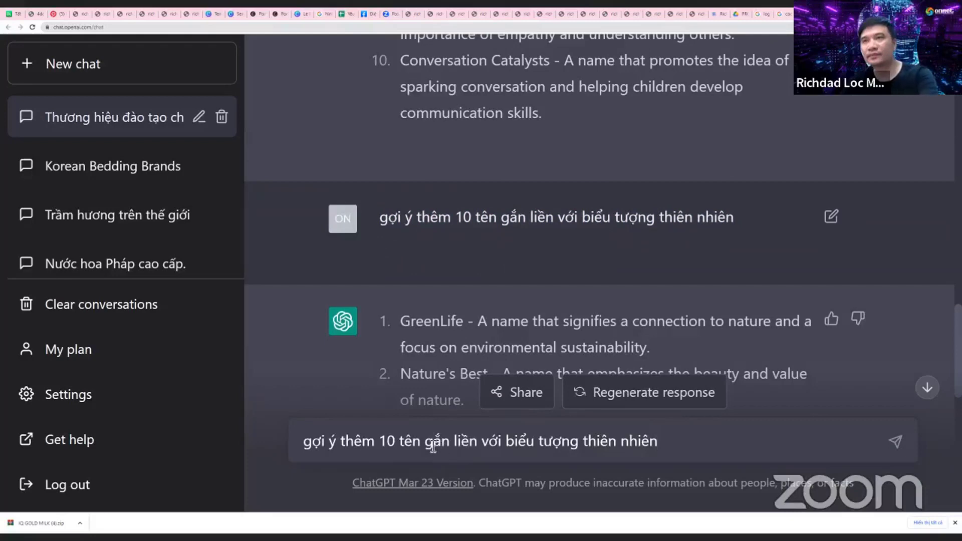
Insert "đào tạo kỹ năng cho trẻ" after "tên" in the copied prompt, send it, and view the new answer
text(đào tạo k)
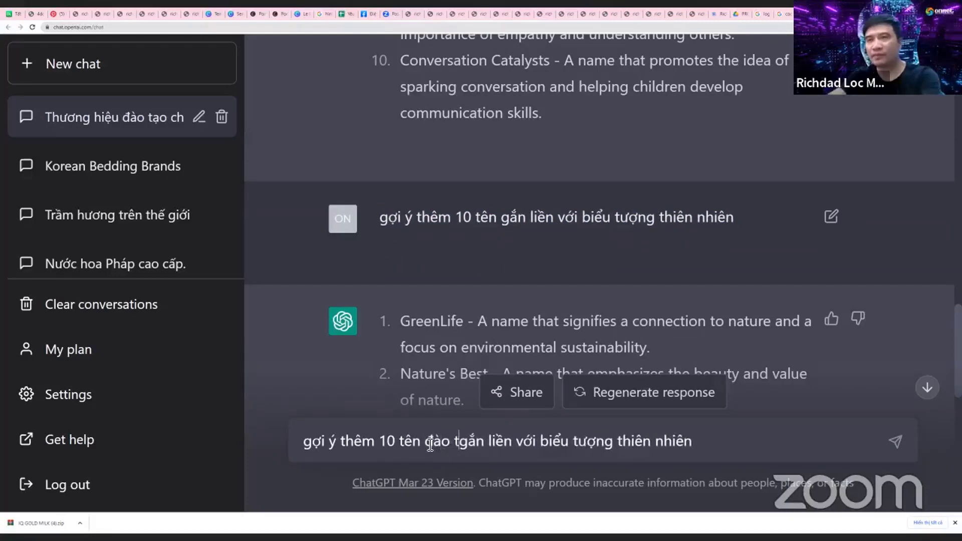
text(ỹ năng cho )
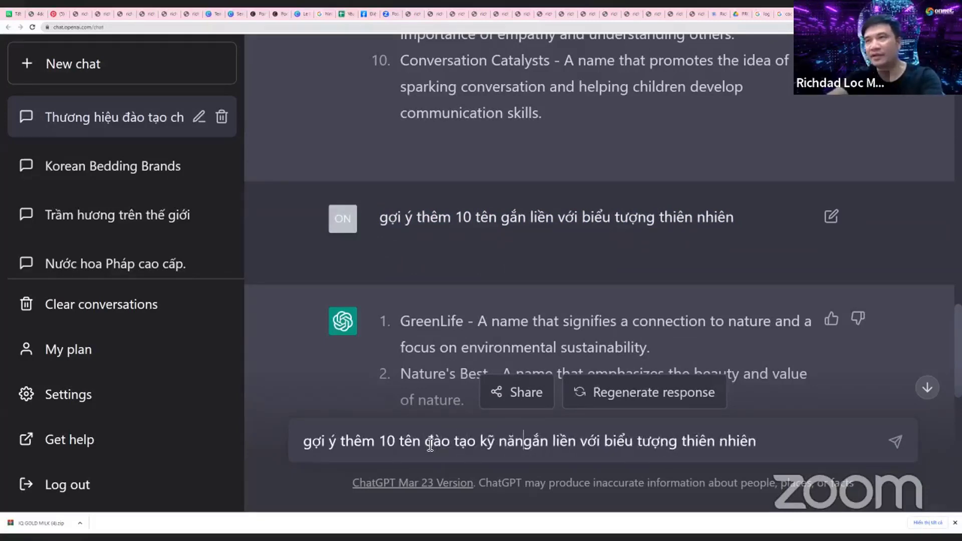
text(trẻ)
key(Return)
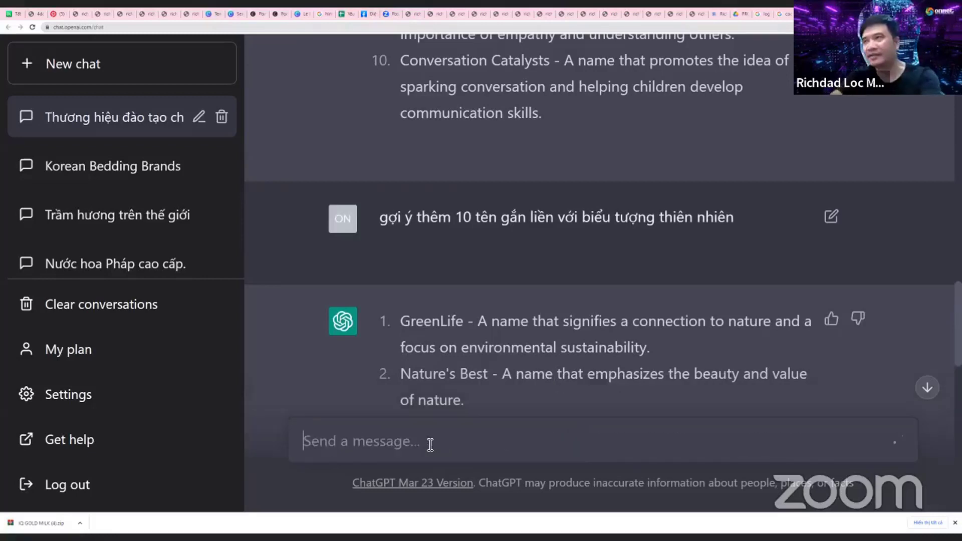
scroll(423, 283, down, 4)
scroll(423, 284, down, 10)
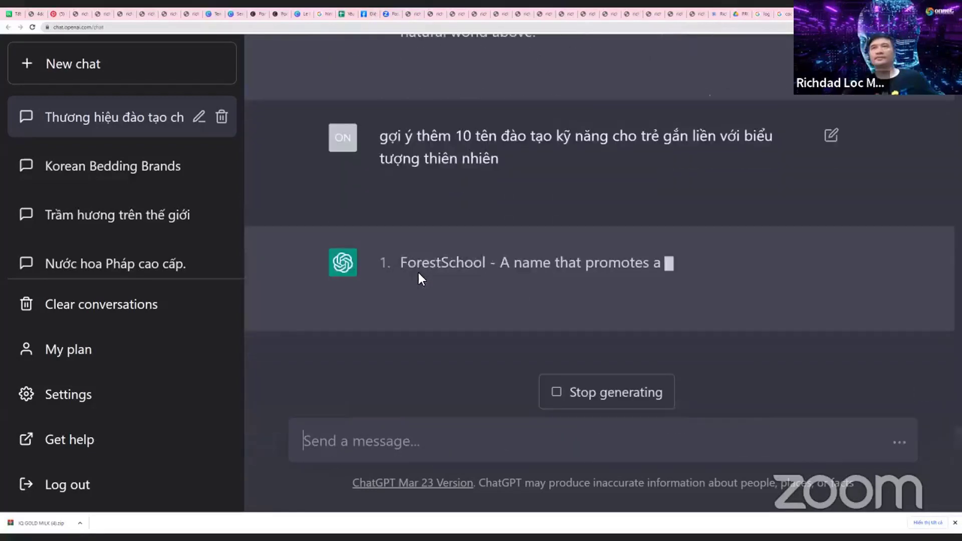
scroll(418, 274, down, 2)
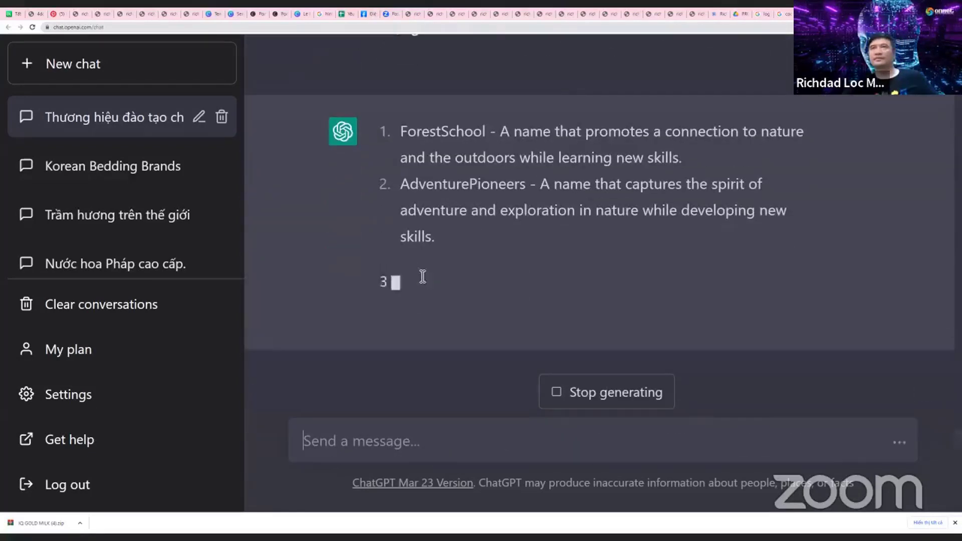
Copy the latest sent prompt about children's skills training and paste it into a new chat
scroll(419, 274, up, 5)
scroll(419, 281, up, 2)
drag(512, 326, 382, 310)
key(ctrl+c)
click(70, 69)
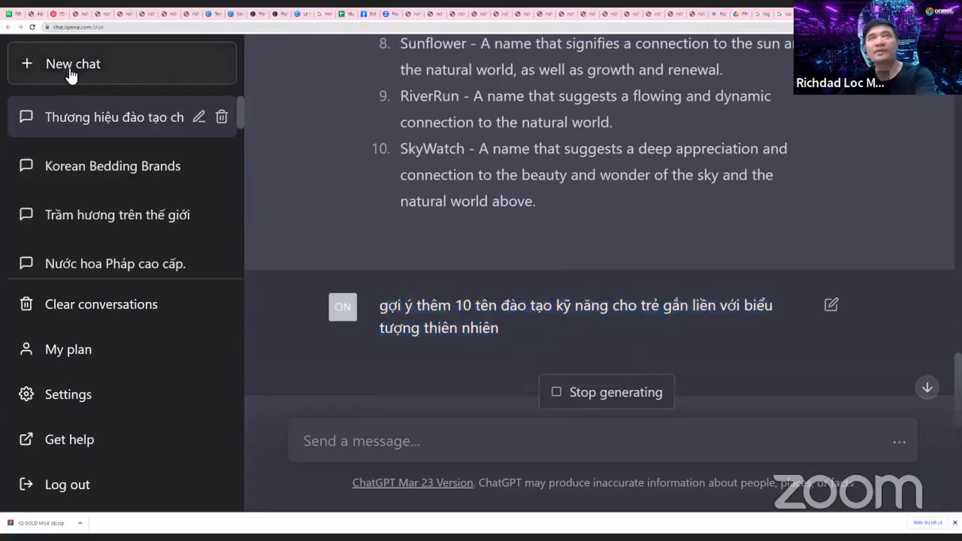
key(ctrl+v)
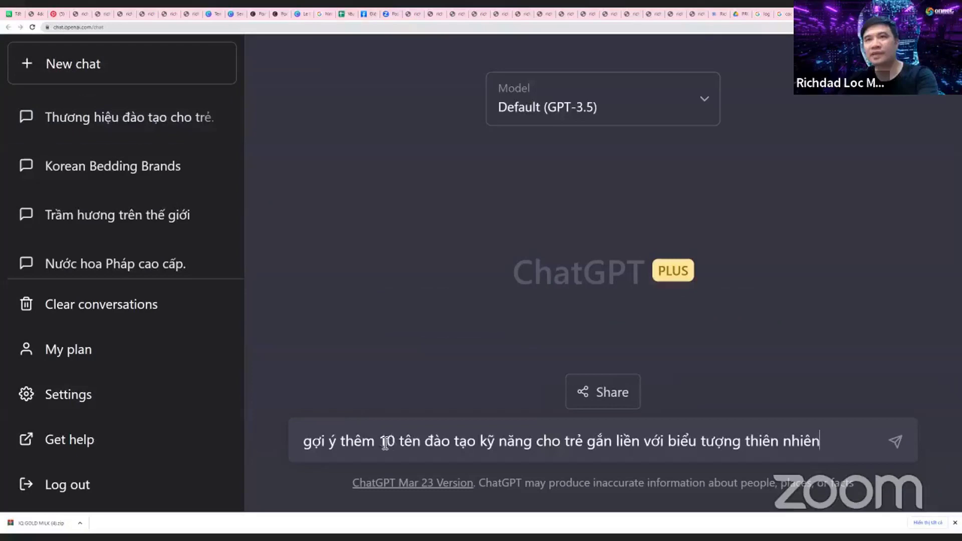
Reword the beginning of the pasted prompt to "gợi ý đặt 20 tên trung tâm đào tạo kỹ năng cho trẻ"
drag(375, 444, 341, 445)
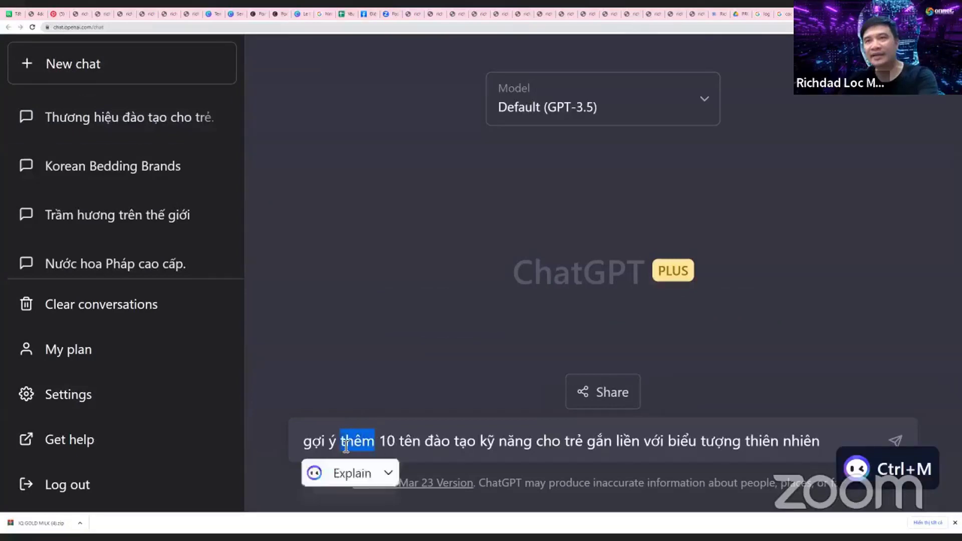
text(đa)
text(t tên)
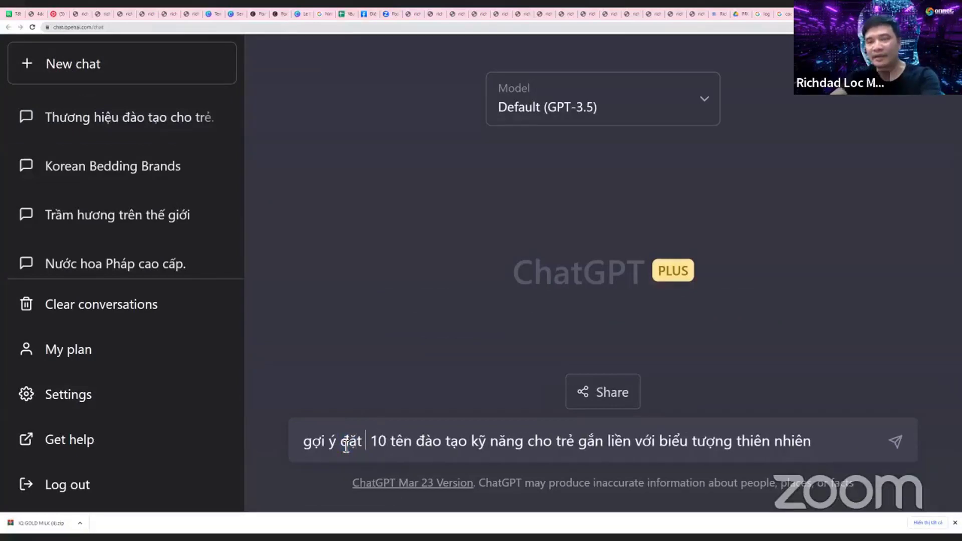
shift+click(441, 443)
text(trung tâm)
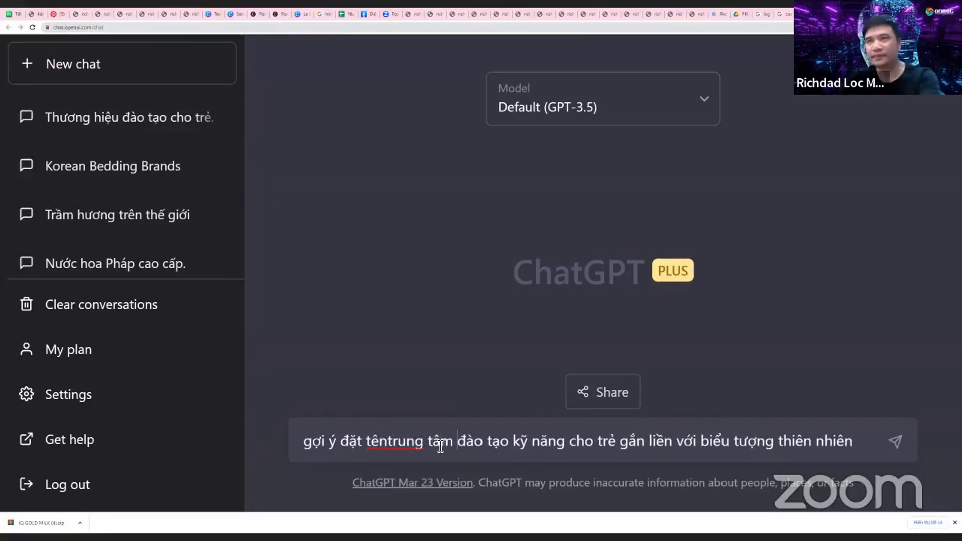
click(391, 443)
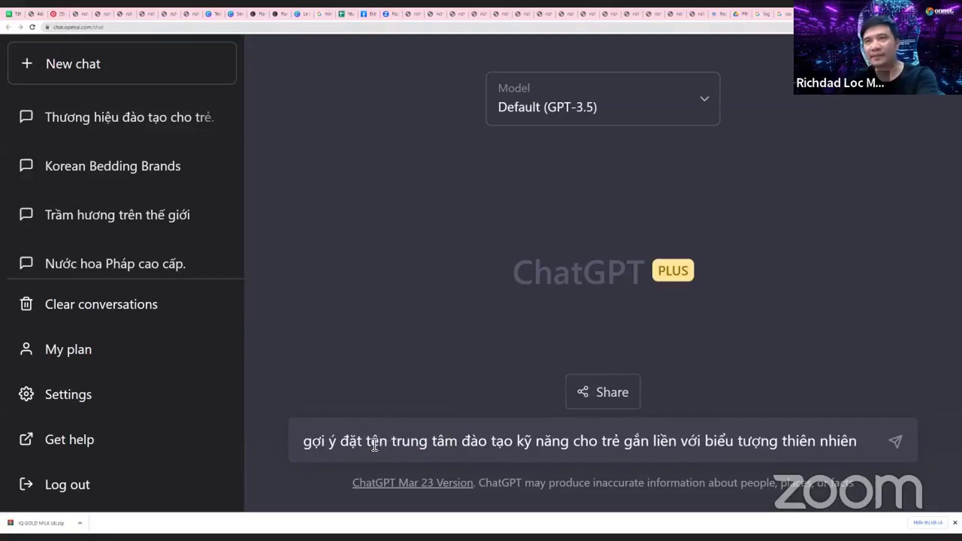
click(366, 443)
text(20)
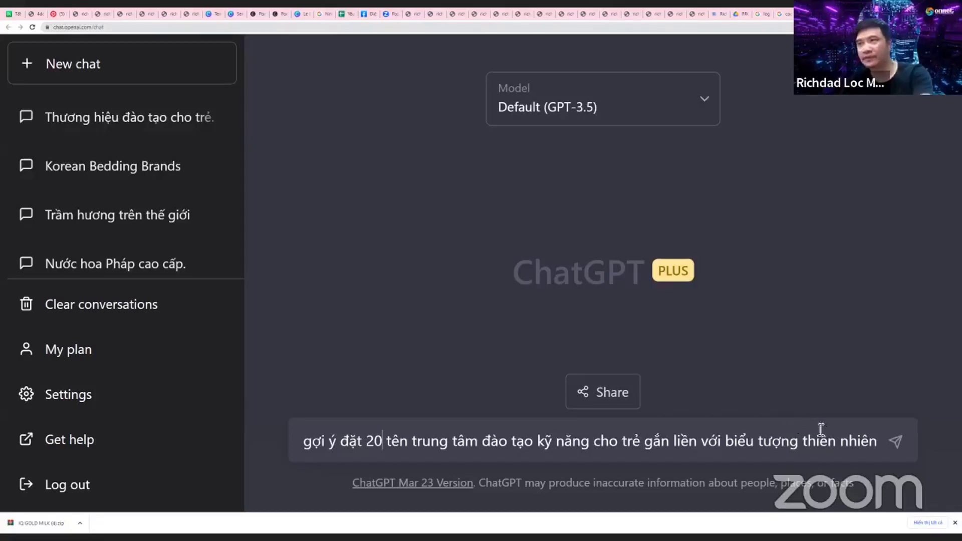
Replace "biểu tượng thiên nhiên" at the end of the unsent prompt with "các kỹ năng xã hội"
click(725, 442)
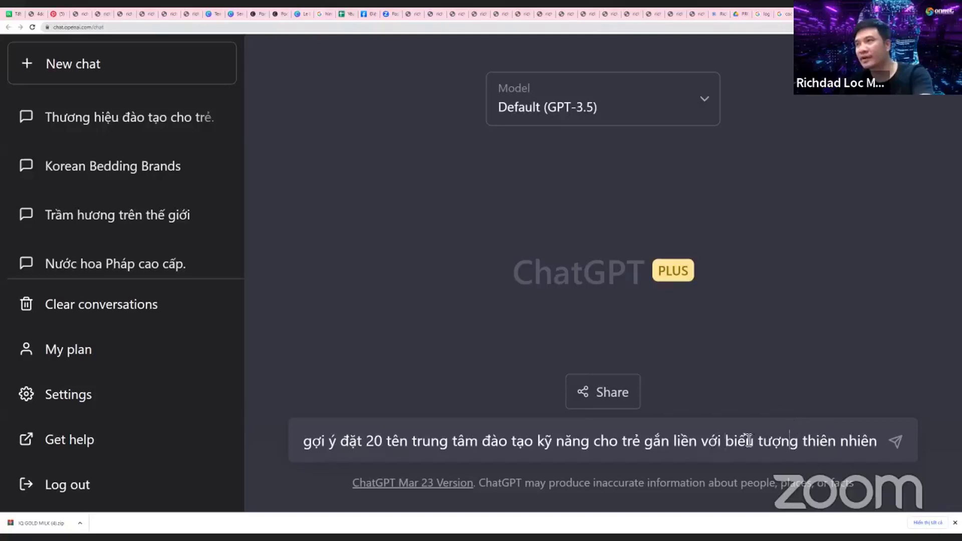
key(ctrl+shift+End)
text(cac kỹ năng)
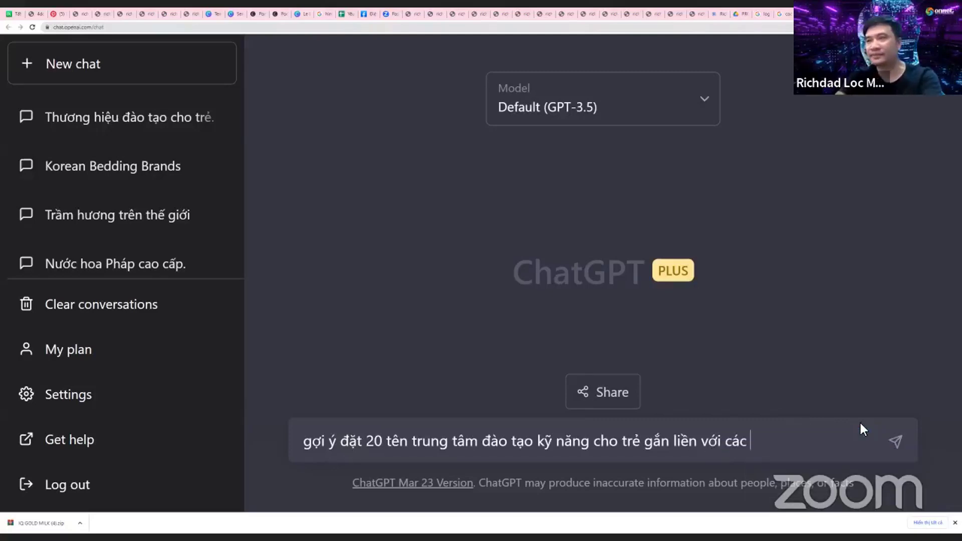
key(ctrl+v)
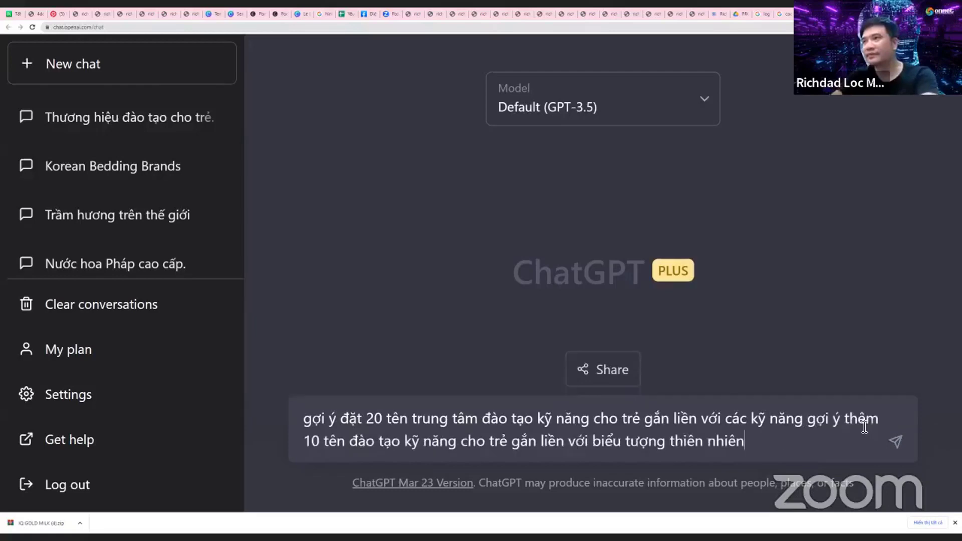
key(ctrl+z)
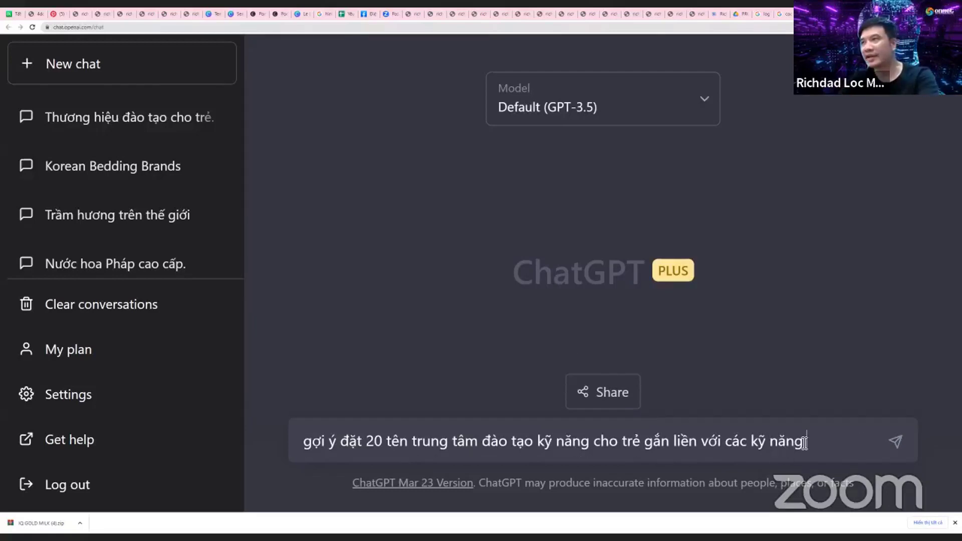
text(xã hội)
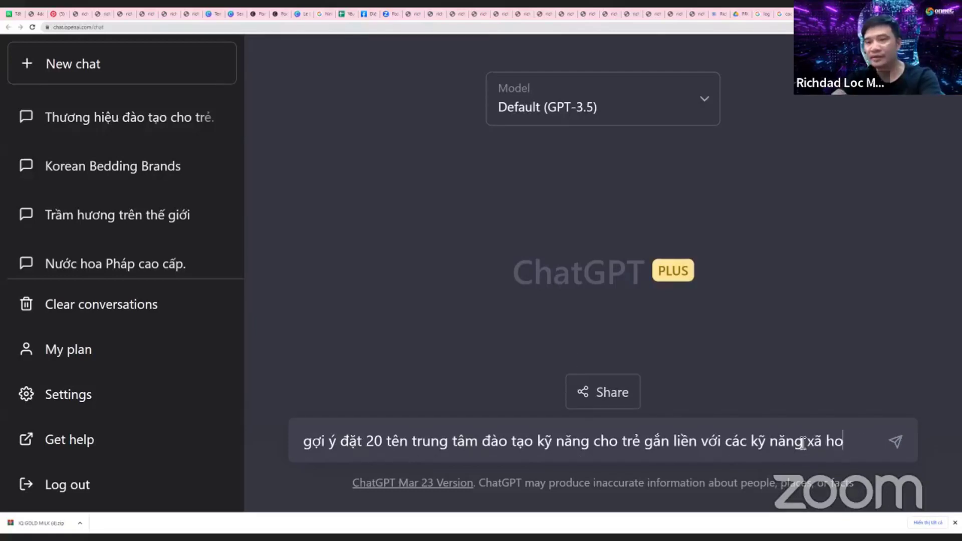
Append ". tên bằng tiếng anh gồm 2 từ" to the prompt, send it, and view the suggested names
text(. têm)
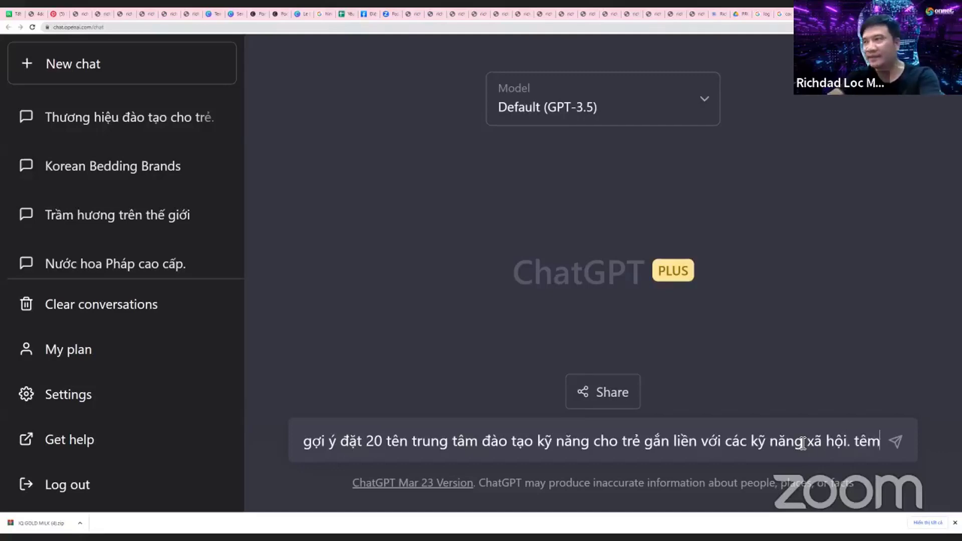
key(BackSpace)
text(n bằng tiếng a)
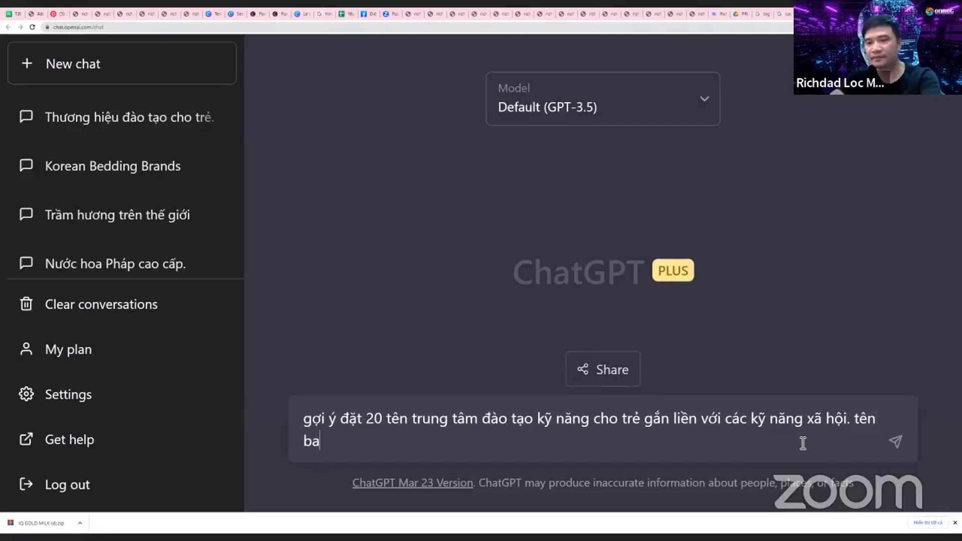
text(nh )
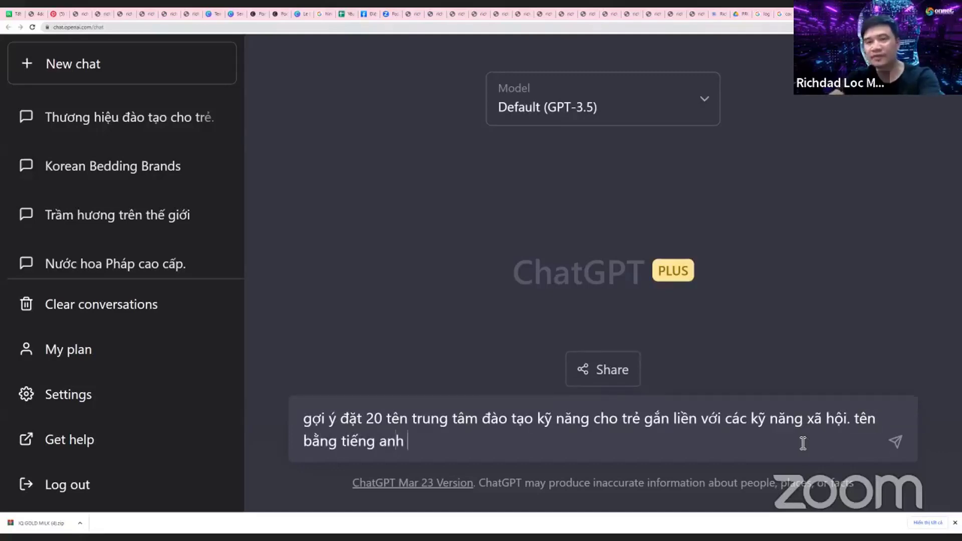
text(hoồm )
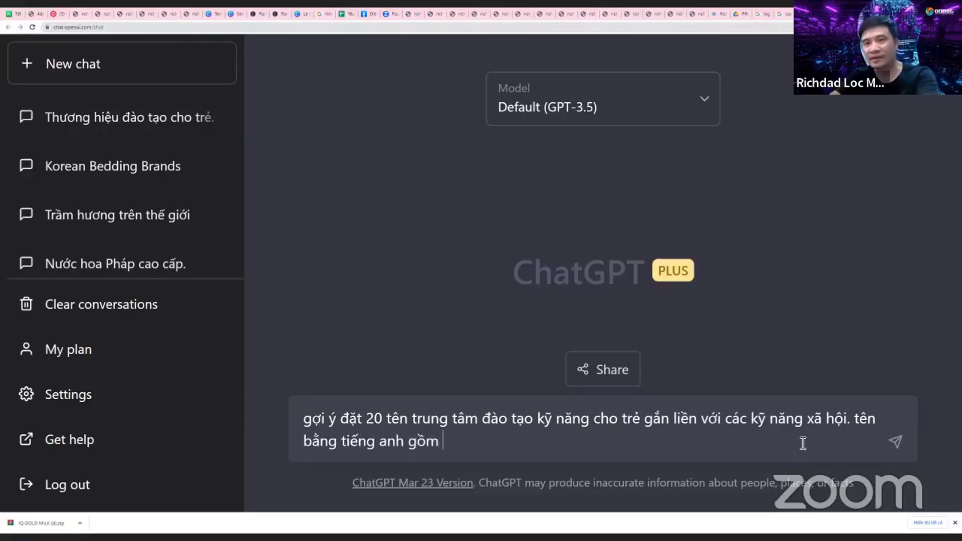
text(2 từ)
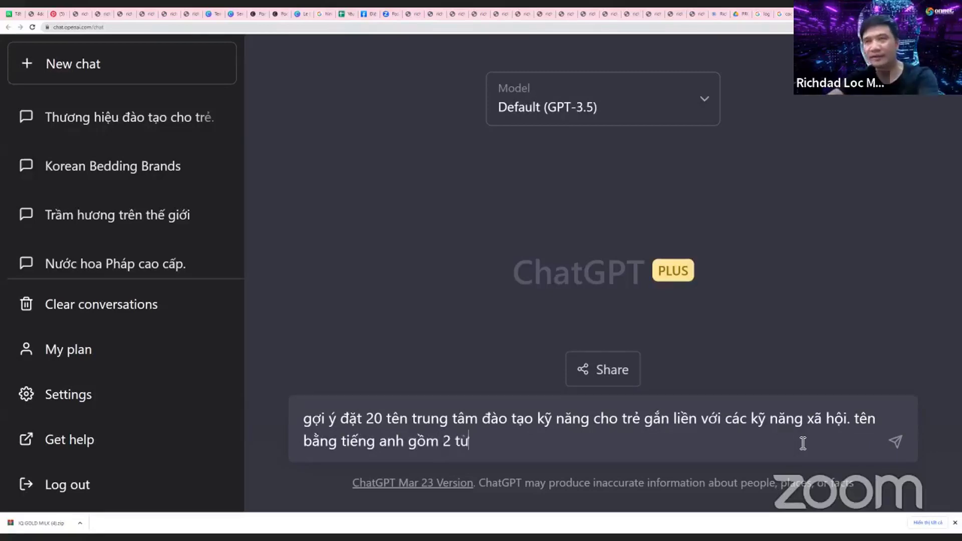
key(Return)
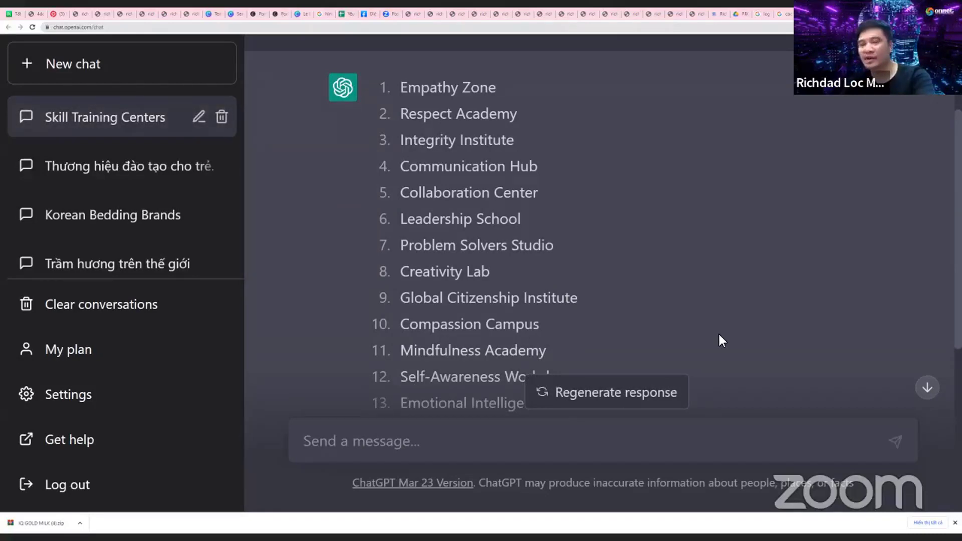
scroll(547, 339, down, 4)
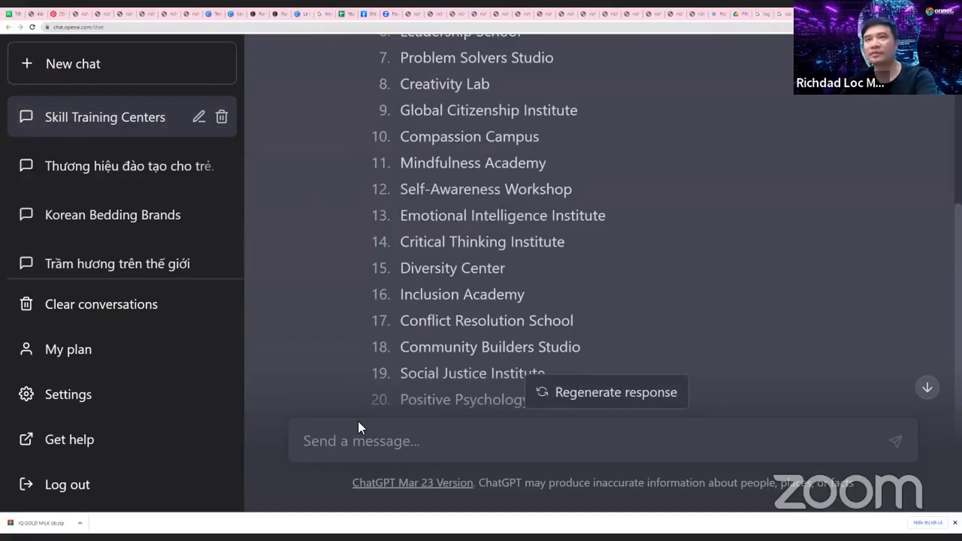
Send the follow-up "đặt tên bằng tiếng anh cho Trung tâm đào tạo kỹ năng trẻ Quy Nhơn" and review the answer
click(360, 443)
text(Trung tâm đào tạo kỹ năng trẻ Quy Nhơn)
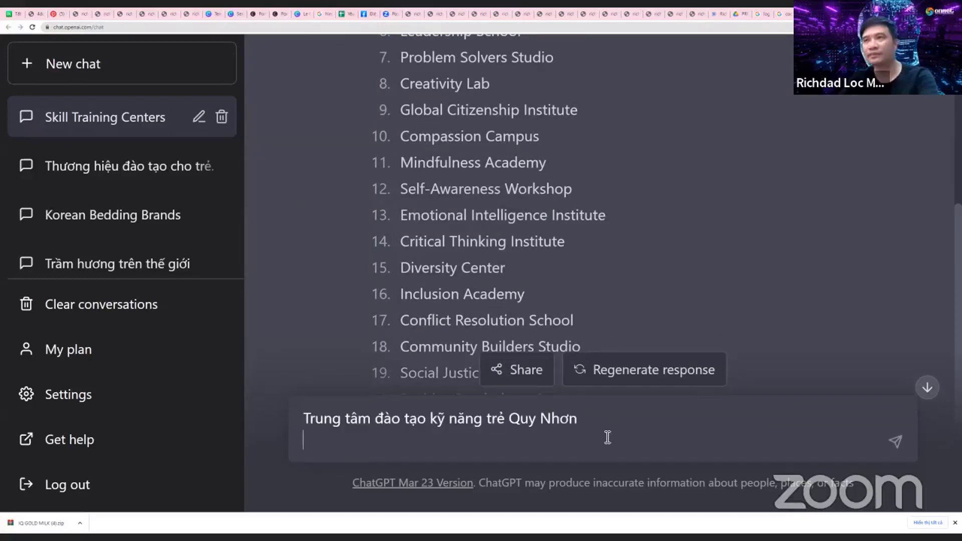
click(308, 420)
text(đặt tên )
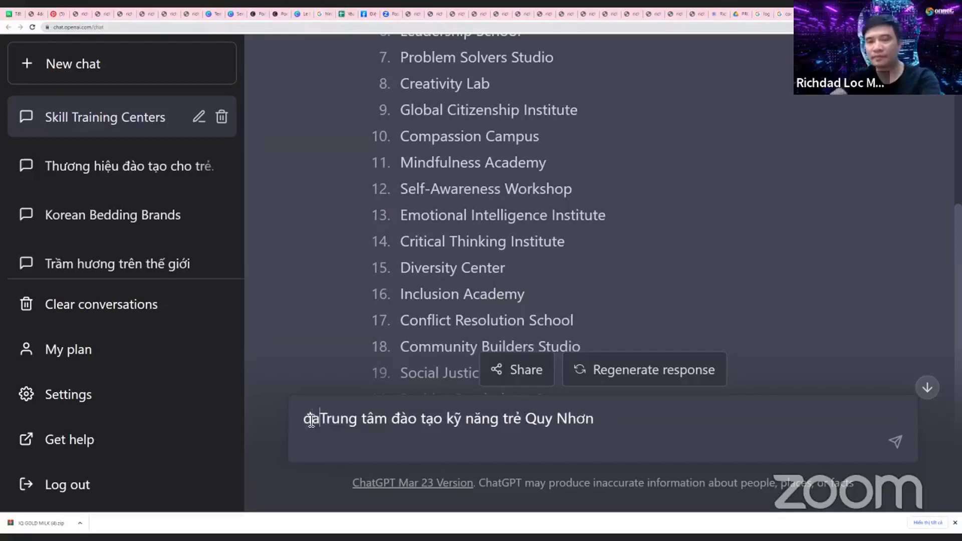
text(bằng tiếng a)
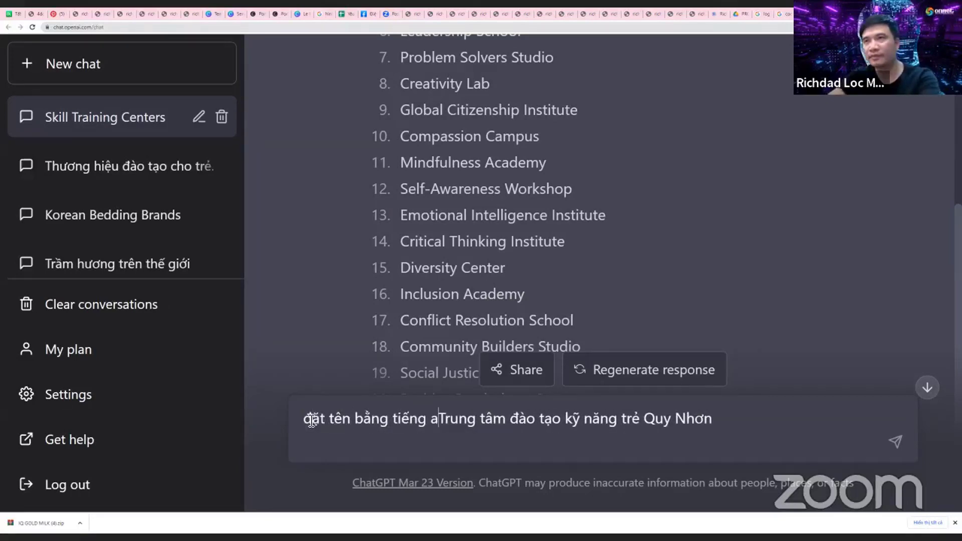
text(nh cho)
key(Return)
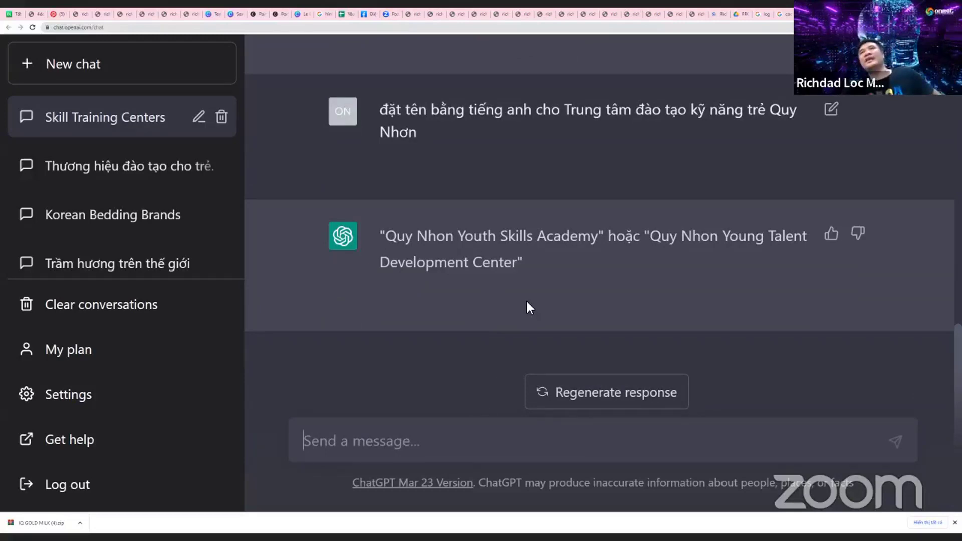
scroll(525, 299, up, 4)
scroll(525, 301, down, 3)
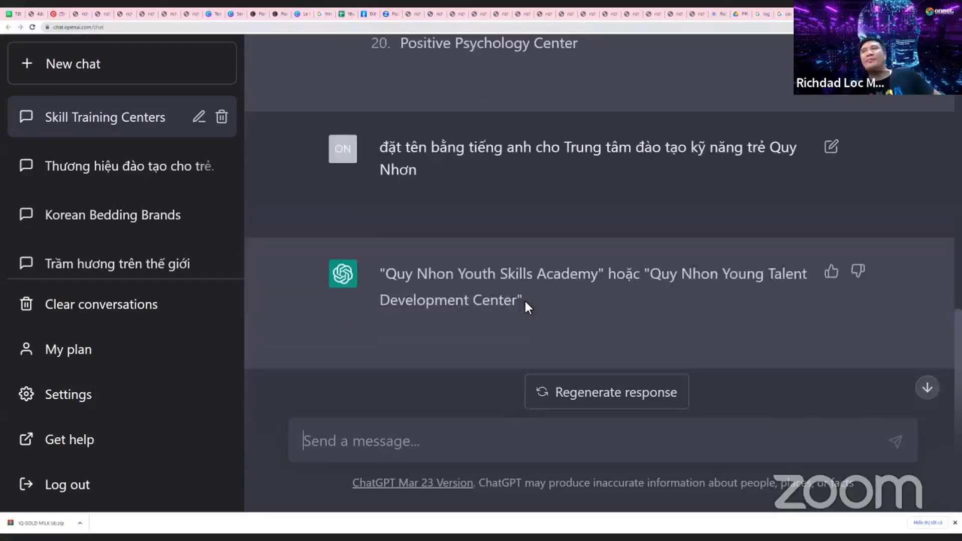
scroll(524, 298, up, 3)
scroll(524, 300, down, 3)
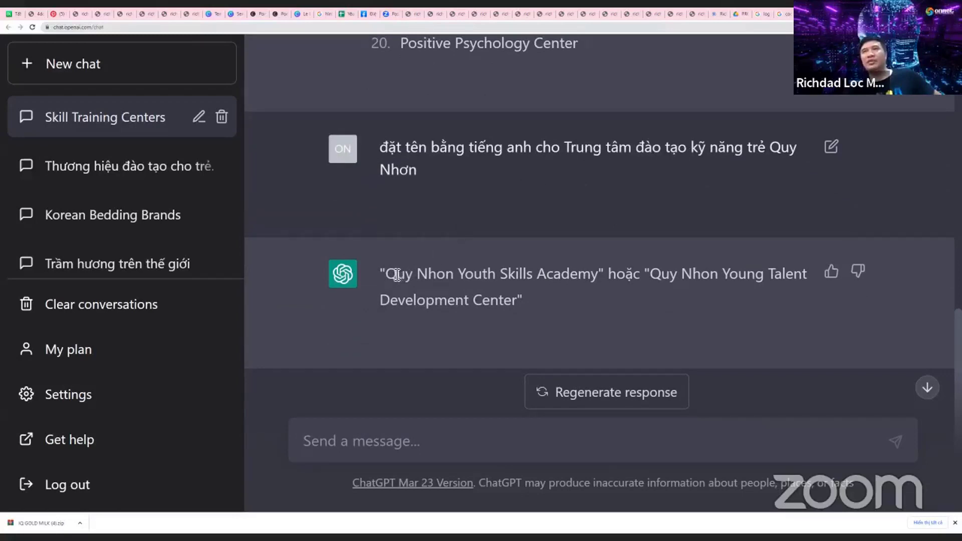
key(ctrl+m)
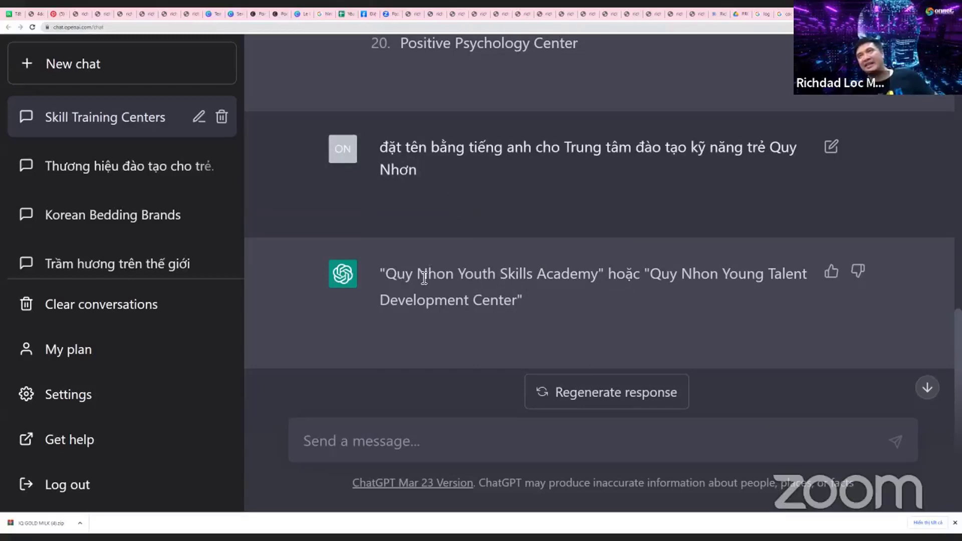
scroll(486, 283, down, 1)
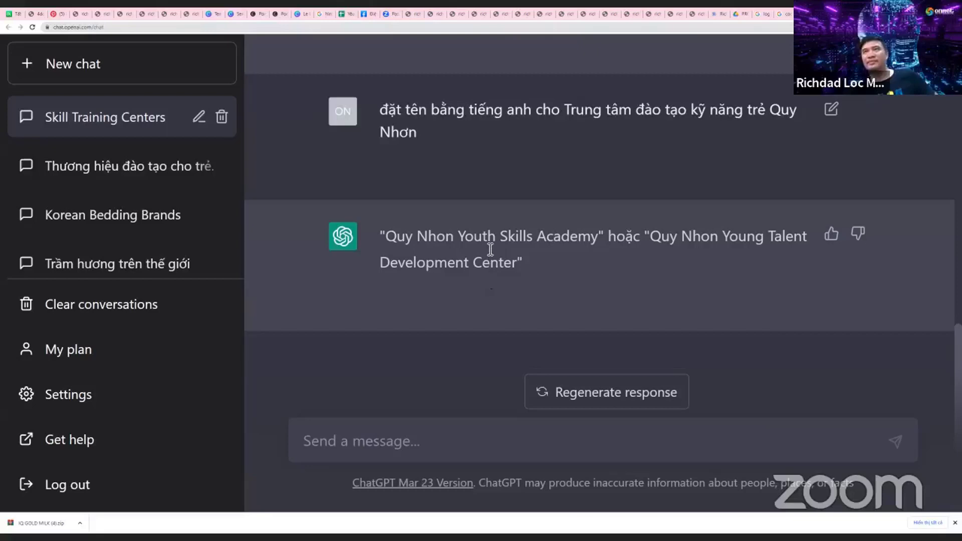
Write the short name "QYS Academy" in the message box without sending it
click(334, 440)
text(QY)
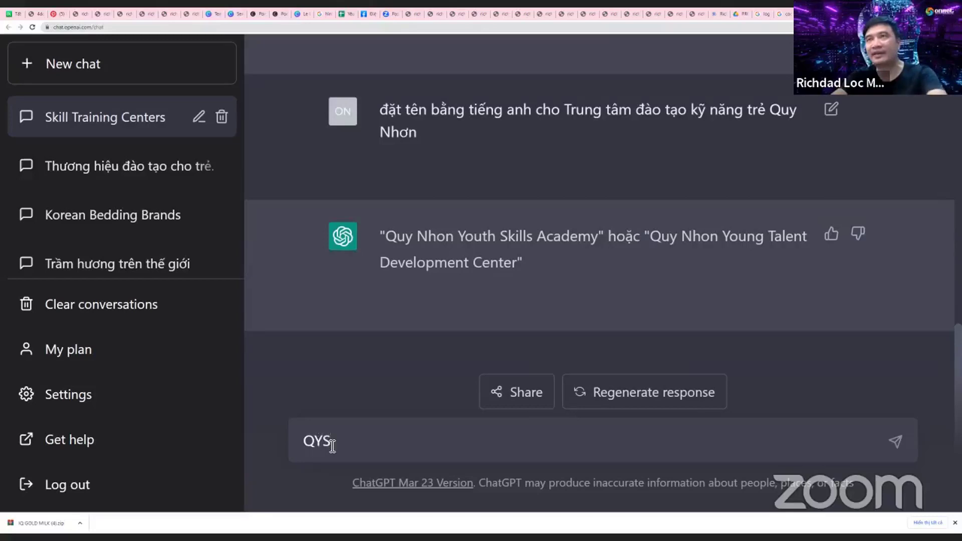
text(S)
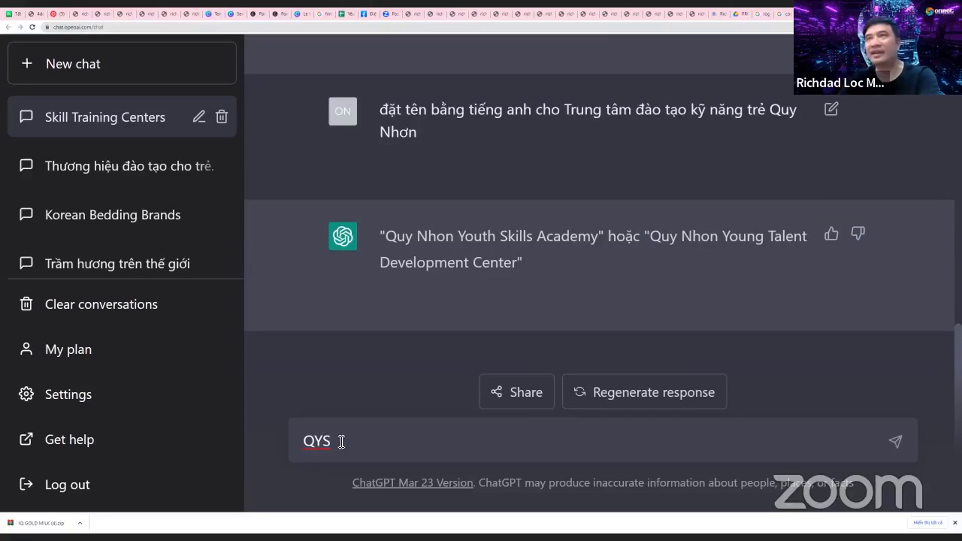
drag(330, 444, 323, 444)
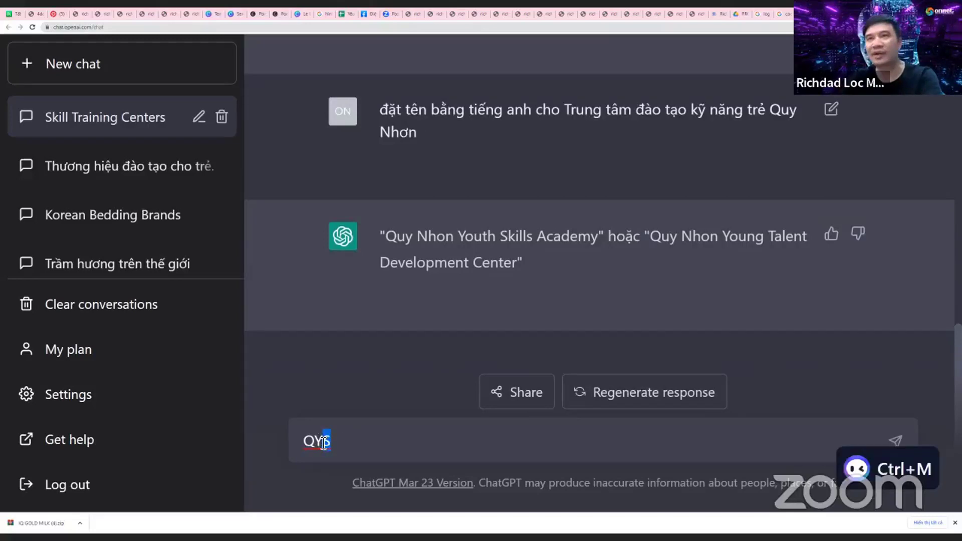
click(363, 445)
double_click(326, 445)
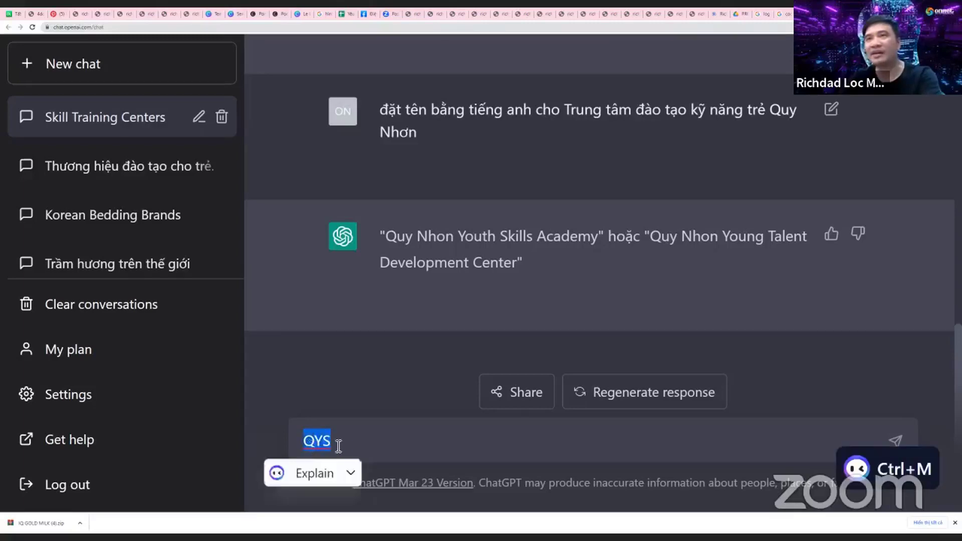
click(360, 444)
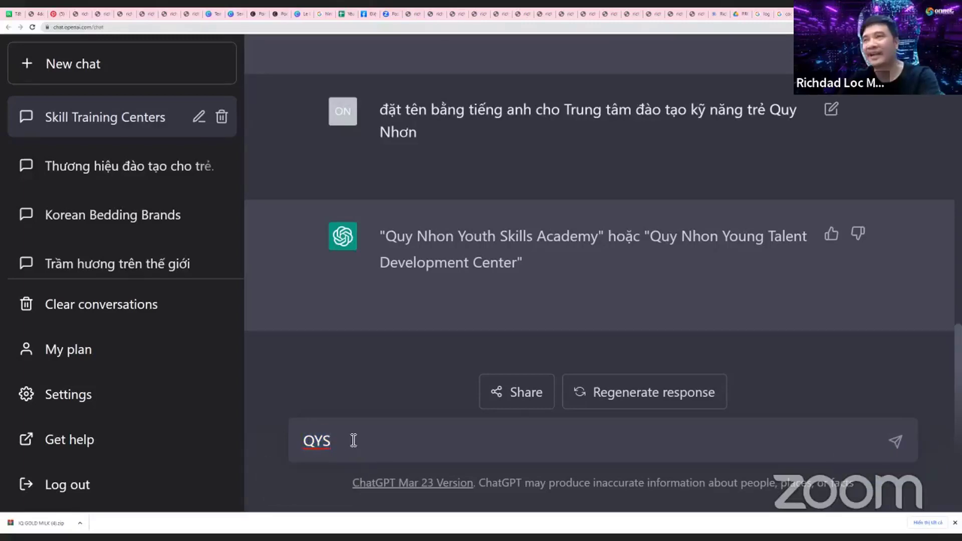
text(Ac)
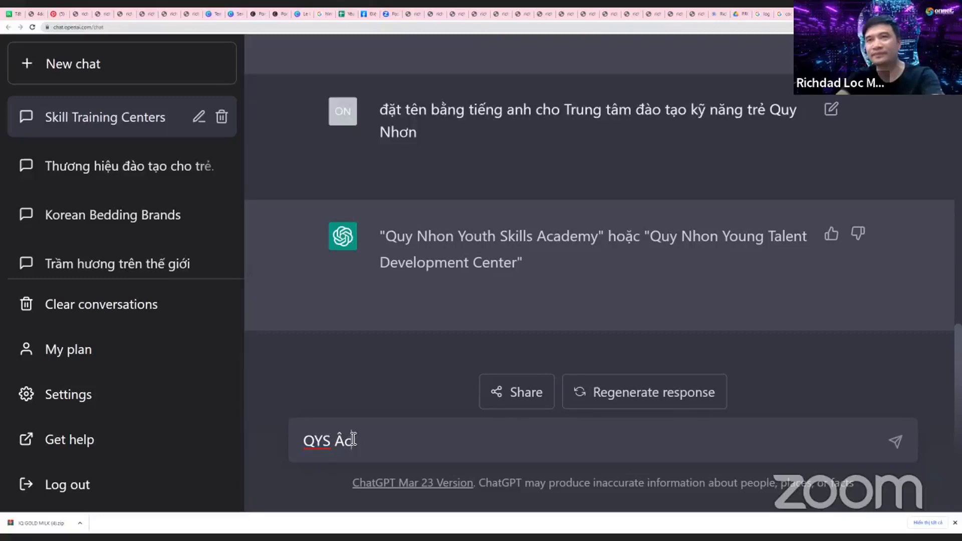
text(ademy)
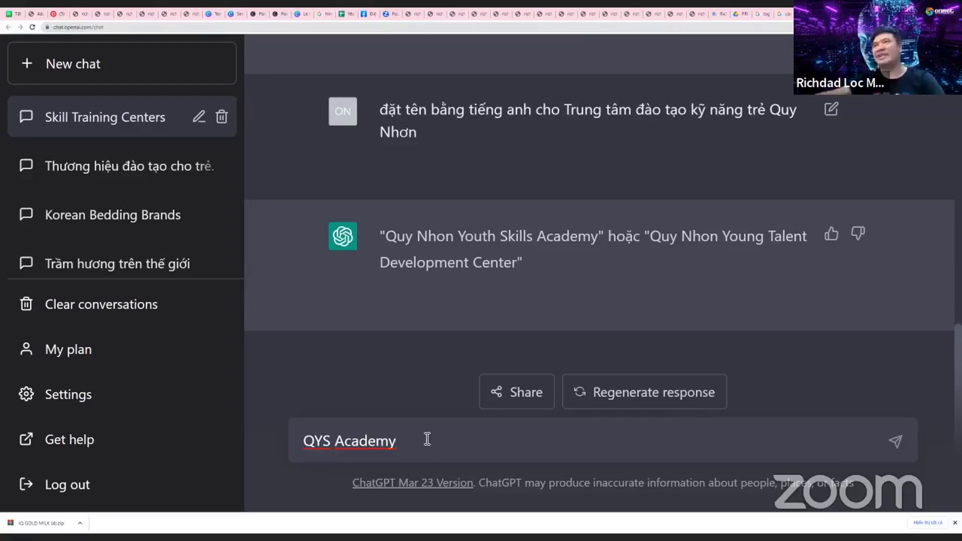
Review the earlier name suggestions, replace the unsent draft with "gợi ý 10 tên khác", and send it
scroll(518, 208, up, 10)
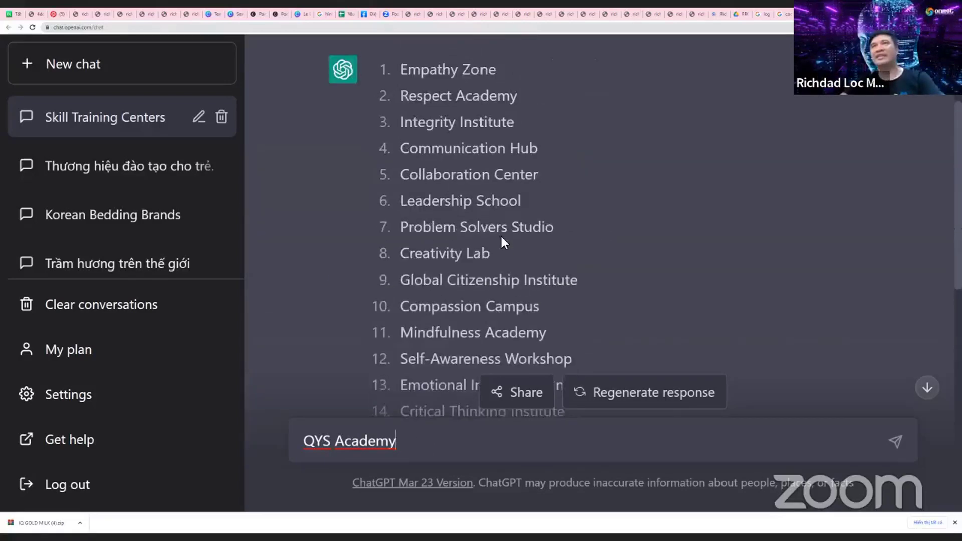
scroll(503, 239, down, 4)
scroll(503, 238, down, 8)
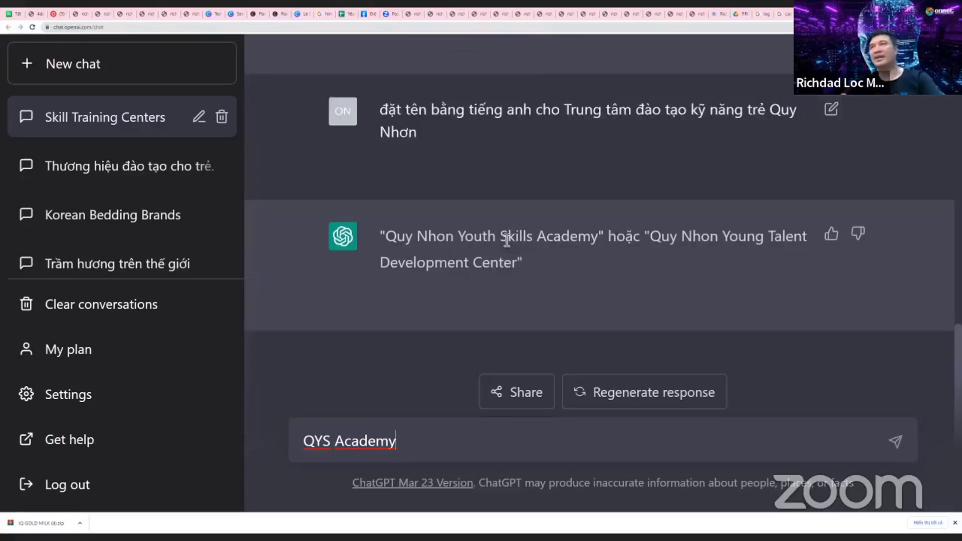
triple_click(407, 434)
key(BackSpace)
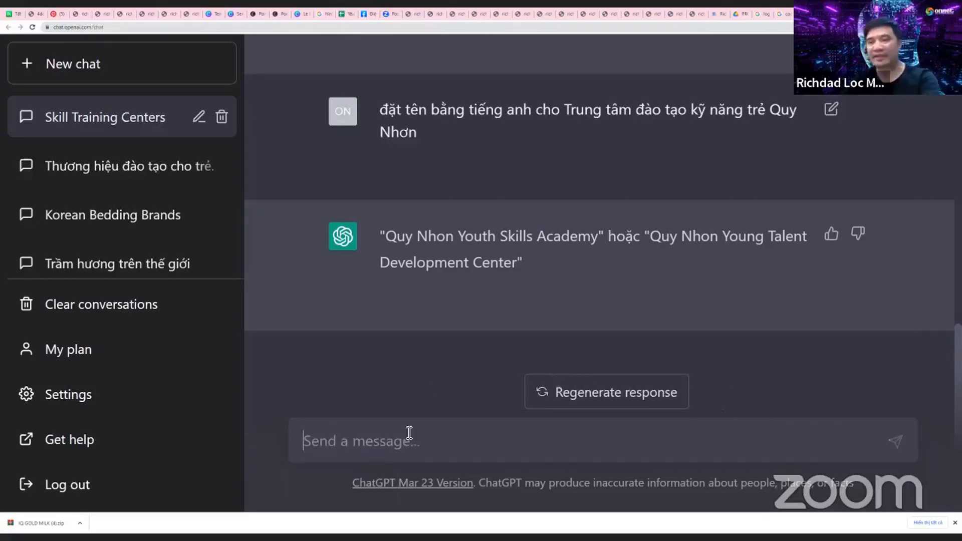
text(đặt)
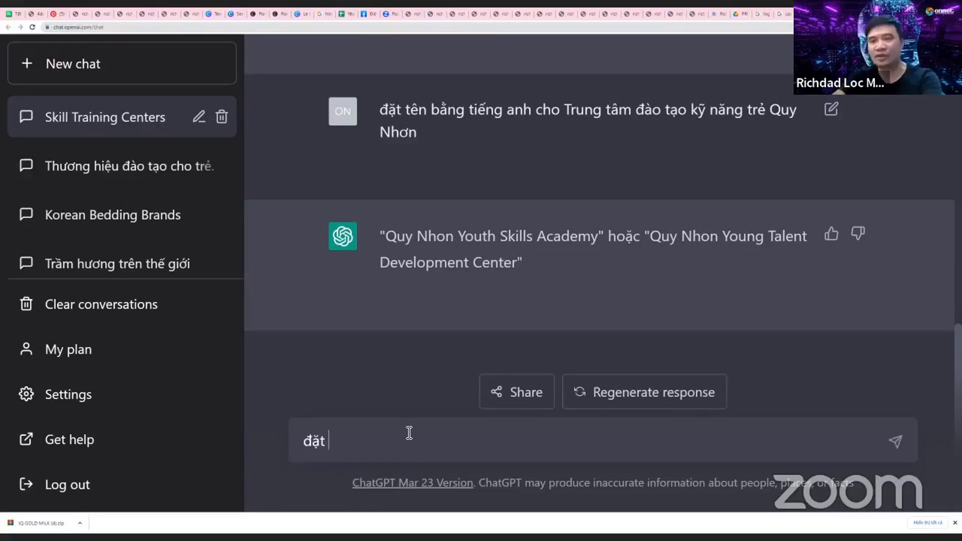
triple_click(409, 433)
text(gợi y)
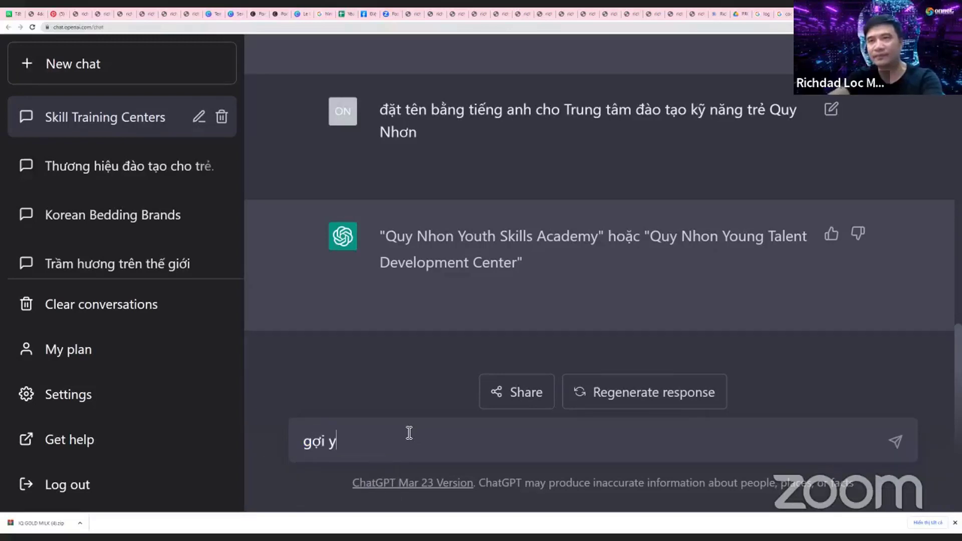
key(BackSpace)
text(ý 10 tên k)
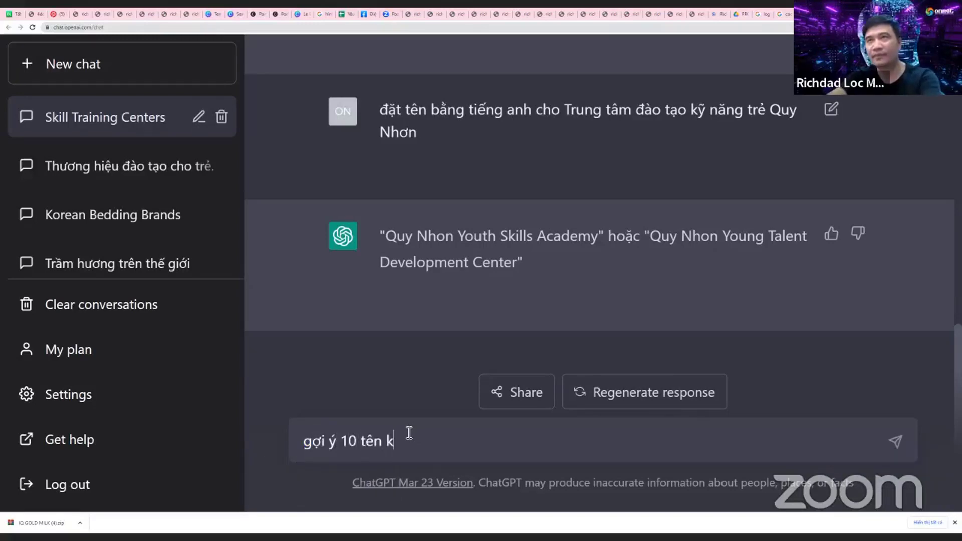
text(hacs)
key(Return)
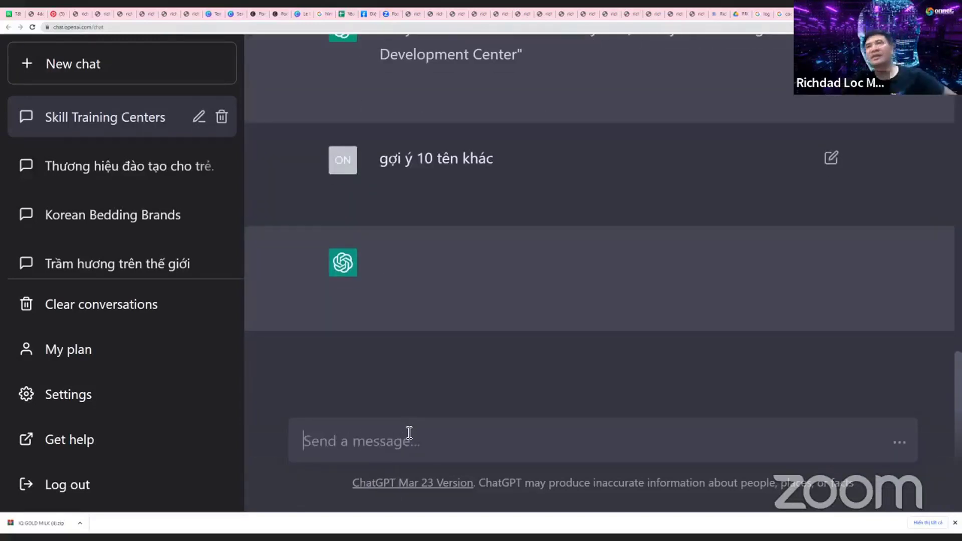
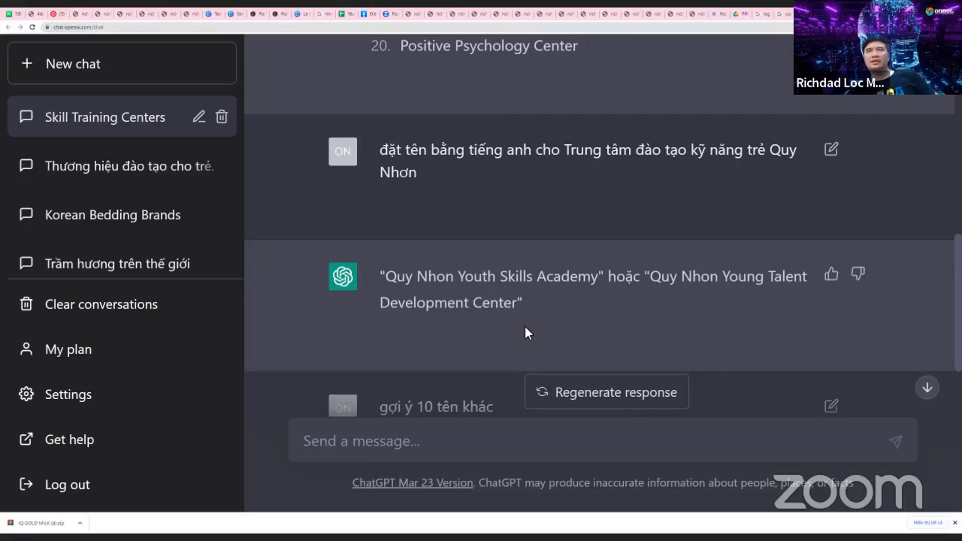
Review the suggested center names and the replies to the follow-up prompts throughout the Skill Training Centers conversation
scroll(524, 324, up, 10)
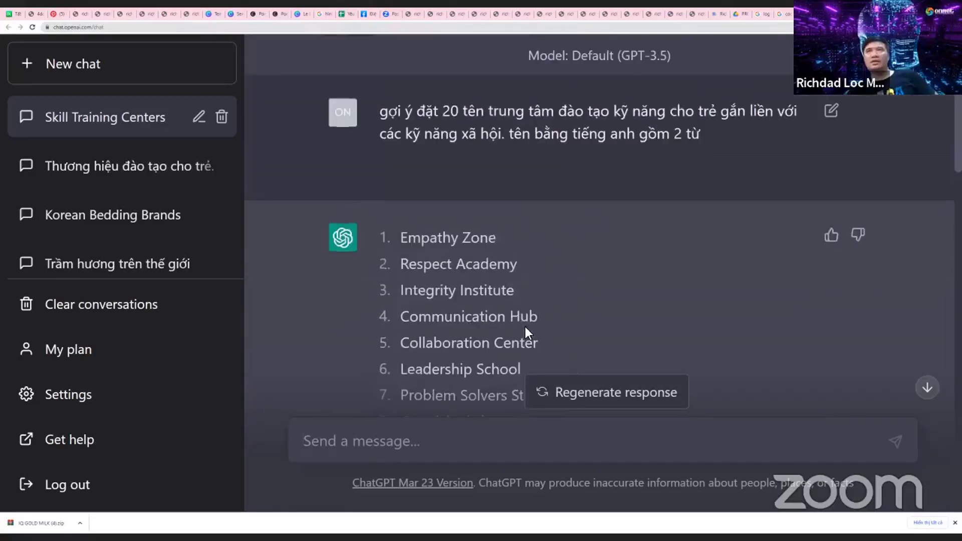
scroll(525, 327, down, 3)
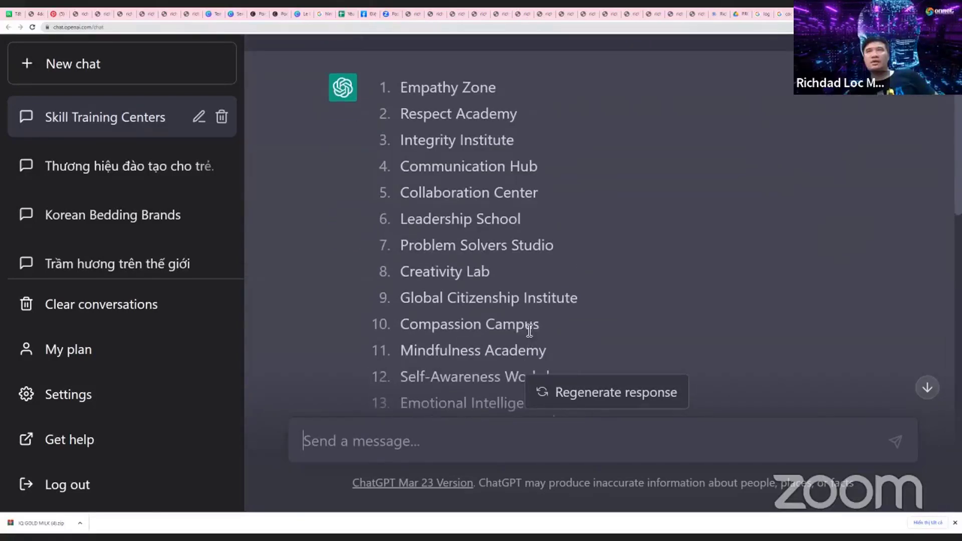
scroll(529, 331, down, 10)
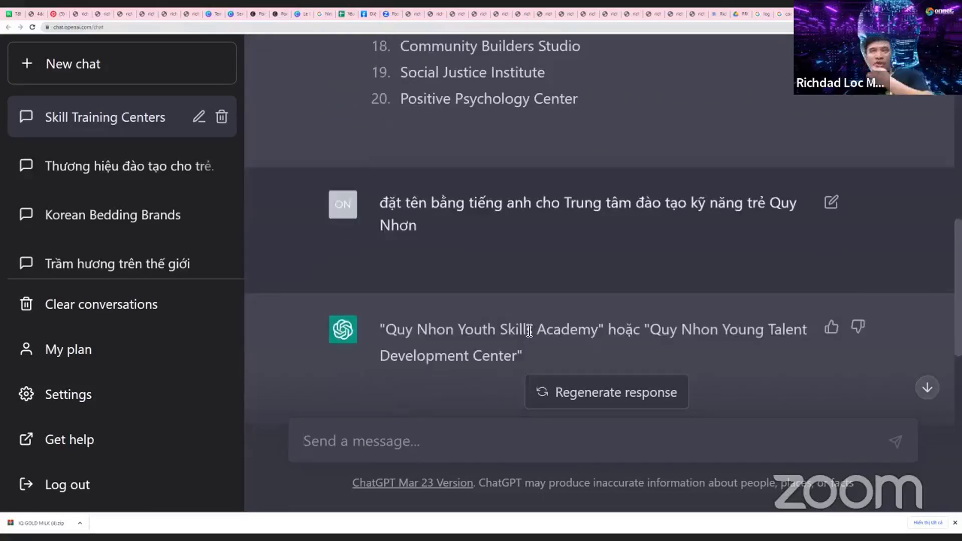
scroll(529, 330, down, 10)
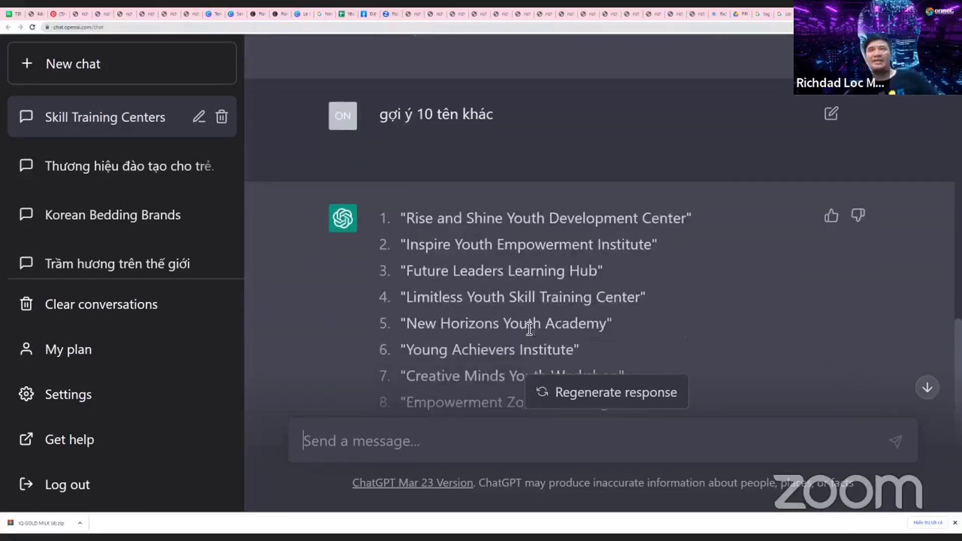
scroll(525, 327, up, 8)
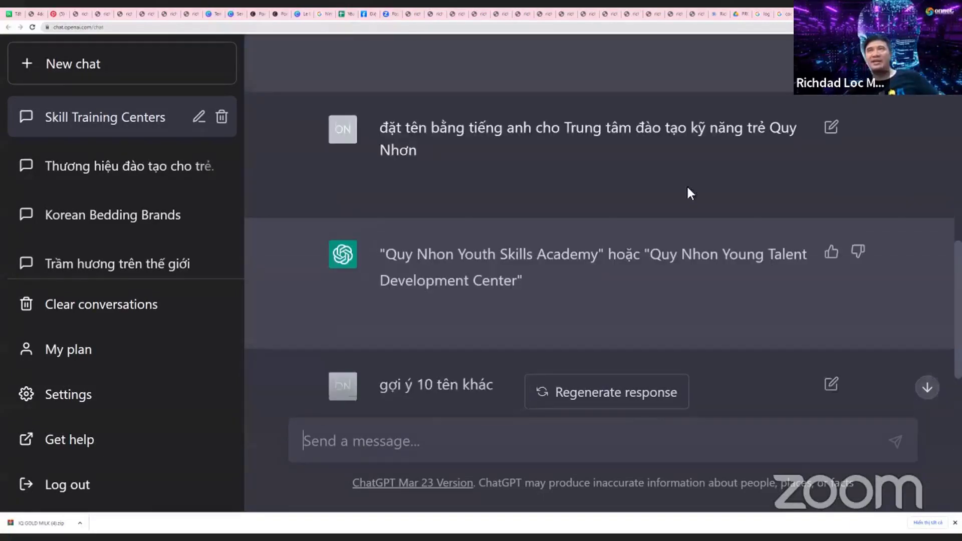
scroll(549, 307, up, 9)
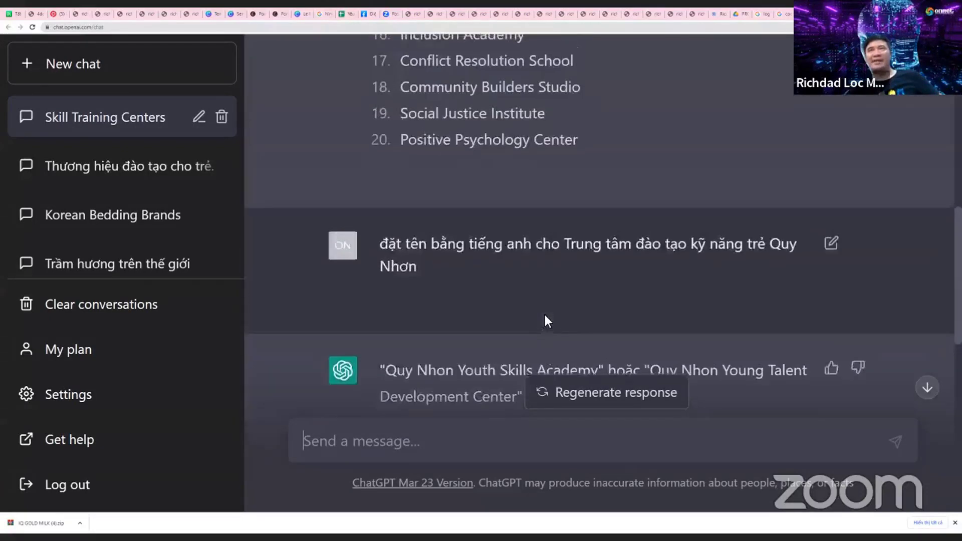
scroll(549, 318, up, 5)
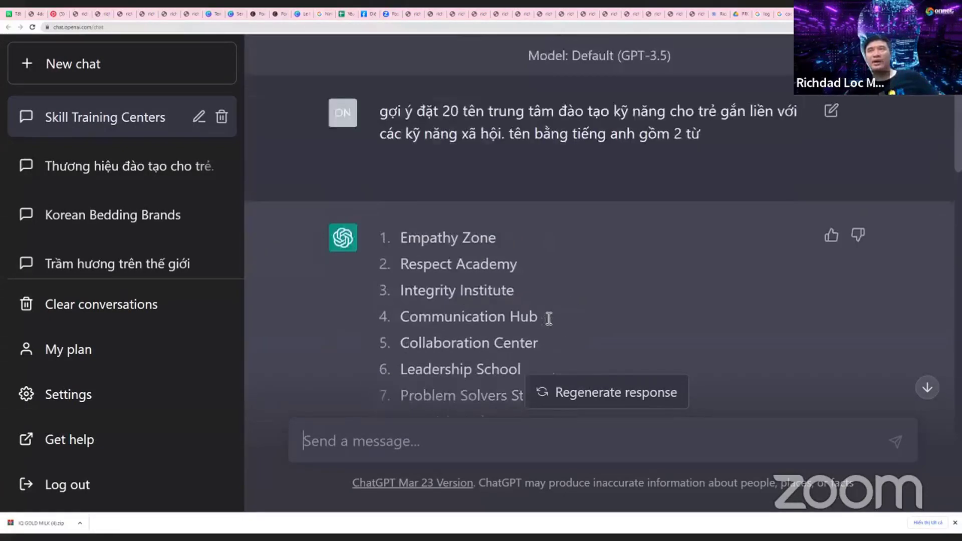
scroll(548, 319, down, 12)
scroll(548, 319, down, 3)
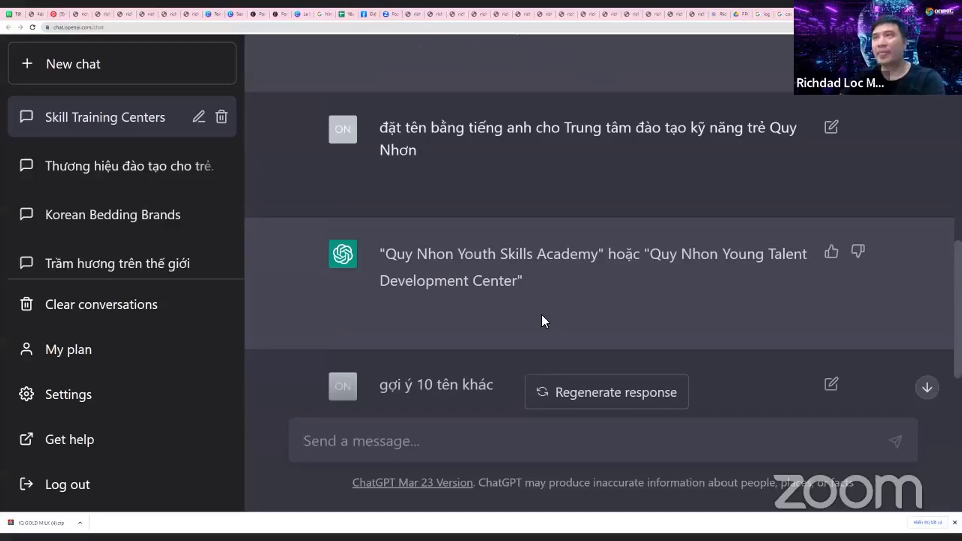
Copy the earlier prompt "đặt tên bằng tiếng anh cho Trung tâm đào tạo kỹ năng trẻ Quy Nhơn" into the message box
scroll(541, 314, up, 2)
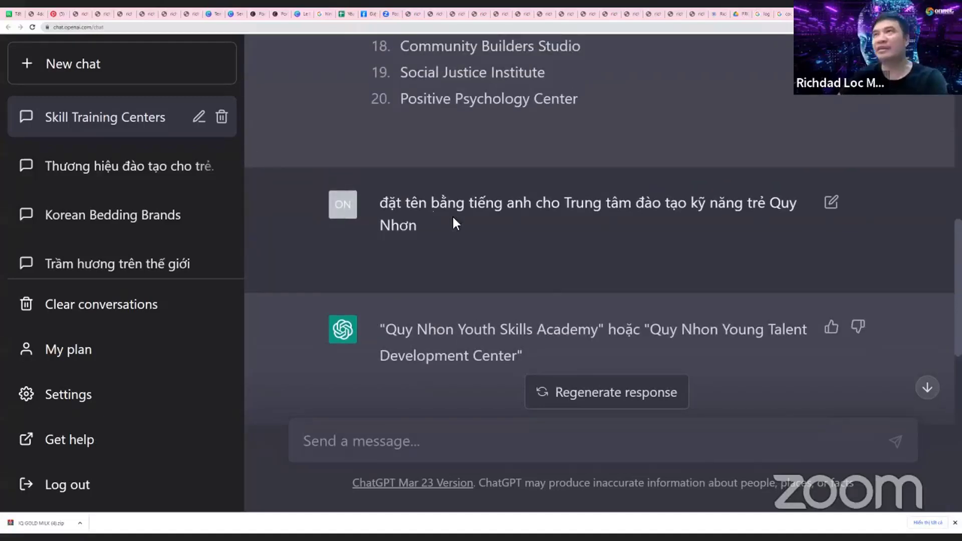
drag(383, 200, 420, 224)
key(ctrl+c)
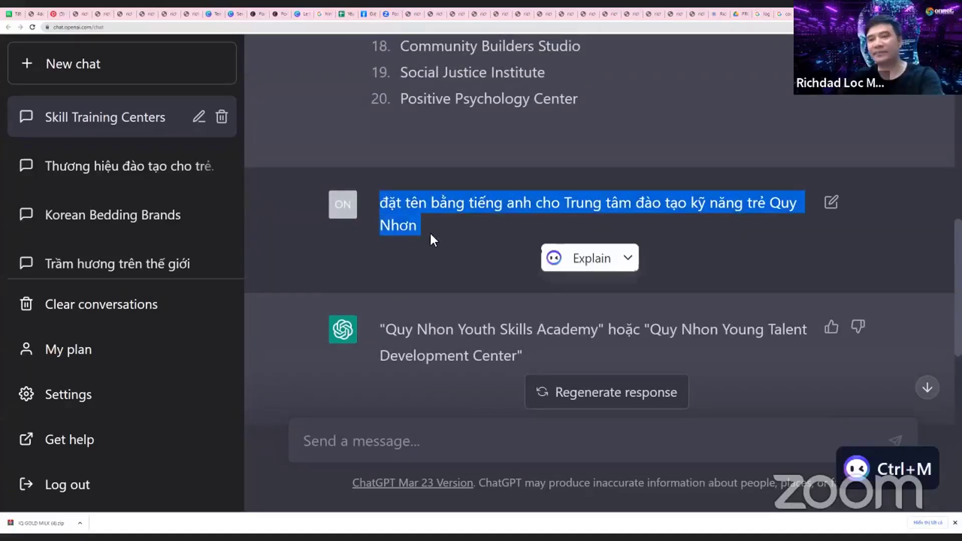
click(370, 446)
key(ctrl+v)
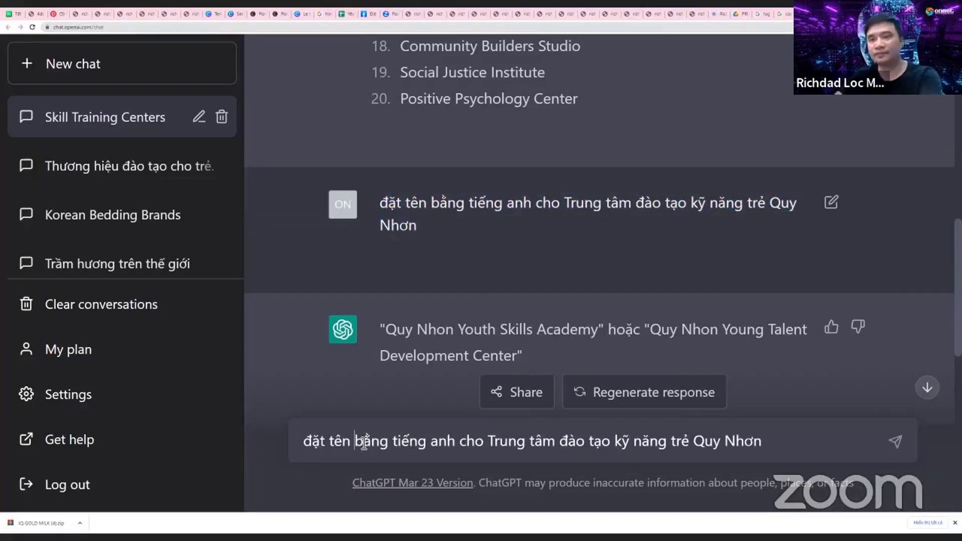
Insert "thương hiệu thật ngắn gọn" after "đặt tên" in the prompt, send it, and view the answer
text(thương hiệu)
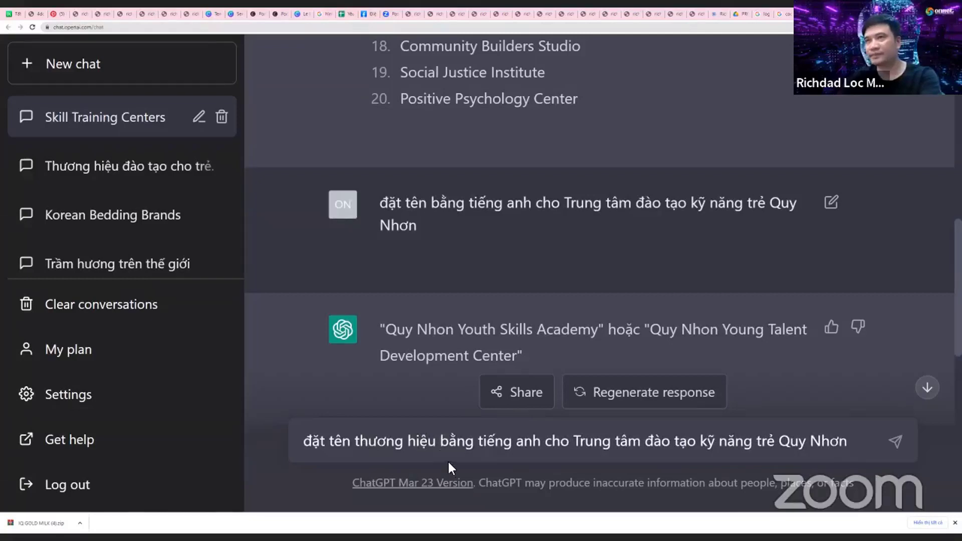
text( thật ngắn)
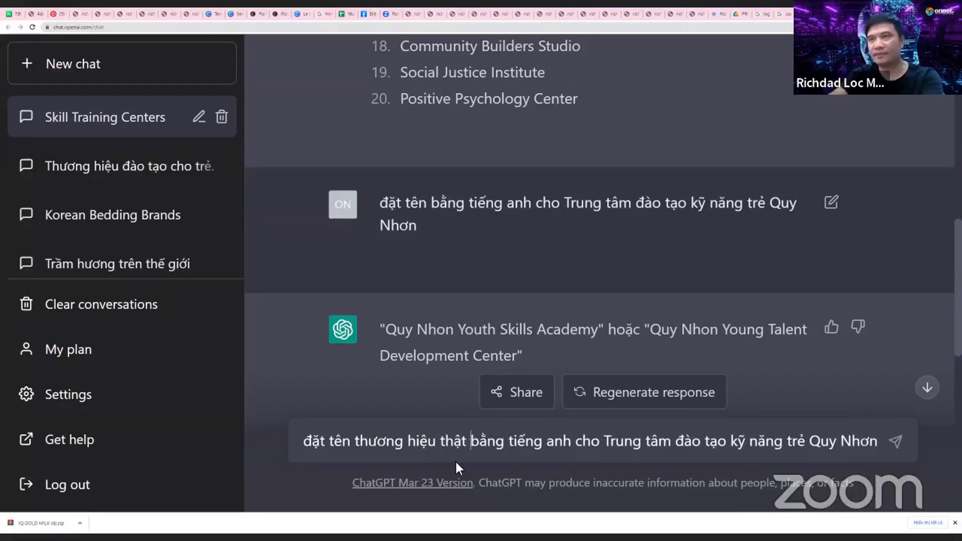
text( gọn)
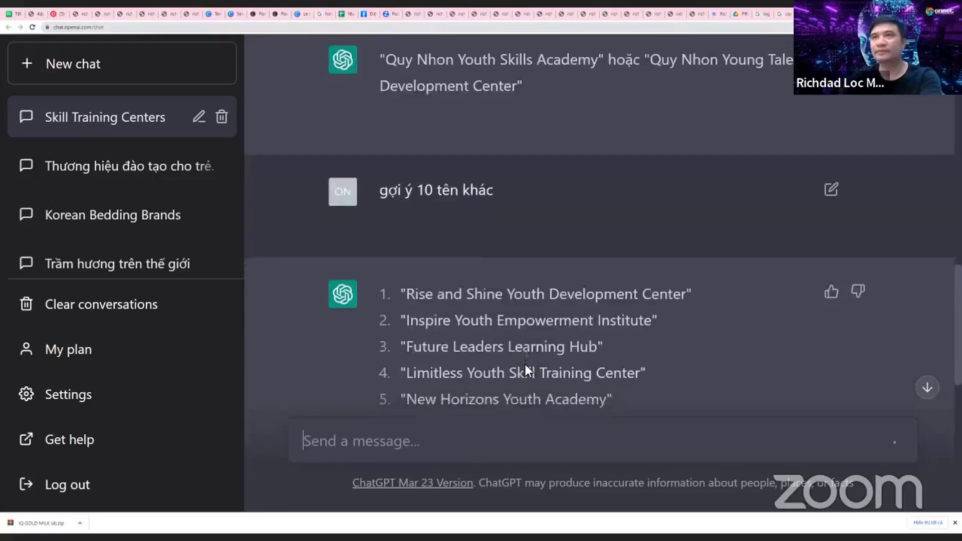
scroll(524, 362, down, 4)
scroll(524, 363, down, 5)
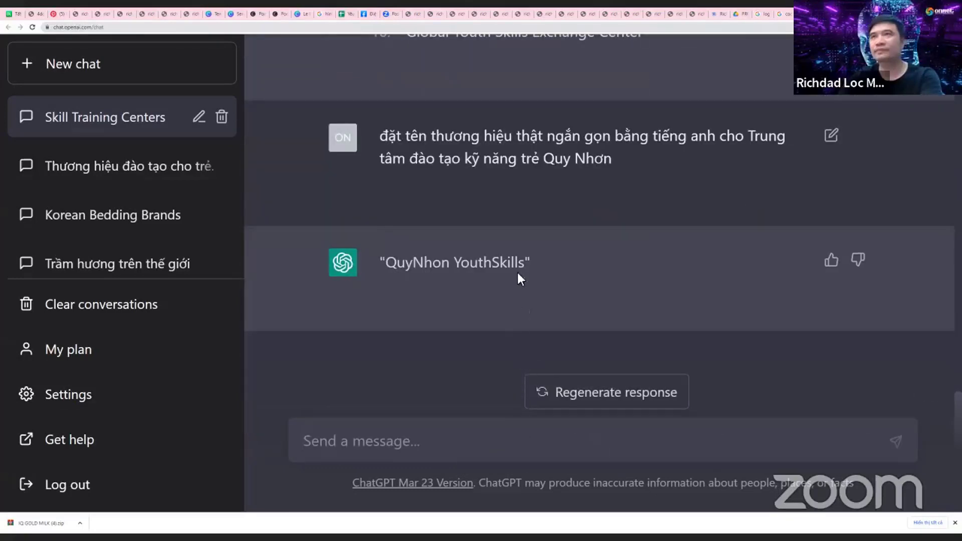
Open the earlier conversation on children's training brands and review its social-skills name suggestions
scroll(521, 266, up, 8)
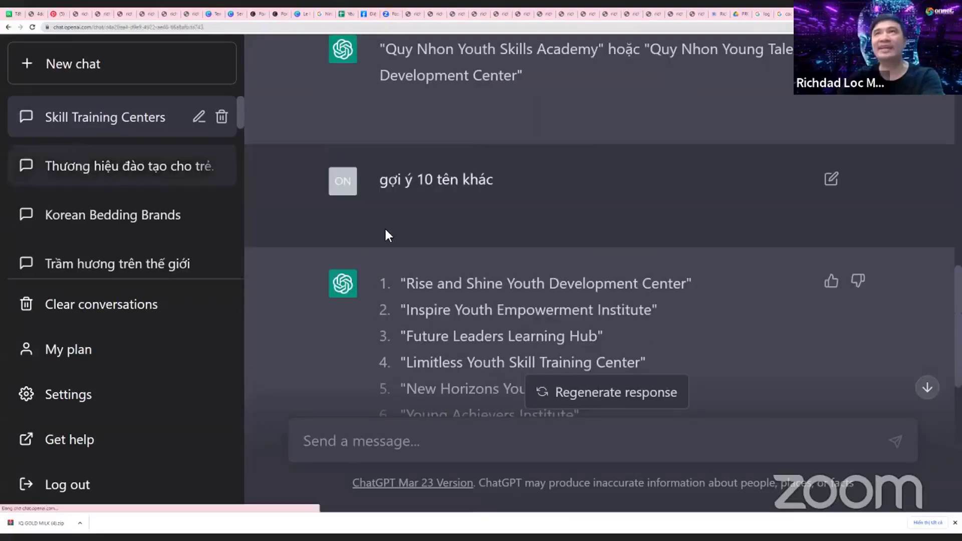
scroll(529, 283, up, 10)
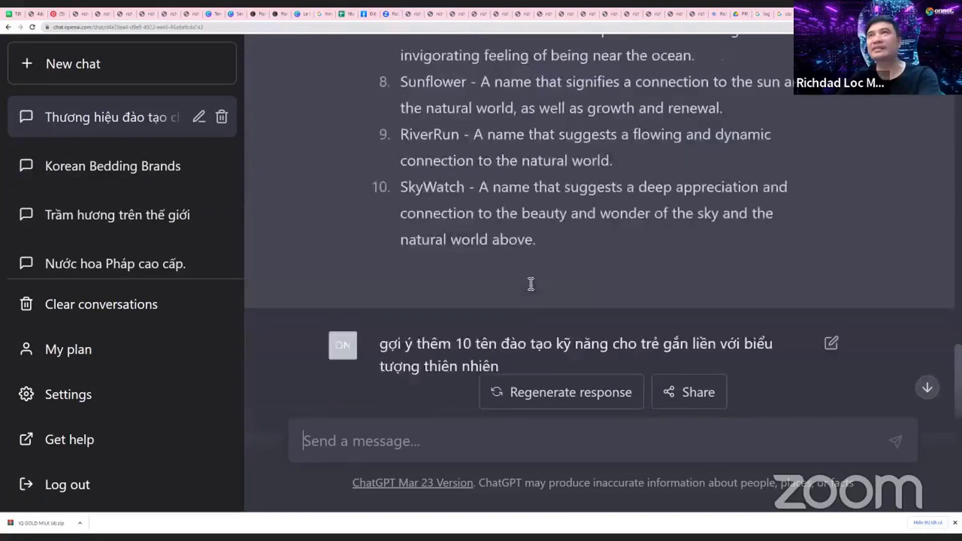
scroll(531, 284, up, 15)
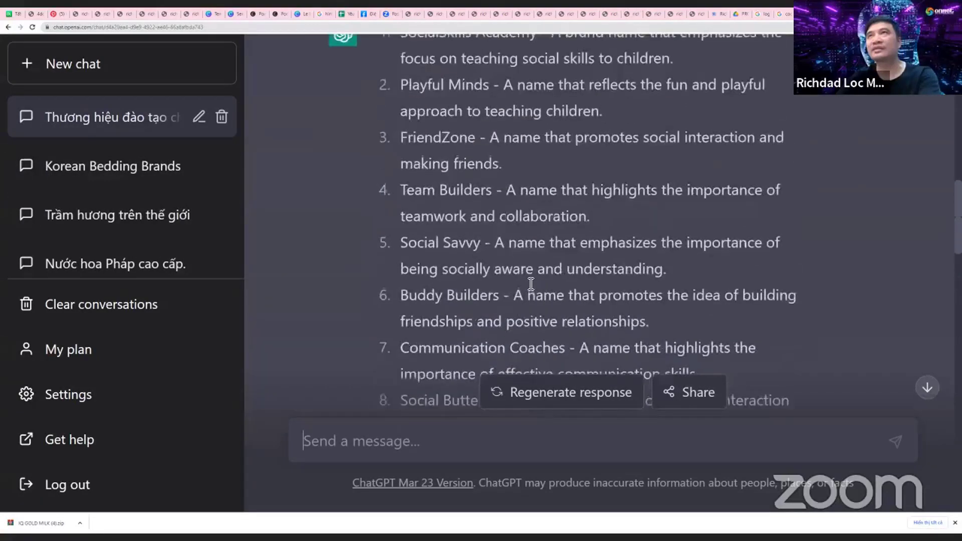
scroll(531, 283, up, 4)
scroll(531, 283, down, 3)
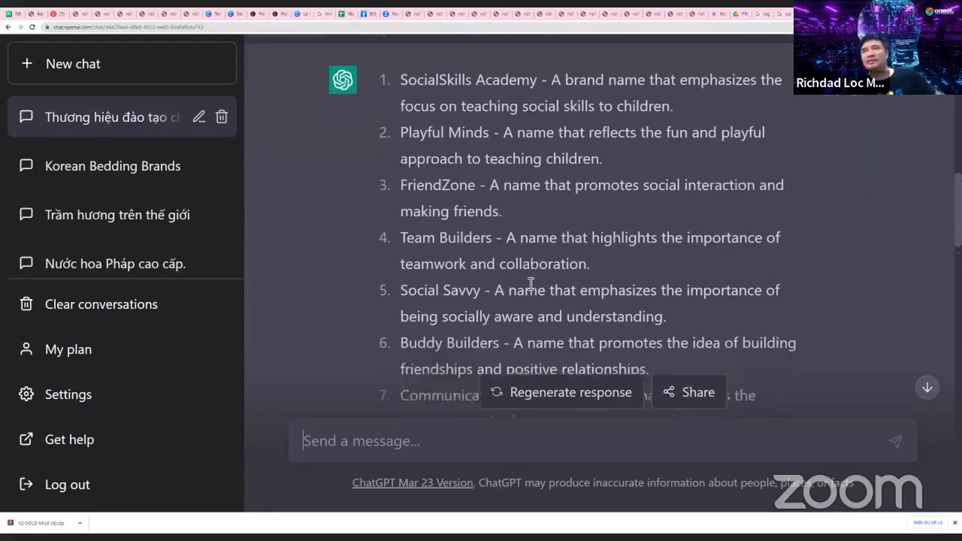
scroll(531, 283, down, 4)
scroll(531, 283, down, 6)
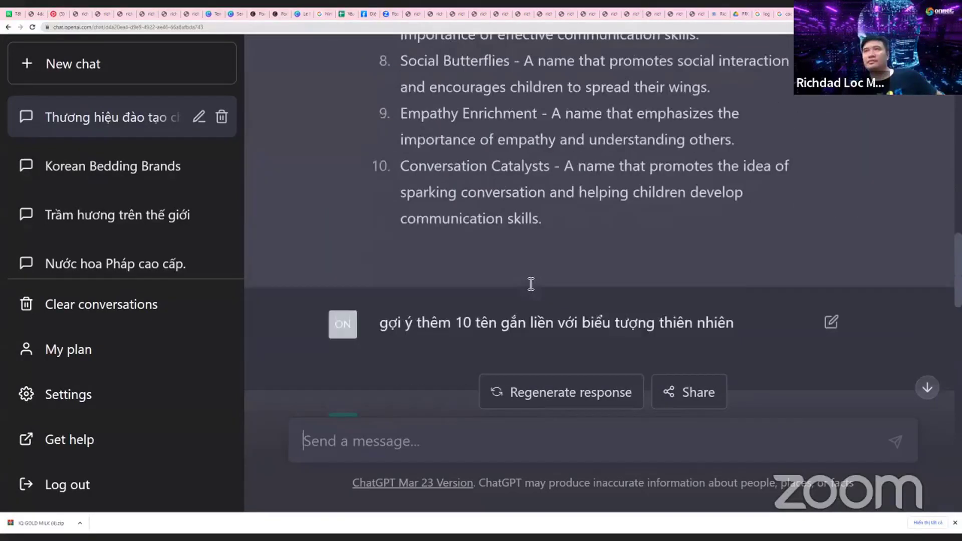
scroll(525, 283, up, 2)
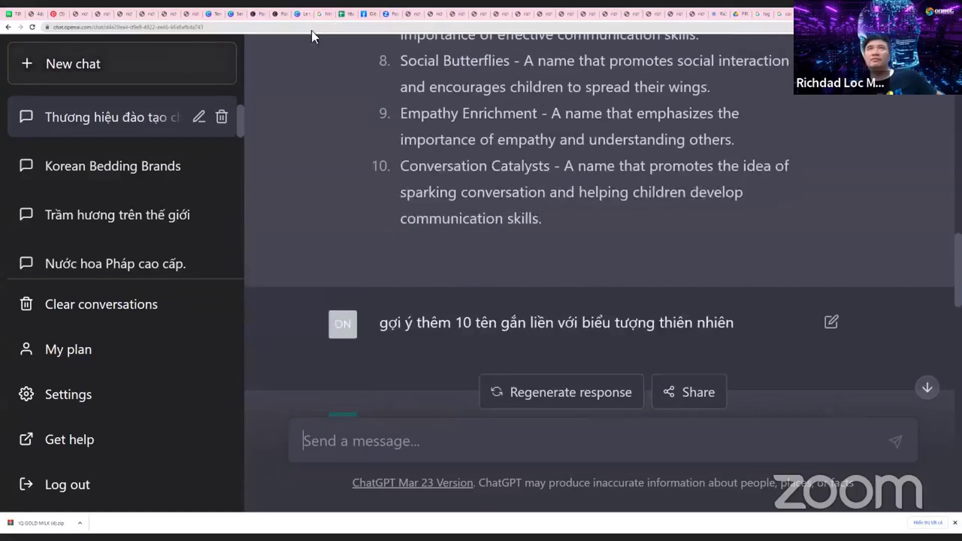
Switch to the Serene Sleep design in Canva, add a fourth page, and place a heading reading "YOTH" on it
click(303, 15)
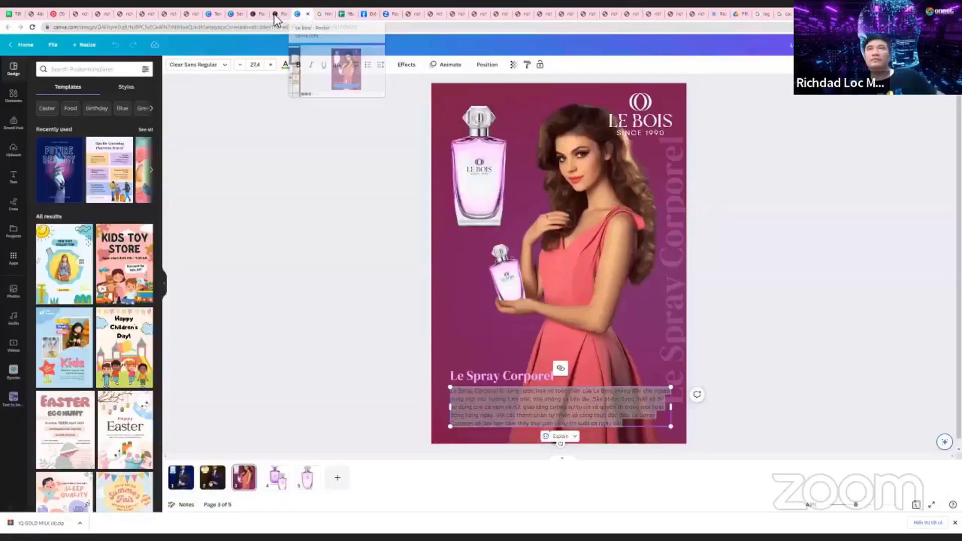
click(235, 14)
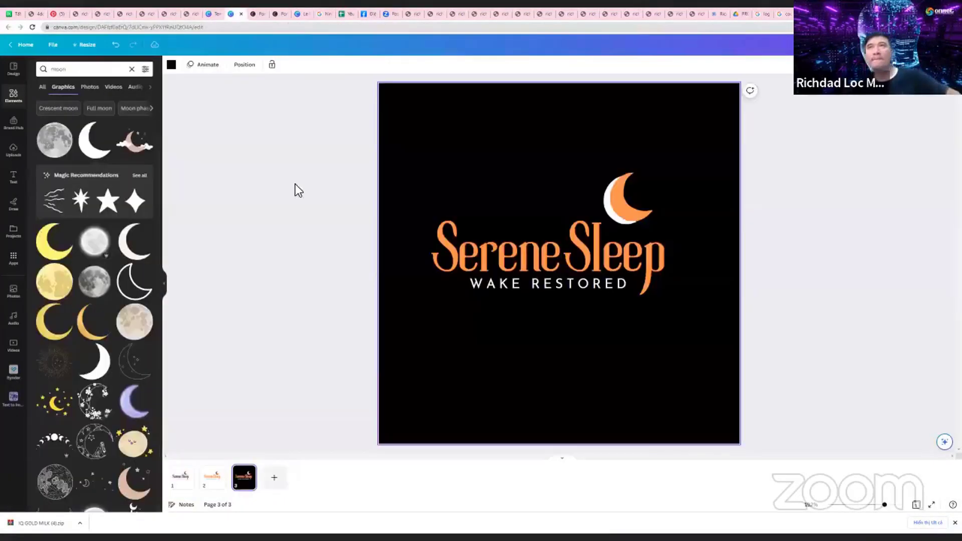
click(271, 482)
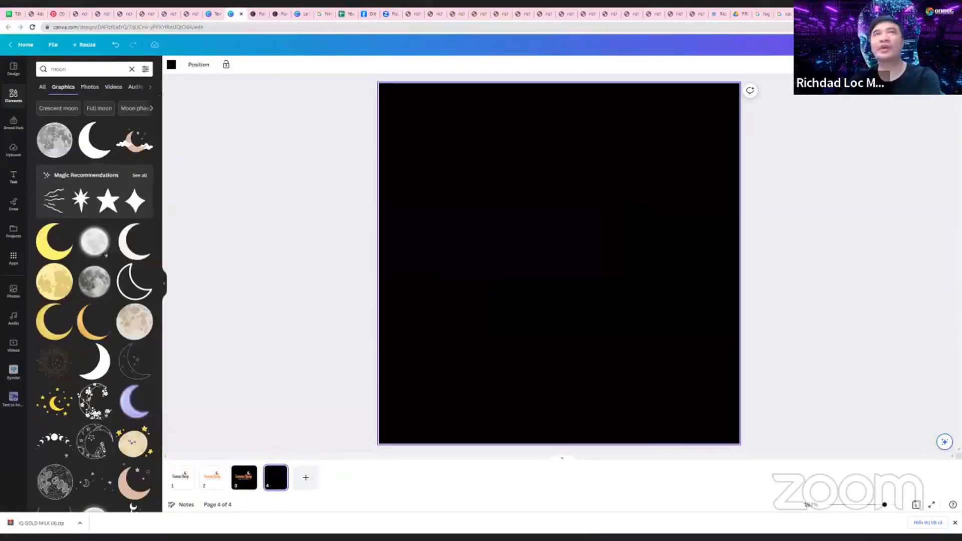
click(13, 179)
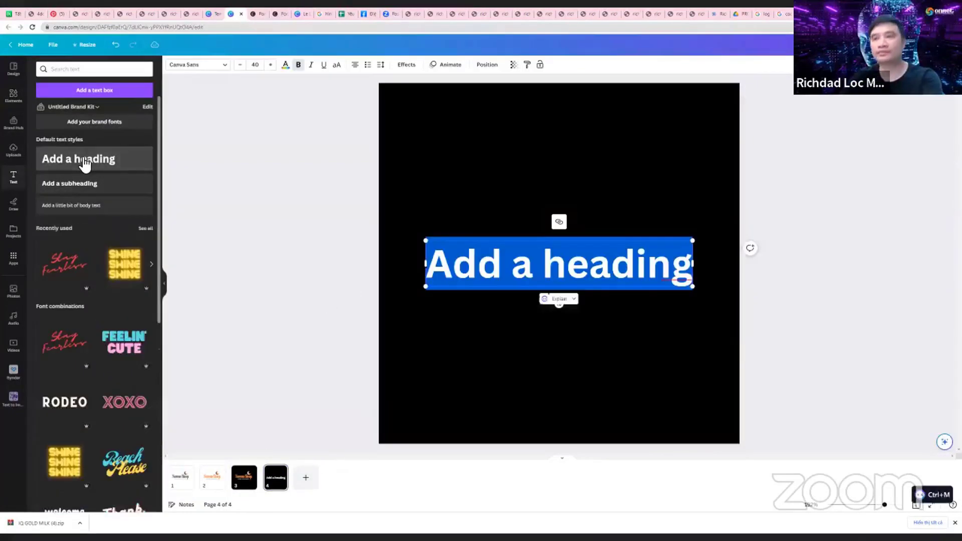
text(YOTH)
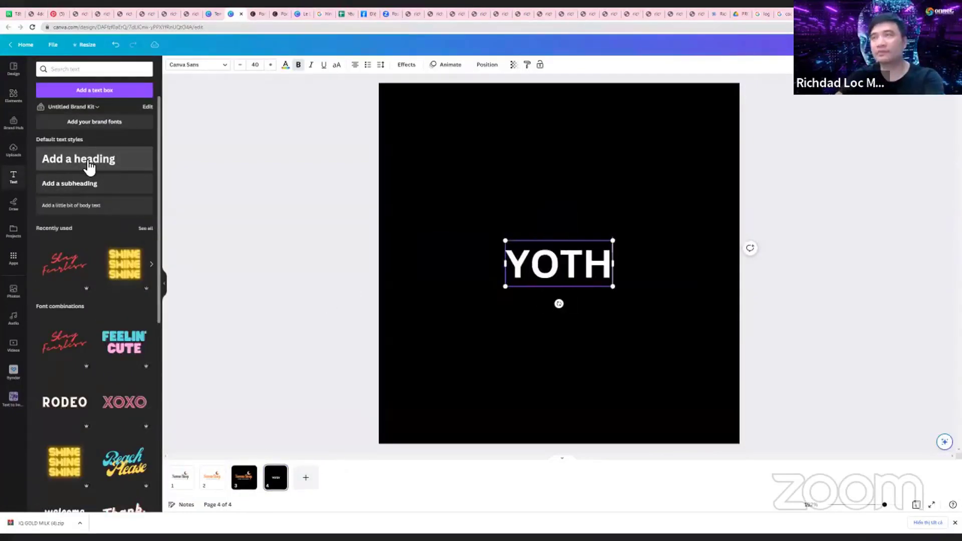
click(560, 264)
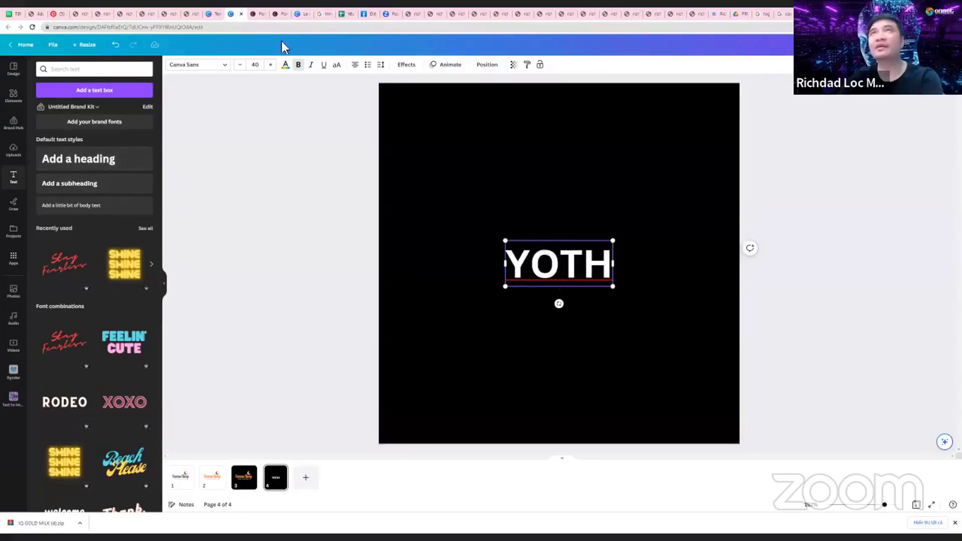
Return to ChatGPT and examine the nature-themed name suggestions in the children's training brand conversation
key(ctrl+Tab)
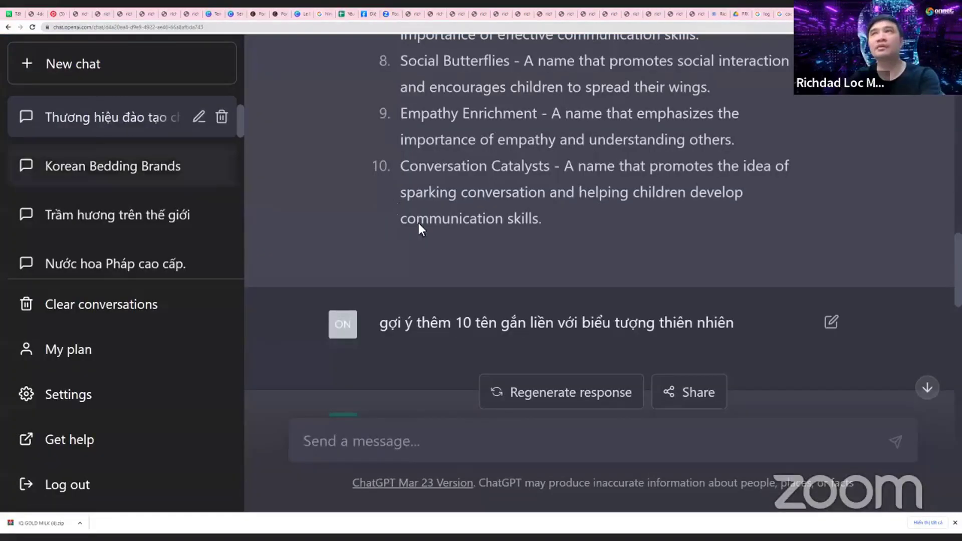
scroll(479, 272, up, 3)
scroll(481, 275, down, 10)
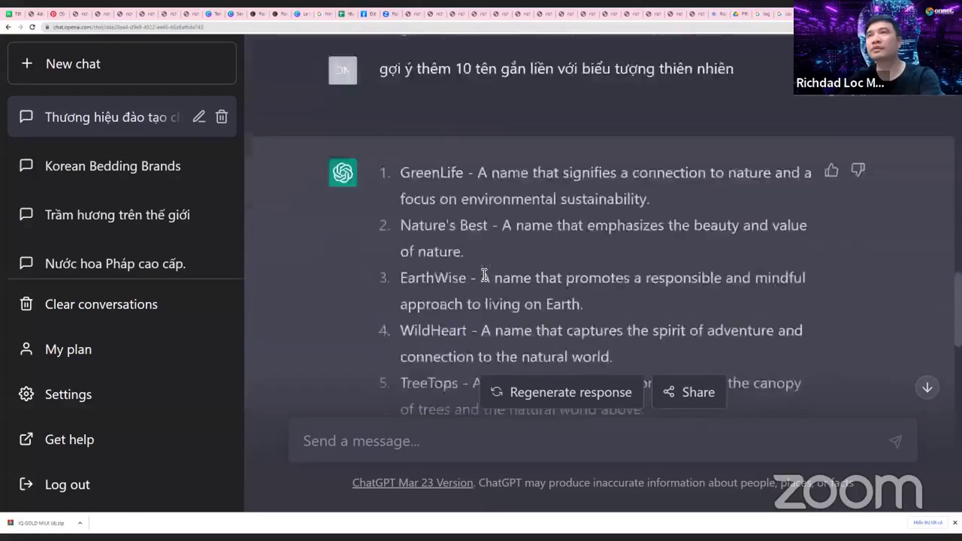
scroll(482, 273, up, 6)
scroll(481, 273, down, 12)
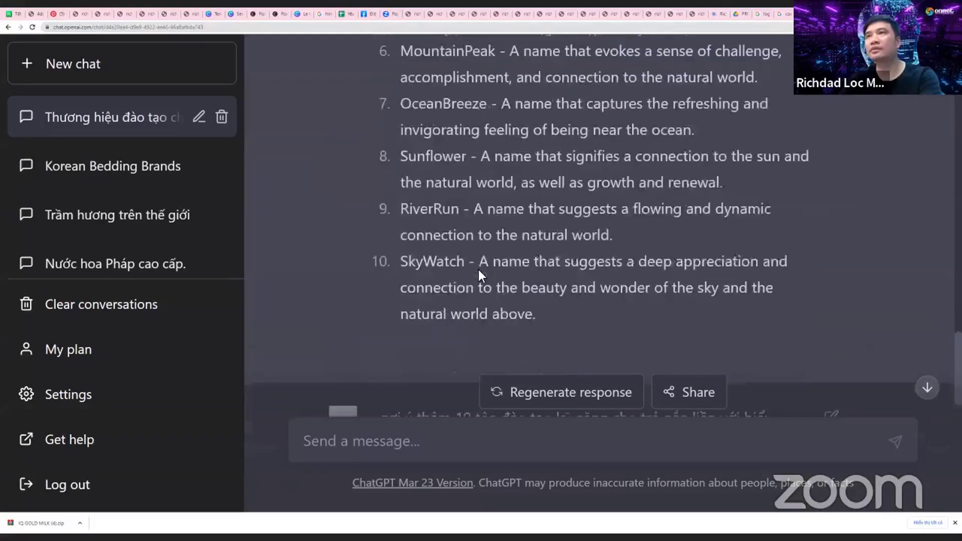
scroll(480, 273, down, 8)
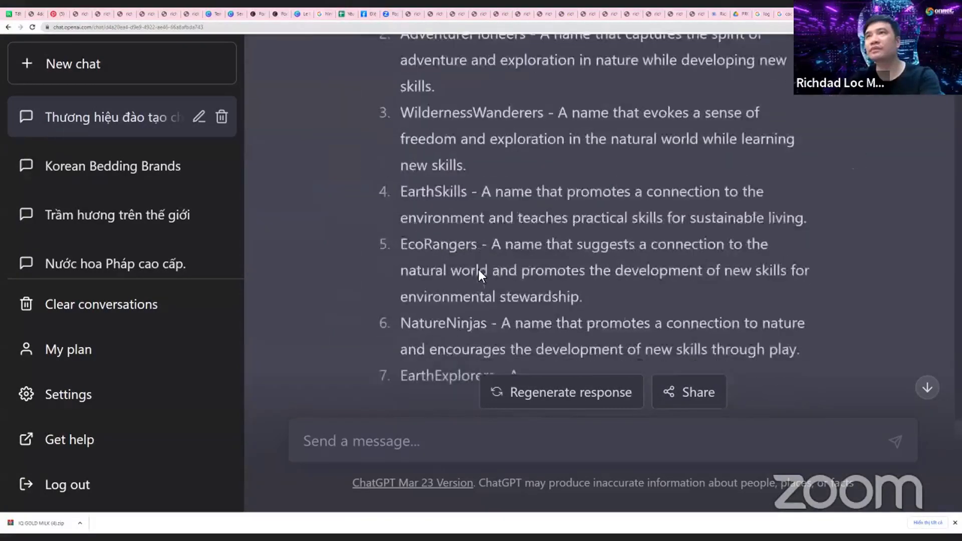
scroll(482, 272, up, 7)
scroll(483, 271, up, 10)
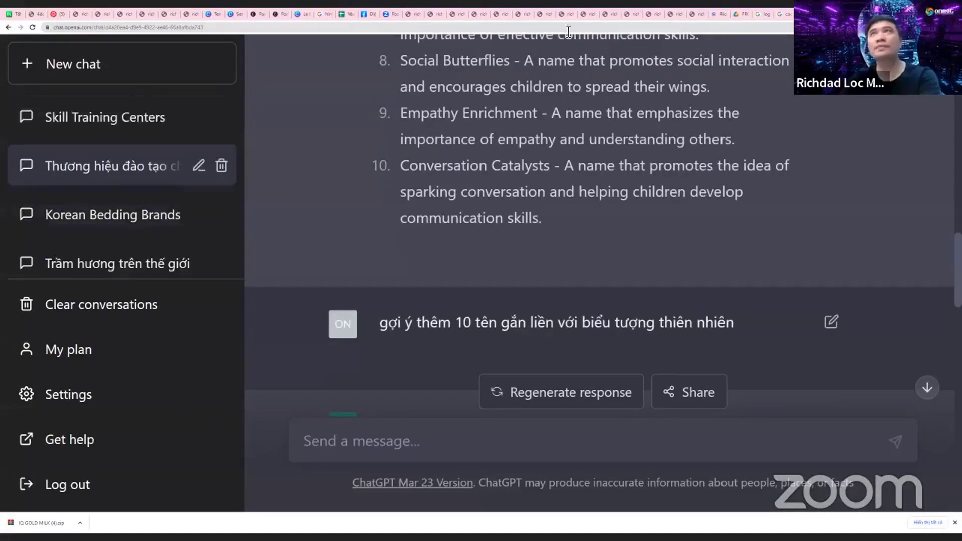
Reload ChatGPT, reopen the Skill Training Centers conversation, and copy "YouthSkills" from the last answer
click(32, 26)
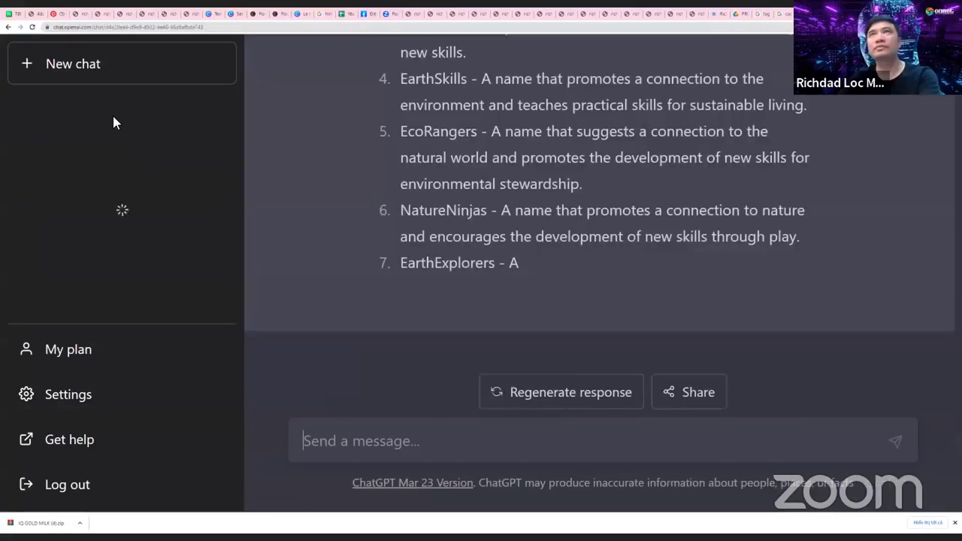
click(185, 128)
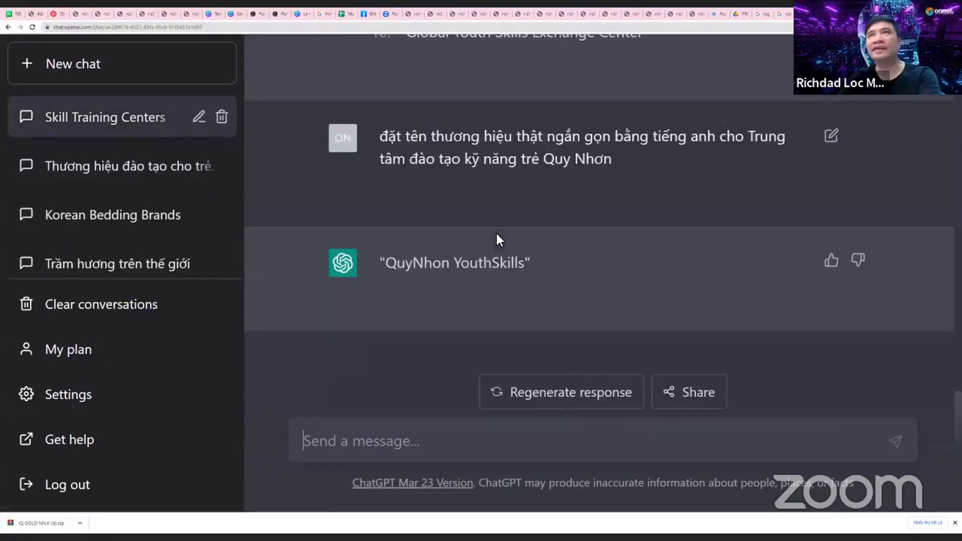
drag(529, 263, 460, 269)
key(ctrl+c)
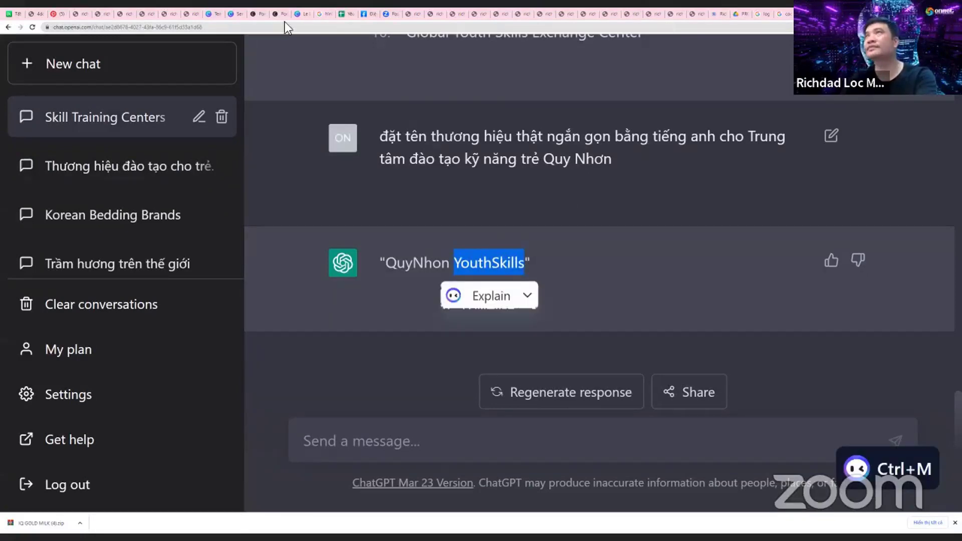
Switch to the Canva design and replace the "YOTH" heading on page 4 with the copied "YouthSkills"
click(241, 11)
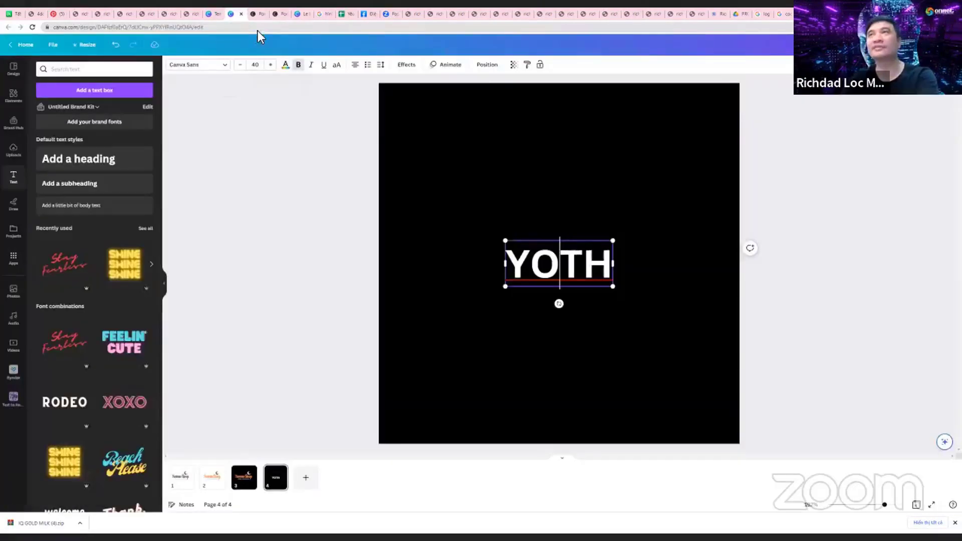
double_click(563, 261)
key(ctrl+v)
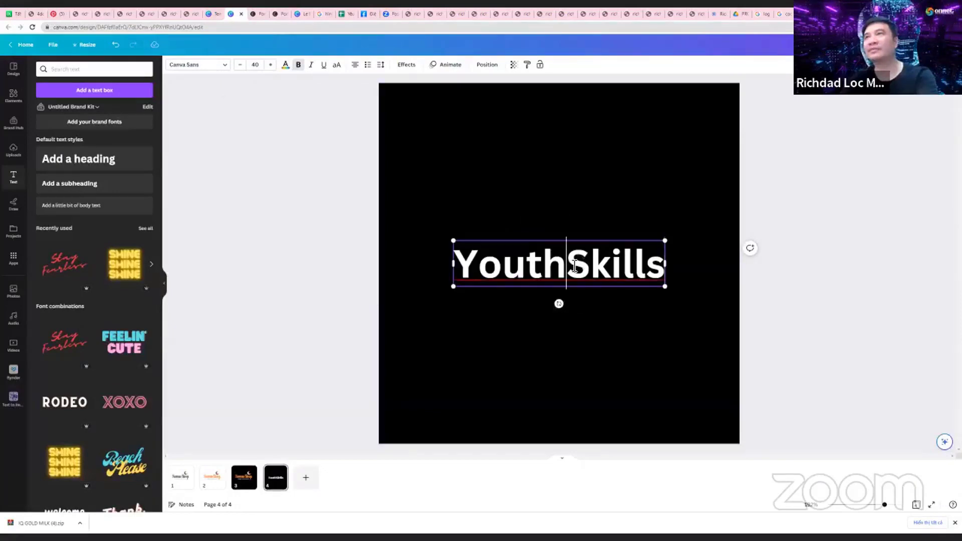
click(684, 182)
click(660, 256)
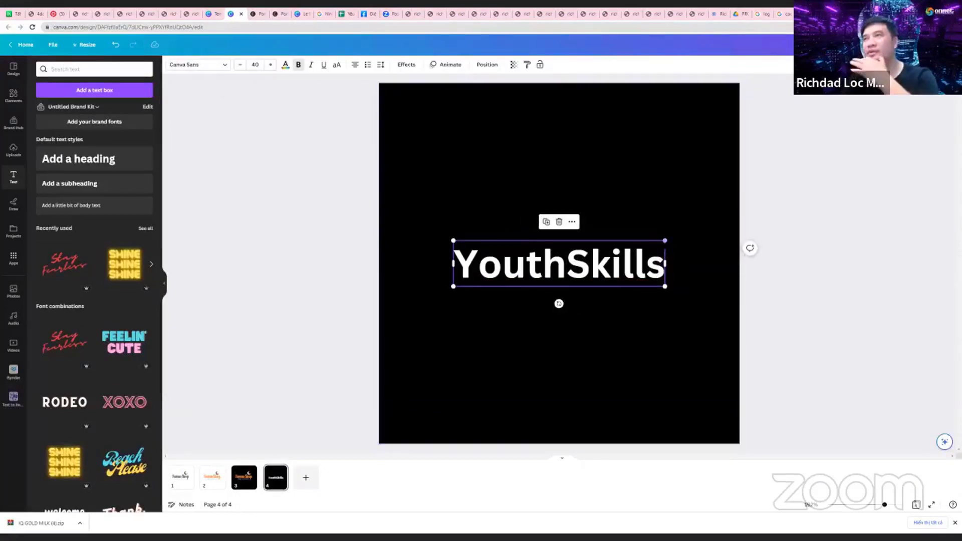
Scale the "YouthSkills" heading down to size 33.3 and reposition it near the middle of the page
drag(665, 241, 651, 272)
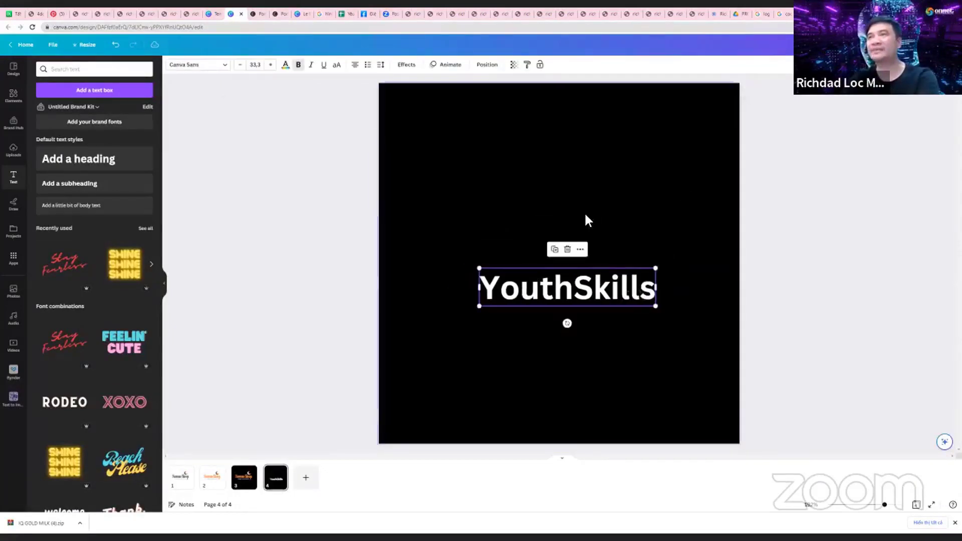
click(588, 221)
drag(587, 273, 550, 241)
click(657, 249)
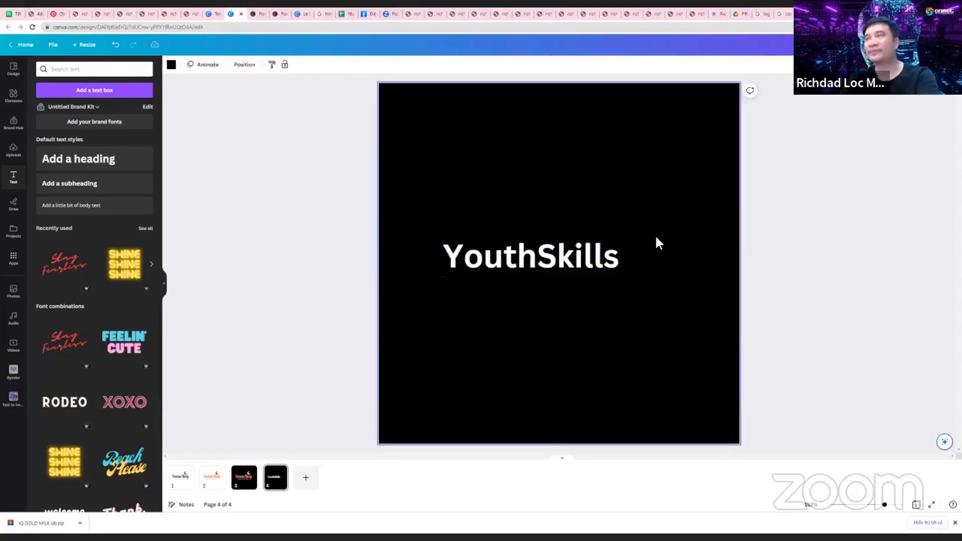
Clear page 4's black background to white and make the "YouthSkills" heading dark green at size 44.9
key(ctrl+z)
click(552, 263)
click(286, 66)
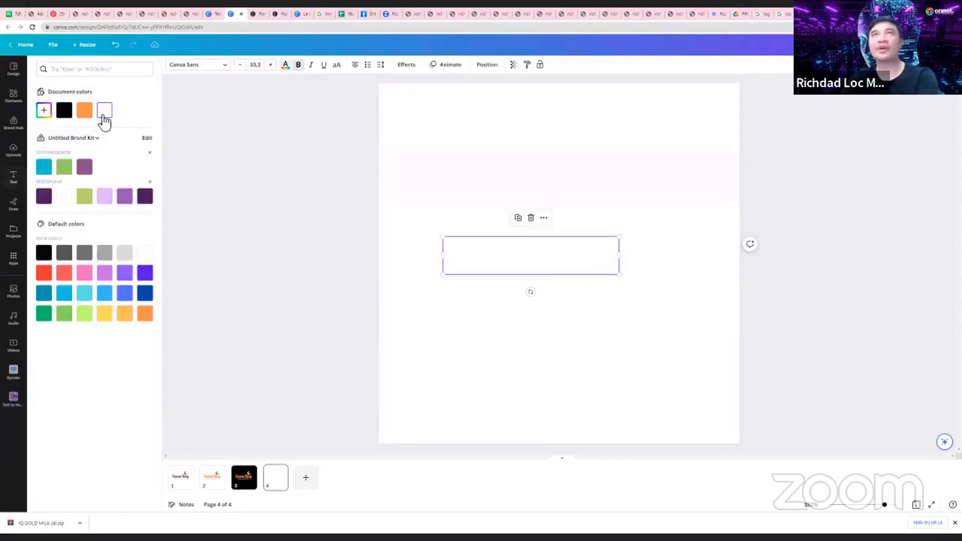
click(64, 317)
click(44, 314)
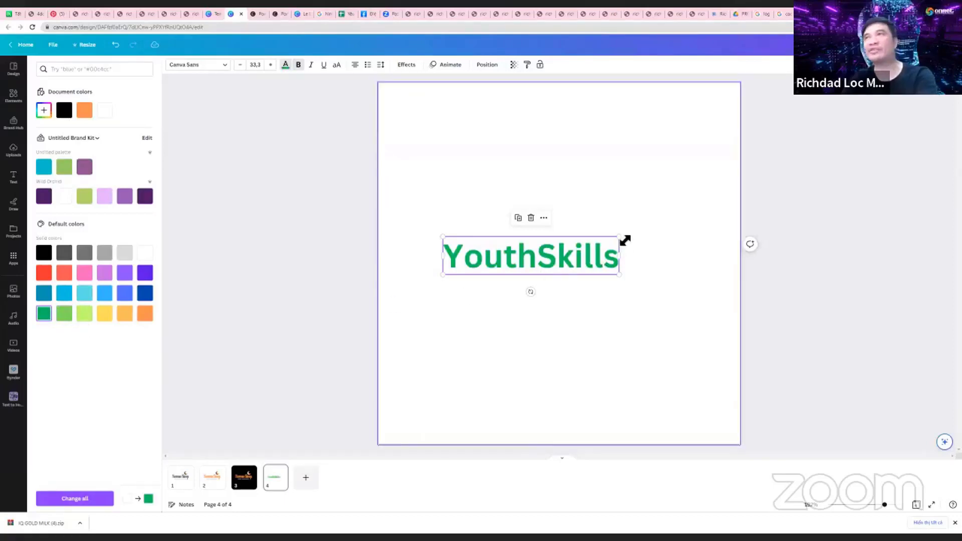
drag(621, 238, 689, 186)
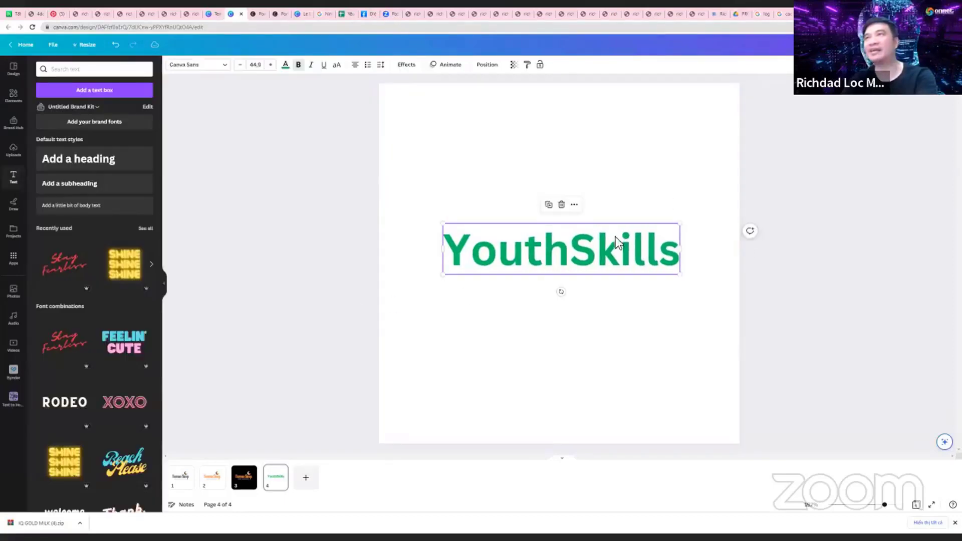
Search the design templates for "NATURE" instead of fashion
click(14, 72)
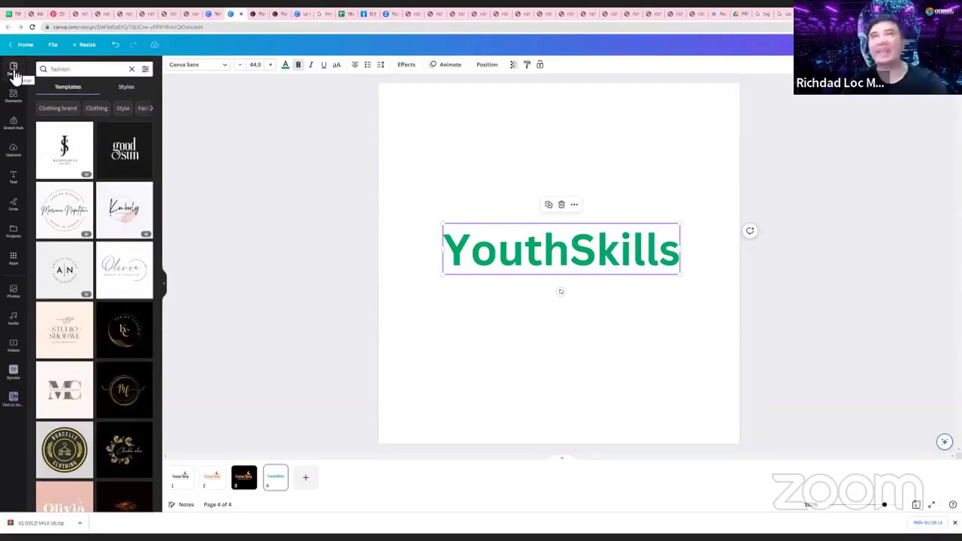
scroll(115, 273, down, 2)
scroll(115, 273, down, 3)
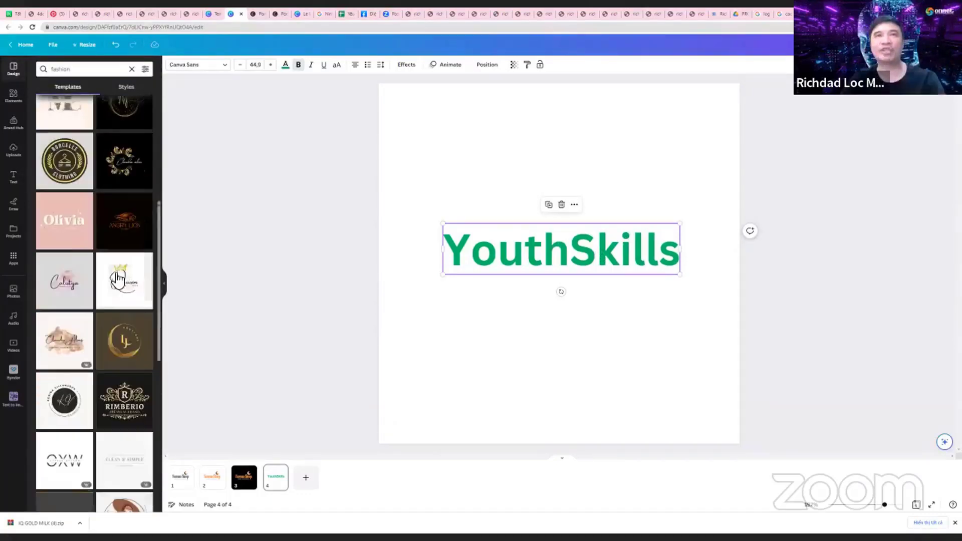
click(60, 69)
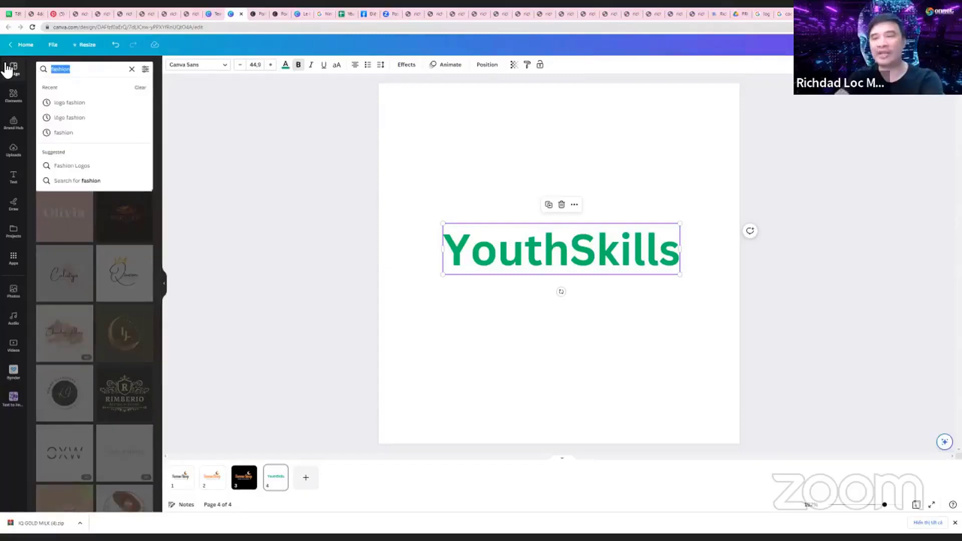
text(NATURE)
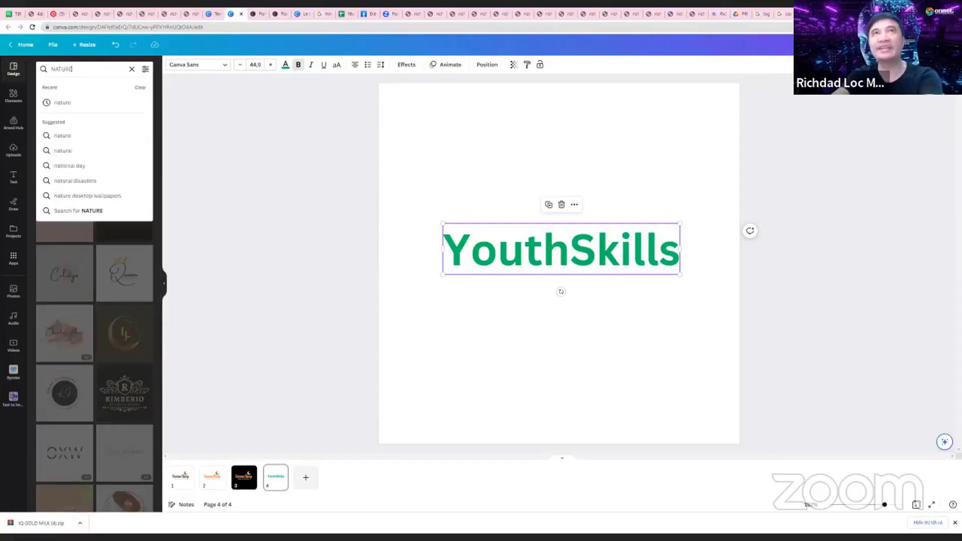
key(Return)
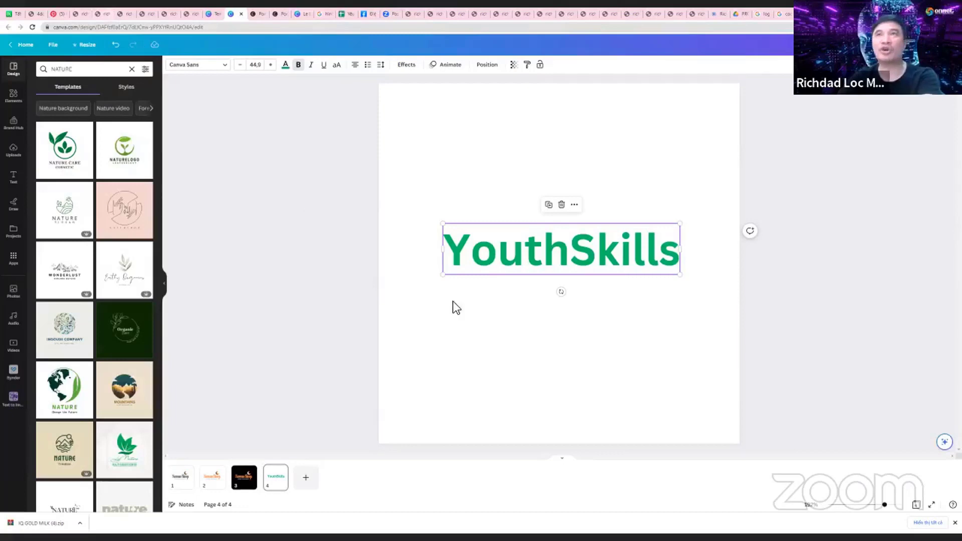
Add a fifth page and apply the grey "nature" wordmark template with the tree cut-out to it
click(310, 481)
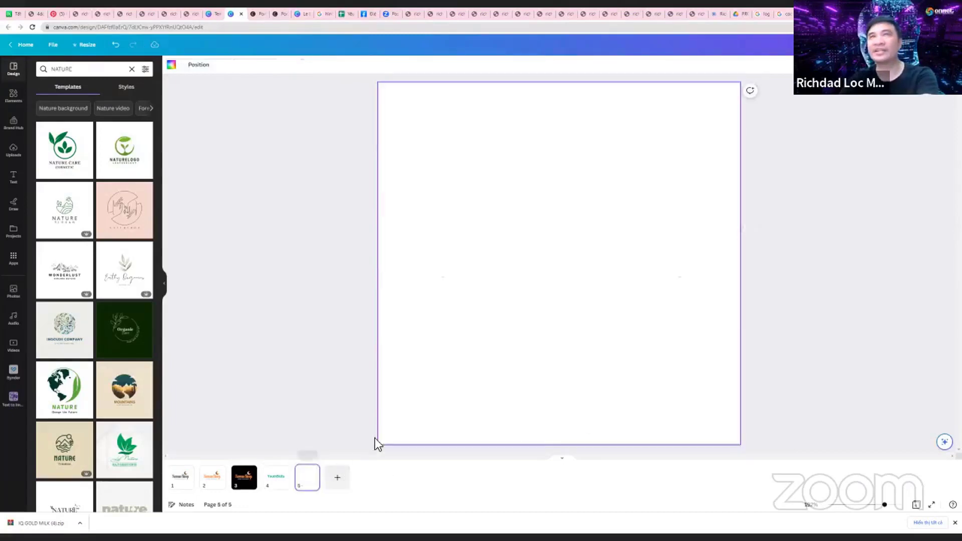
scroll(128, 350, down, 2)
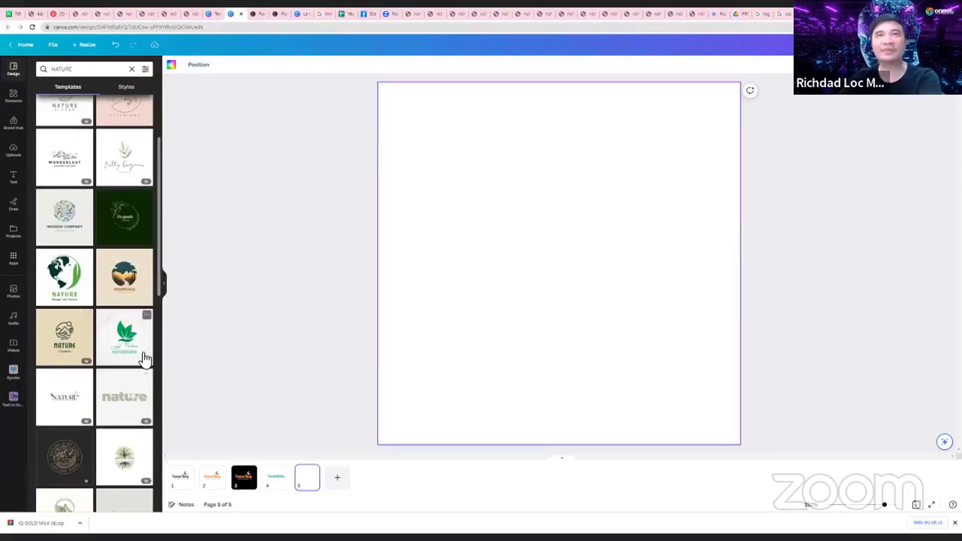
scroll(142, 359, down, 2)
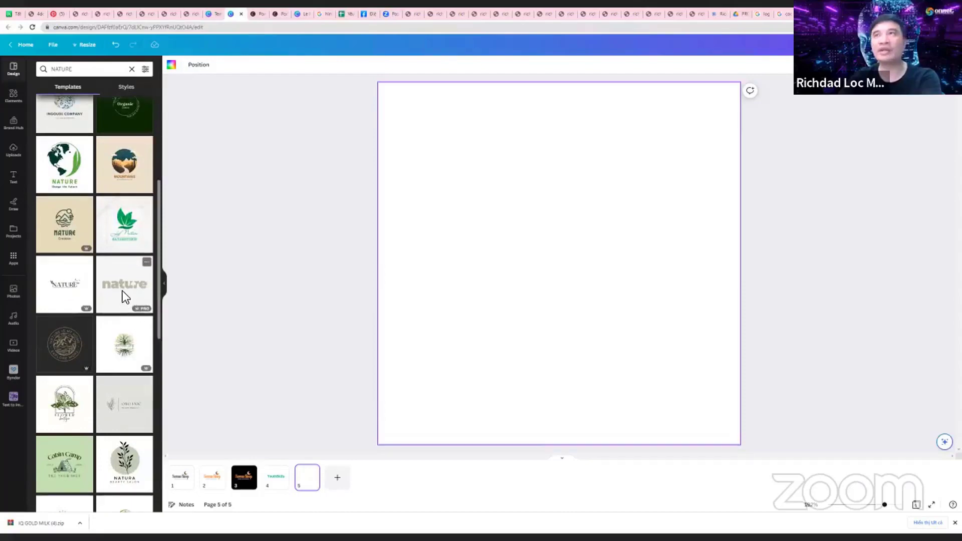
click(122, 291)
Recolour the "nature" wordmark on page 5 with the document's green
click(513, 275)
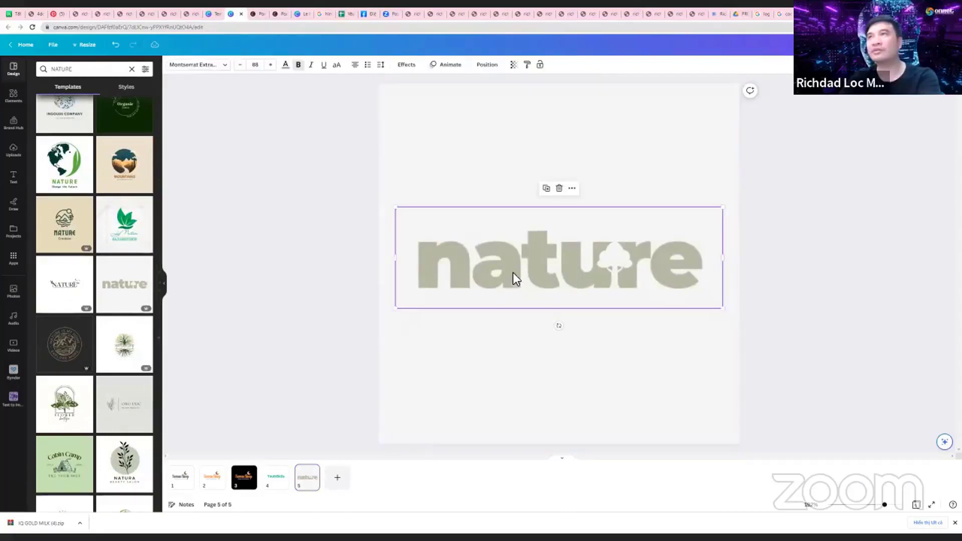
click(285, 66)
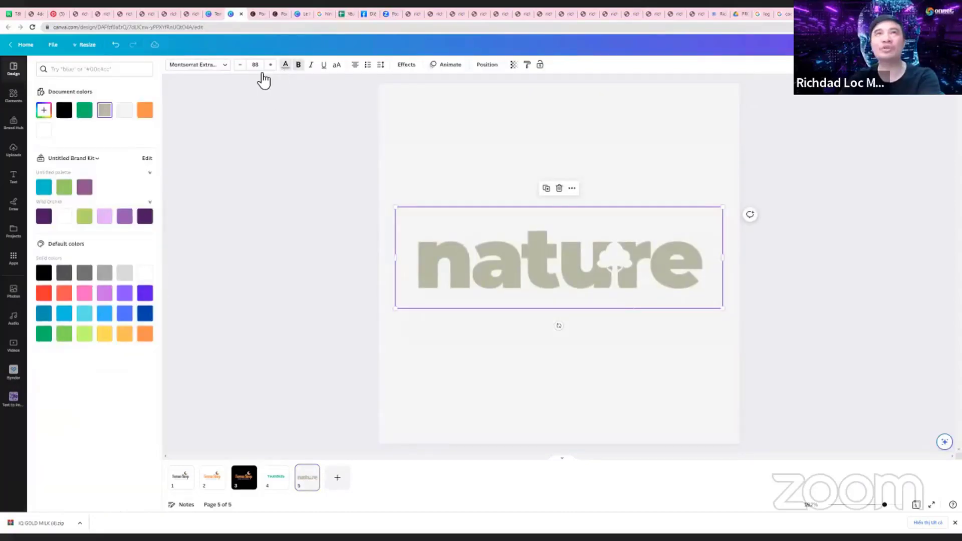
click(84, 110)
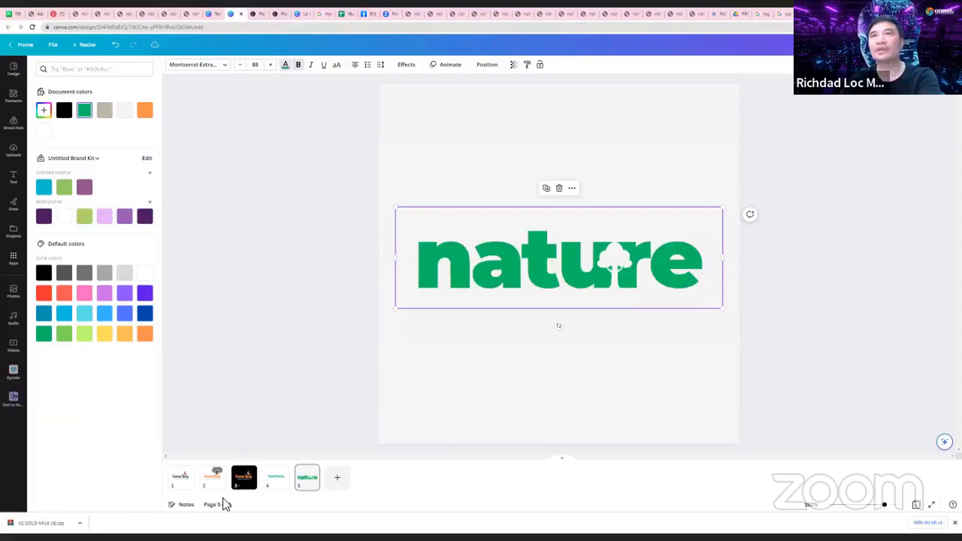
Copy "YouthSkills" from page 4 and paste it over the word "nature" on page 5
click(281, 476)
click(498, 269)
double_click(502, 258)
key(ctrl+c)
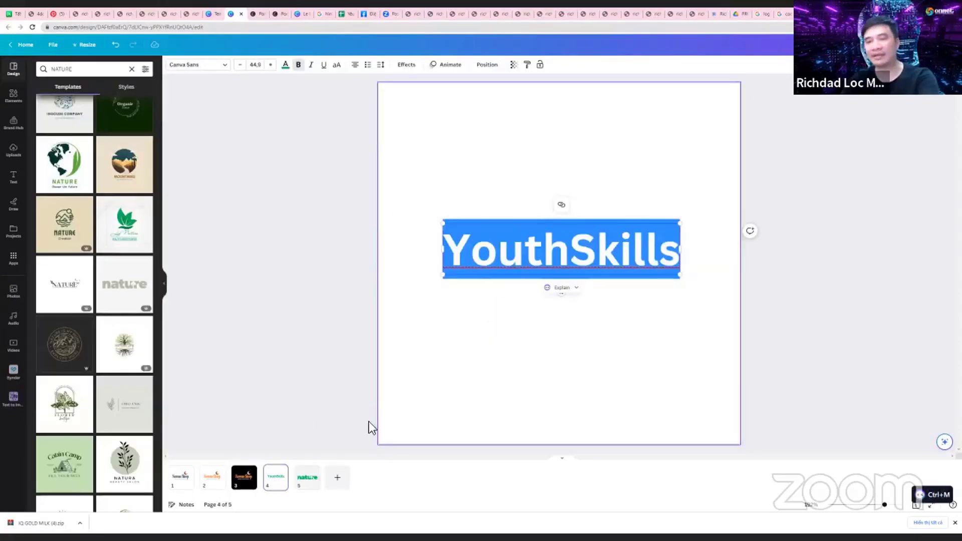
click(307, 482)
click(476, 282)
double_click(475, 282)
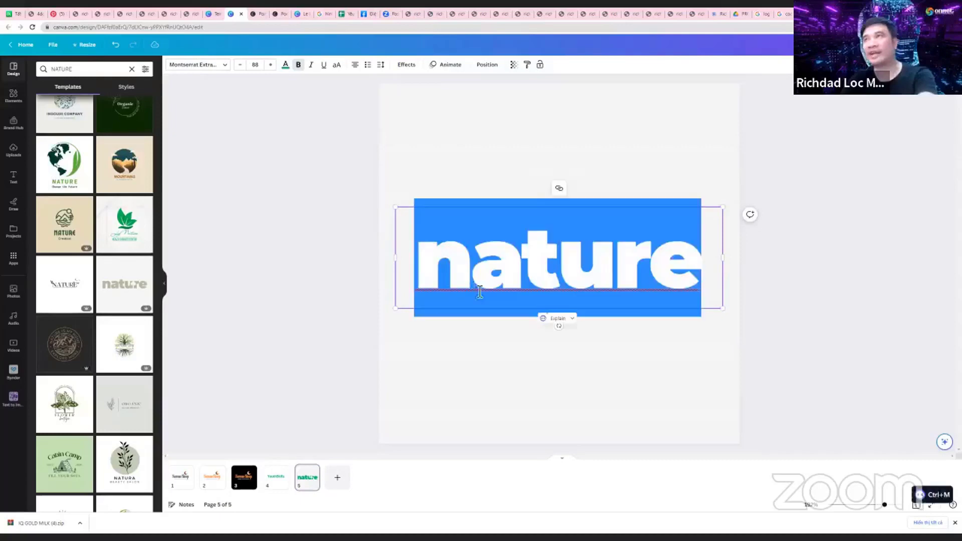
key(ctrl+v)
click(834, 225)
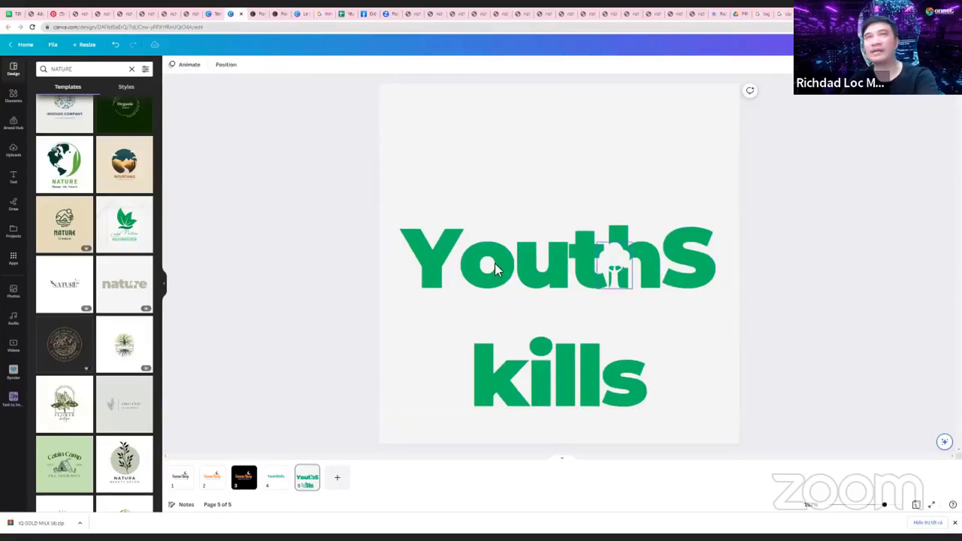
Add a sixth page and apply the sage-green "organic product" logo template from the nature results to it
click(337, 477)
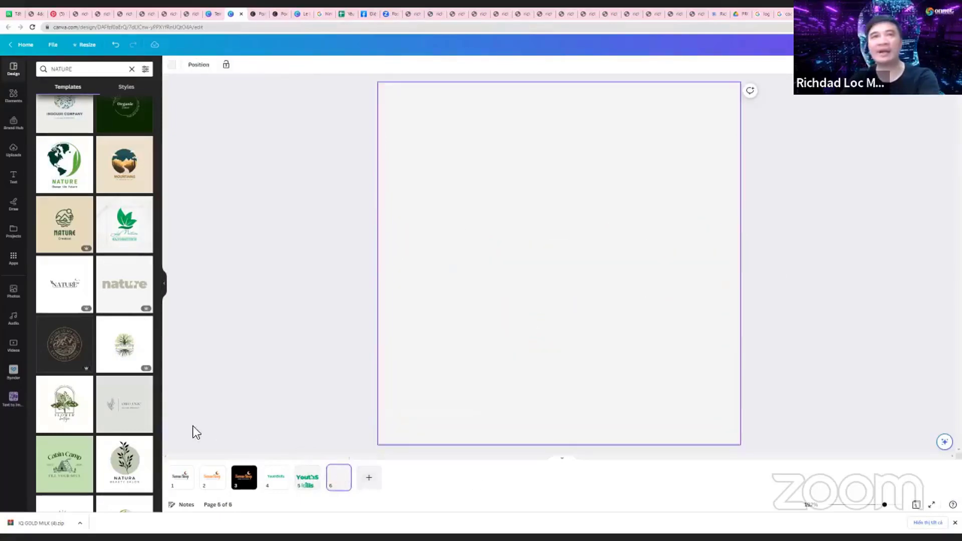
scroll(87, 333, down, 6)
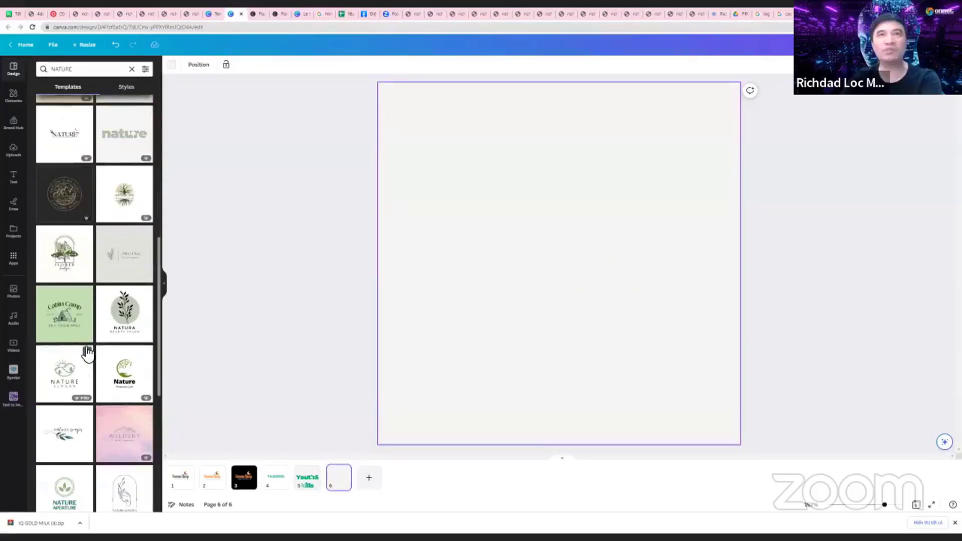
scroll(87, 353, down, 2)
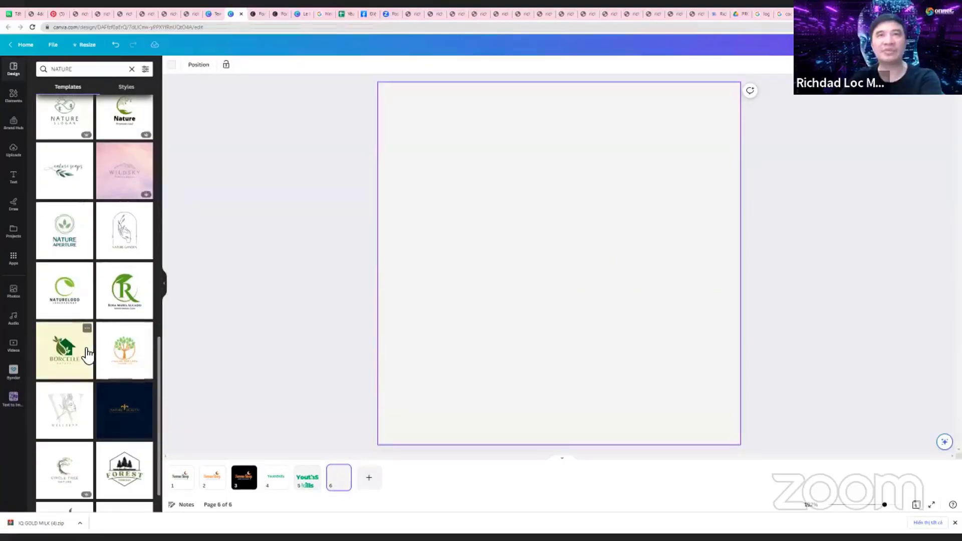
scroll(87, 353, down, 2)
scroll(87, 353, down, 2)
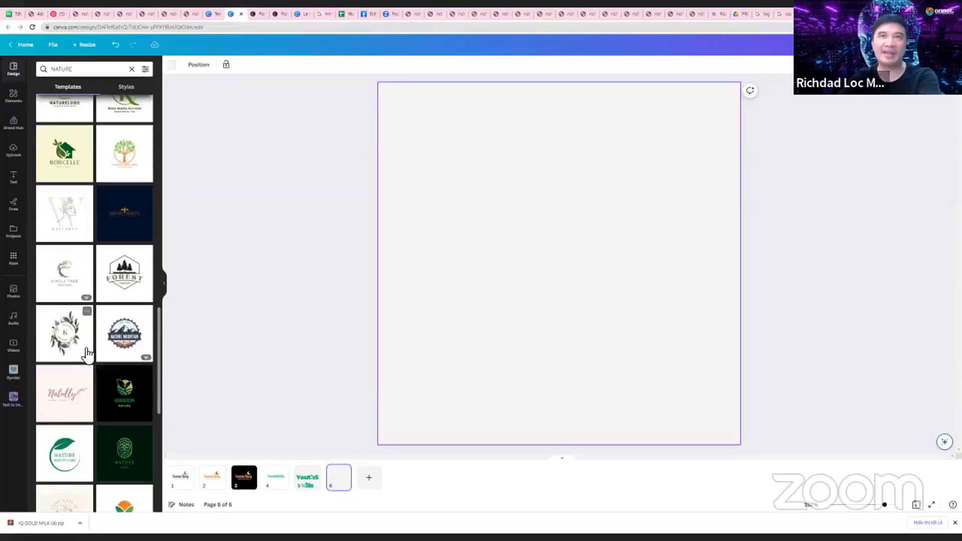
scroll(87, 354, down, 2)
scroll(86, 353, down, 4)
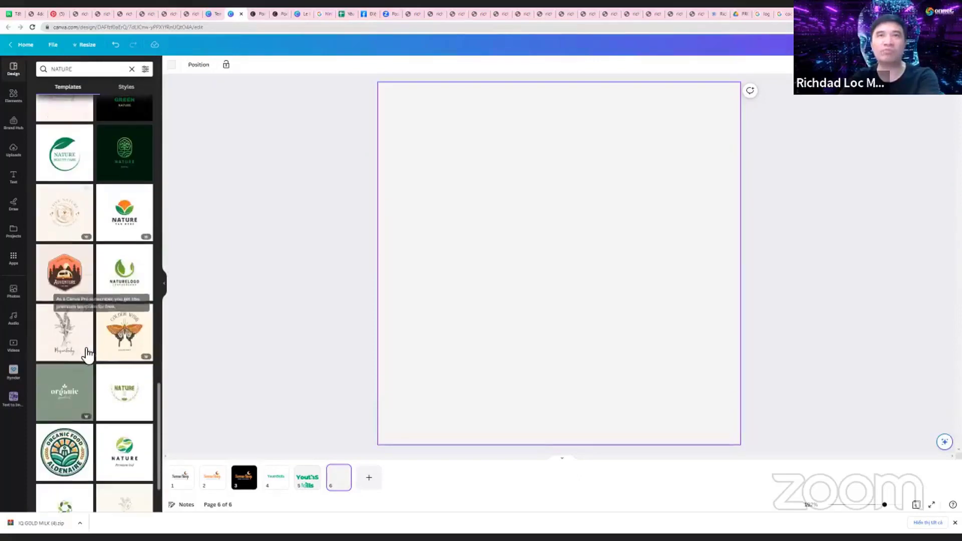
scroll(83, 349, down, 2)
click(72, 329)
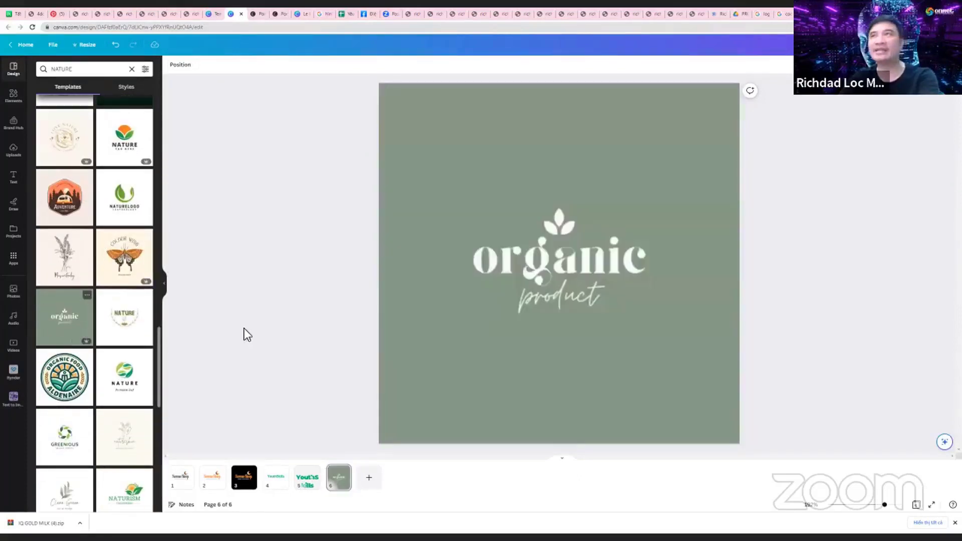
double_click(620, 256)
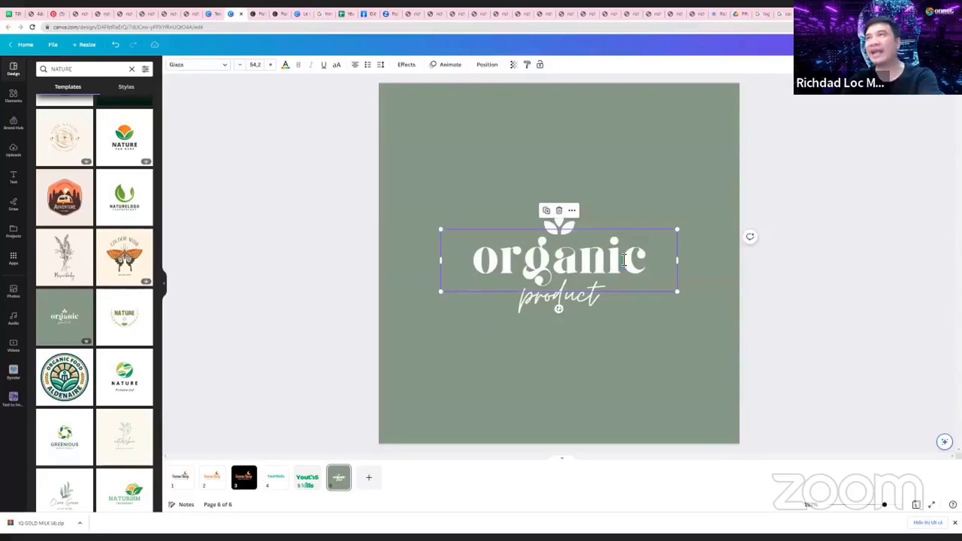
Clear the sage-green background from page 6 and colour the "organic" and "product" texts black
click(420, 151)
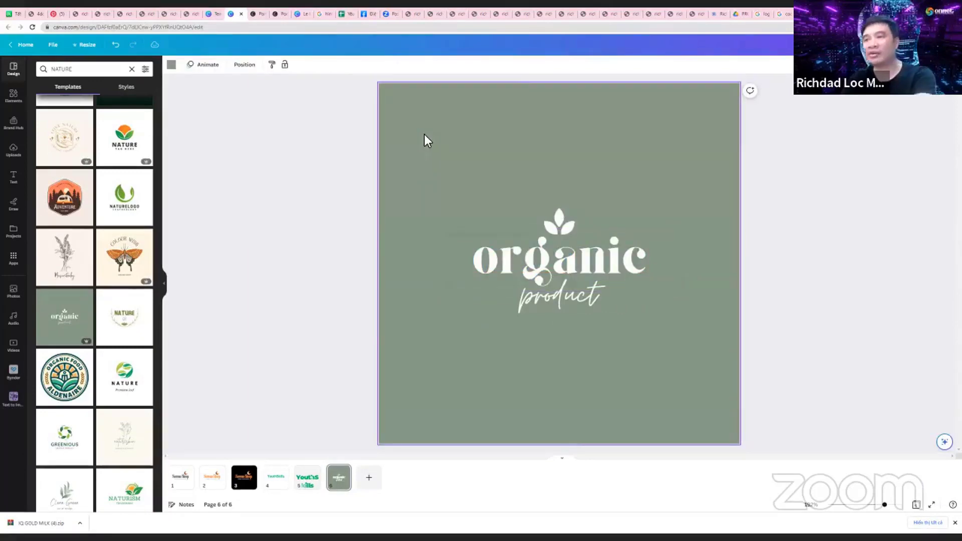
key(ctrl+z)
key(ctrl+z)
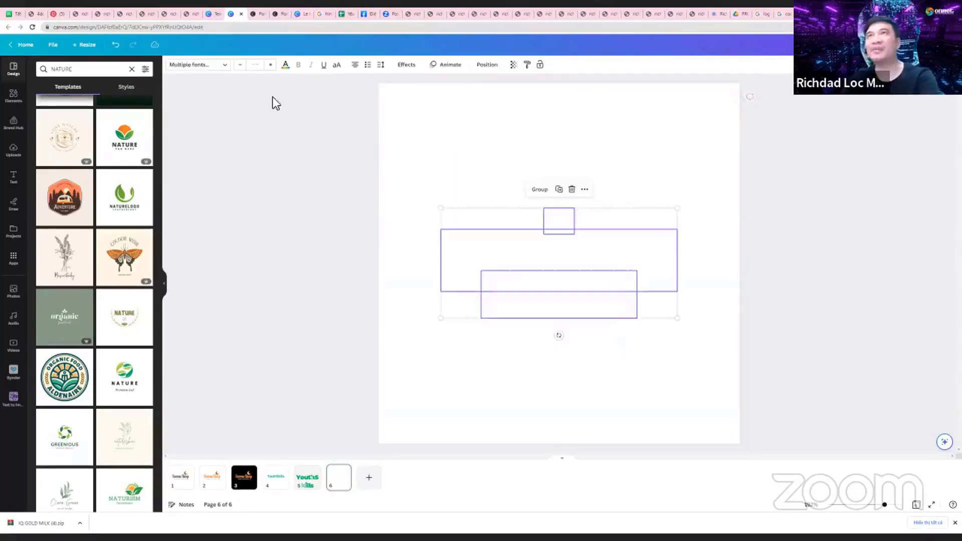
click(285, 66)
click(64, 113)
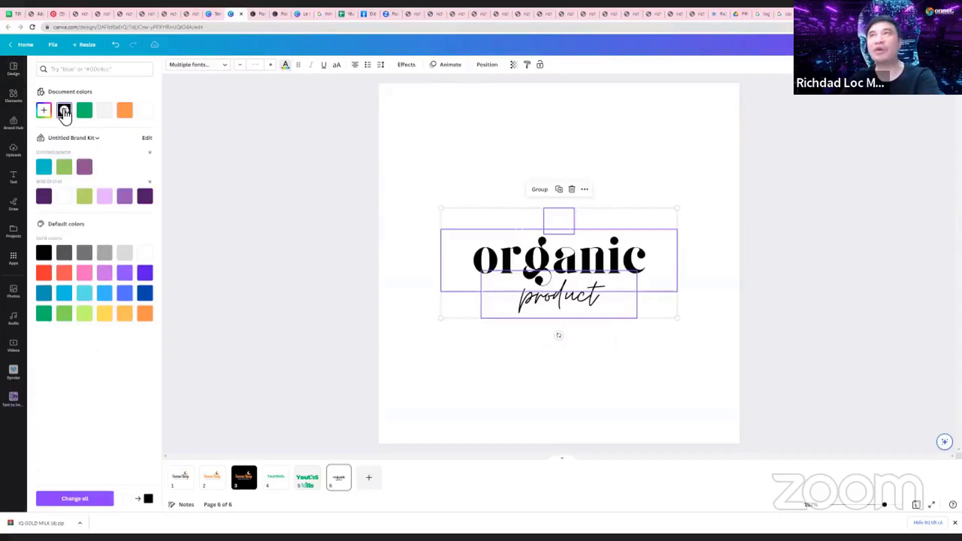
key(Escape)
click(445, 255)
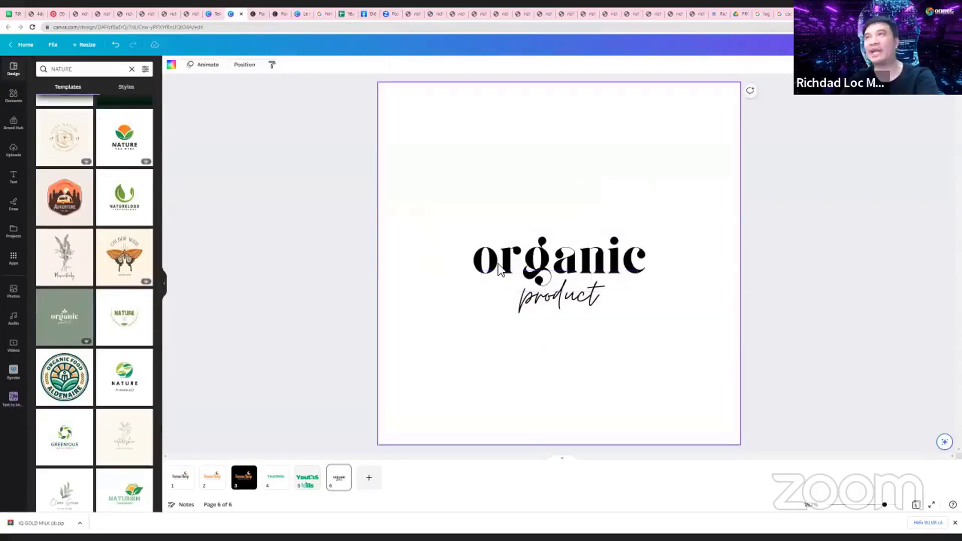
Copy the "YouthSkills" wordmark from page 4
click(283, 483)
click(541, 252)
double_click(541, 252)
key(ctrl+c)
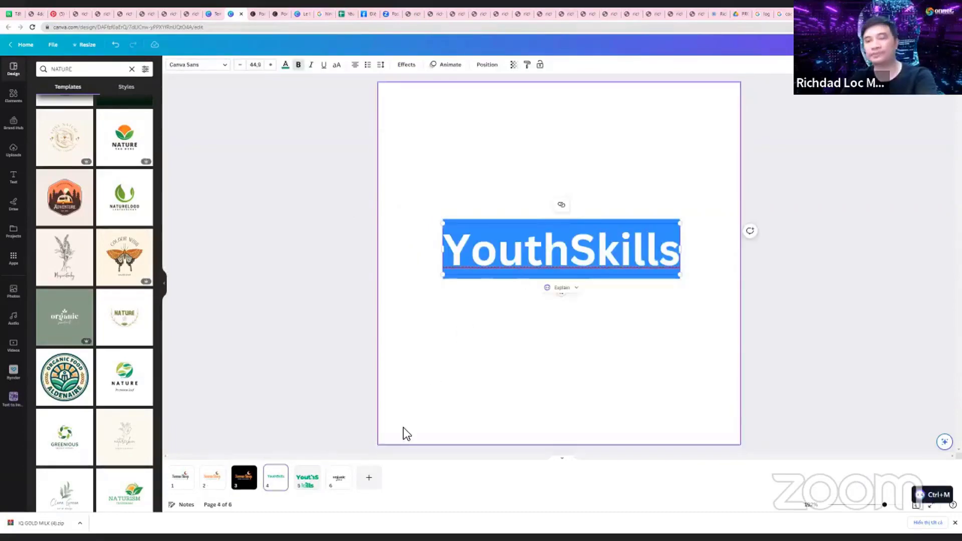
Add a seventh page and apply the green leaf "Nature Beauty Care" logo template to it
click(314, 484)
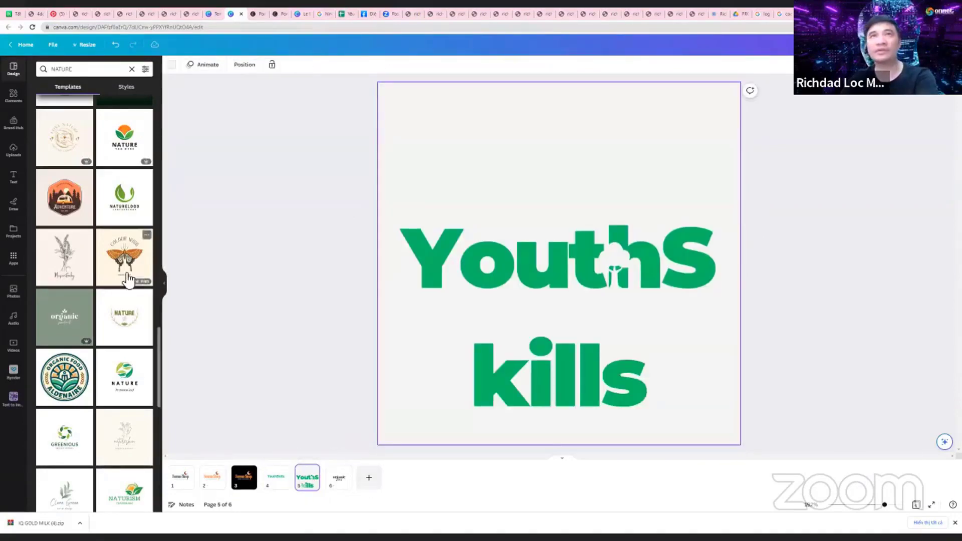
scroll(122, 286, up, 5)
scroll(122, 285, up, 5)
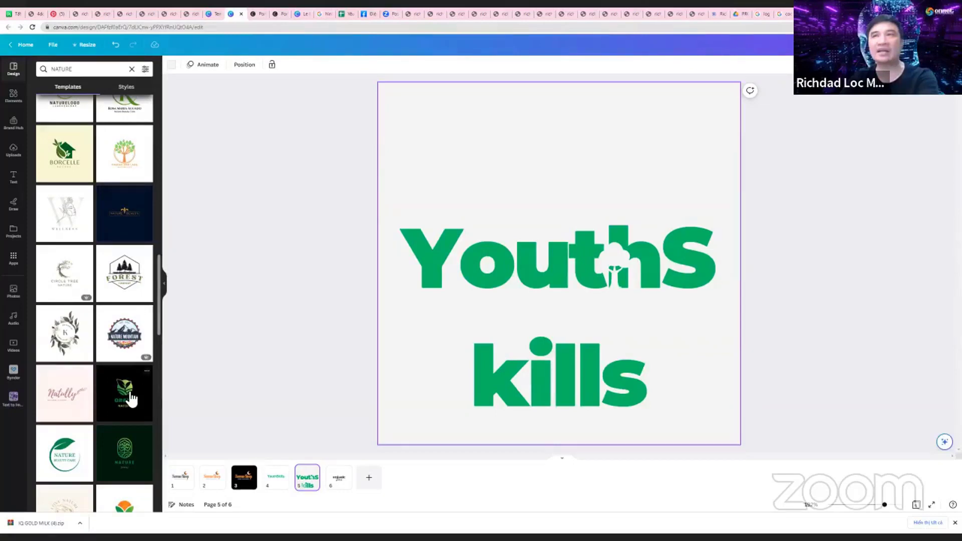
click(373, 479)
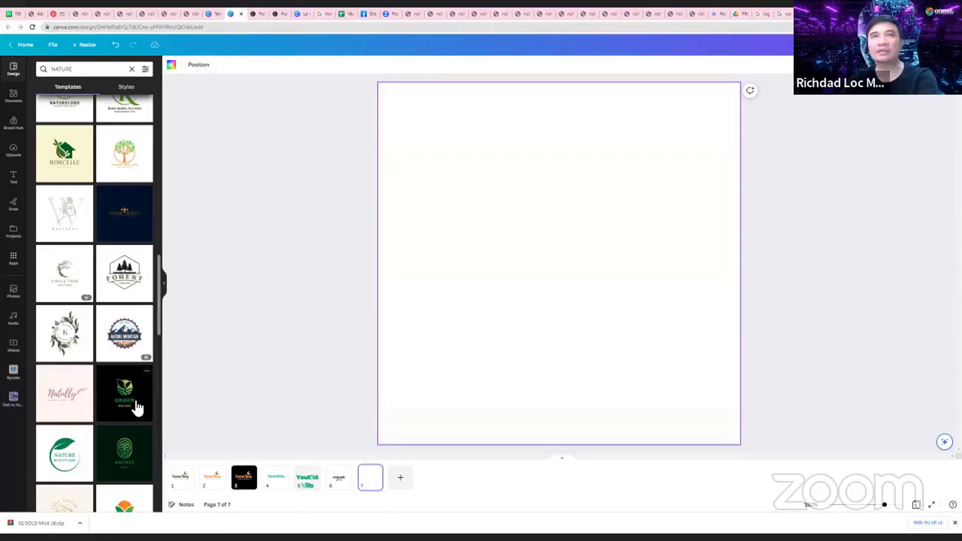
scroll(137, 408, down, 2)
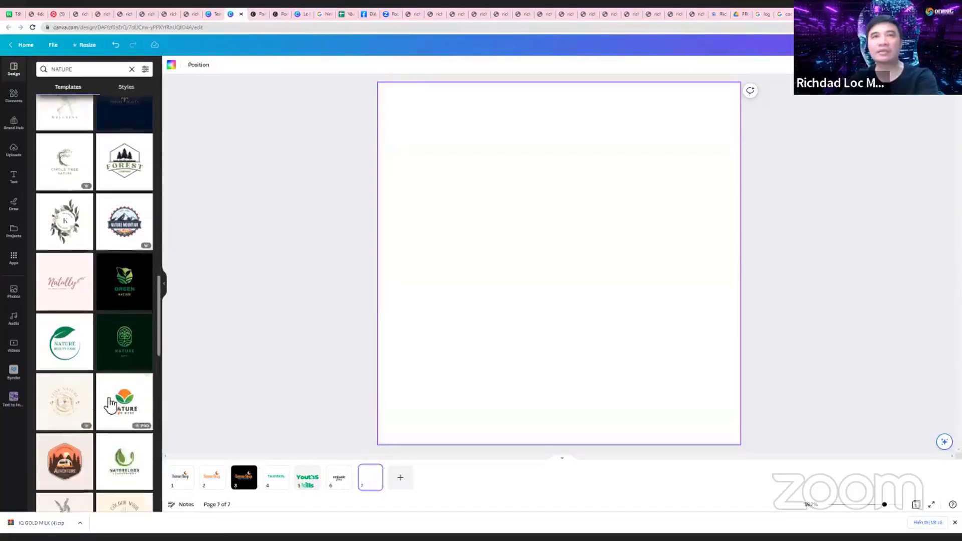
click(65, 346)
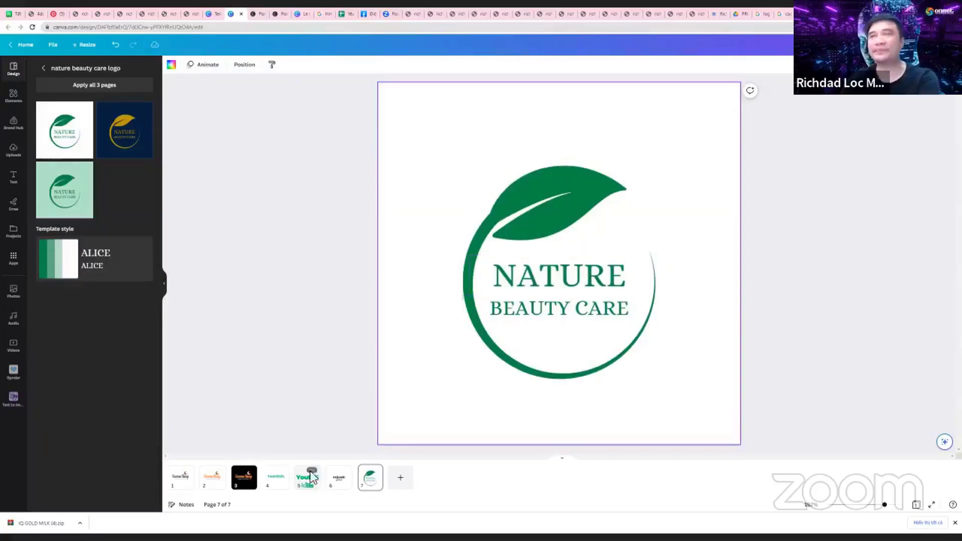
Paste "YouthSkills" over "organic" on page 6, widen it to a single line and shrink it to font size 46.4
click(343, 481)
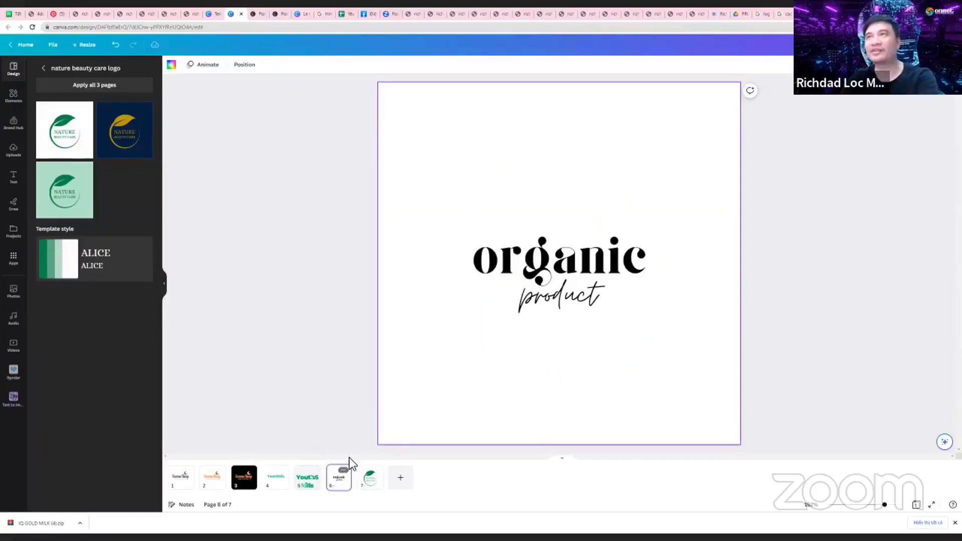
click(532, 259)
double_click(532, 259)
key(ctrl+v)
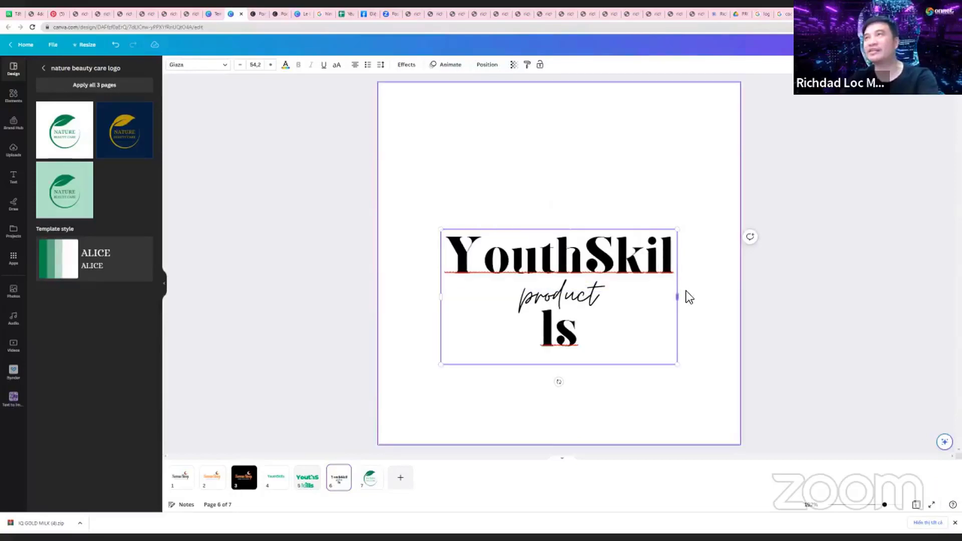
drag(682, 300, 729, 298)
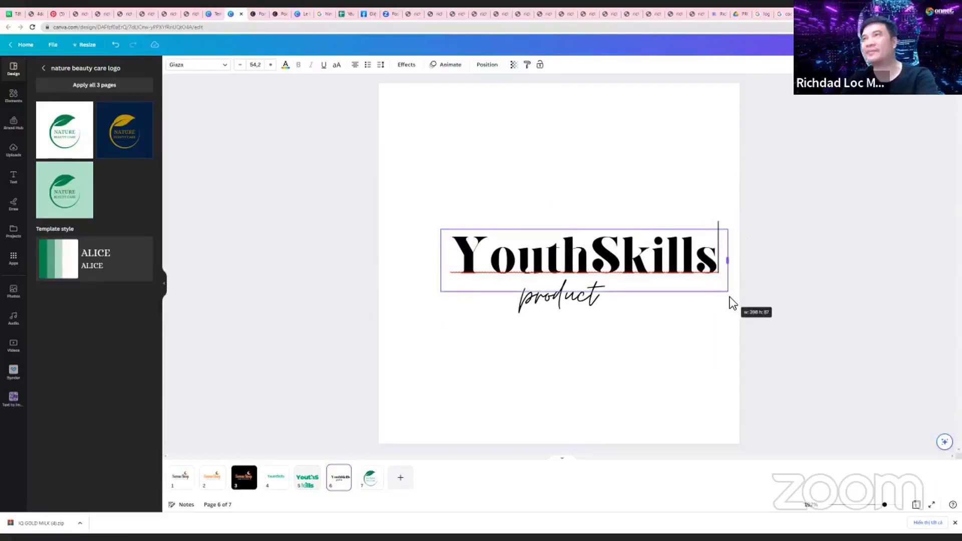
drag(702, 257, 680, 262)
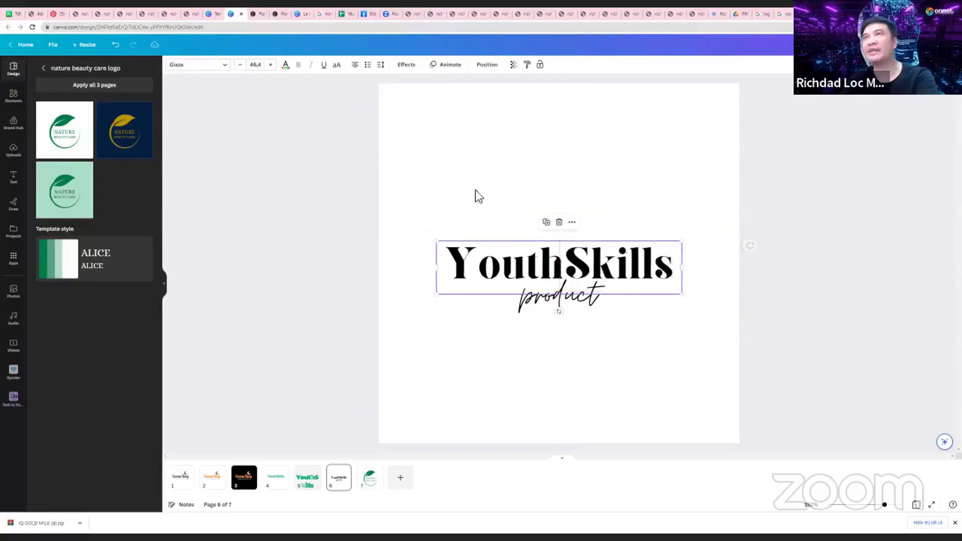
Recolour "YouthSkills" on page 6 with the document's dark green and move it up slightly above "product"
click(286, 68)
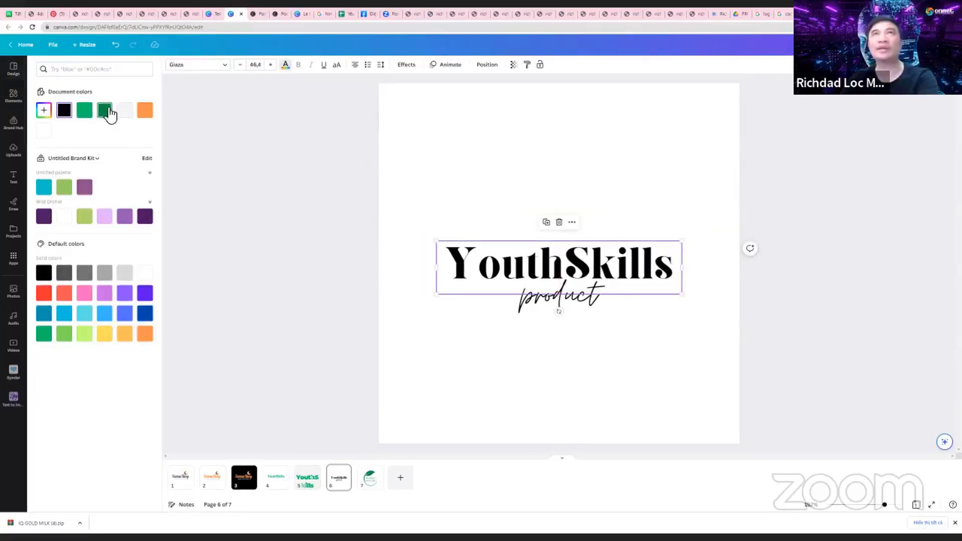
click(106, 112)
click(507, 240)
click(644, 269)
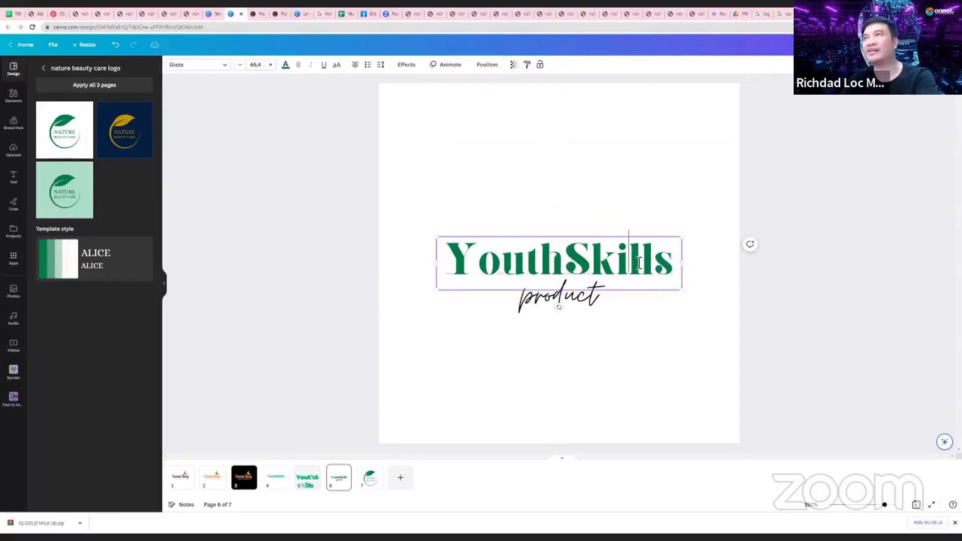
double_click(639, 263)
click(466, 371)
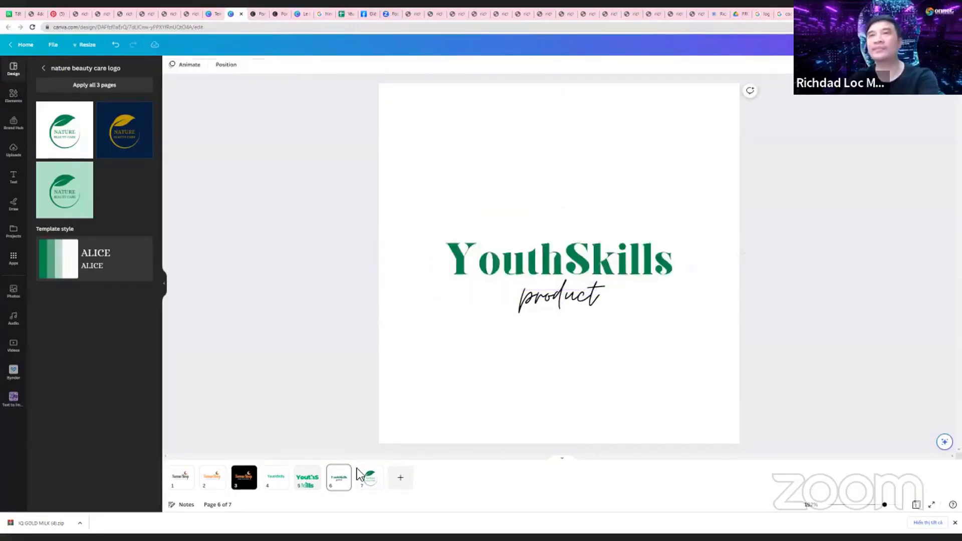
Check the leaf logo on page 7, and shift "YouthSkills" on page 6 slightly to the right
click(371, 479)
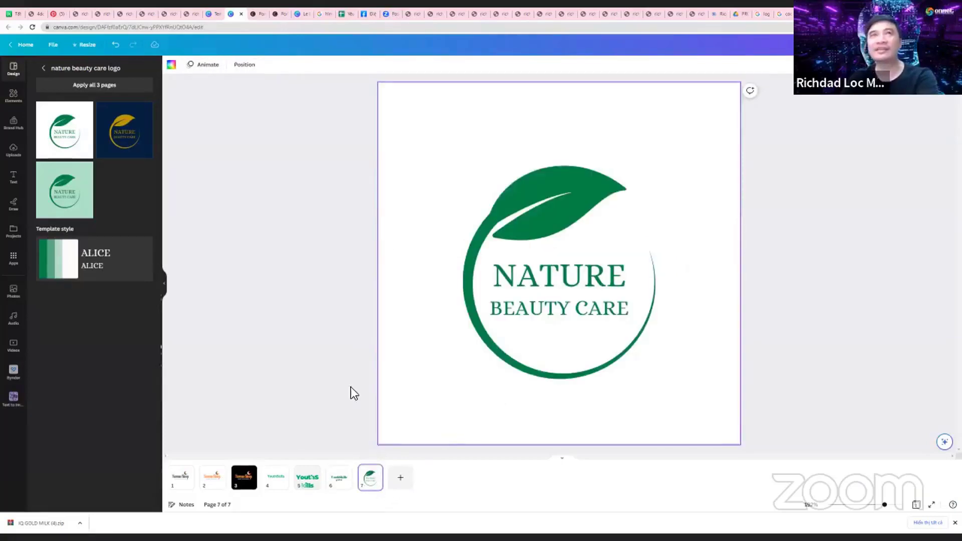
click(349, 485)
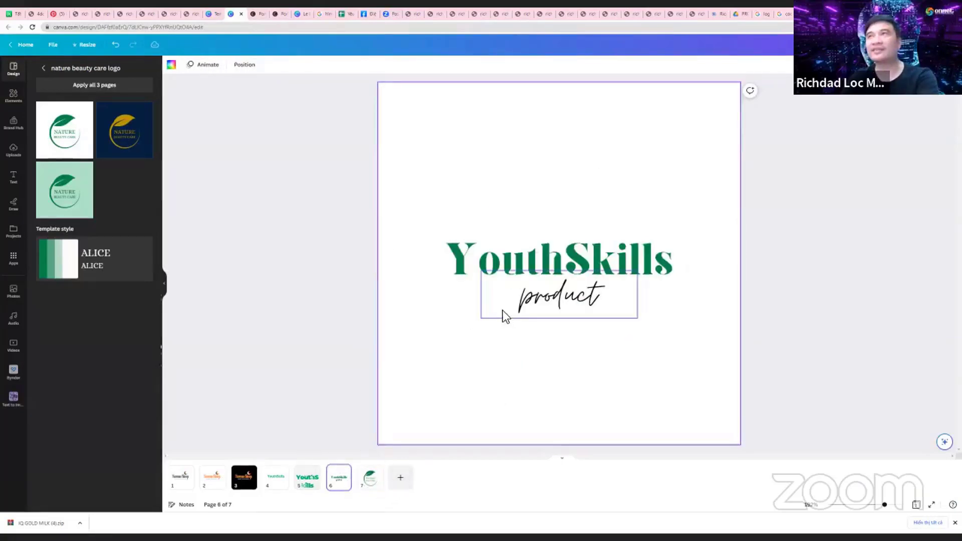
click(632, 257)
drag(632, 257, 633, 257)
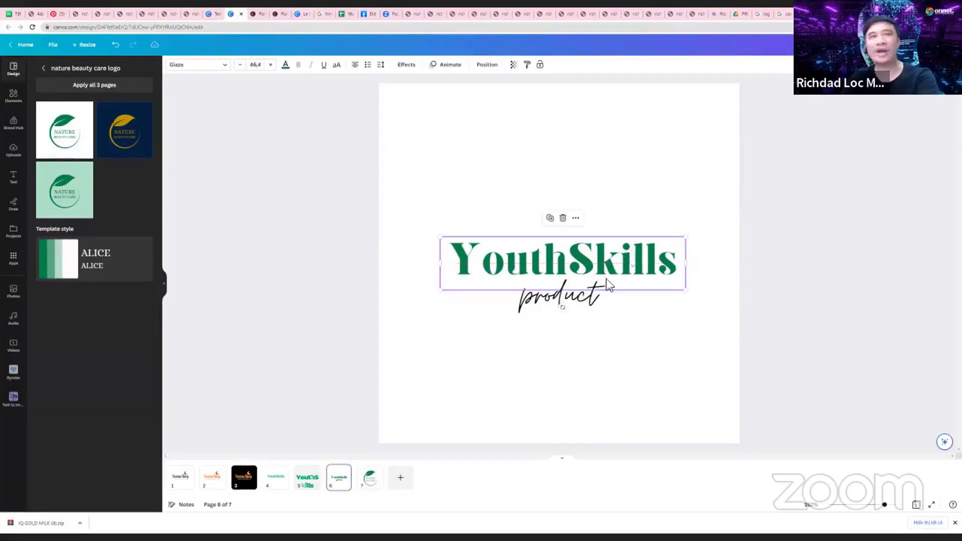
click(539, 357)
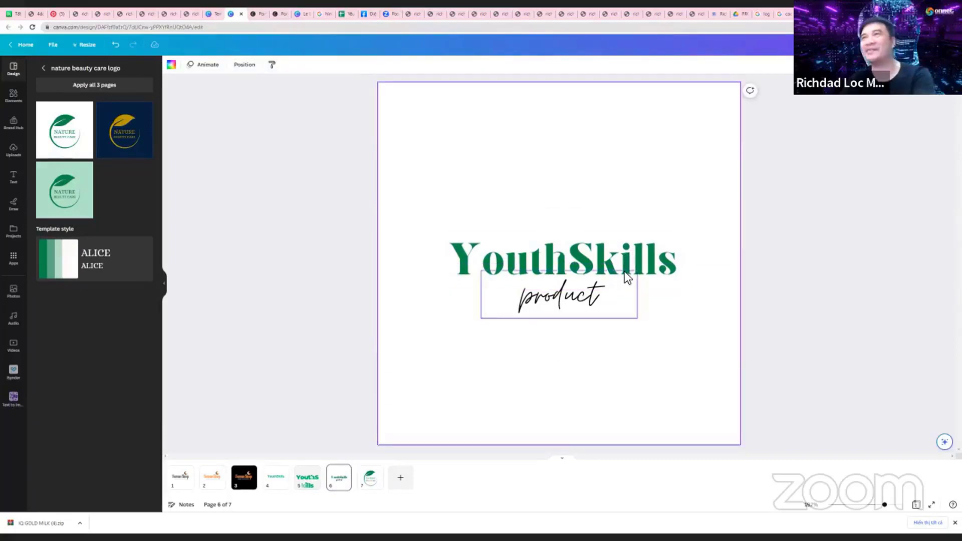
click(641, 250)
click(541, 351)
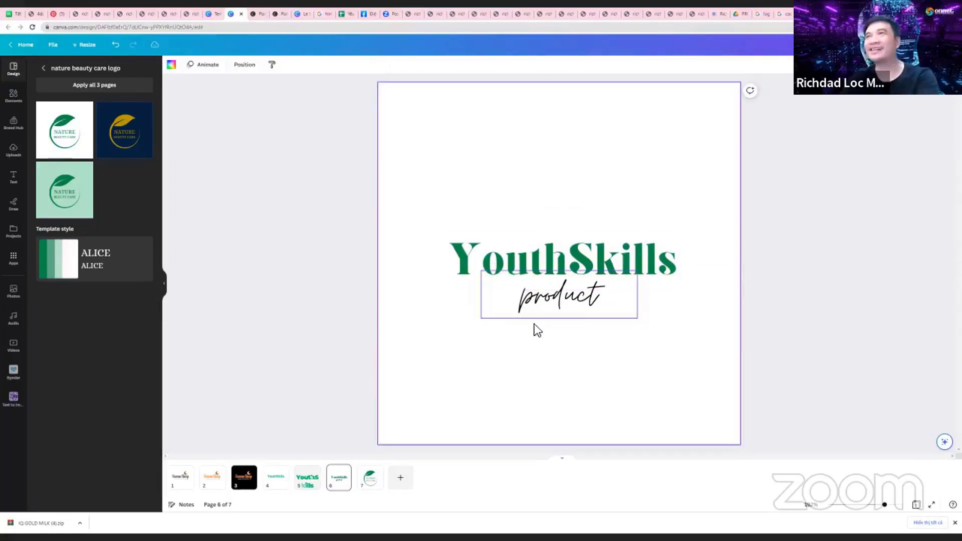
Try removing the letter "Y" from "YouthSkills" on page 6, and undo the removal
click(504, 260)
click(483, 268)
key(BackSpace)
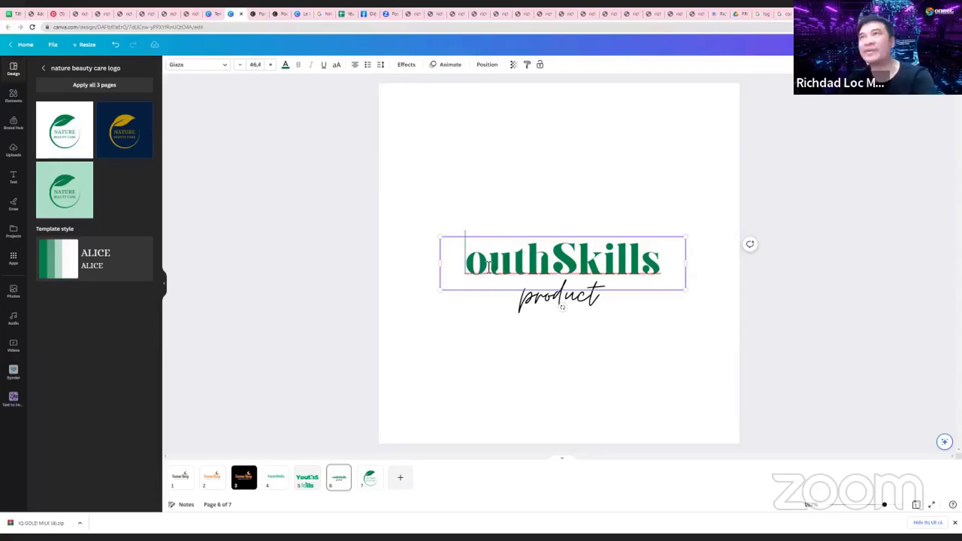
key(ctrl+z)
click(443, 374)
Replace the entire leaf logo on page 7 with the green "YouthSkills" text copied from page 5
click(307, 477)
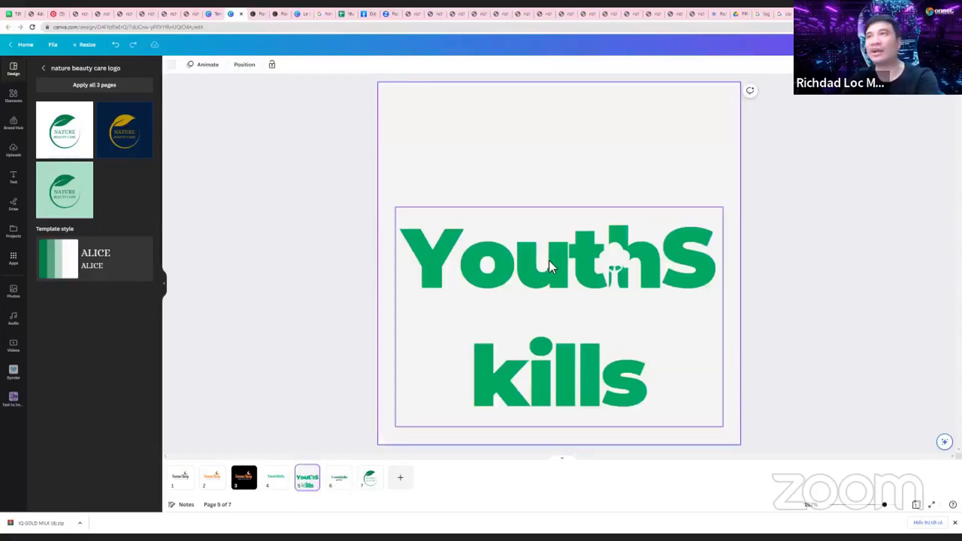
click(536, 257)
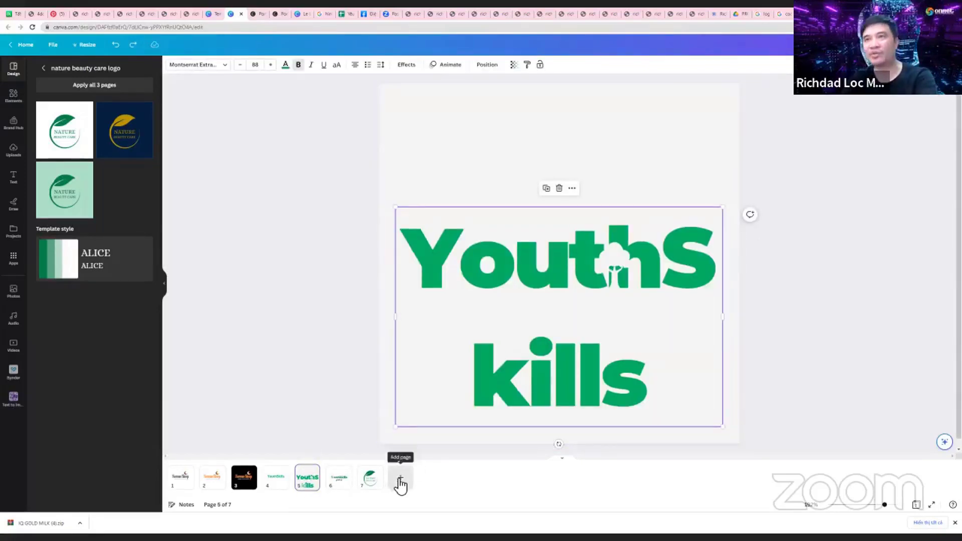
click(370, 477)
click(587, 265)
key(Delete)
click(562, 300)
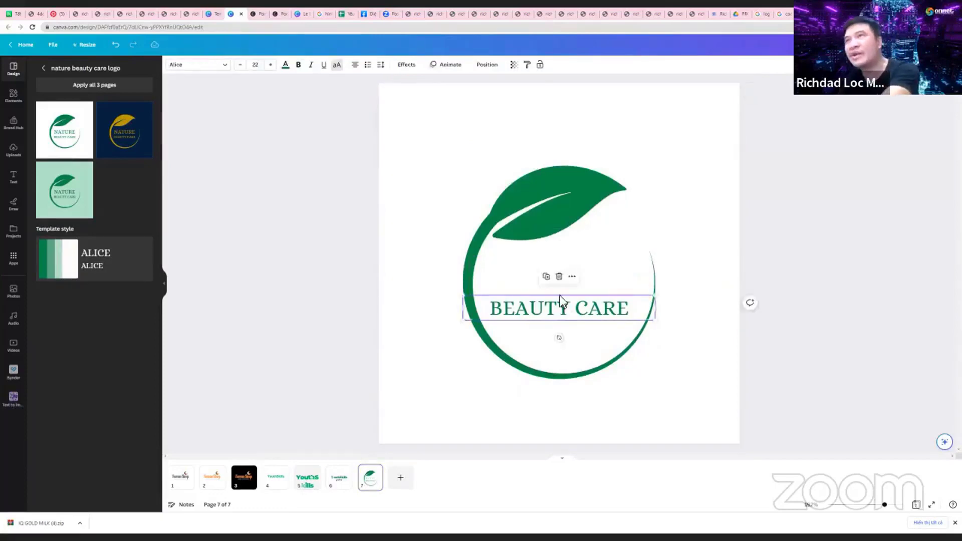
key(ctrl+a)
key(Delete)
key(ctrl+v)
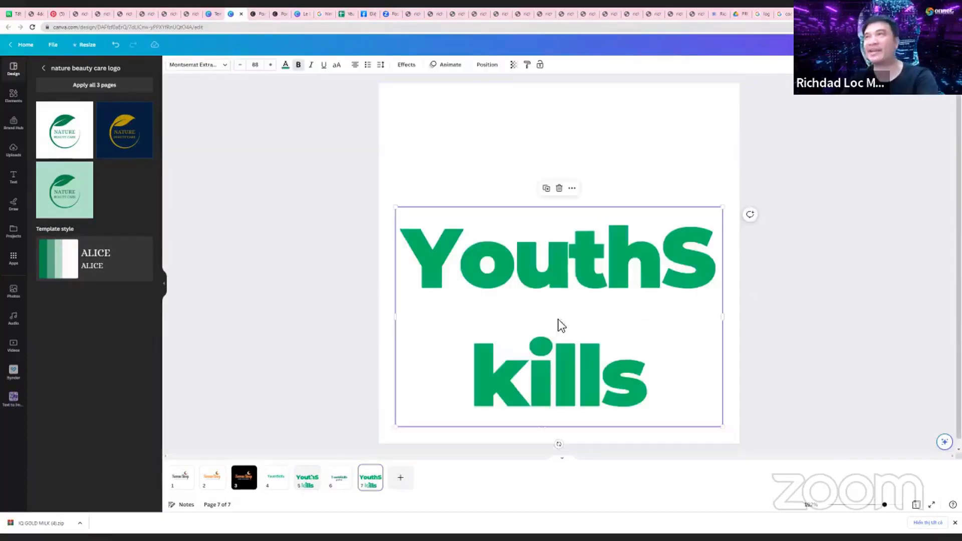
Shrink the "YouthSkills" text on page 7 to font size 54.5, widen it to one line and centre it on the page
drag(708, 409, 530, 284)
drag(530, 215, 665, 269)
click(563, 221)
drag(541, 191, 568, 267)
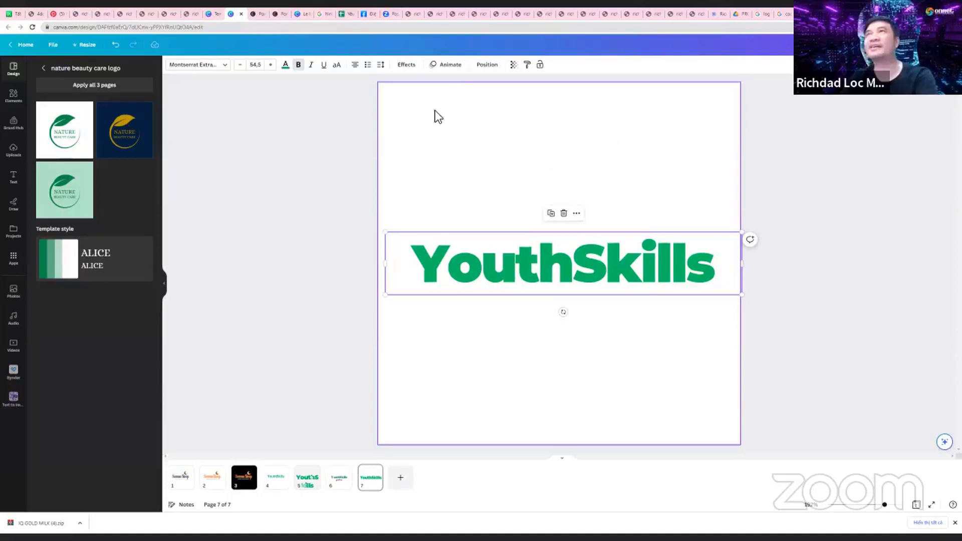
click(582, 320)
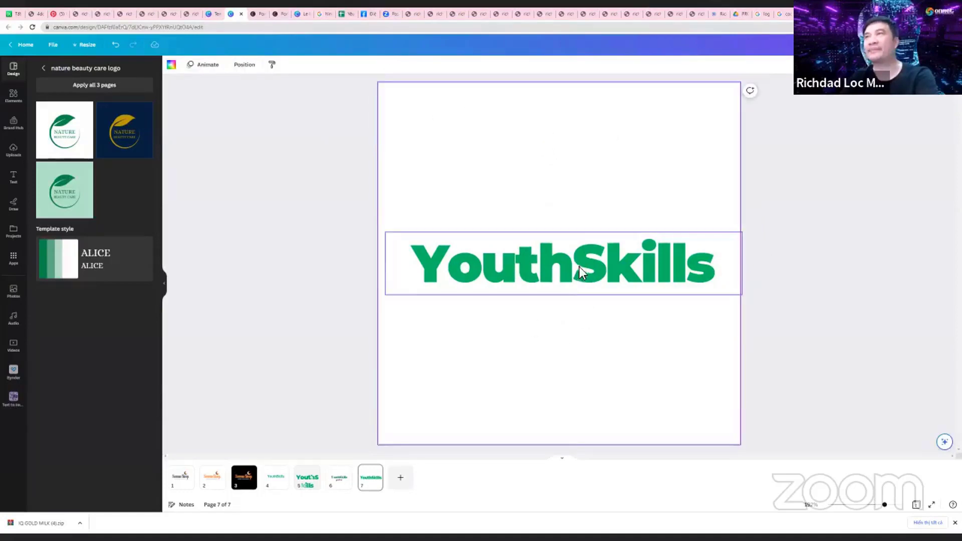
Move "YouthSkills" on page 7 up slightly and place a duplicate below it, with no space between the two words
mouse_move(580, 272)
mouse_down()
mouse_move(581, 347)
mouse_move(582, 256)
mouse_up()
click(581, 341)
click(570, 348)
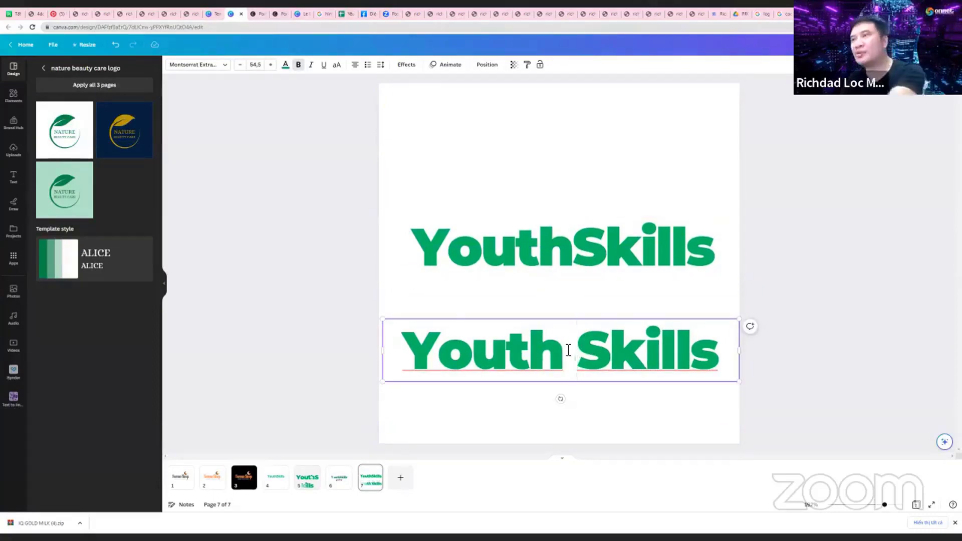
key(BackSpace)
click(601, 403)
Trim the lower text on page 7 to "Skills" and the upper text to "Youth"
click(607, 362)
click(577, 358)
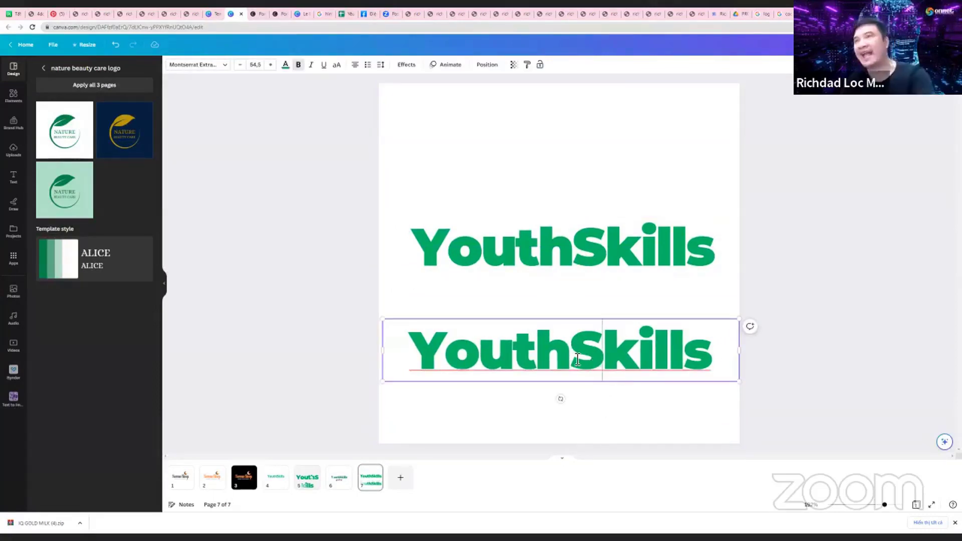
drag(577, 359, 384, 356)
key(BackSpace)
click(545, 243)
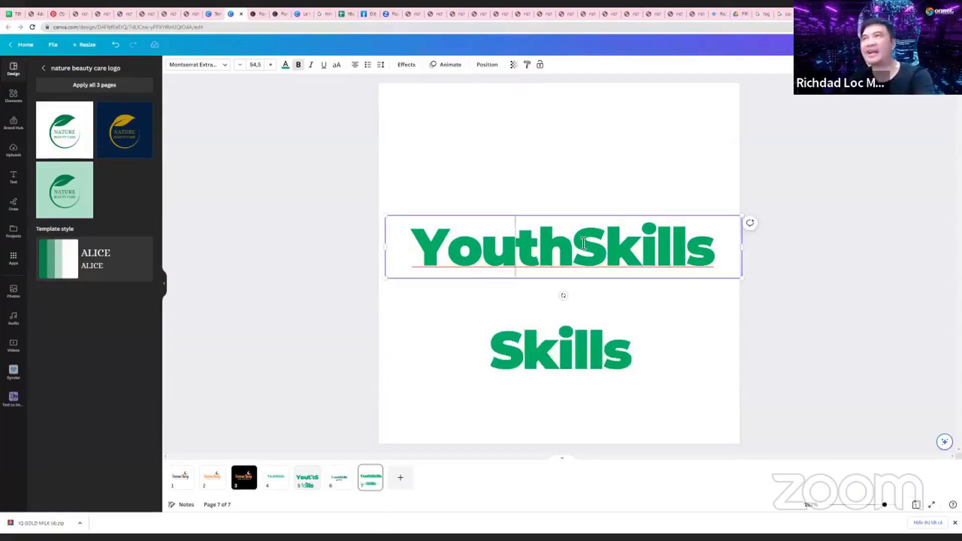
drag(573, 246, 719, 248)
key(BackSpace)
click(853, 180)
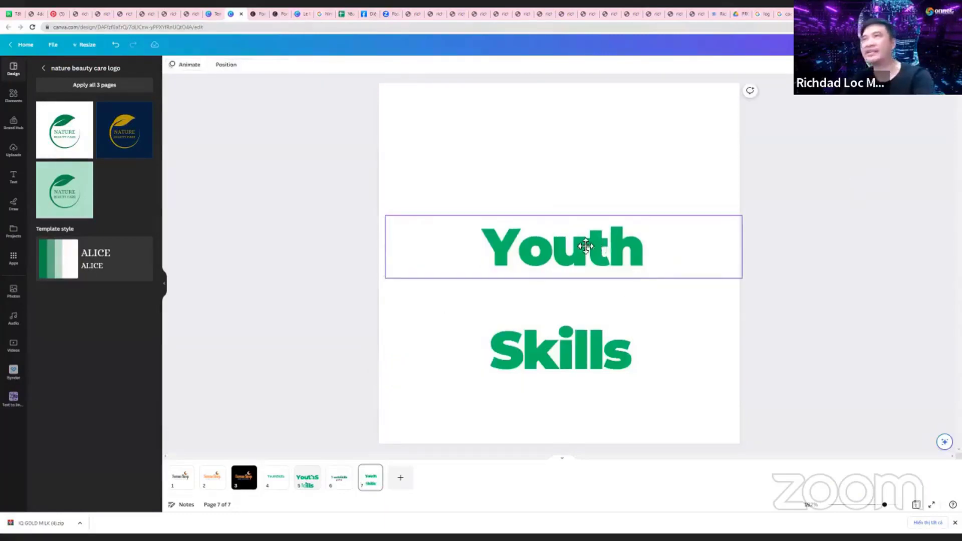
Arrange the separate "Youth" and "Skills" texts side by side on one line across the middle of page 7
drag(584, 243, 478, 268)
drag(572, 345, 615, 292)
click(522, 323)
drag(404, 207, 601, 307)
click(641, 337)
drag(639, 281, 640, 298)
click(640, 299)
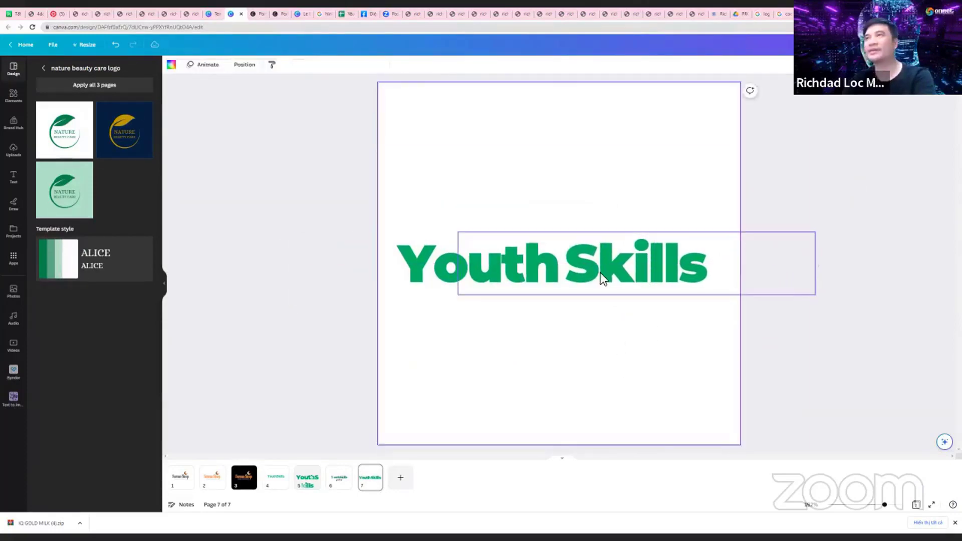
click(602, 273)
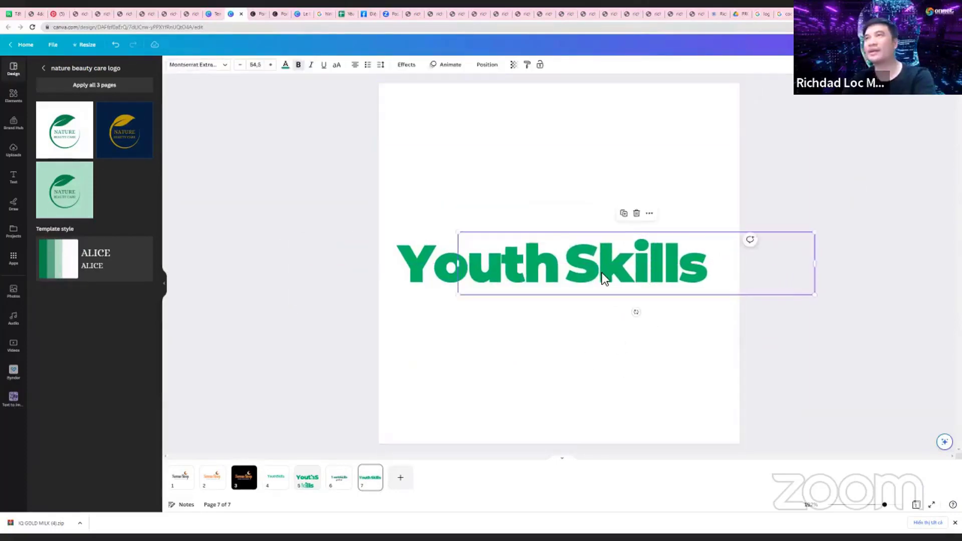
Loosen the letter spacing of the "Skills" text slightly
click(381, 65)
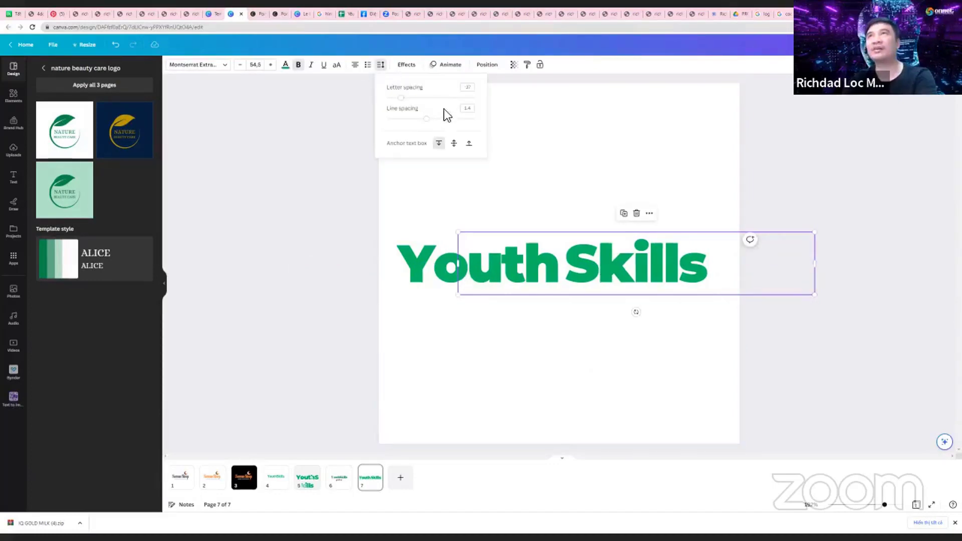
drag(403, 99, 408, 99)
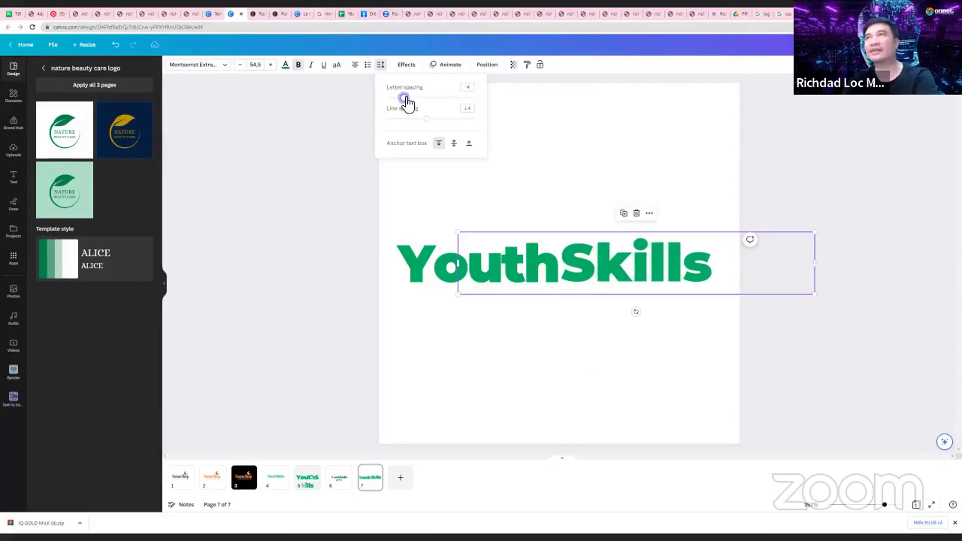
click(455, 270)
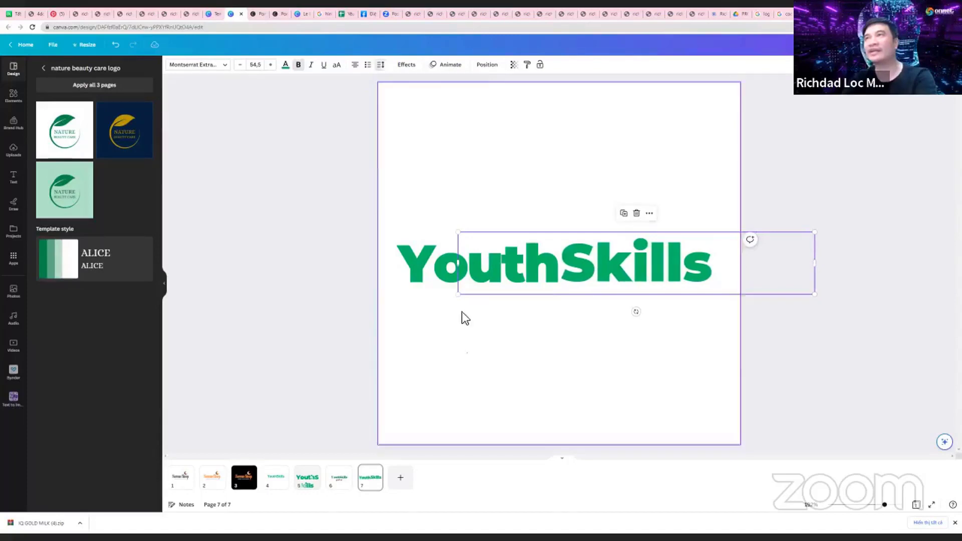
Duplicate the "Skills" text above the wordmark and replace the copy's wording with "Youth"
click(432, 273)
key(Delete)
key(ctrl+z)
key(ctrl+z)
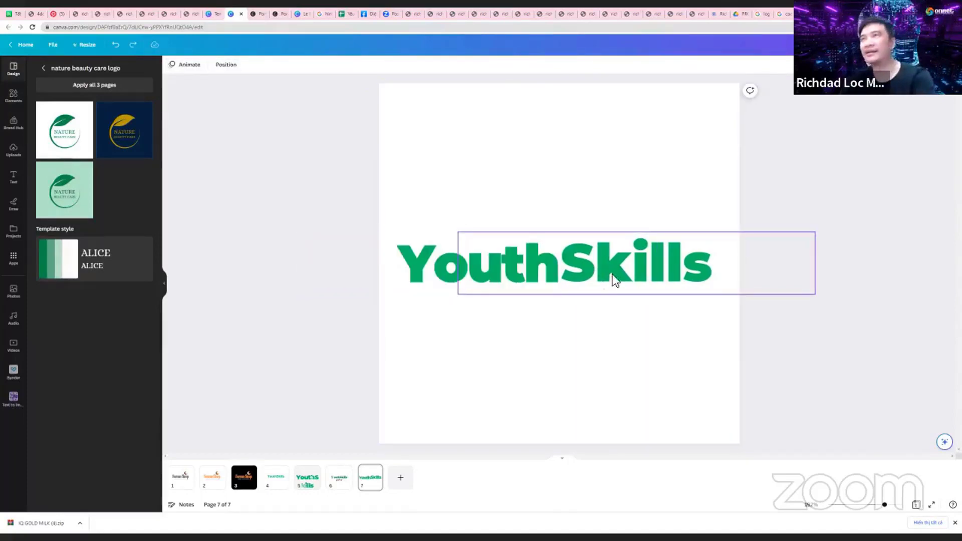
double_click(426, 267)
key(ctrl+c)
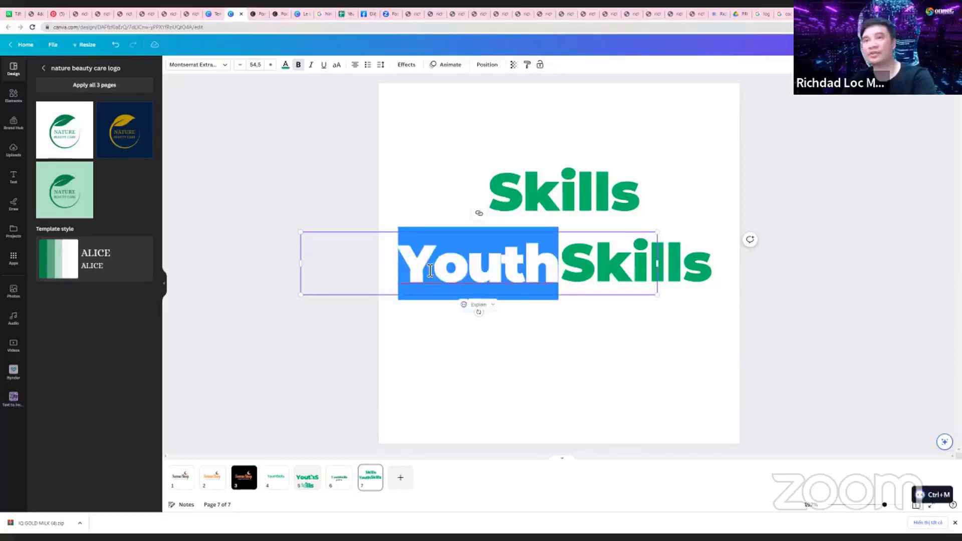
click(536, 196)
double_click(536, 197)
key(ctrl+v)
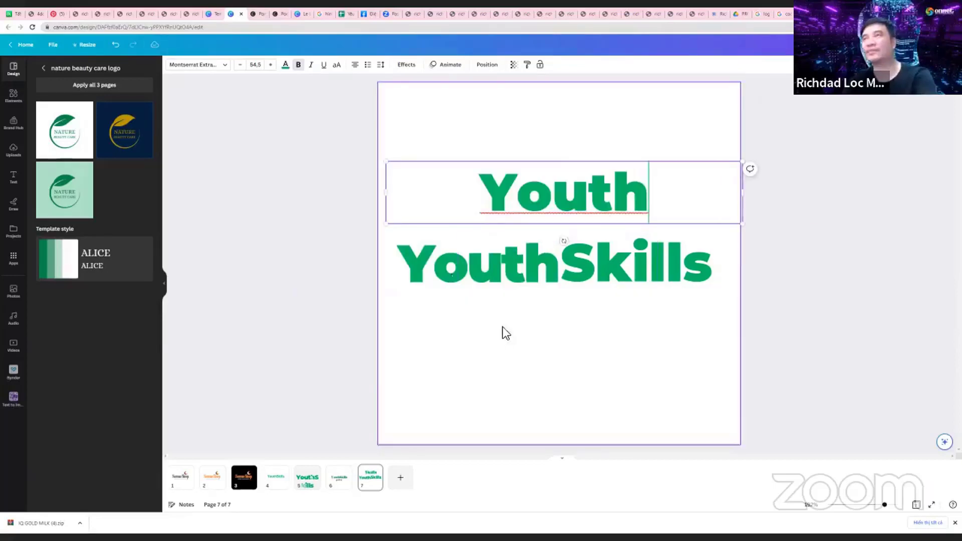
Delete the original "Youth" text and move the new "Youth" into its place directly before "Skills"
click(449, 272)
double_click(449, 272)
key(BackSpace)
drag(552, 185, 467, 244)
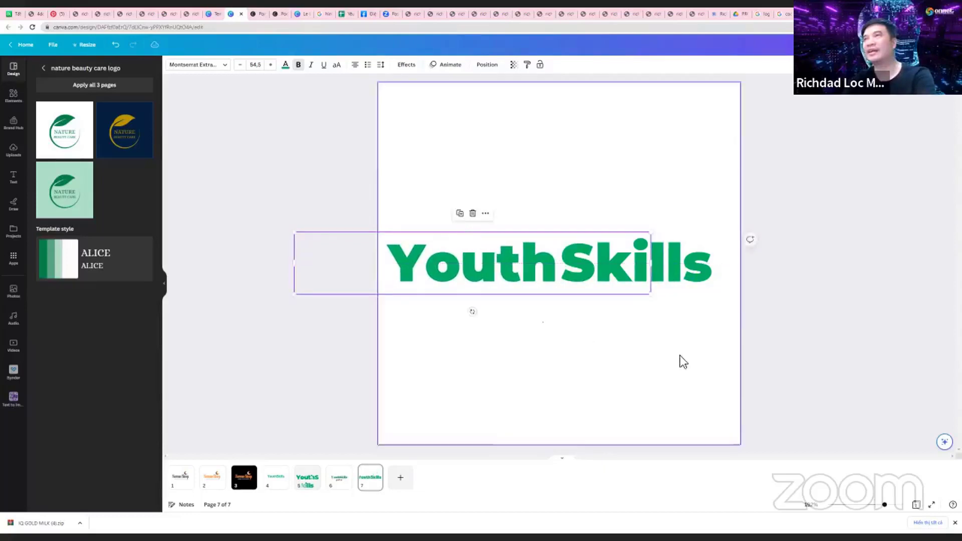
Select "Youth" and "Skills" together, center them on the canvas and scale them down slightly
drag(736, 356, 480, 257)
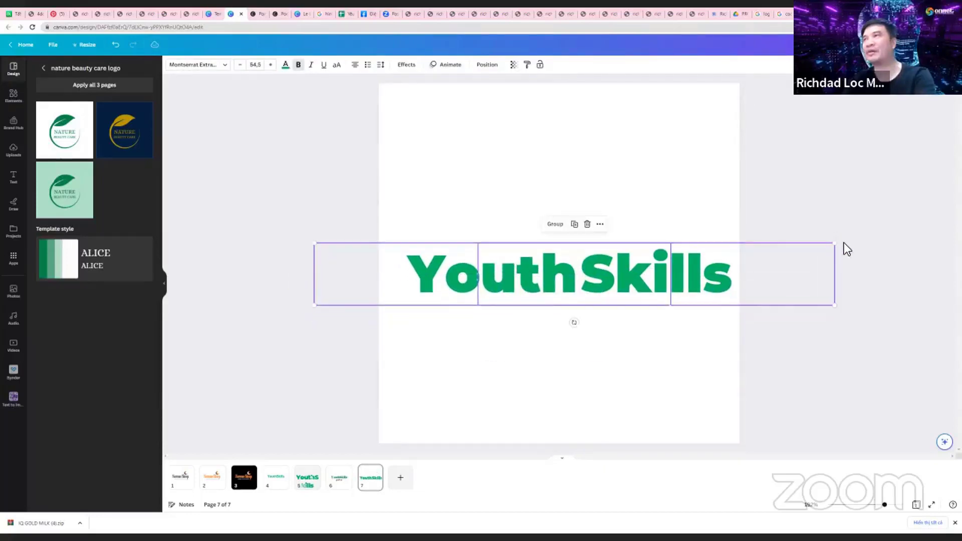
drag(837, 248, 679, 270)
click(536, 193)
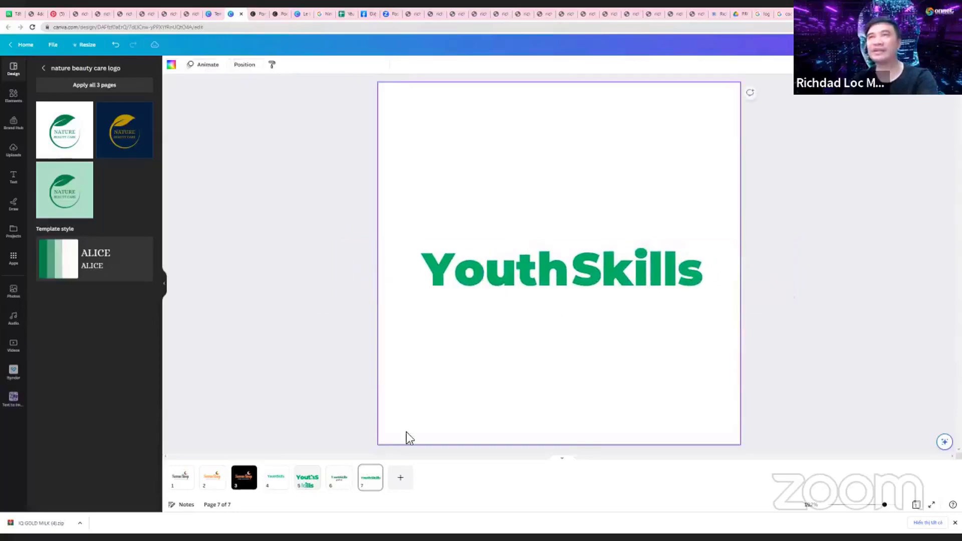
Copy the "YouthSkills" name from page 6 and paste it into the message box in ChatGPT
click(336, 474)
click(538, 263)
double_click(539, 263)
key(ctrl+c)
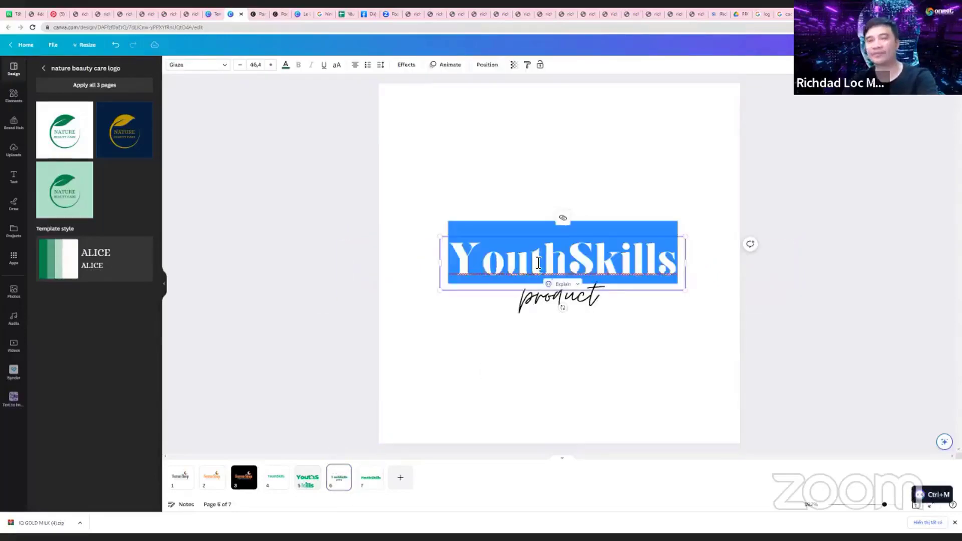
key(ctrl+Tab)
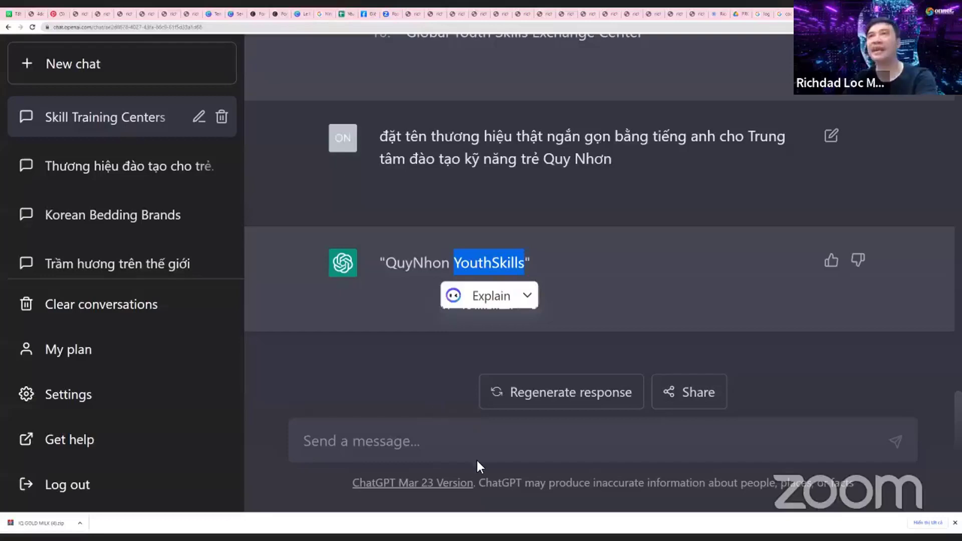
click(456, 454)
key(ctrl+v)
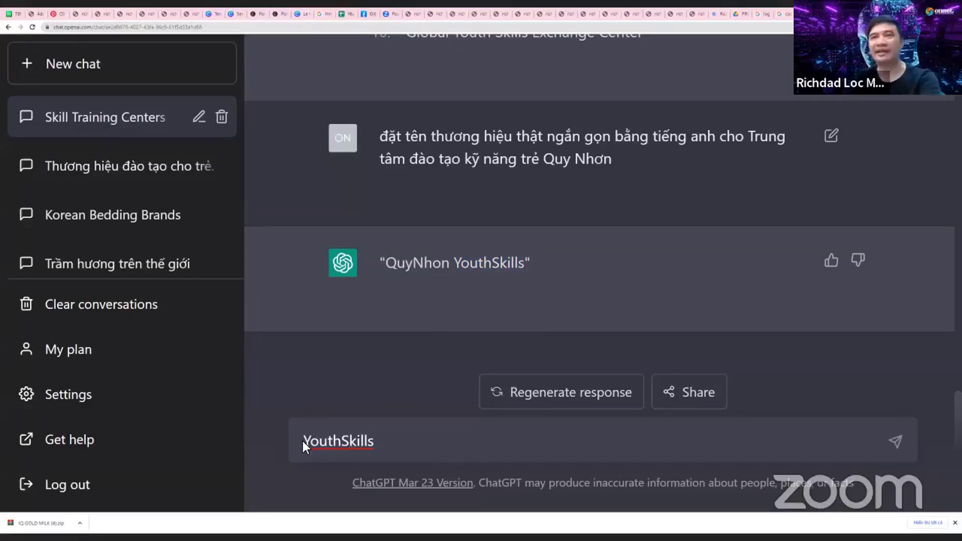
Put the words "đặt slogan cho thương hiệu" in front of "YouthSkills" in the prompt
text(ĐĂT)
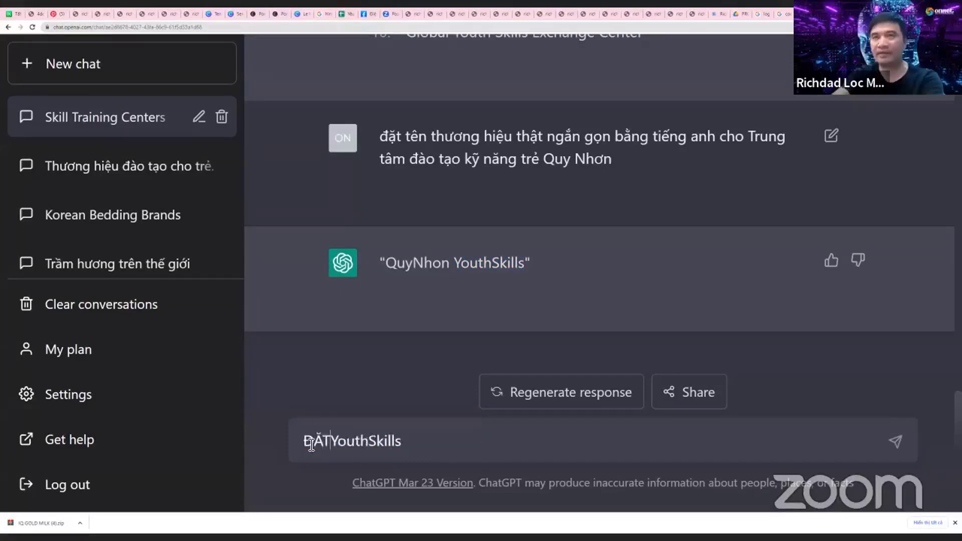
key(BackSpace)
key(BackSpace)
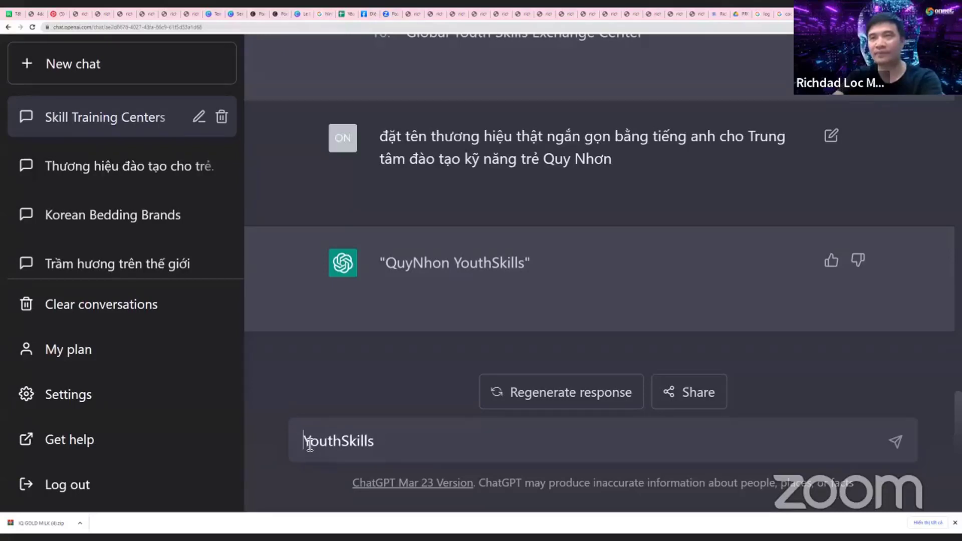
text(qa)
text(t logfo)
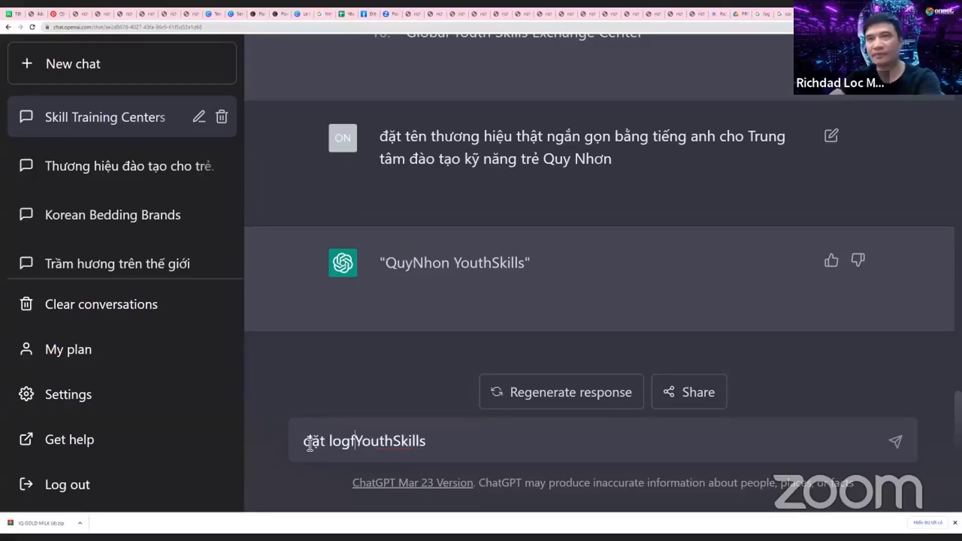
key(BackSpace)
text(ogan)
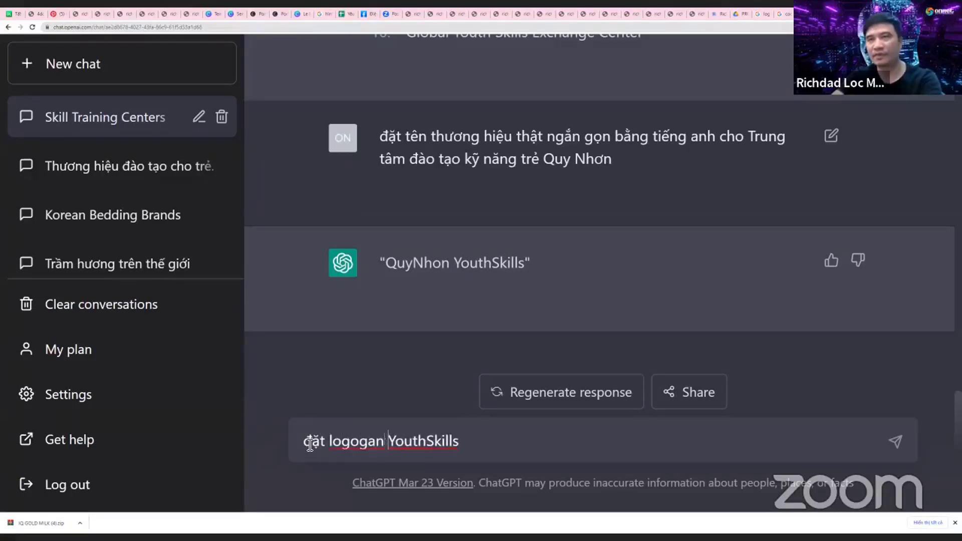
key(BackSpace)
key(BackSpace)
key(BackSpace)
key(BackSpace)
key(BackSpace)
key(BackSpace)
key(BackSpace)
text(s)
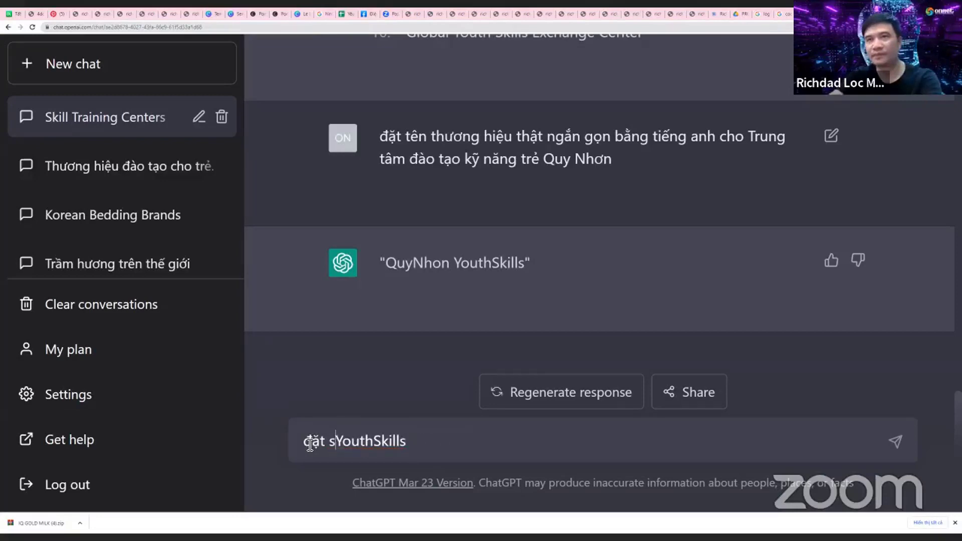
text(logan cho thuo)
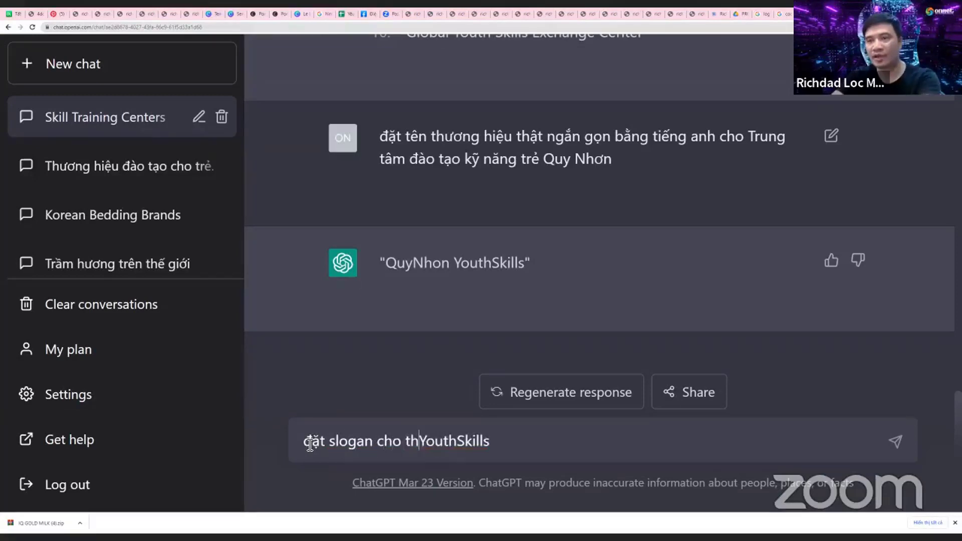
text(ng hiêu)
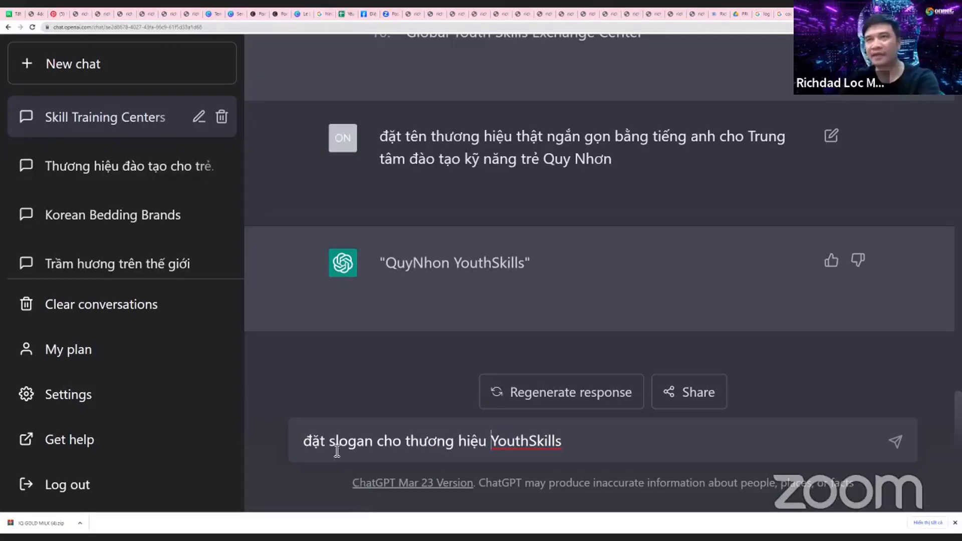
Extend the prompt to "gợi ý đặt 10 slogan cho thương hiệu YouthSkills" and send it
click(303, 443)
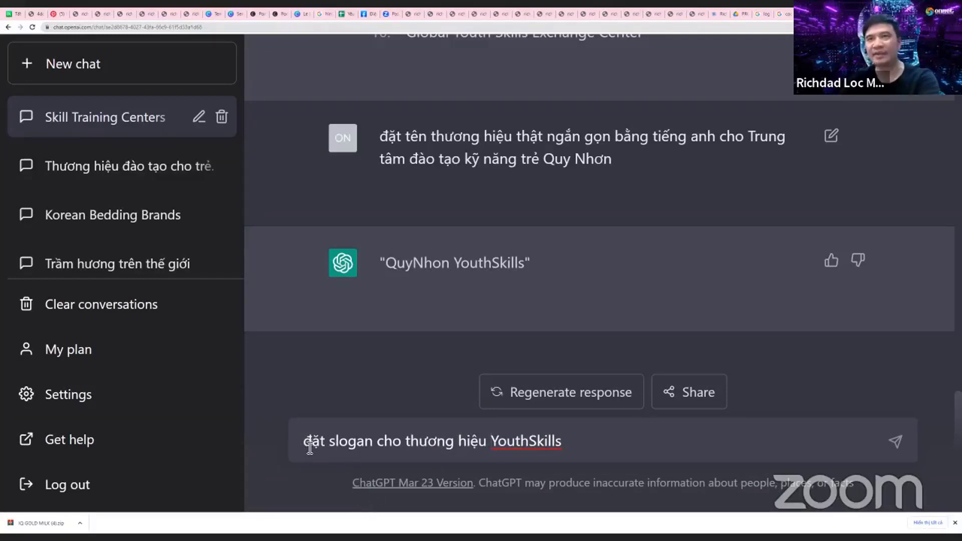
text(cợi ý )
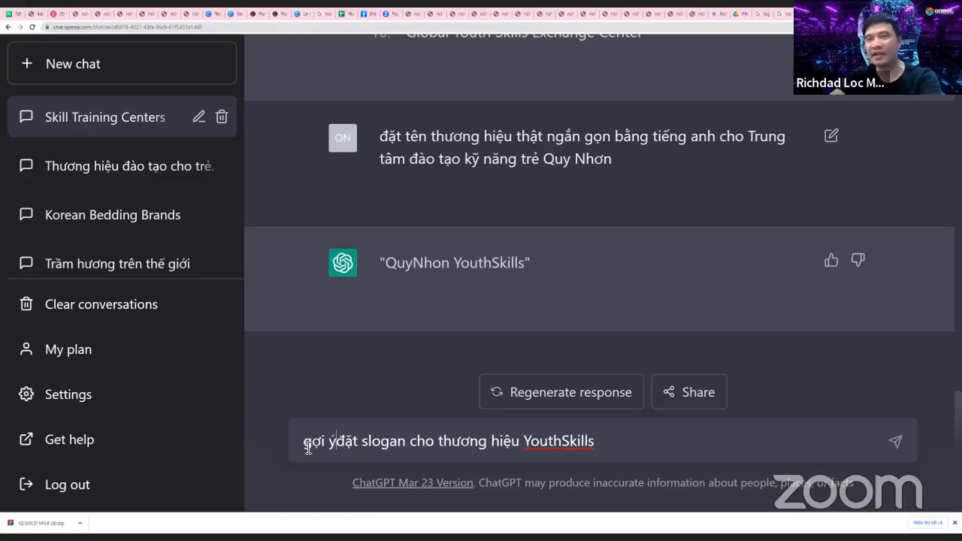
text(s)
click(370, 440)
text(10)
key(Return)
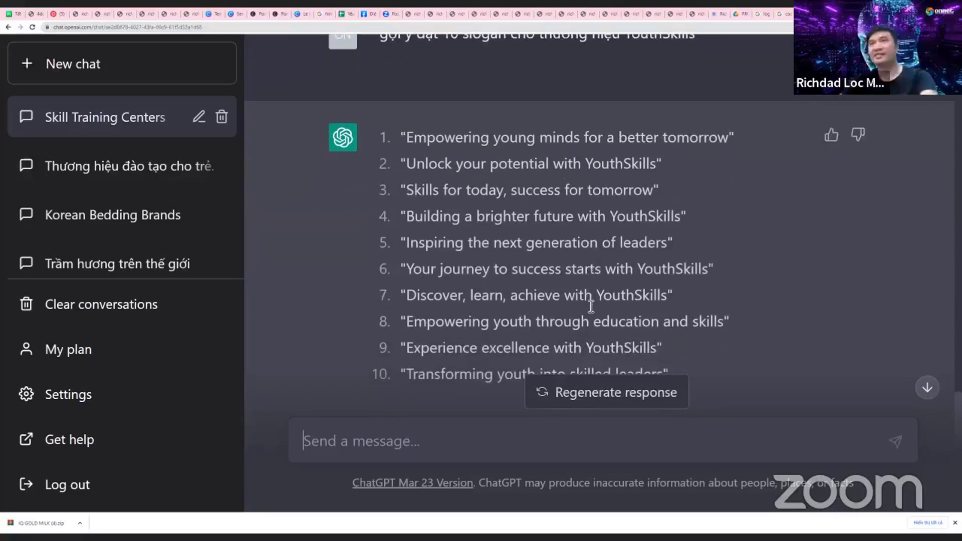
Review the slogan suggestions, then copy the sent prompt and paste it into a new message
scroll(591, 306, down, 2)
scroll(592, 305, up, 3)
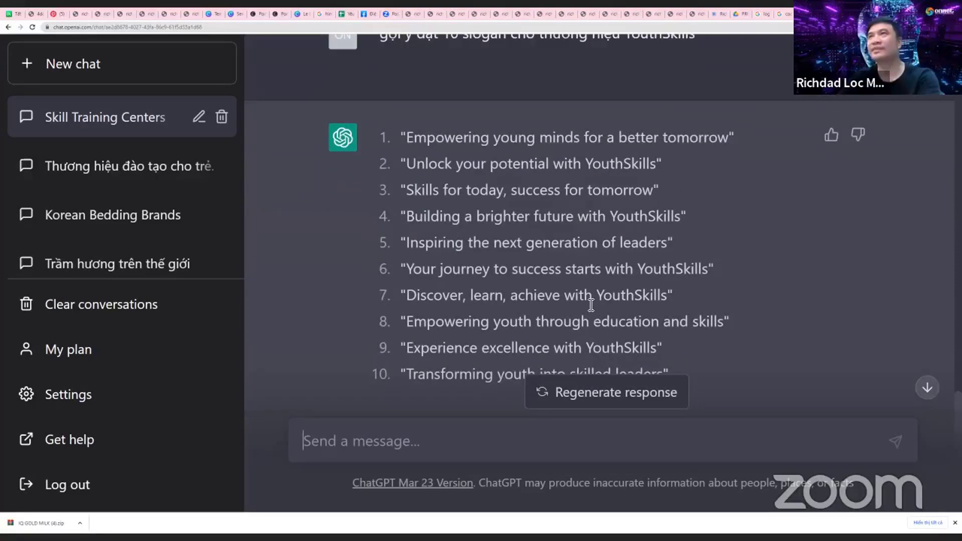
scroll(565, 273, up, 3)
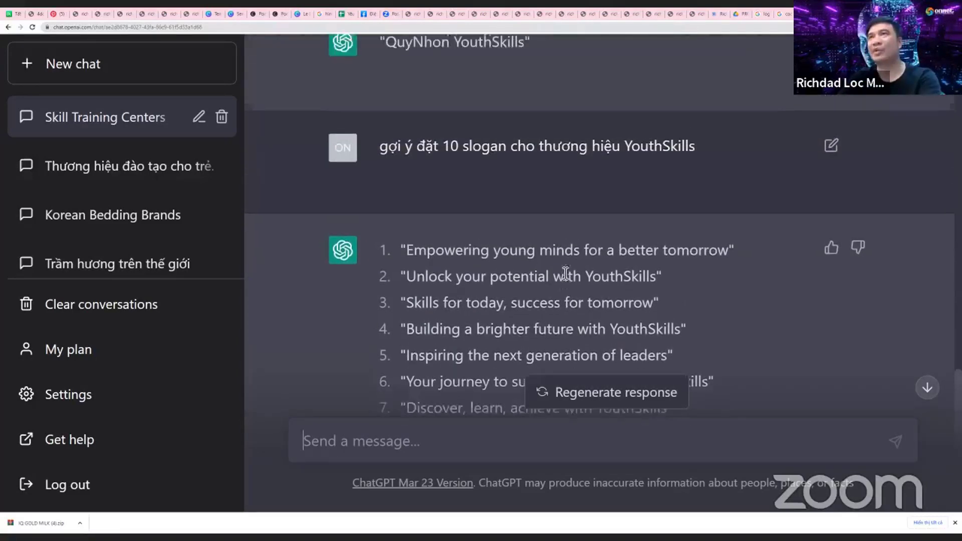
drag(703, 221, 377, 222)
key(ctrl+c)
scroll(426, 245, down, 3)
scroll(427, 248, down, 3)
click(371, 446)
key(ctrl+v)
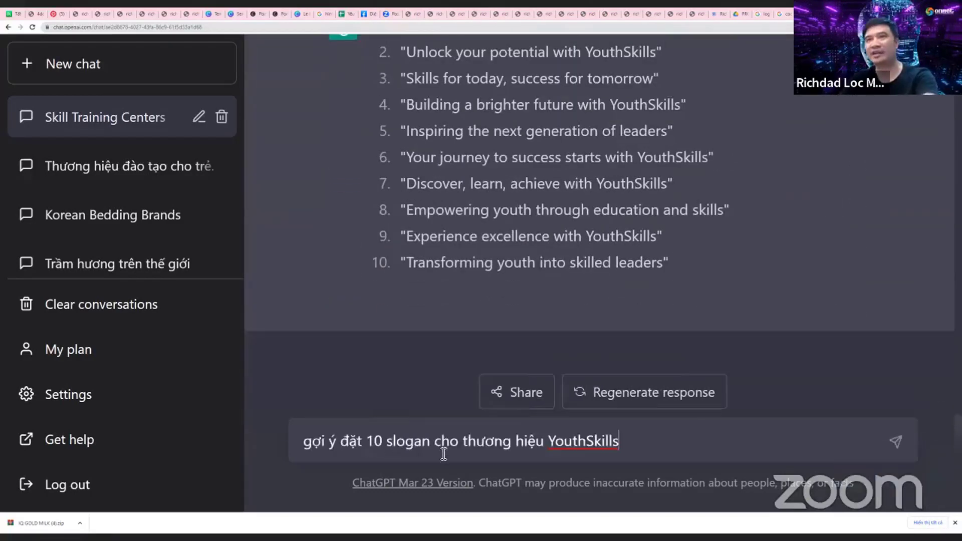
Add "4 từ" to the end of the pasted prompt and send it
text(5)
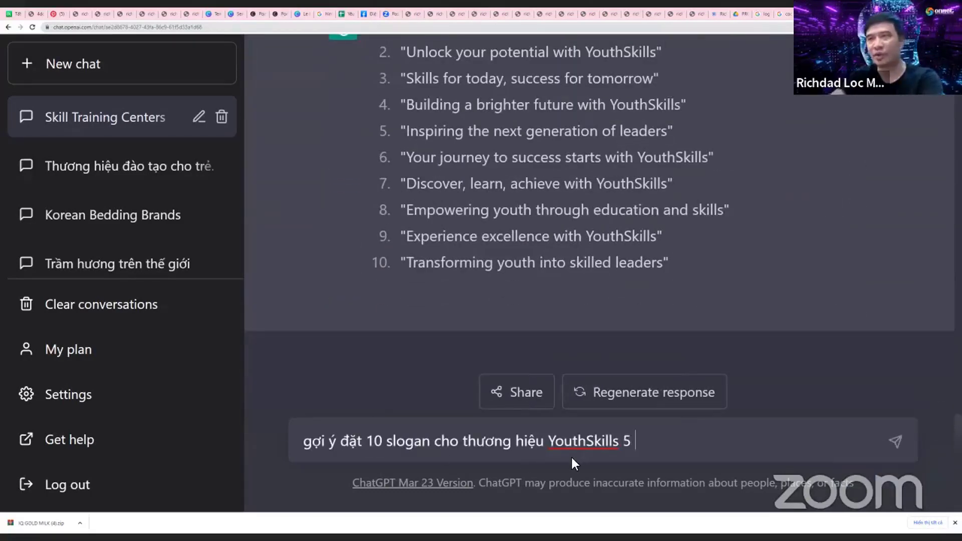
key(BackSpace)
text(4 từ)
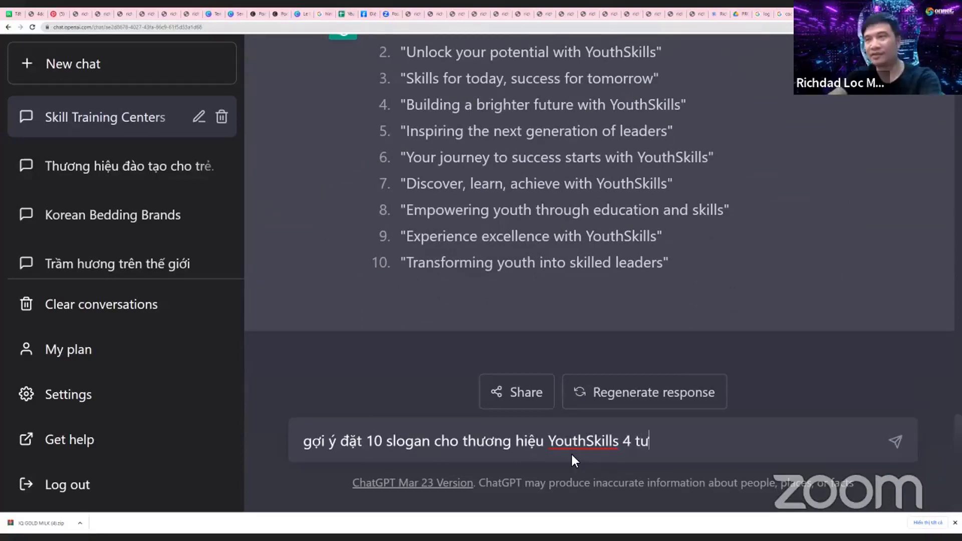
key(Return)
text(\)
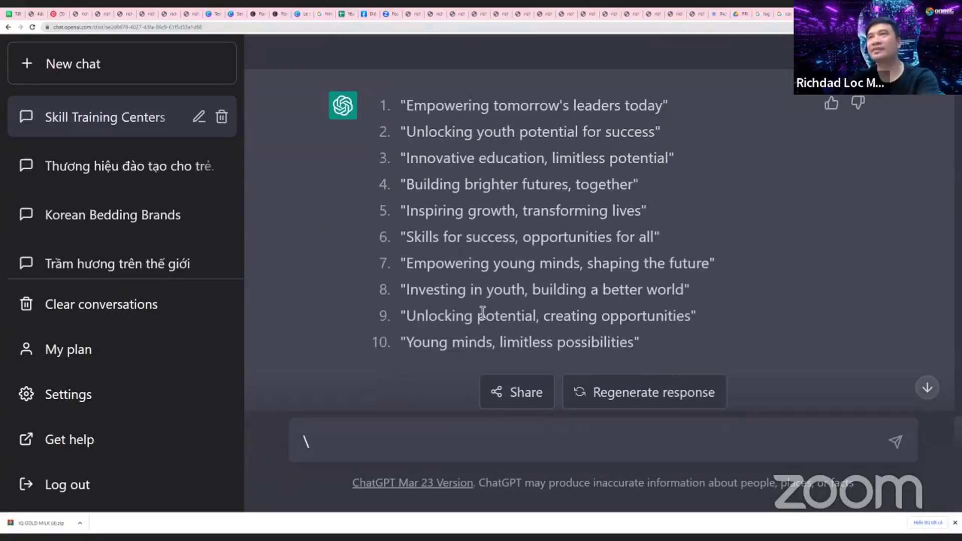
Review the four-word slogans and copy the phrase "transforming lives" from slogan 5
scroll(483, 313, up, 5)
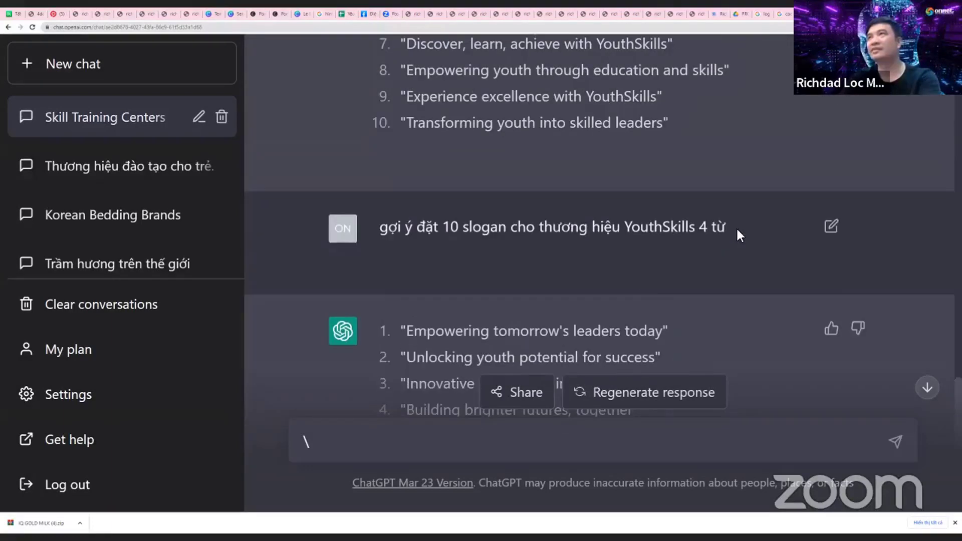
drag(736, 227, 603, 242)
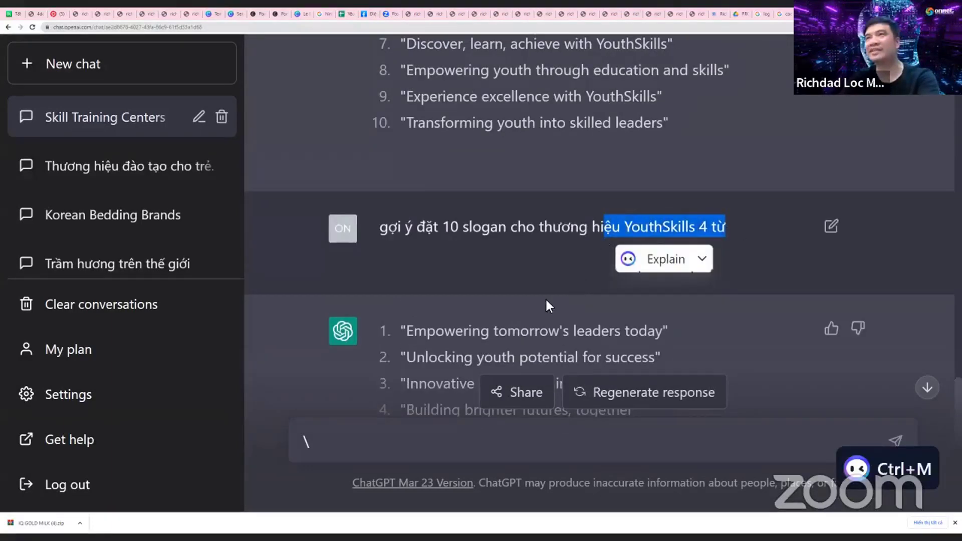
scroll(521, 280, down, 3)
click(490, 244)
scroll(551, 240, up, 1)
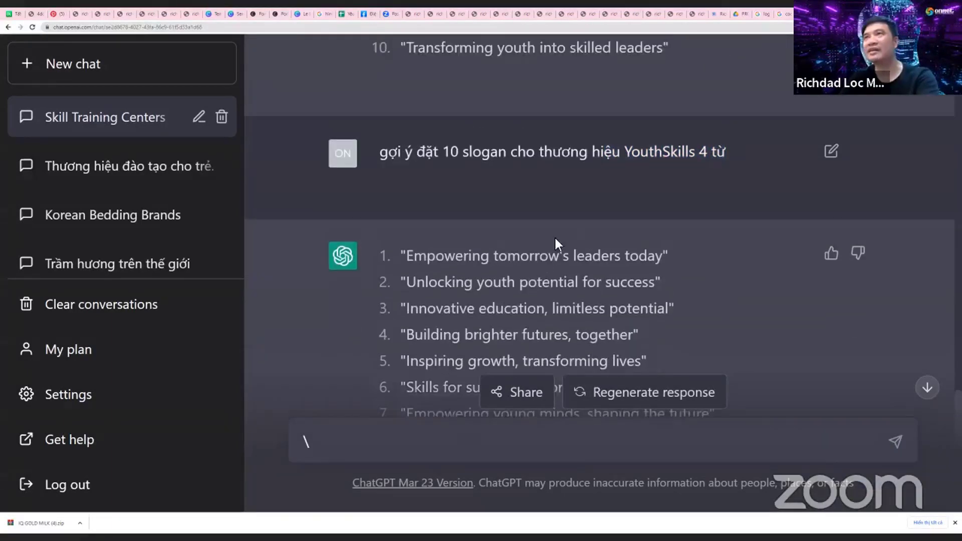
scroll(555, 241, down, 3)
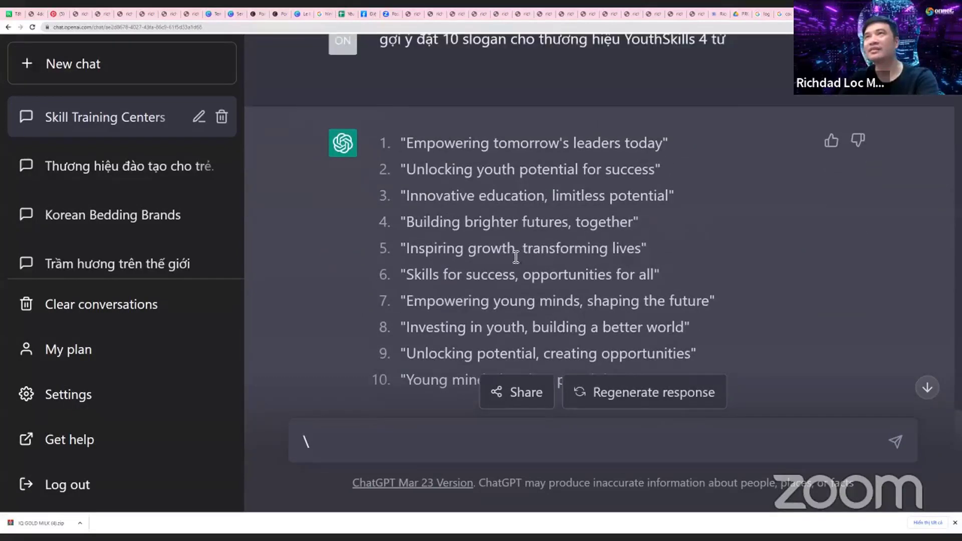
drag(518, 248, 414, 252)
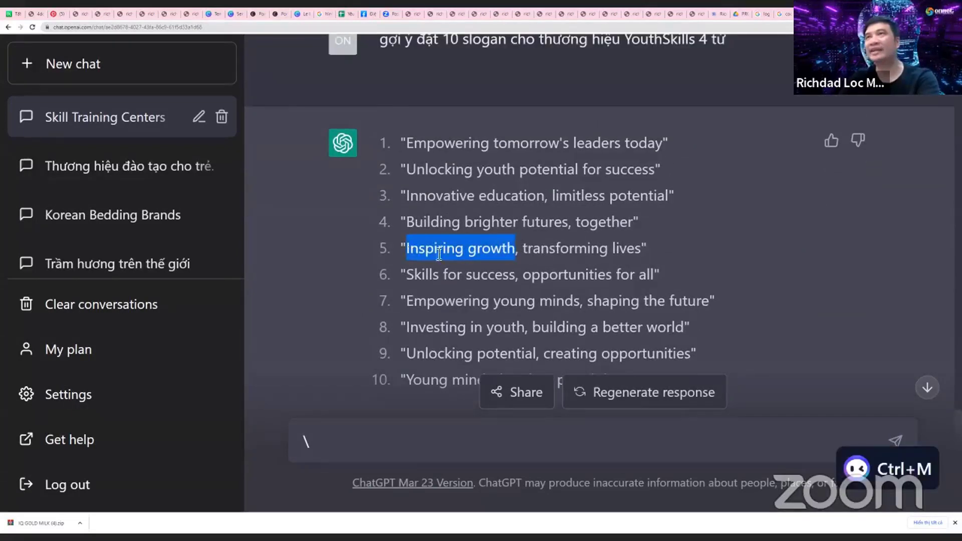
drag(644, 249, 526, 254)
key(ctrl+c)
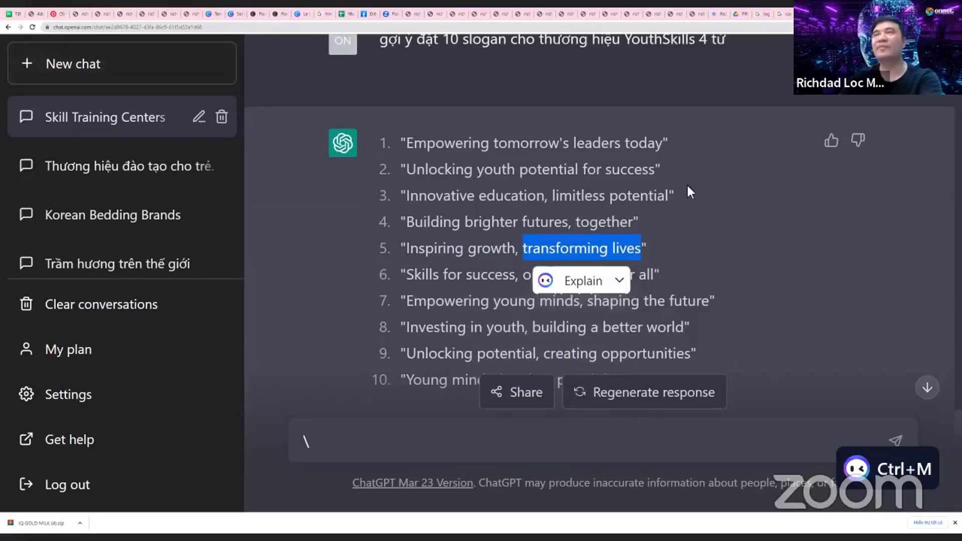
Switch to Canva, replace "product" with the copied "transforming lives", and scale it to one line at about size 29.9 beneath YouthSkills
click(237, 18)
click(537, 315)
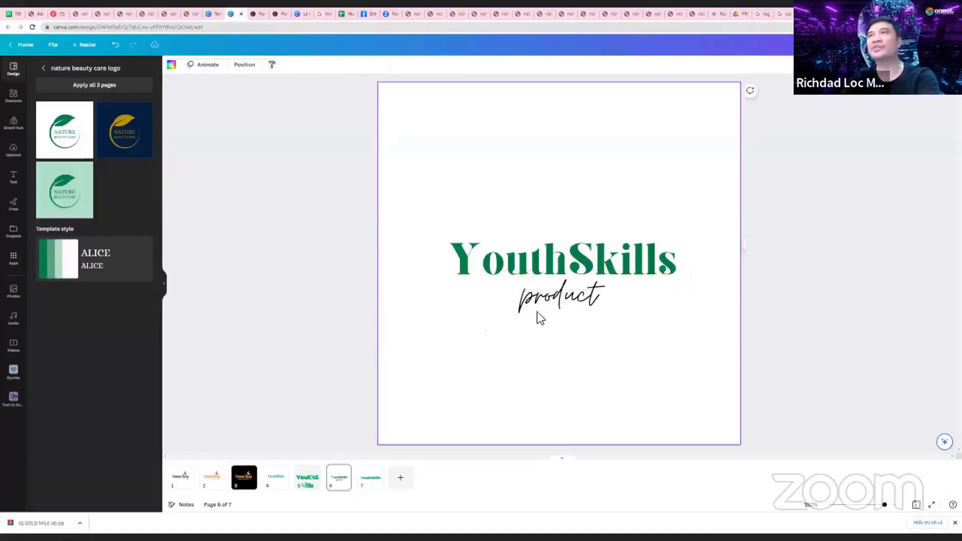
click(551, 308)
double_click(549, 300)
key(ctrl+v)
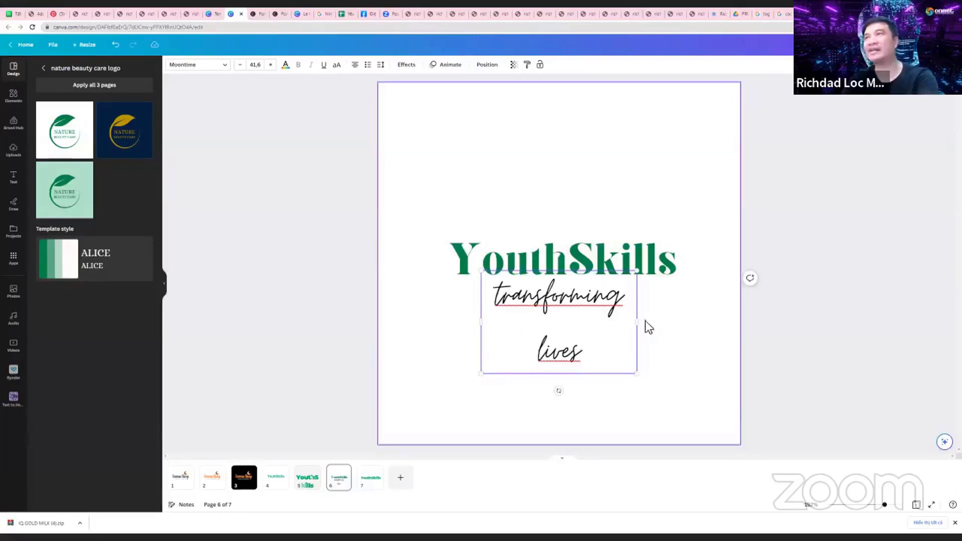
drag(637, 323, 720, 324)
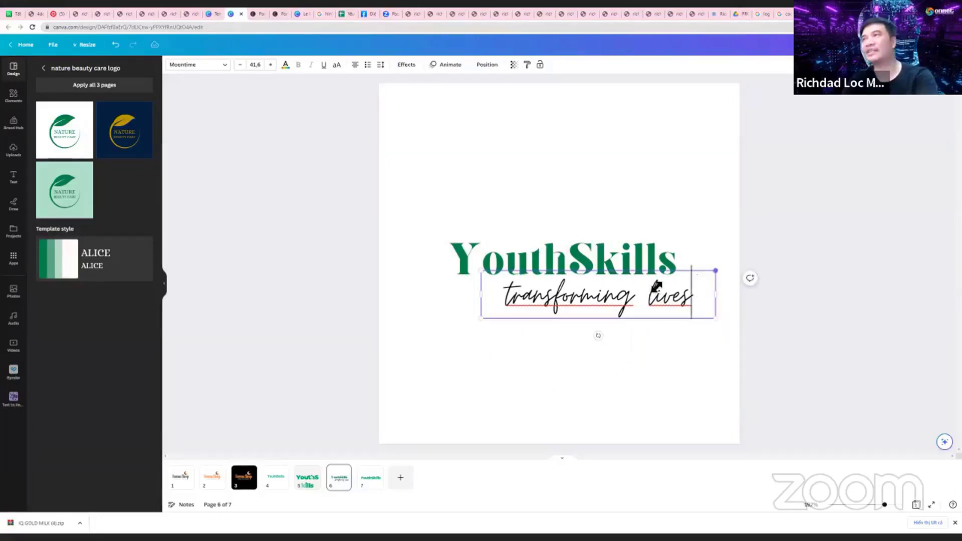
drag(716, 270, 618, 293)
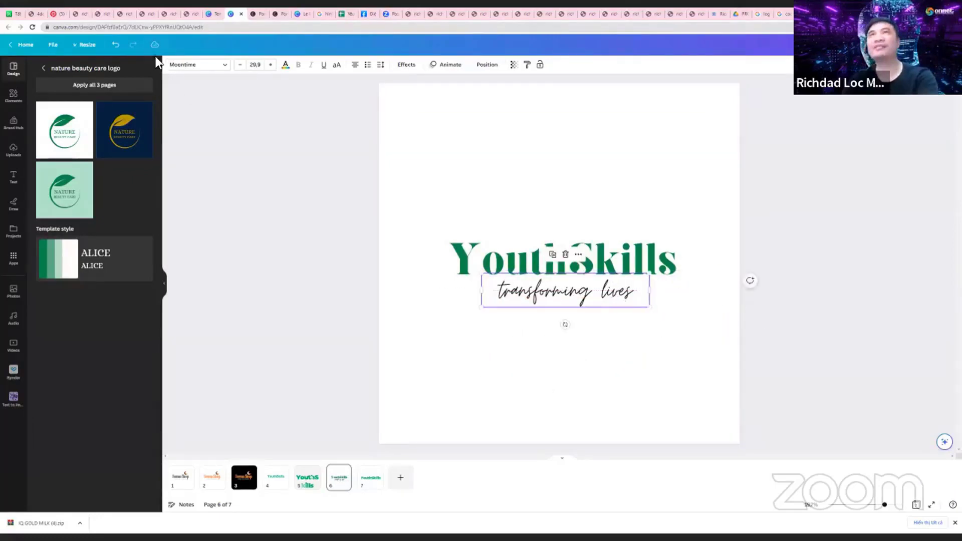
Set the tagline's font to Canva Sans and shrink it to about size 19.1 so it fits on one line
click(181, 67)
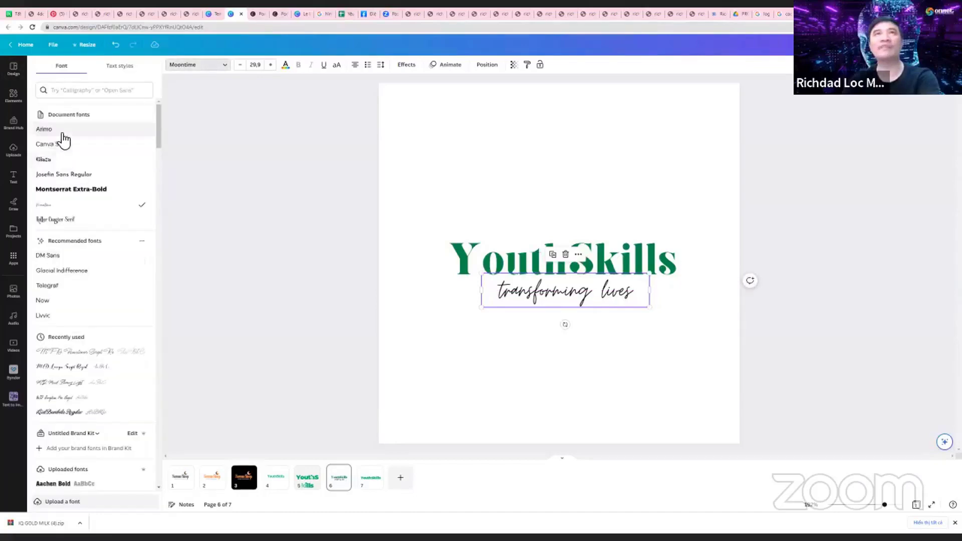
click(59, 145)
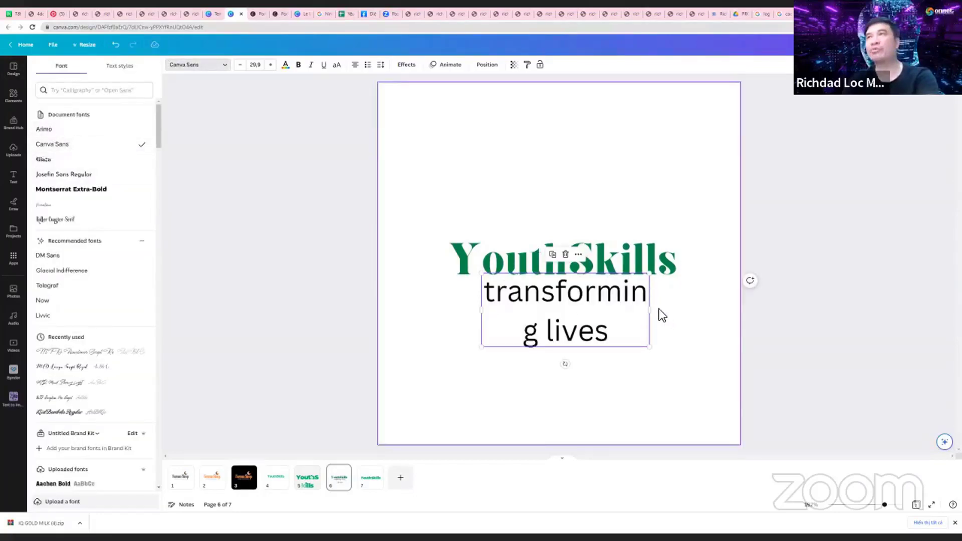
drag(694, 313, 652, 293)
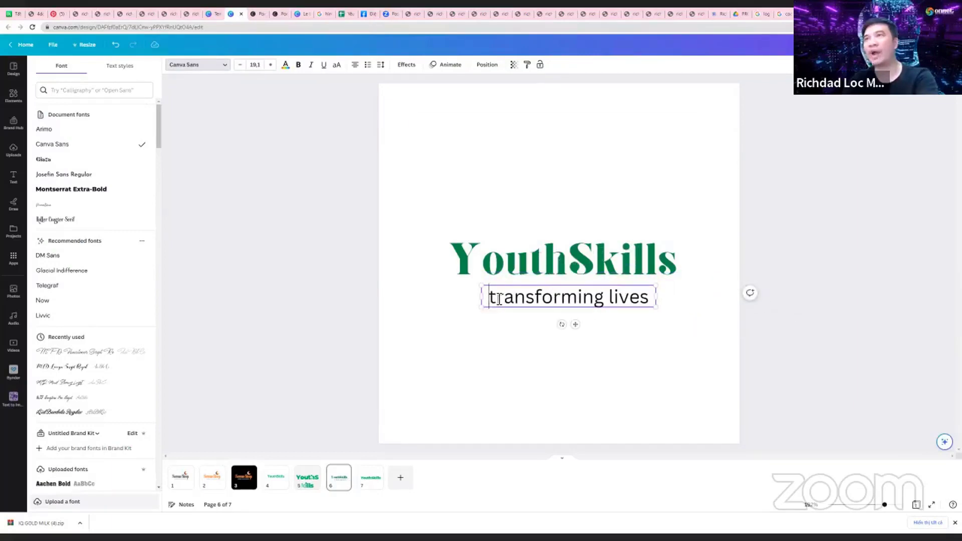
Reword the tagline as "Transforming Life" with both words capitalized
drag(497, 298, 490, 300)
text(T)
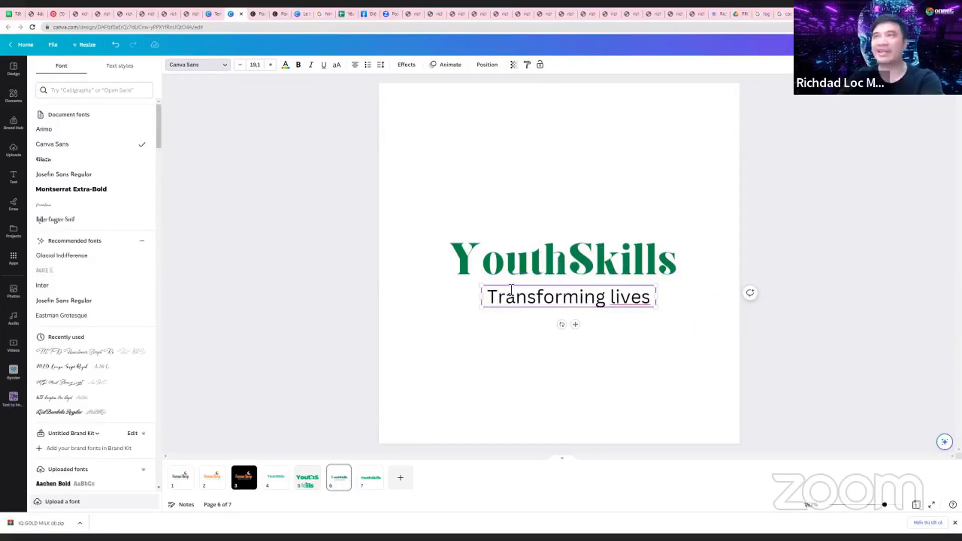
mouse_move(616, 299)
mouse_down()
mouse_move(642, 300)
mouse_move(612, 299)
mouse_up()
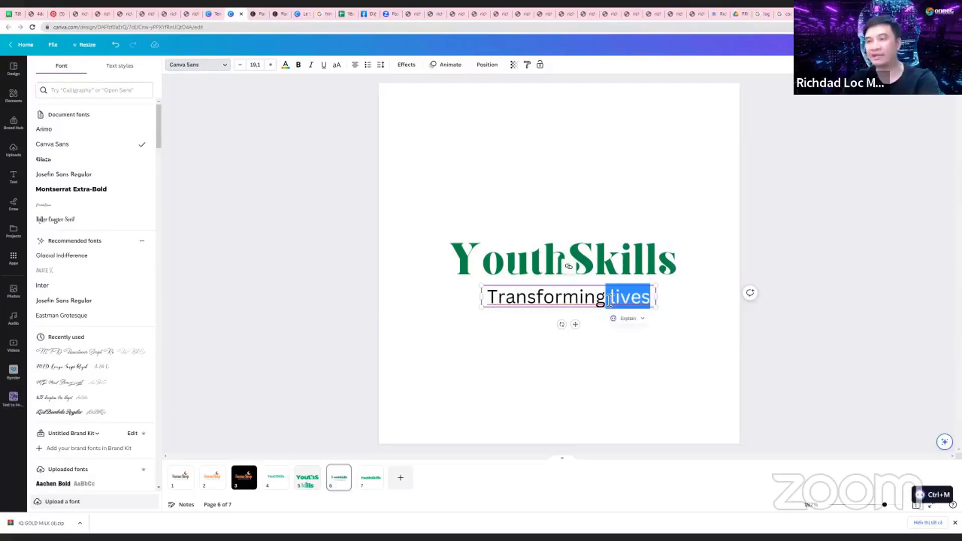
text(Life)
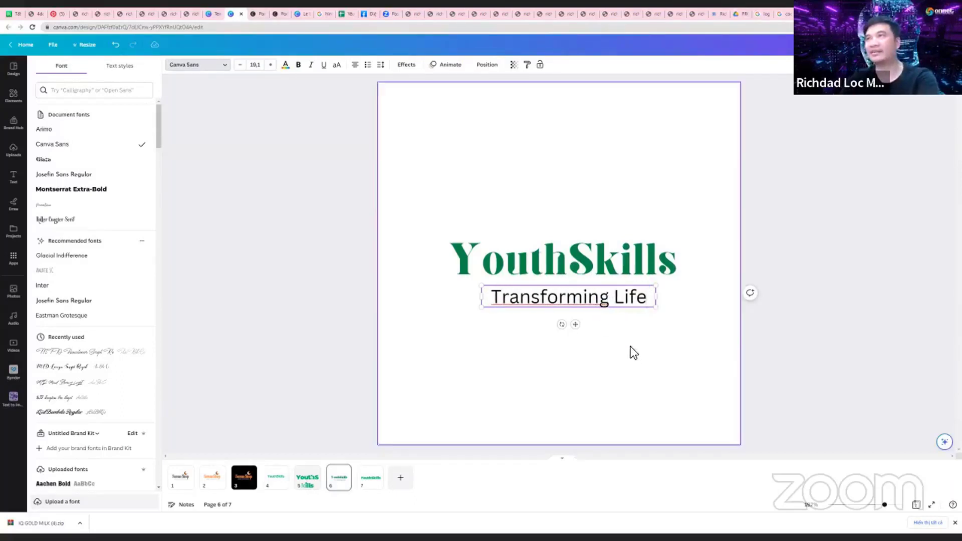
Reduce the tagline to about size 17.6, move it closer under YouthSkills, and set its font to Eastman Grotesque
click(630, 347)
mouse_move(616, 296)
mouse_down()
mouse_move(646, 291)
mouse_move(614, 304)
mouse_up()
click(603, 301)
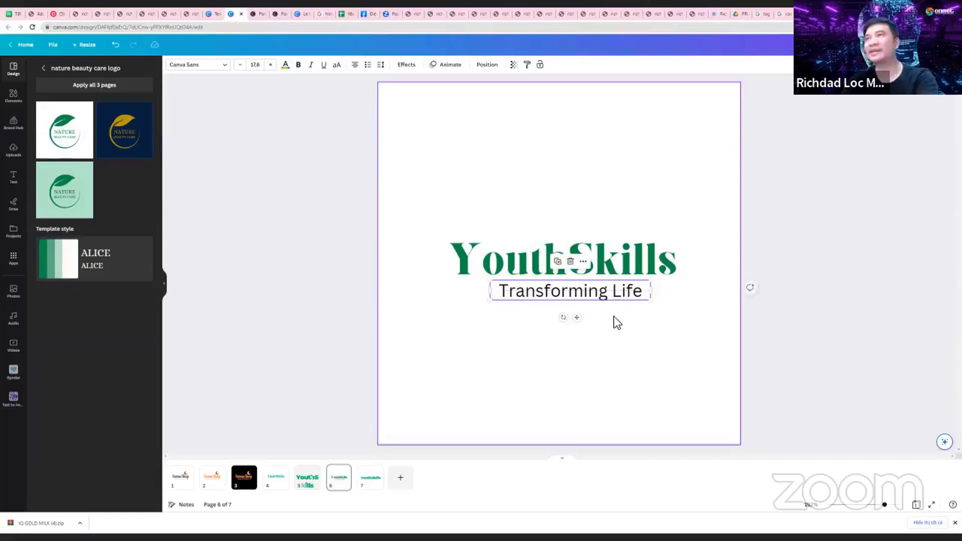
click(196, 71)
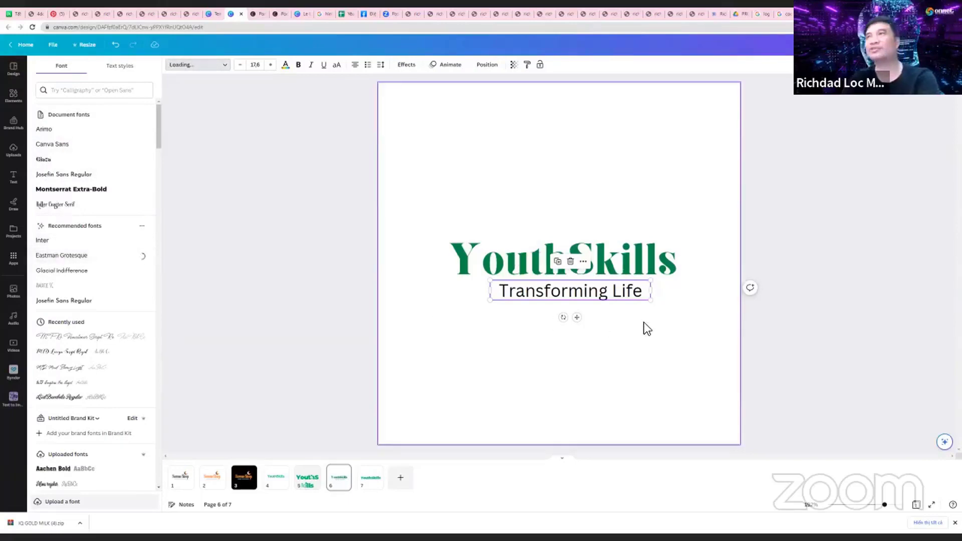
mouse_move(627, 306)
mouse_down()
mouse_move(606, 290)
mouse_move(623, 313)
mouse_move(681, 341)
mouse_move(620, 317)
mouse_up()
Add the "Transforming Life" tagline to page 7 at about size 23.5, centered beneath the bold YouthSkills wordmark
click(376, 476)
text(Transforming Life)
click(680, 341)
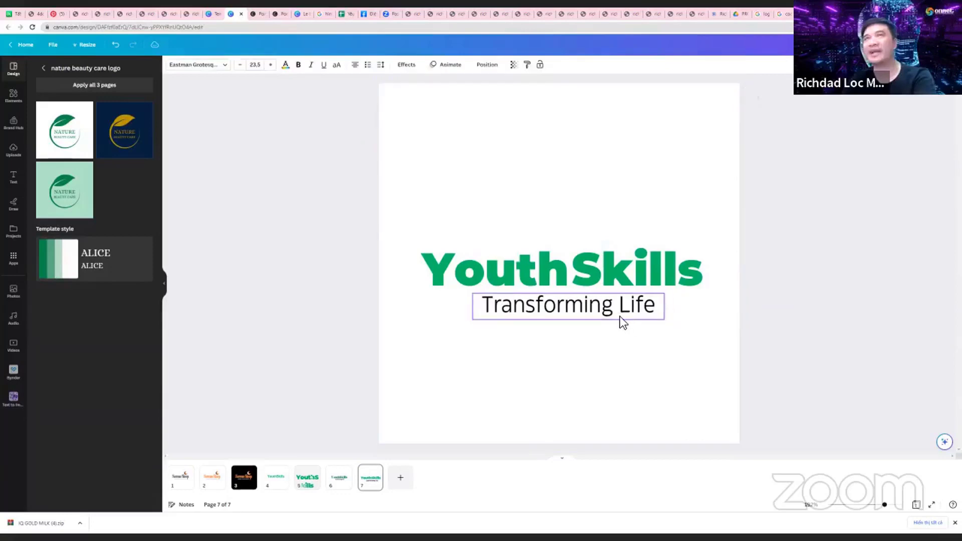
click(468, 275)
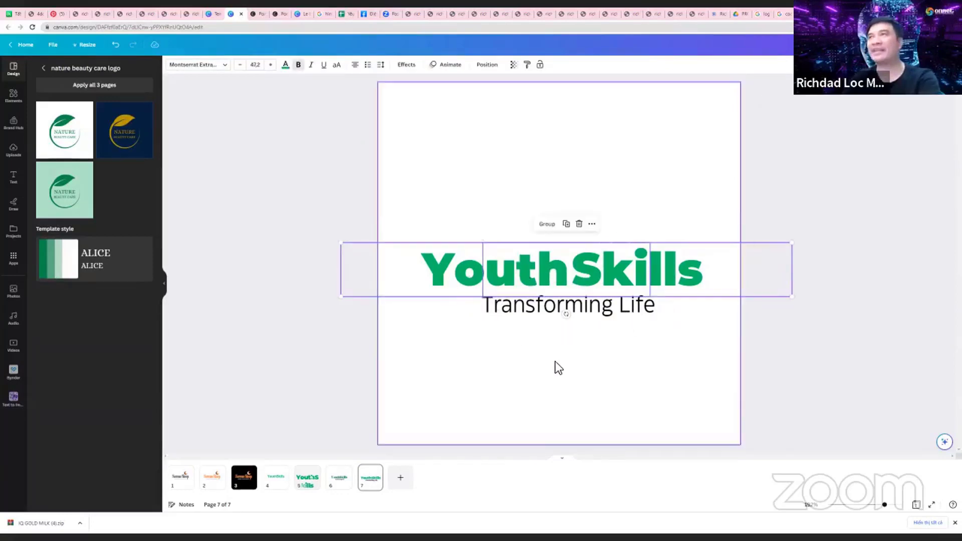
click(227, 145)
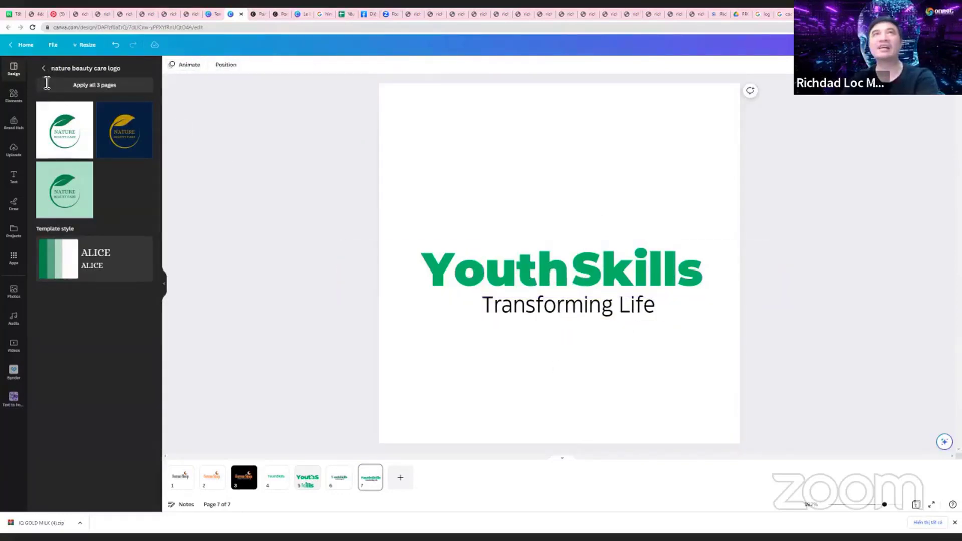
Open the elements library and replace the search term "moon" with "trê"
click(43, 67)
click(20, 95)
click(77, 70)
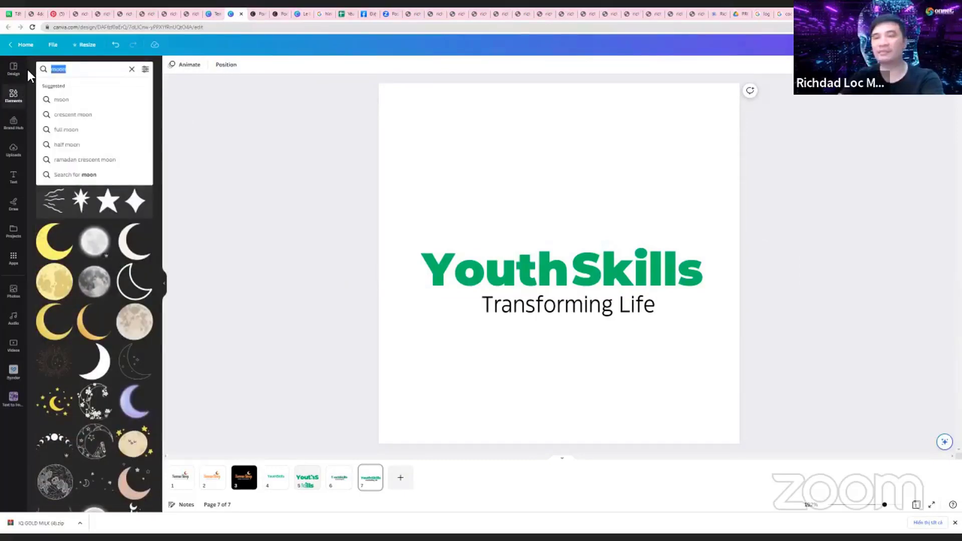
text(trê)
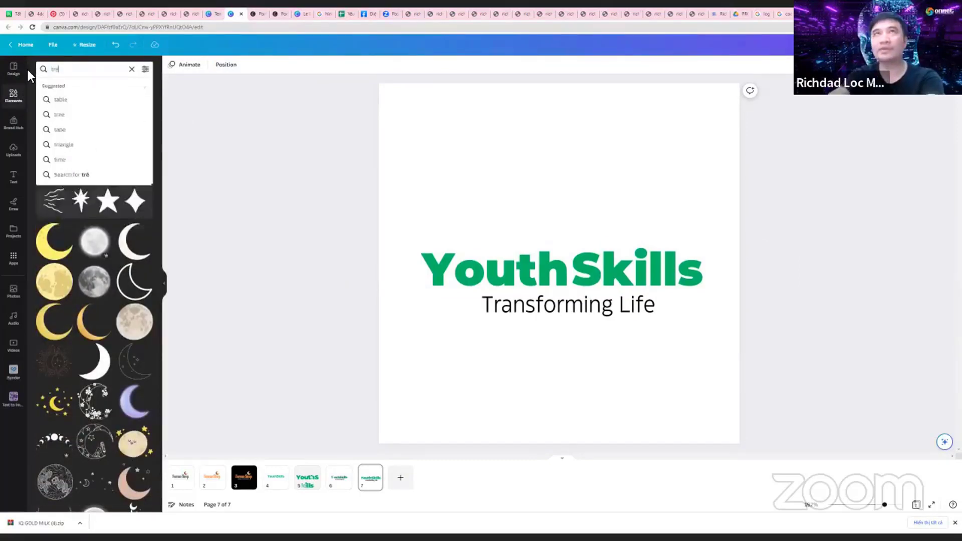
Switch to Google Translate, translate "mầm cây" from Vietnamese to English, and copy the translation "chit"
key(alt+Tab)
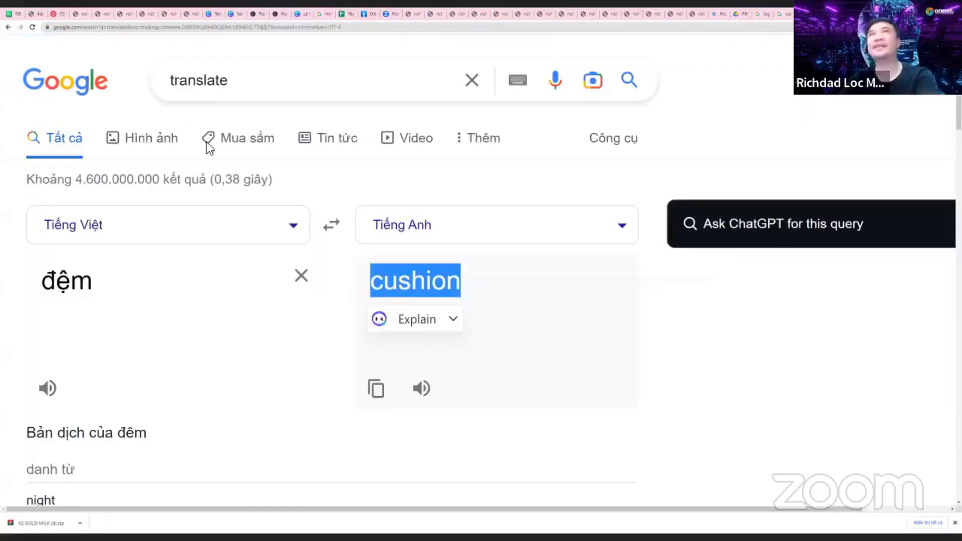
double_click(137, 281)
text(mâmf cva=)
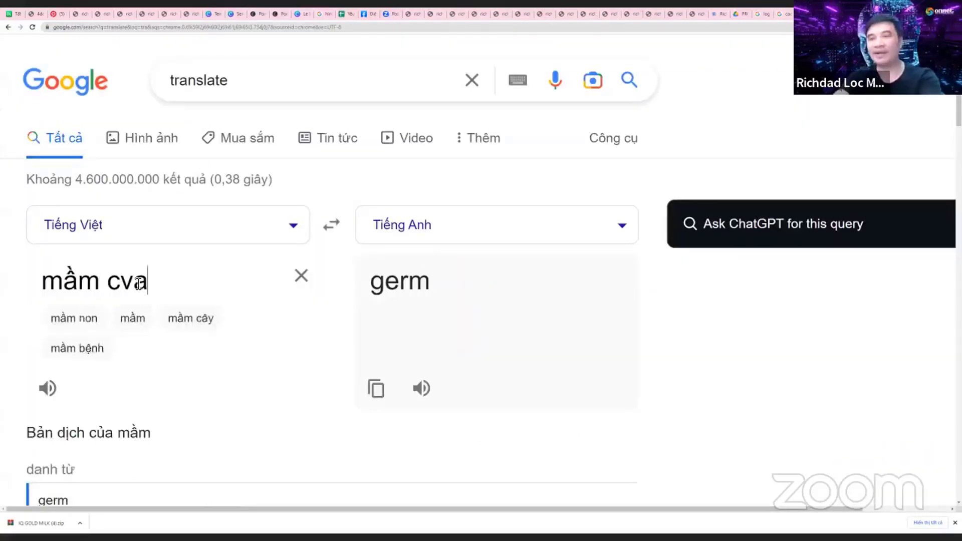
key(BackSpace)
key(BackSpace)
key(BackSpace)
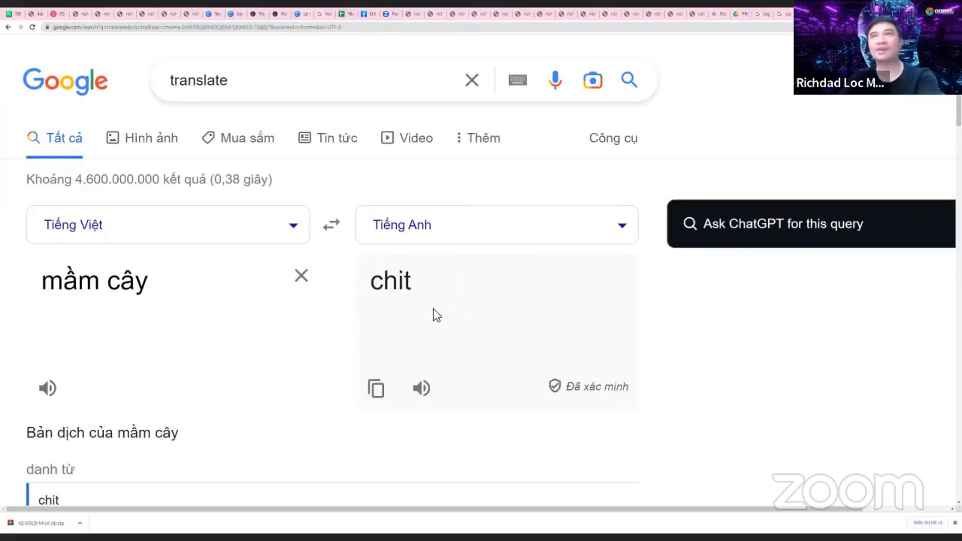
double_click(394, 281)
key(ctrl+c)
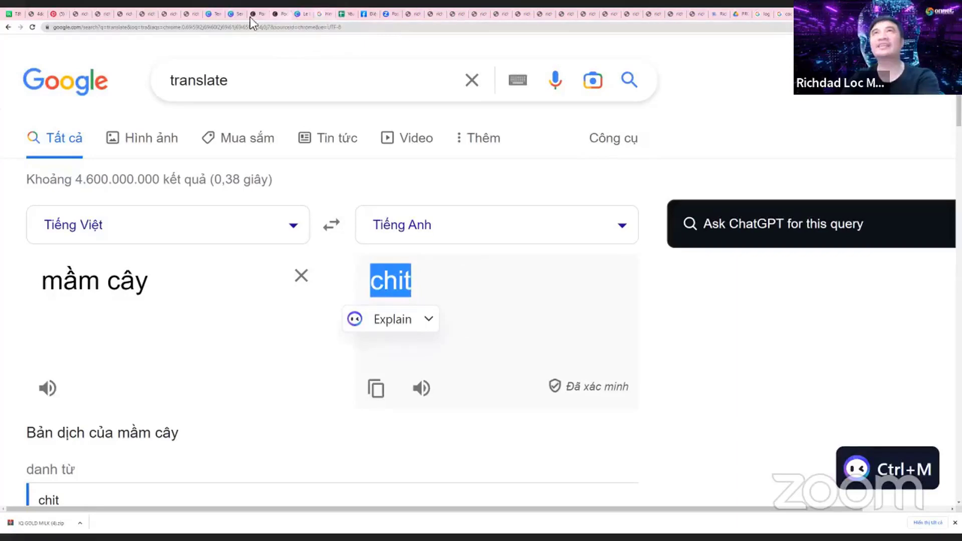
Return to Canva and search the graphic elements for the copied word "chit"
click(235, 14)
click(88, 69)
key(ctrl+v)
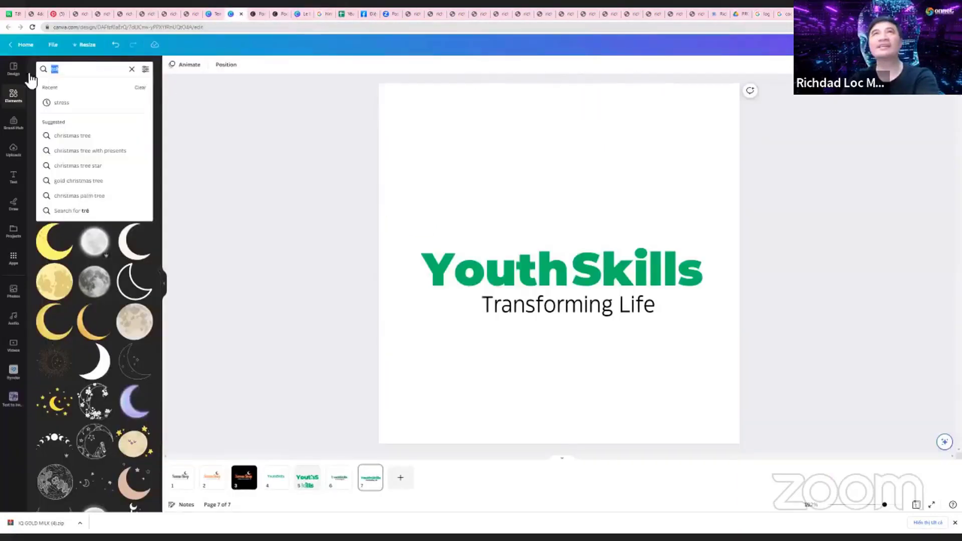
key(Return)
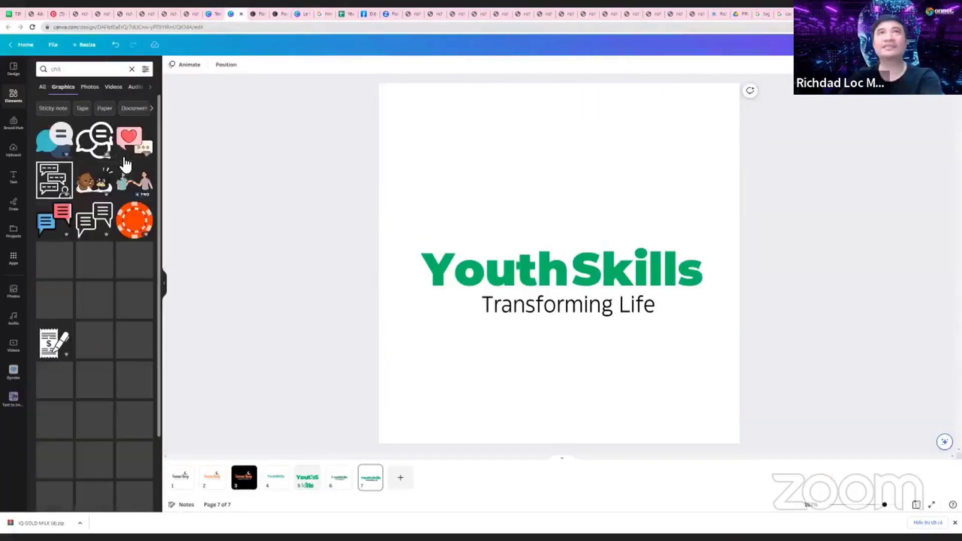
Search the graphic elements for "nature"
click(70, 70)
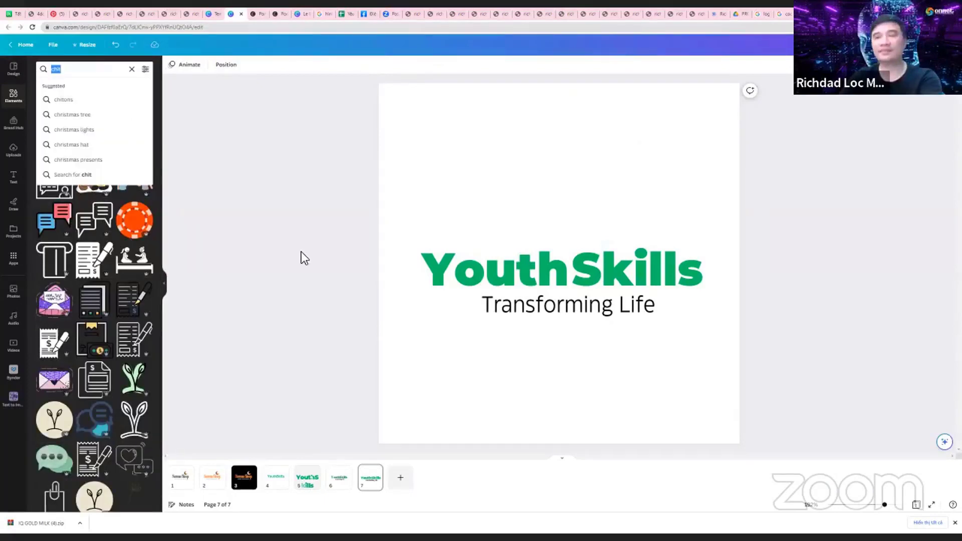
text(nat)
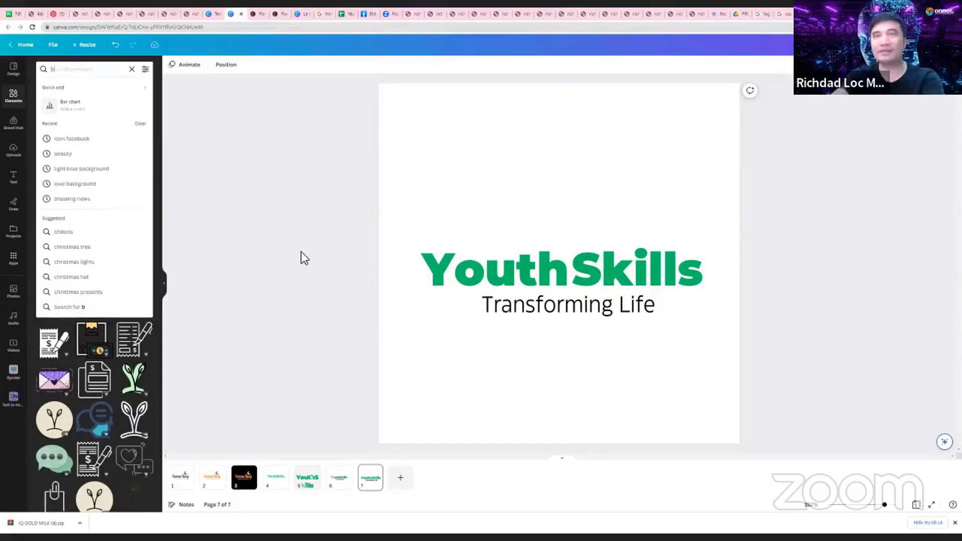
text(ure)
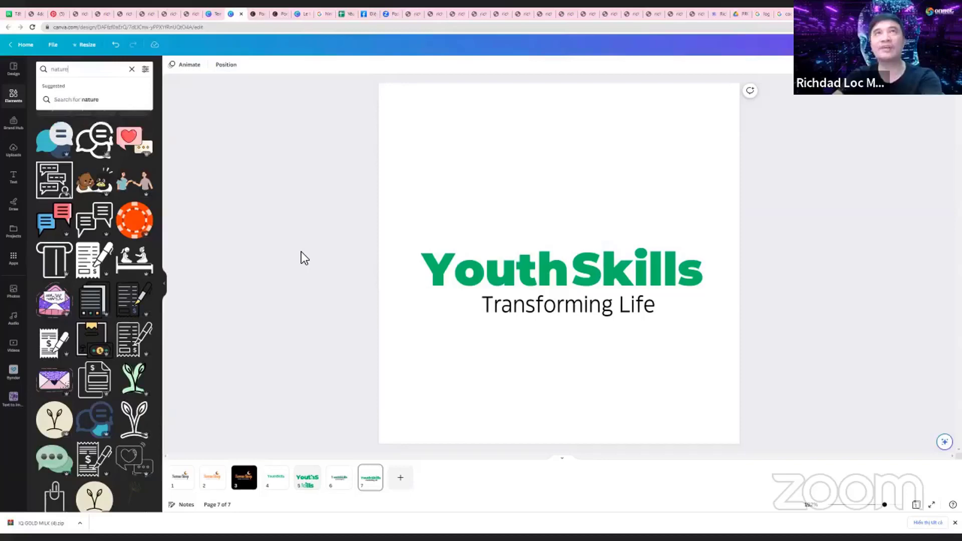
key(Return)
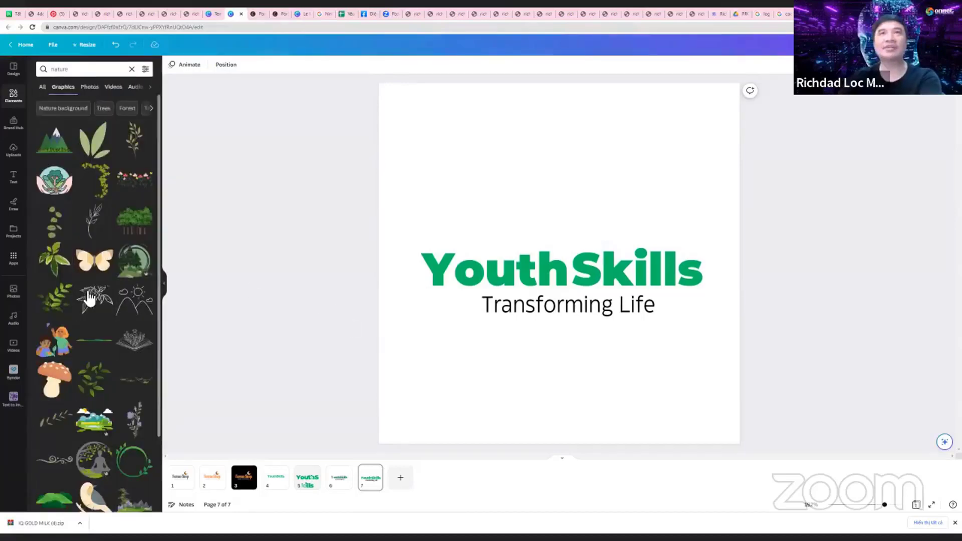
Add the green two-leaf sprout graphic from the nature results to page 7, shrink it, and place it above the wordmark
scroll(94, 298, down, 2)
scroll(95, 297, down, 7)
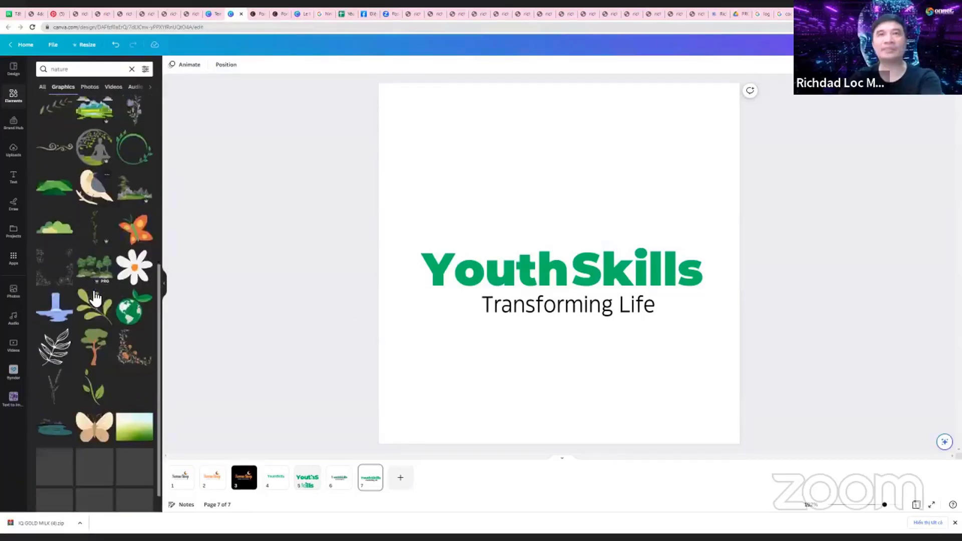
scroll(96, 297, down, 2)
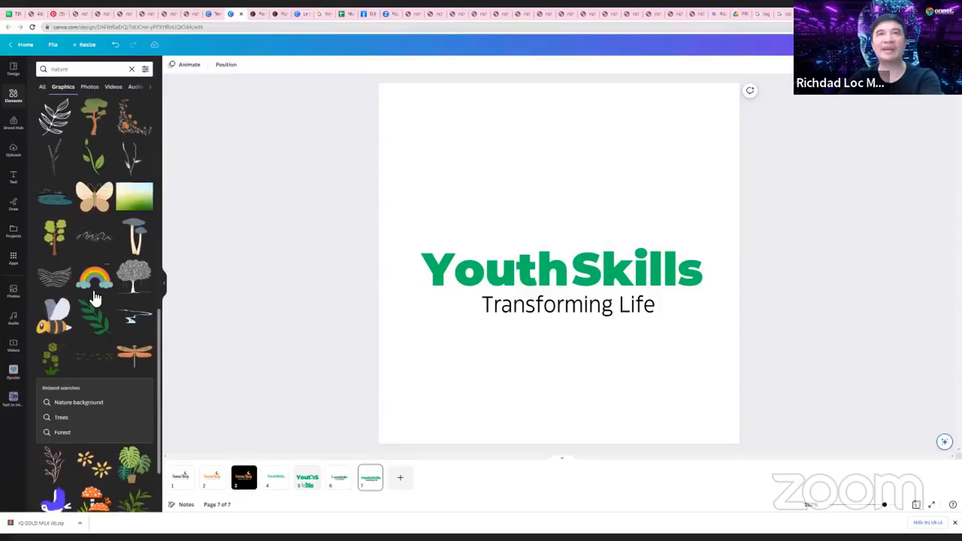
scroll(95, 297, down, 2)
scroll(93, 295, down, 3)
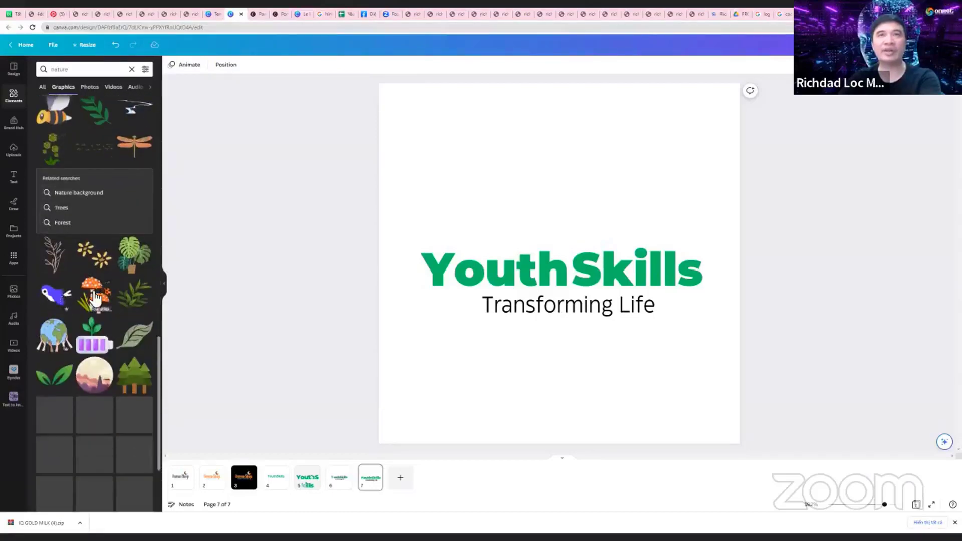
scroll(70, 306, down, 2)
click(67, 307)
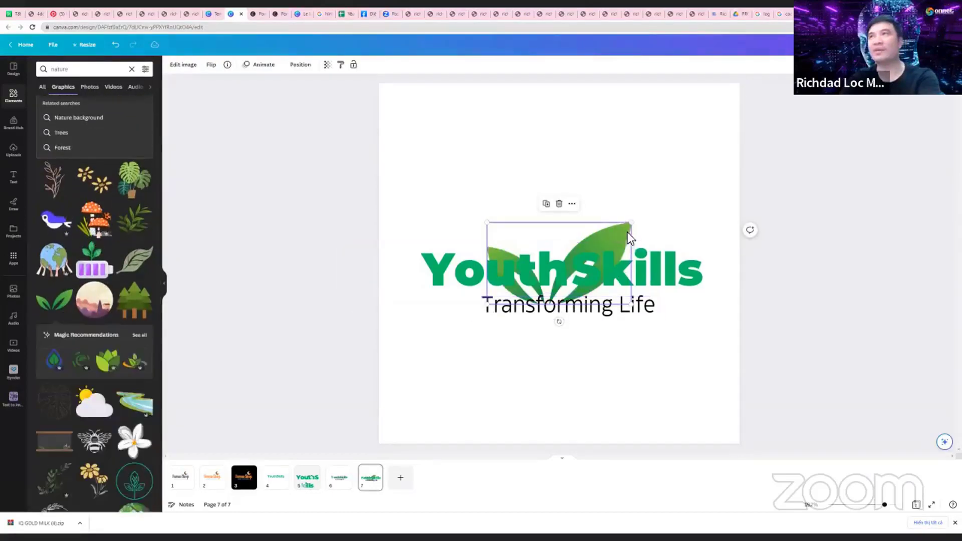
drag(627, 232, 655, 161)
Try a second green leaf-pair graphic from the nature results on page 7, then delete it
scroll(95, 370, down, 1)
scroll(95, 370, down, 5)
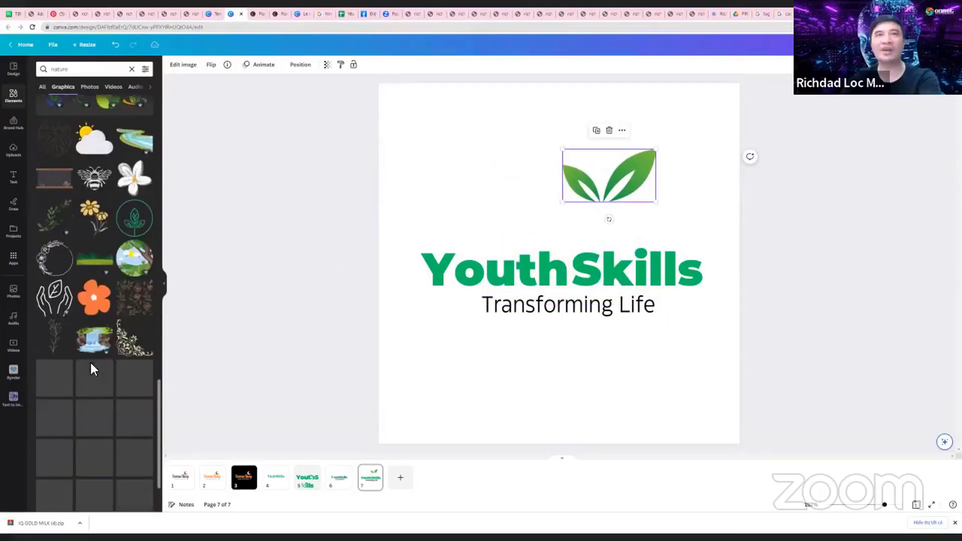
scroll(95, 369, down, 2)
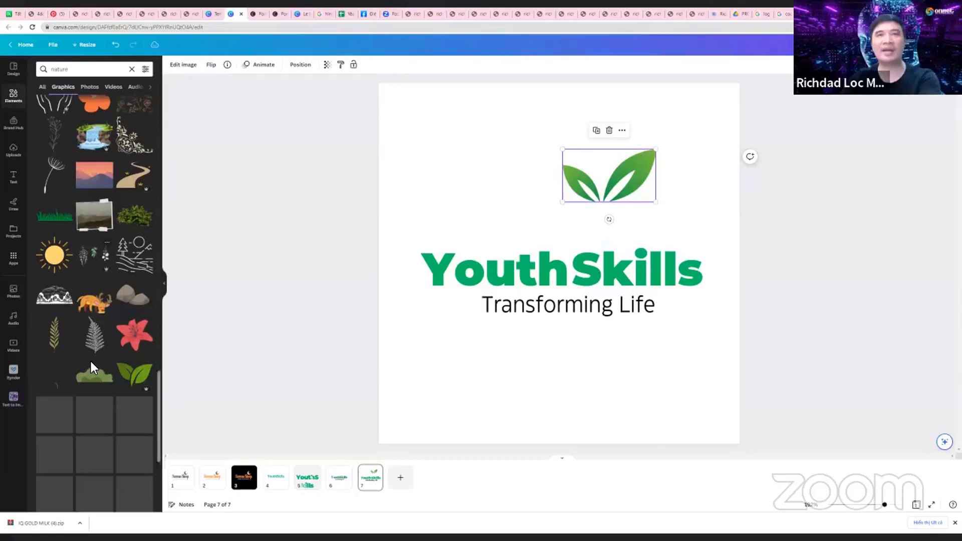
click(135, 386)
drag(618, 165, 525, 154)
key(Delete)
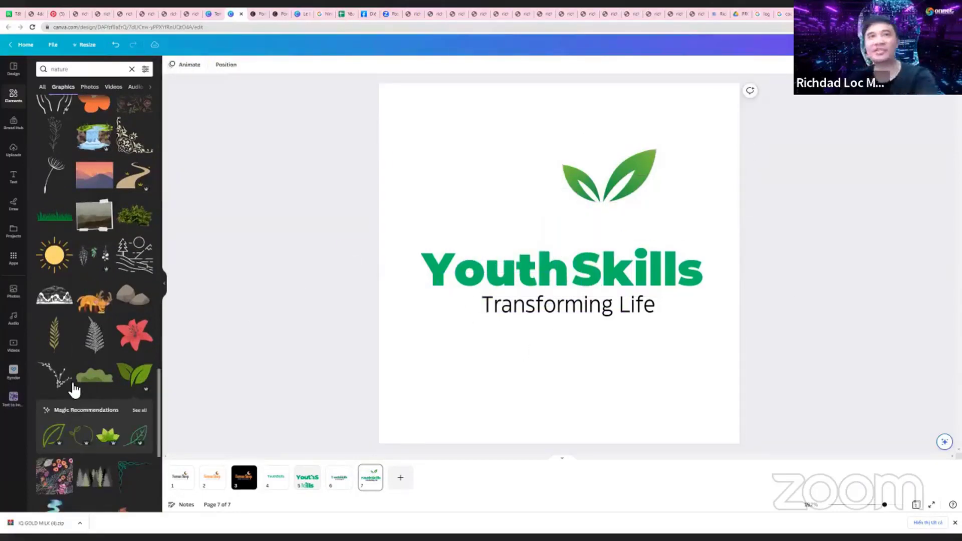
Replace the two-leaf sprout on page 7 with the green lotus-shaped leaf graphic from the full Magic Recommendations list
scroll(71, 386, down, 3)
click(142, 262)
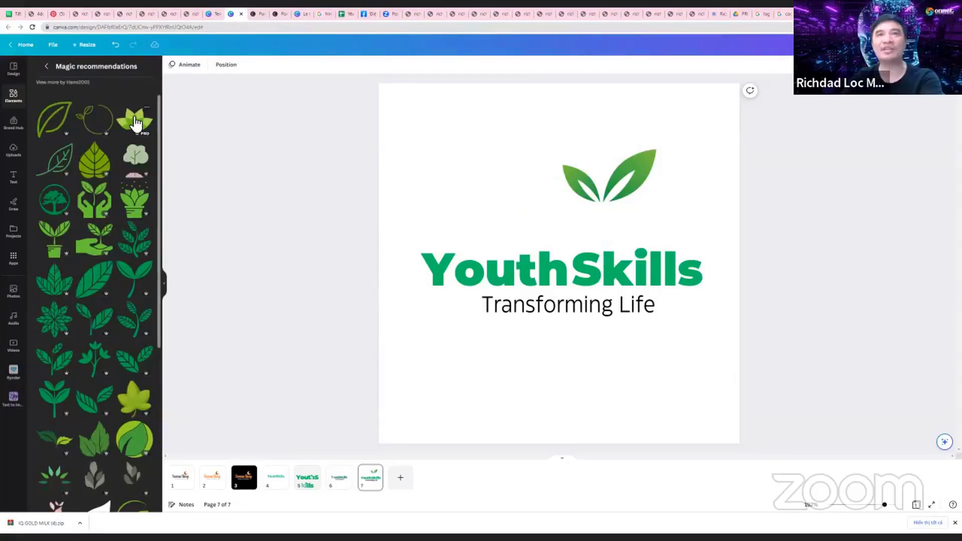
drag(294, 203, 587, 239)
drag(556, 270, 578, 362)
click(642, 151)
key(Delete)
Shrink the lotus leaf graphic, centre it directly above the YouthSkills wordmark, and try another colour for its lightest green
click(601, 346)
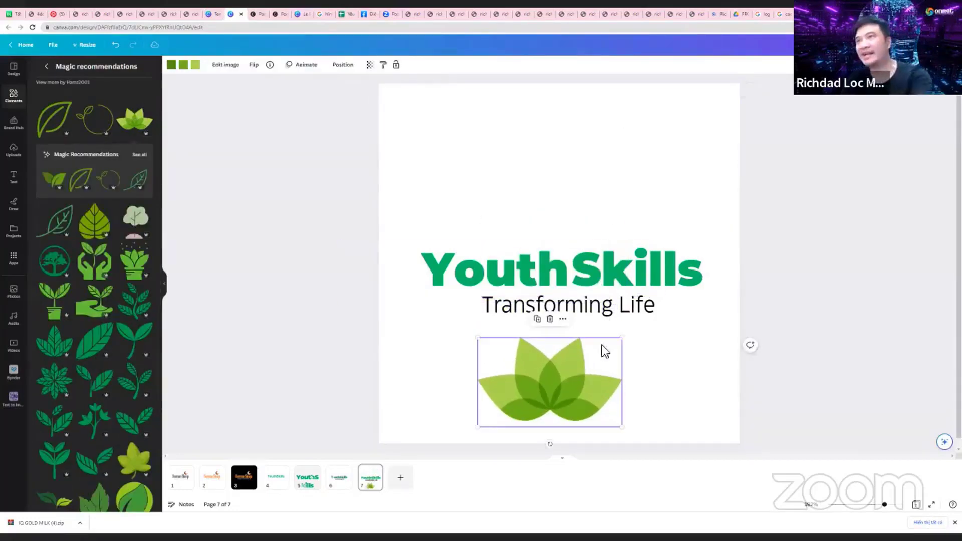
drag(627, 340, 576, 386)
drag(531, 408, 567, 228)
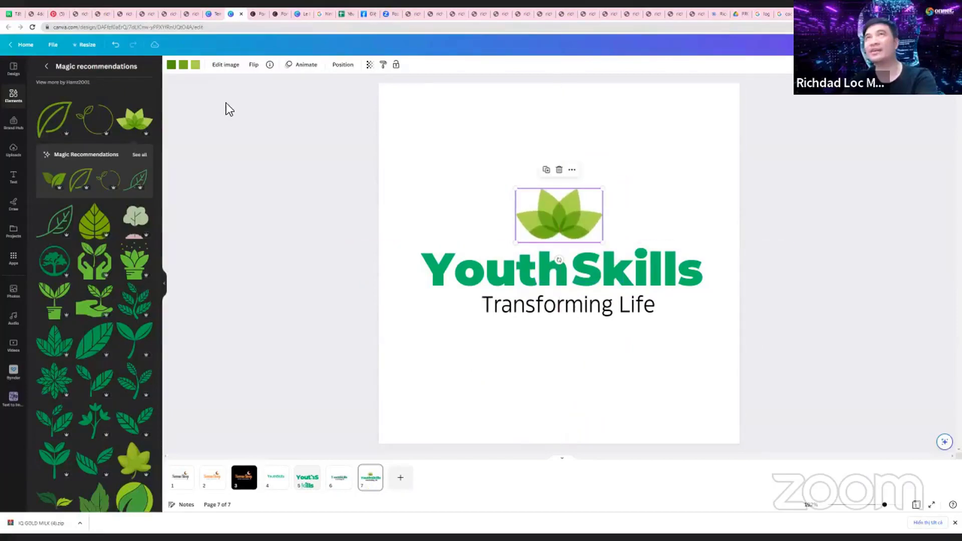
click(195, 65)
click(85, 131)
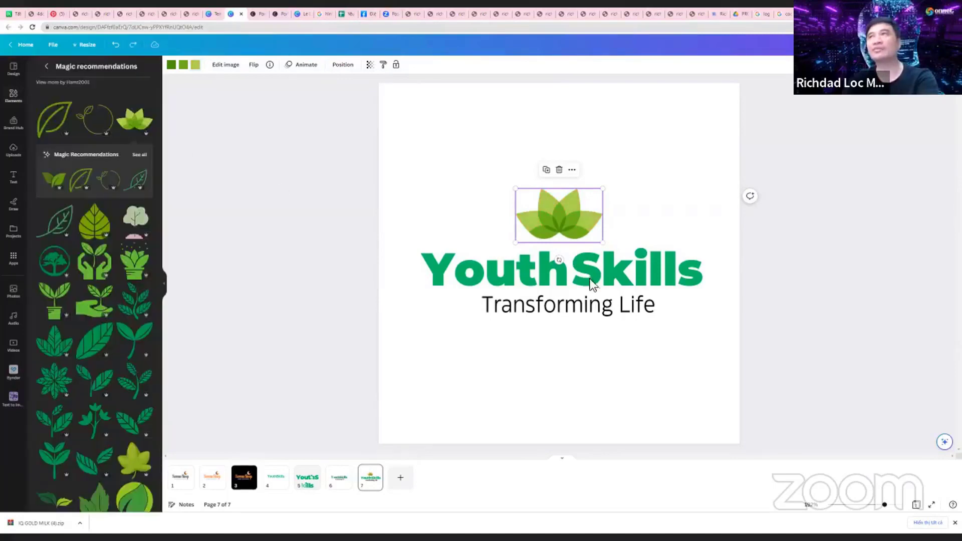
Recolour the word "Youth" on page 7 with a custom darker green
click(513, 273)
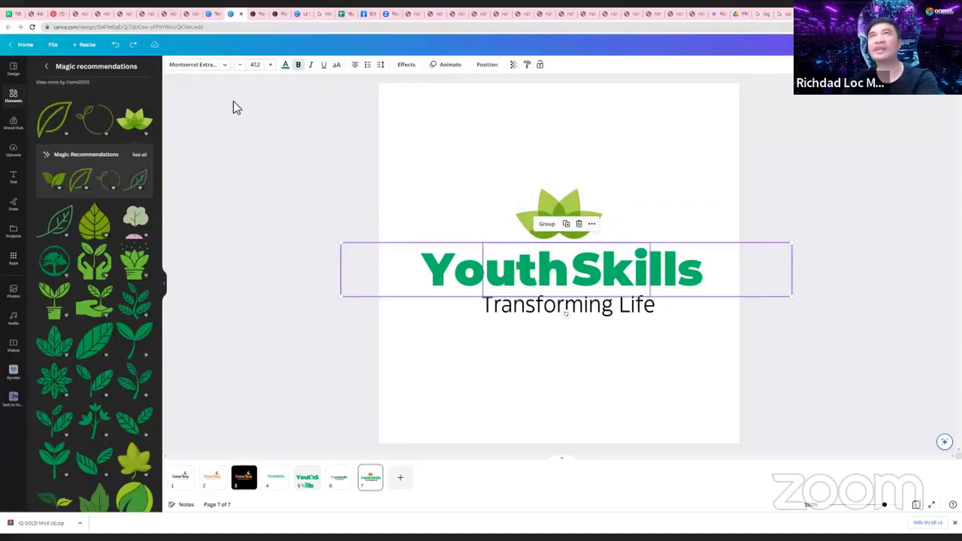
click(429, 263)
click(285, 65)
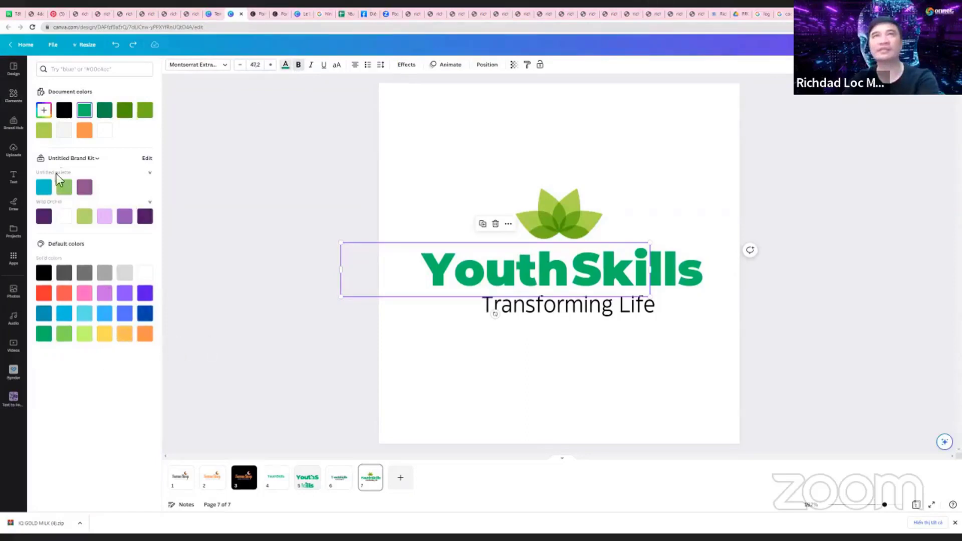
click(44, 111)
drag(145, 137, 142, 145)
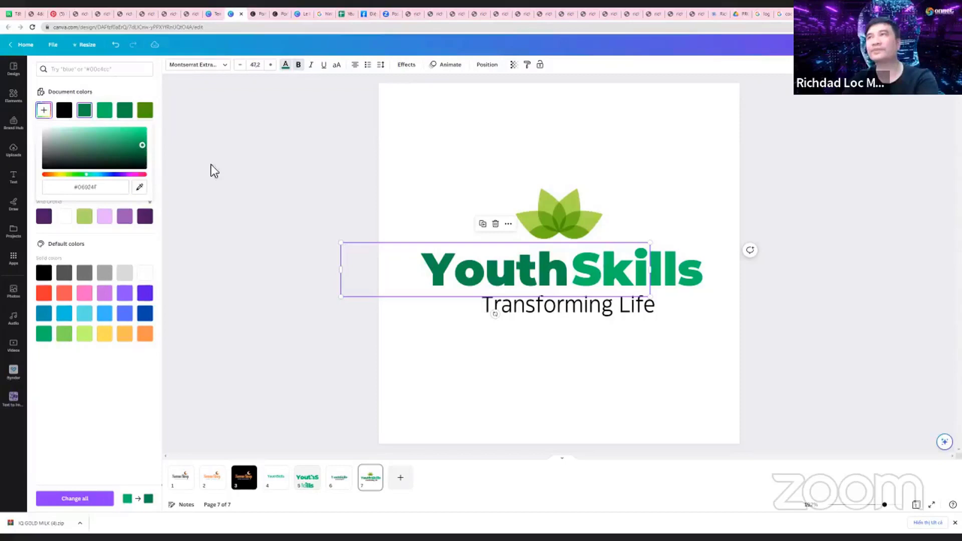
Recolour the word "Skills" on page 7 with the orange from the document colours
click(655, 270)
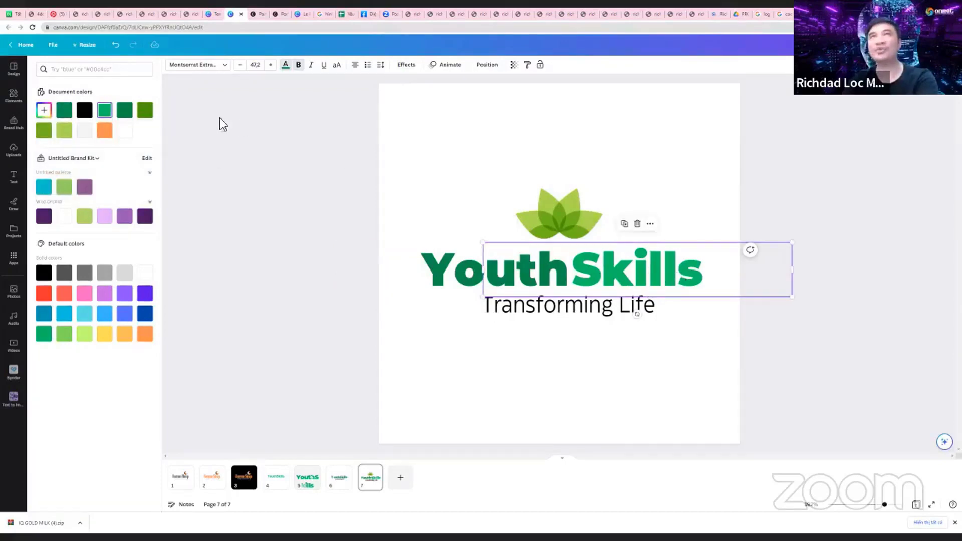
click(110, 127)
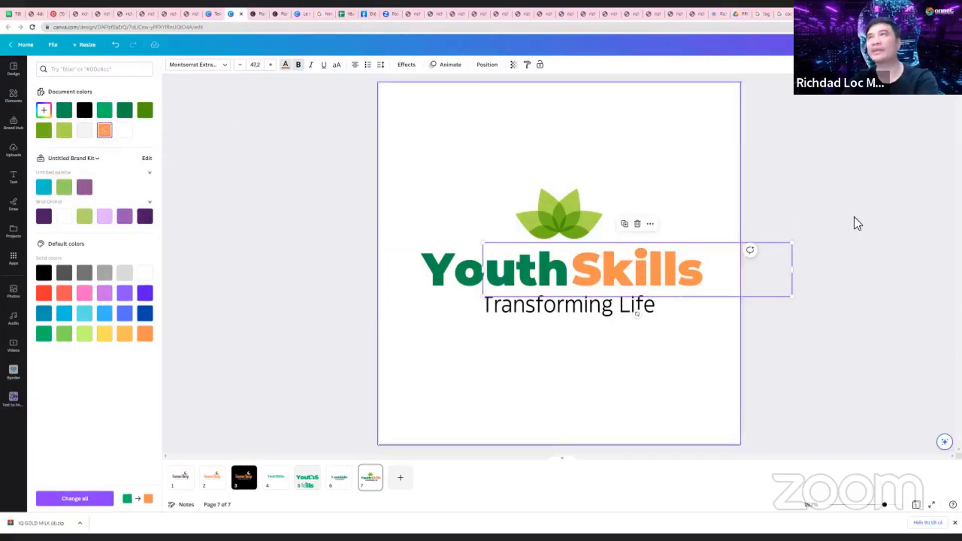
click(876, 195)
Change the darkest tone of the lotus graphic to the dark green from the document colours
click(548, 221)
mouse_move(547, 221)
mouse_down()
mouse_move(552, 213)
mouse_move(543, 213)
mouse_up()
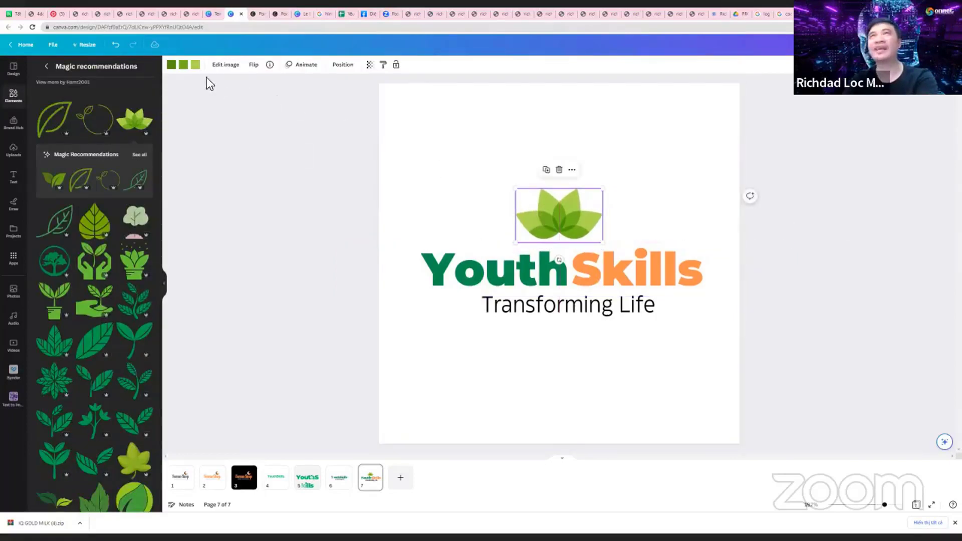
click(171, 65)
click(125, 112)
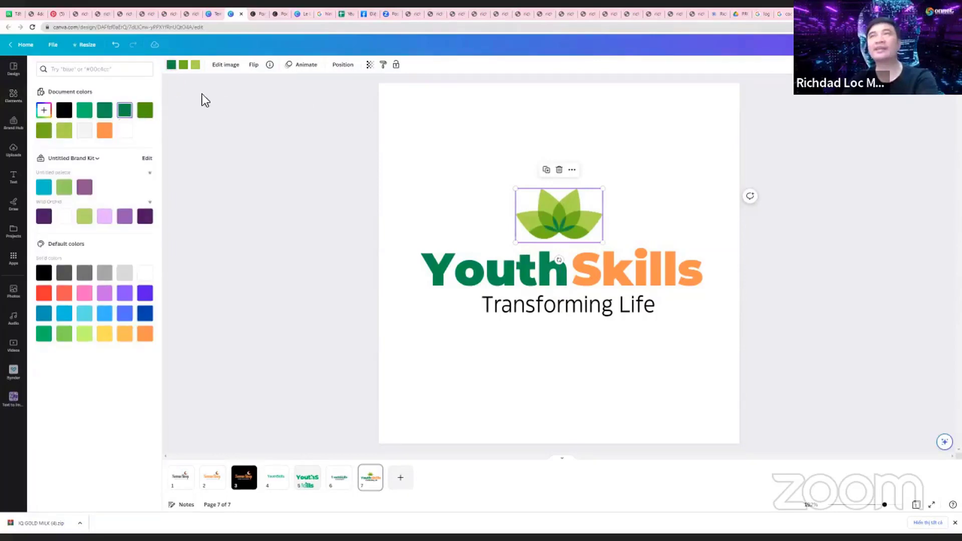
Try orange and dark green on the lotus graphic's middle tone and another green on its light leaves, and undo these trials
click(179, 65)
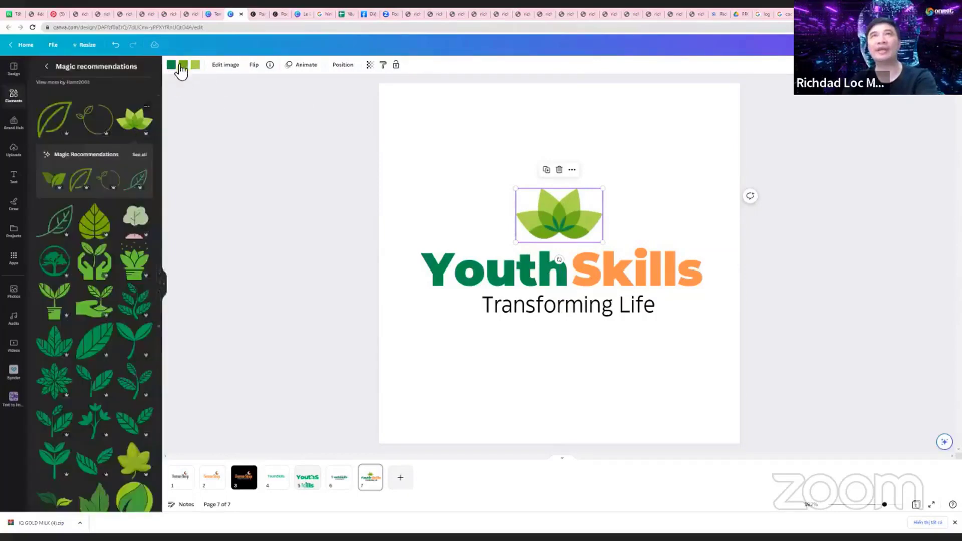
click(186, 65)
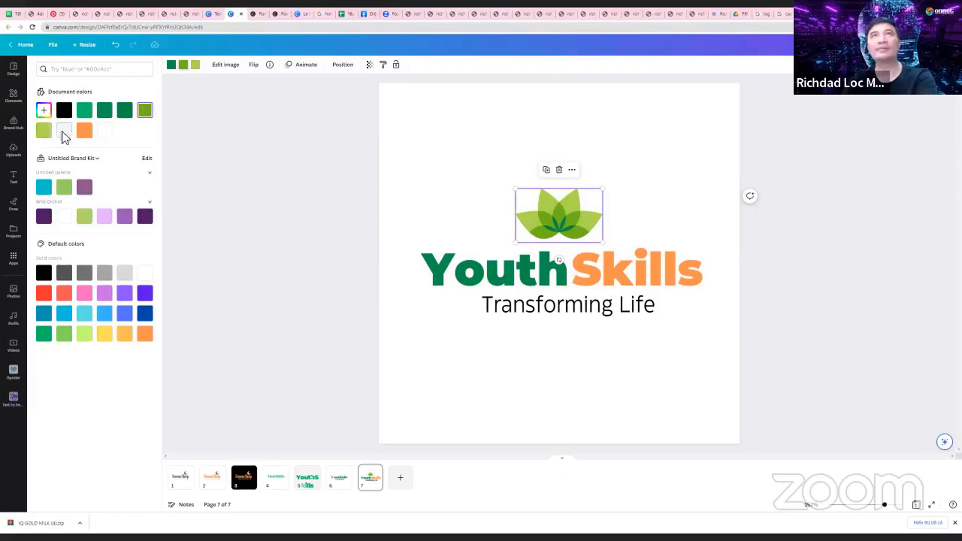
click(84, 131)
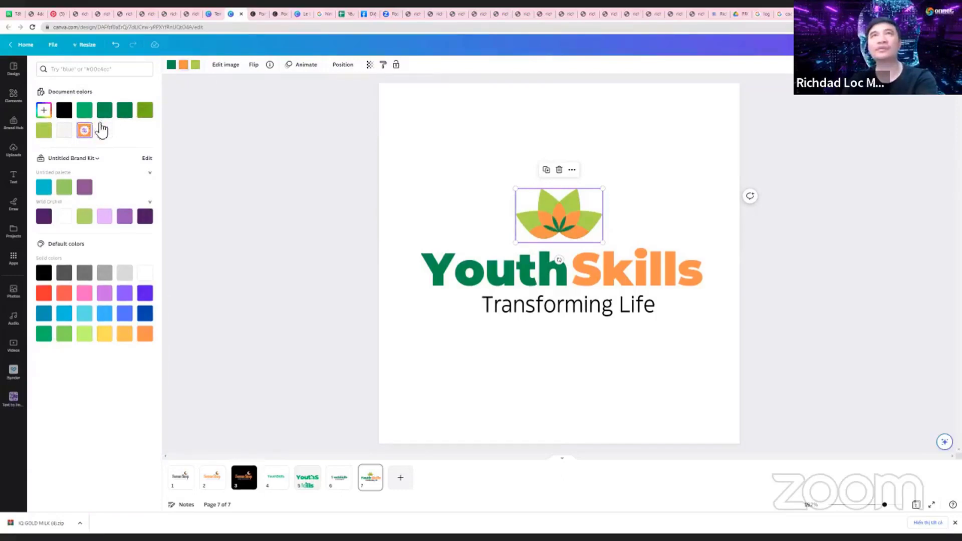
click(104, 111)
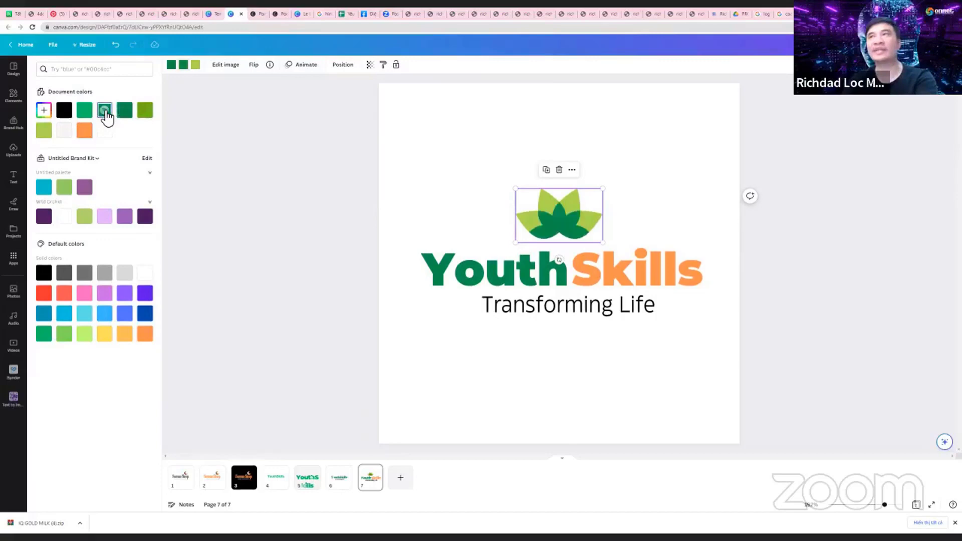
click(196, 65)
click(147, 108)
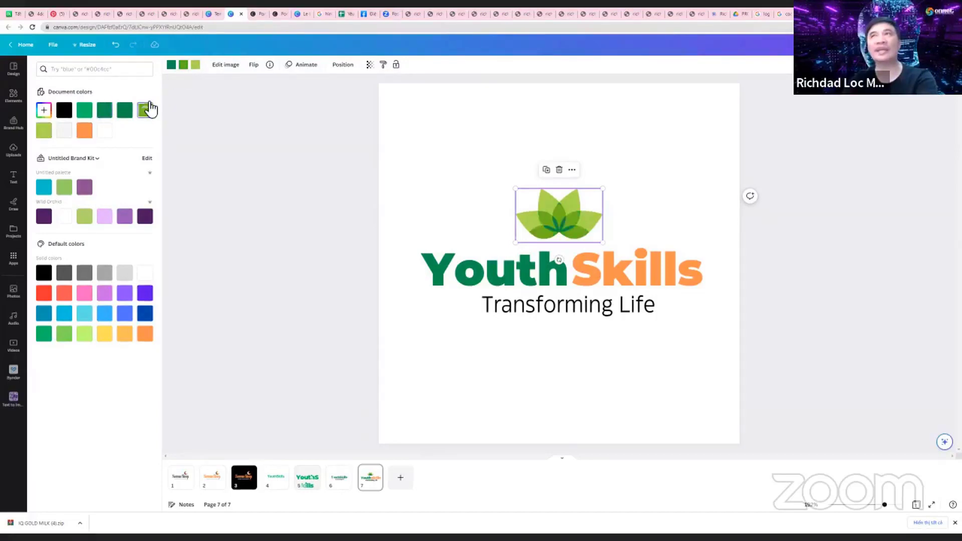
click(195, 65)
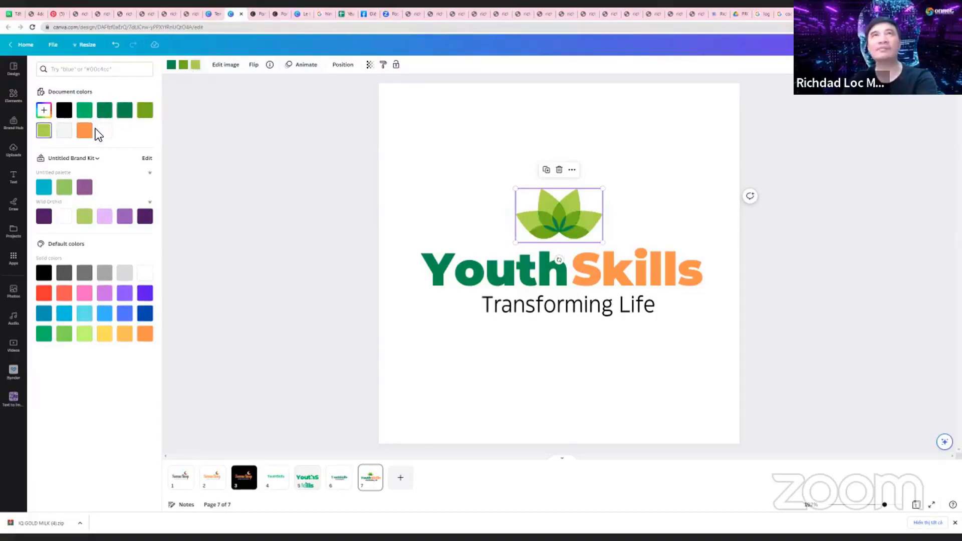
key(ctrl+z)
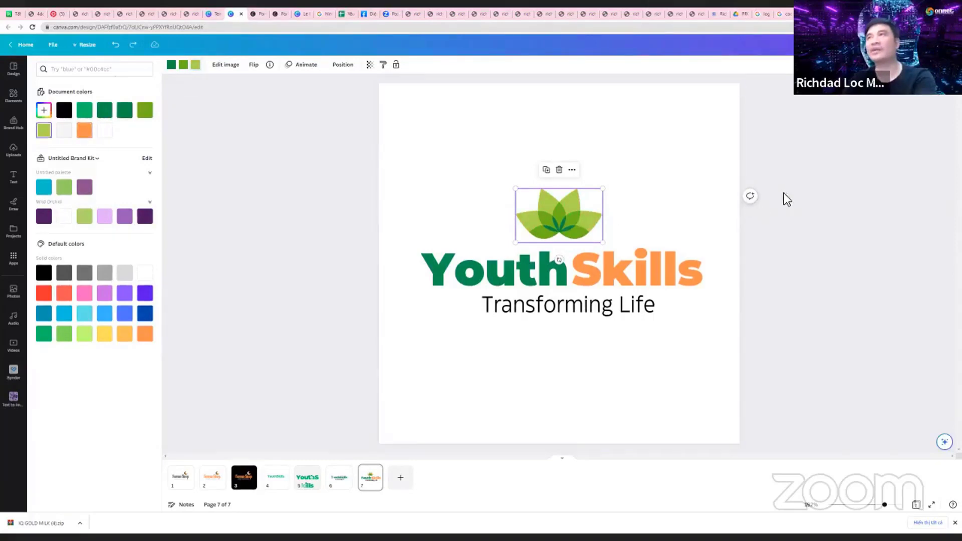
Move the lotus graphic slightly closer to the wordmark and set the "Transforming Life" tagline in italics
drag(589, 222, 593, 223)
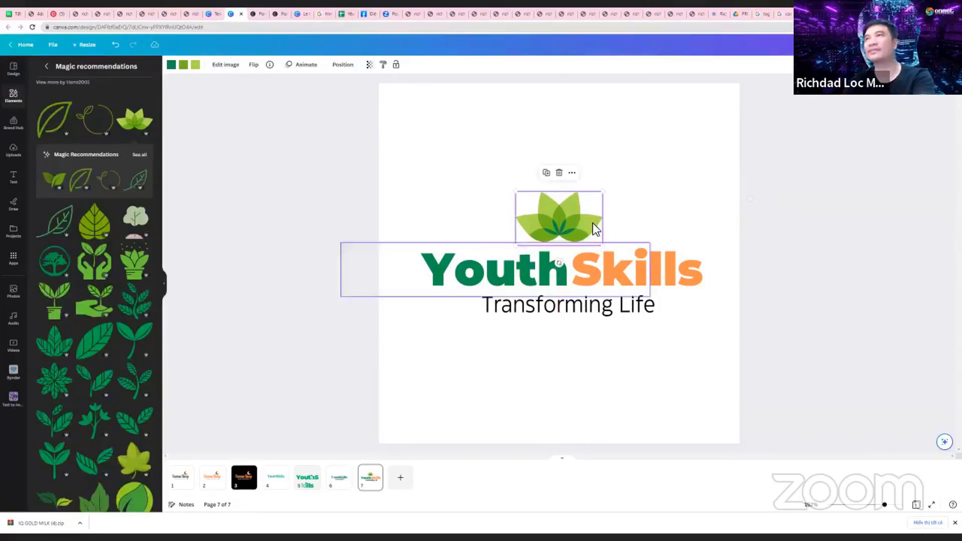
click(638, 333)
click(620, 310)
key(ctrl+a)
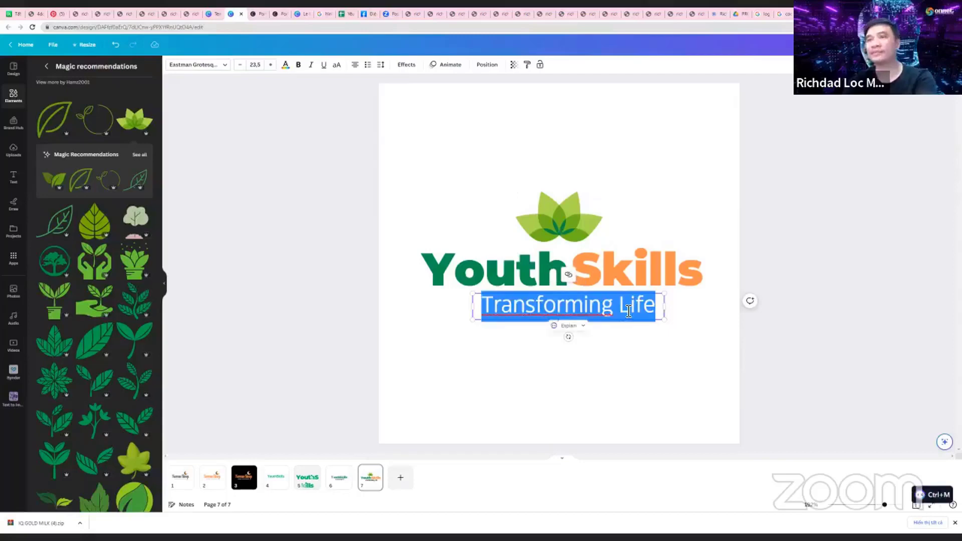
key(ctrl+i)
click(678, 380)
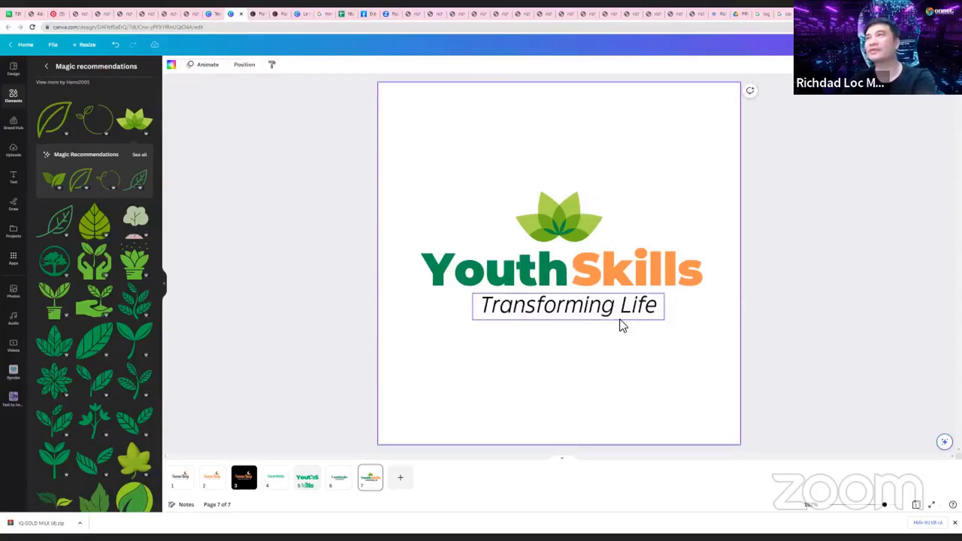
Slightly reduce the size of the italic "Transforming Life" tagline
click(620, 319)
click(637, 338)
click(613, 309)
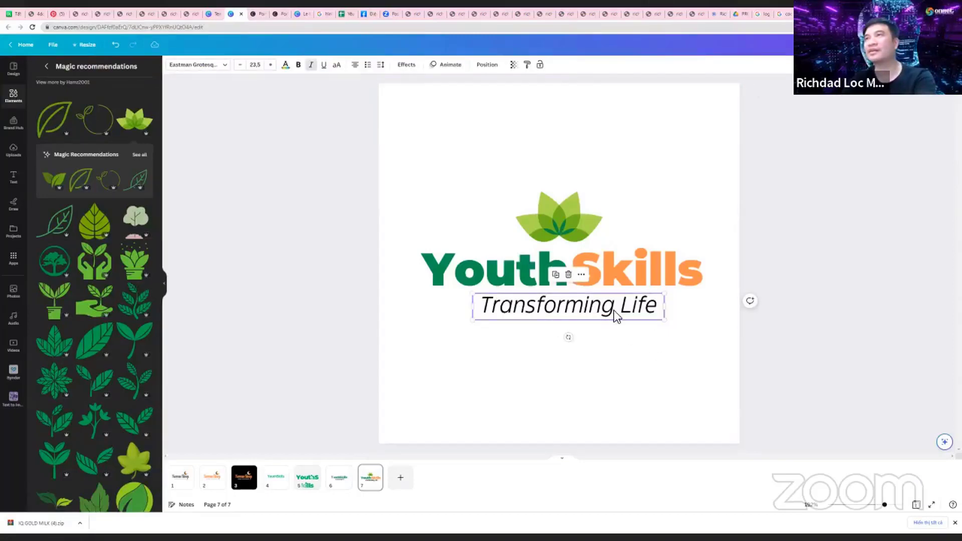
drag(666, 323, 663, 322)
click(664, 331)
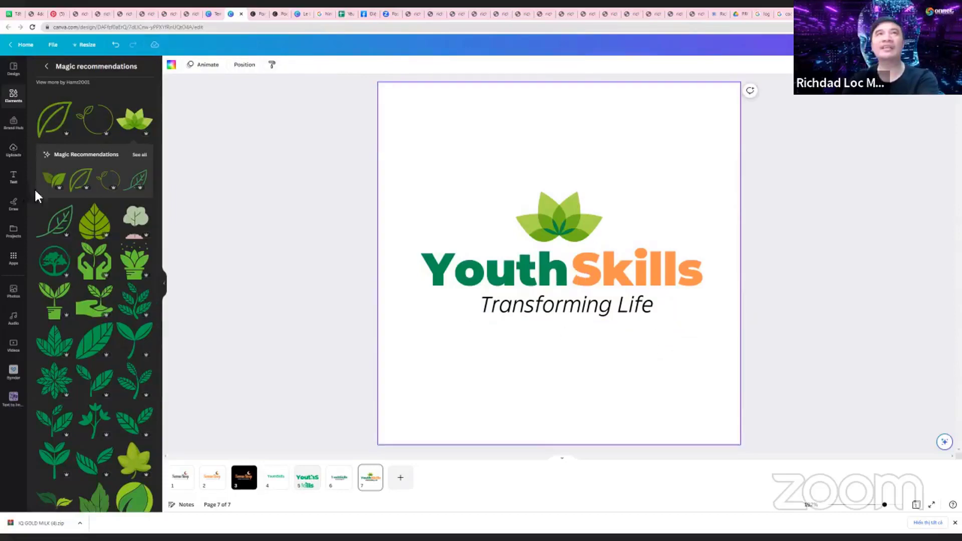
Search the text styles for "copyright"
click(21, 185)
click(75, 70)
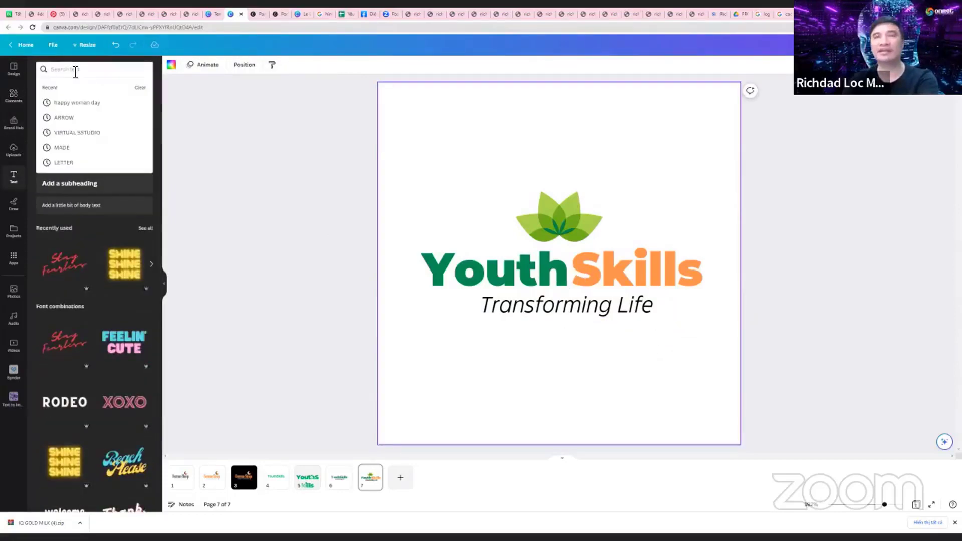
text(col)
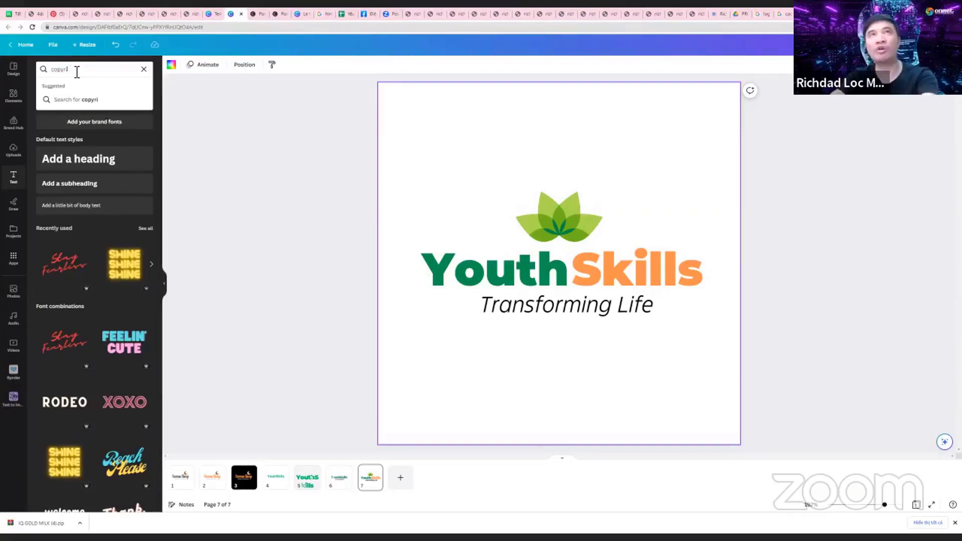
text(ht)
key(Return)
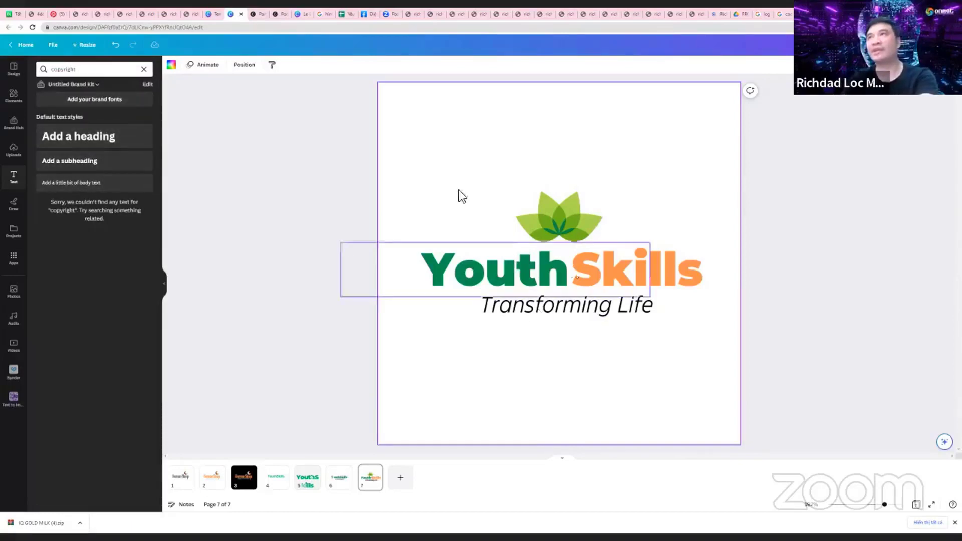
Move the complete logo with its symbol, wordmark and tagline to the upper part of page 7
drag(429, 176, 660, 327)
key(ctrl+z)
click(618, 337)
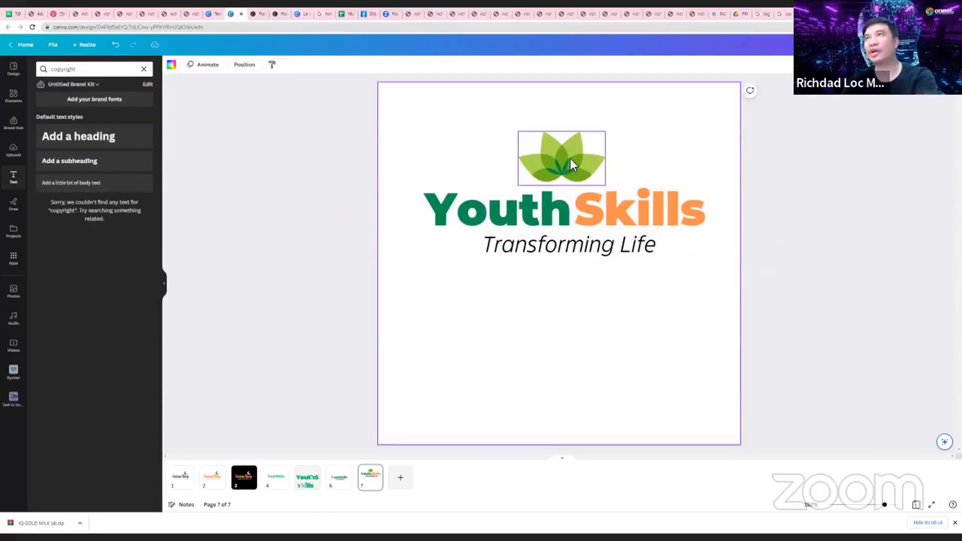
Duplicate the complete logo and place the copy in the lower half of page 7
drag(571, 159, 563, 337)
key(ctrl+z)
drag(694, 310, 401, 157)
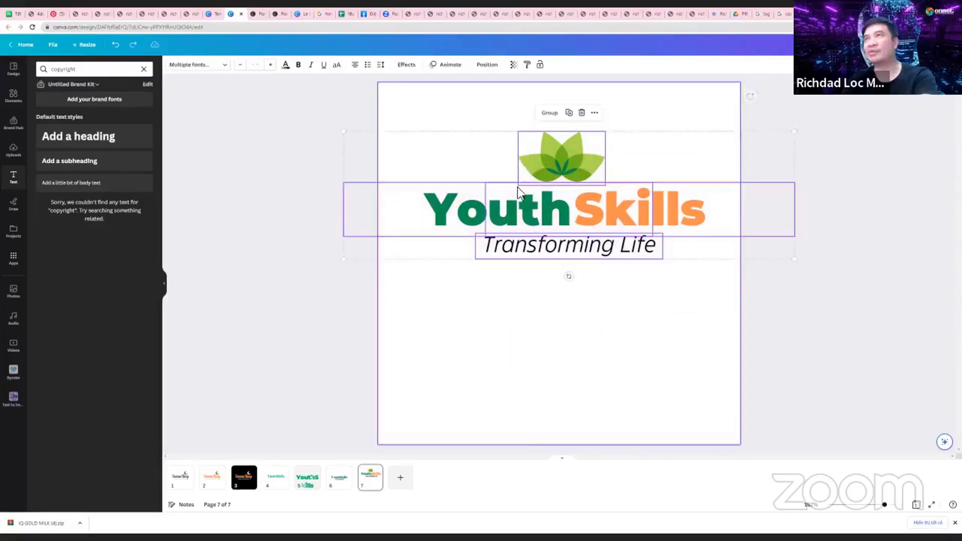
drag(517, 189, 518, 347)
click(842, 182)
Add a circle shape behind the lower logo's lotus graphic and centre the lotus on it
key(c)
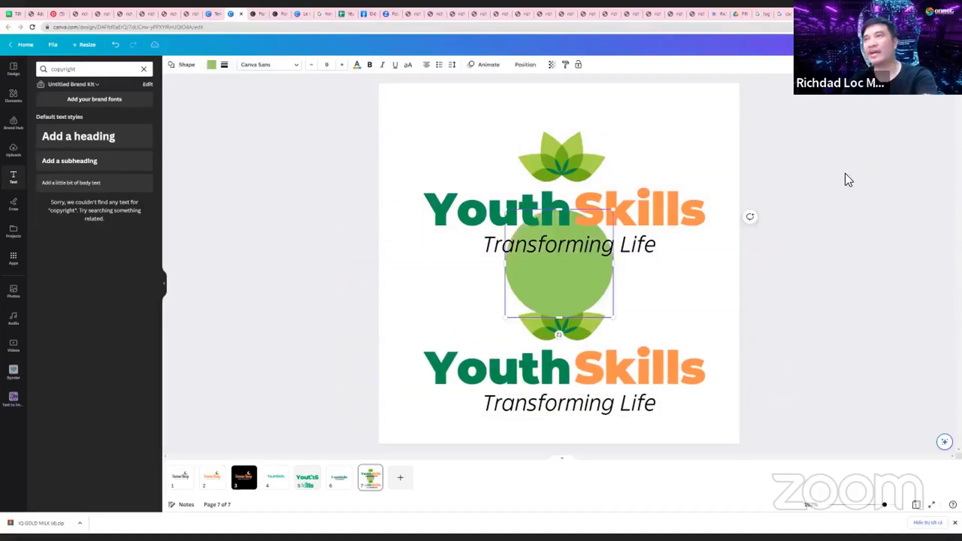
drag(553, 289, 552, 331)
key(ctrl+v)
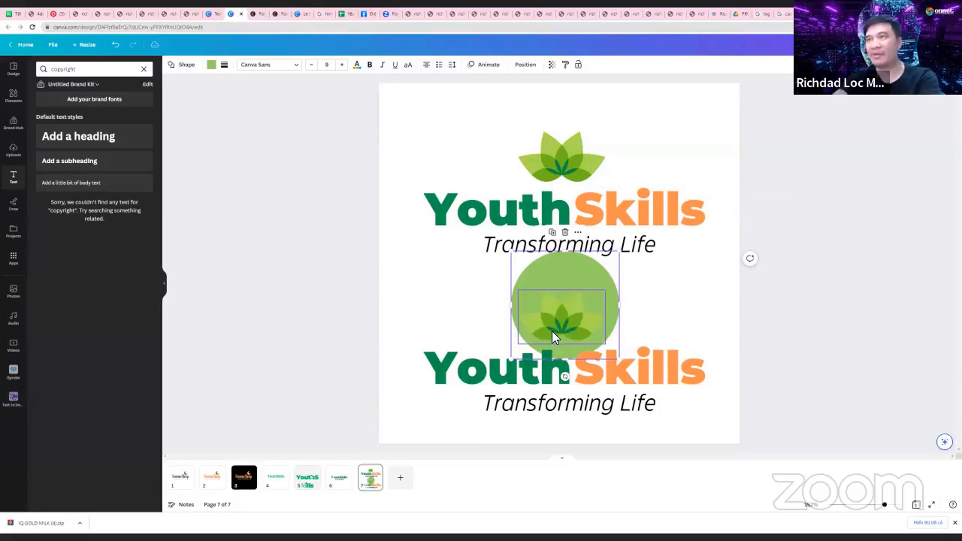
drag(583, 304, 586, 300)
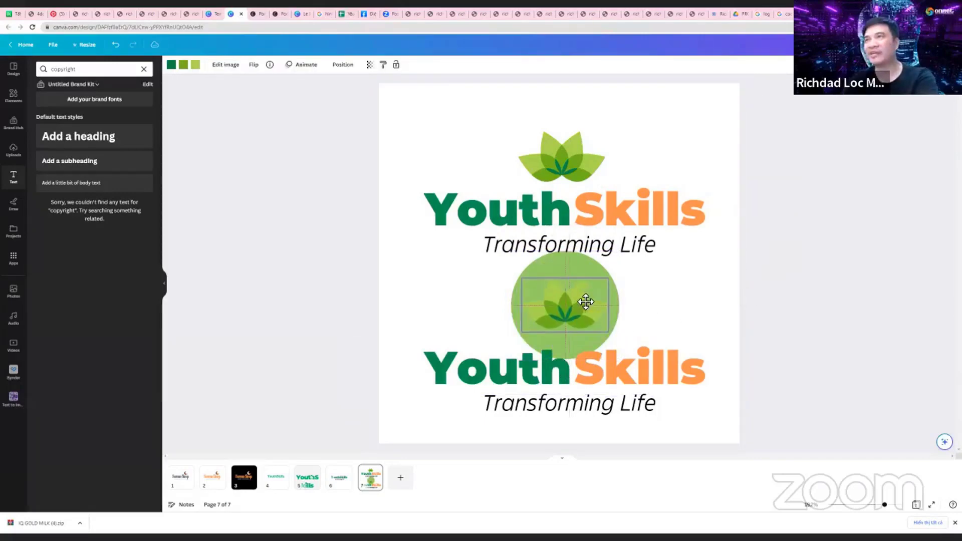
Fill the circle with the document's orange and shrink it together with the lotus to fit above the lower wordmark
click(536, 267)
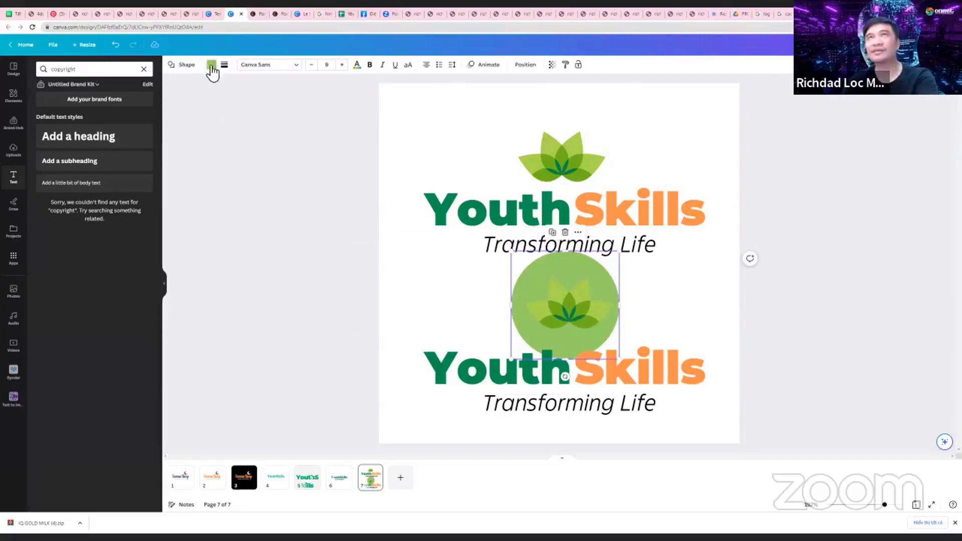
click(211, 66)
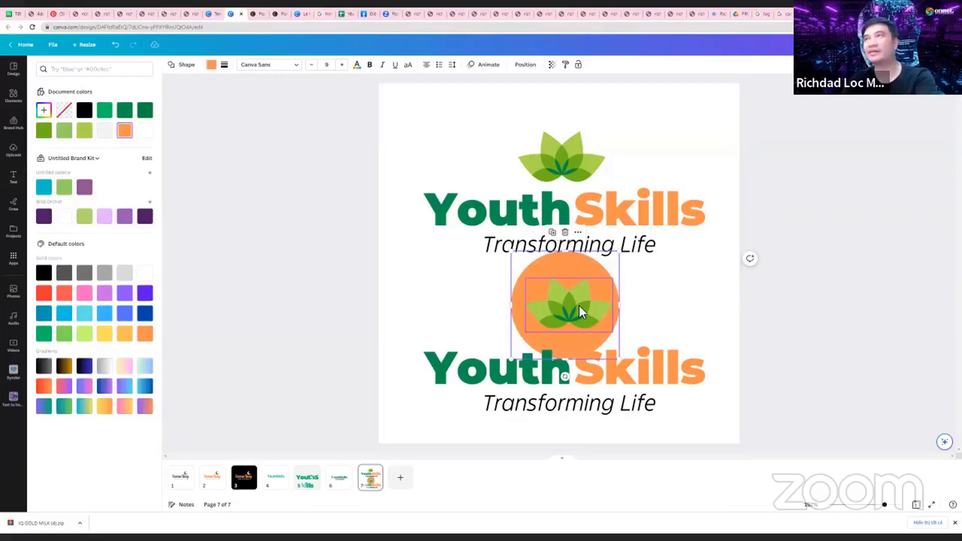
click(653, 308)
click(594, 266)
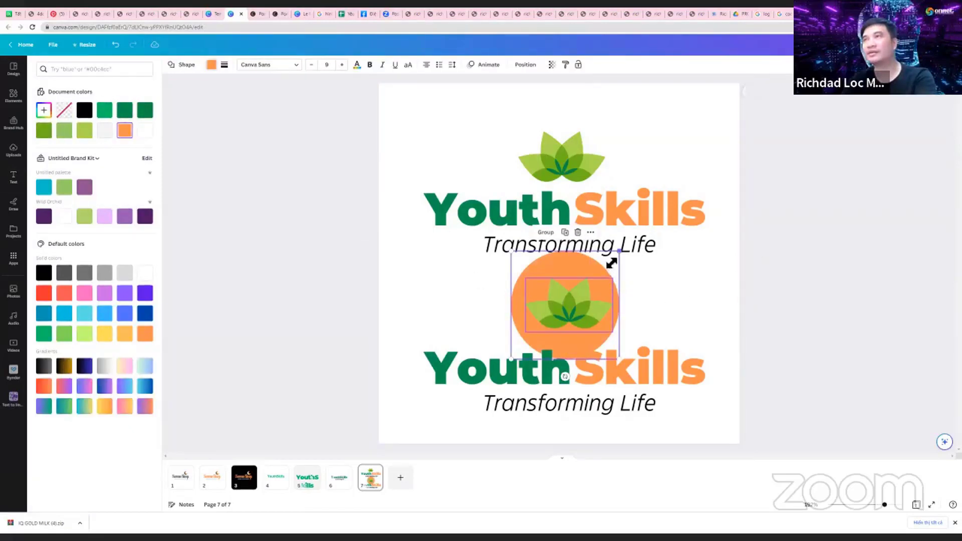
drag(611, 261, 589, 294)
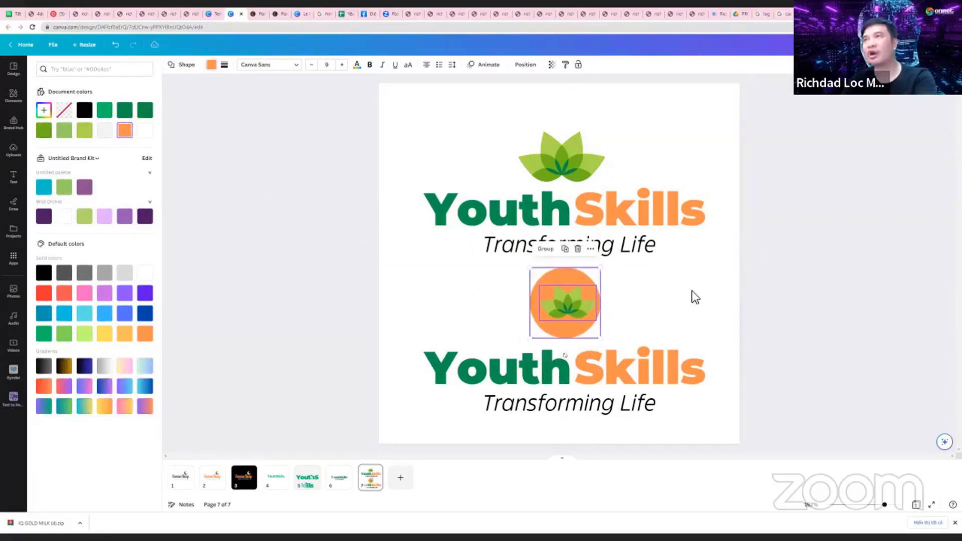
Recolour the circle behind the lower logo's lotus with the document's dark green
click(694, 296)
click(573, 307)
click(569, 281)
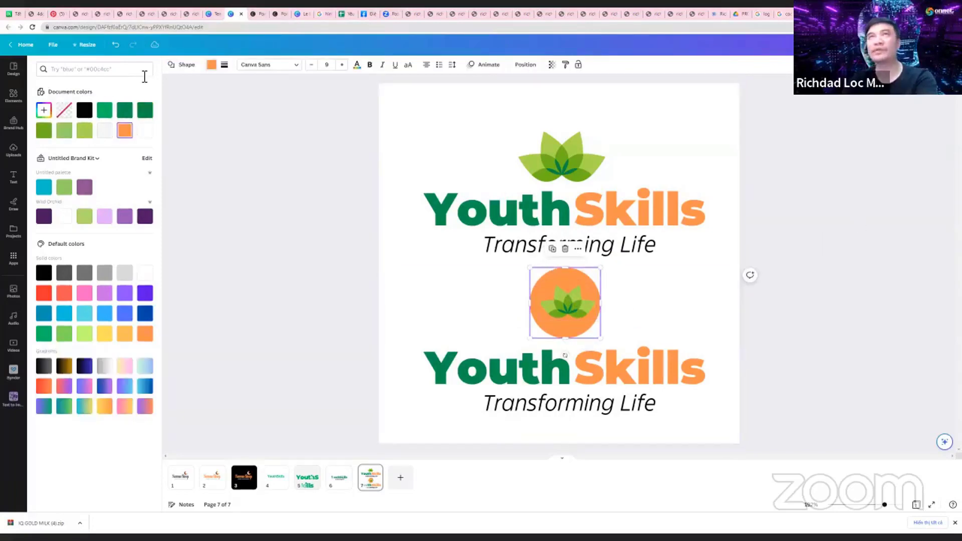
click(145, 110)
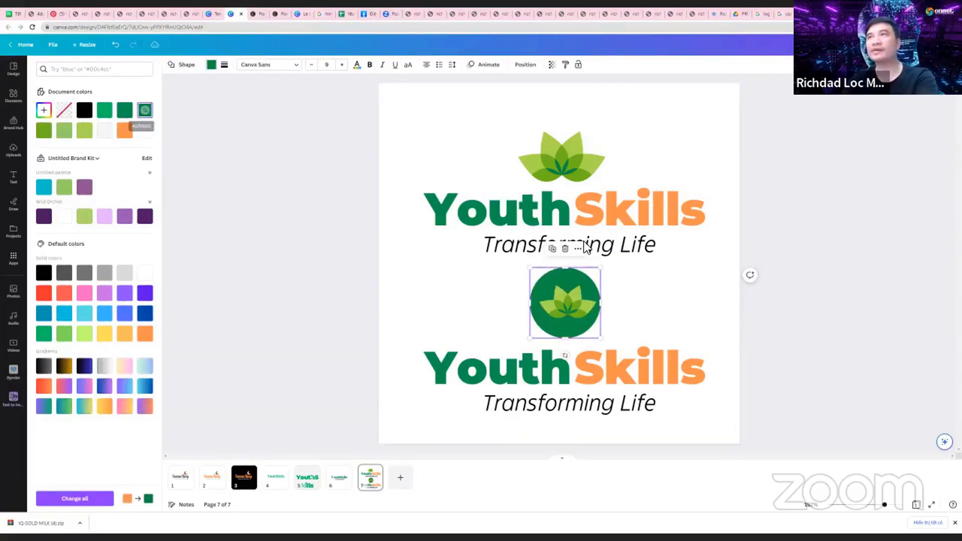
click(645, 291)
Centre the small lotus graphic inside the dark green circle
click(578, 308)
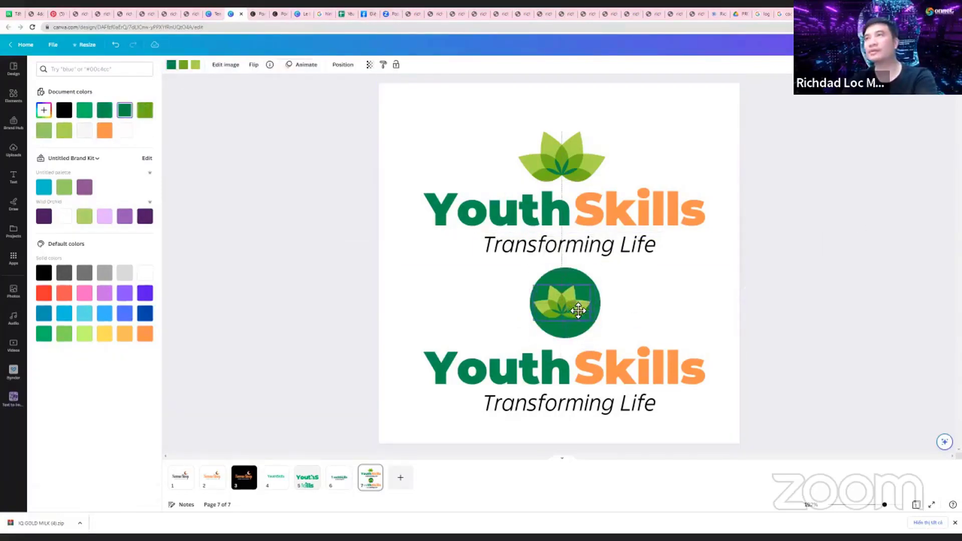
click(627, 298)
click(570, 308)
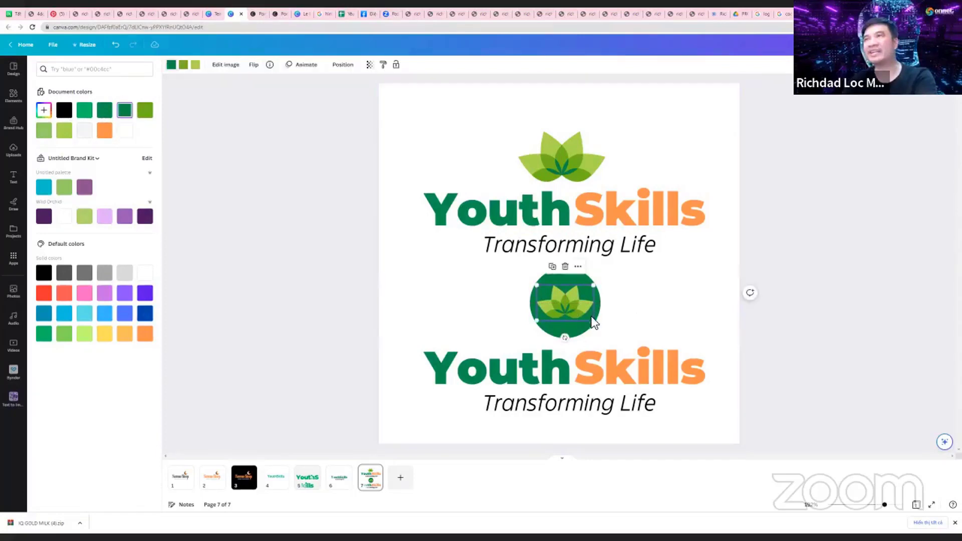
click(643, 307)
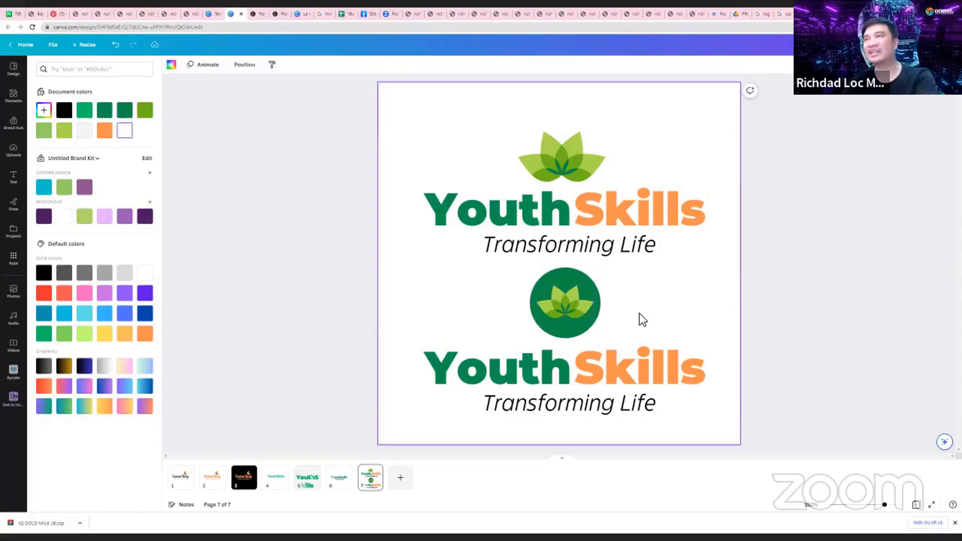
click(570, 308)
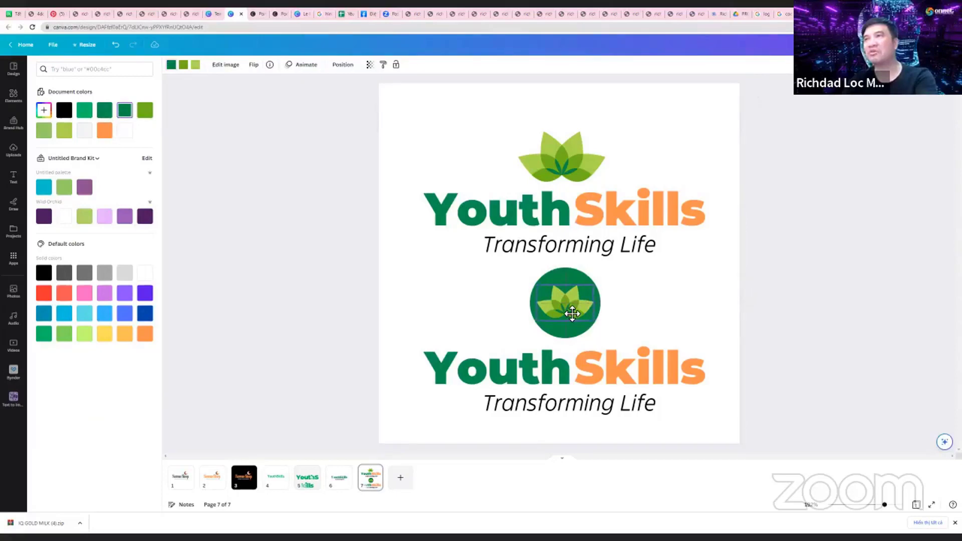
click(573, 311)
click(570, 305)
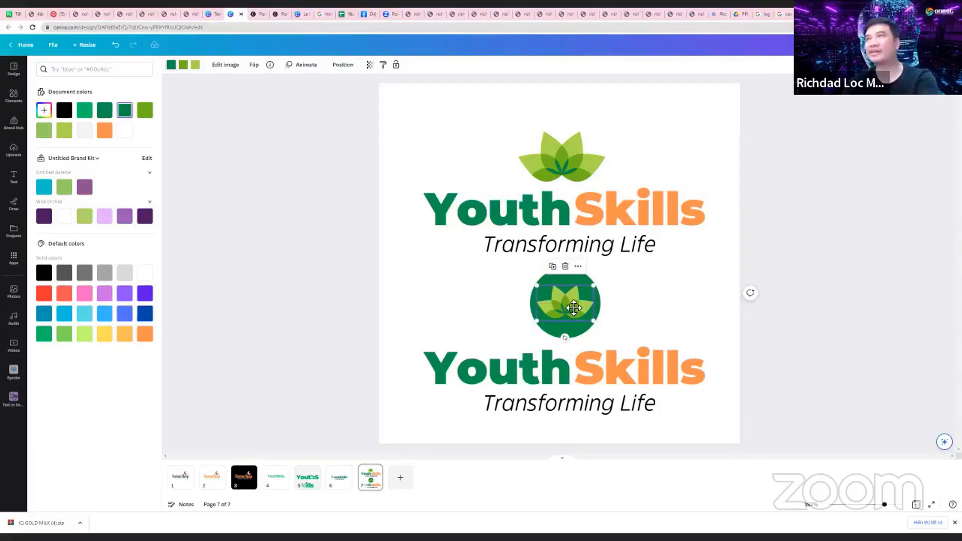
click(658, 310)
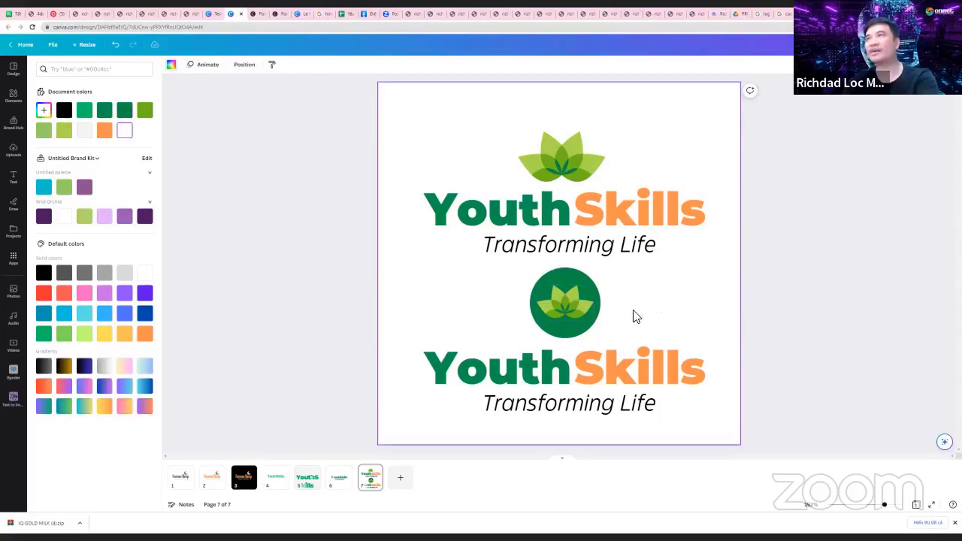
Move the circle and its lotus together slightly down, closer to the lower wordmark
click(575, 297)
drag(575, 296, 584, 305)
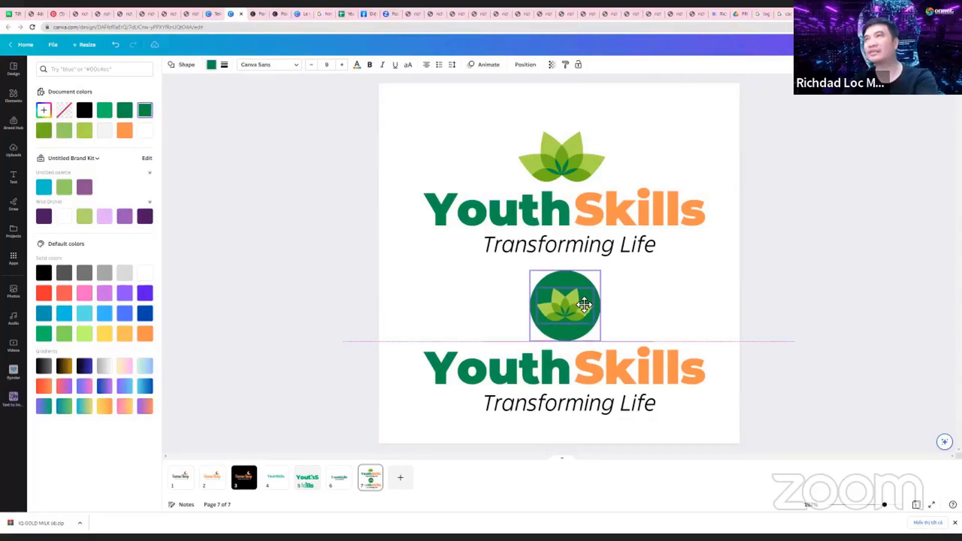
click(661, 287)
click(566, 299)
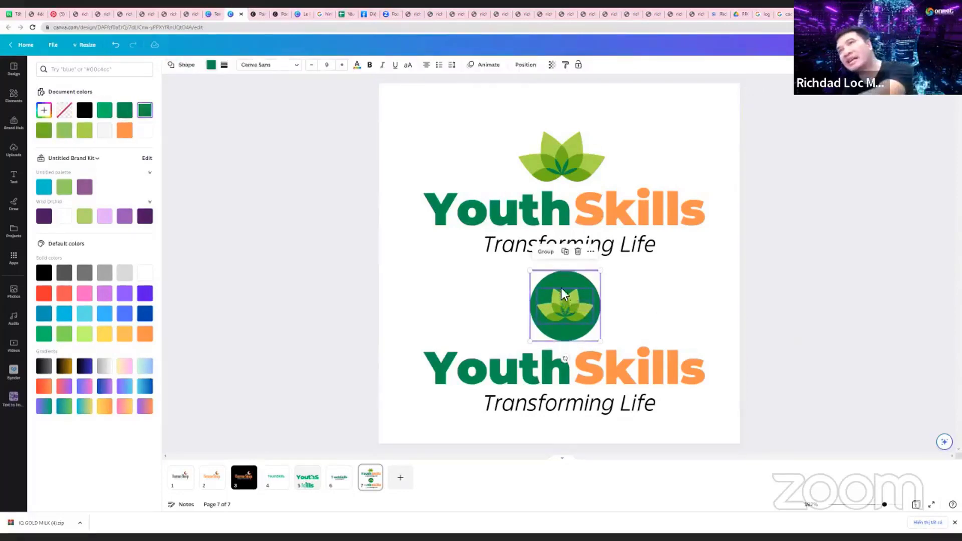
Delete the entire lower logo, including its circle, lotus, wordmark and tagline, from page 7
key(Delete)
drag(716, 441, 385, 335)
key(Delete)
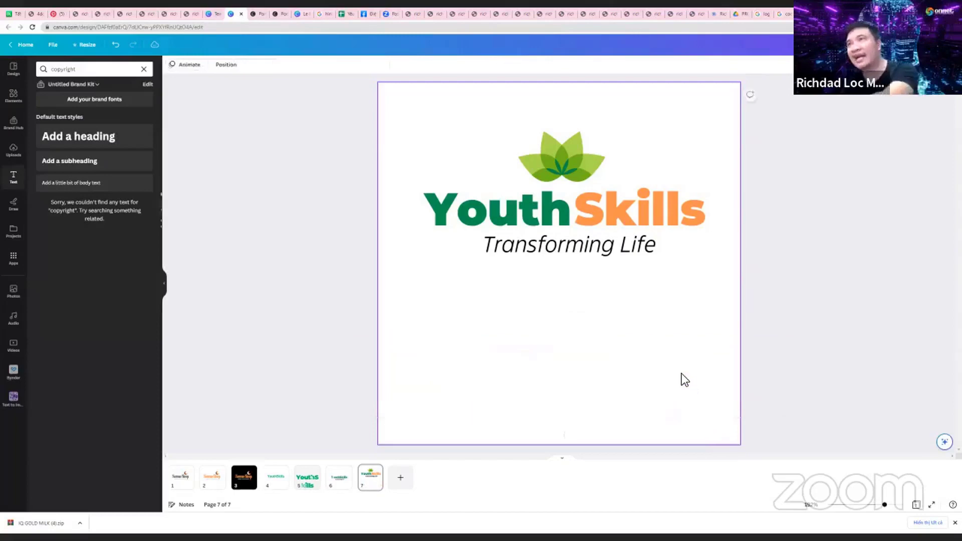
Move the remaining logo up on page 7 and place a duplicate of the whole logo beneath it
drag(698, 305, 545, 163)
drag(620, 330, 488, 125)
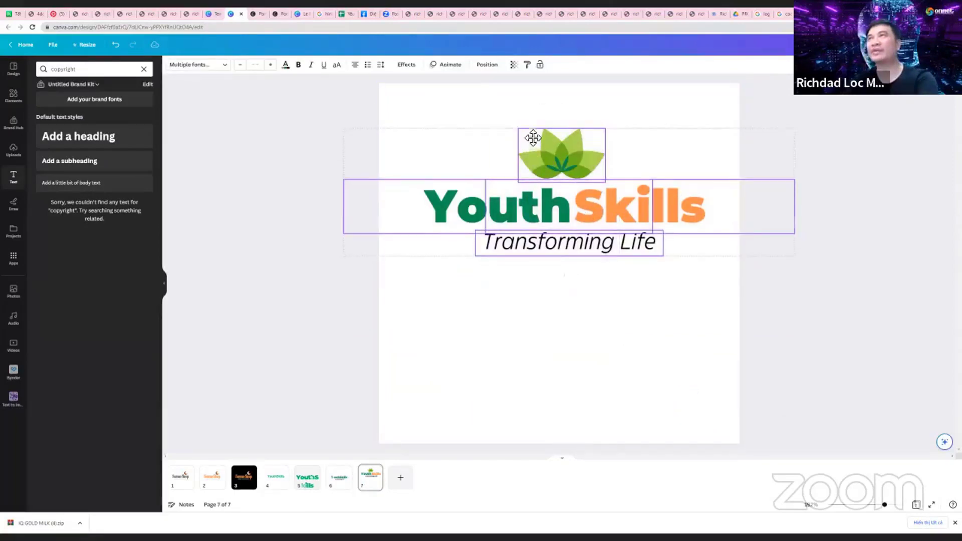
drag(545, 165, 548, 284)
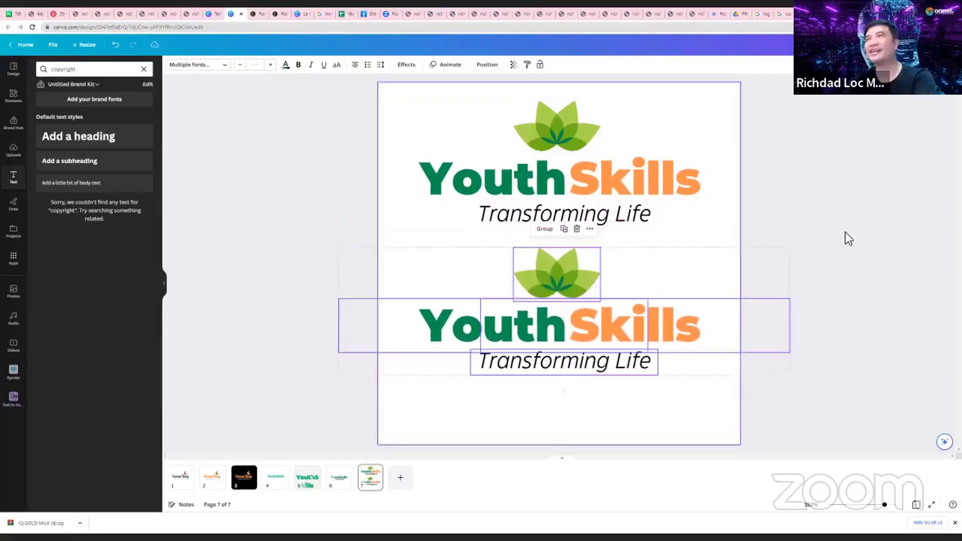
click(845, 232)
Copy the Giaza "YouthSkills" wordmark from page 6 onto page 7 and place it below the lower tagline
click(341, 479)
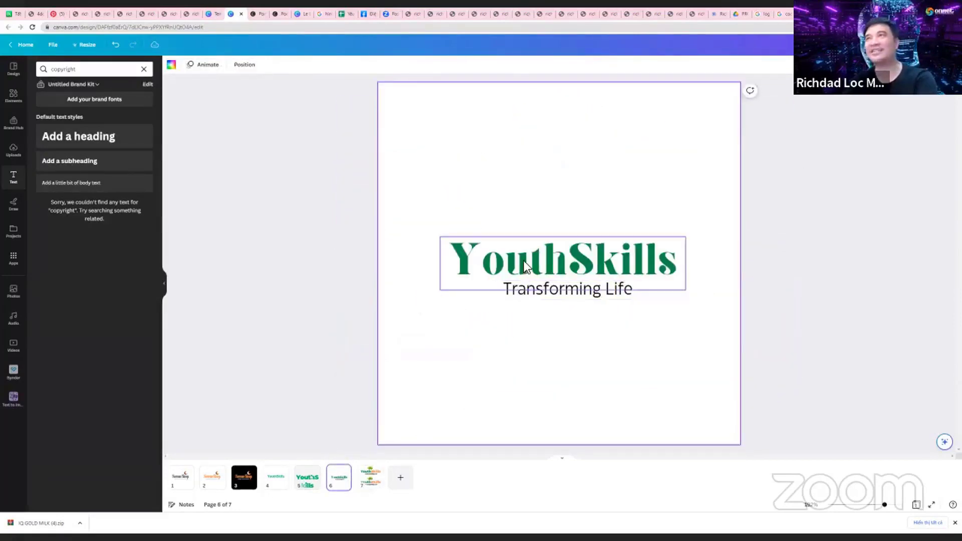
click(523, 260)
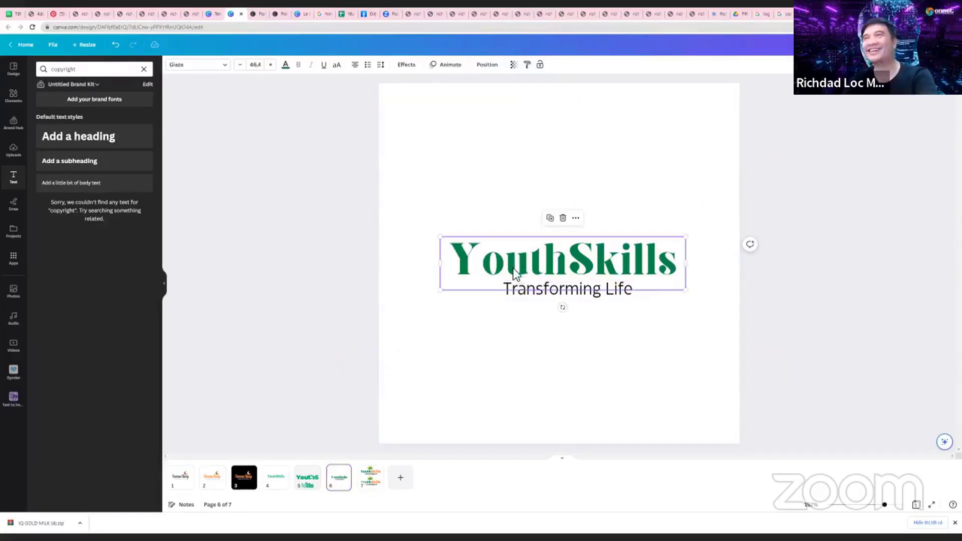
double_click(513, 269)
key(ctrl+c)
click(530, 346)
click(531, 257)
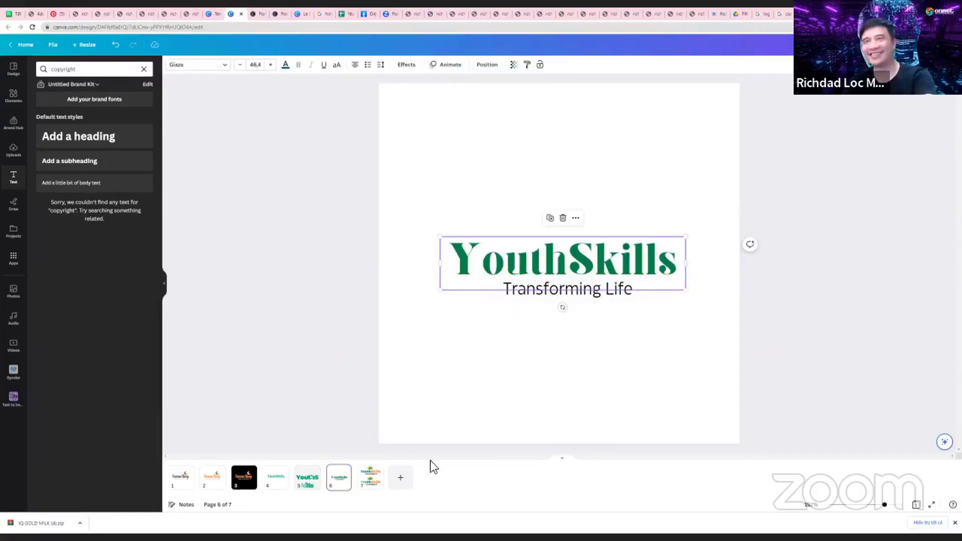
click(371, 482)
click(506, 324)
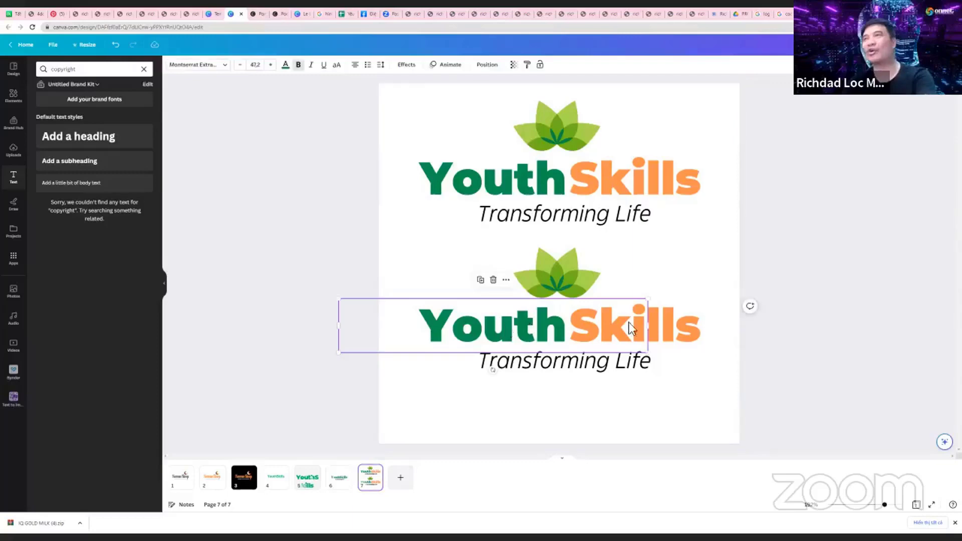
click(653, 412)
key(ctrl+v)
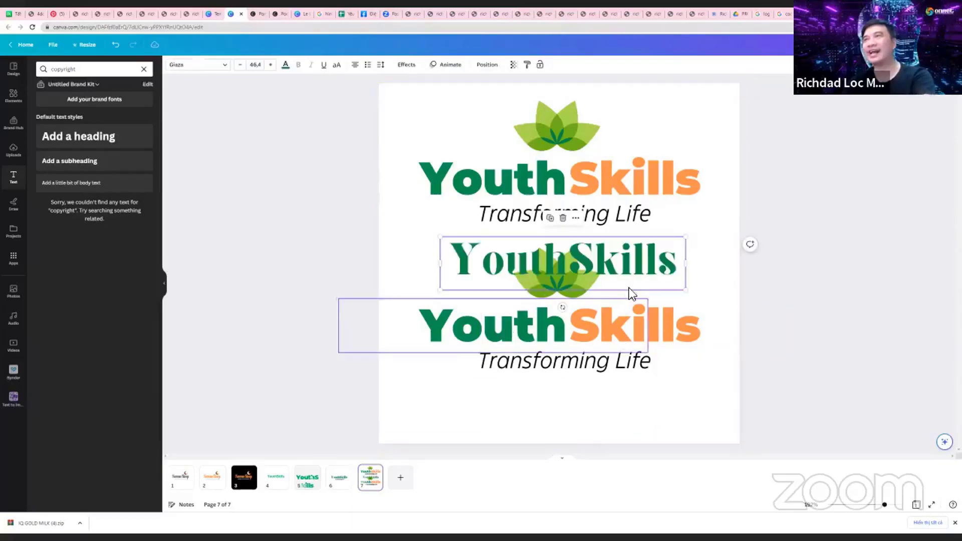
drag(629, 294, 635, 412)
click(557, 407)
double_click(558, 407)
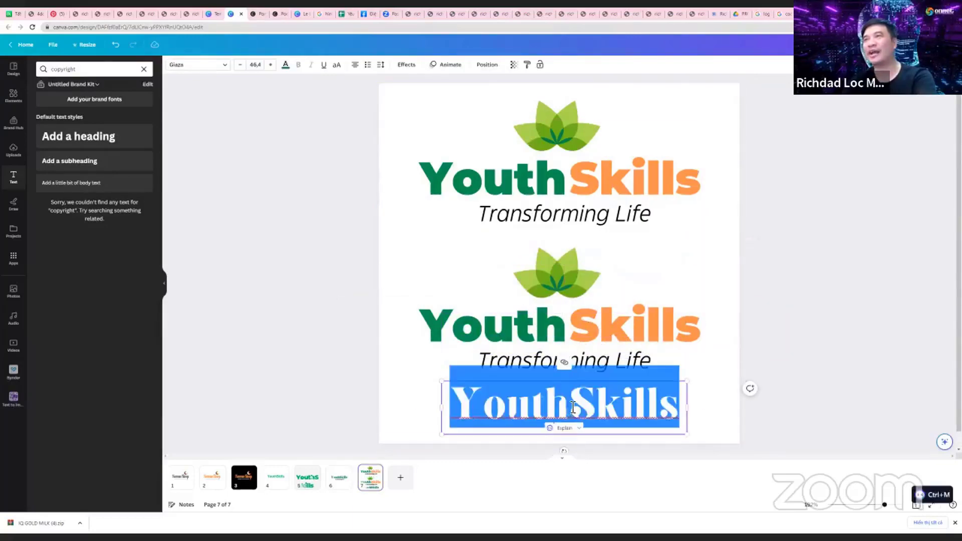
drag(561, 407, 506, 357)
click(482, 327)
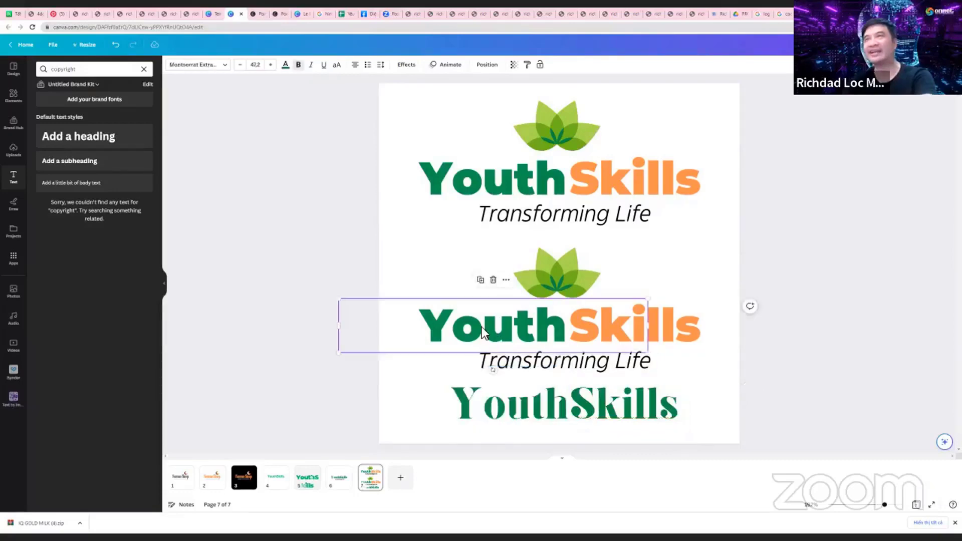
double_click(481, 327)
click(471, 415)
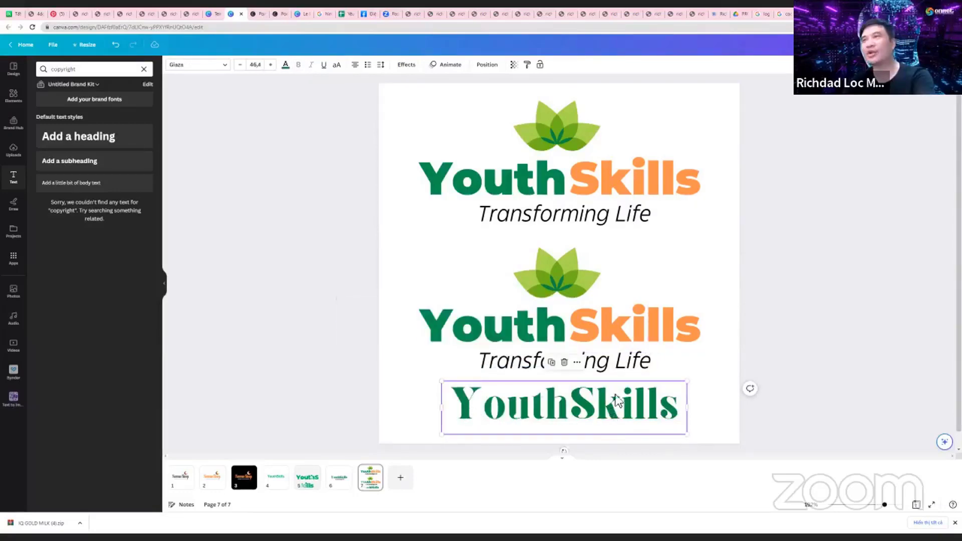
click(536, 328)
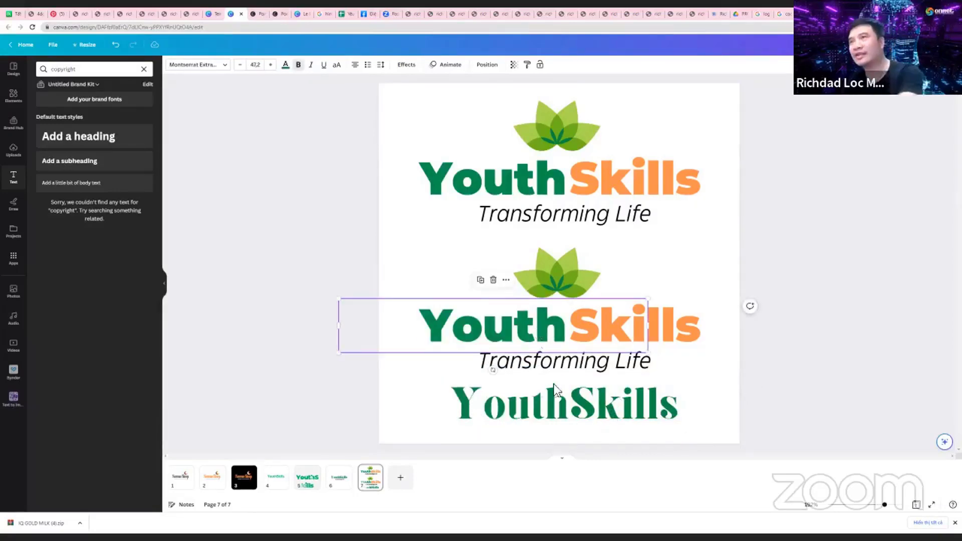
Duplicate the Giaza wordmark, shorten one of the two texts to "Skills" and narrow its text box to fit
click(566, 403)
key(ctrl+d)
click(584, 408)
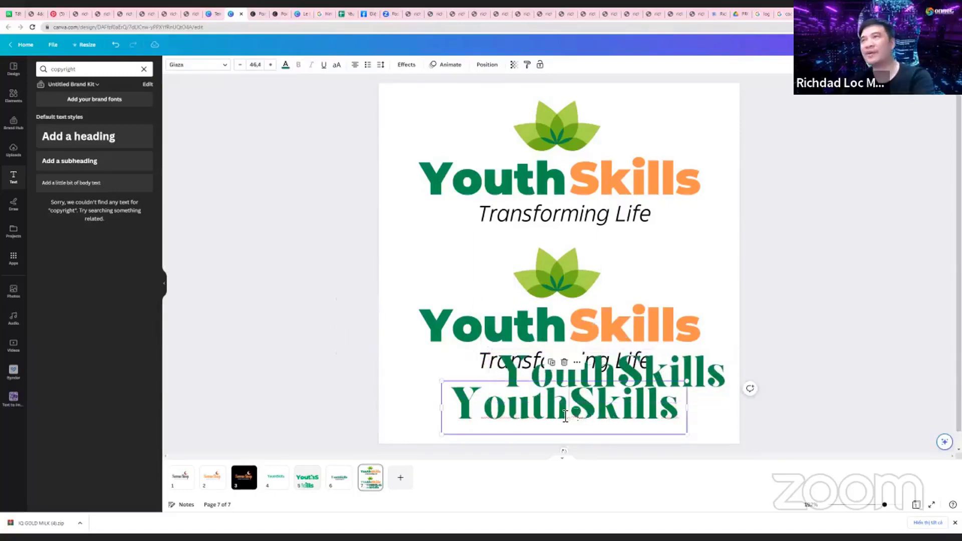
drag(570, 407, 465, 406)
key(BackSpace)
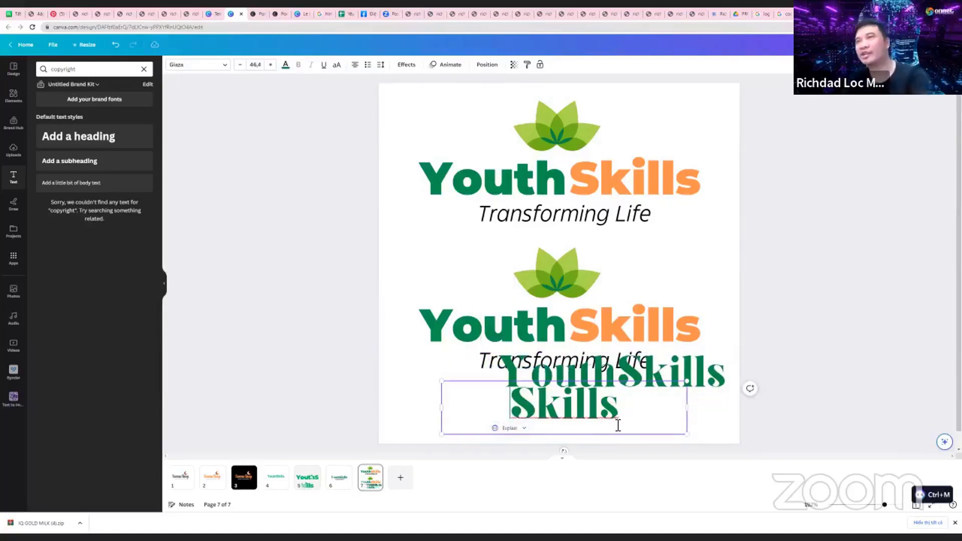
drag(693, 412, 554, 408)
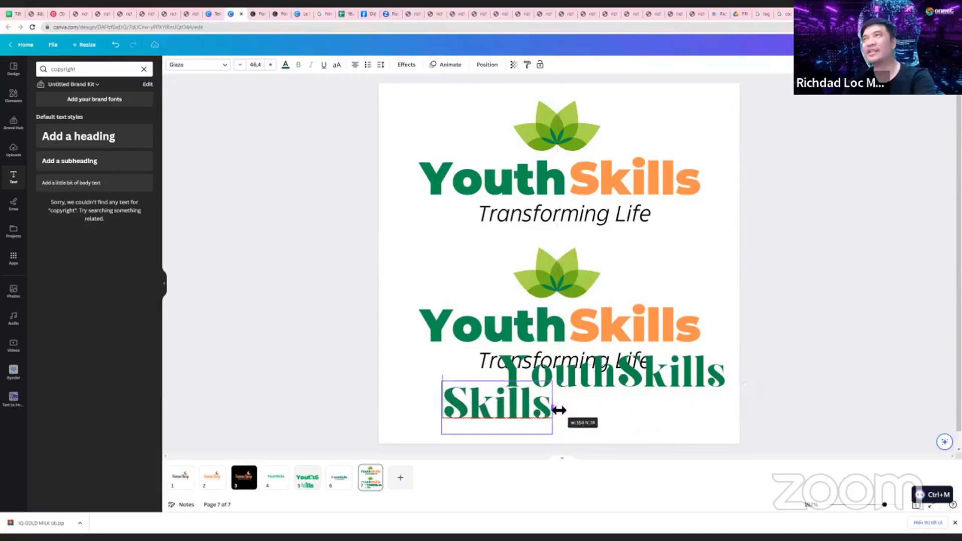
Shorten the other Giaza wordmark to "Youth", narrow its text box and align it directly before "Skills"
click(625, 413)
drag(626, 381, 624, 430)
double_click(638, 414)
key(BackSpace)
drag(566, 414, 653, 408)
drag(459, 398, 507, 408)
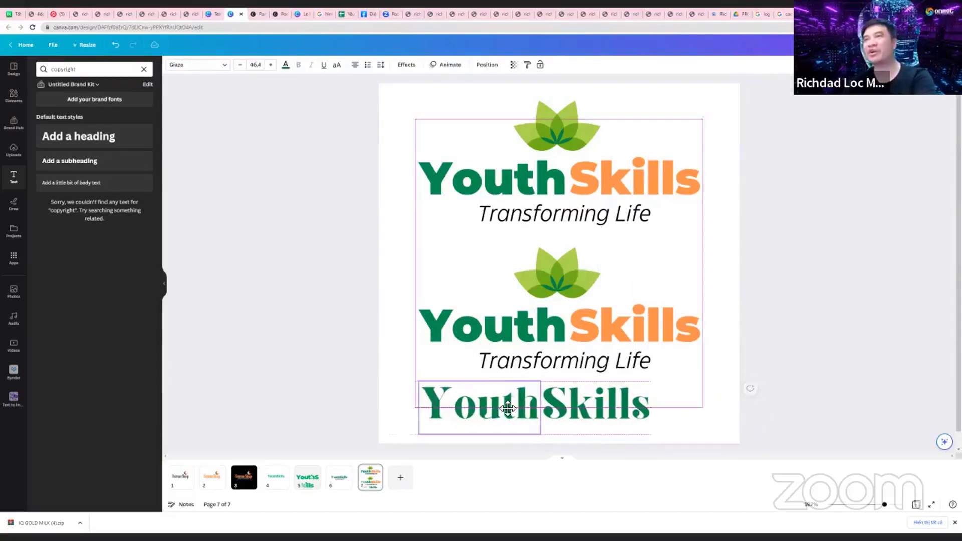
click(642, 389)
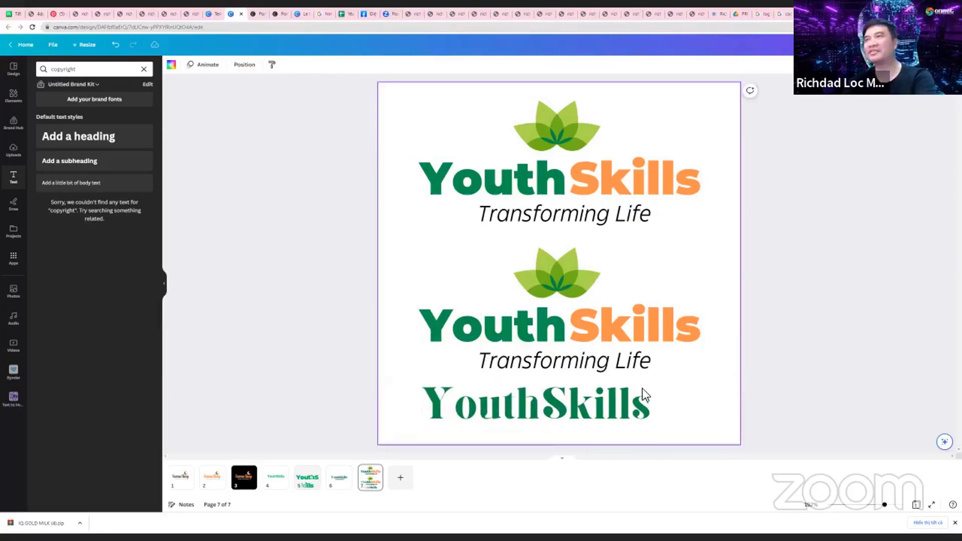
Colour the Giaza word "Skills" with the document's orange
click(504, 392)
shift+click(575, 405)
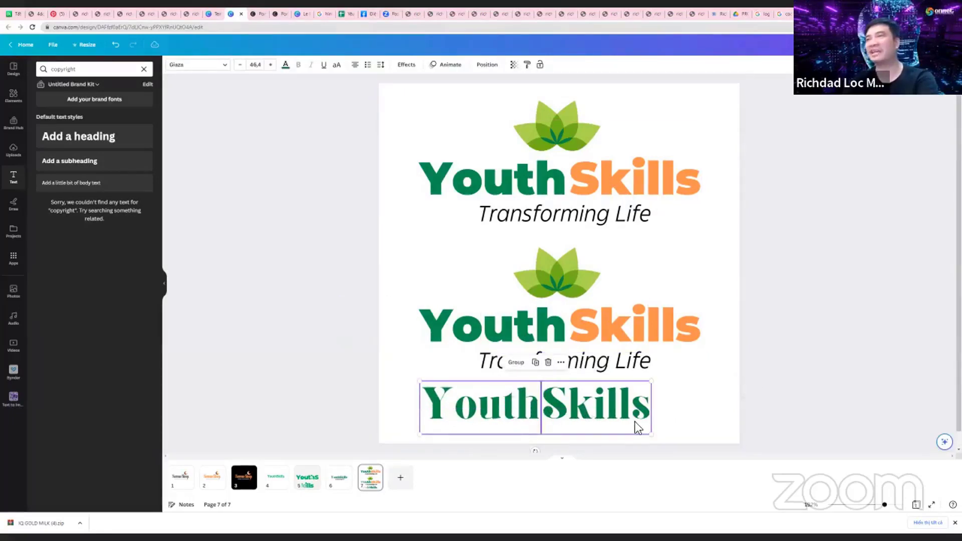
click(622, 414)
click(286, 65)
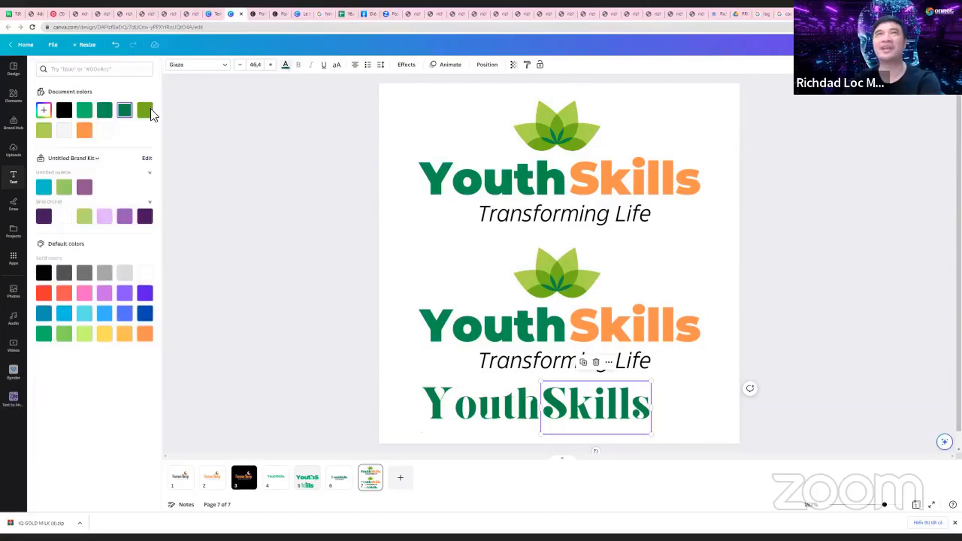
click(84, 130)
click(606, 376)
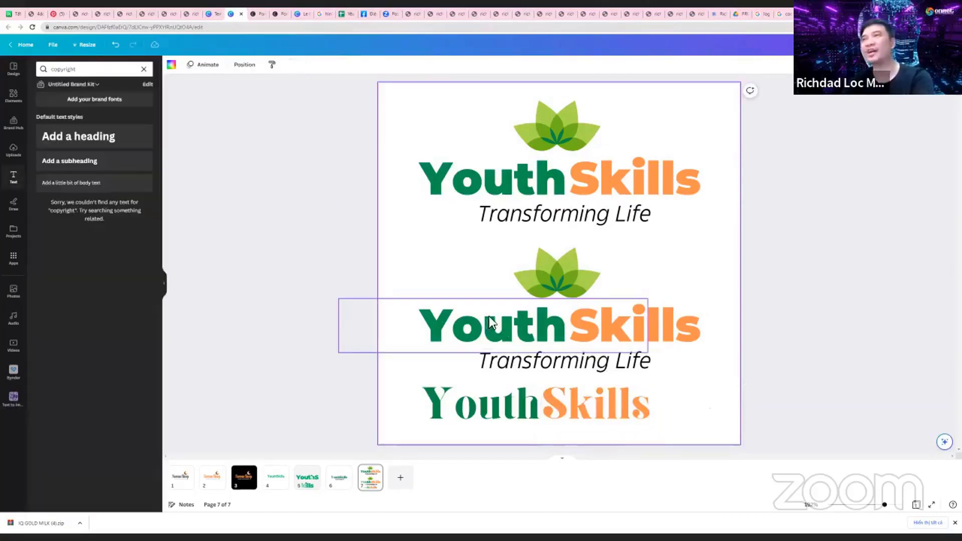
Delete the lower logo's bold wordmark and move the Giaza "Youth" and "Skills" texts between the lotus and the tagline
click(489, 320)
key(Delete)
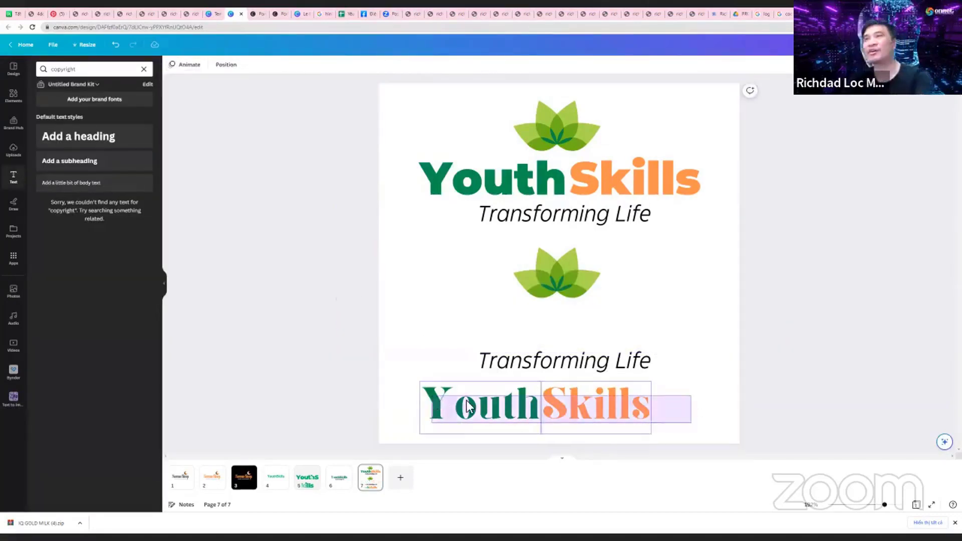
drag(468, 406, 494, 330)
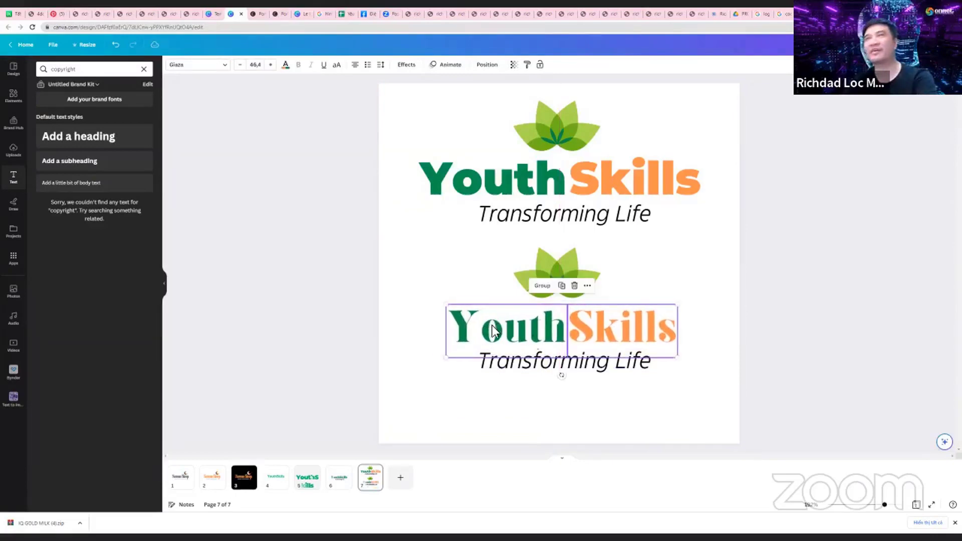
click(579, 327)
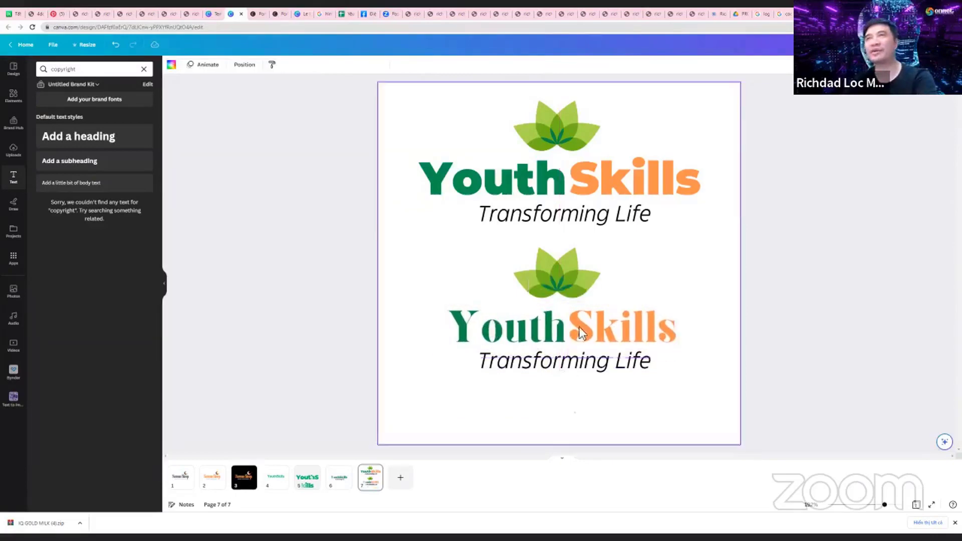
click(545, 338)
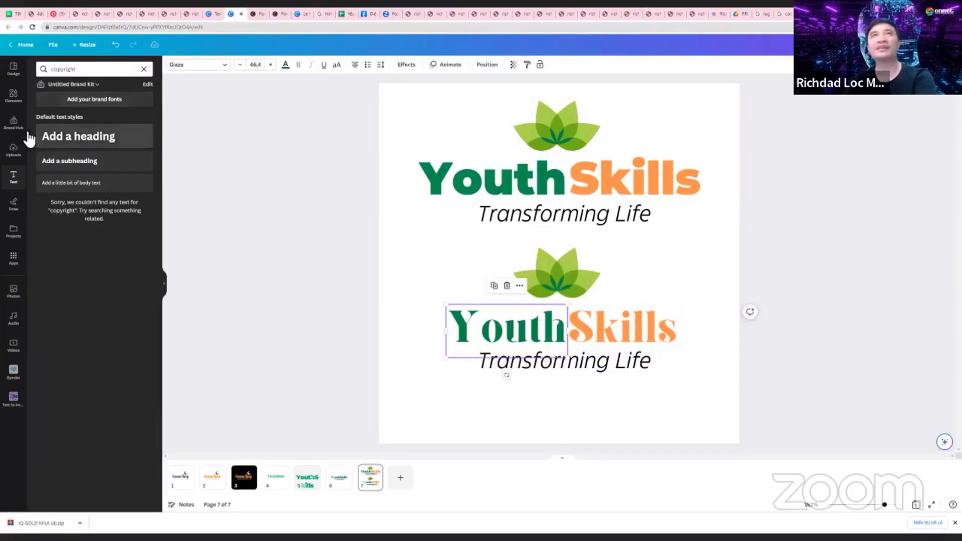
Delete the entire lower logo variant, including its lotus, the Giaza "Youth" and "Skills" texts and the tagline
drag(653, 365, 598, 348)
key(ctrl+z)
drag(675, 398, 554, 277)
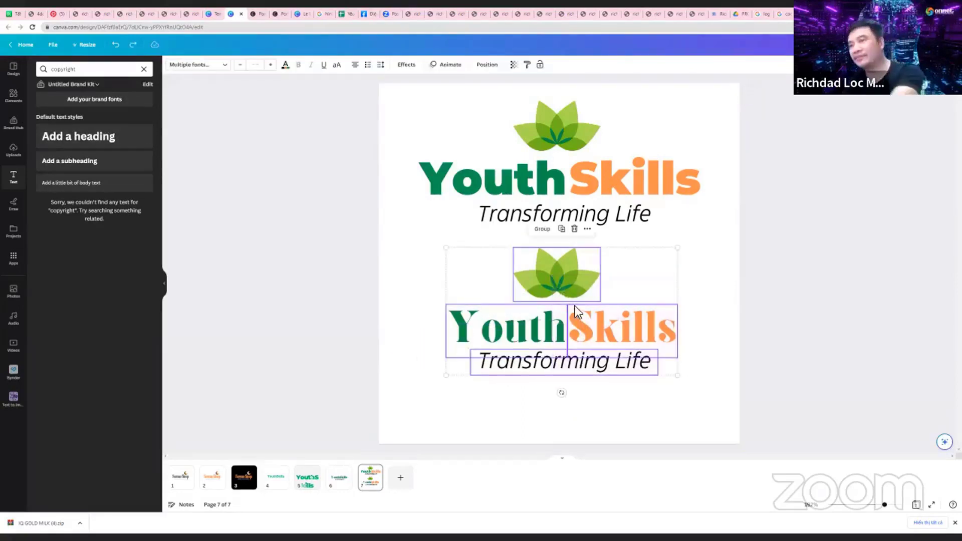
key(Delete)
Move the remaining YouthSkills logo towards the middle of the page and enlarge it slightly
drag(637, 321, 528, 204)
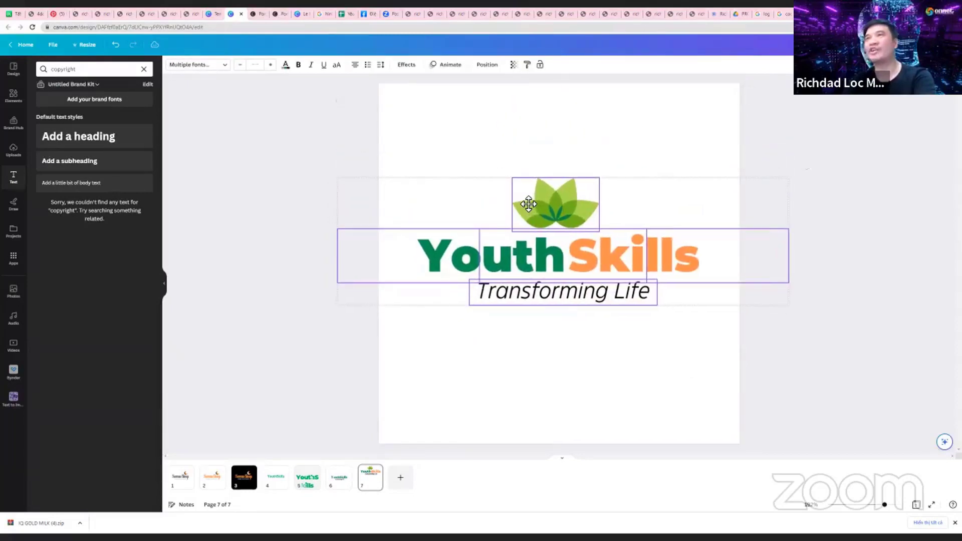
drag(788, 178, 812, 165)
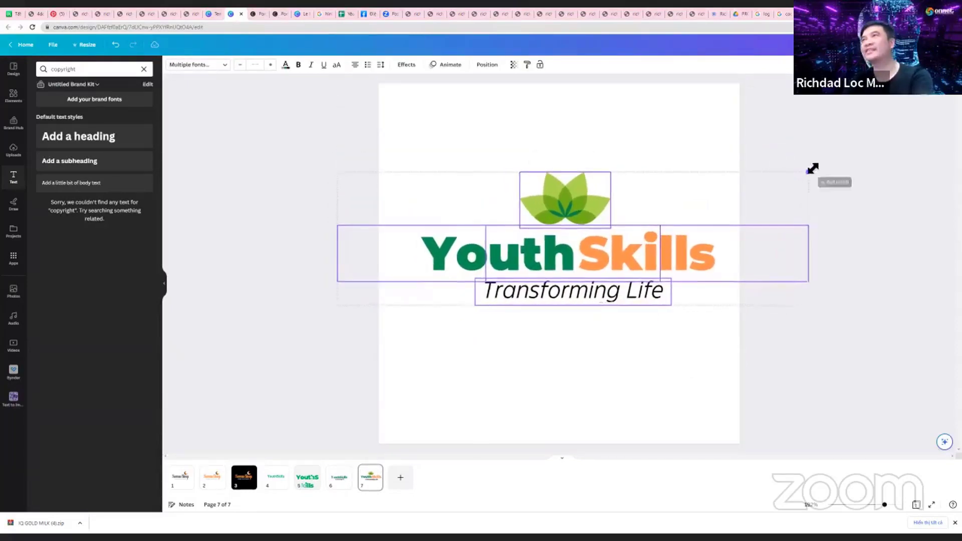
mouse_move(662, 241)
mouse_down()
mouse_move(644, 241)
mouse_move(656, 251)
mouse_up()
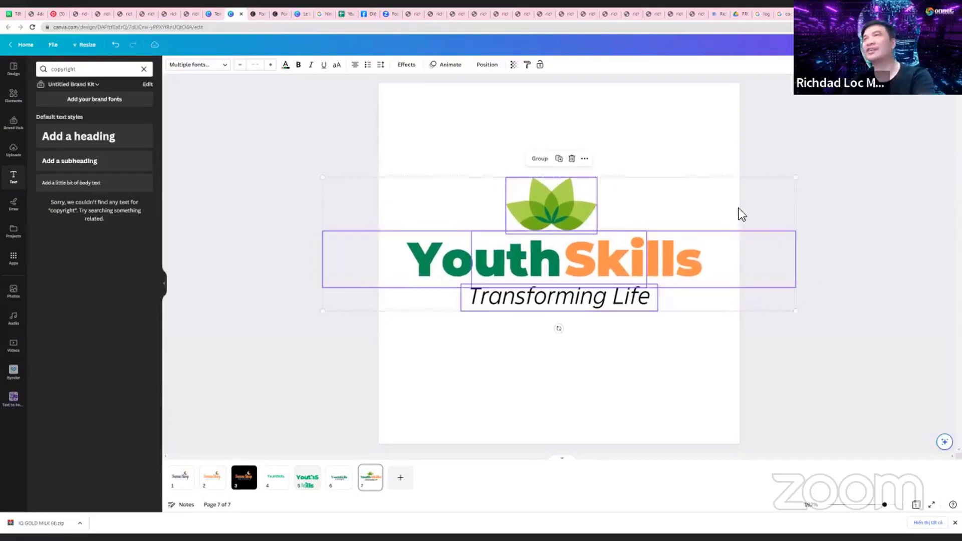
click(834, 169)
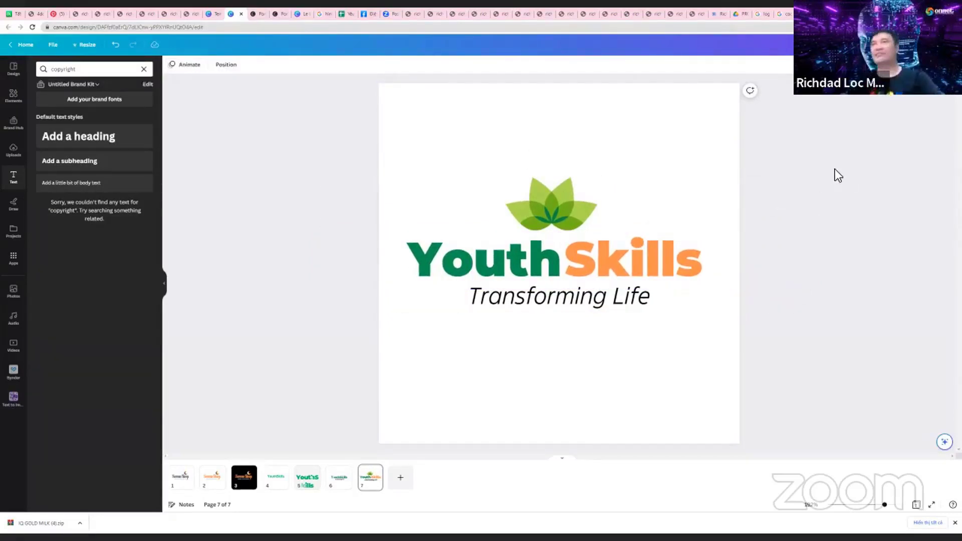
Add a blank page after the YouthSkills logo page and search the photo library for "mockup"
drag(450, 170, 654, 301)
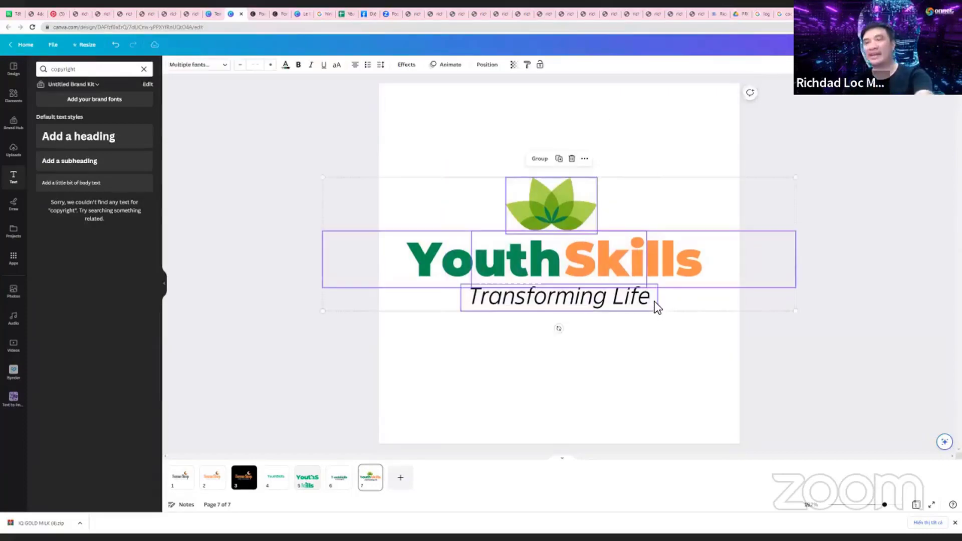
click(403, 480)
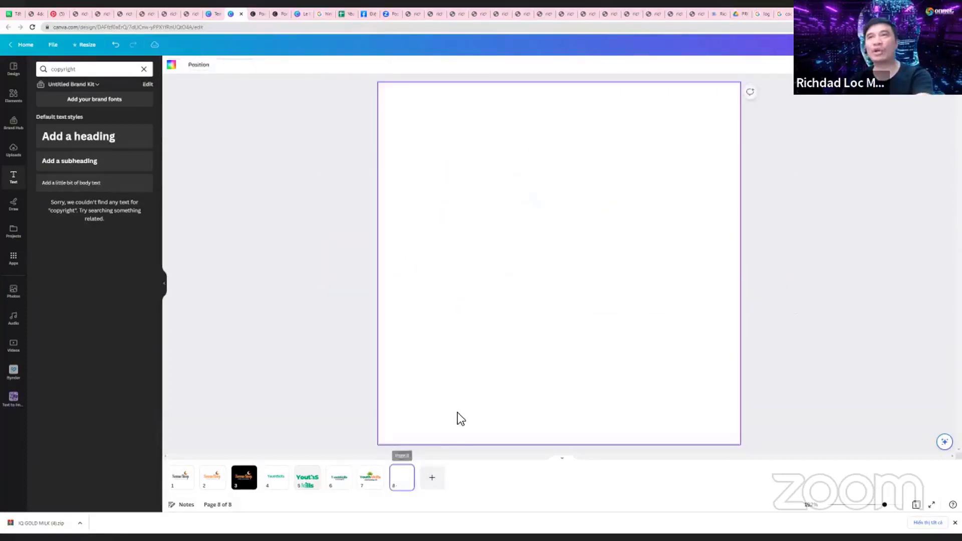
click(13, 290)
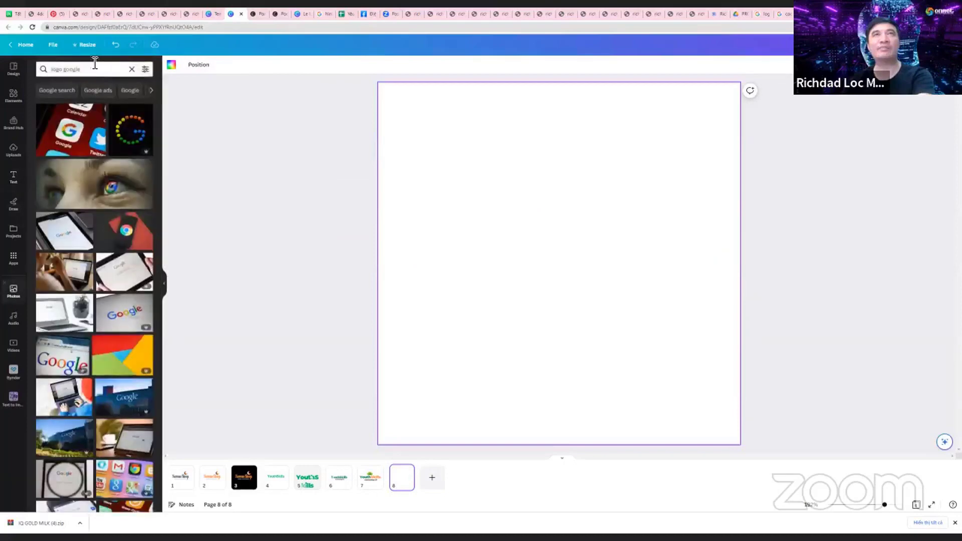
click(94, 68)
text(mockup)
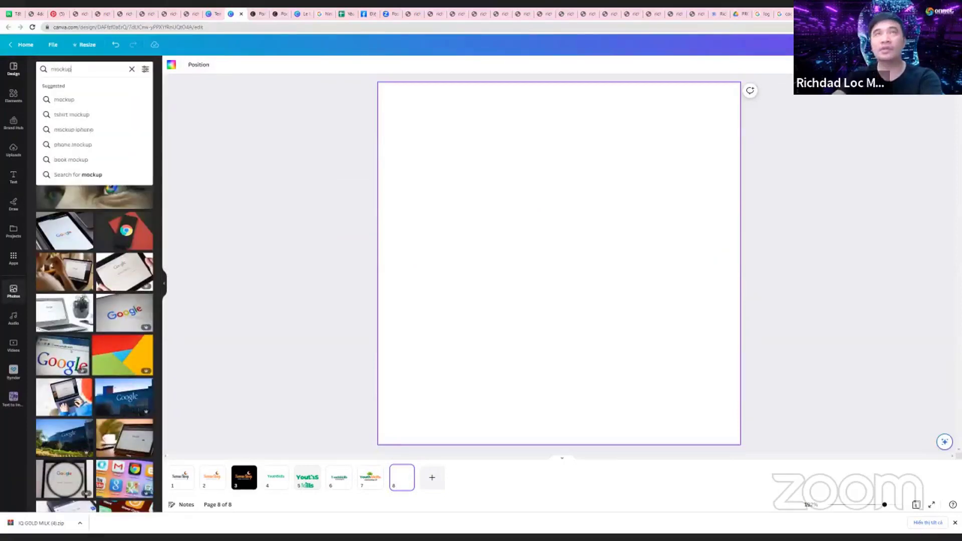
key(Return)
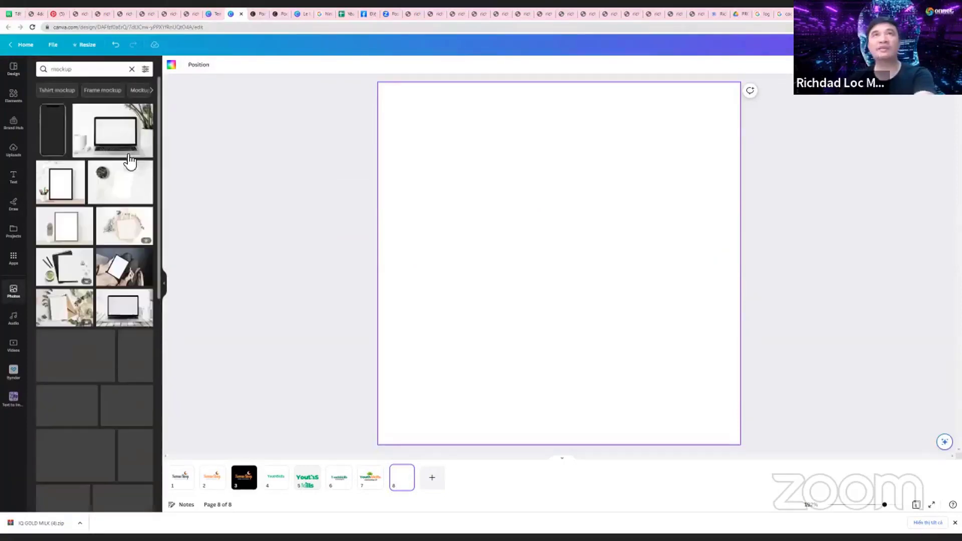
Insert the blank tote bag photo on the new page and set it as the page background
click(139, 238)
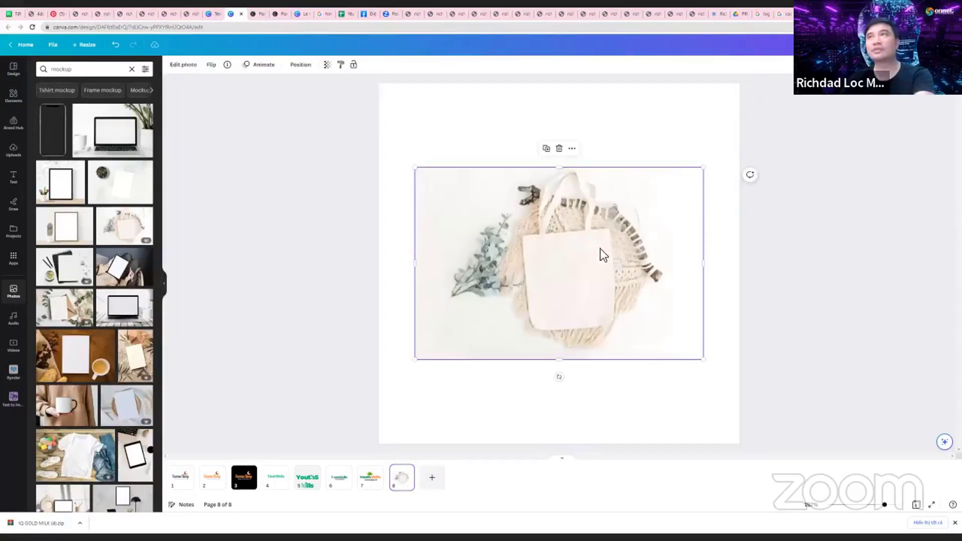
right_click(570, 269)
click(623, 452)
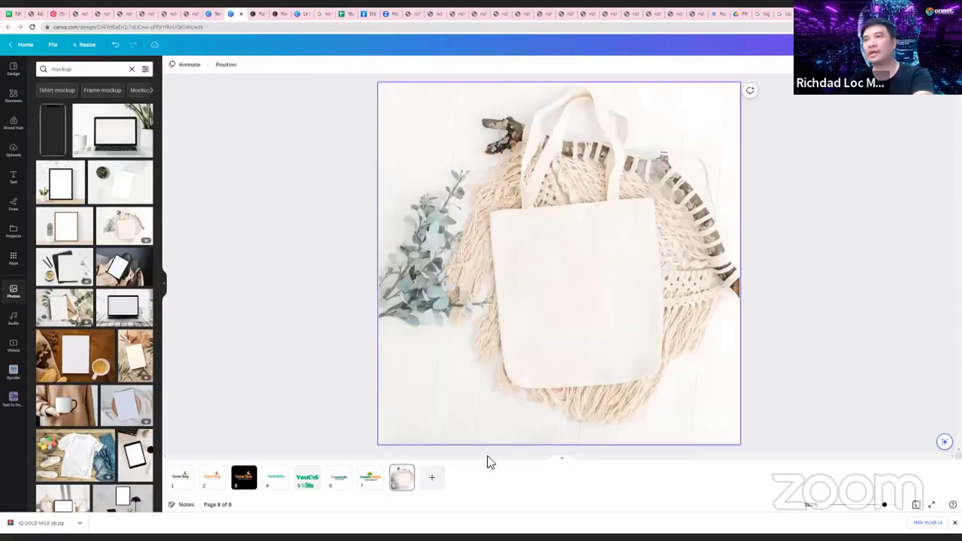
Copy the complete YouthSkills logo from page 7 and paste it onto the tote bag page
click(370, 482)
drag(647, 357, 563, 293)
drag(660, 346, 495, 198)
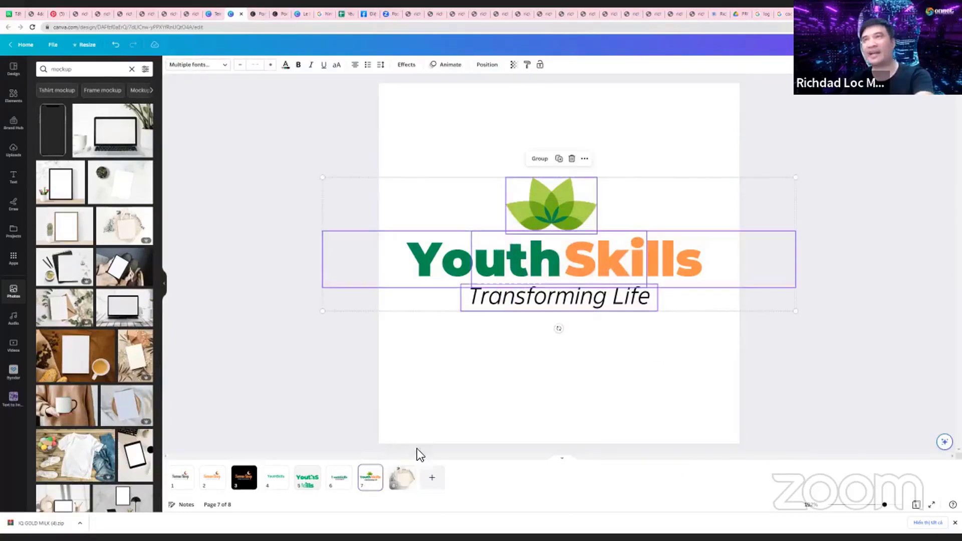
click(410, 480)
key(ctrl+v)
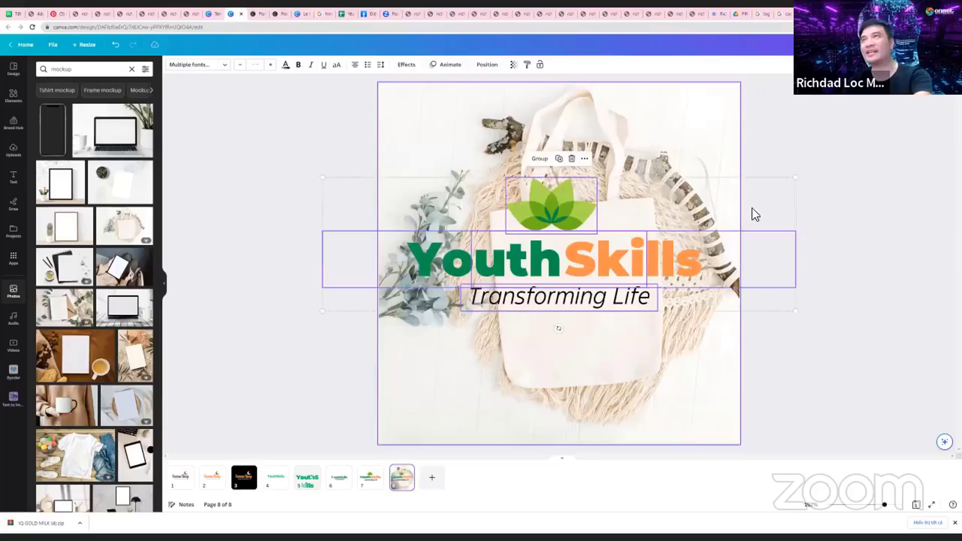
Shrink the pasted logo, tilt it to match the bag's angle and place it in the middle of the tote bag
drag(592, 269, 623, 279)
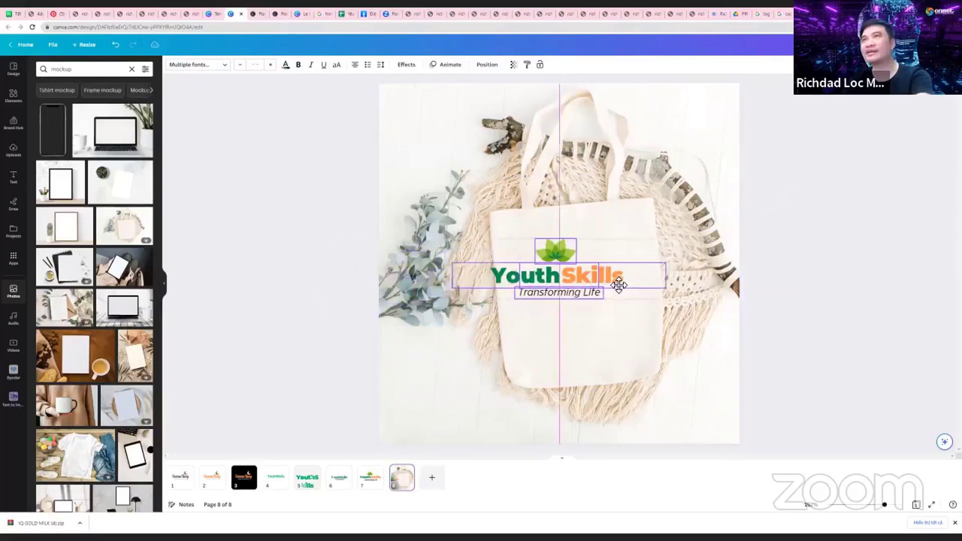
drag(567, 323, 570, 322)
drag(671, 234, 616, 281)
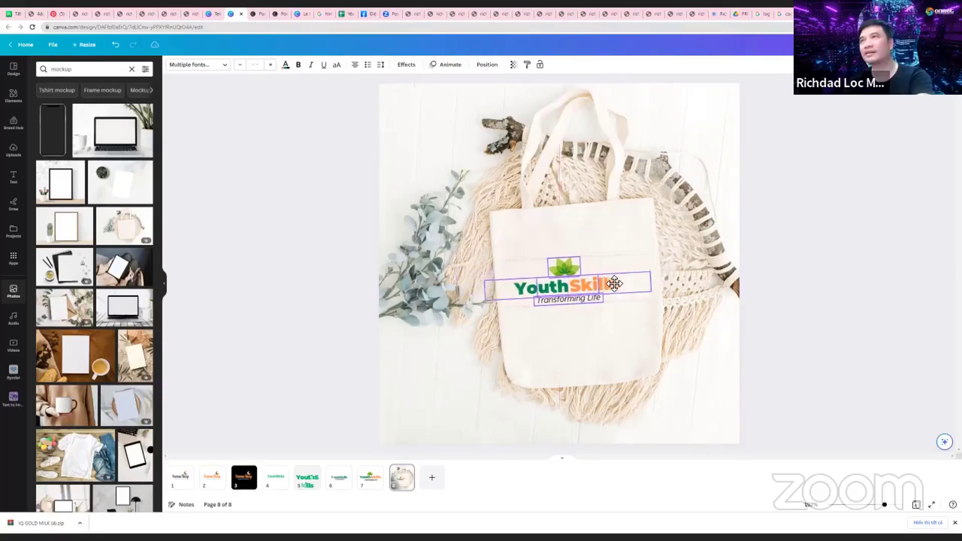
drag(584, 334, 601, 344)
drag(594, 291, 594, 327)
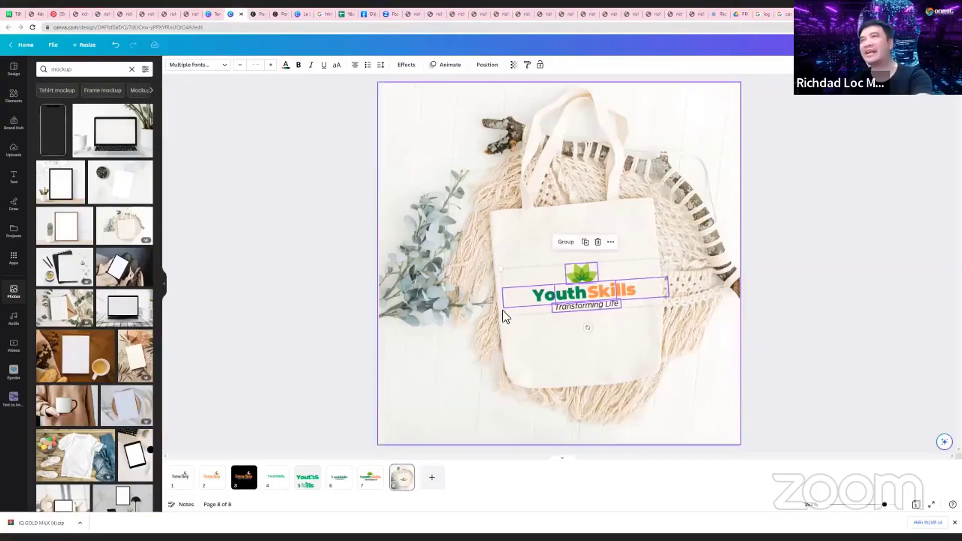
drag(503, 311, 494, 325)
drag(589, 295, 607, 287)
click(767, 242)
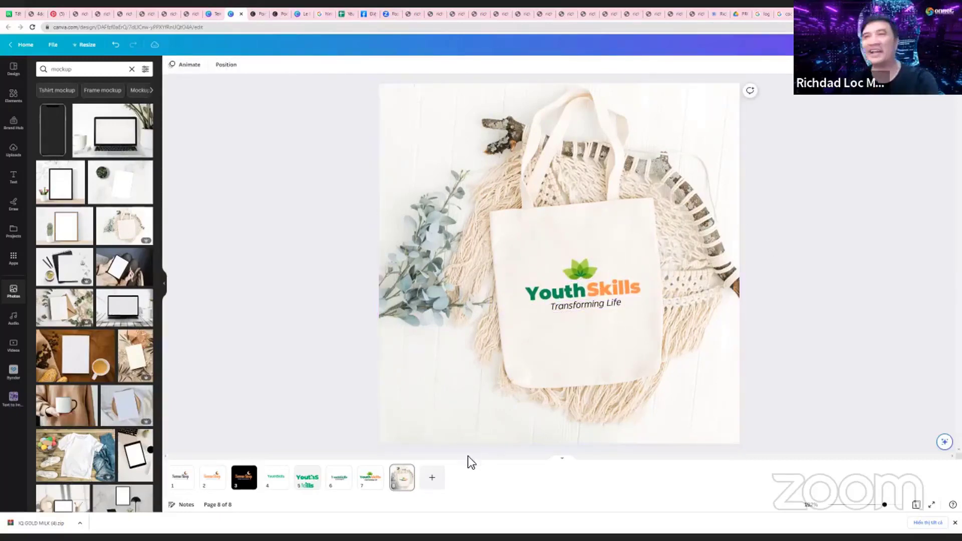
Add another page and fill its background with the mockup photo of a white pillow beside a flower jug
click(432, 477)
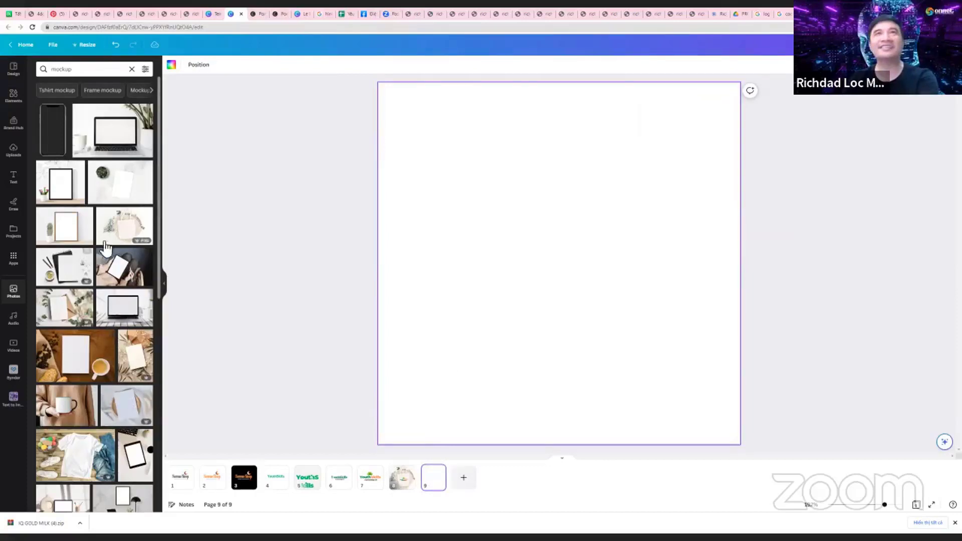
scroll(125, 234, down, 8)
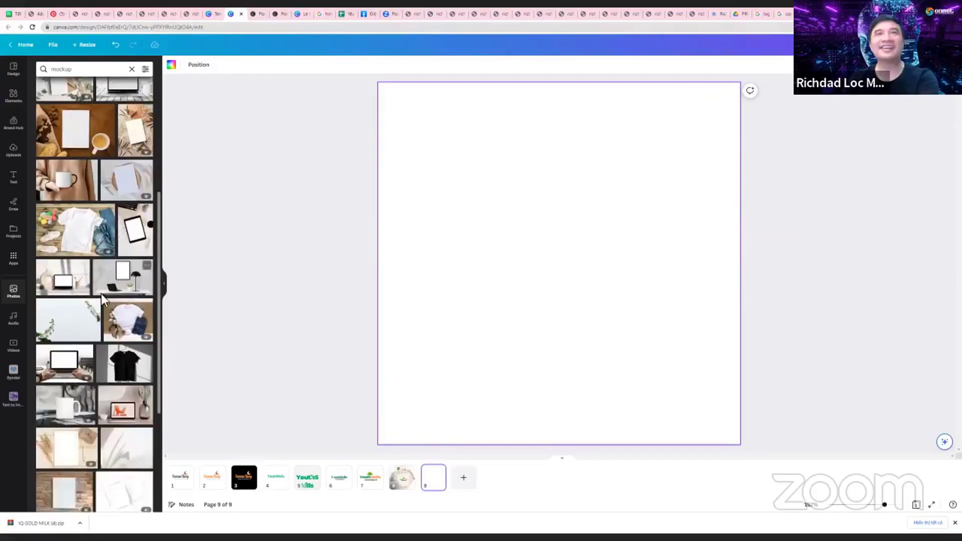
scroll(106, 301, down, 4)
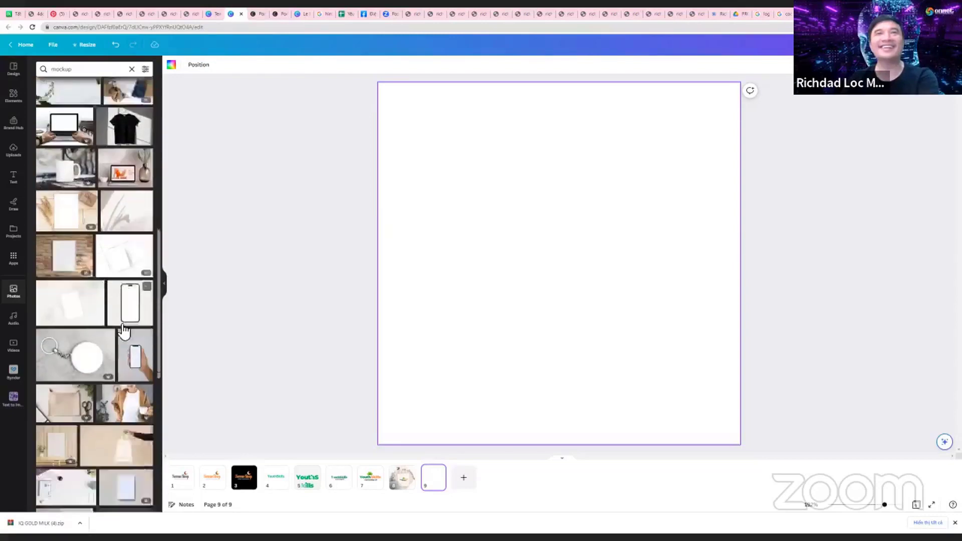
scroll(119, 315, down, 6)
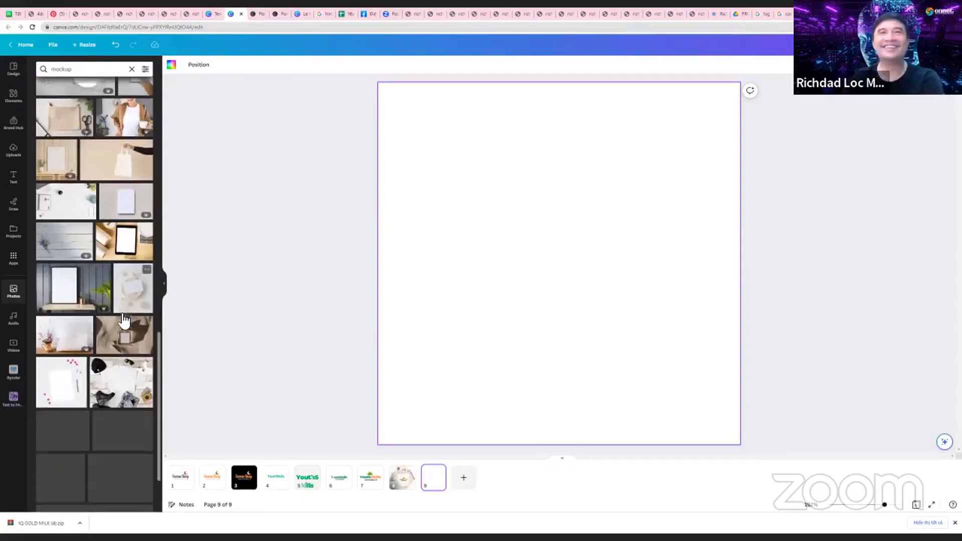
click(74, 269)
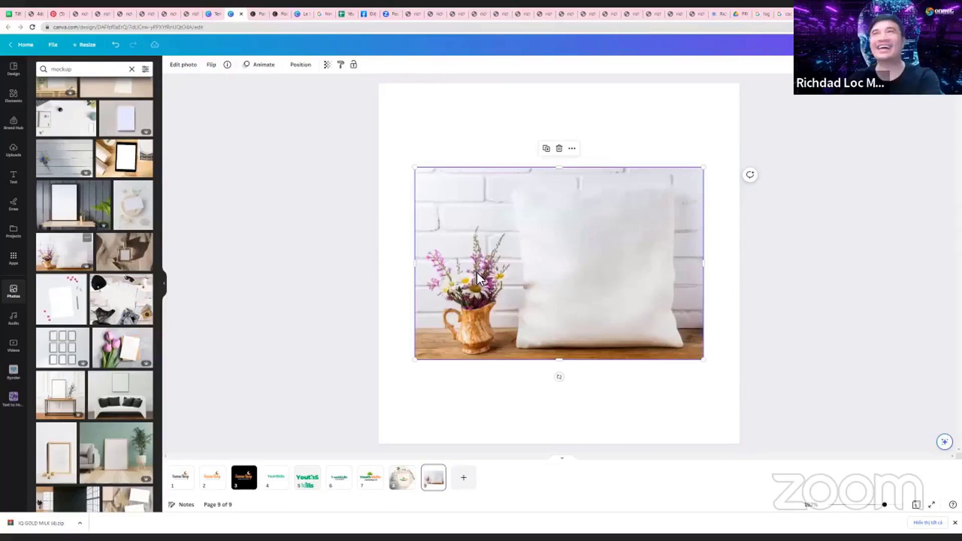
right_click(534, 255)
click(586, 432)
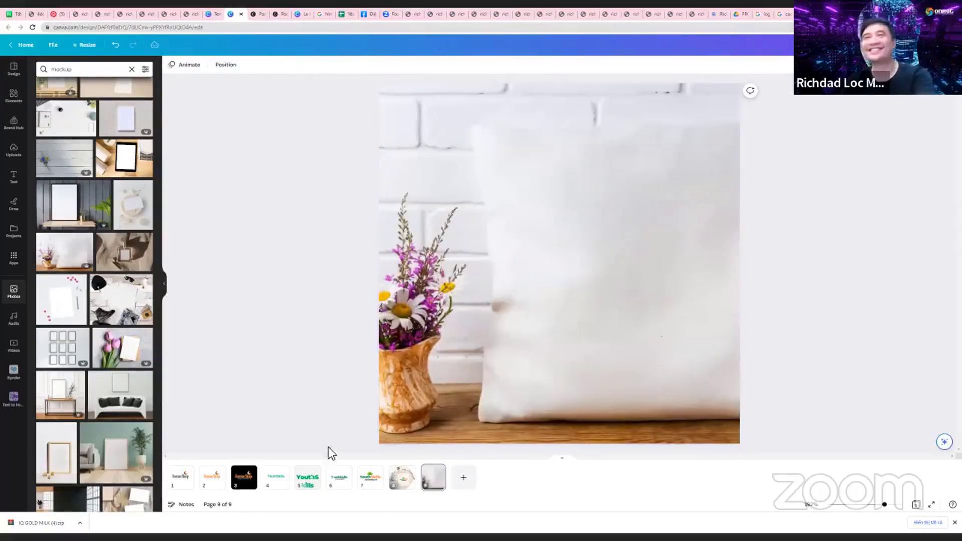
Group the logo elements on the tote bag page and paste a copy of the logo onto the pillow page
click(402, 480)
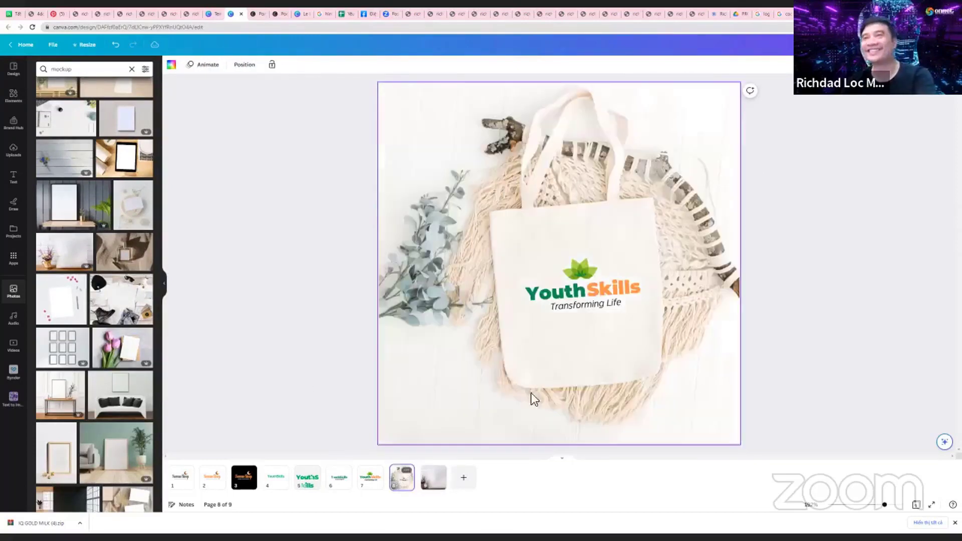
click(576, 266)
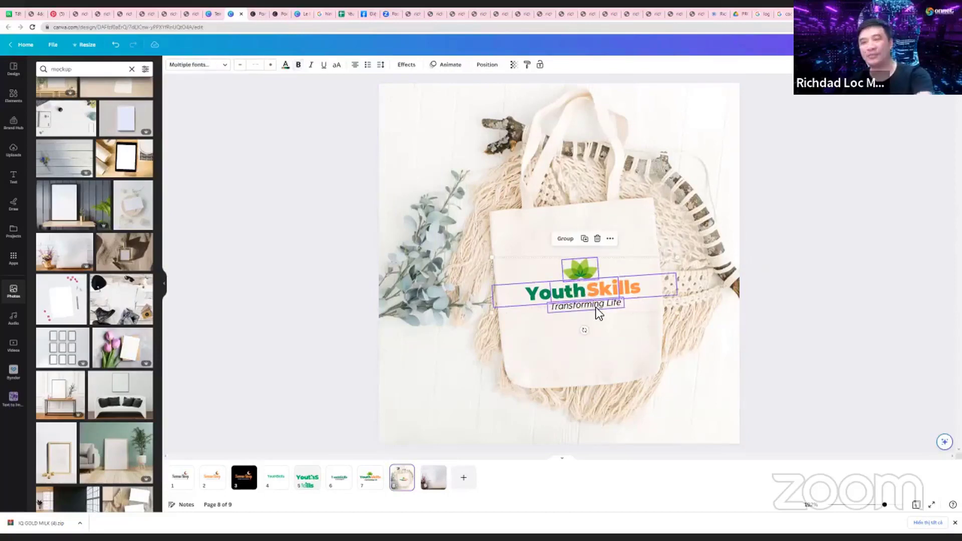
key(ctrl+g)
click(429, 482)
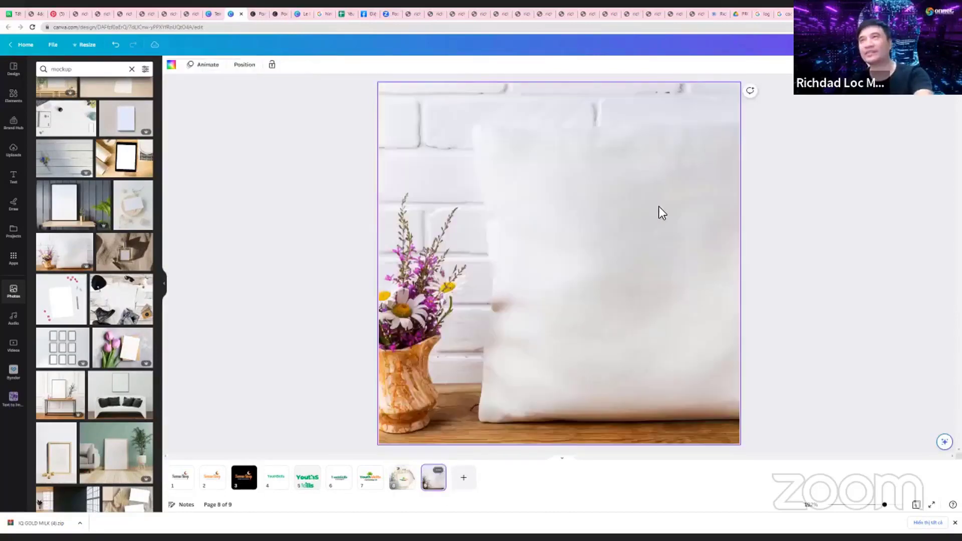
key(ctrl+v)
Enlarge the grouped logo and position it on the upper middle of the white pillow
drag(630, 280, 675, 255)
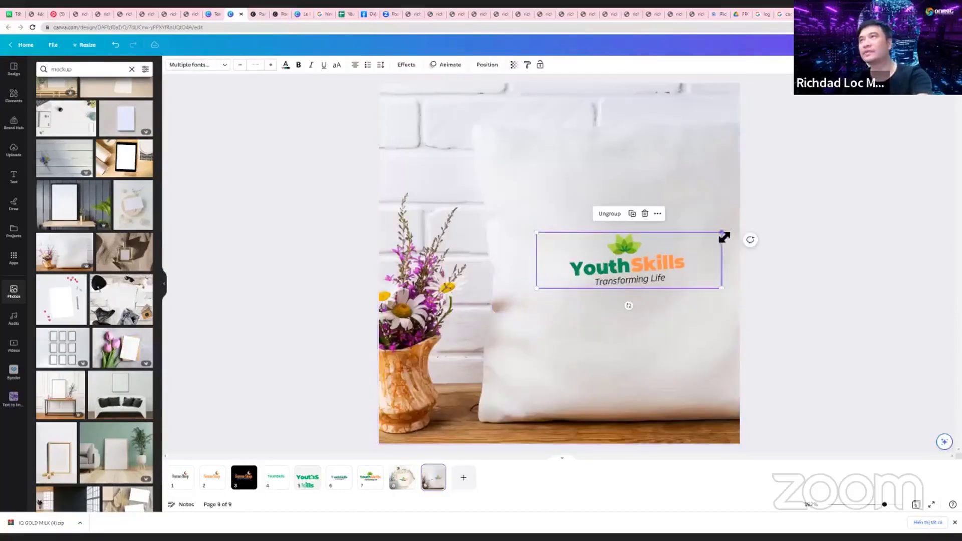
drag(723, 232, 852, 194)
drag(743, 217, 671, 206)
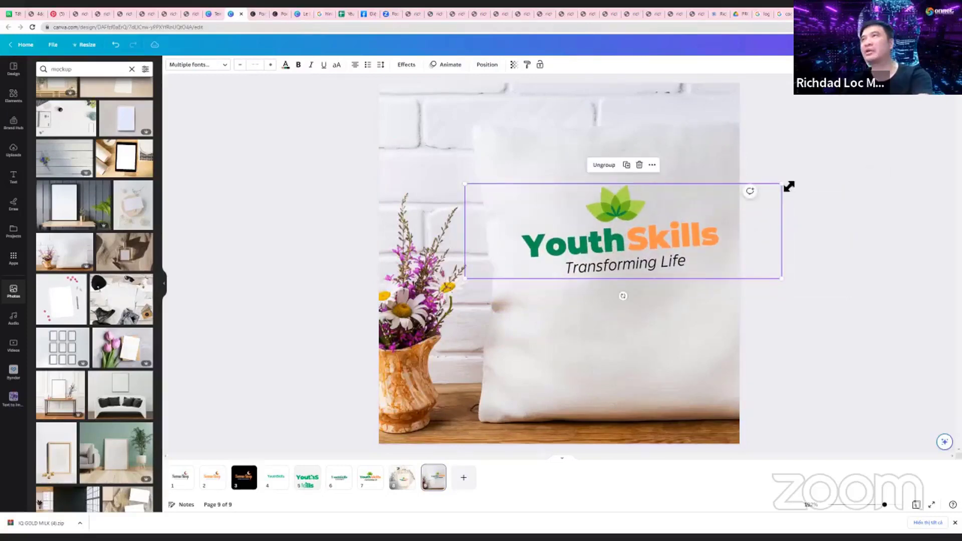
drag(782, 186, 763, 188)
drag(694, 243, 714, 255)
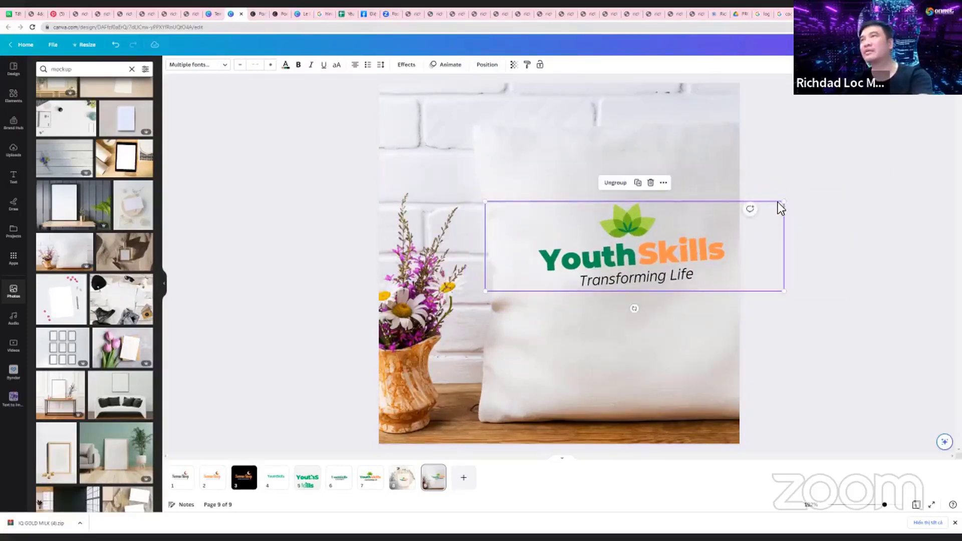
drag(780, 211, 765, 215)
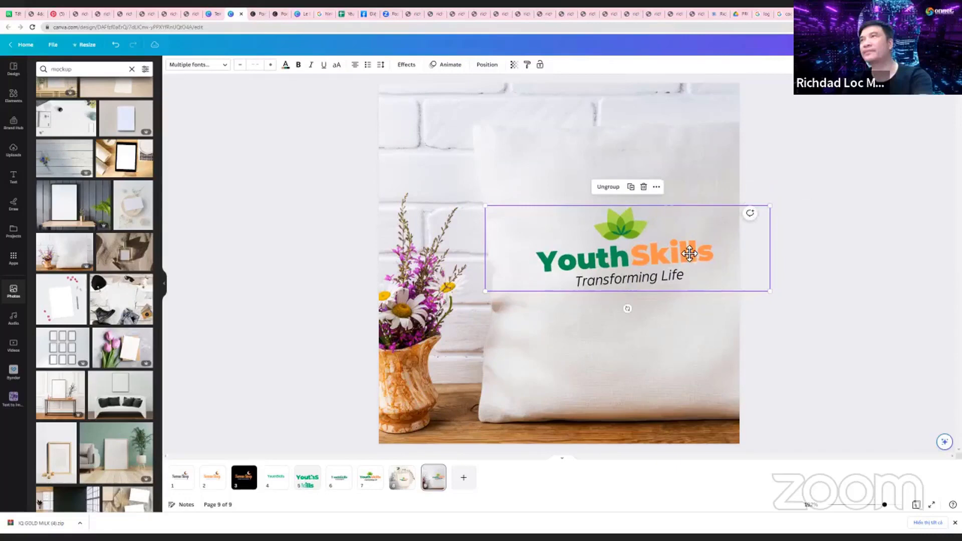
drag(687, 249, 687, 257)
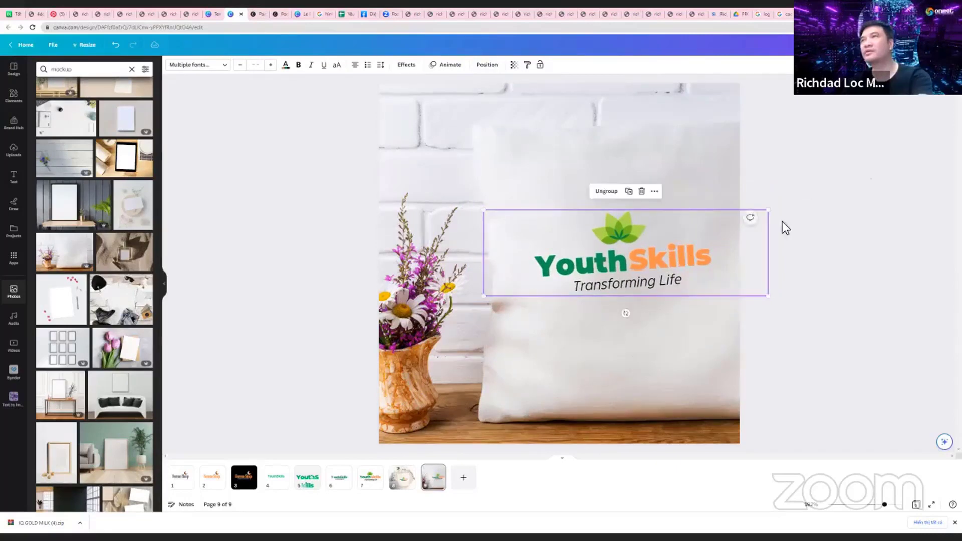
click(872, 173)
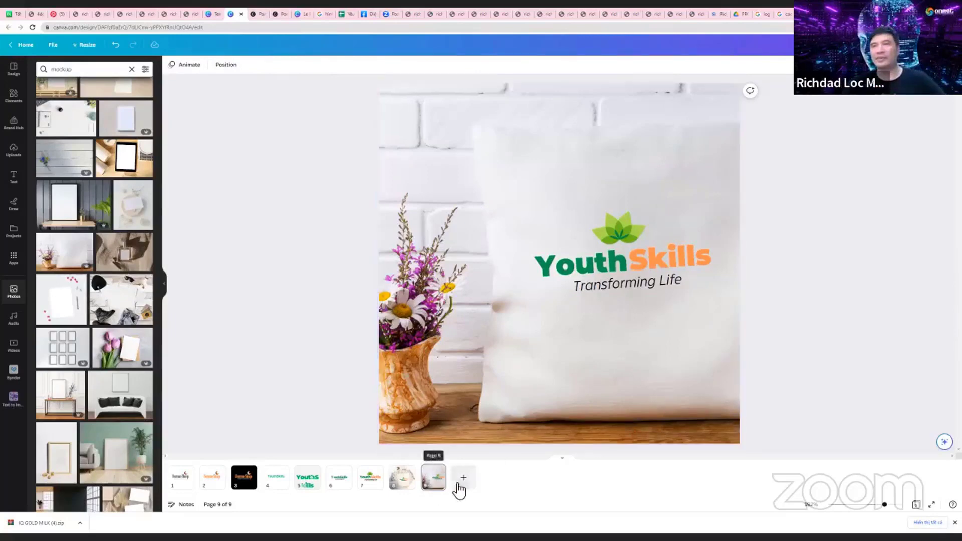
Add another page and fill its background with the mockup photo of a white mug beside pink flowers
key(ctrl+Return)
scroll(101, 359, down, 5)
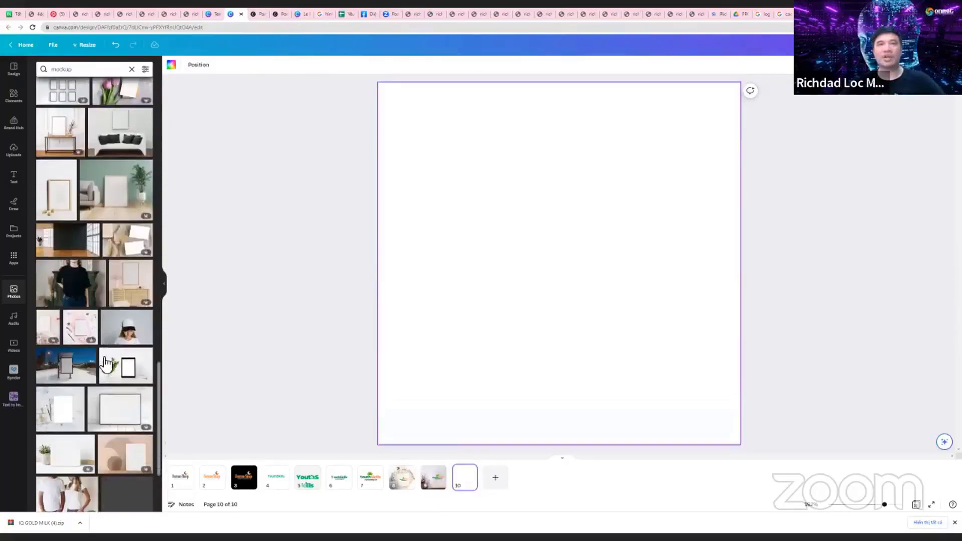
scroll(104, 363, down, 4)
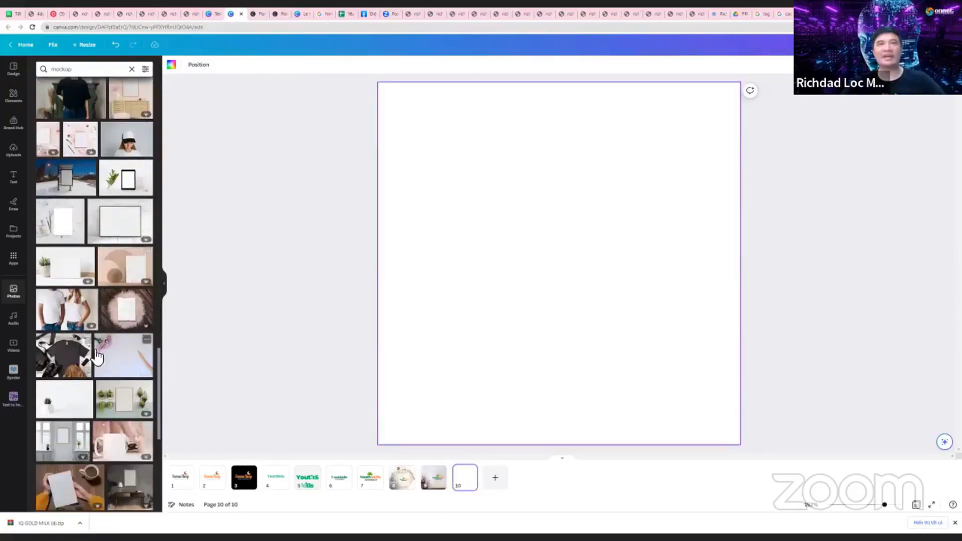
scroll(101, 350, down, 3)
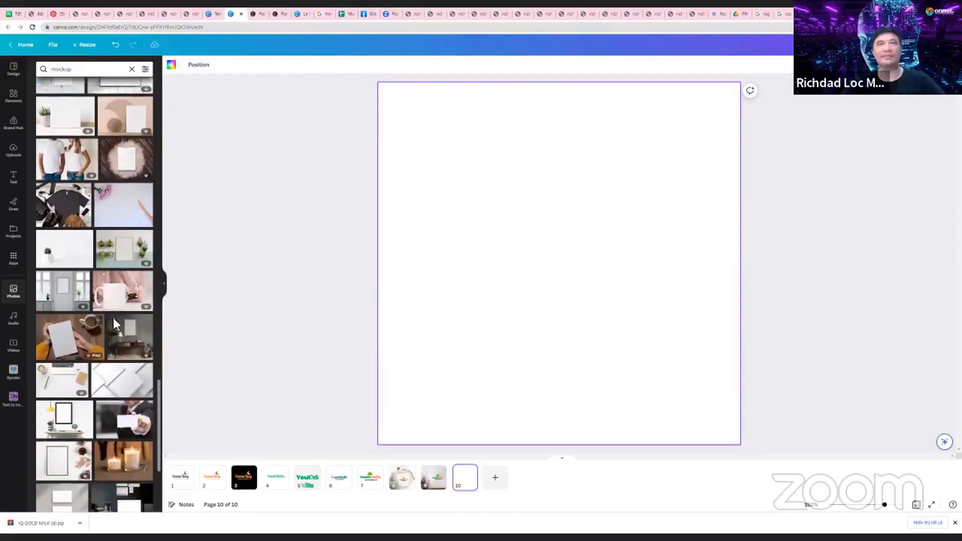
click(119, 303)
right_click(604, 293)
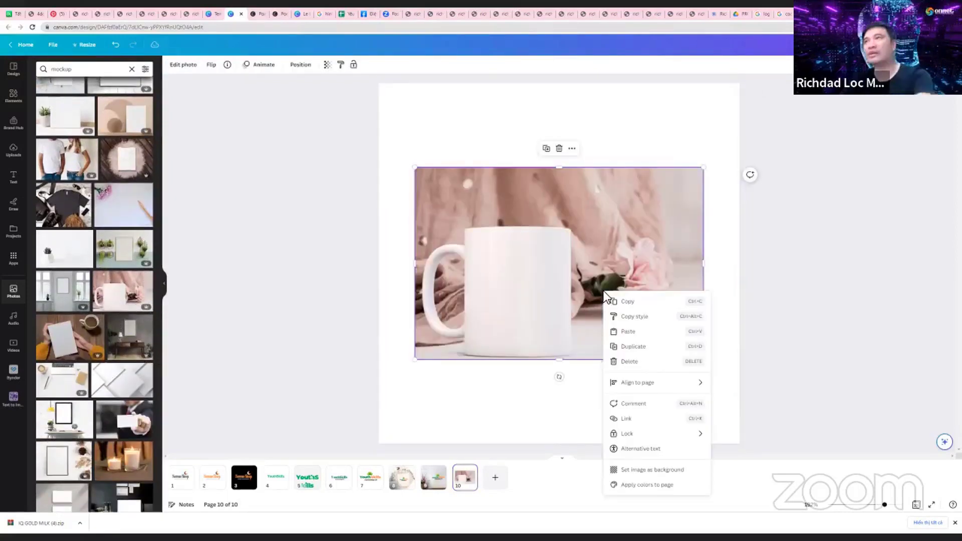
click(653, 464)
Reposition the background photo within its crop so the whole mug, including its handle, fits inside the page
click(524, 348)
double_click(524, 349)
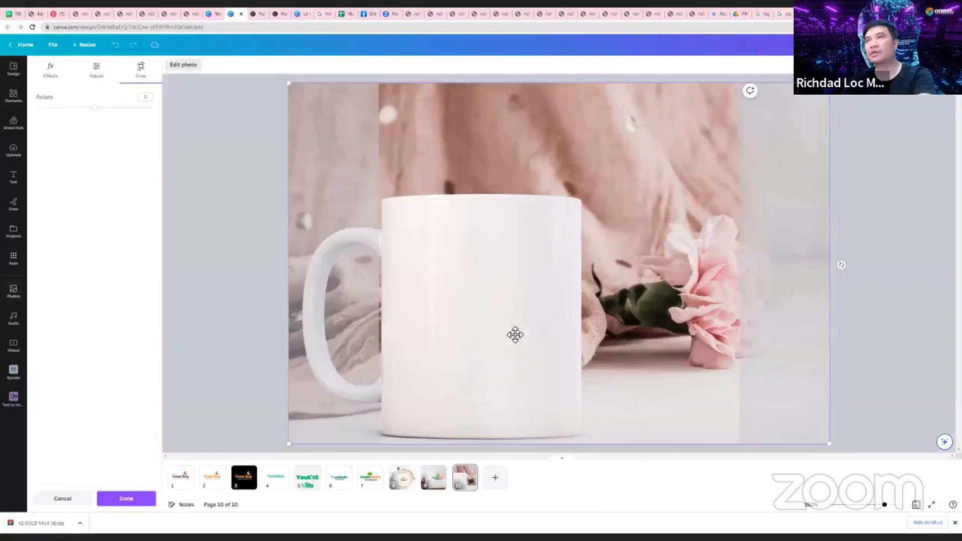
drag(515, 334, 730, 270)
click(889, 203)
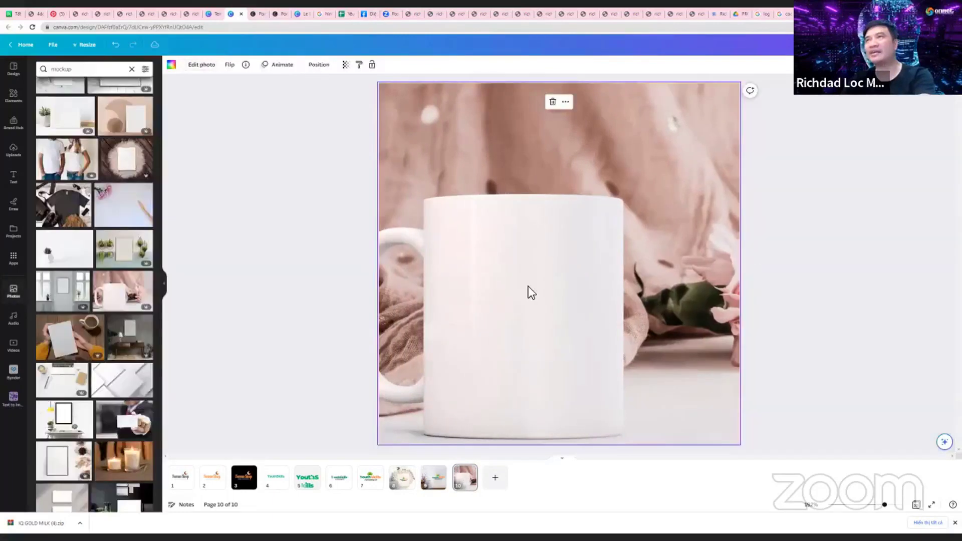
double_click(505, 301)
drag(505, 300, 876, 199)
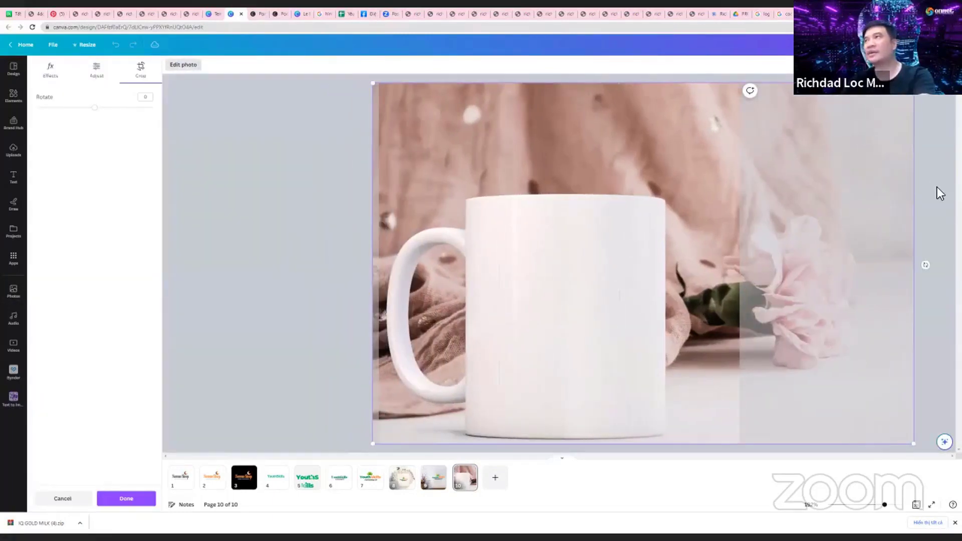
click(323, 420)
Move the grouped logo on the pillow page slightly lower, nearer the middle of the pillow
click(436, 482)
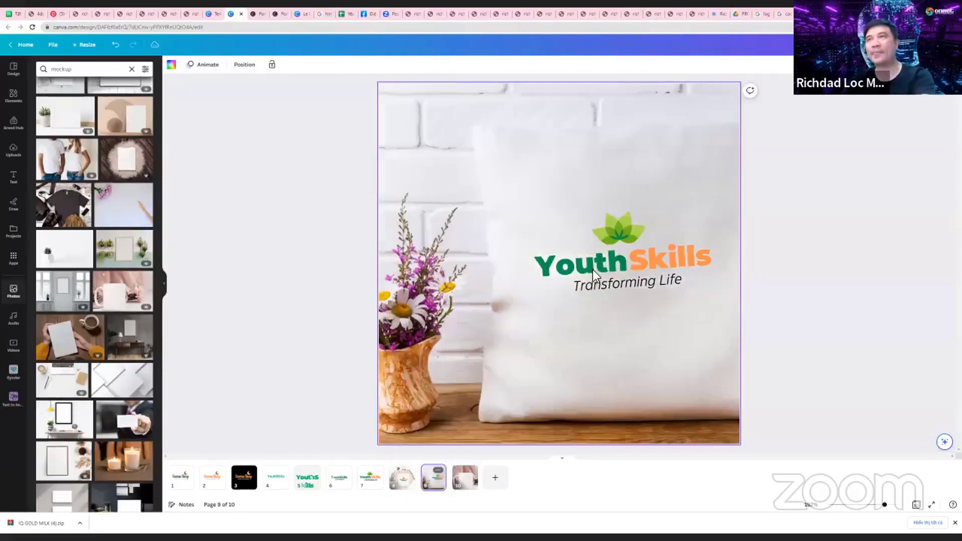
click(612, 233)
drag(613, 232, 611, 246)
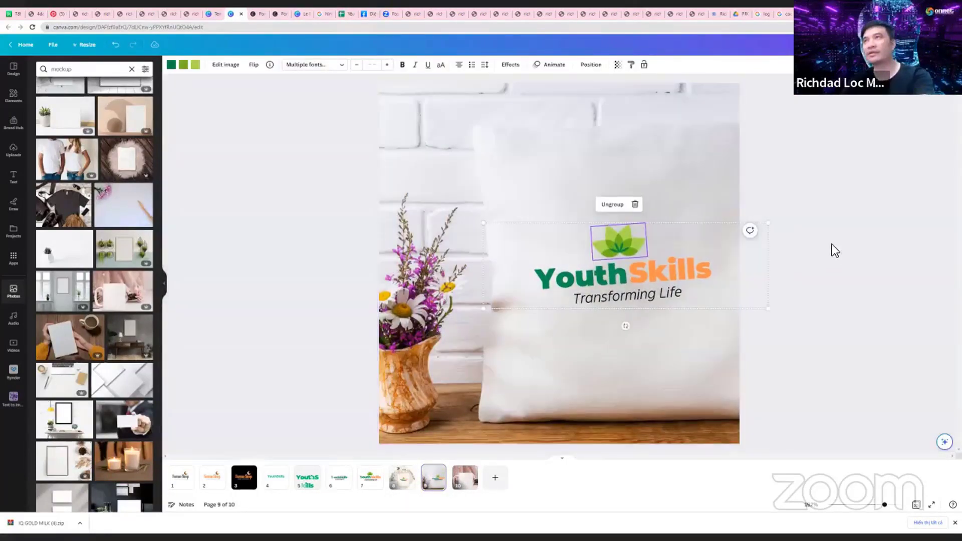
click(832, 244)
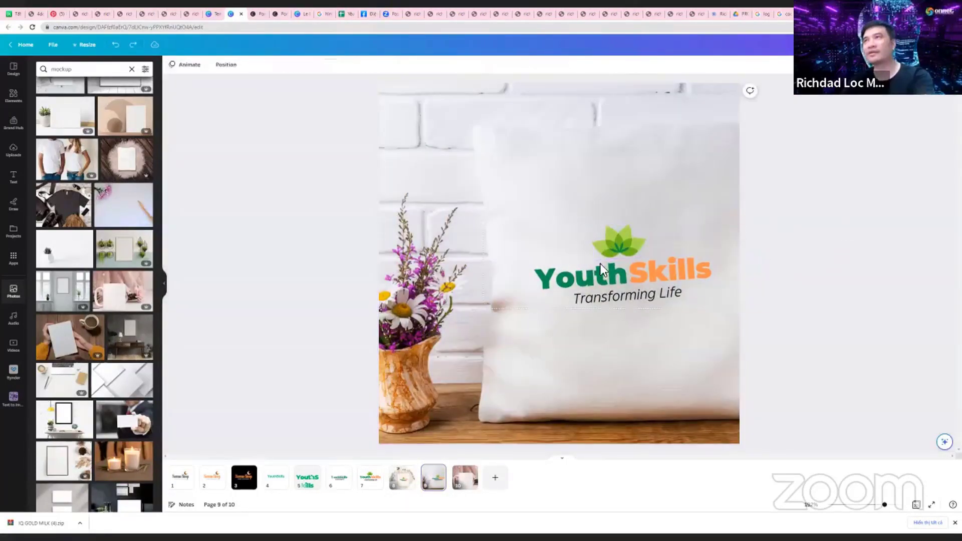
Copy the grouped logo from the pillow page and paste it onto the front of the white mug
click(597, 265)
key(ctrl+c)
click(465, 481)
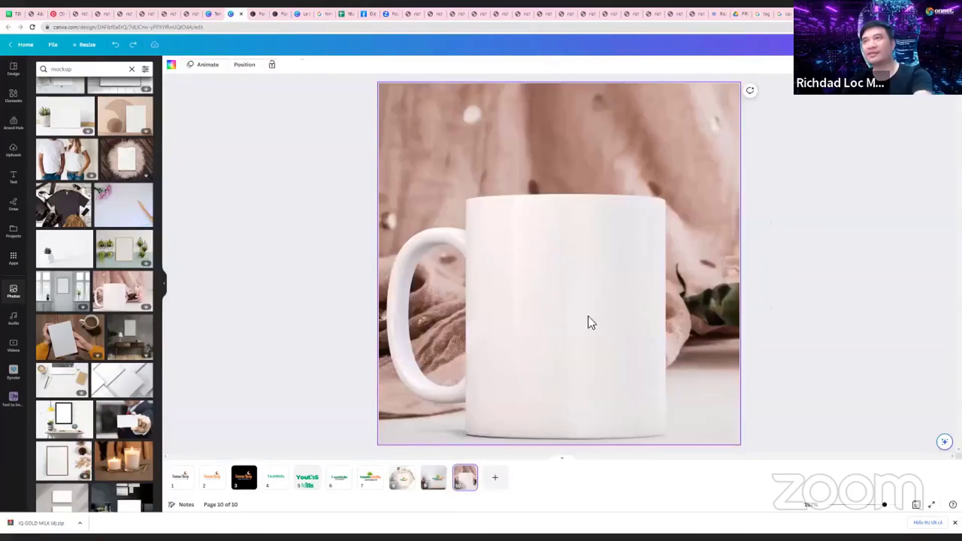
key(ctrl+v)
drag(609, 281, 551, 326)
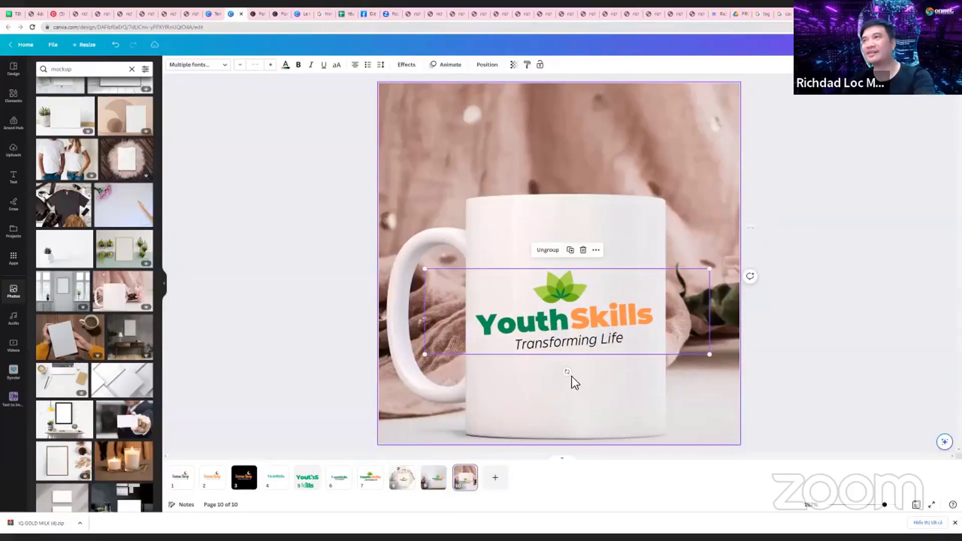
Rotate the pasted logo group slightly clockwise so its text sits level on the mug
click(565, 374)
click(566, 366)
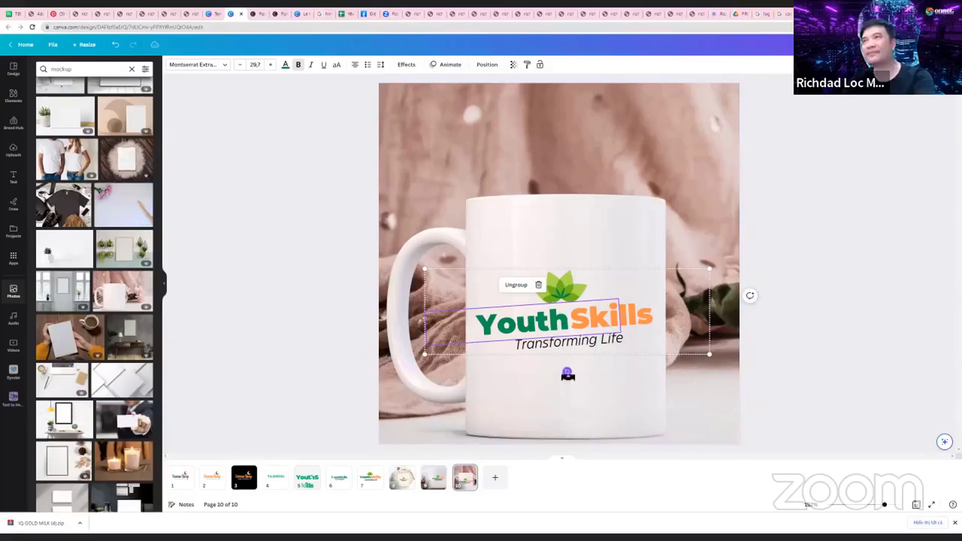
drag(567, 373, 566, 381)
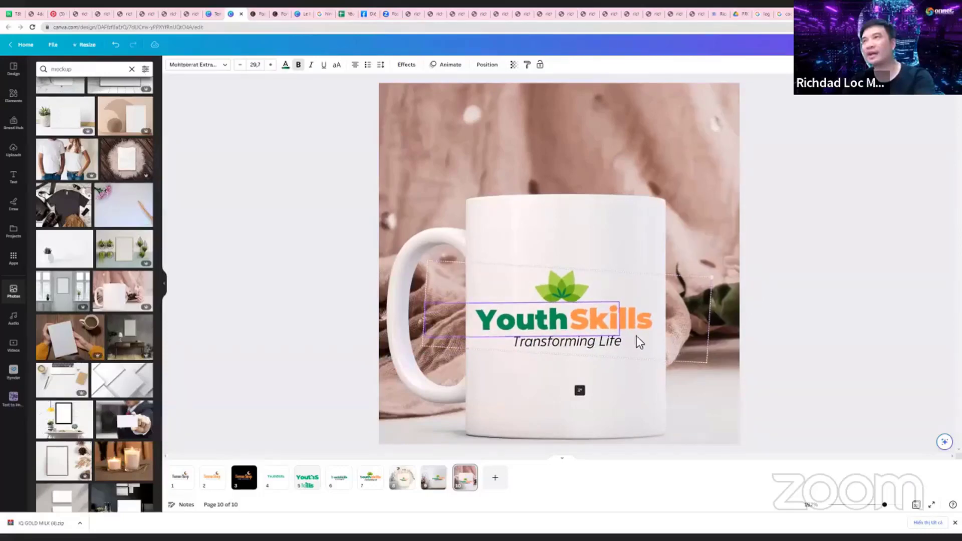
Shrink the logo group to fit within the mug's width and centre it on the mug's front
drag(711, 277, 669, 284)
drag(626, 317, 600, 301)
click(857, 200)
click(601, 301)
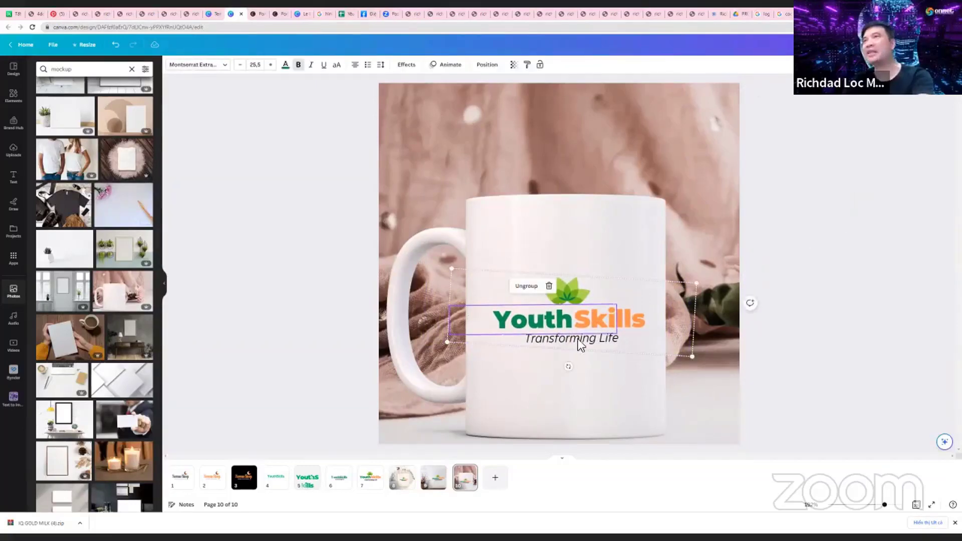
drag(575, 334, 573, 335)
click(884, 213)
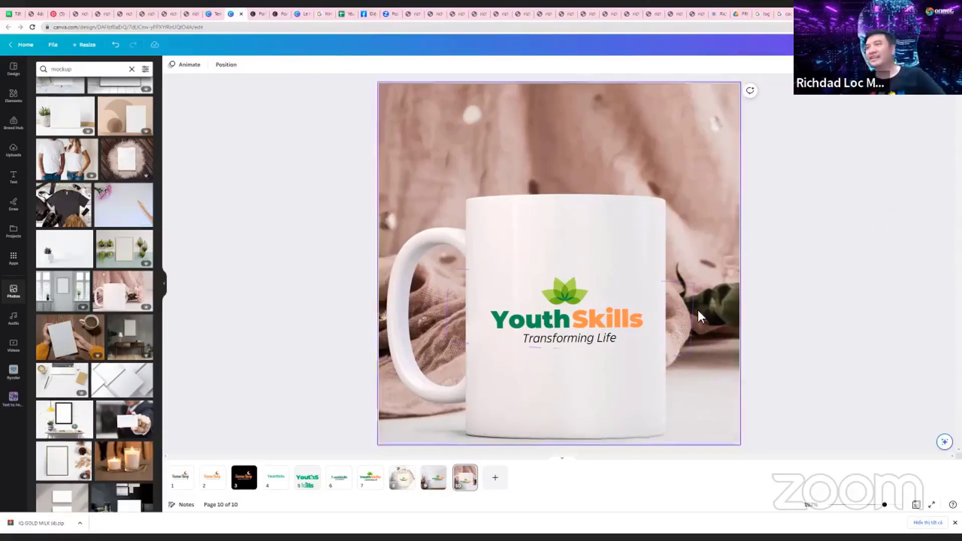
Nudge the logo group slightly lower on the mug
click(631, 331)
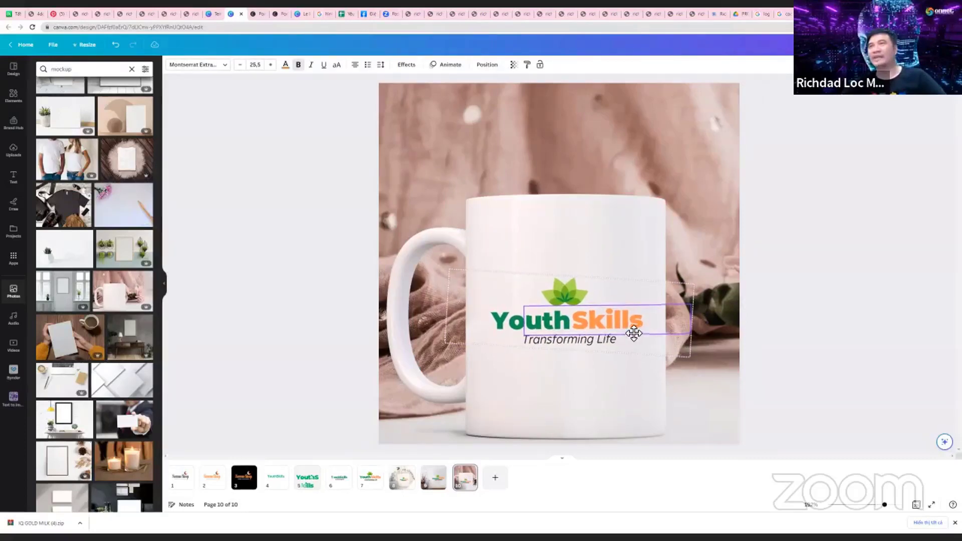
click(873, 193)
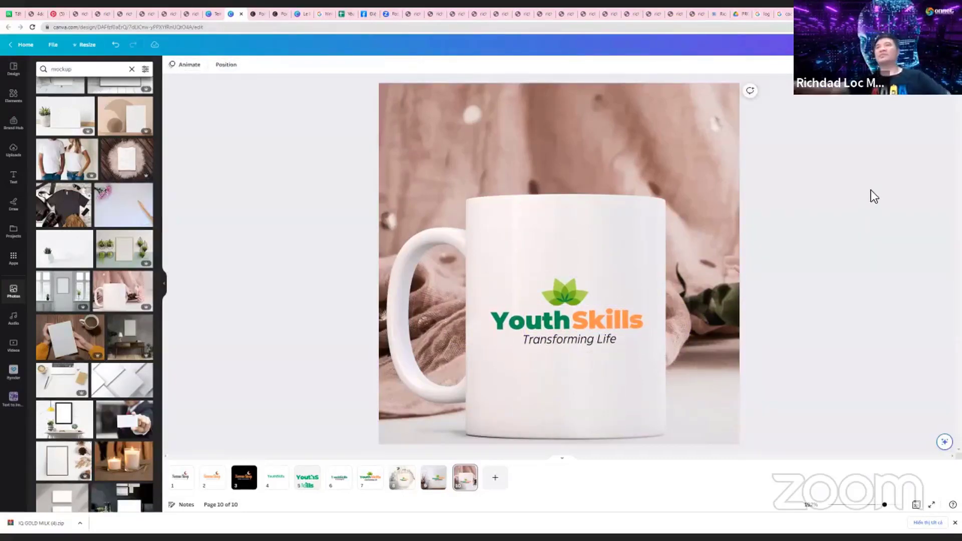
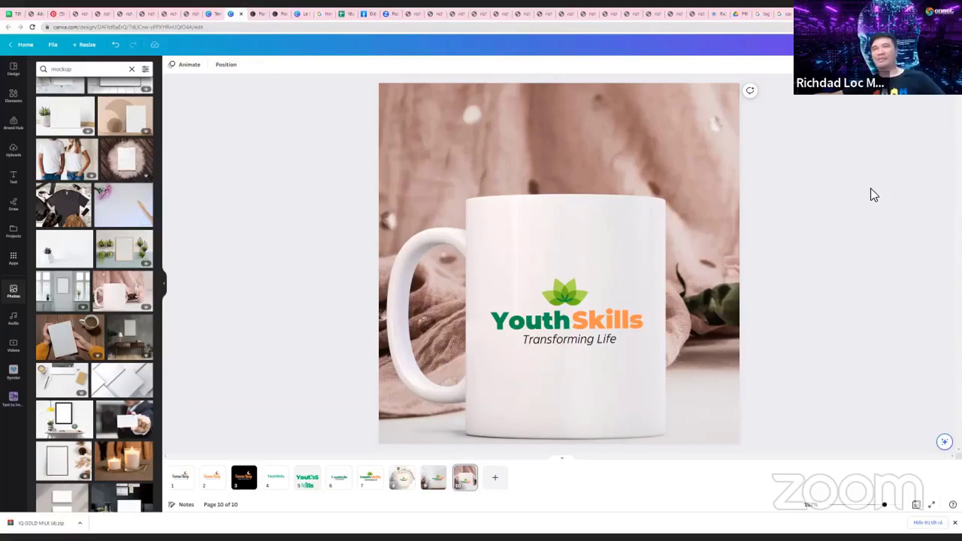
click(597, 319)
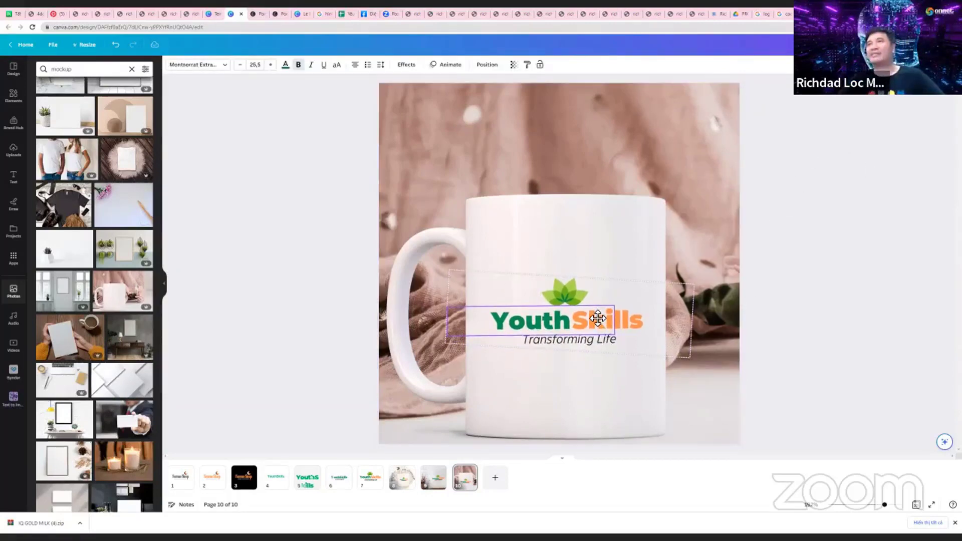
drag(613, 333, 612, 338)
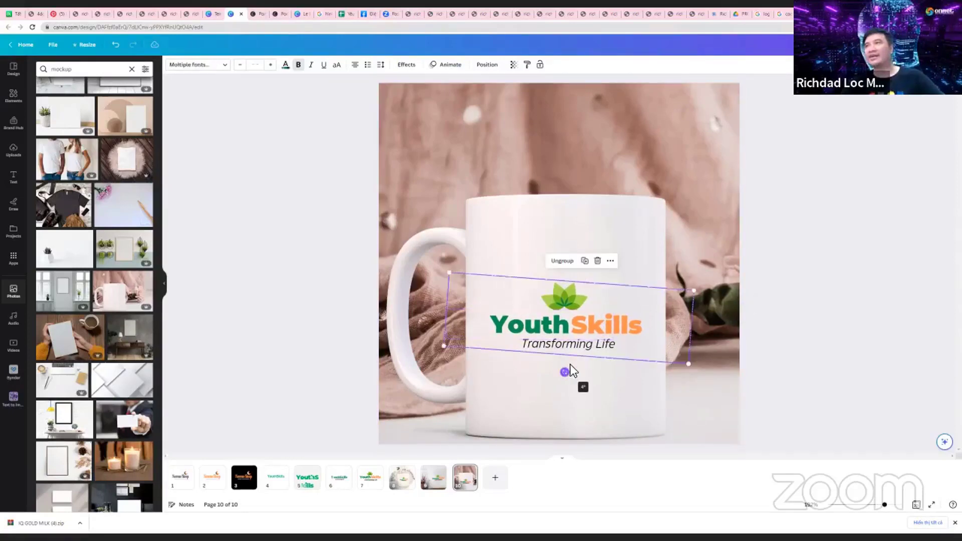
click(850, 192)
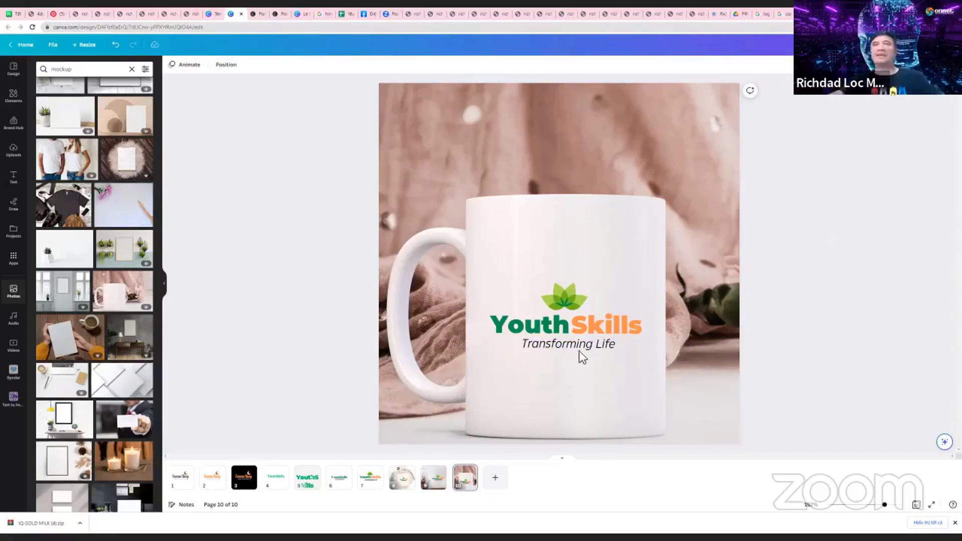
Compare the plain YouthSkills logo pages with the tote bag, pillow and mug mockup pages
click(401, 483)
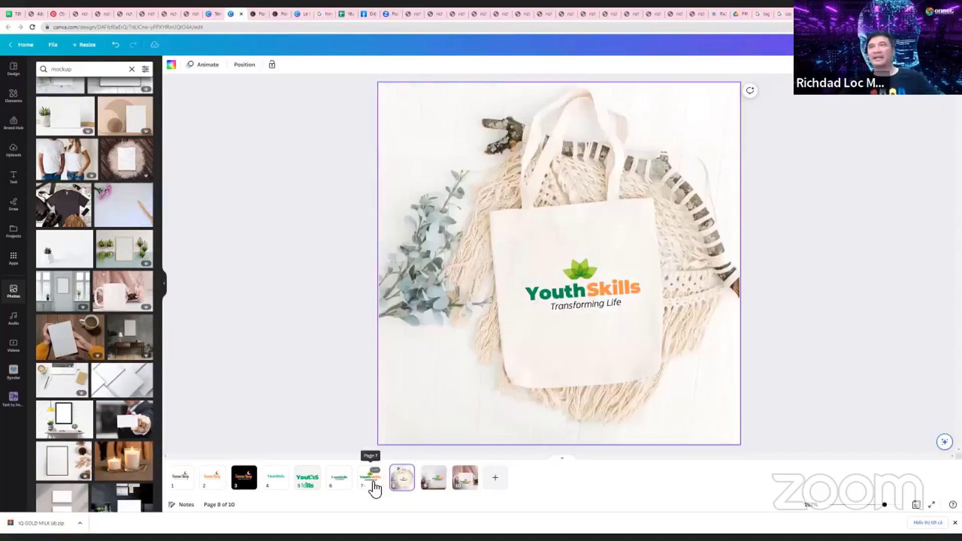
click(372, 484)
click(339, 483)
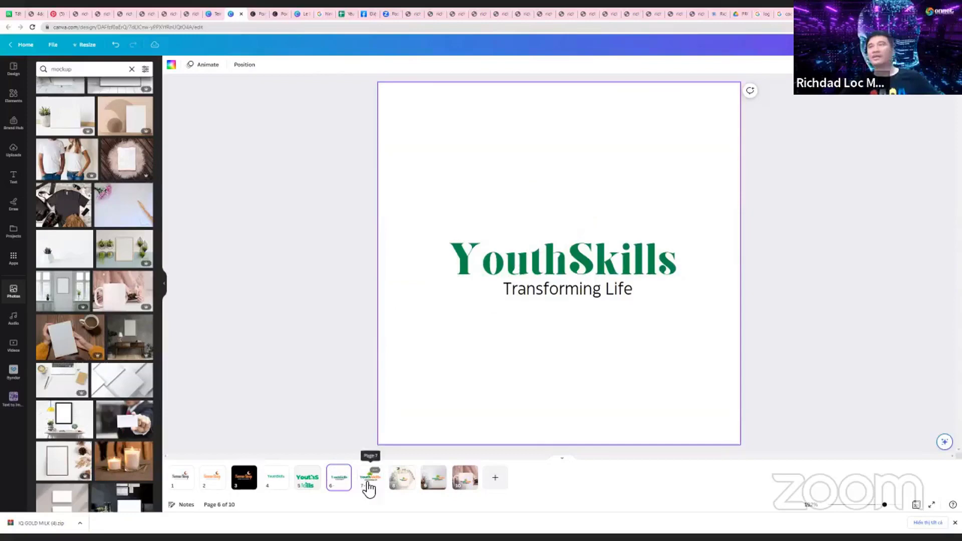
click(372, 483)
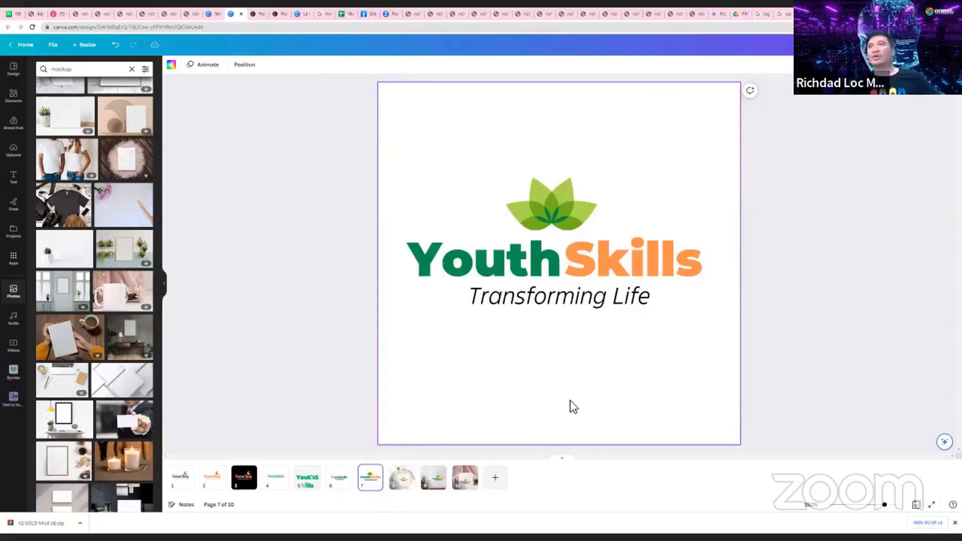
click(435, 478)
click(401, 481)
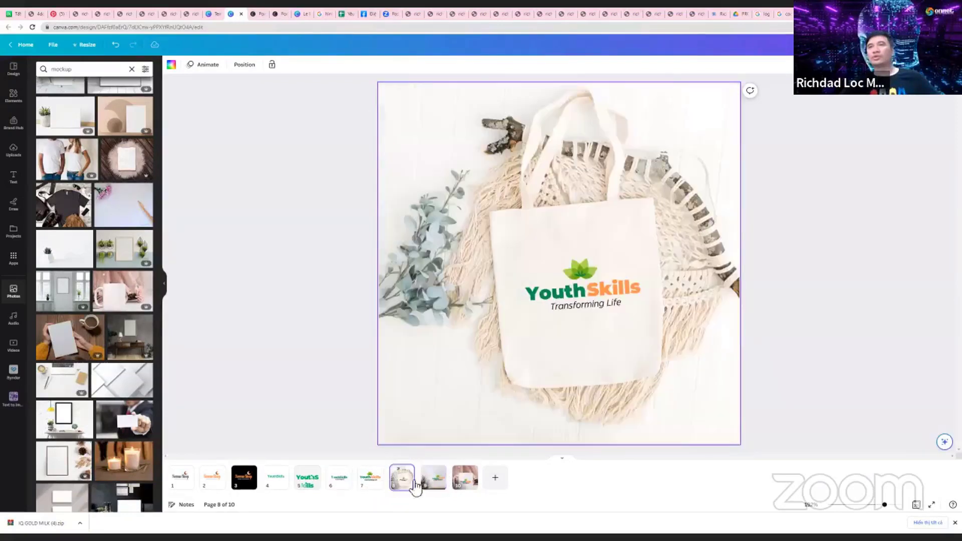
click(459, 483)
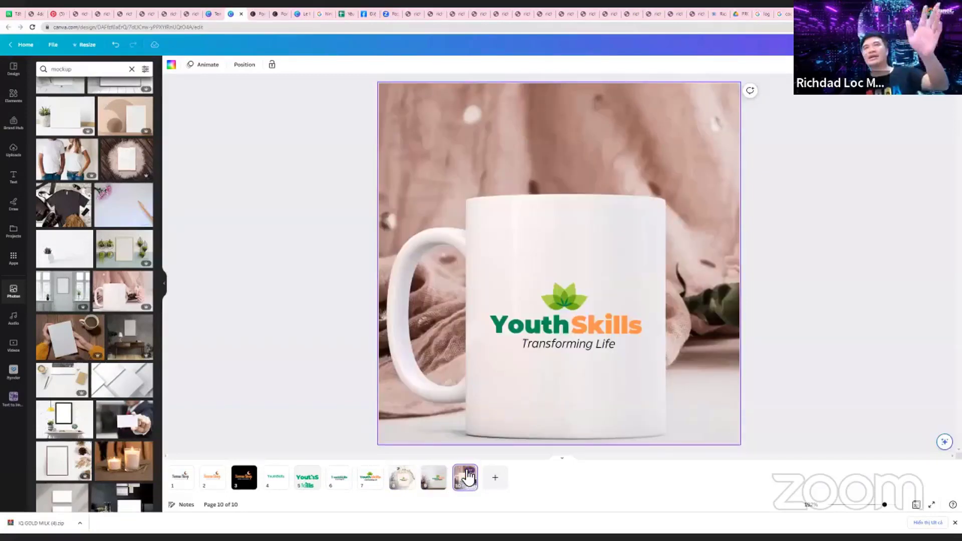
click(401, 481)
click(372, 479)
Select the lotus logo elements on page 7 and copy the design's collaboration link from the sharing options
drag(575, 333, 501, 223)
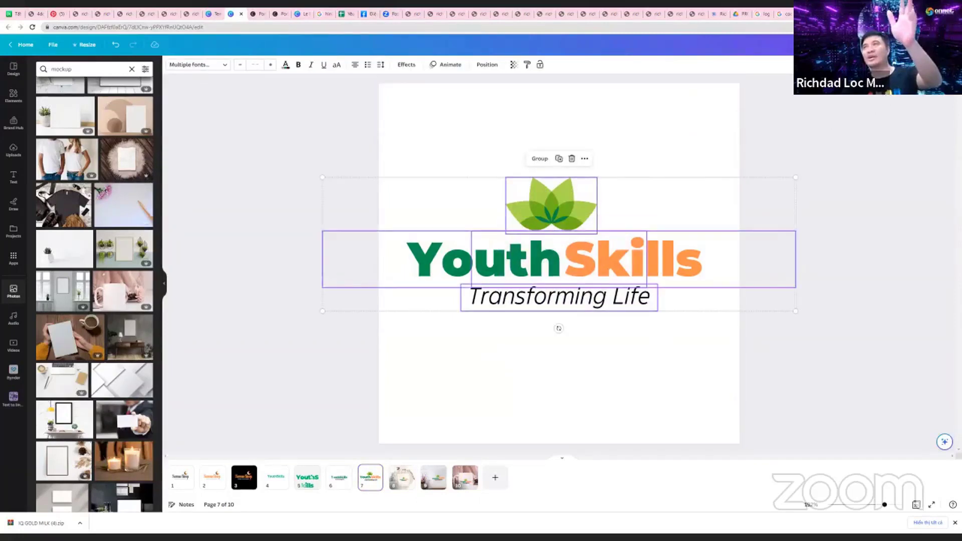
click(929, 45)
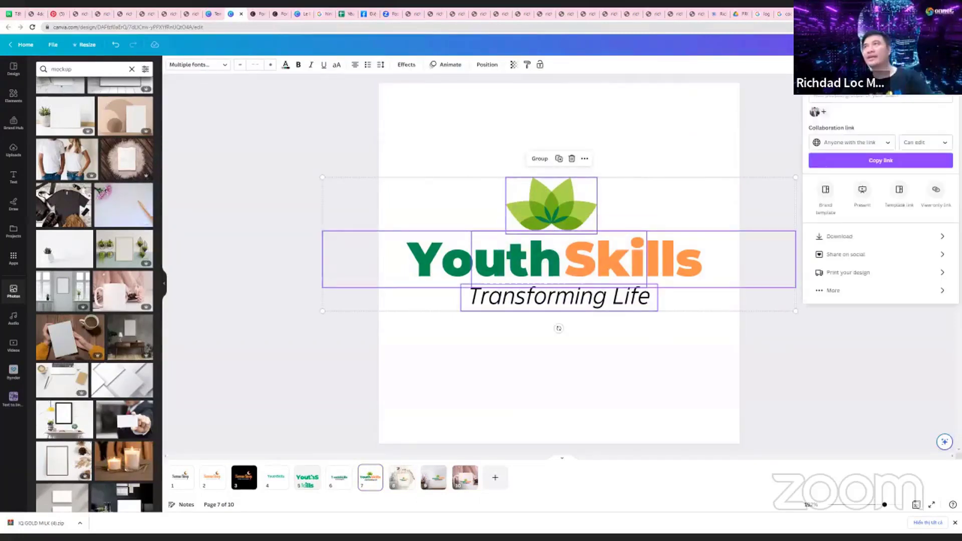
click(872, 160)
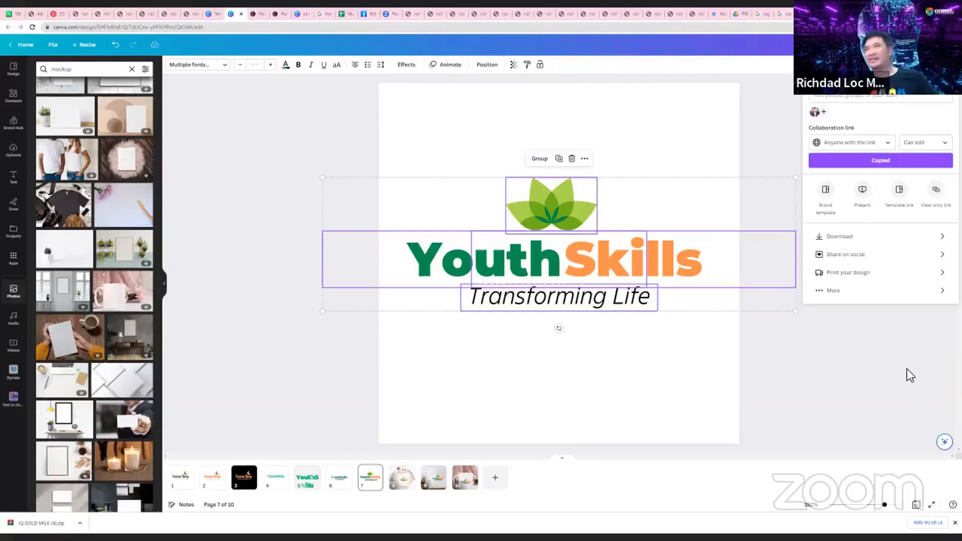
click(645, 380)
Return to the tote bag page and move its grouped logo slightly lower on the bag
click(189, 482)
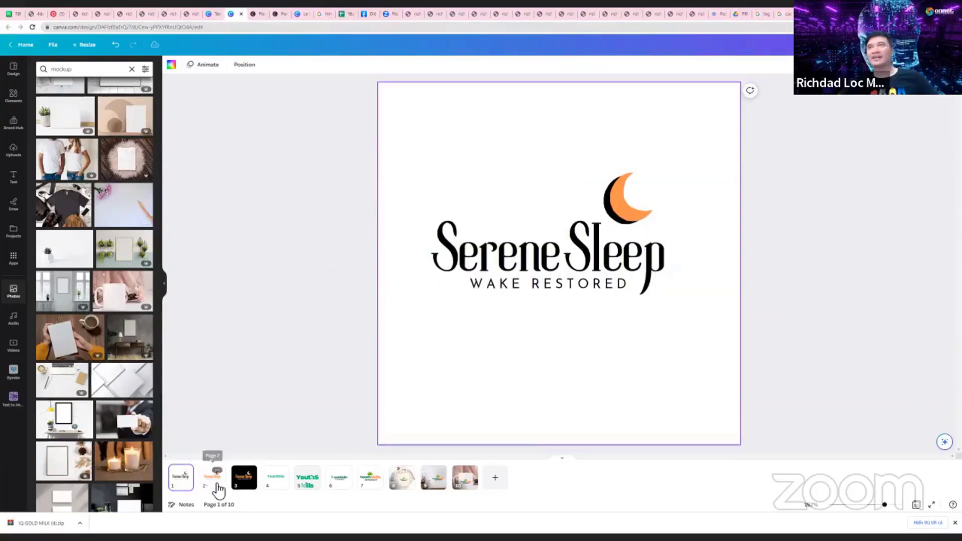
click(275, 481)
click(304, 481)
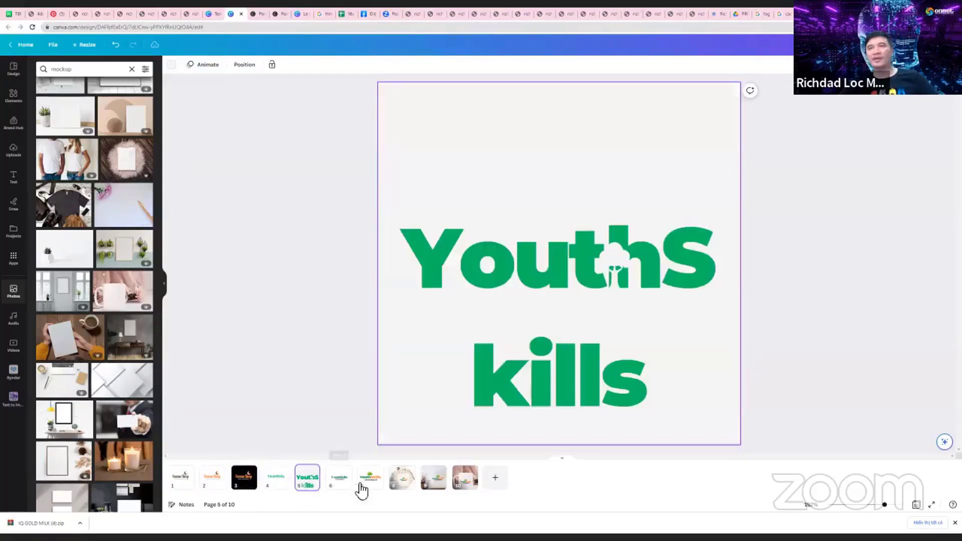
click(401, 484)
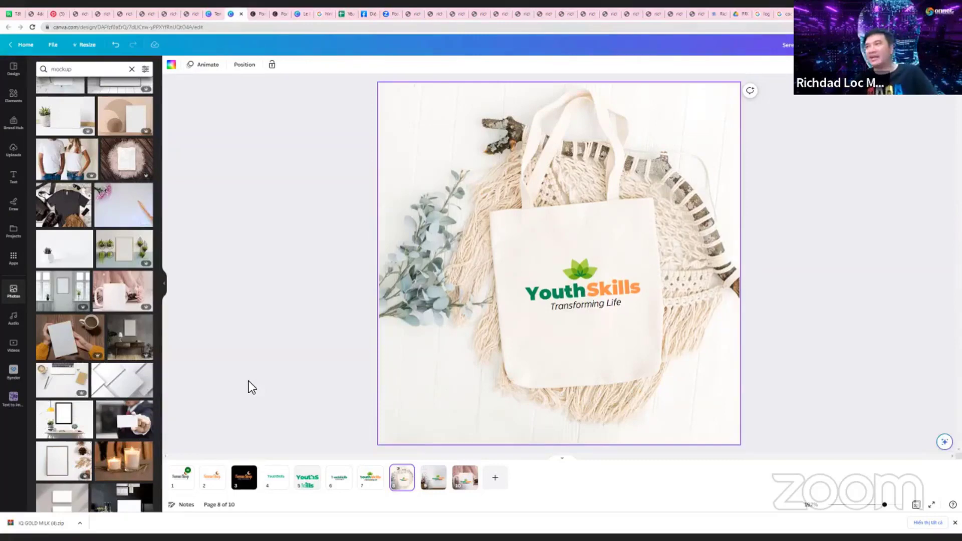
click(609, 281)
click(823, 215)
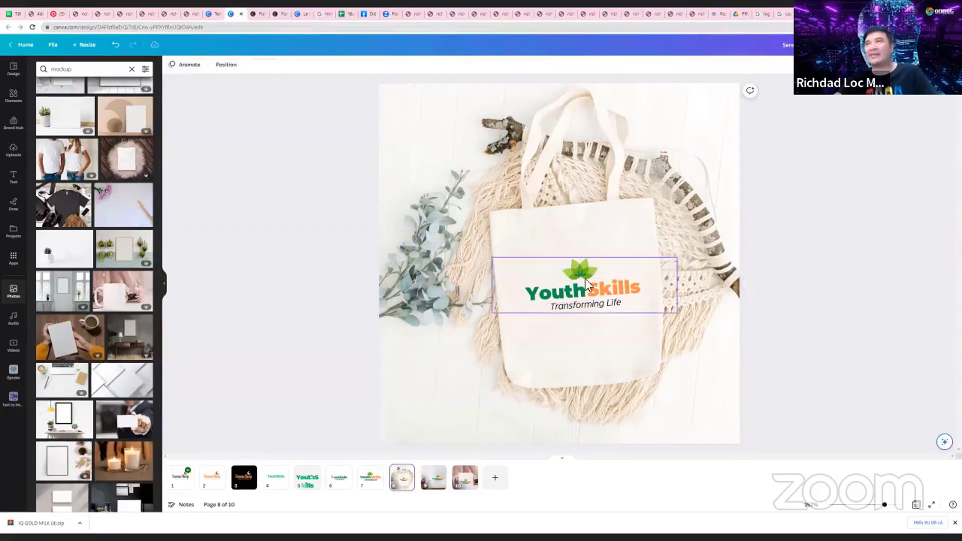
click(585, 279)
drag(585, 279, 579, 287)
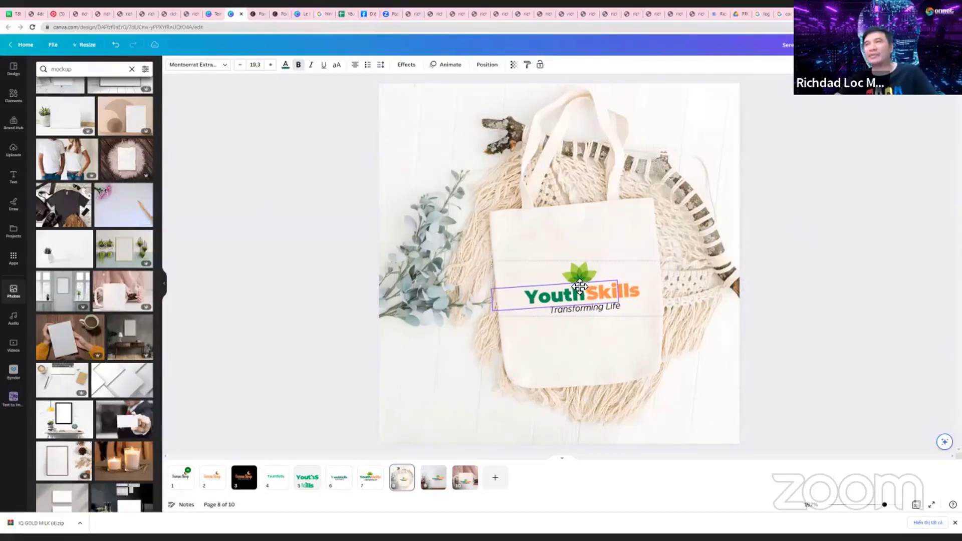
Select all elements of the Serene Sleep logo on page 1 and move the logo slightly lower on the page
click(857, 223)
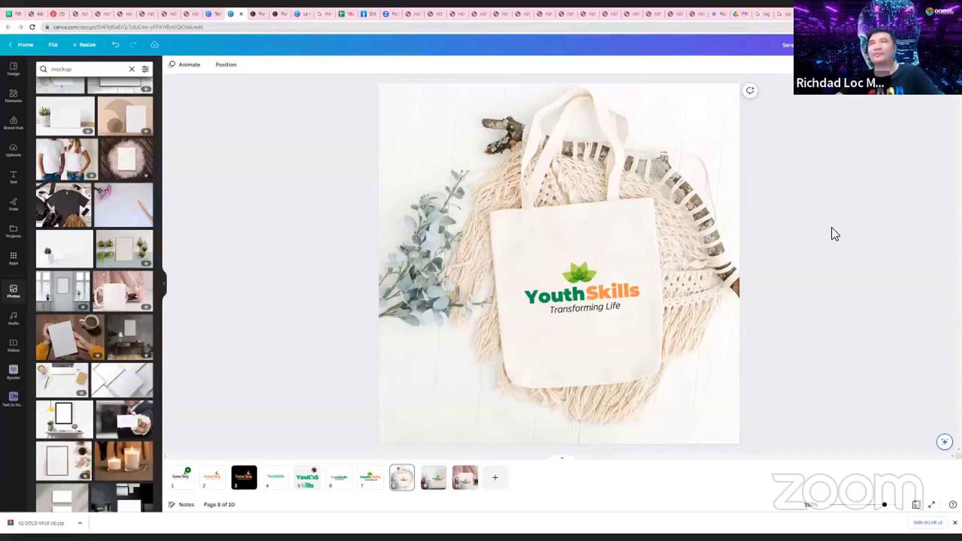
click(186, 486)
mouse_move(397, 152)
mouse_down()
mouse_move(648, 305)
mouse_move(651, 356)
mouse_move(647, 341)
mouse_up()
drag(395, 163, 432, 205)
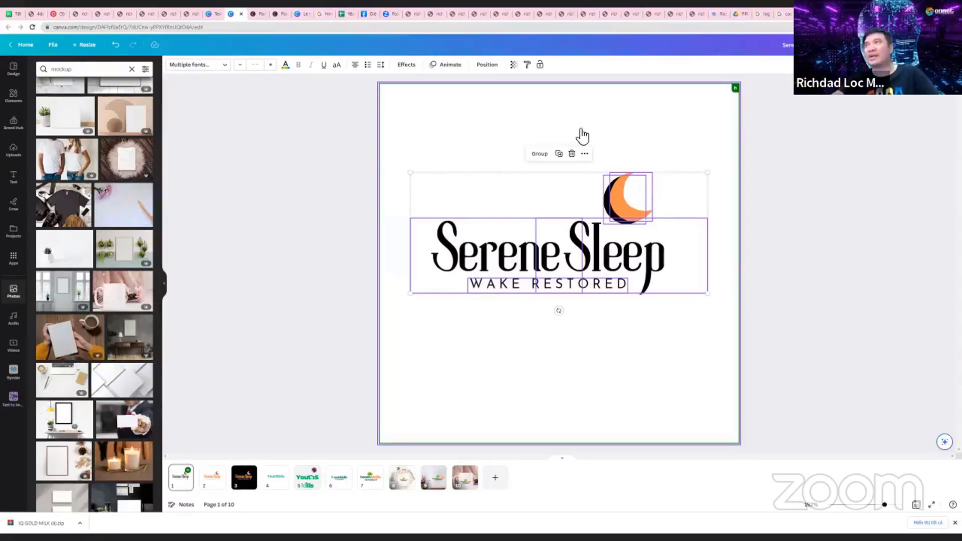
click(765, 213)
drag(420, 152, 629, 314)
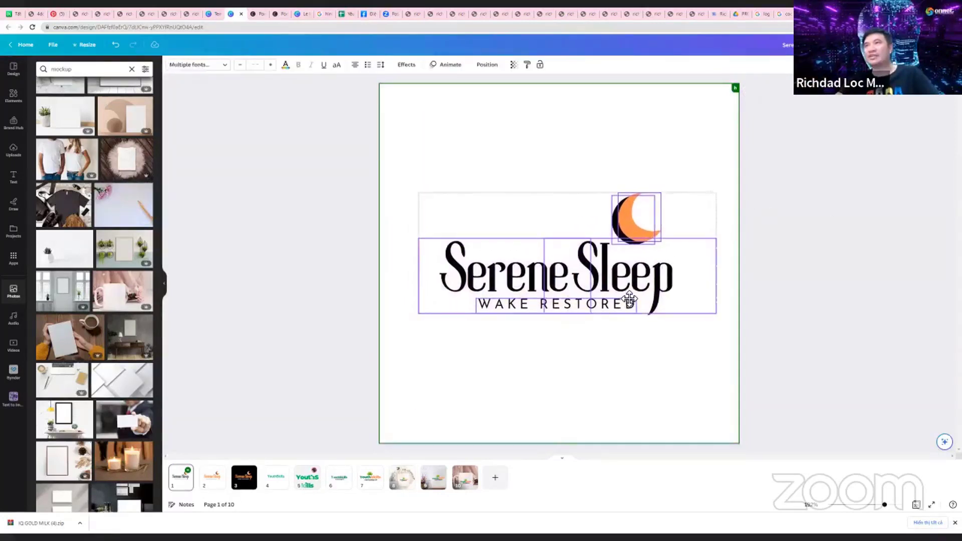
click(863, 213)
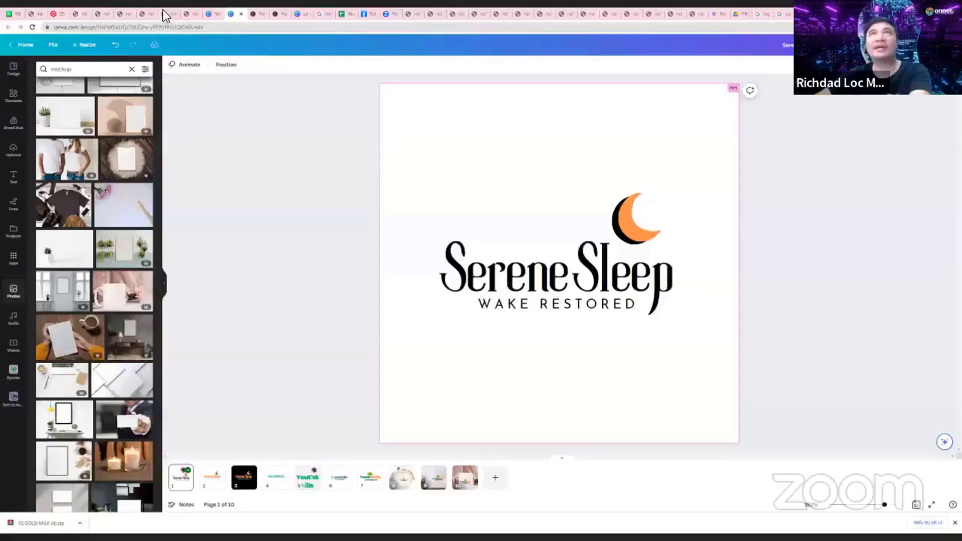
Leave the logo templates page for the Canva home page and browse the recent designs
click(211, 12)
click(745, 46)
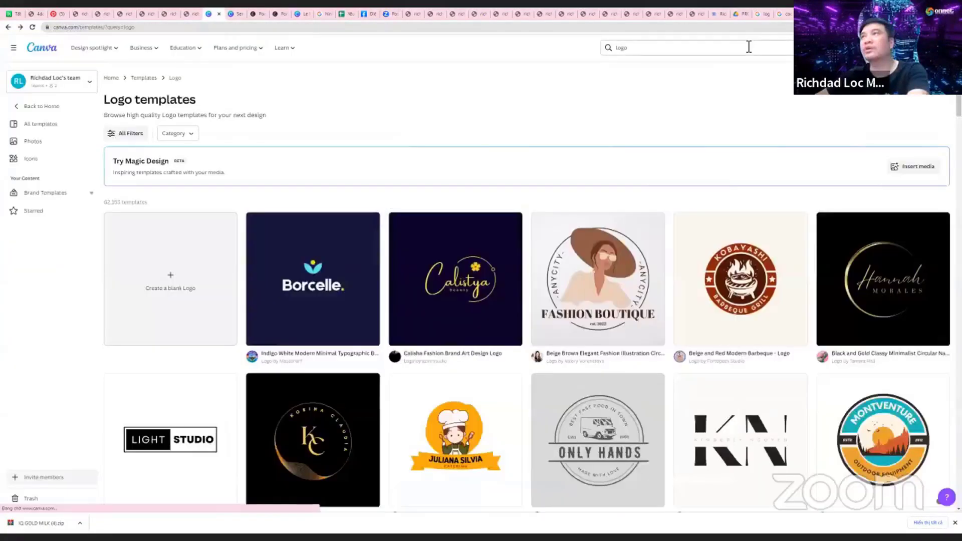
click(52, 51)
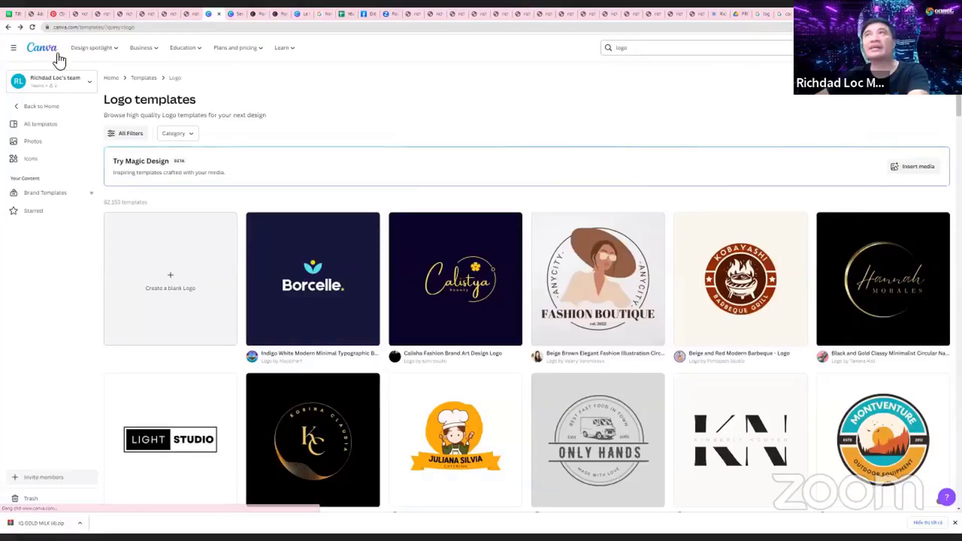
scroll(442, 261, down, 3)
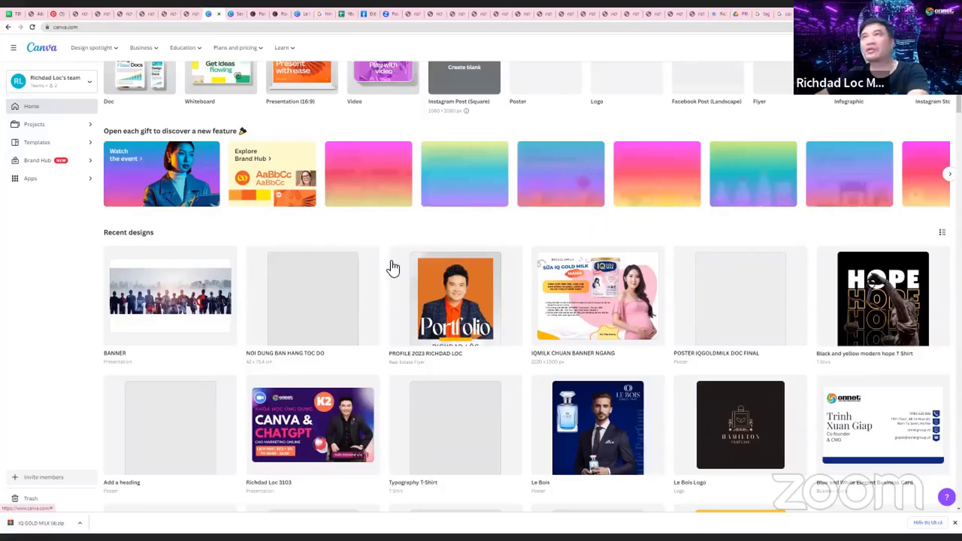
scroll(392, 268, down, 5)
Open the AI technology workshop presentation from the recent designs and present its page 3 in full screen
click(575, 212)
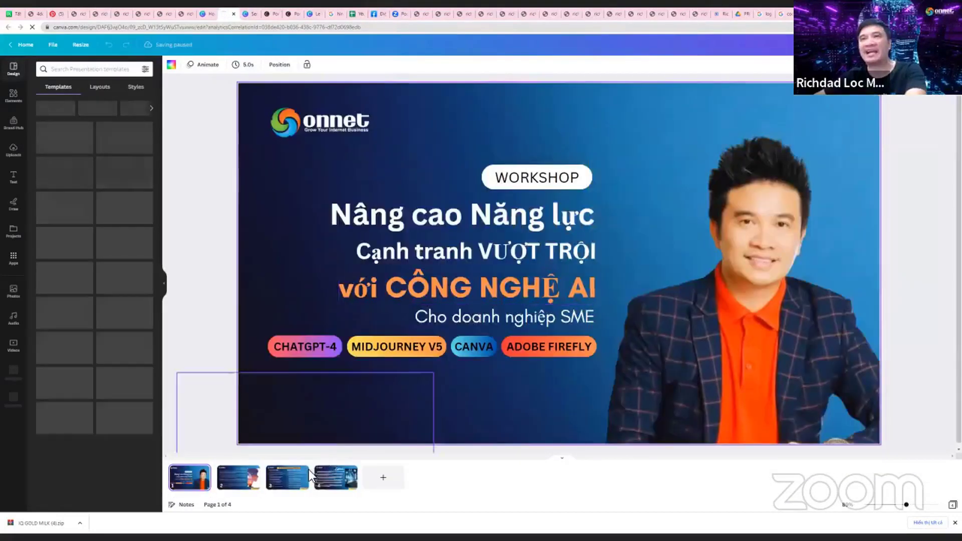
click(298, 481)
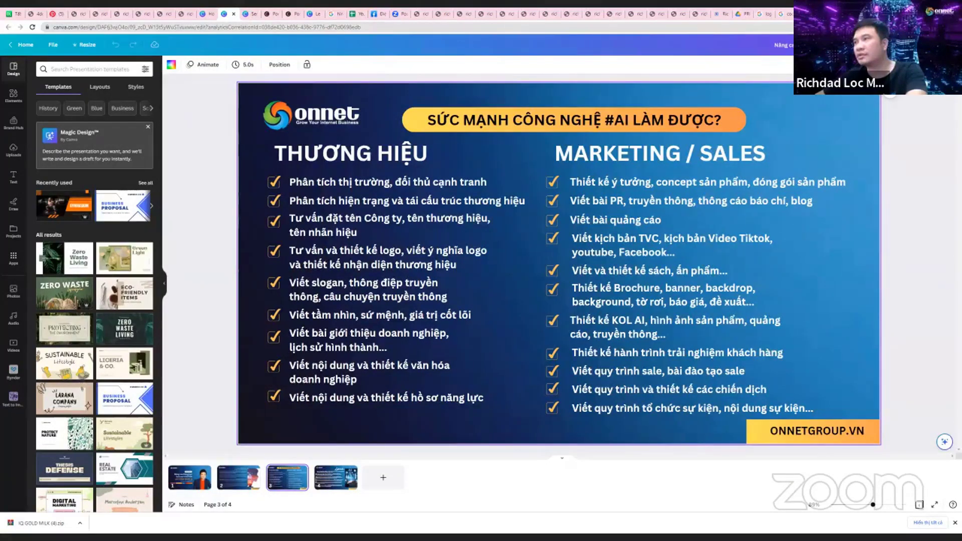
click(935, 505)
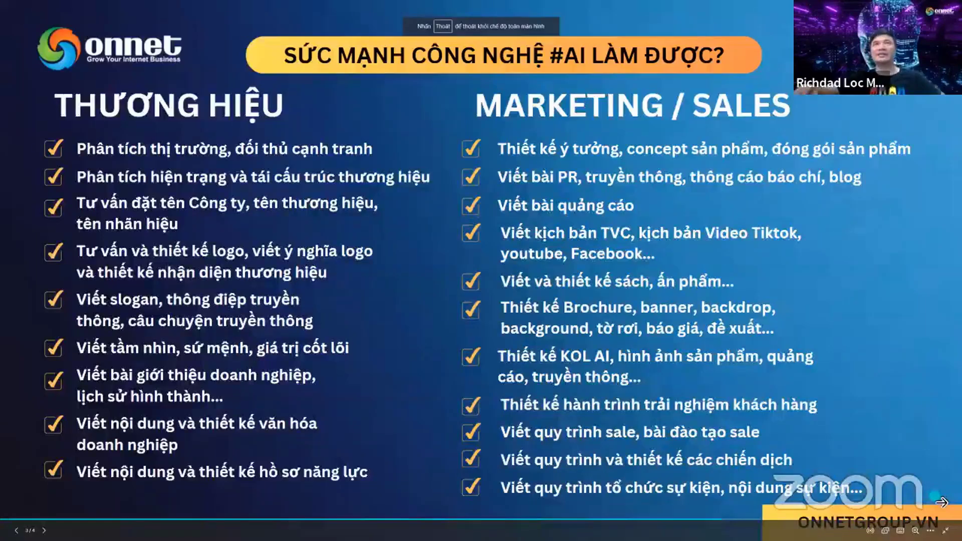
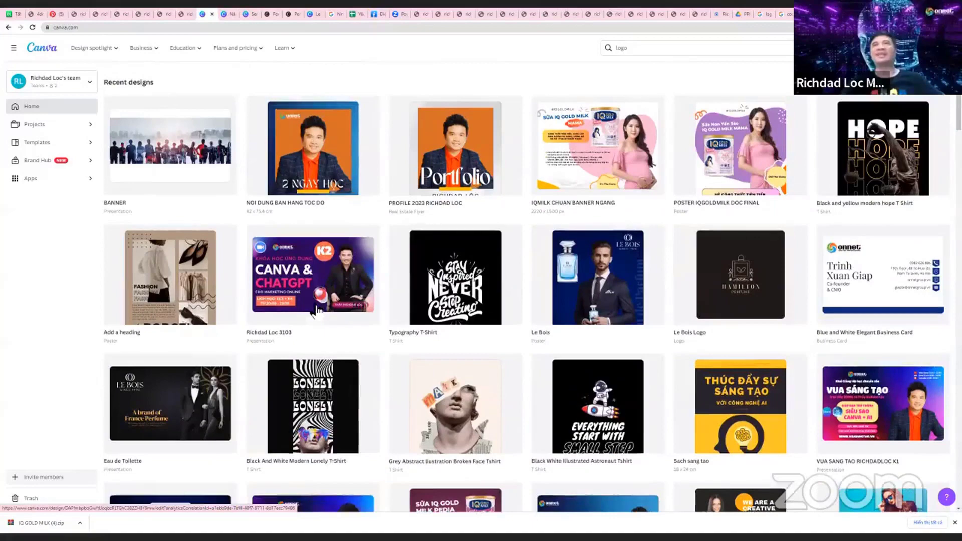
scroll(316, 309, up, 5)
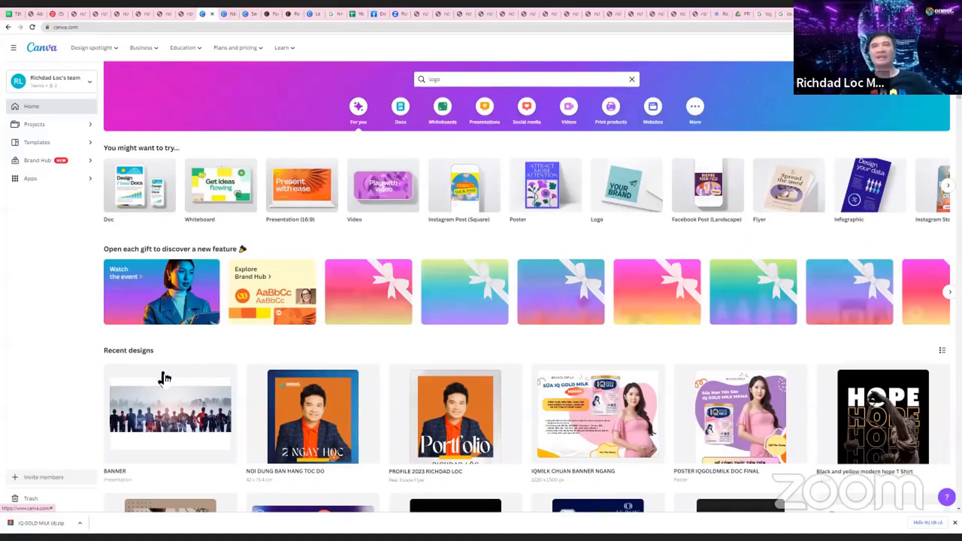
scroll(164, 379, down, 5)
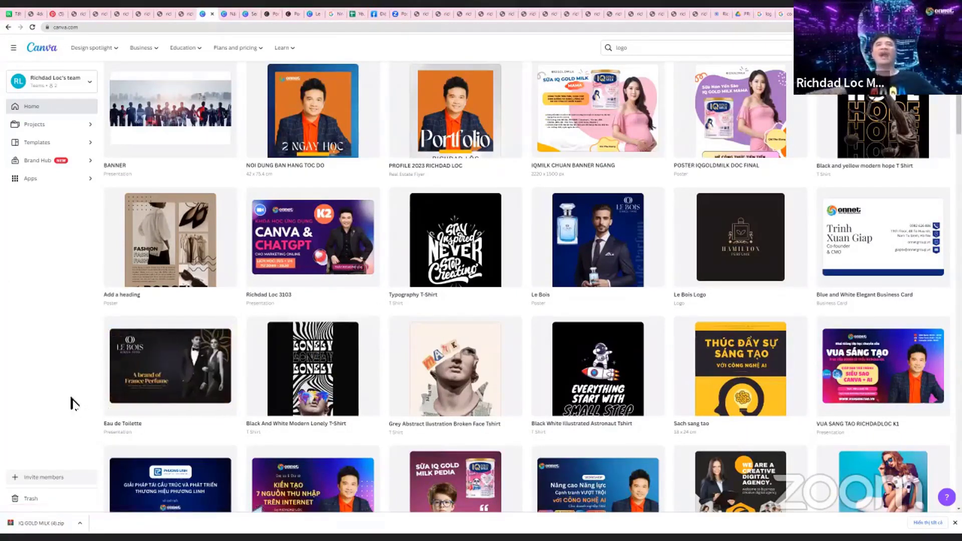
mouse_move(154, 379)
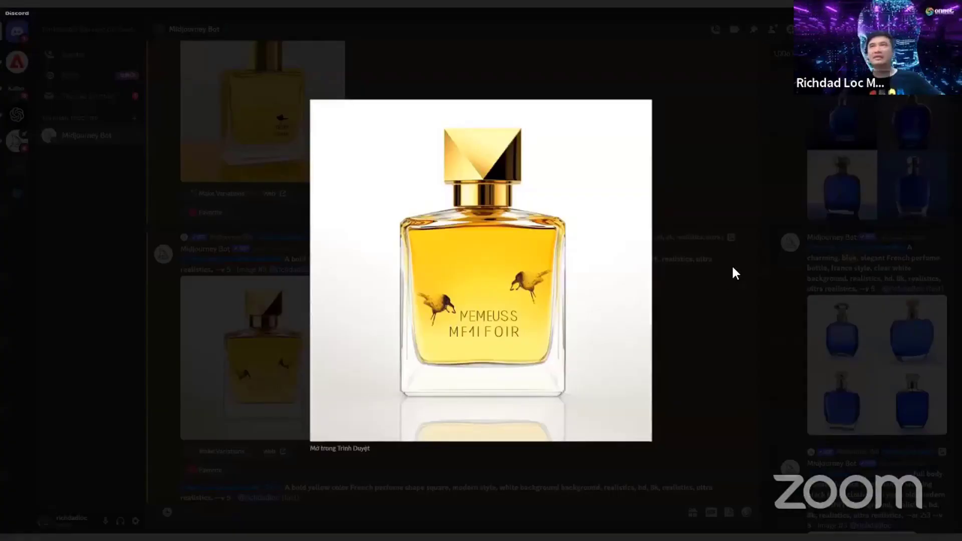
Close the yellow perfume image, review the earlier Midjourney perfume bottle generations in Discord, and view the square cream bottle enlarged
click(434, 359)
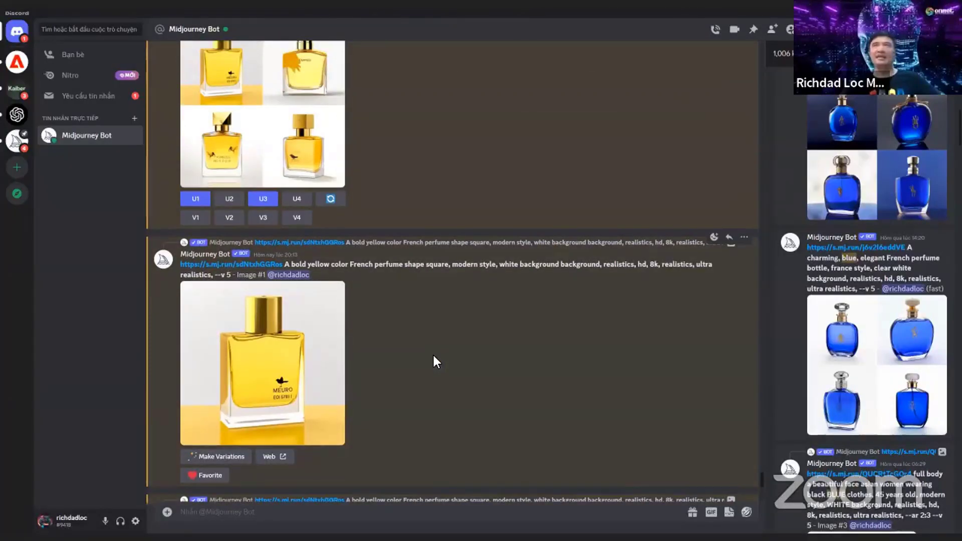
scroll(434, 359, up, 15)
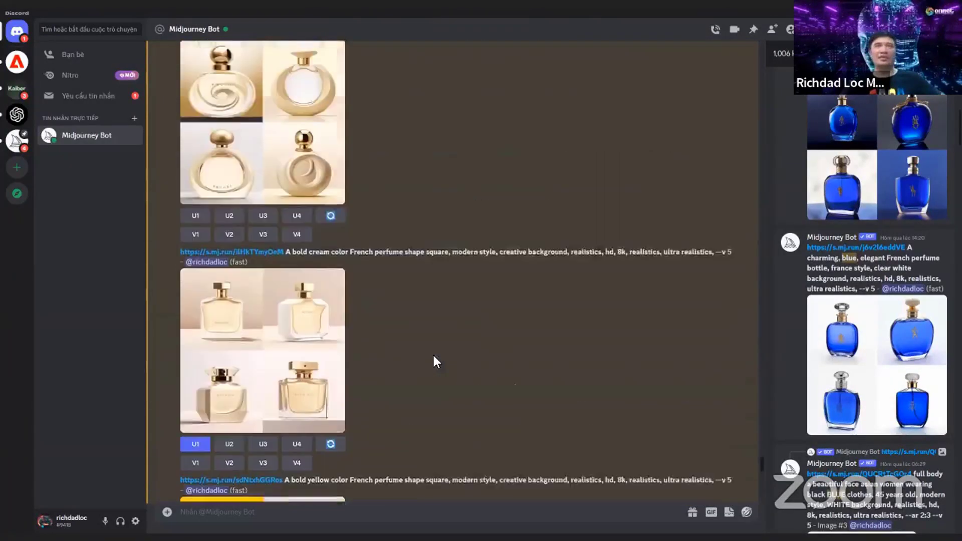
scroll(433, 360, up, 3)
scroll(434, 361, up, 10)
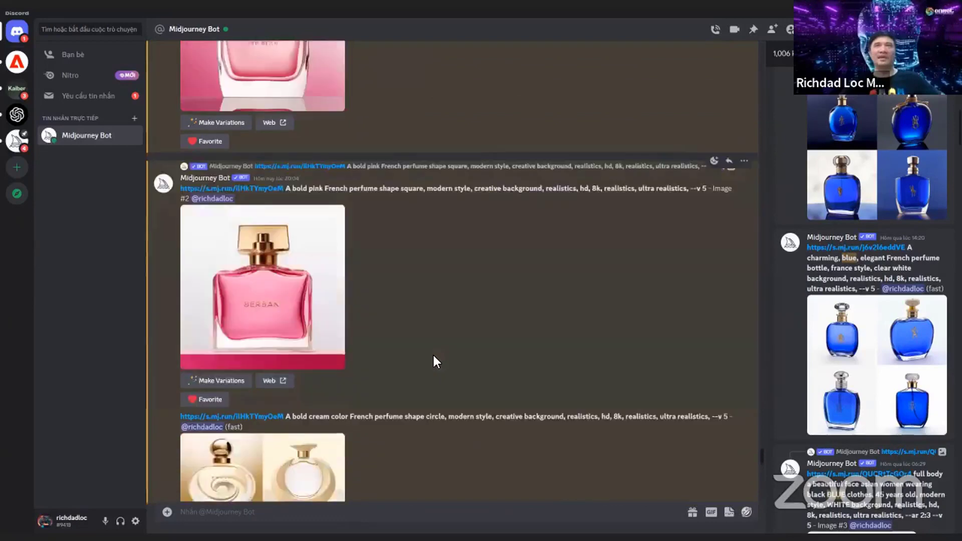
scroll(434, 361, up, 10)
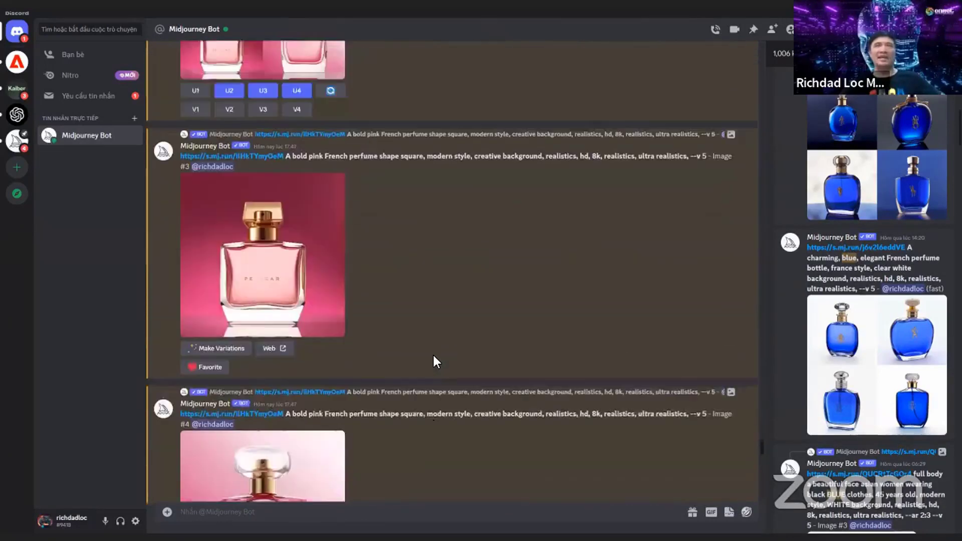
scroll(434, 355, up, 3)
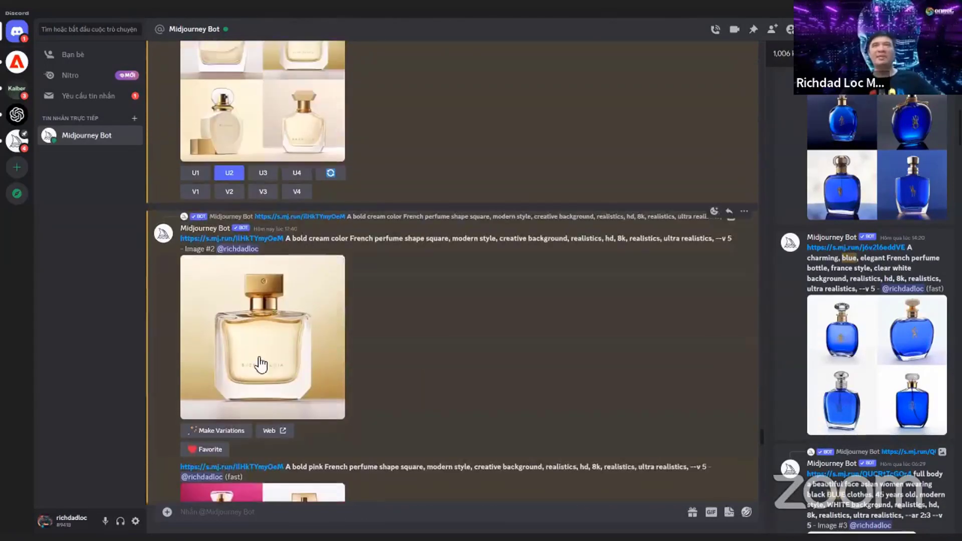
click(284, 345)
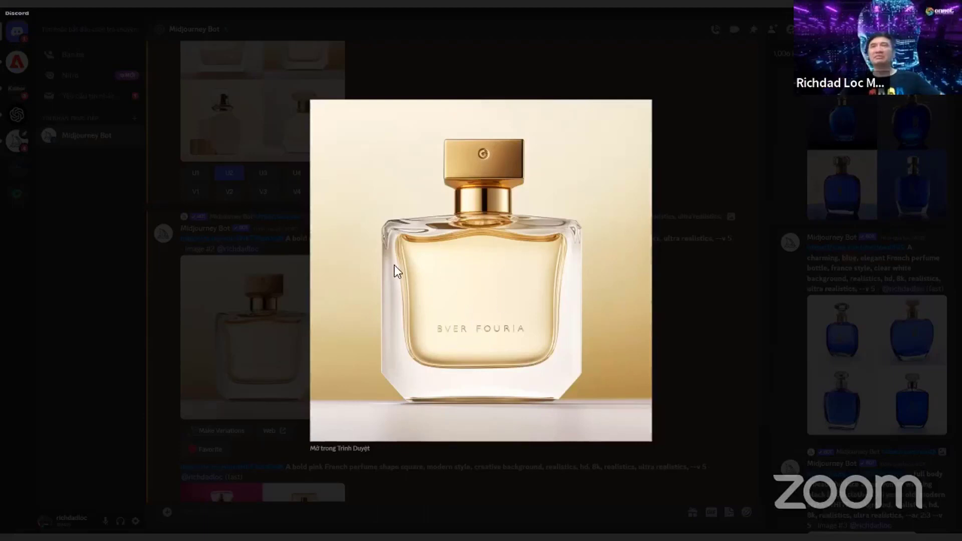
click(297, 350)
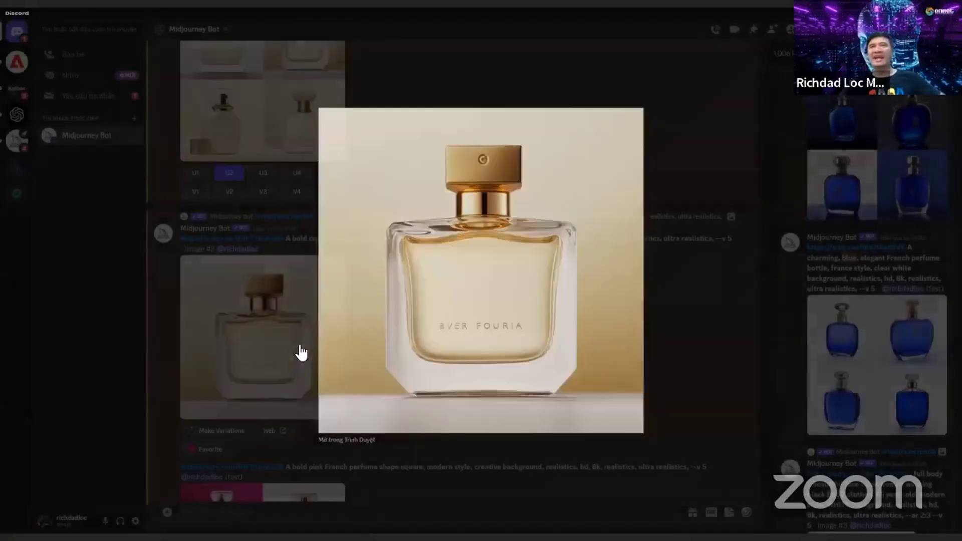
scroll(705, 116, up, 5)
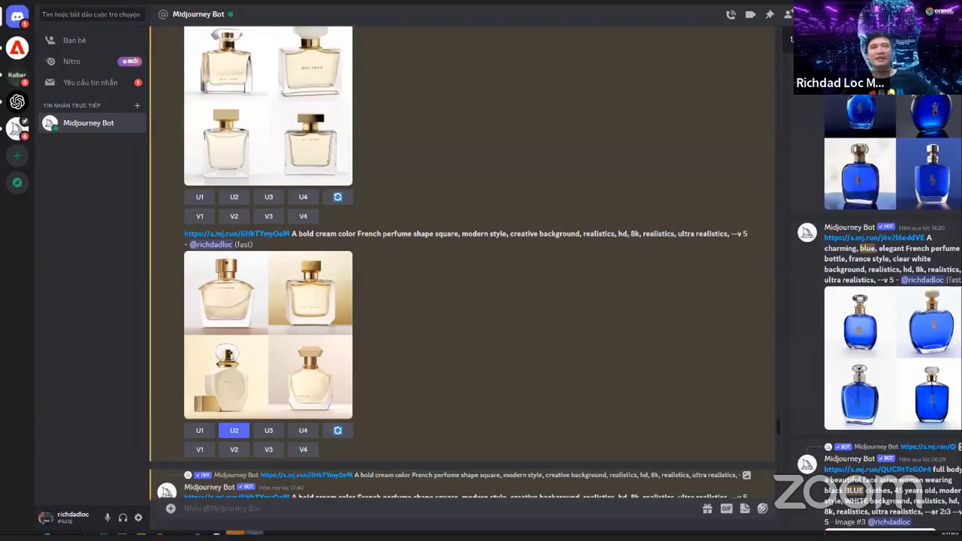
Switch to Photoshop and examine the red Le Bois Romance perfume bottle mockup up close
key(alt+Tab)
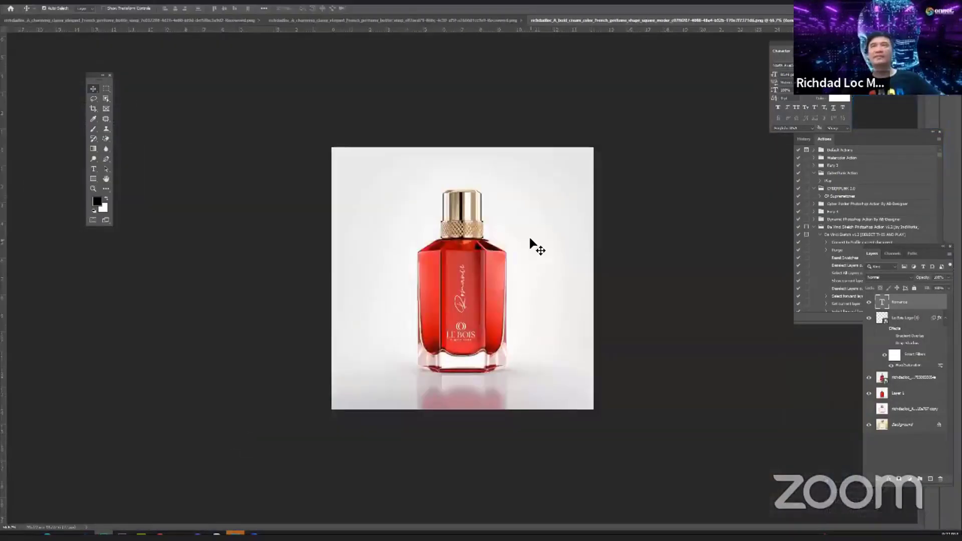
key(ctrl)
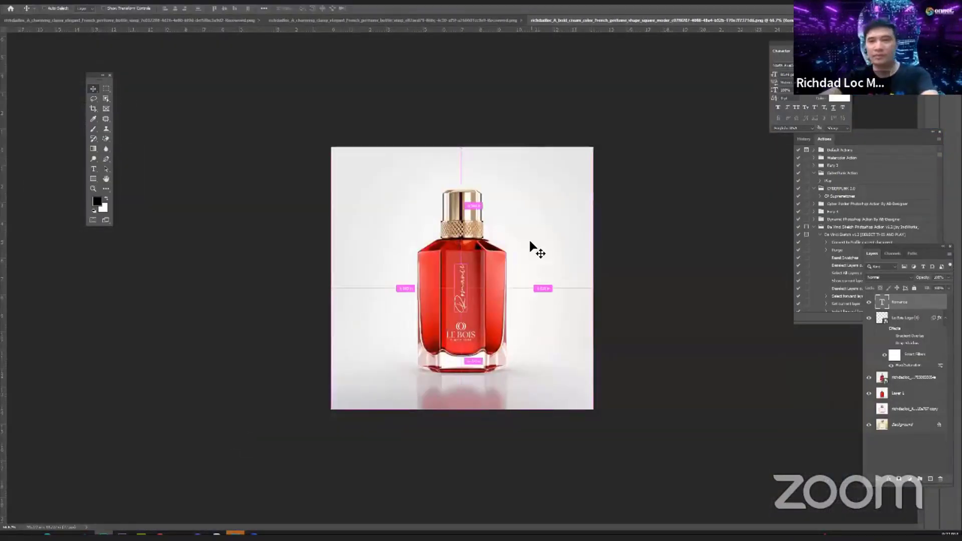
key(ctrl+plus)
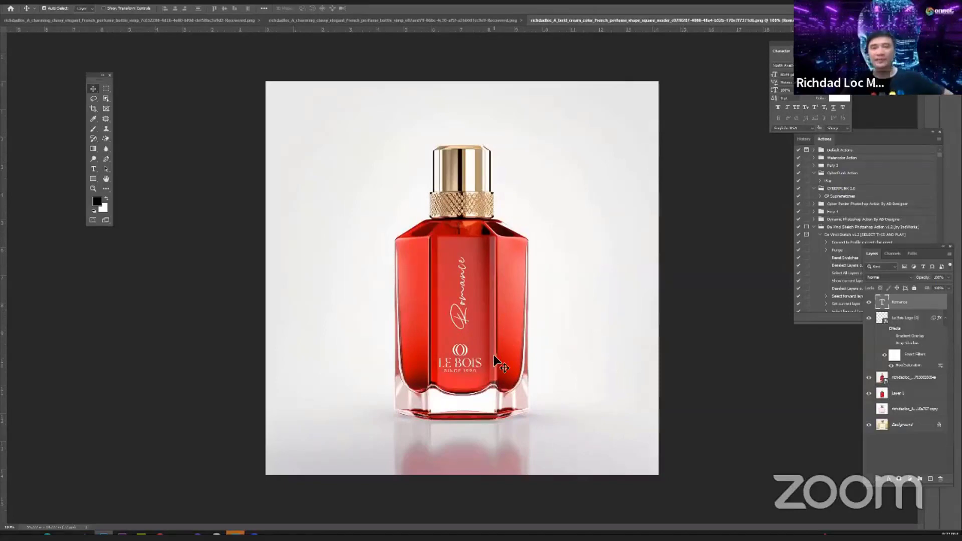
key(ctrl+plus)
key(ctrl+minus)
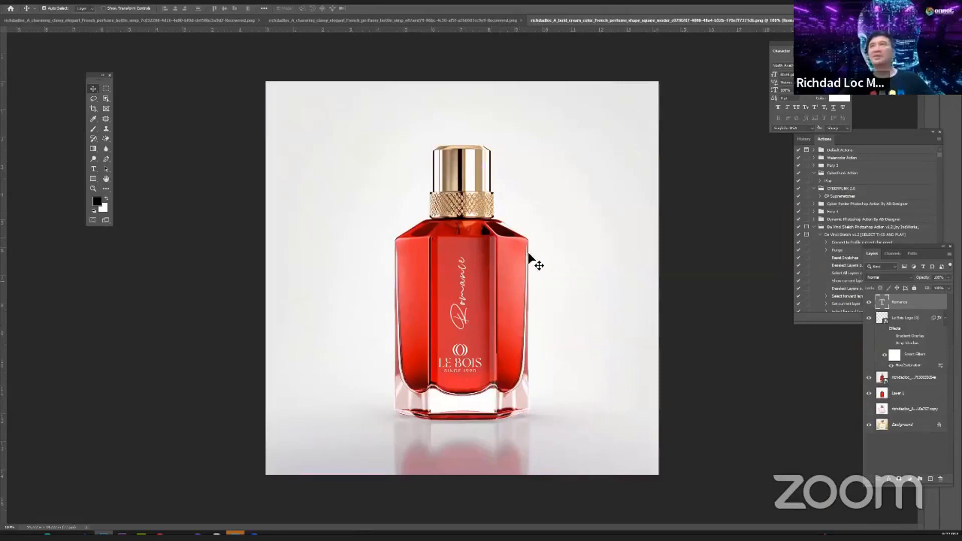
Compare the two yellow Le Bois bottle documents and the plain red bottle with the red Romance bottle
click(455, 22)
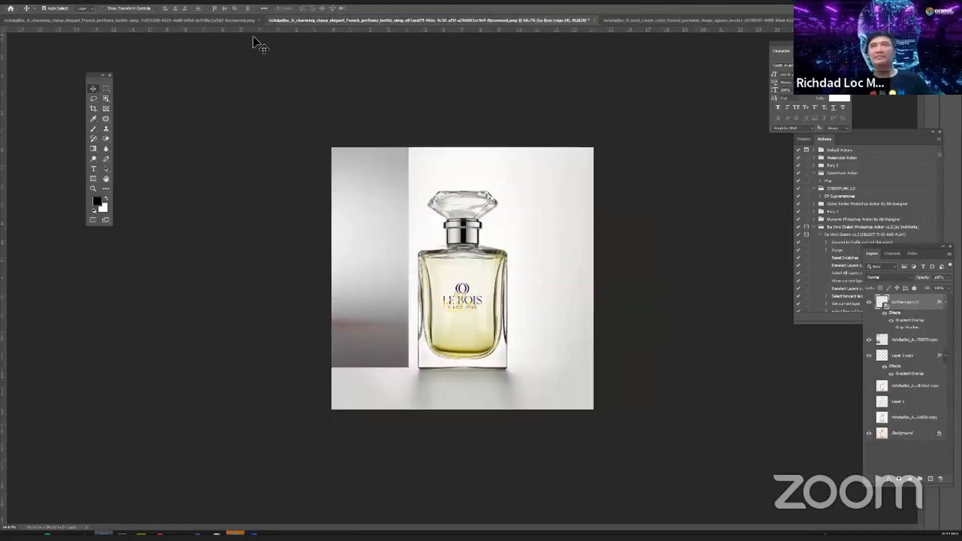
click(219, 21)
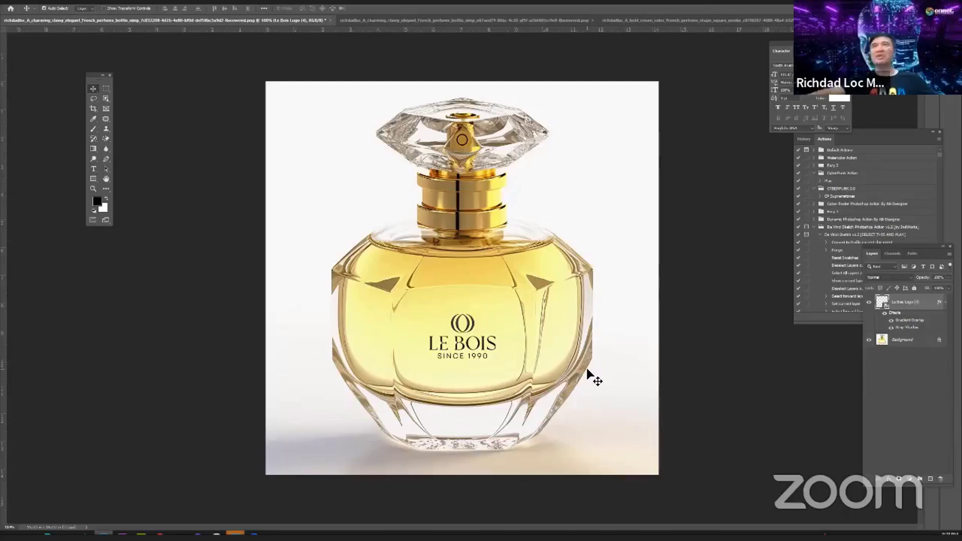
key(ctrl+shift+Tab)
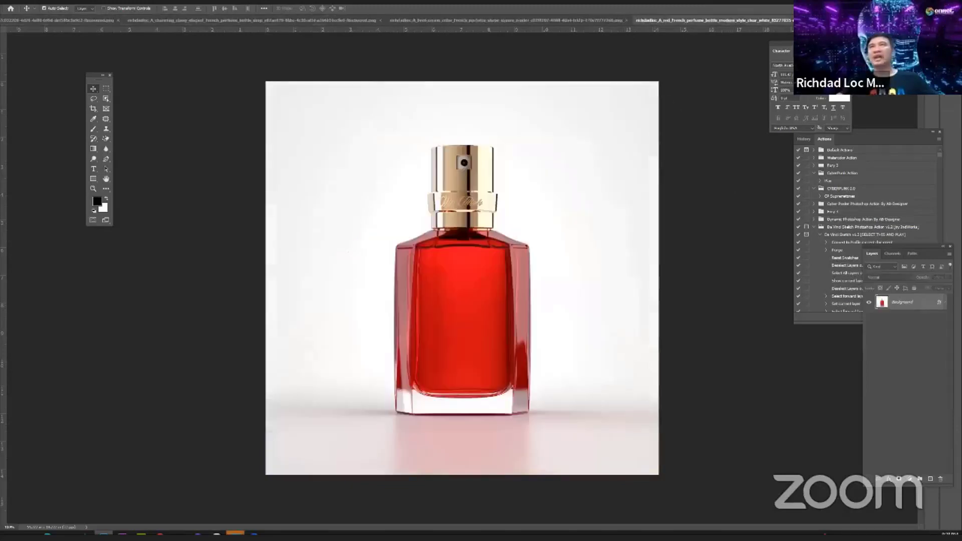
click(591, 21)
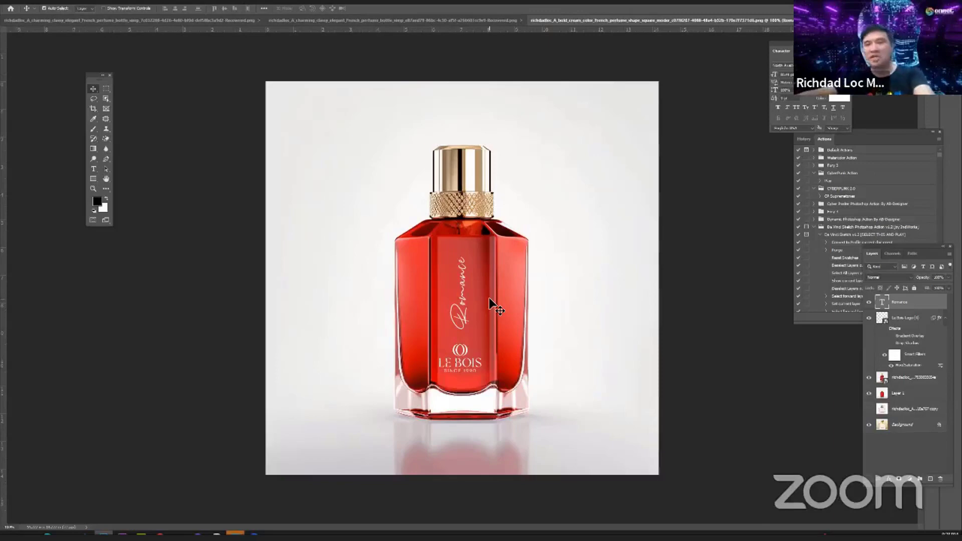
key(ctrl+plus)
key(ctrl+minus)
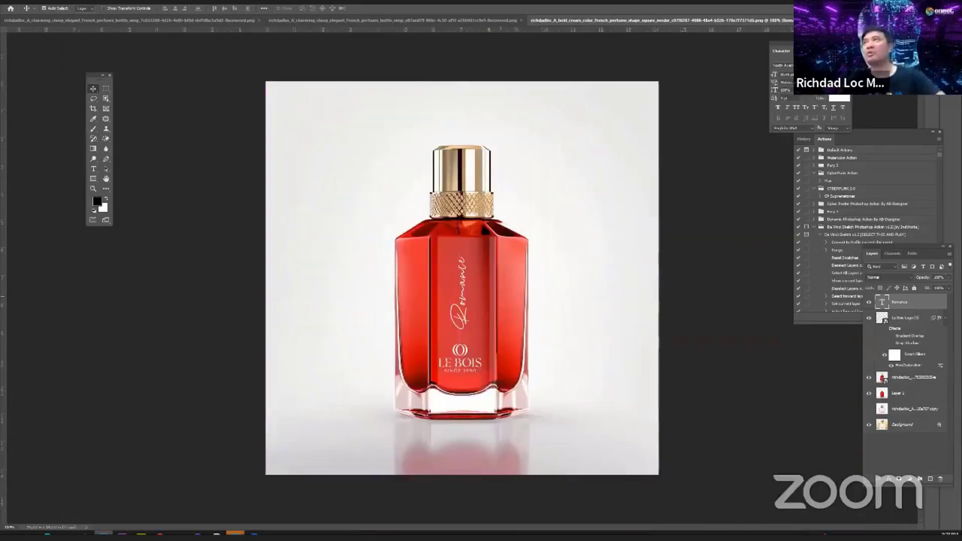
Copy the white Le Bois logo from the Romance bottle document onto the front of the plain red perfume bottle
click(796, 20)
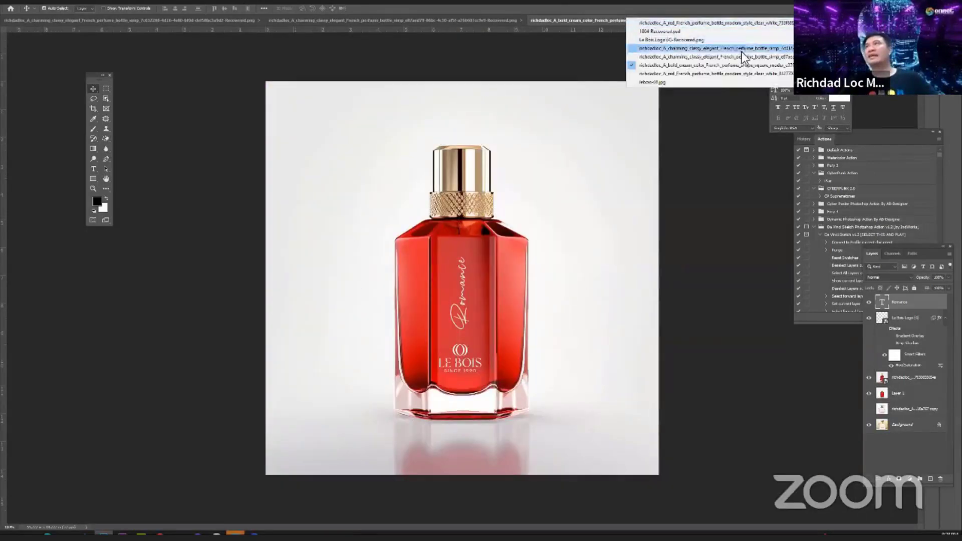
click(710, 73)
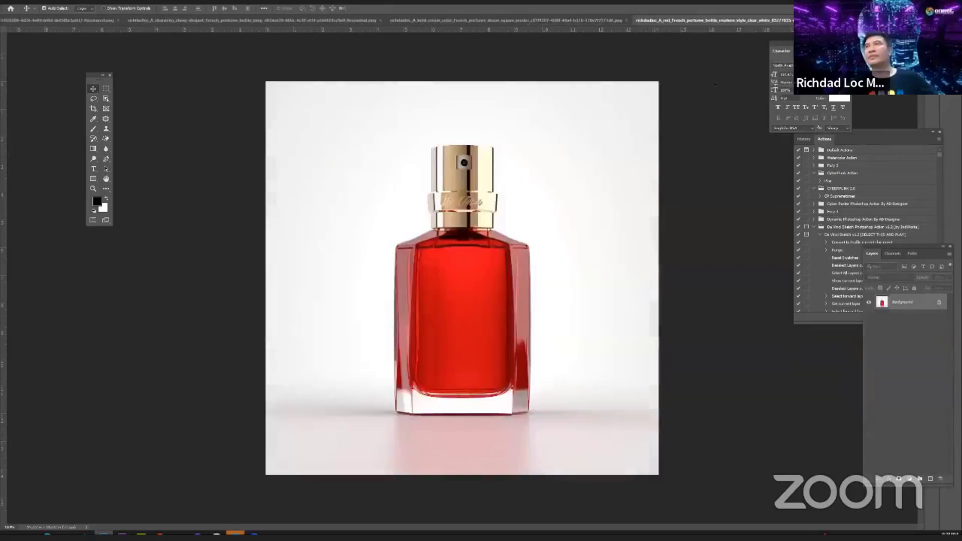
click(549, 21)
drag(528, 275, 458, 327)
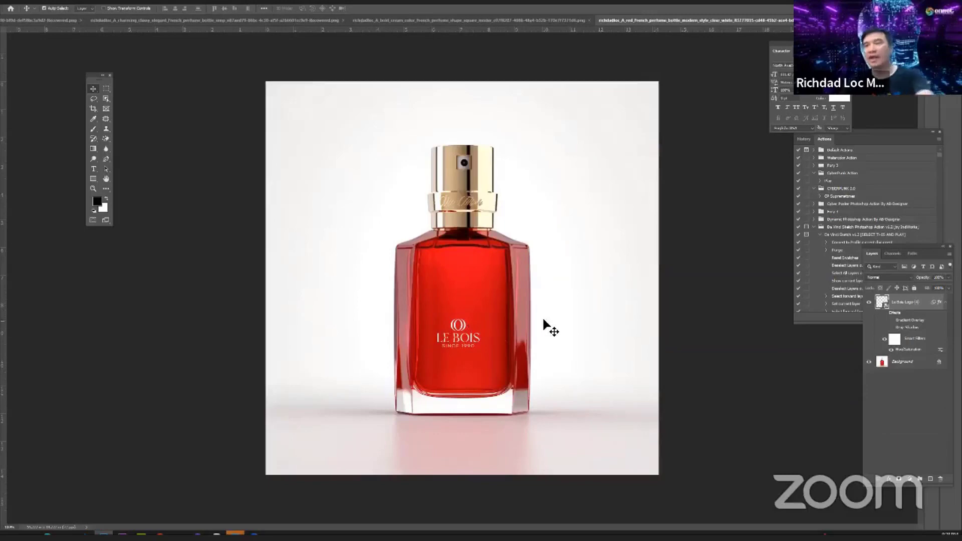
Nudge the Le Bois logo upward on the red bottle, keeping its horizontal position
key(shift+Up)
key(shift+Up)
key(shift+Up)
key(shift+Up)
key(shift+Up)
key(shift+Up)
key(shift+Up)
key(shift+Up)
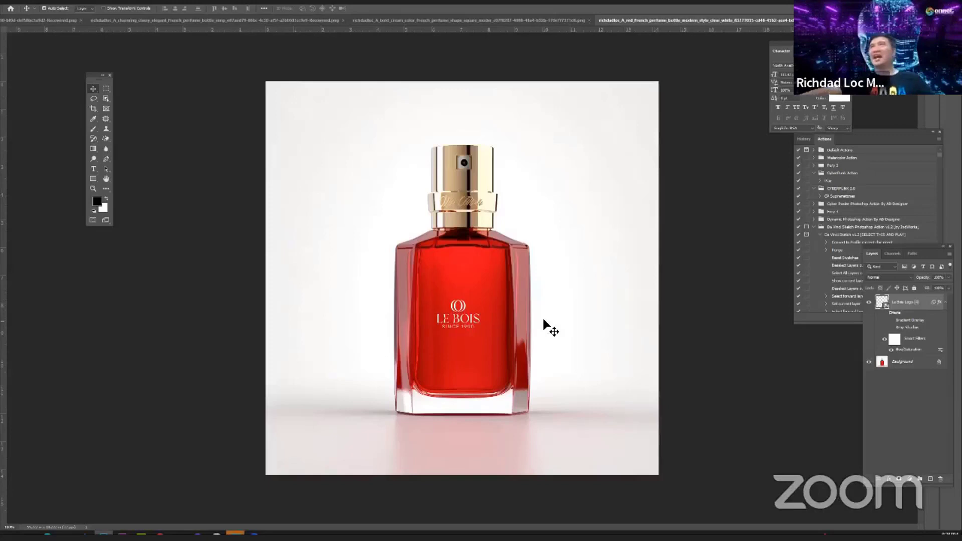
Close the document with the yellow Le Bois bottle and the grey image strip without saving its changes
click(954, 20)
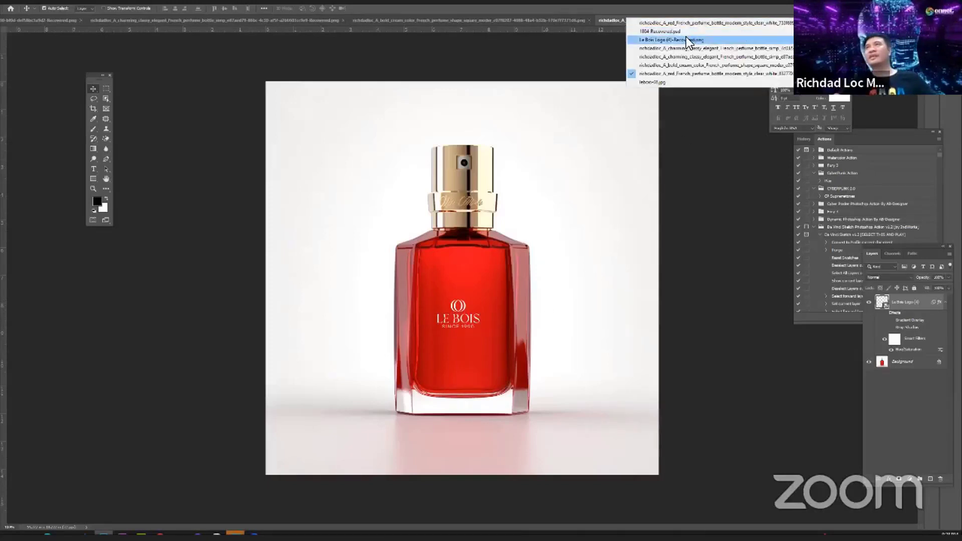
click(681, 23)
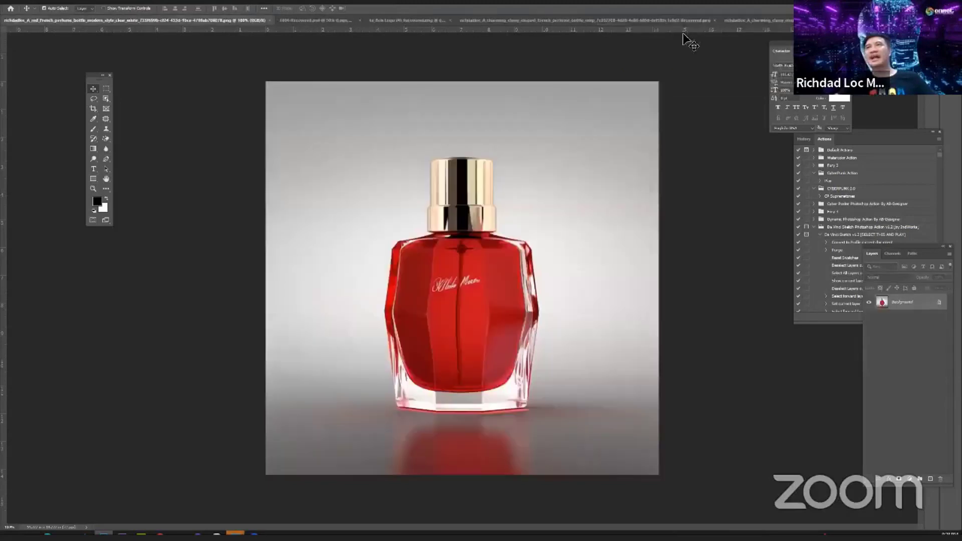
click(740, 20)
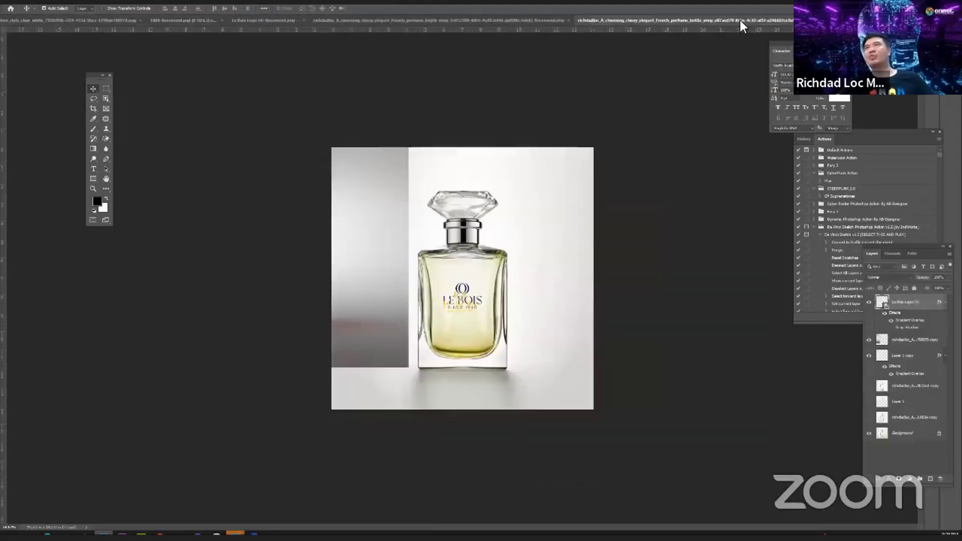
right_click(611, 22)
click(621, 36)
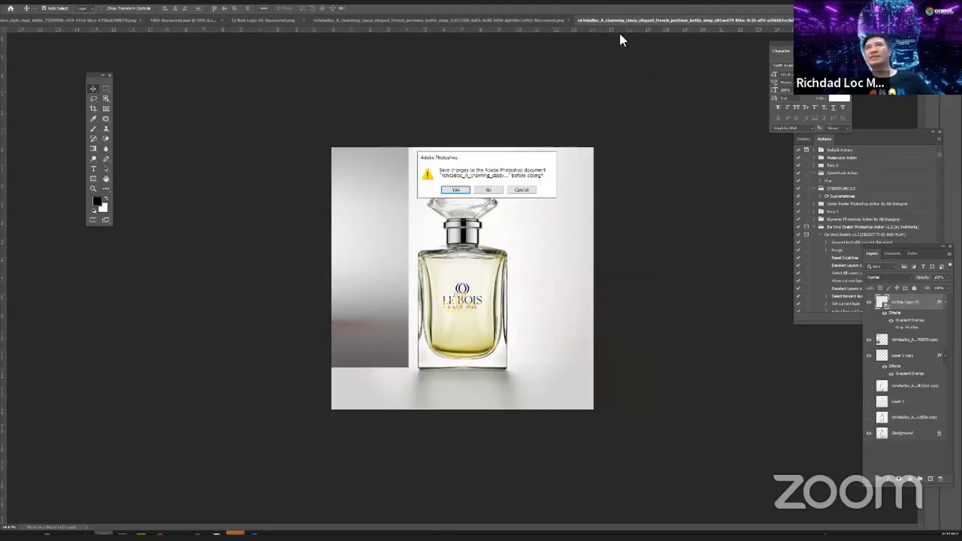
click(498, 192)
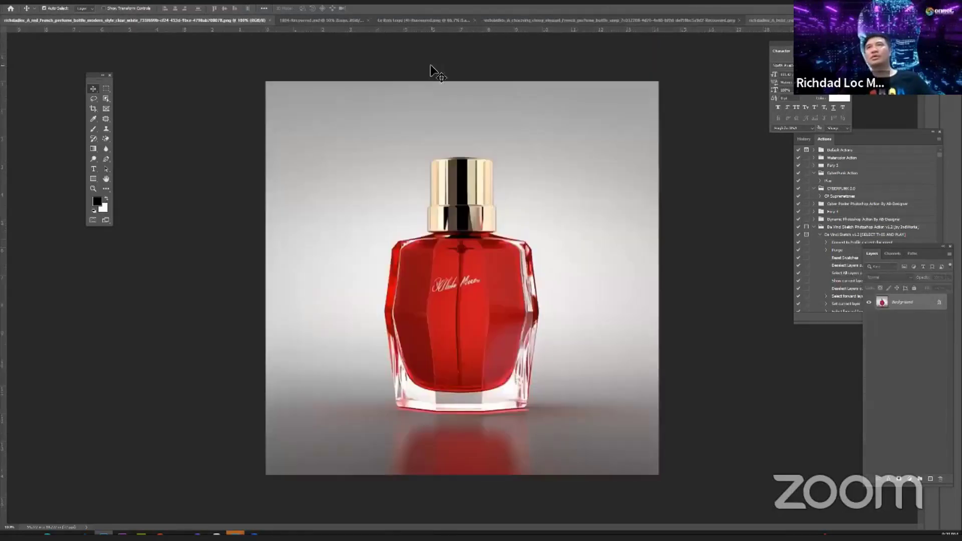
In the Le Bois logo document, centre the white logo on the canvas and fill the black background layer with dark blue
click(419, 21)
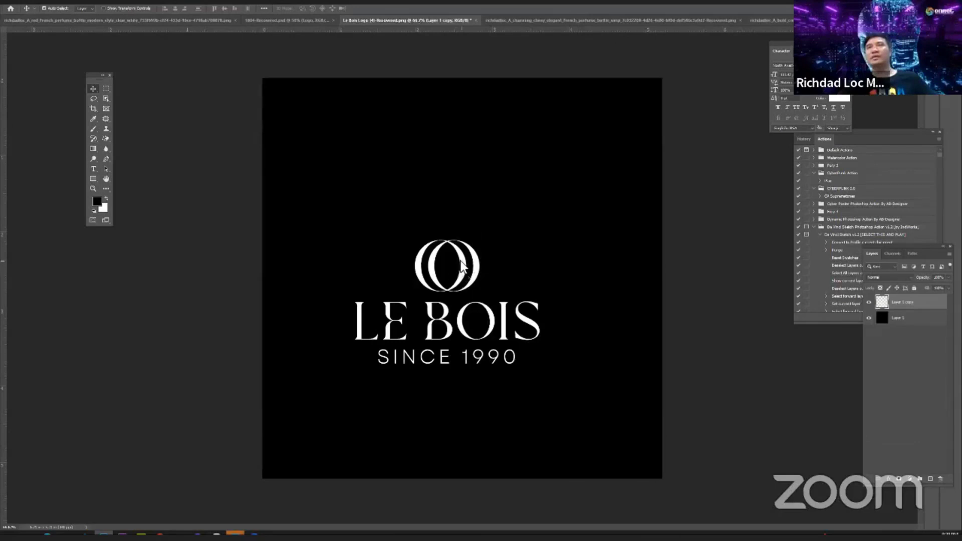
drag(468, 271, 481, 241)
click(527, 168)
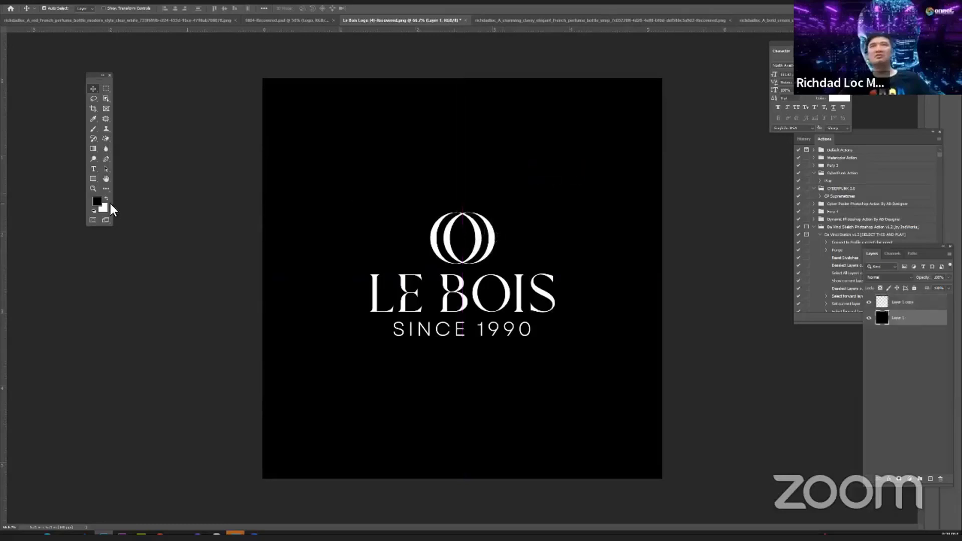
click(98, 202)
click(727, 138)
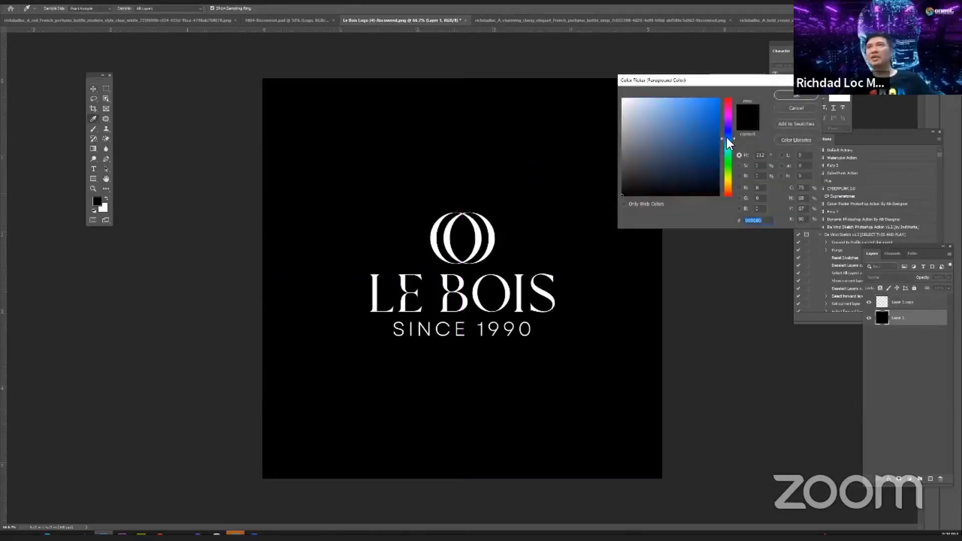
drag(705, 147, 708, 169)
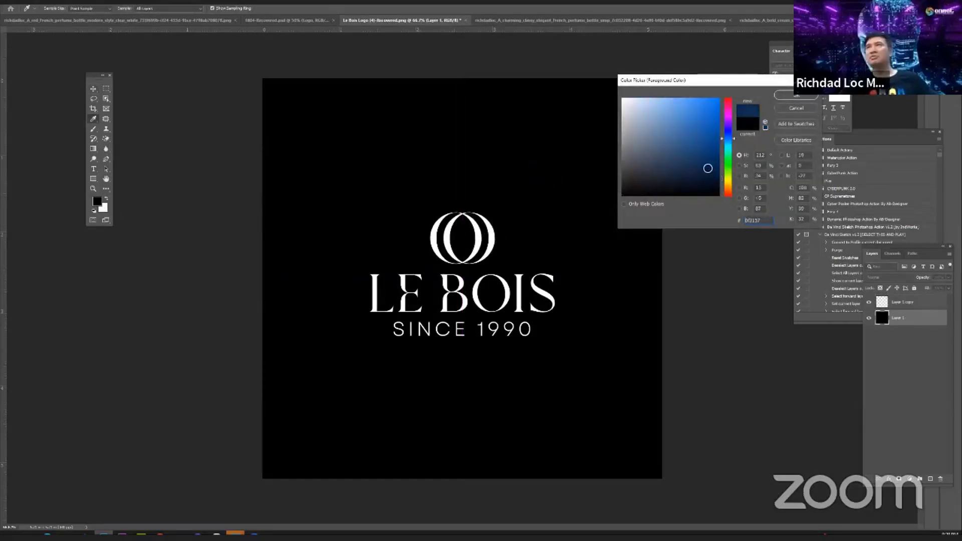
click(808, 95)
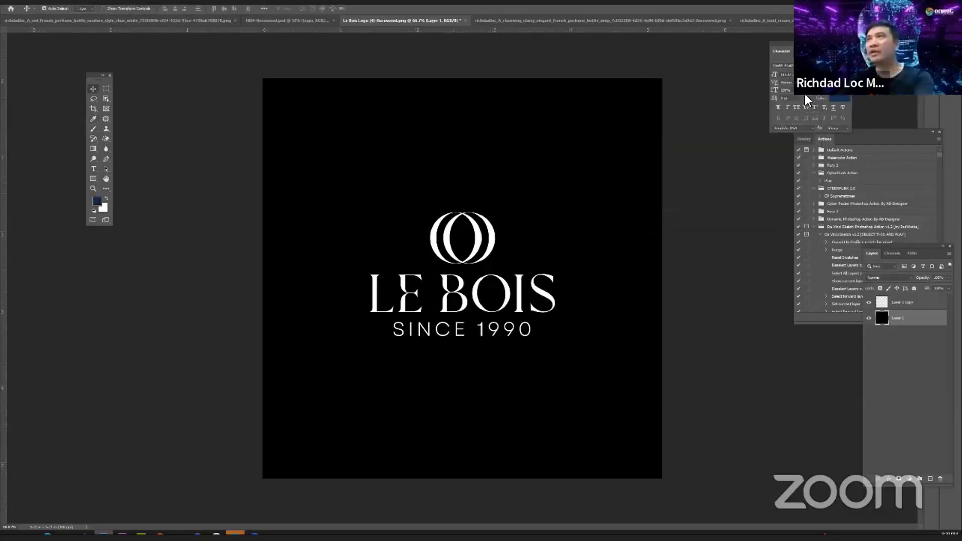
click(725, 178)
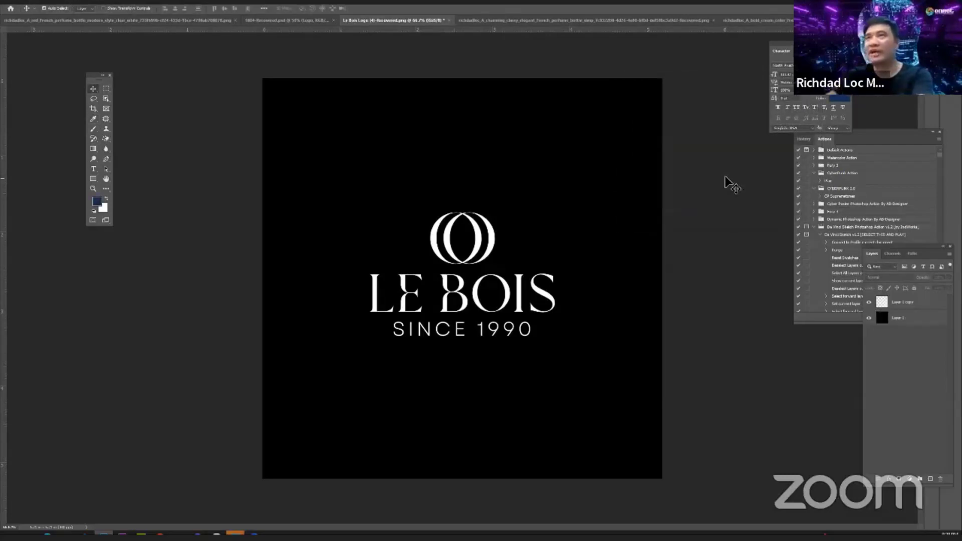
click(638, 158)
key(ctrl+BackSpace)
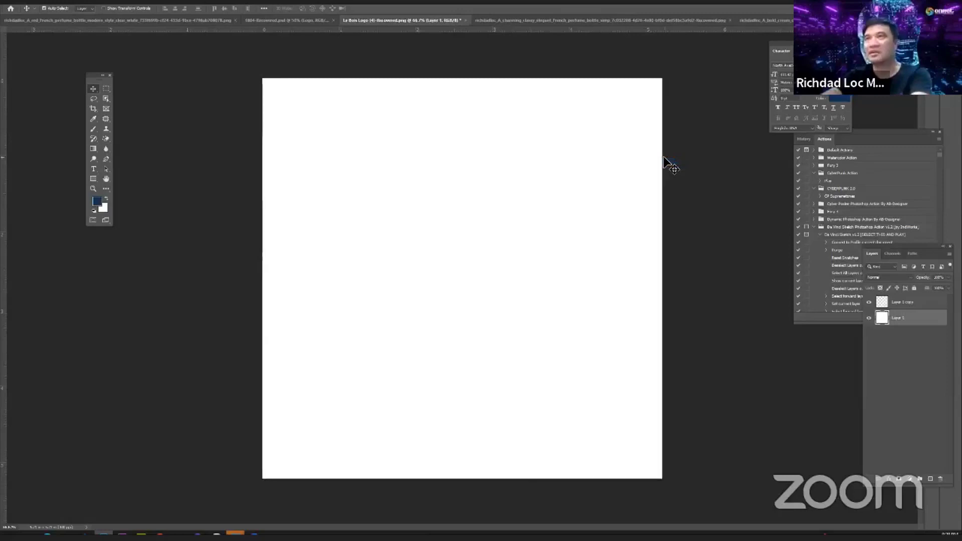
key(alt+BackSpace)
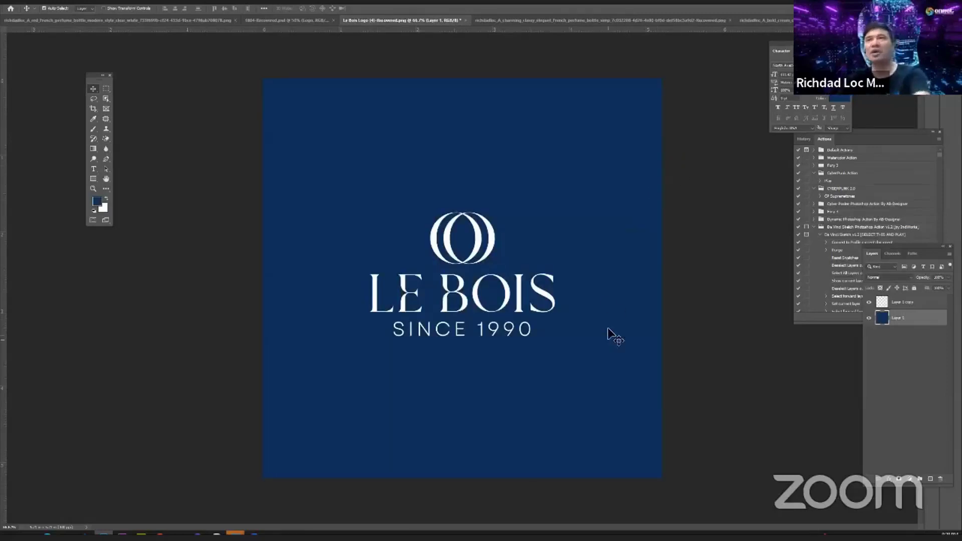
click(488, 247)
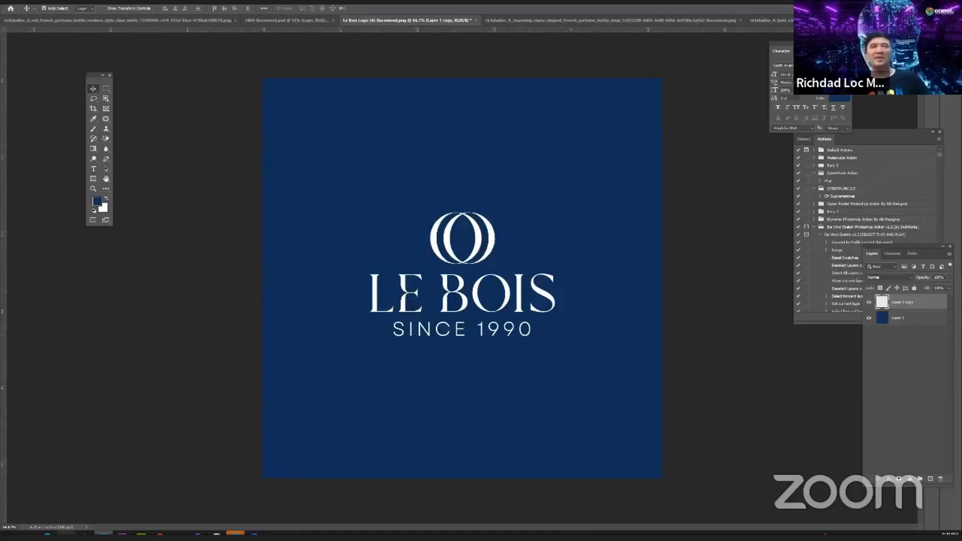
Switch to the Downloads folder in File Explorer and view the amber Le Bois bottle mockup with the black label full screen
click(104, 534)
scroll(425, 282, down, 3)
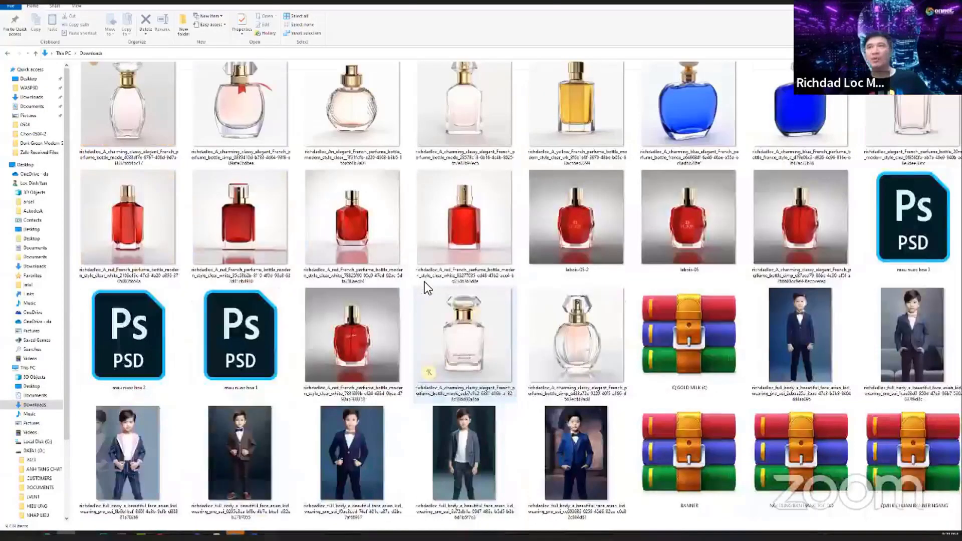
scroll(425, 281, down, 10)
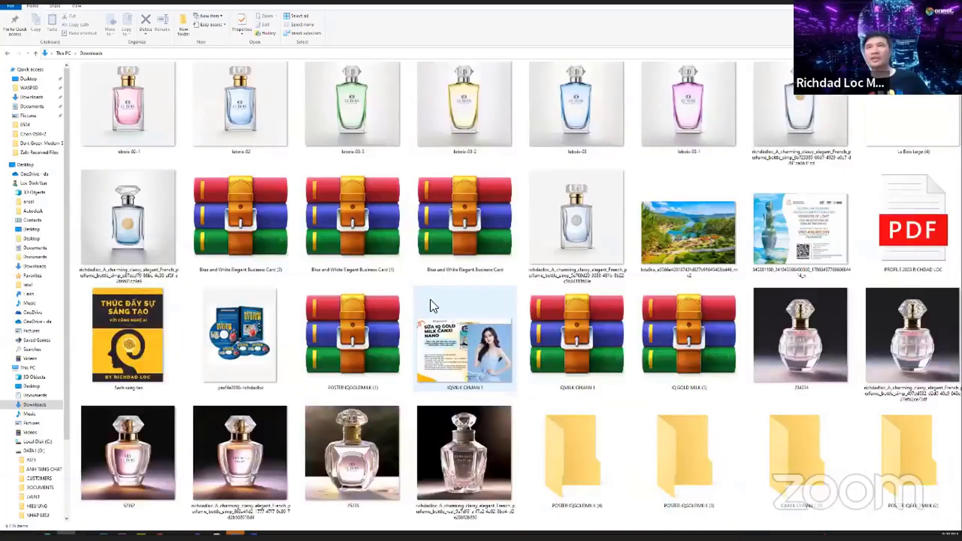
scroll(431, 300, down, 5)
double_click(361, 146)
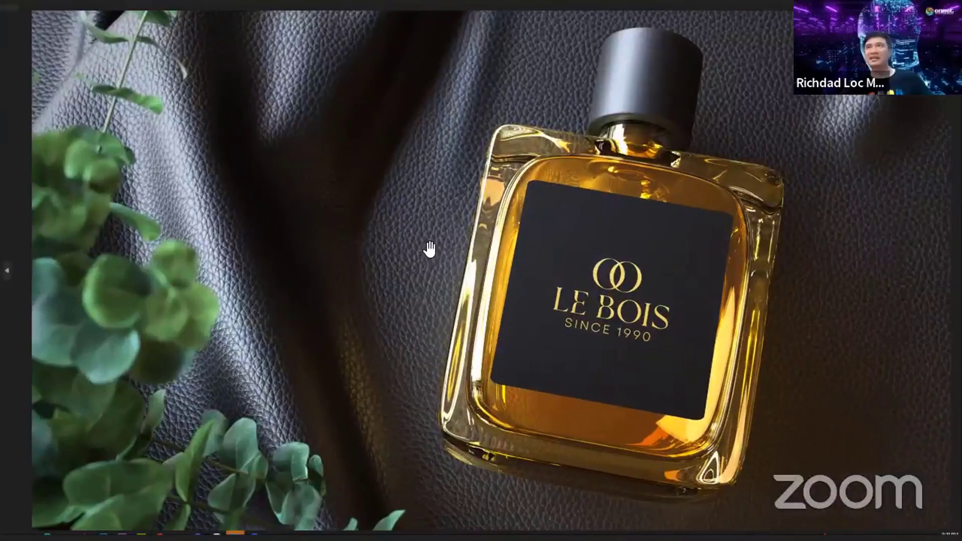
scroll(451, 273, up, 1)
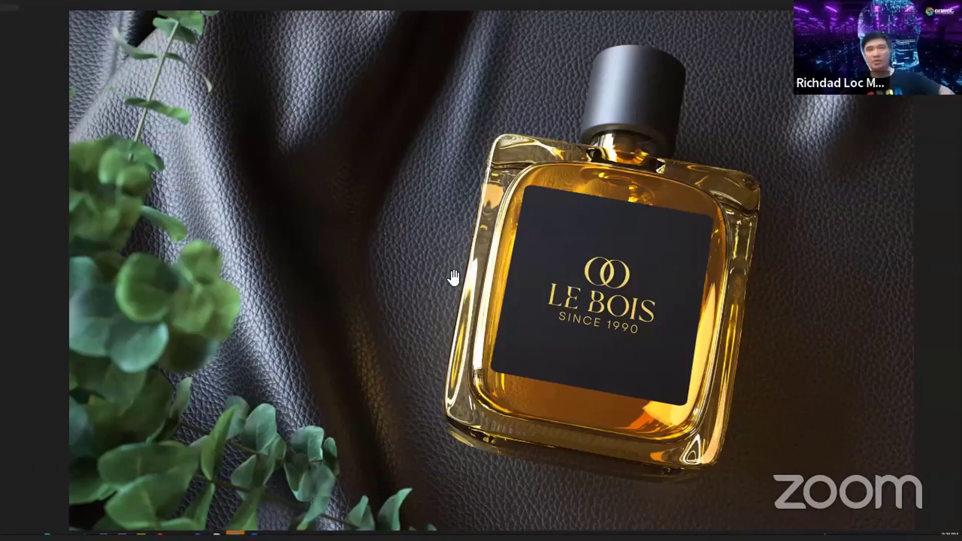
scroll(454, 277, up, 1)
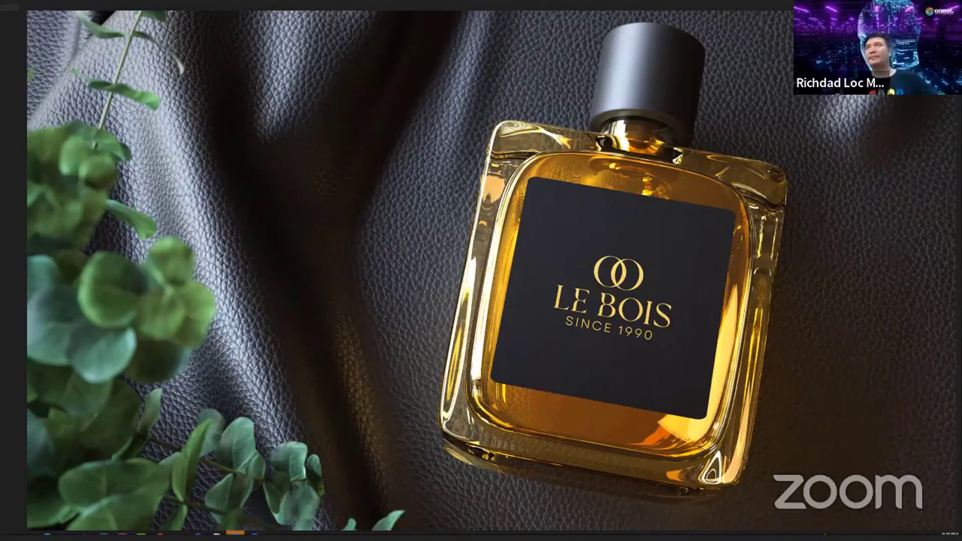
key(Escape)
Find the pink Le Bois perfume bottle image in the Downloads folder and examine it enlarged
scroll(444, 347, up, 10)
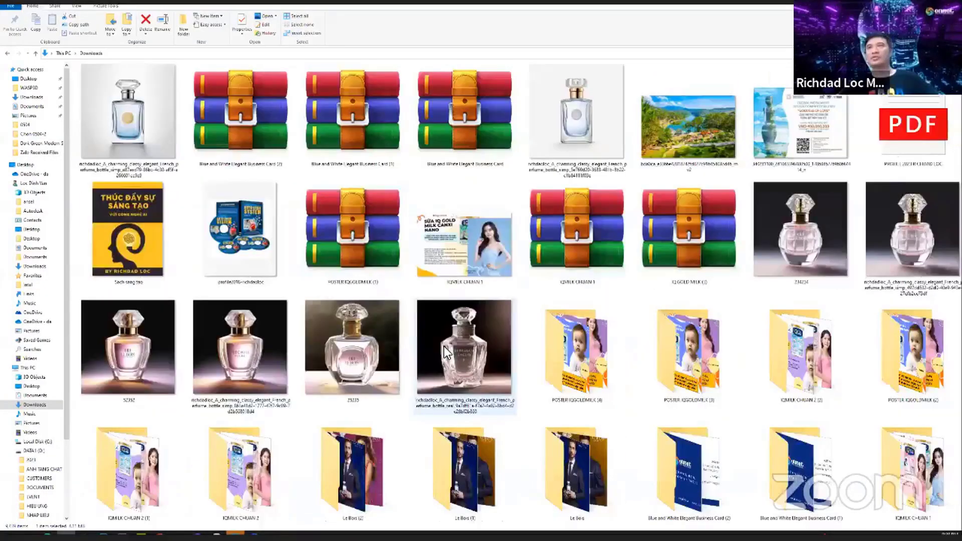
scroll(446, 352, up, 5)
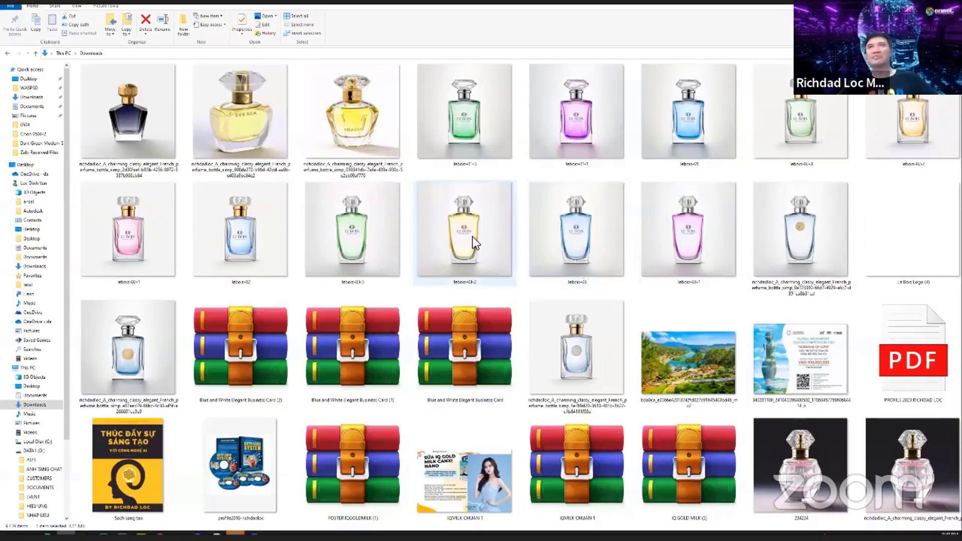
double_click(128, 245)
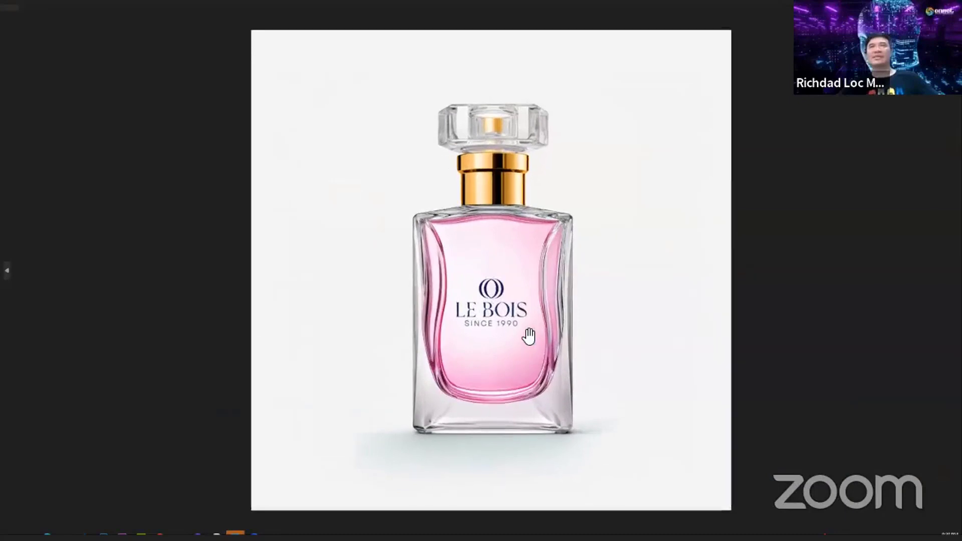
scroll(529, 337, up, 3)
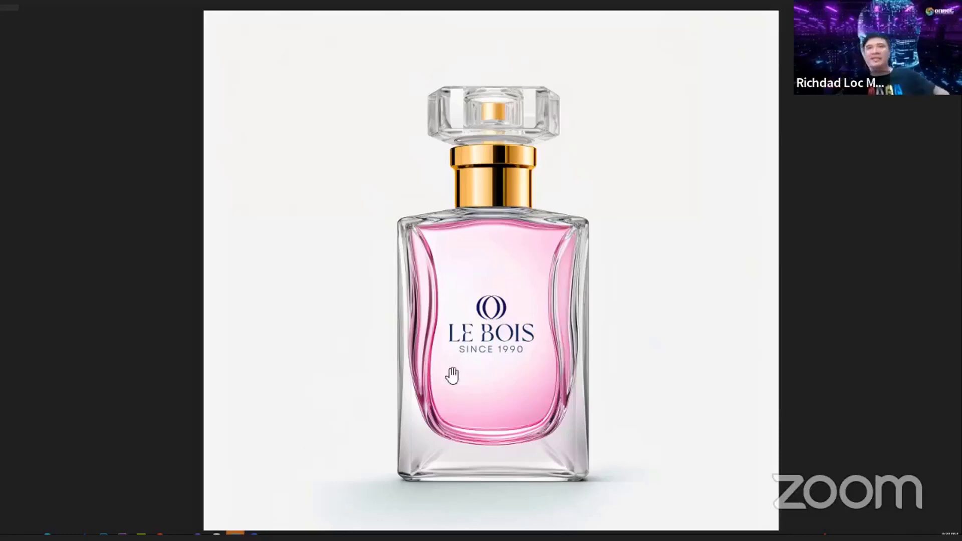
key(Escape)
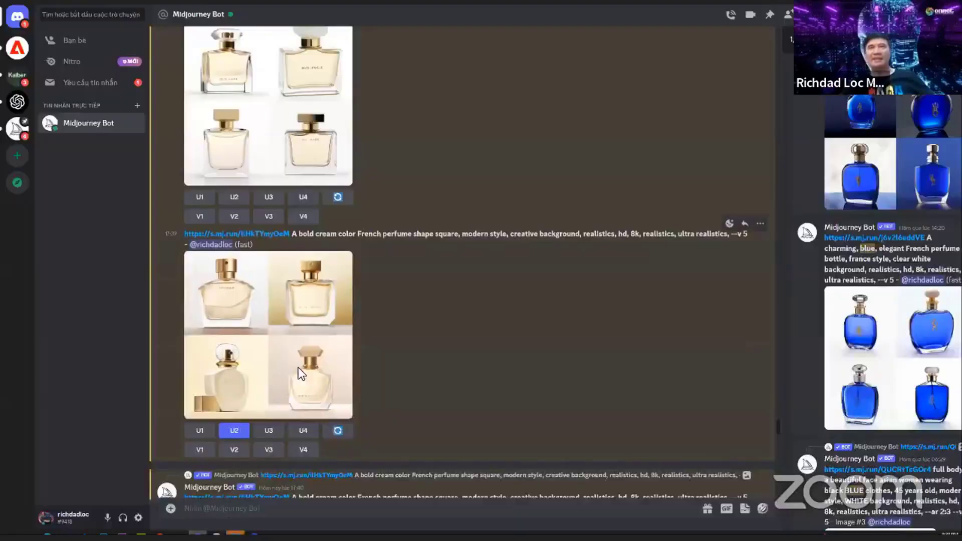
In Discord's Midjourney Bot chat, open the upscaled cream square perfume bottle at full size and copy the image
scroll(299, 368, up, 4)
scroll(298, 293, down, 10)
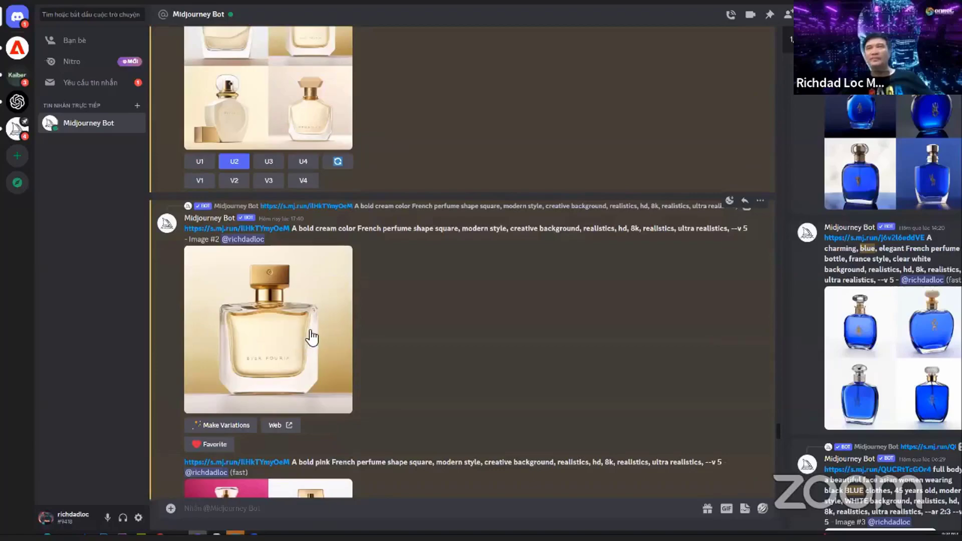
click(302, 334)
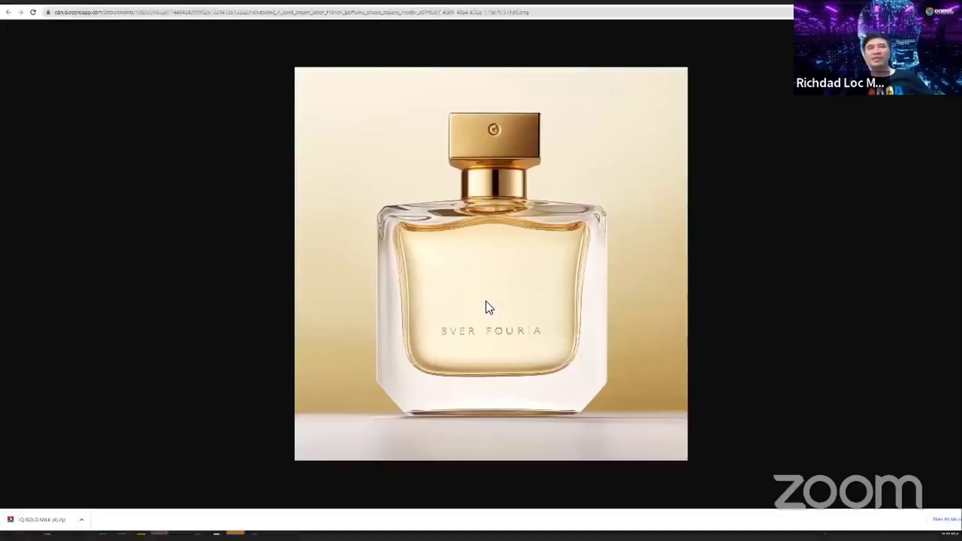
right_click(484, 256)
click(503, 279)
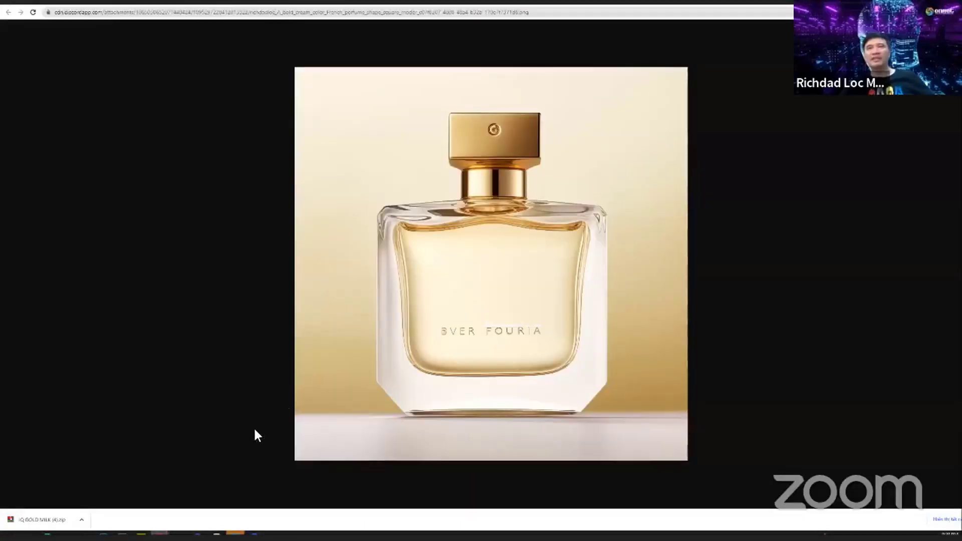
Switch to Photoshop, create a new square document and paste the copied cream perfume bottle image into it
click(103, 534)
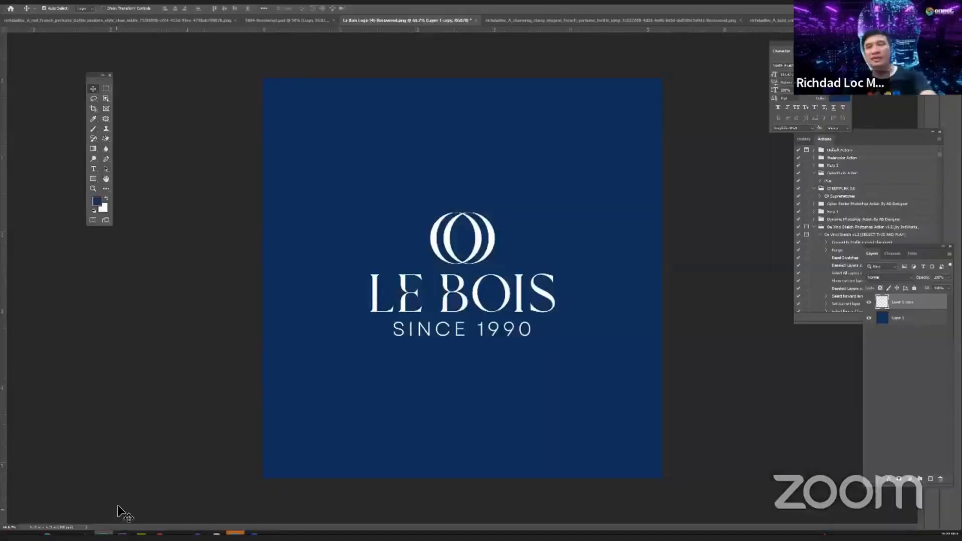
key(ctrl+n)
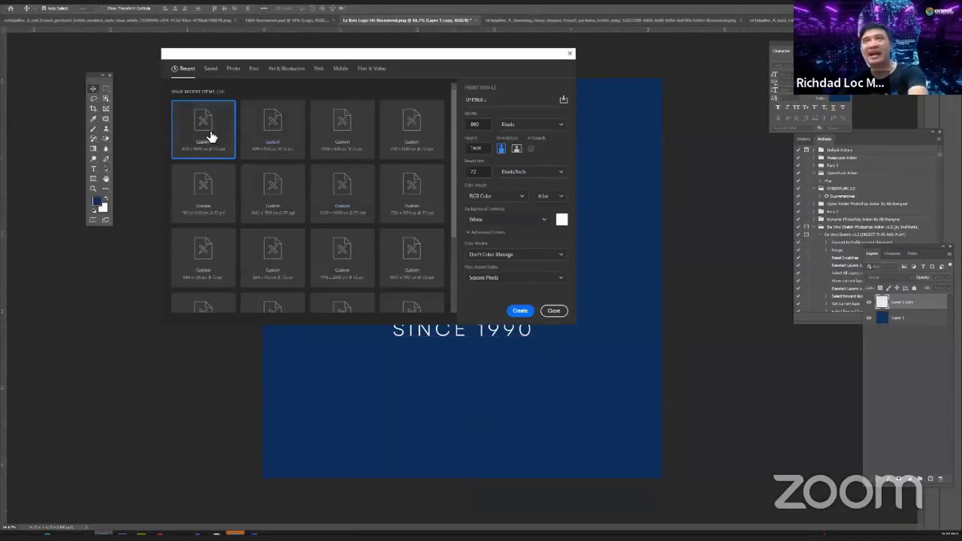
double_click(211, 137)
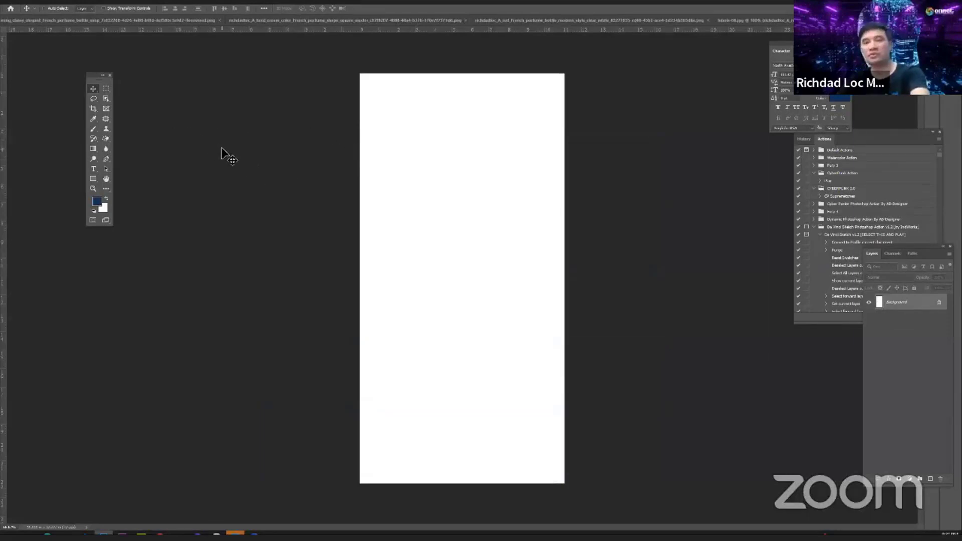
key(ctrl+n)
double_click(203, 139)
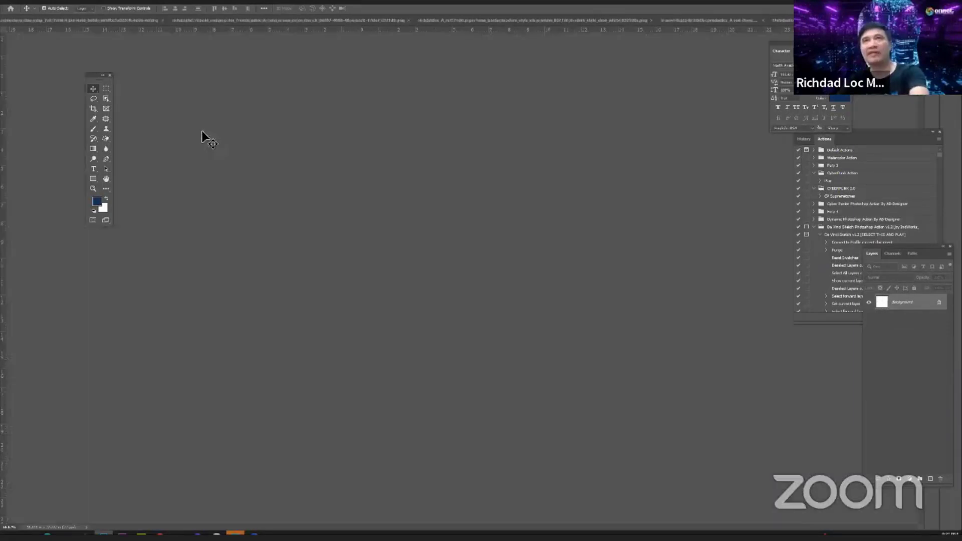
key(ctrl+v)
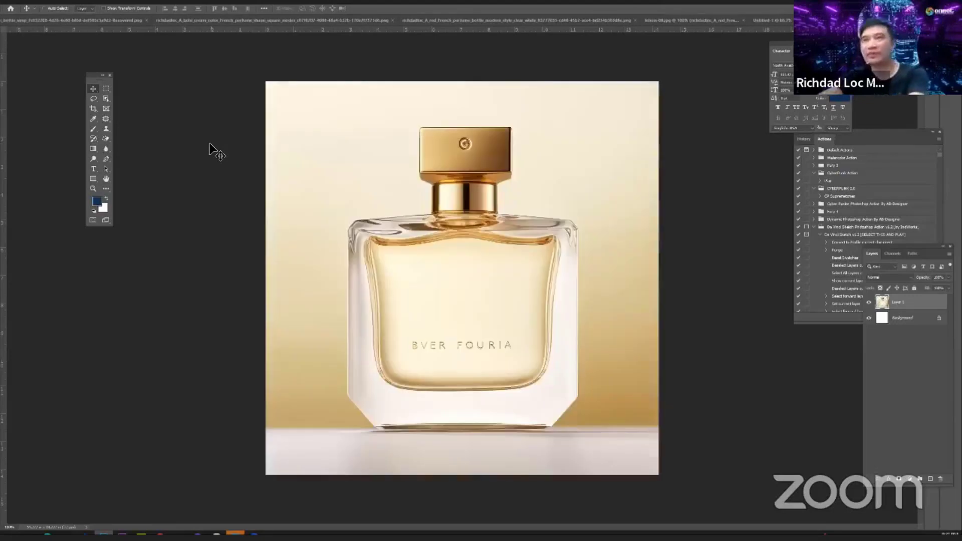
Select the BVER FOURIA lettering on the bottle with a rectangular marquee and apply a Content-Aware fill at 100% opacity
key(ctrl+plus)
key(ctrl+minus)
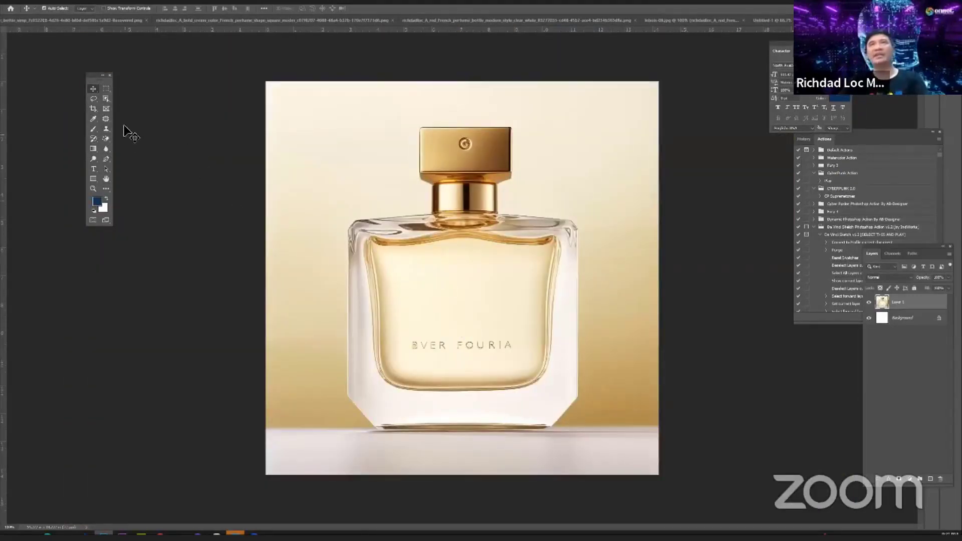
click(106, 89)
drag(402, 332, 529, 359)
key(i)
key(shift+F5)
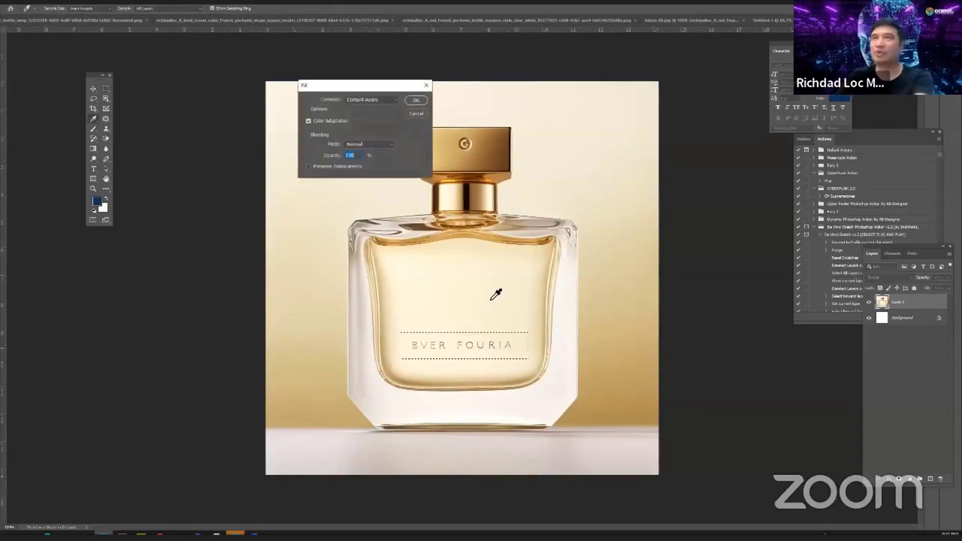
click(420, 103)
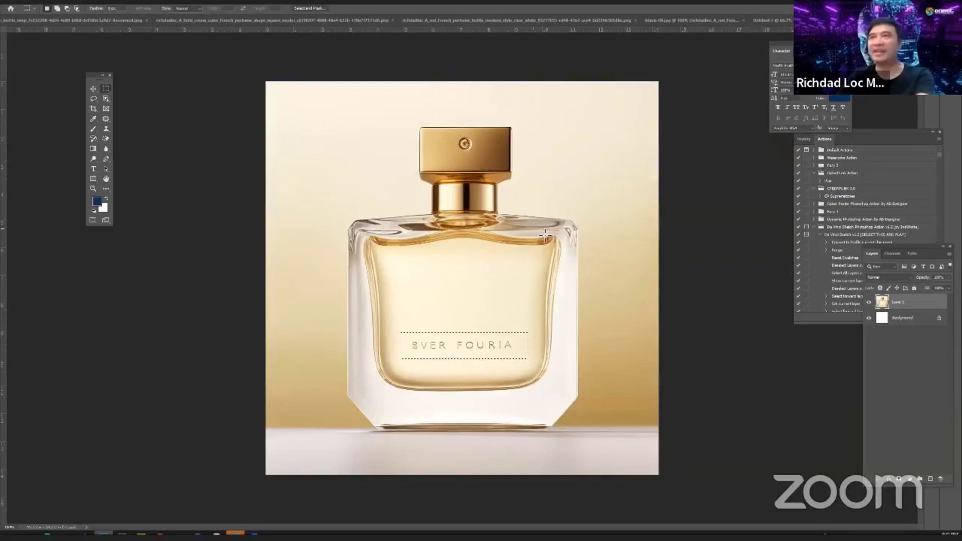
Remove the round G emblem from the cream bottle's gold cap with a rectangular selection and Content-Aware fill, and clear the selection
key(ctrl+d)
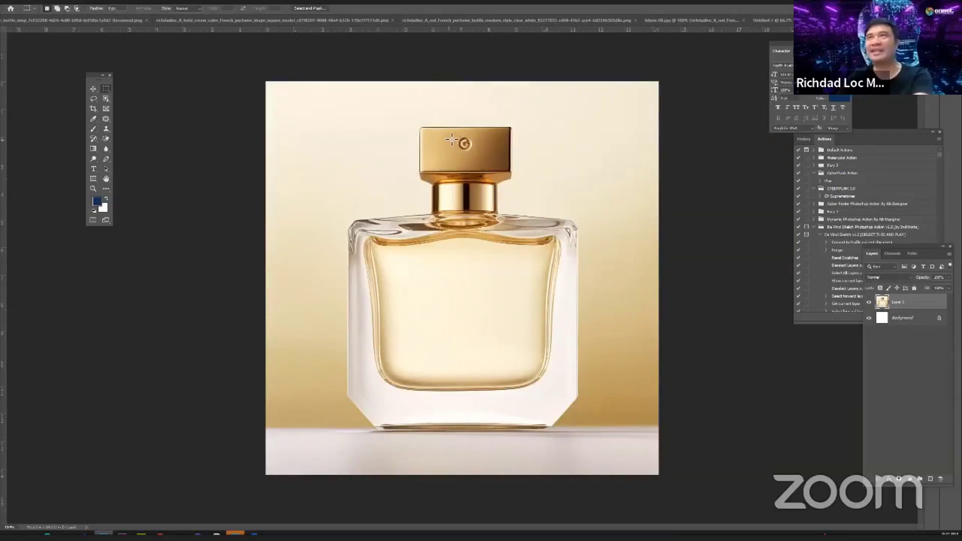
drag(449, 133, 477, 156)
key(i)
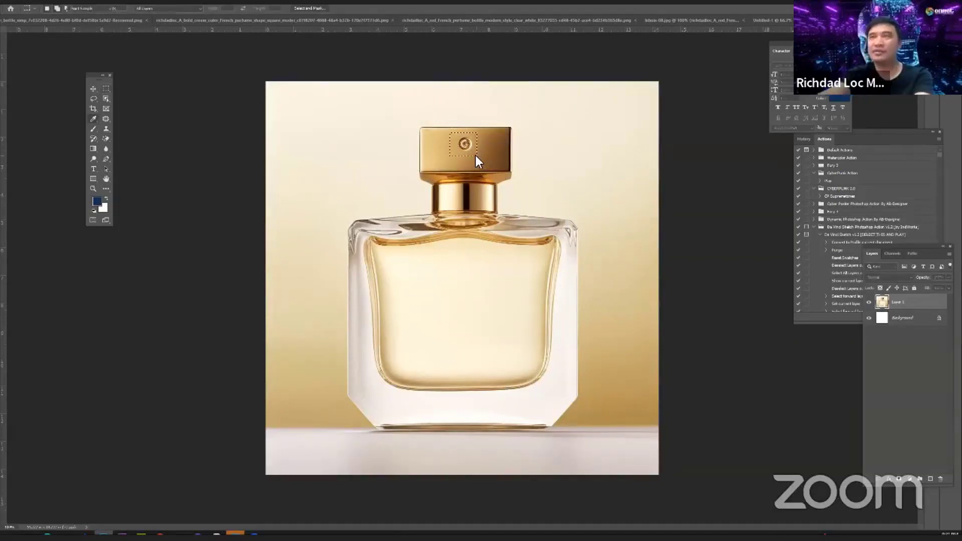
key(shift+F5)
click(416, 101)
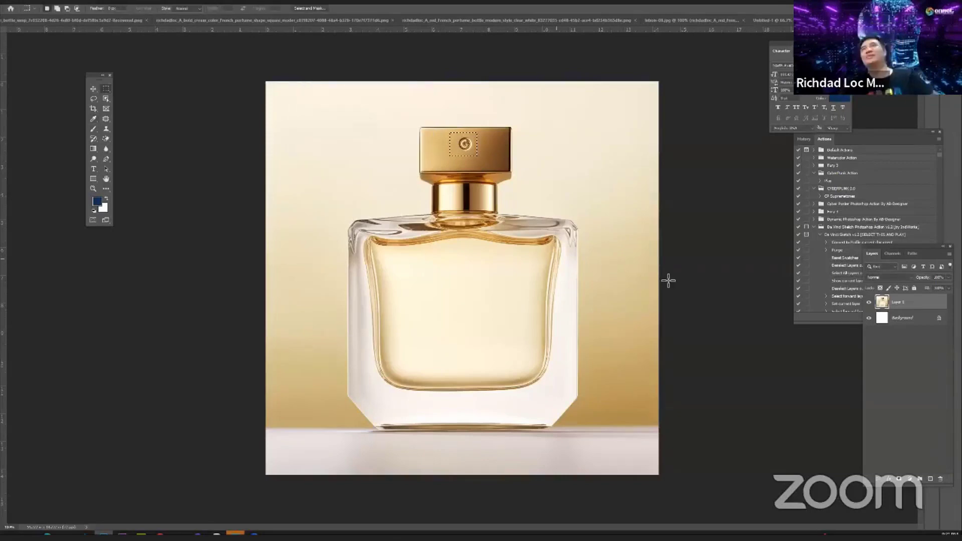
key(ctrl+d)
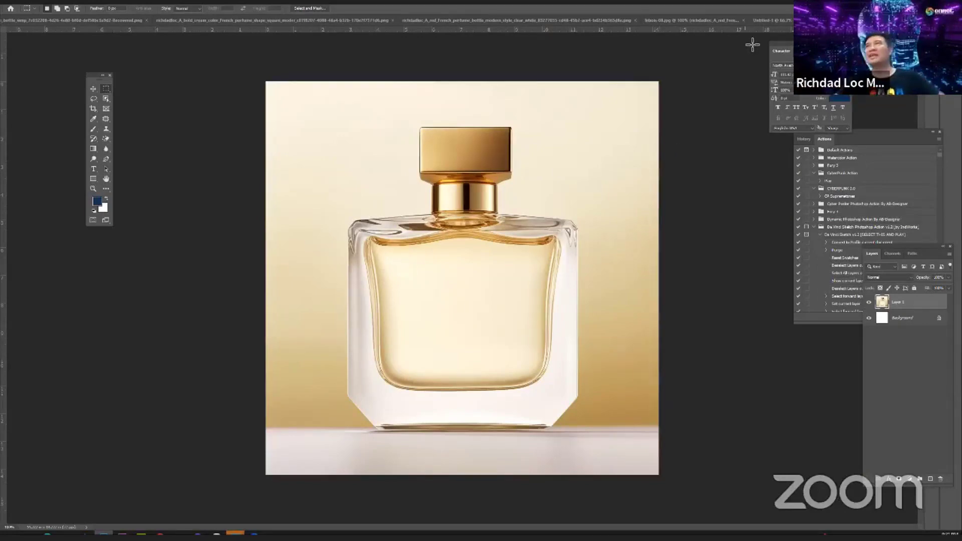
Go through the open documents to the red perfume bottle image that carries the Le Bois logo
click(764, 20)
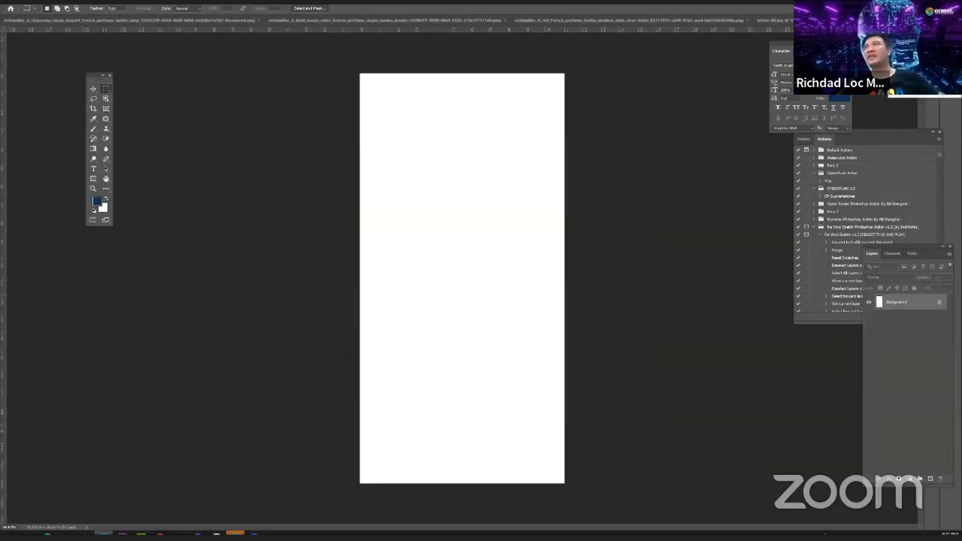
key(ctrl+Tab)
key(ctrl+Tab)
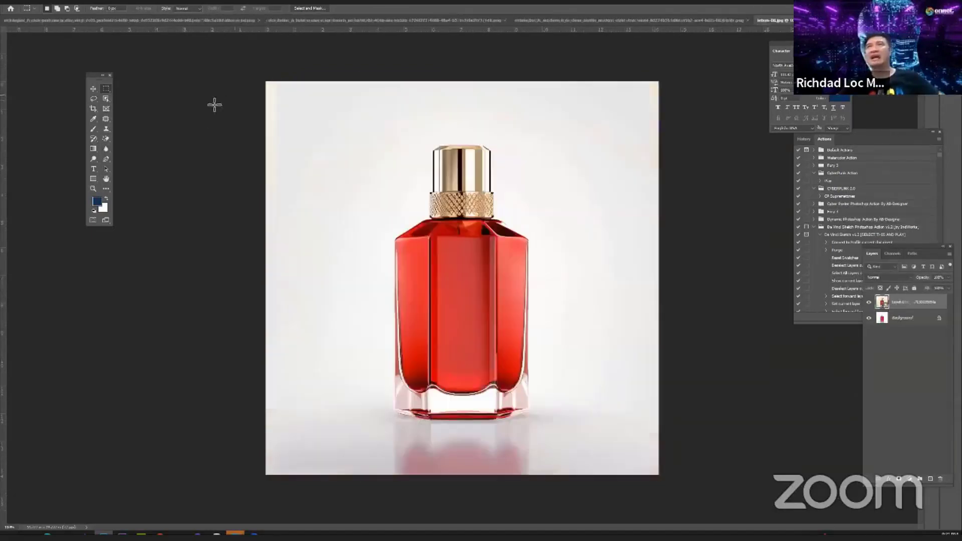
click(672, 21)
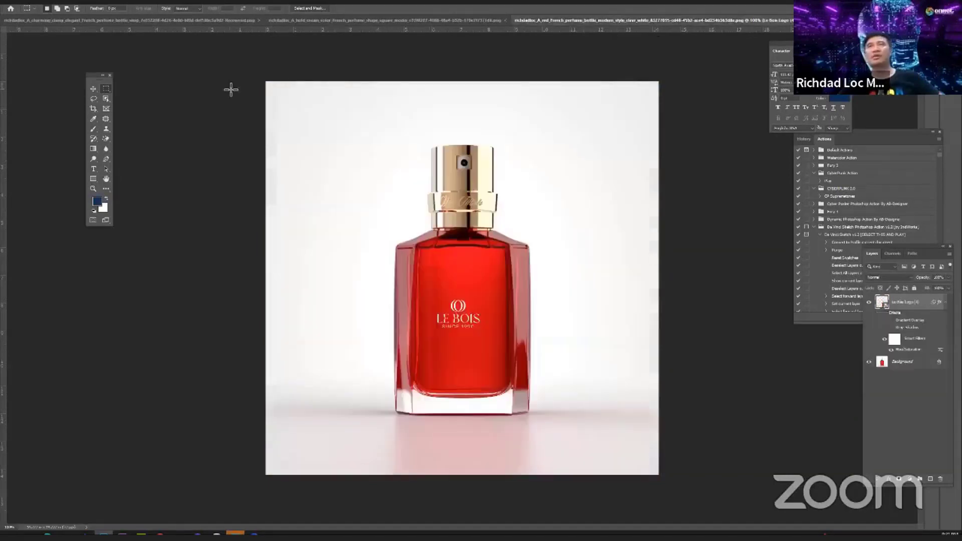
Copy the Le Bois logo layer from this image into the plain red bottle document lebois-08.jpg and place it on the bottle's front
click(95, 91)
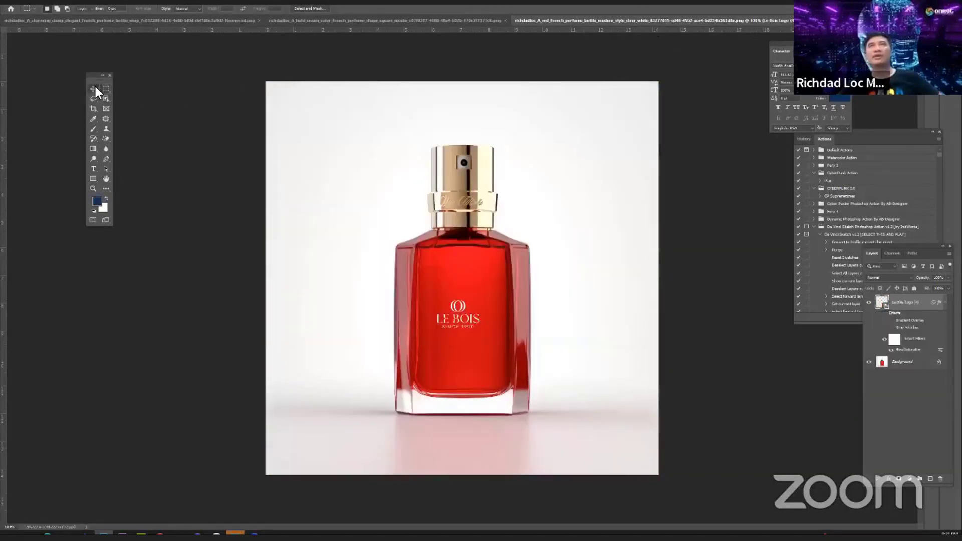
right_click(458, 304)
click(471, 314)
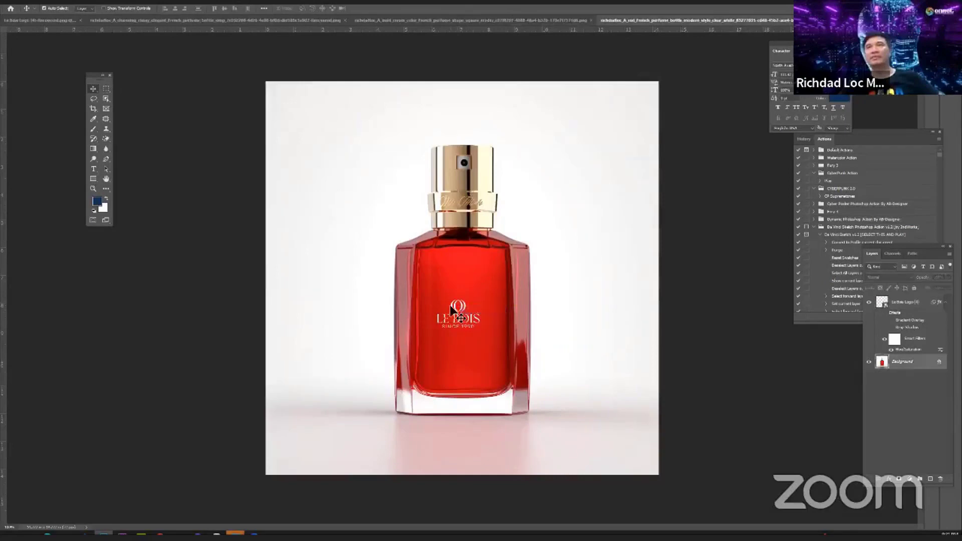
right_click(456, 302)
click(478, 306)
drag(456, 311, 767, 182)
key(ctrl+v)
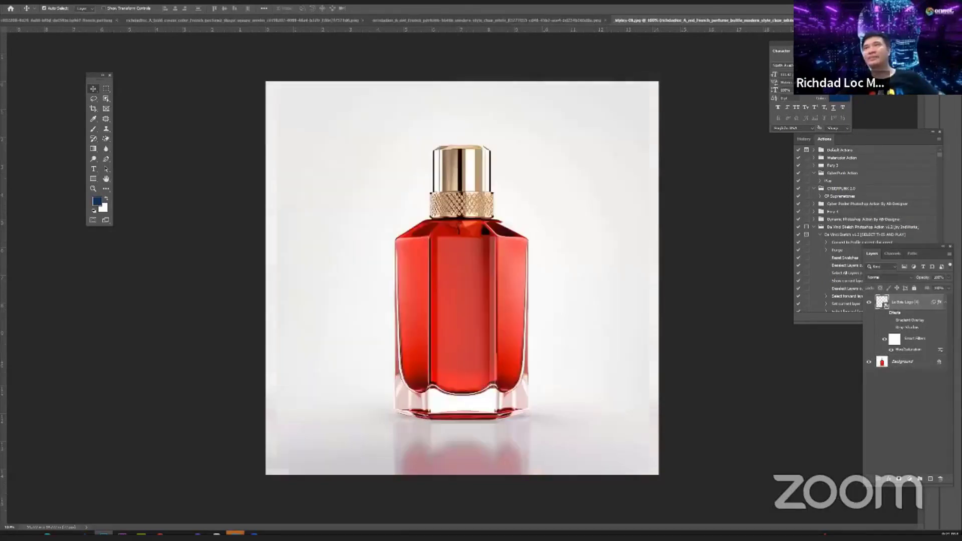
mouse_move(462, 307)
mouse_down()
mouse_move(446, 279)
mouse_move(456, 307)
mouse_up()
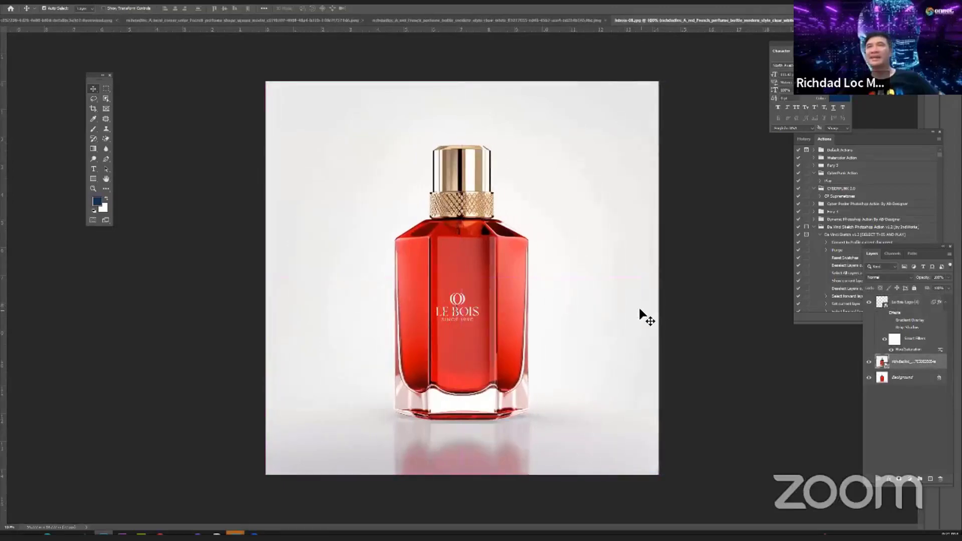
Switch to Discord, close the enlarged cream bottle and look through the Midjourney Bot chat down to the newest pink bottle results
key(alt+Tab)
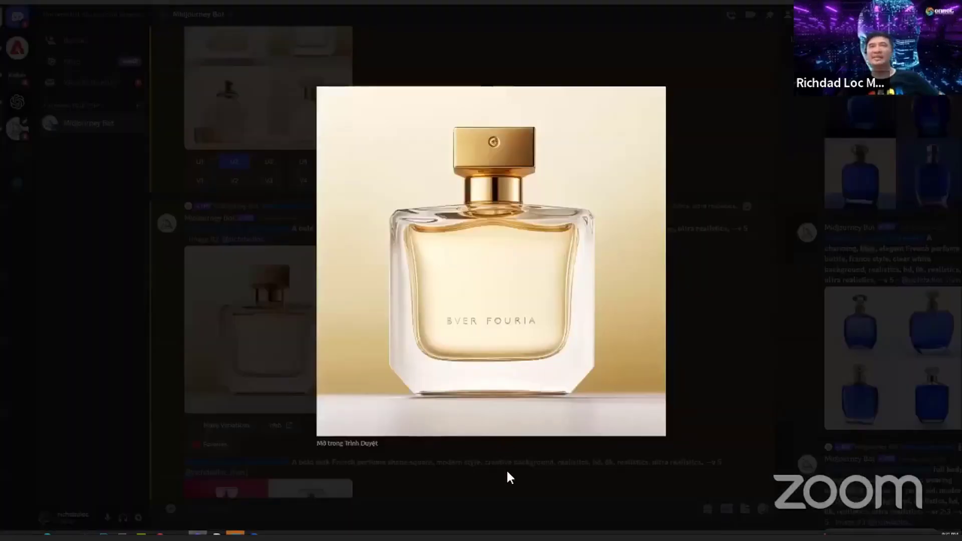
click(543, 433)
scroll(543, 434, down, 15)
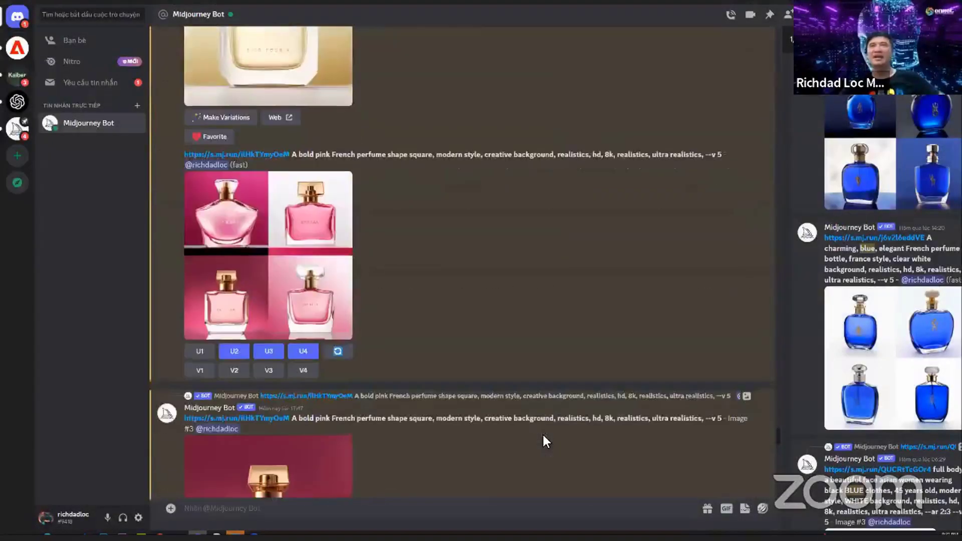
scroll(546, 427, down, 15)
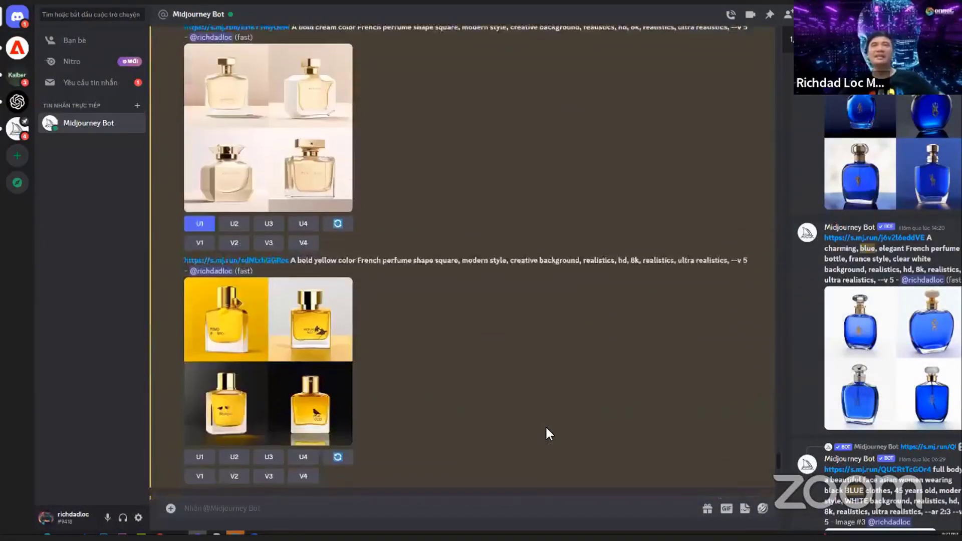
scroll(546, 429, down, 15)
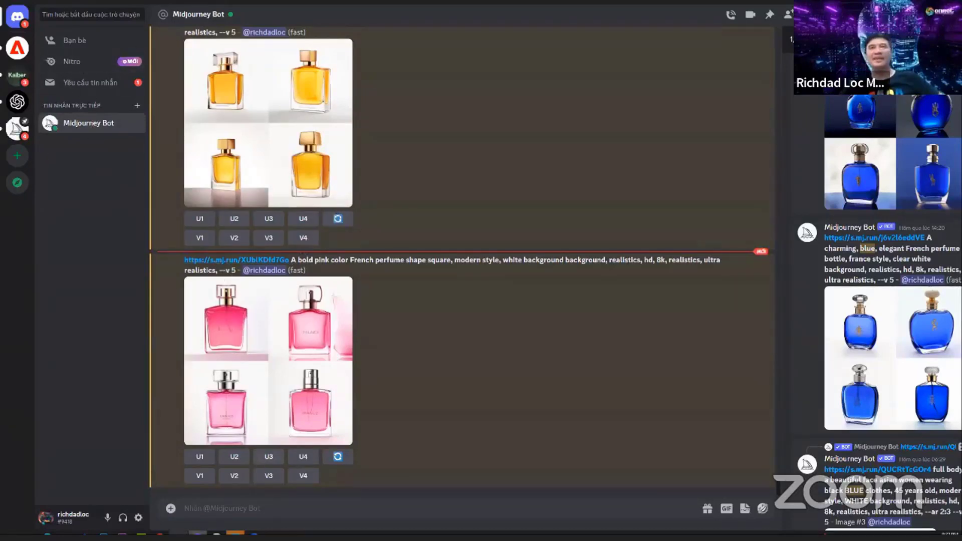
Switch to the browser and open the Midjourney home page at midjourney.com/home/
mouse_move(160, 533)
click(119, 506)
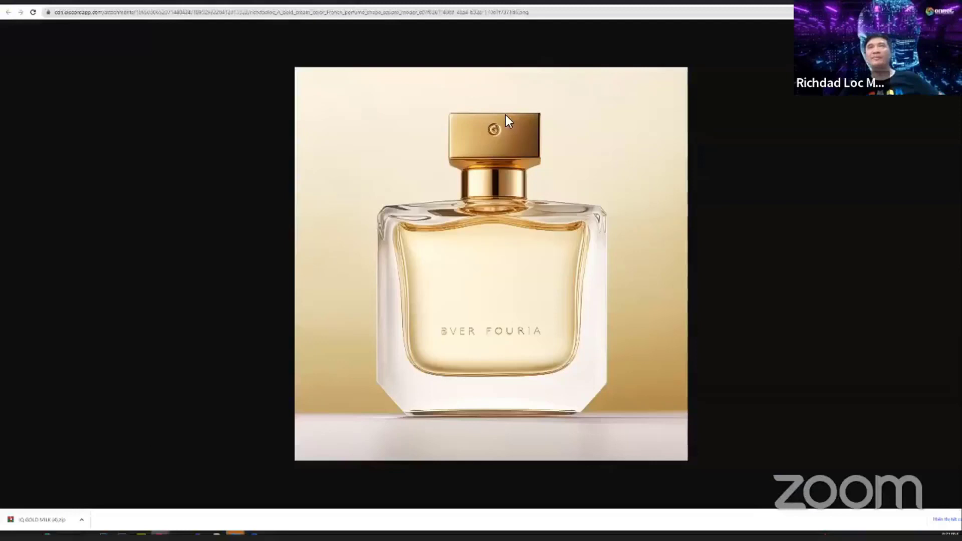
click(282, 13)
text(midjourney.com/app/)
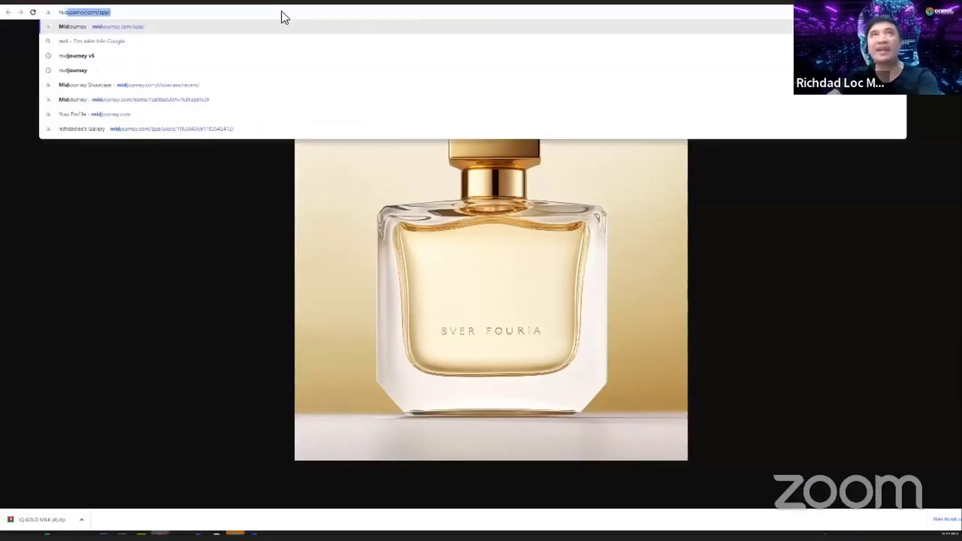
key(Return)
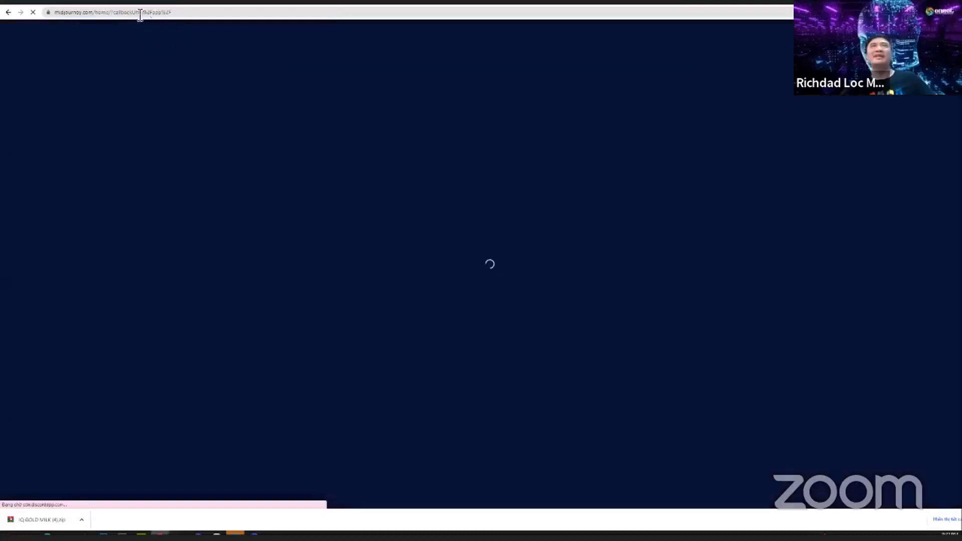
click(140, 14)
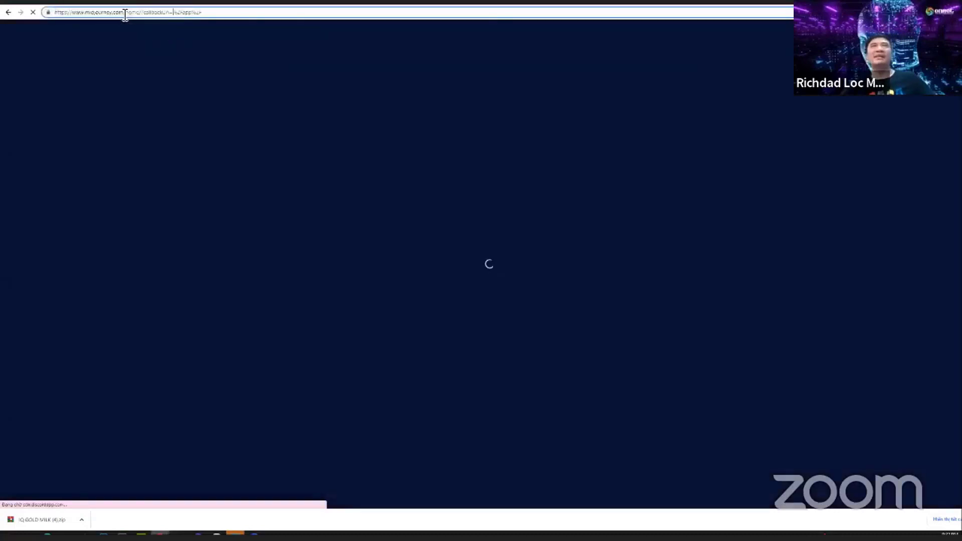
shift+click(348, 16)
key(BackSpace)
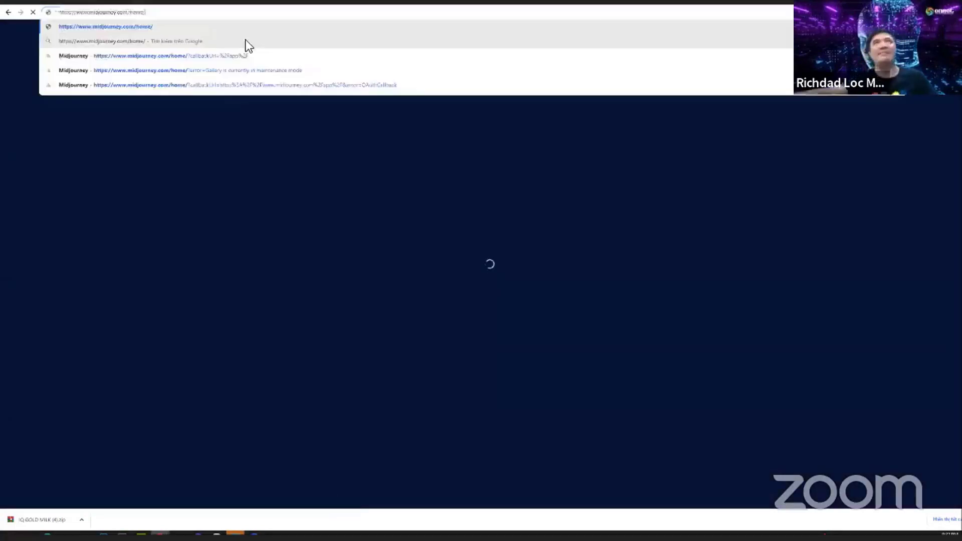
key(Return)
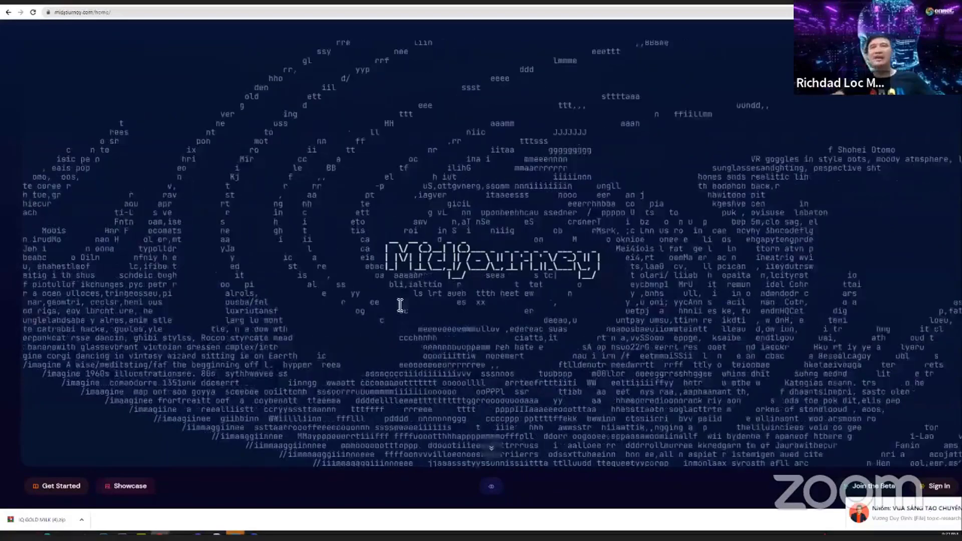
Look over the Midjourney home page, including its About section and the Midjourney title
scroll(435, 361, down, 2)
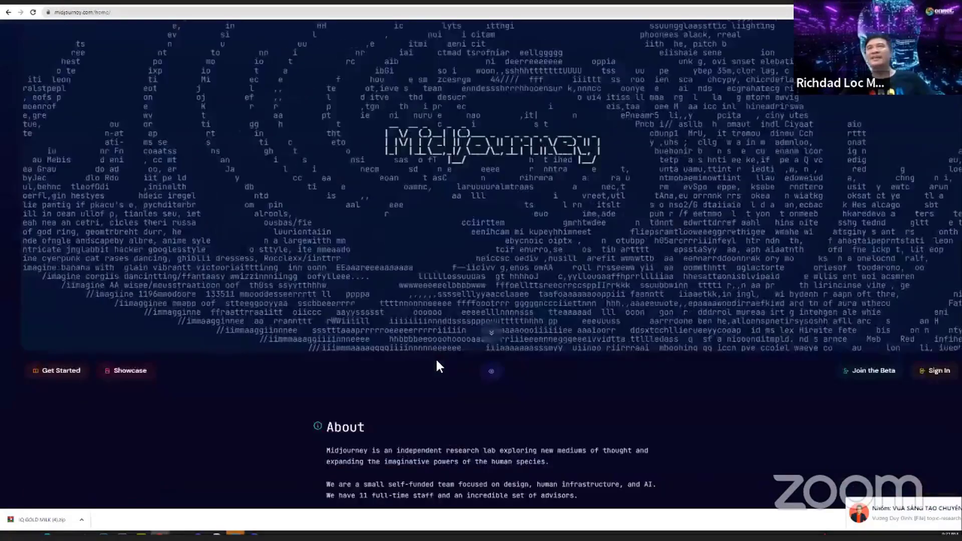
scroll(441, 363, down, 5)
scroll(440, 361, up, 2)
scroll(440, 362, up, 5)
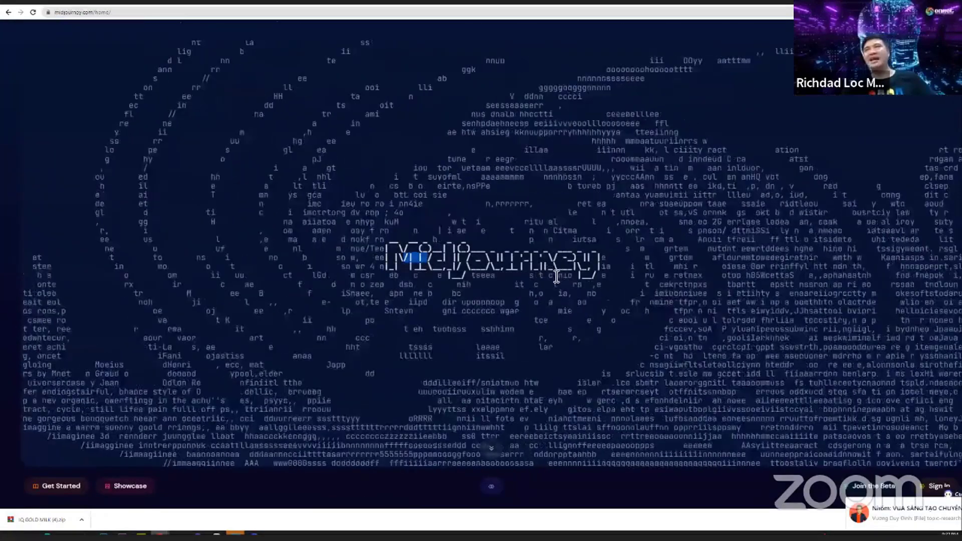
triple_click(561, 276)
click(596, 279)
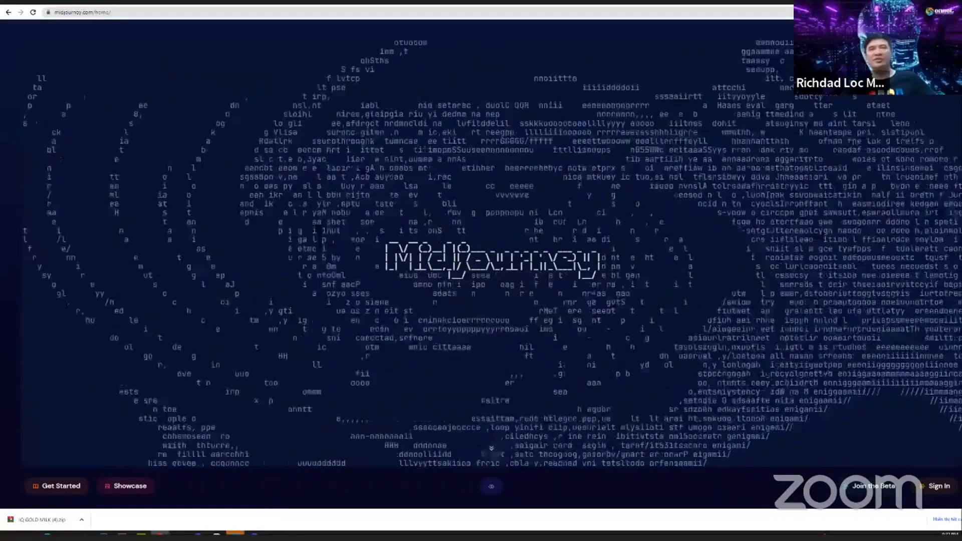
Return to Discord and highlight the prompt text from "A bold pink color French perfume shape square" through "--v 5"
key(alt+Tab)
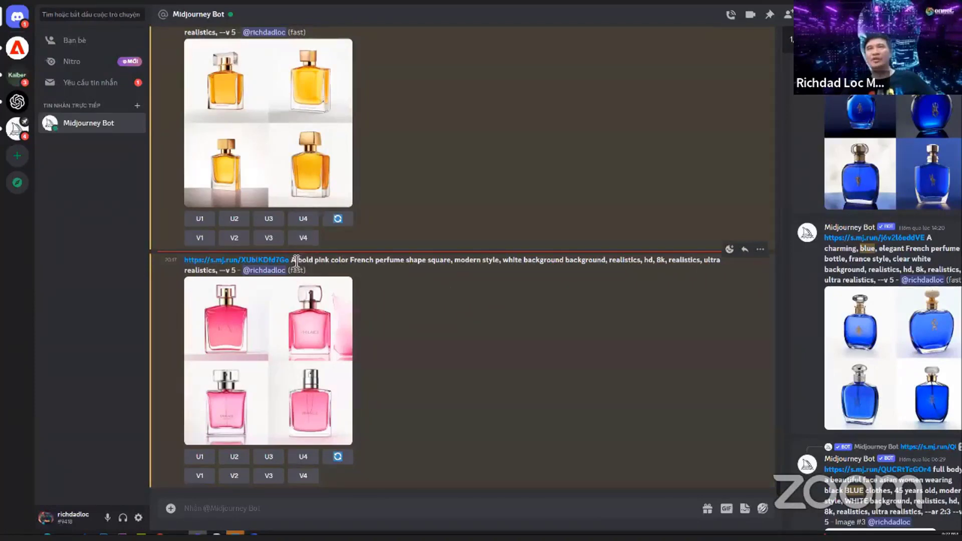
drag(243, 264, 237, 272)
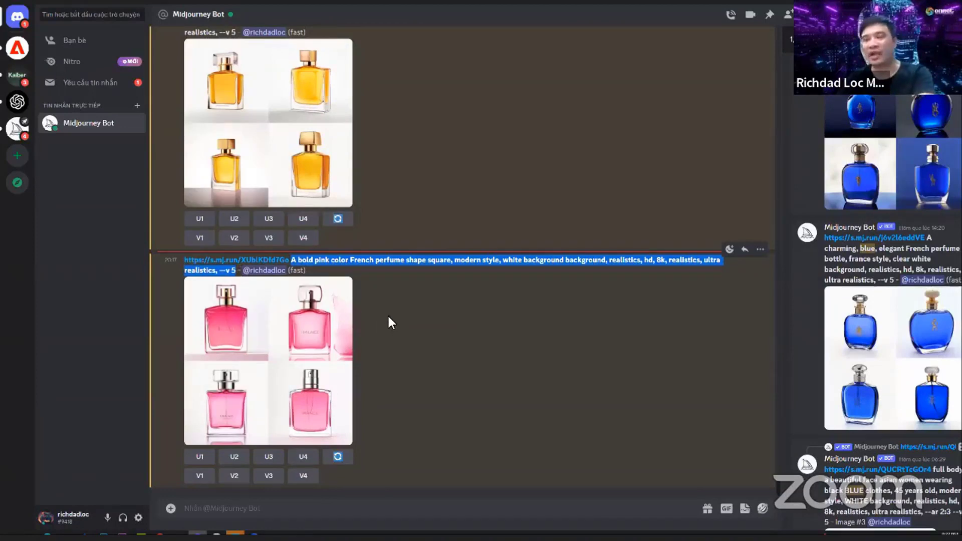
click(296, 263)
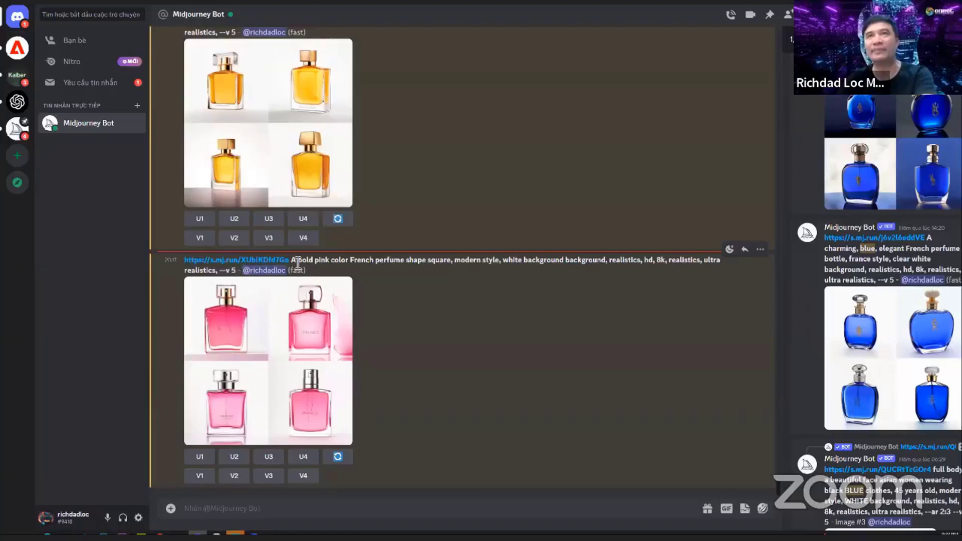
drag(293, 259, 400, 281)
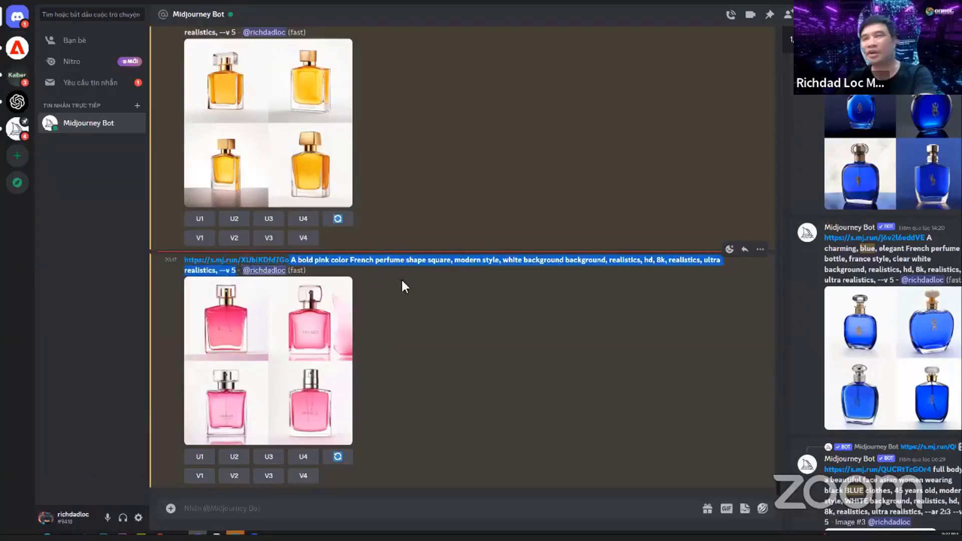